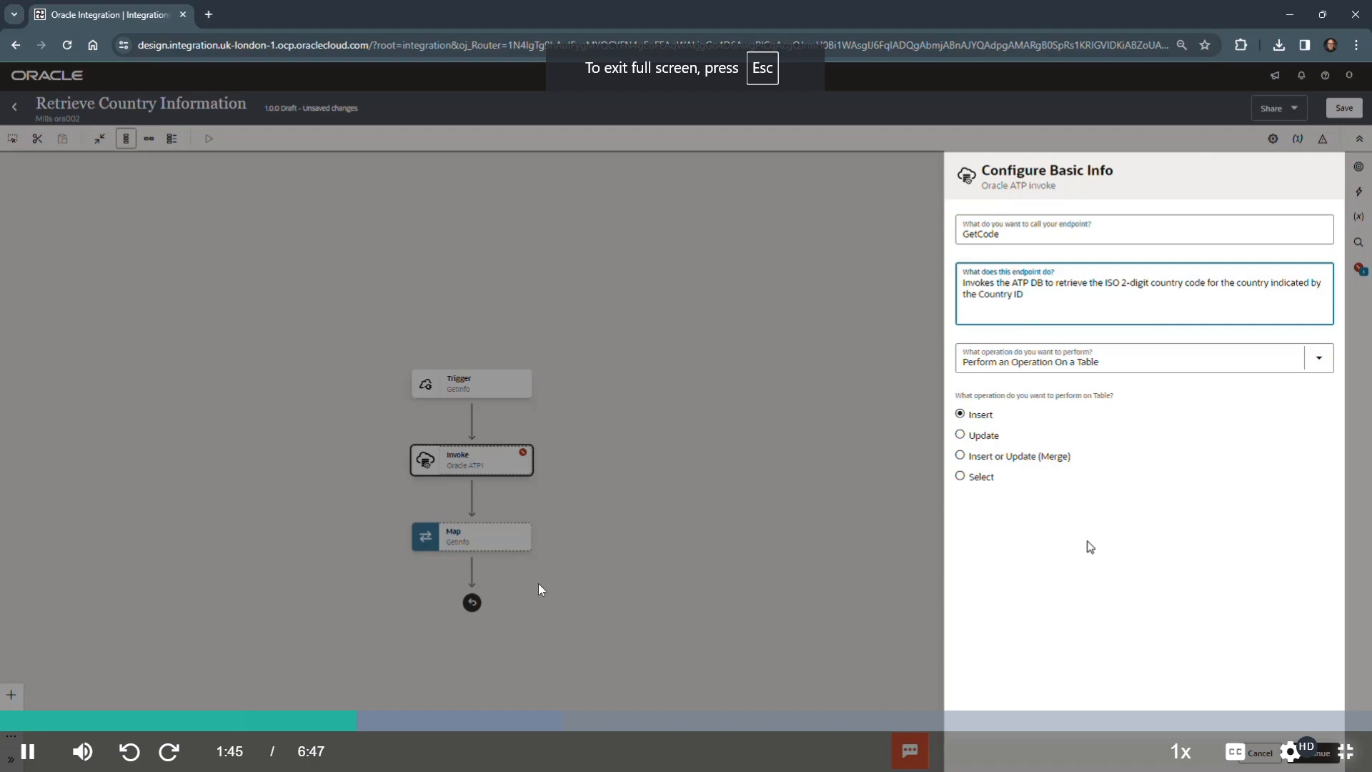
click(6, 719)
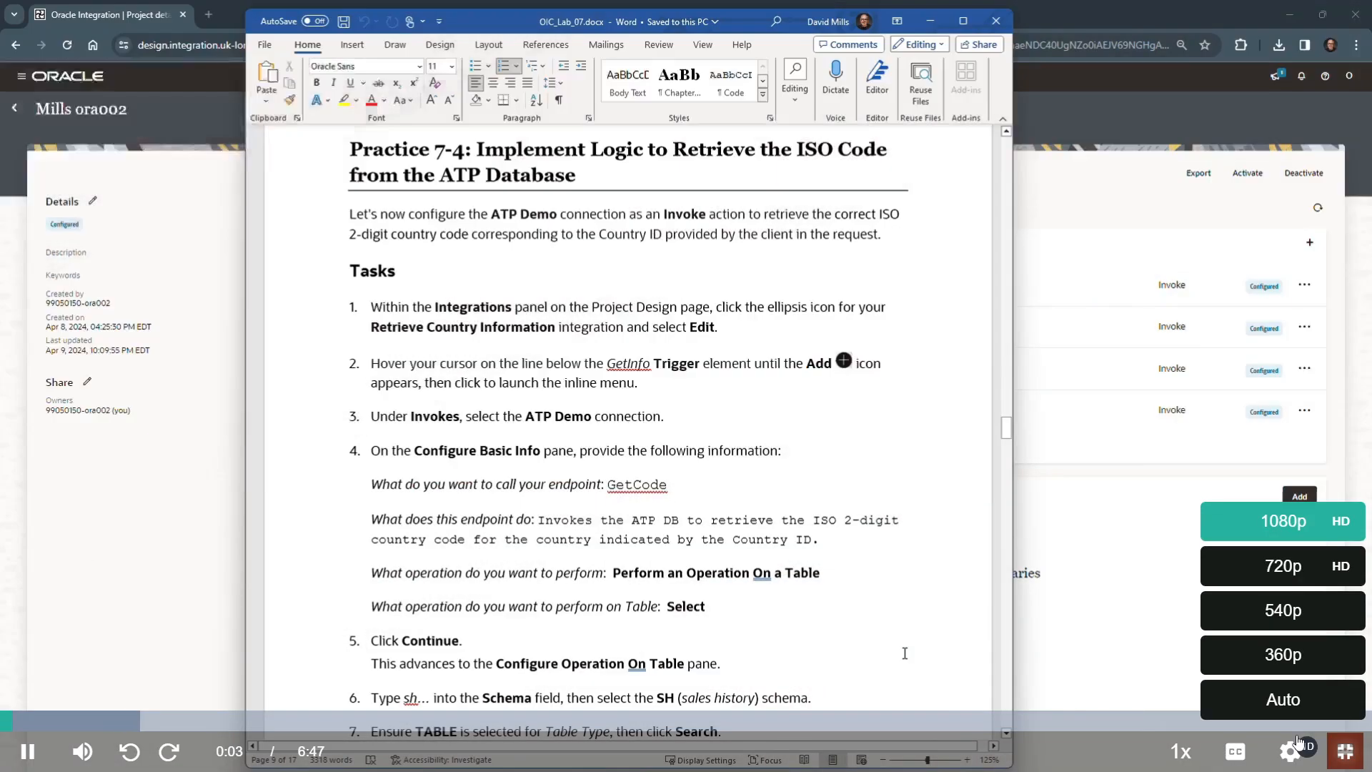
click(1343, 752)
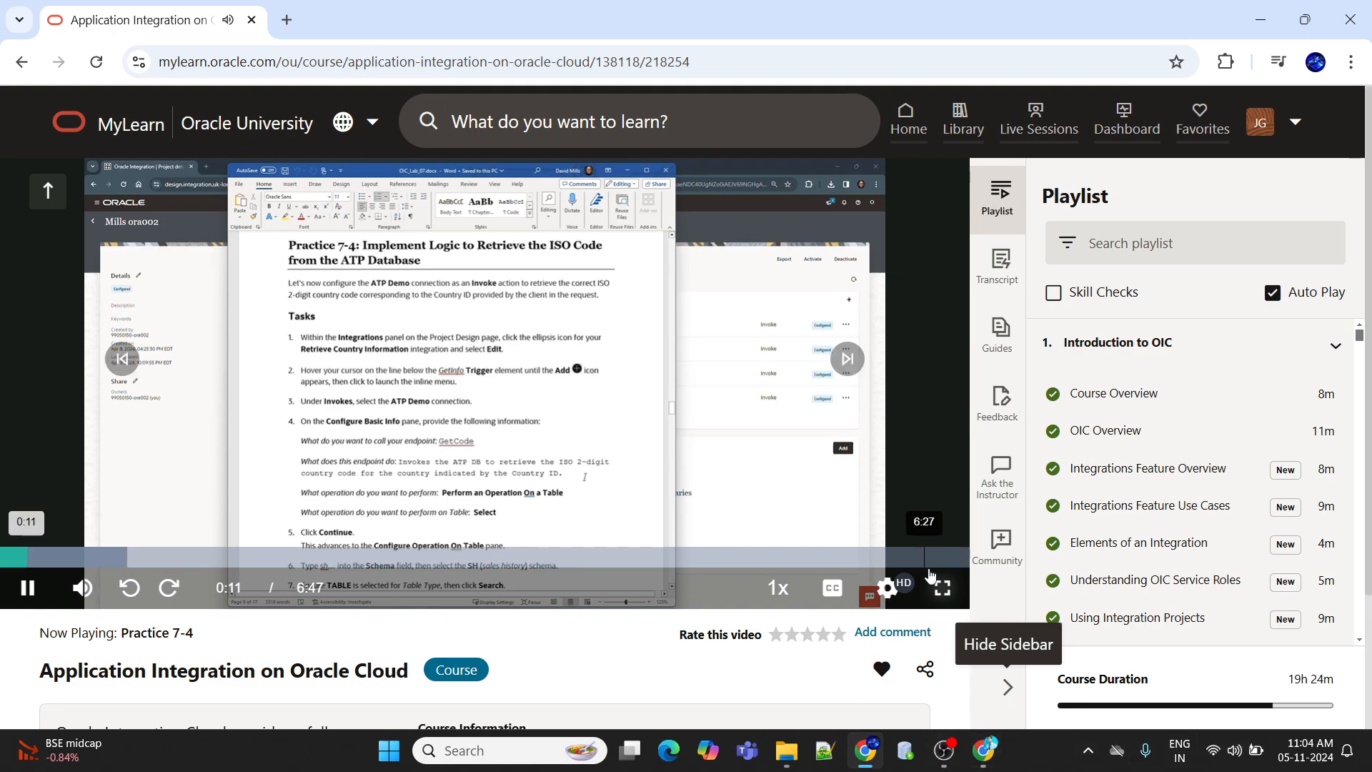
click(943, 588)
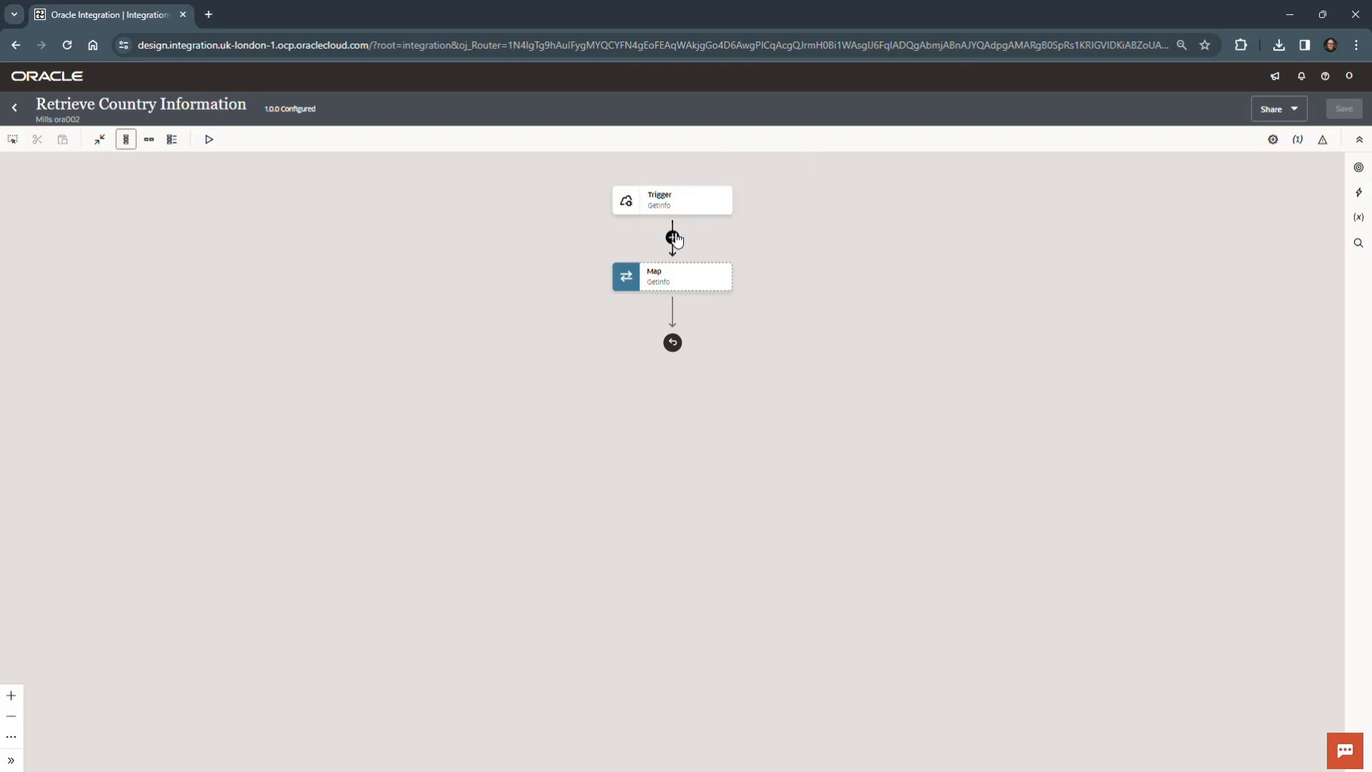
- Add an invoke of the ATP Demo connection between the GetInfo trigger and the GetInfo map
mouse_move(672, 236)
click(671, 238)
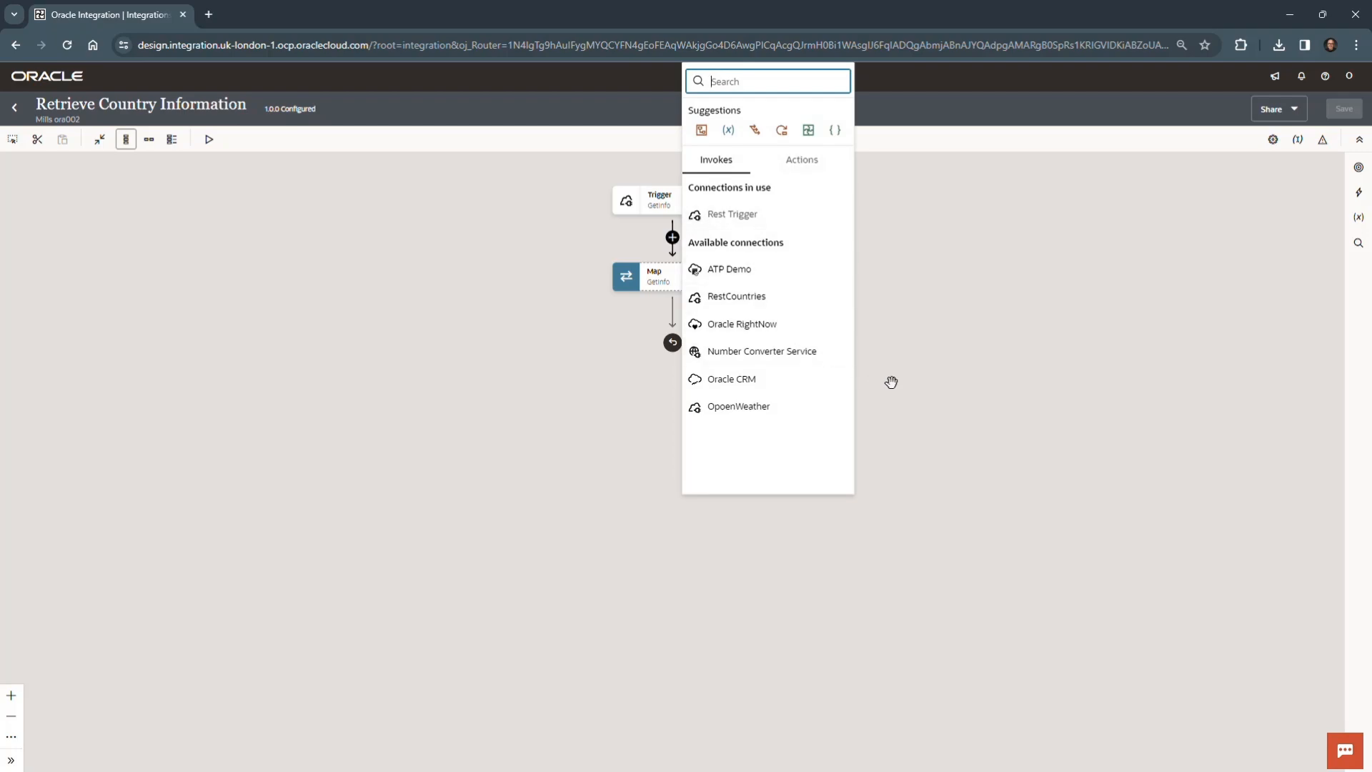
click(765, 271)
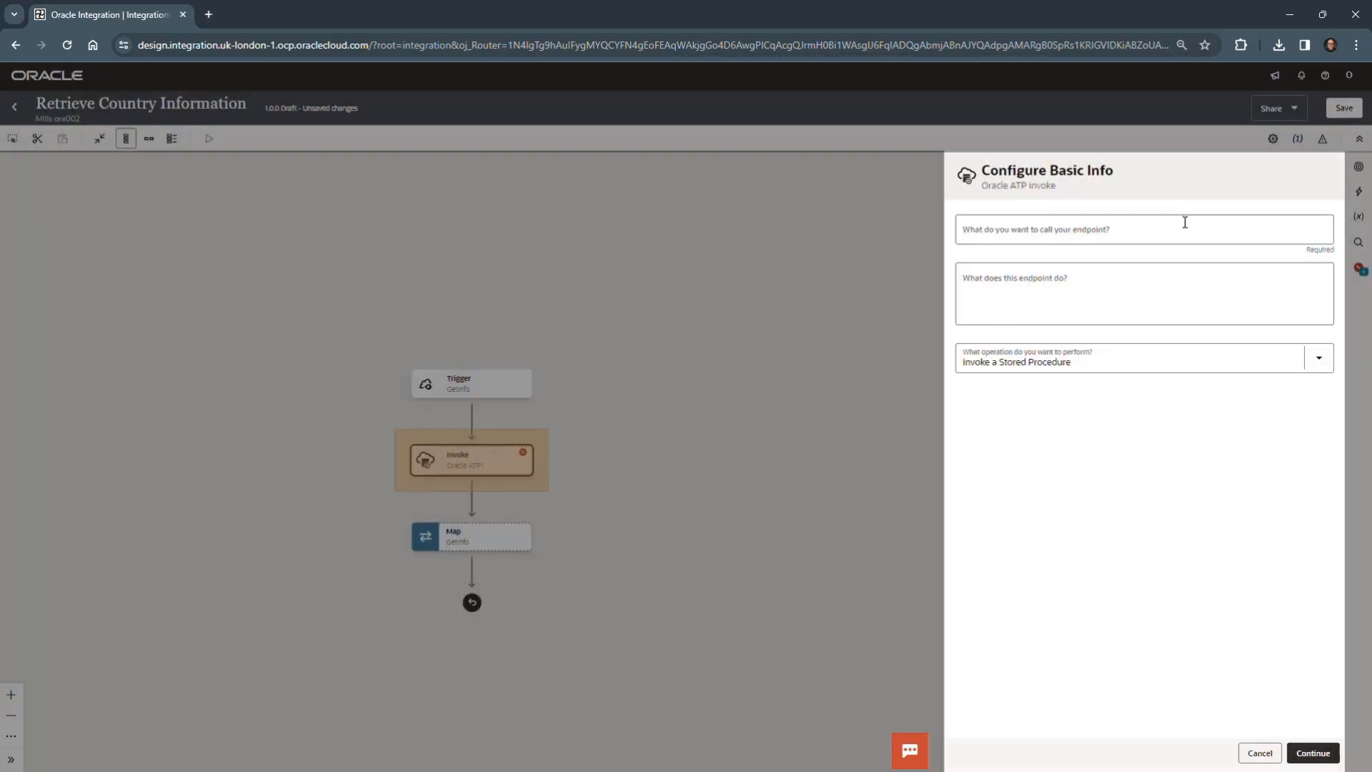
- Name the endpoint GetCode, describe it as retrieving the ISO 2-digit country code by Country ID, and choose Perform an Operation On a Table with Select
text(GetCode)
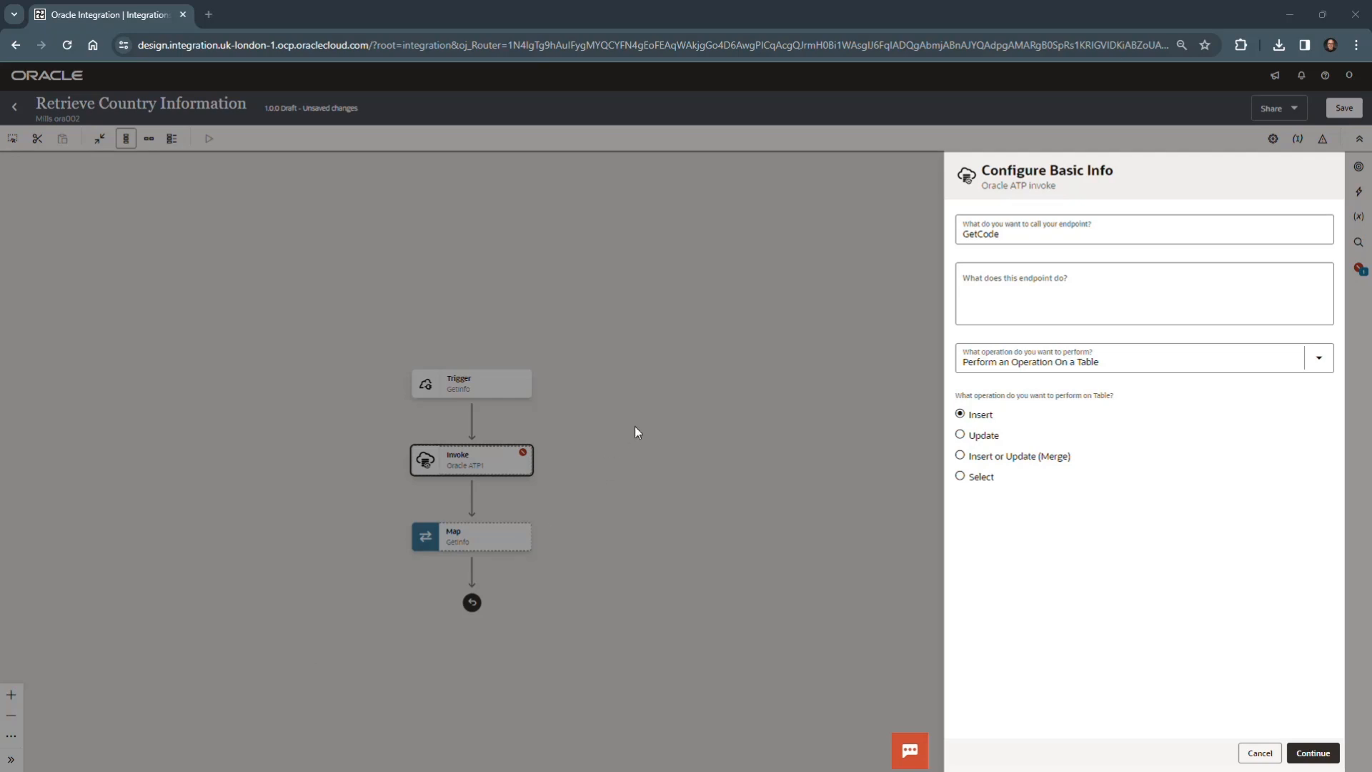
click(1084, 290)
text(Invokes the ATP DB to retrieve the ISO 2-digit country code for the country indicated by the Country ID)
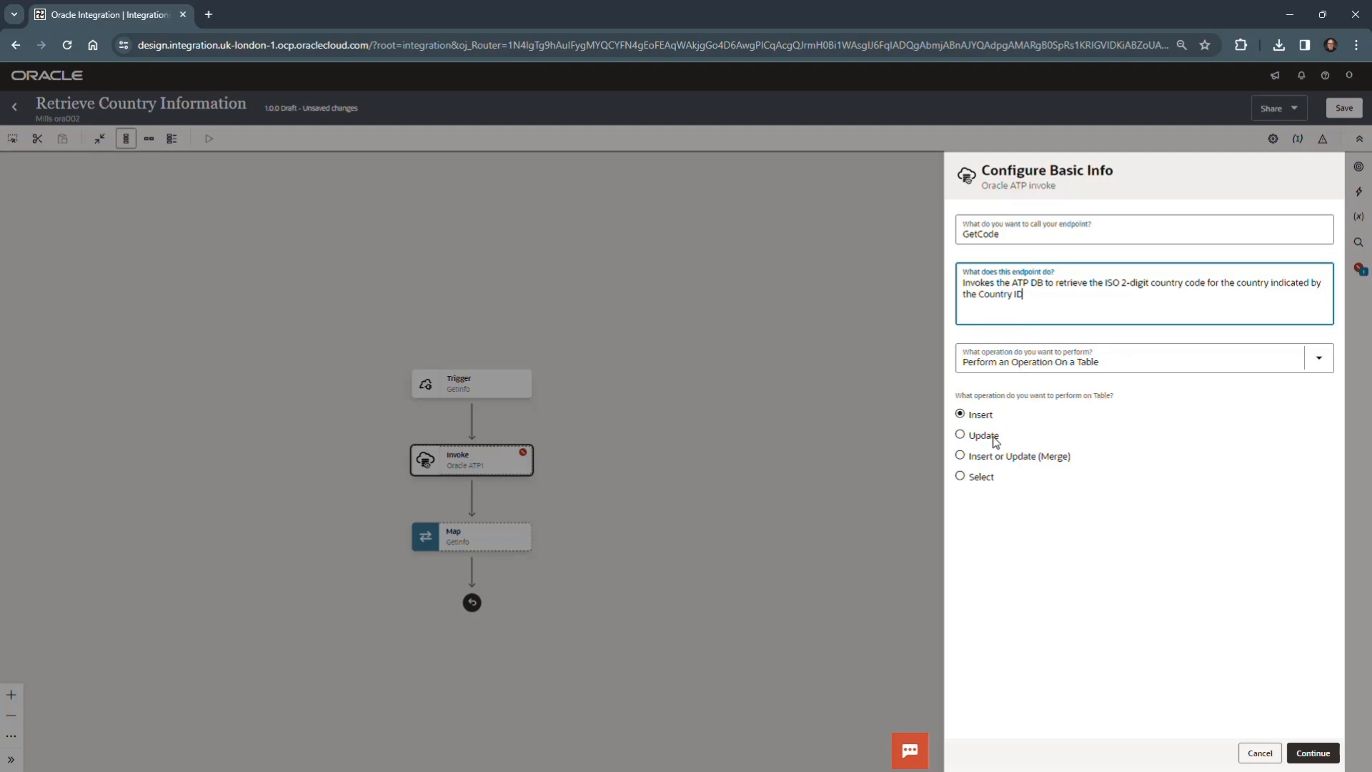
click(960, 476)
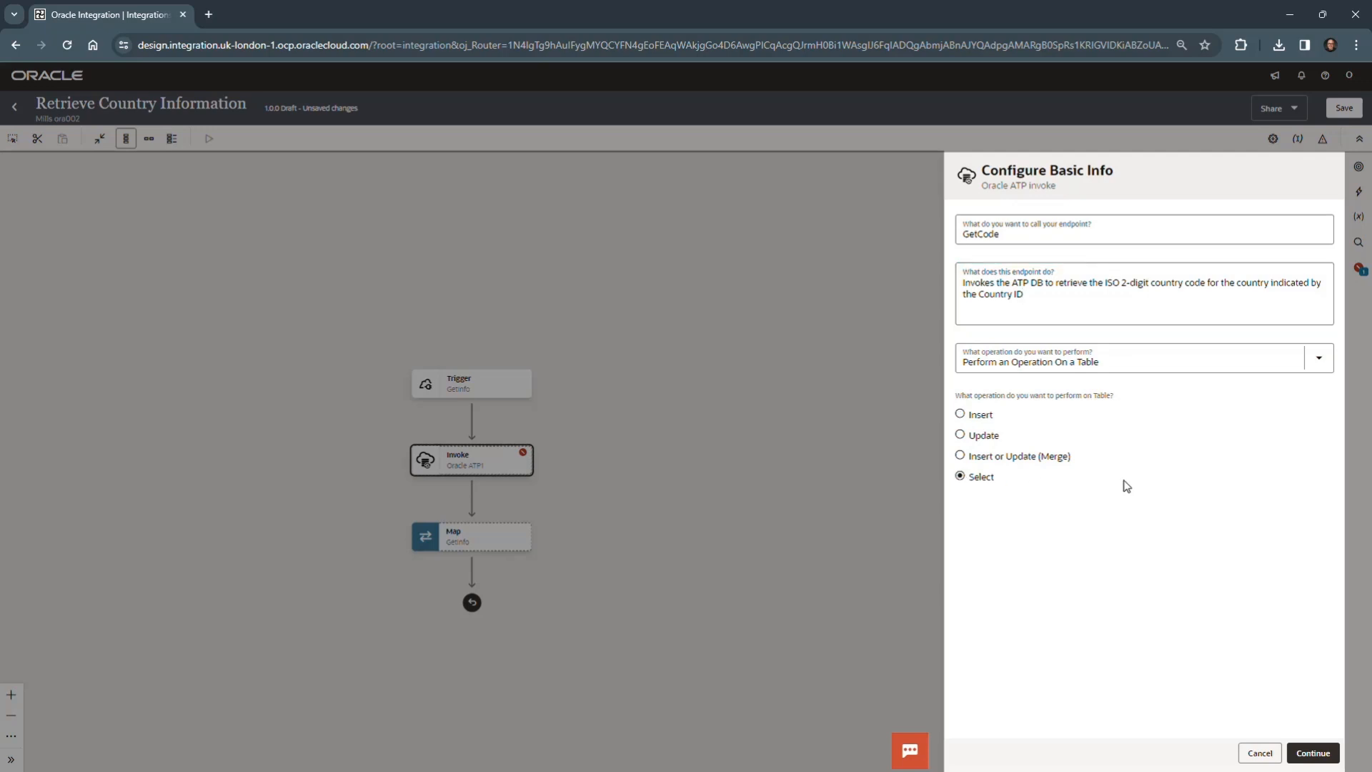
click(1313, 753)
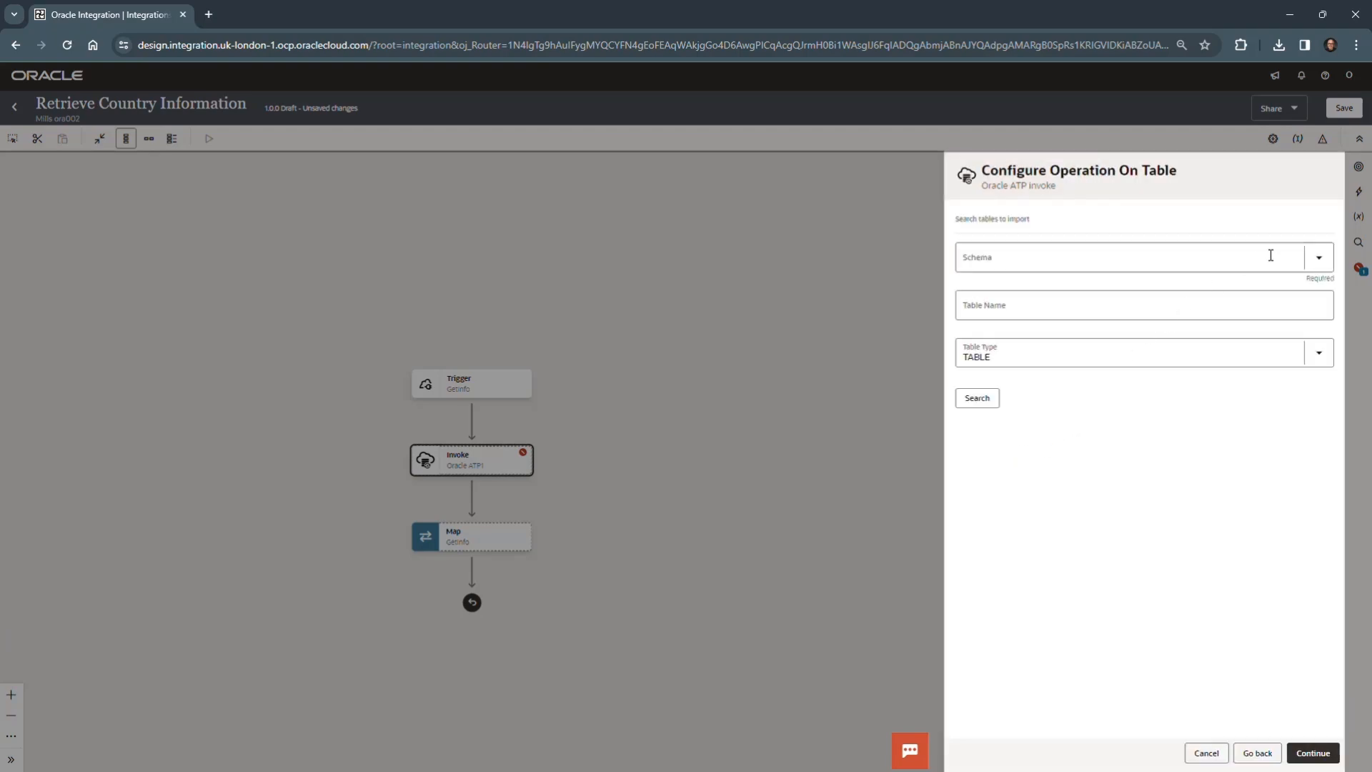
- Set the schema for the table search to SH
click(1321, 261)
click(1064, 259)
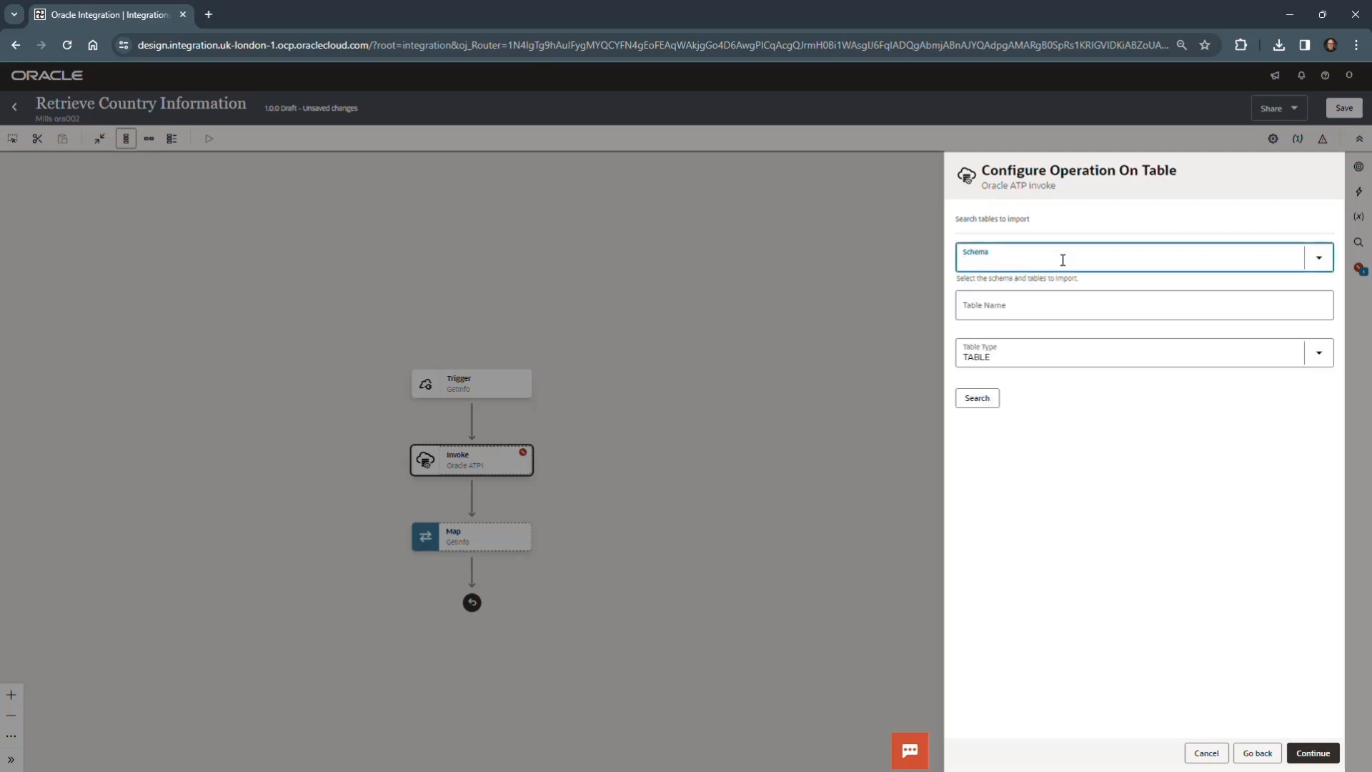
text(s)
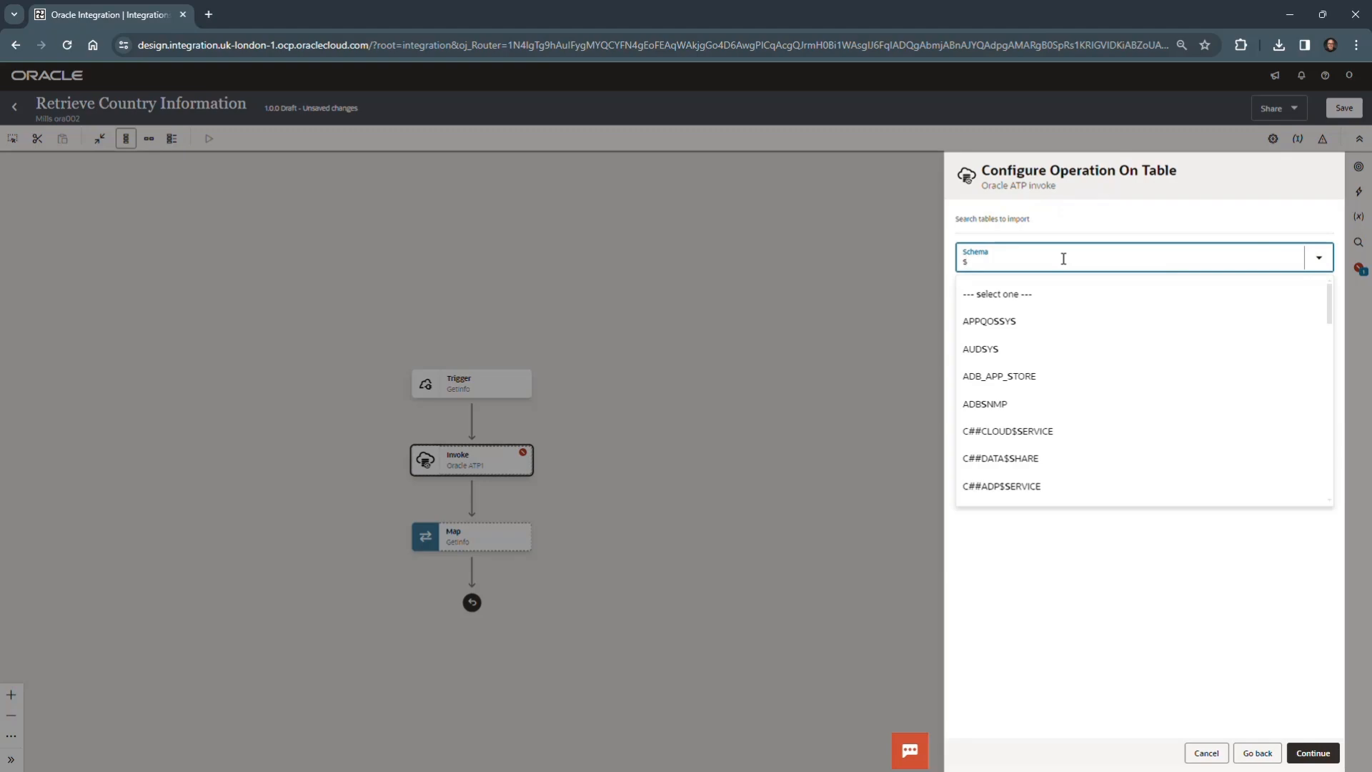
text(h)
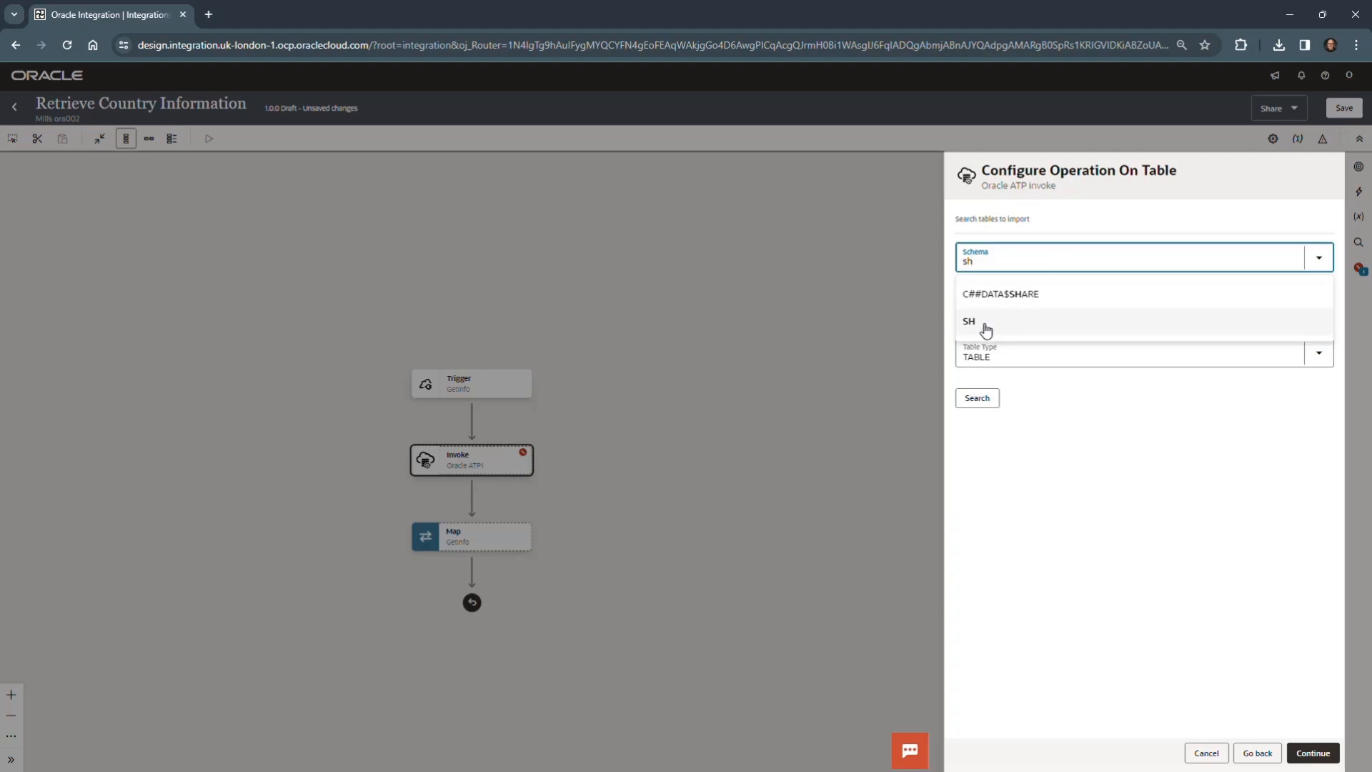
click(1006, 329)
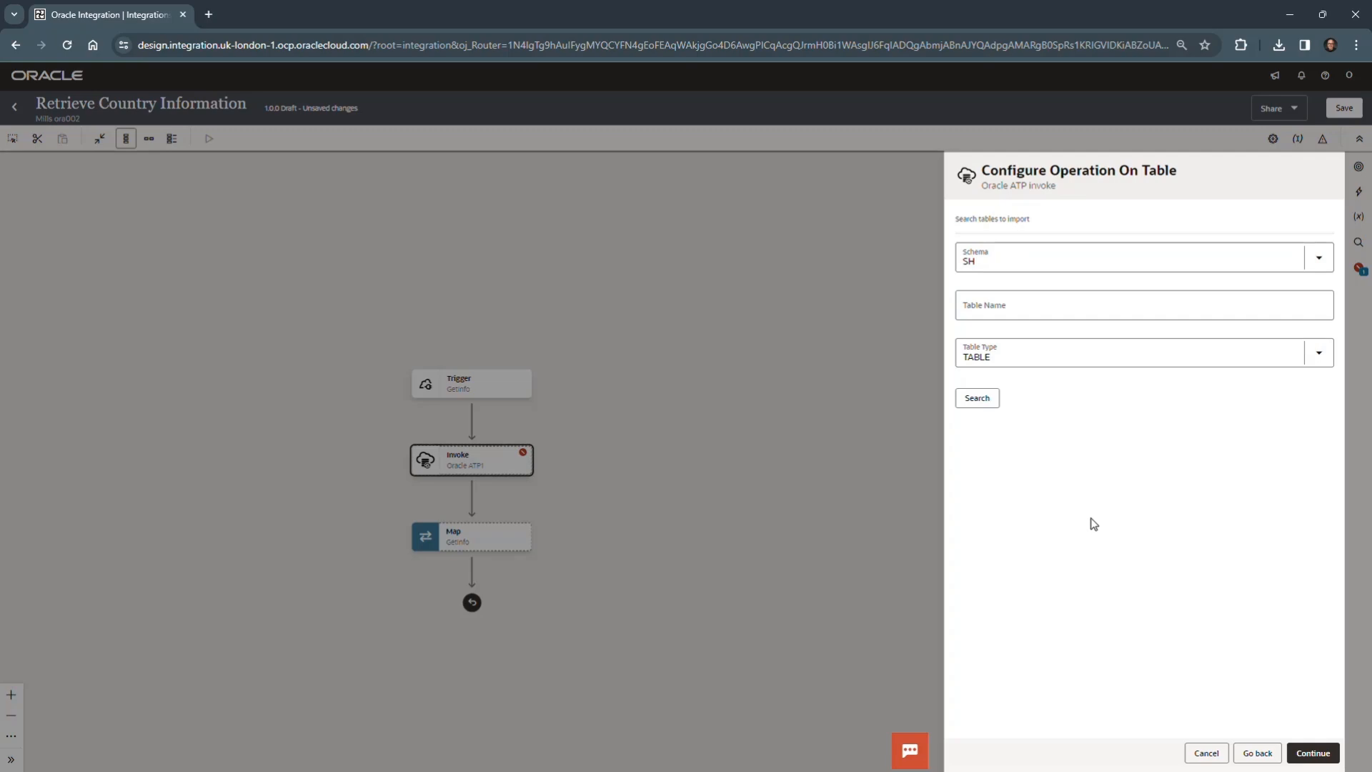
click(1022, 305)
text(countries)
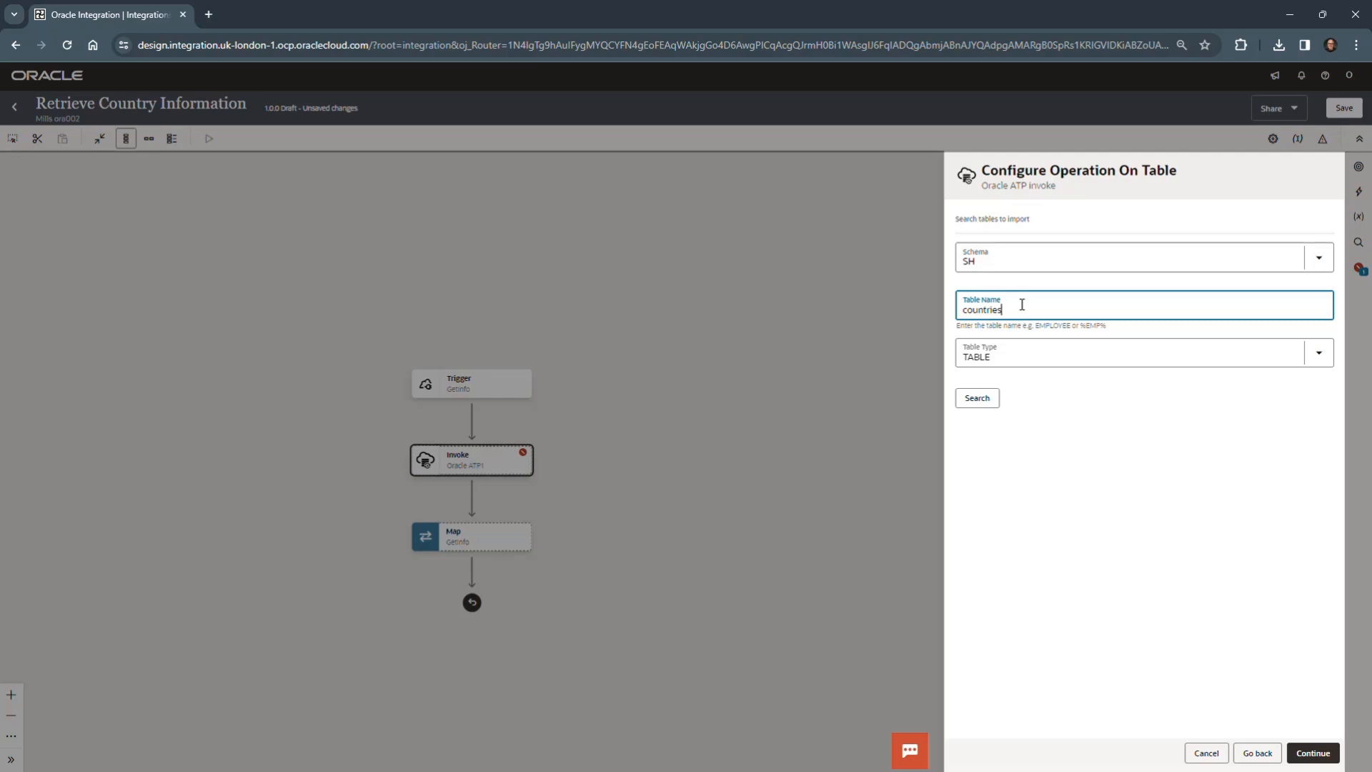
key(ctrl+a)
key(BackSpace)
- Search the SH schema for tables of type TABLE and import the COUNTRIES table
click(984, 402)
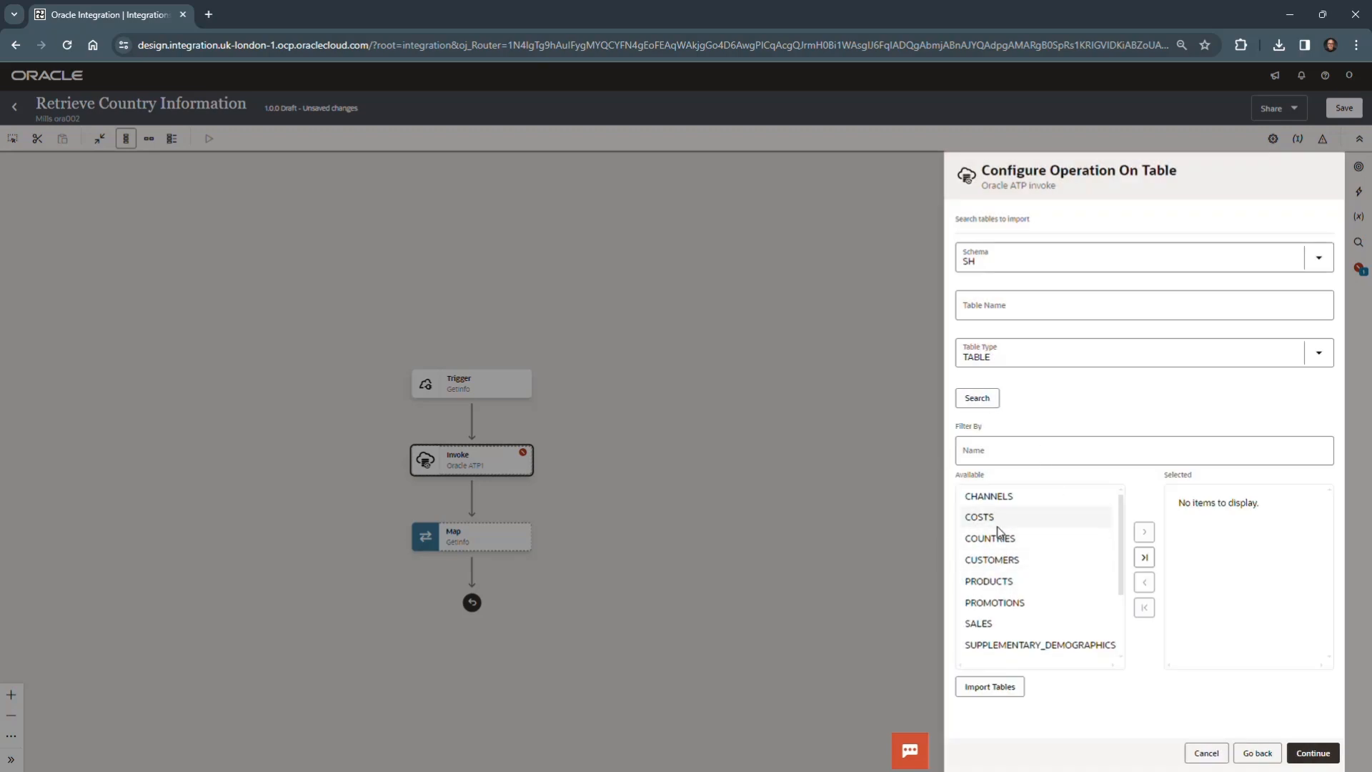
click(997, 541)
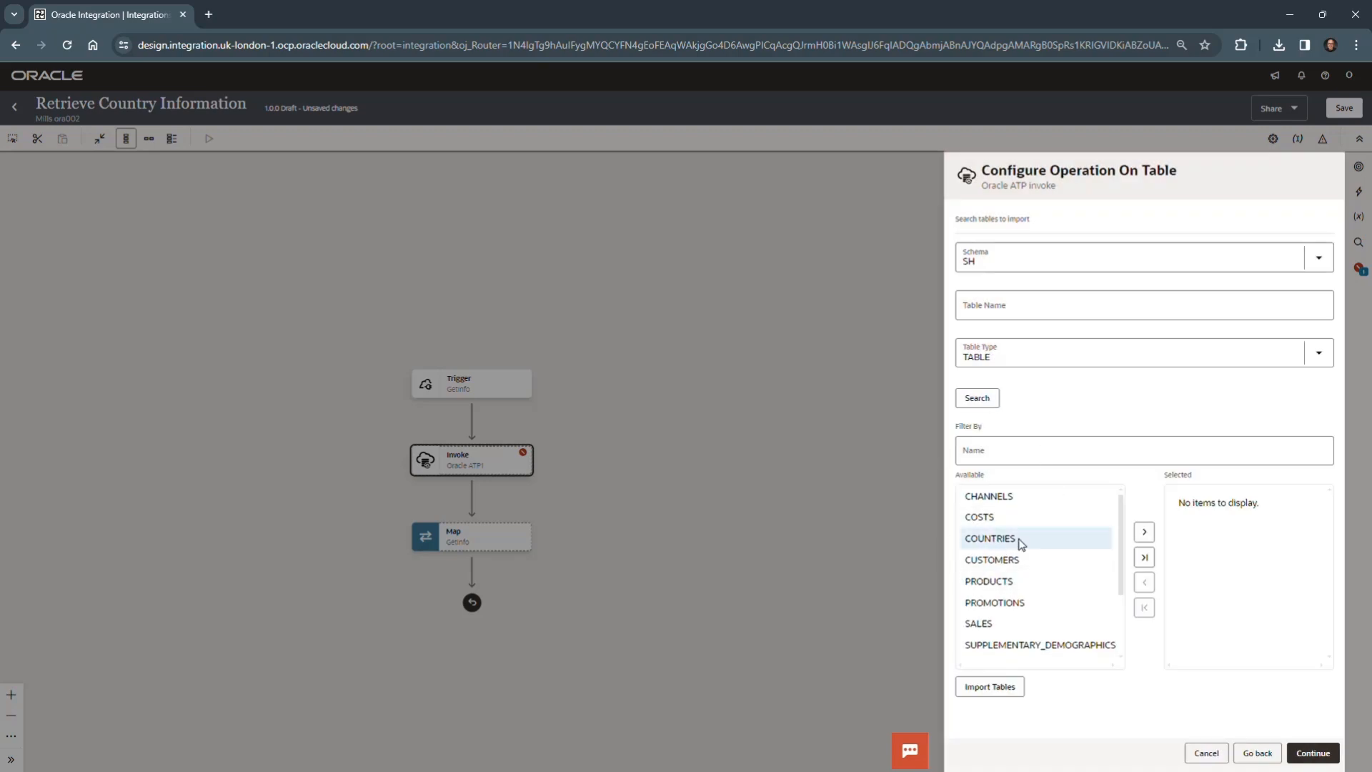
click(1144, 533)
click(1001, 687)
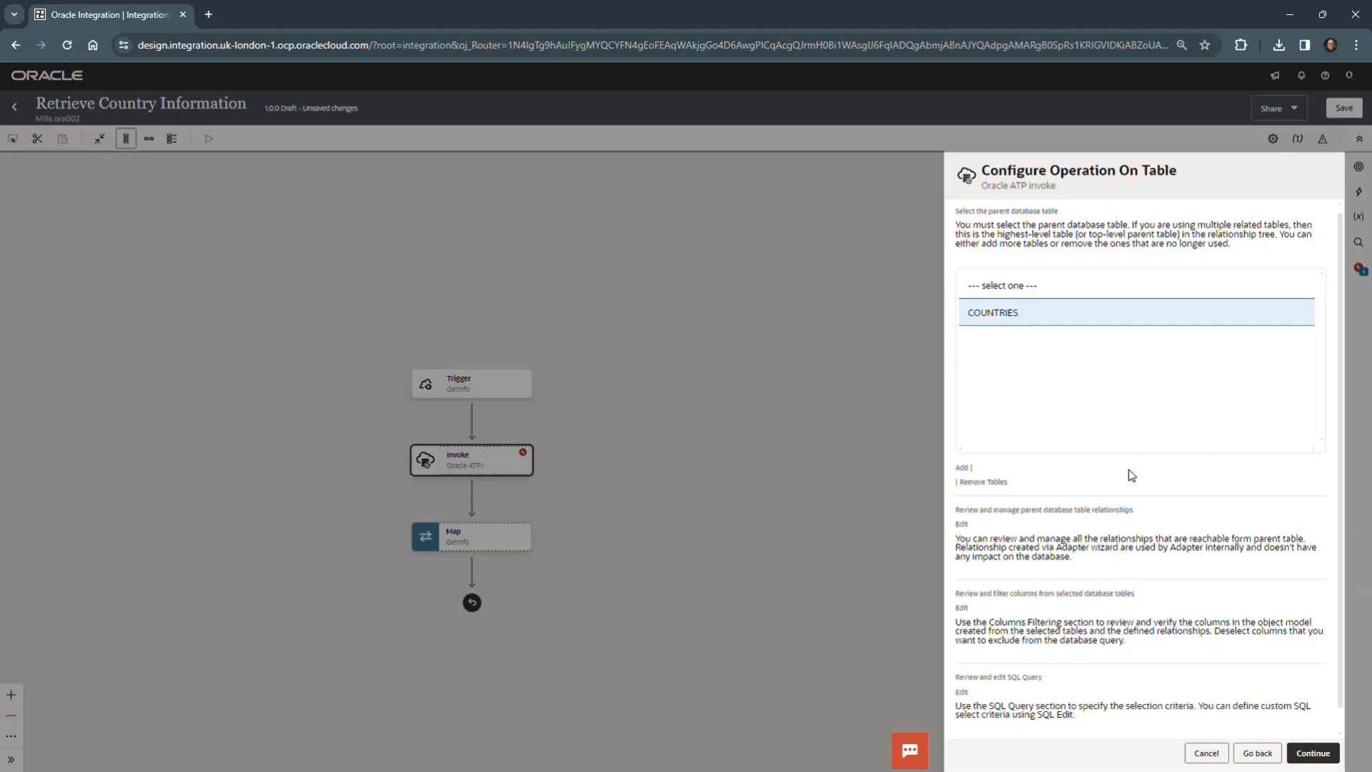
- Filter the COUNTRIES columns so that only countryIsoCode is selected besides the mandatory countryId, and confirm the selection
scroll(1115, 465, down, 1)
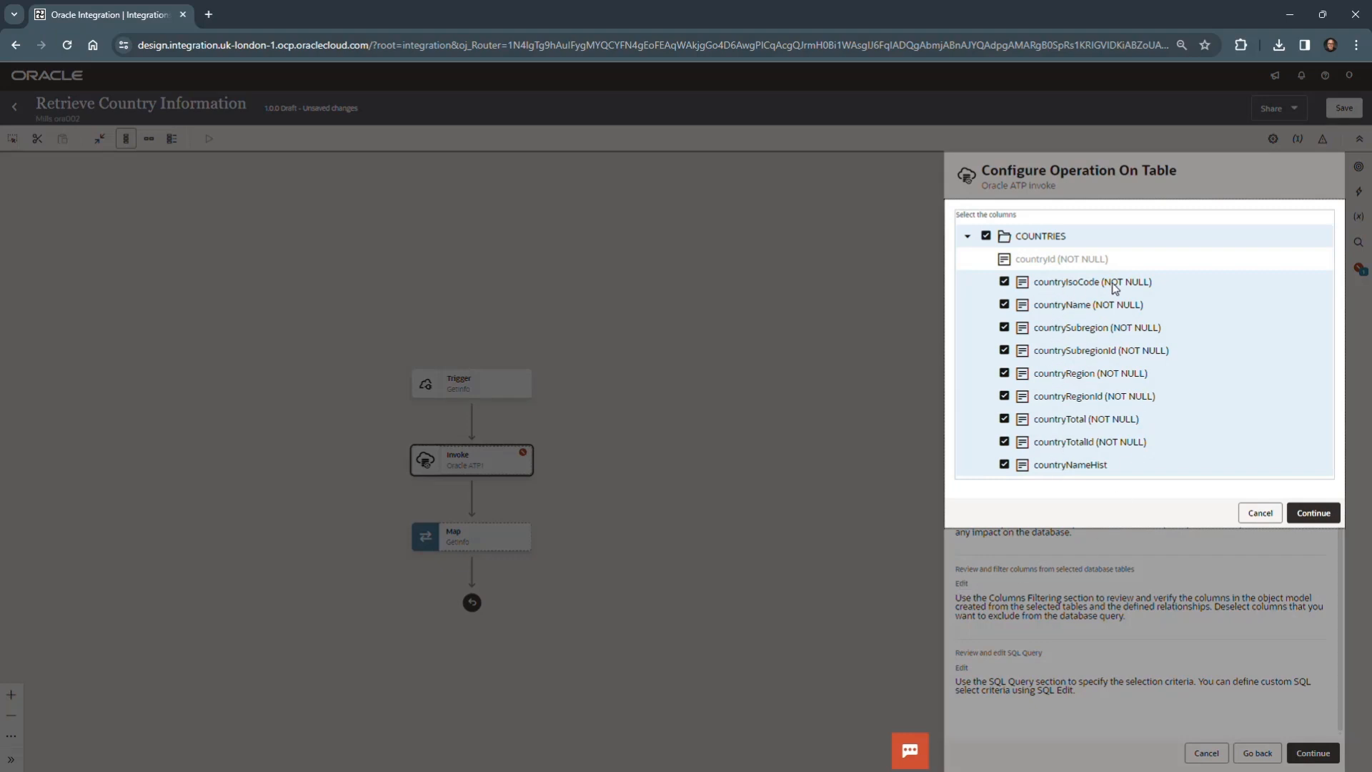
click(986, 237)
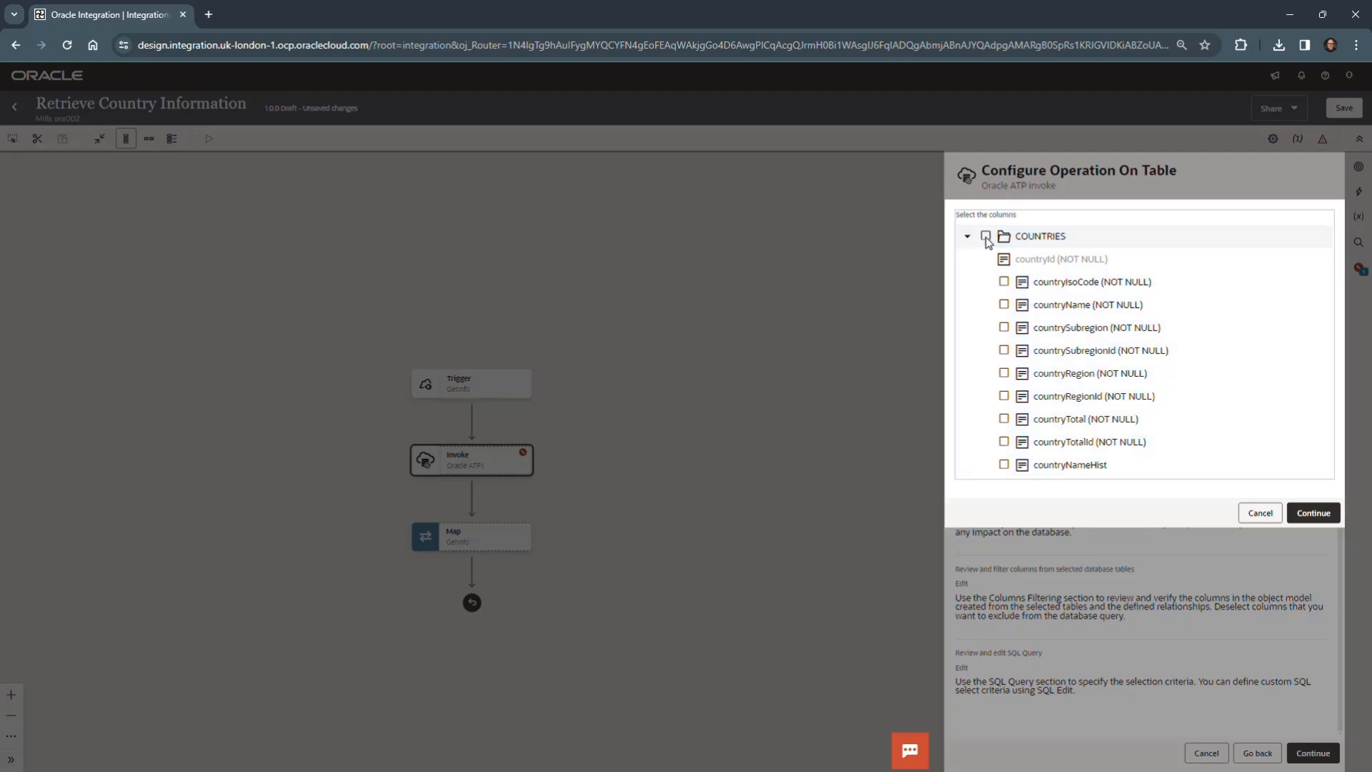
click(1004, 282)
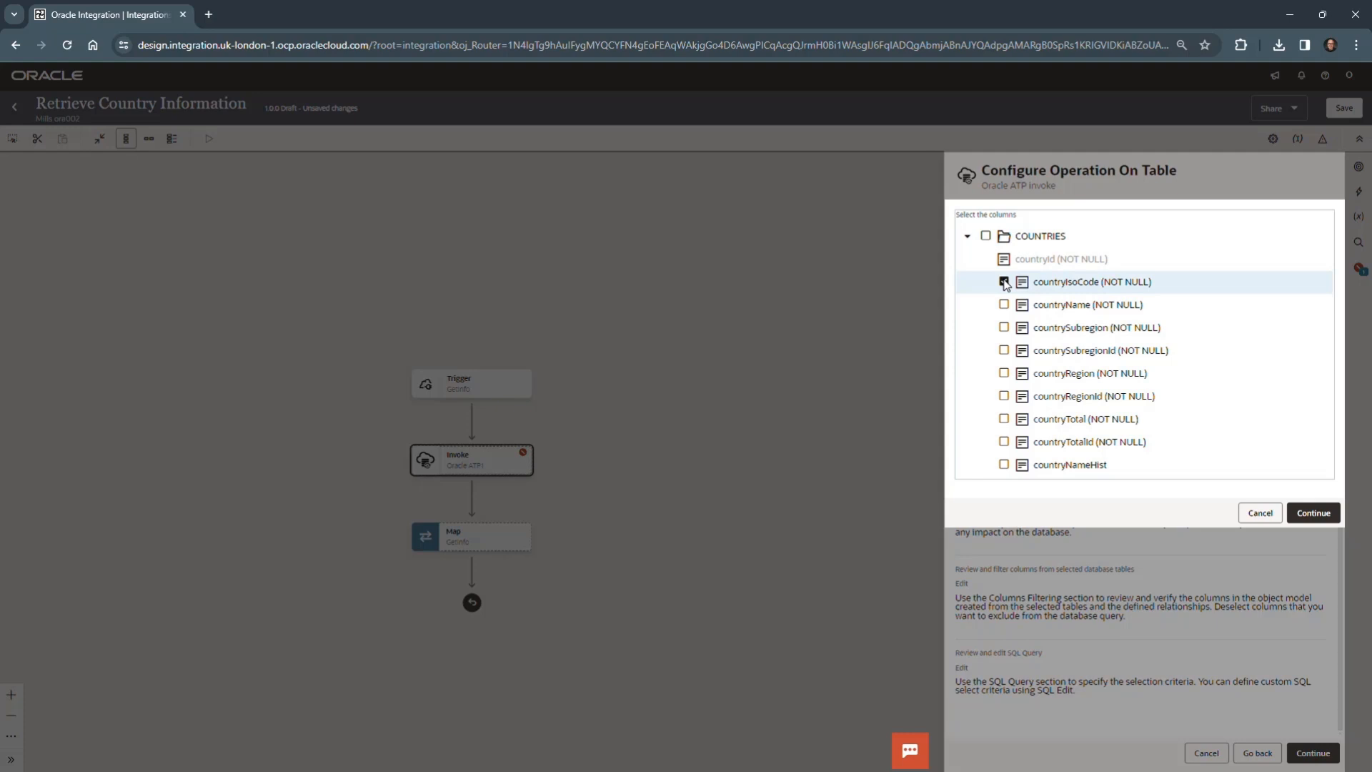
click(986, 236)
click(987, 236)
click(1003, 282)
click(1314, 512)
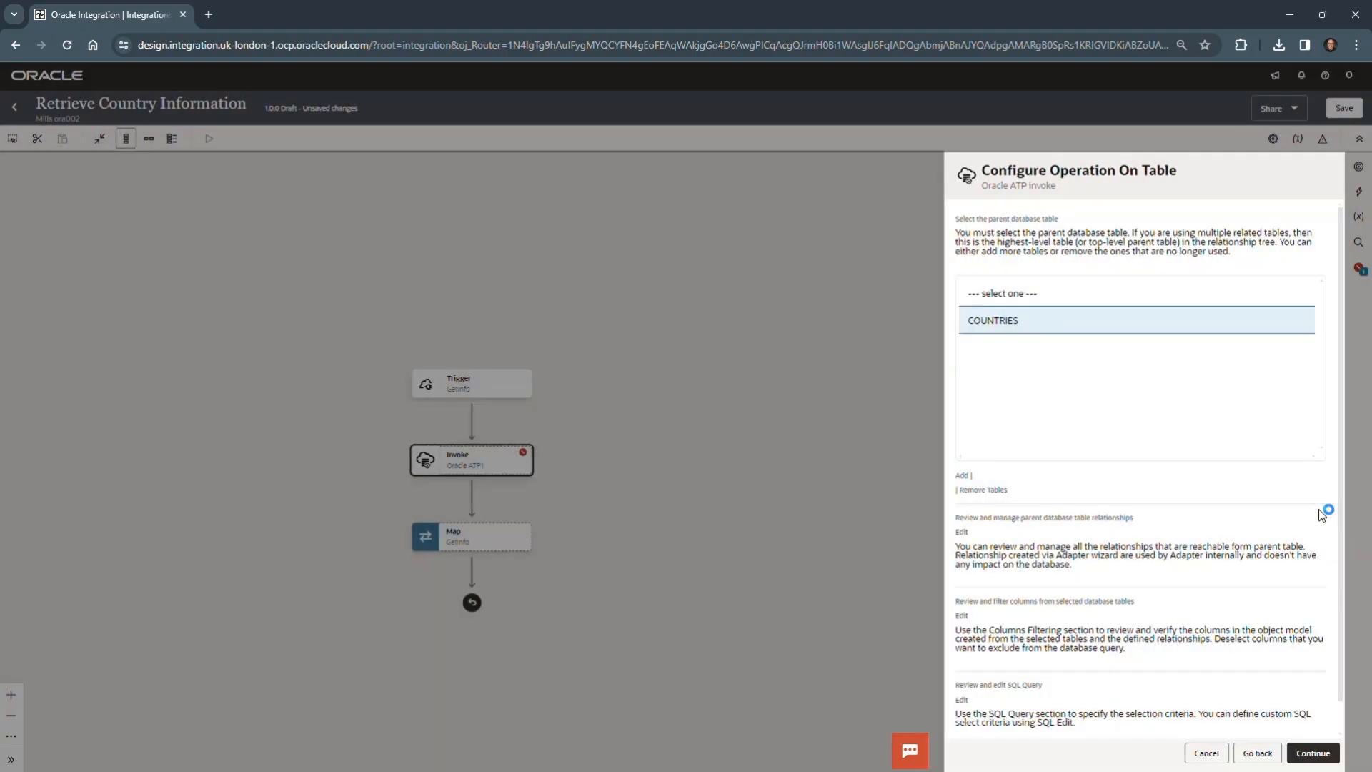
- Edit the SQL query to read SELECT COUNTRY_ID, COUNTRY_ISO_CODE FROM SH.COUNTRIES WHERE (COUNTRY_ID = #id)
scroll(1157, 556, down, 1)
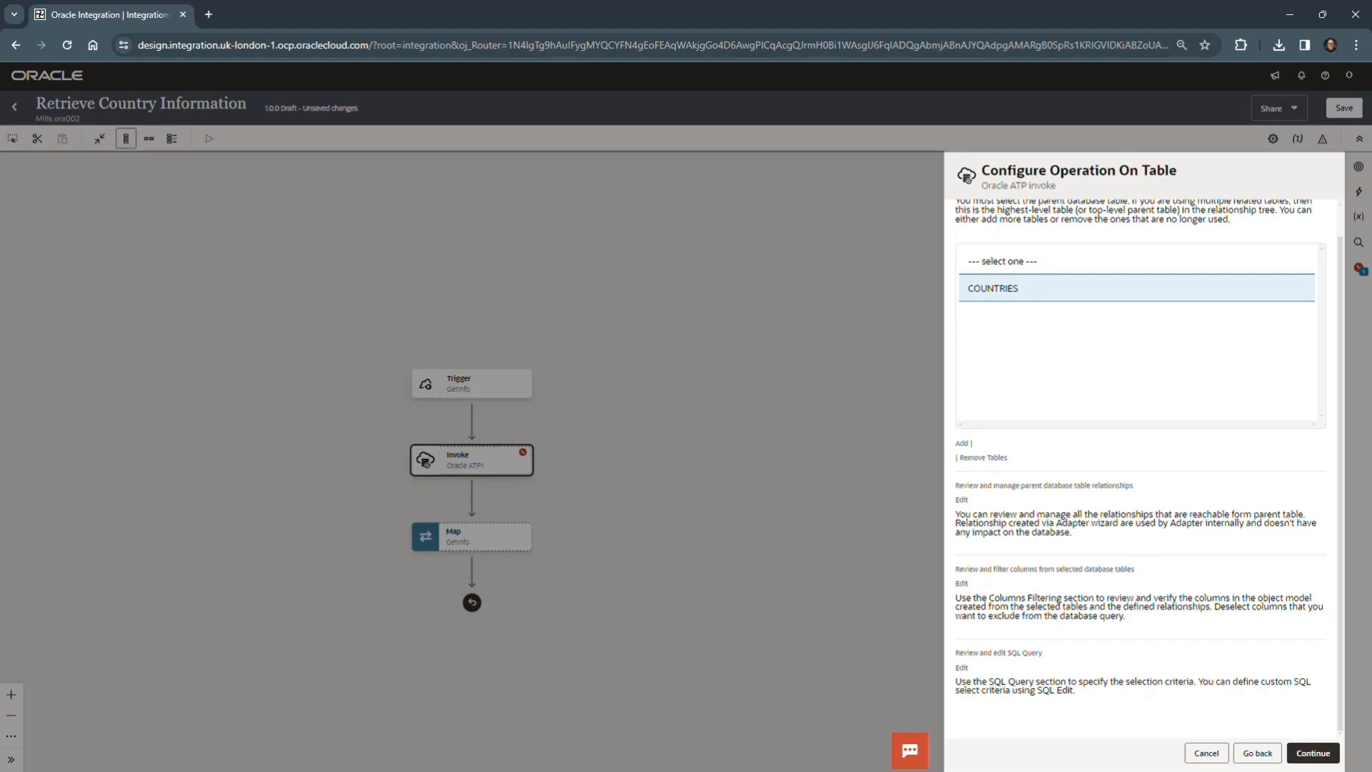
mouse_move(89, 571)
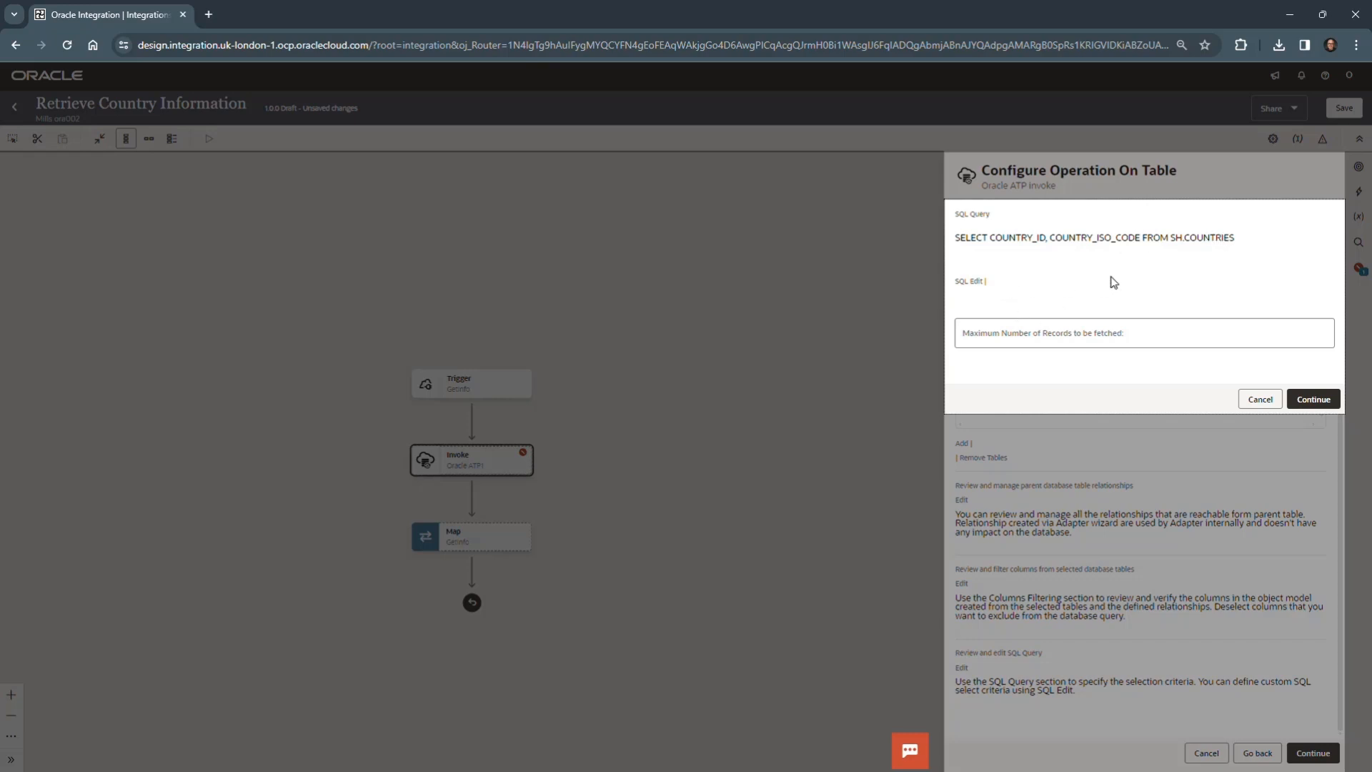
click(968, 284)
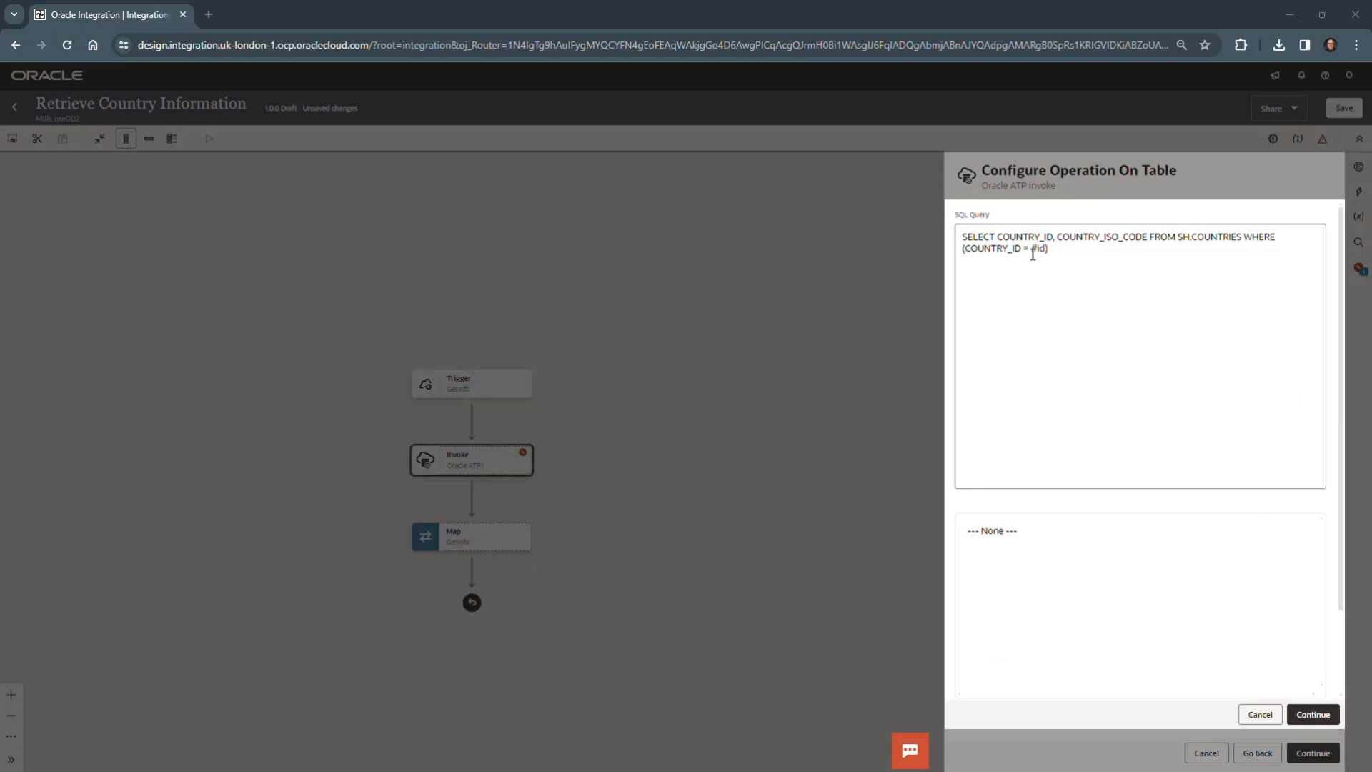
- Add a query parameter named id and confirm the edited SQL
scroll(1086, 597, down, 2)
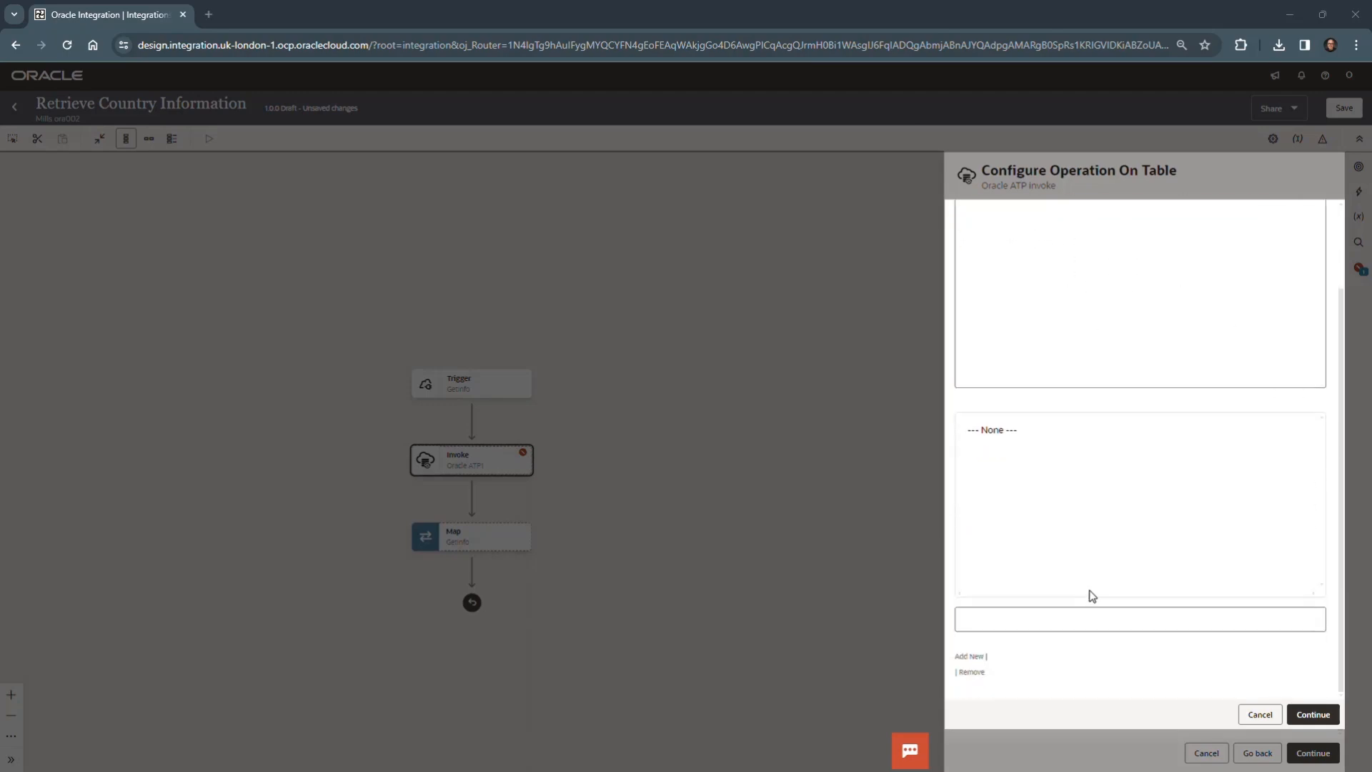
click(997, 620)
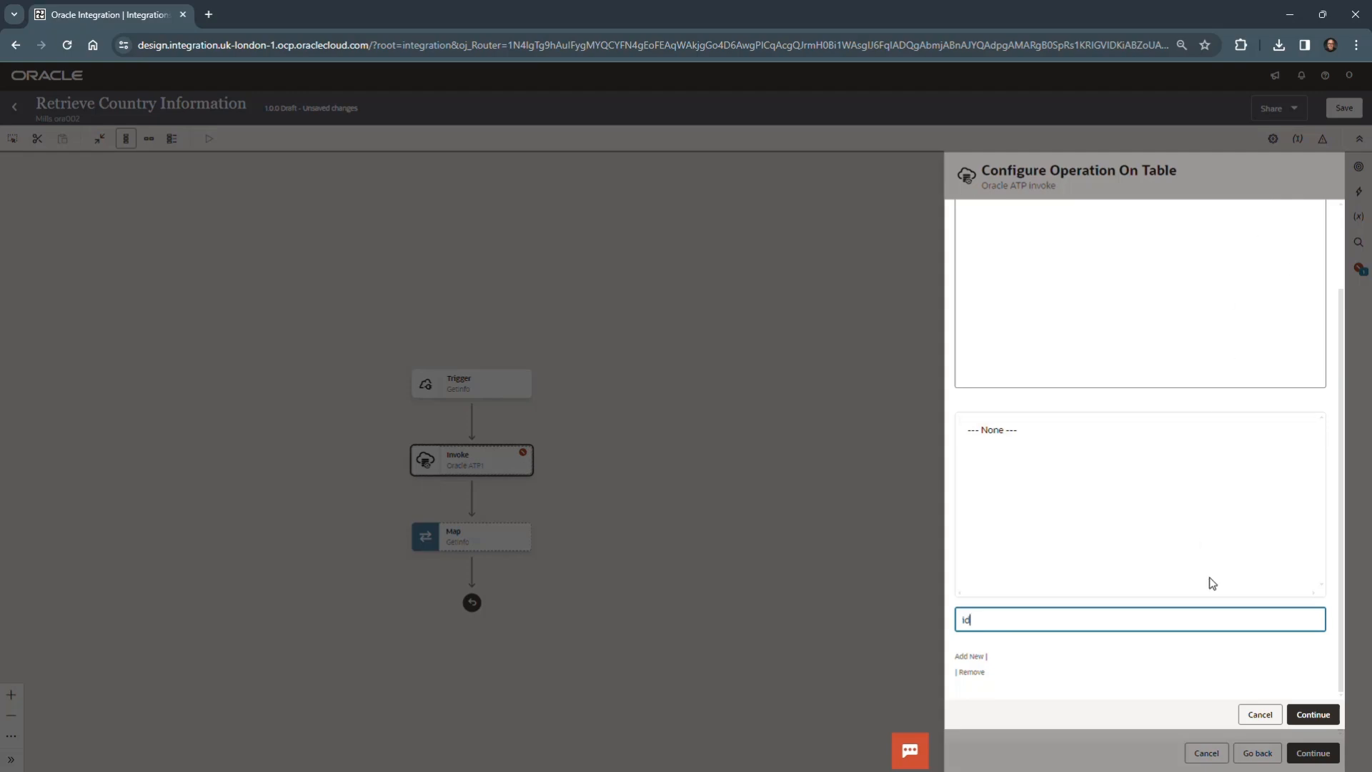
click(973, 657)
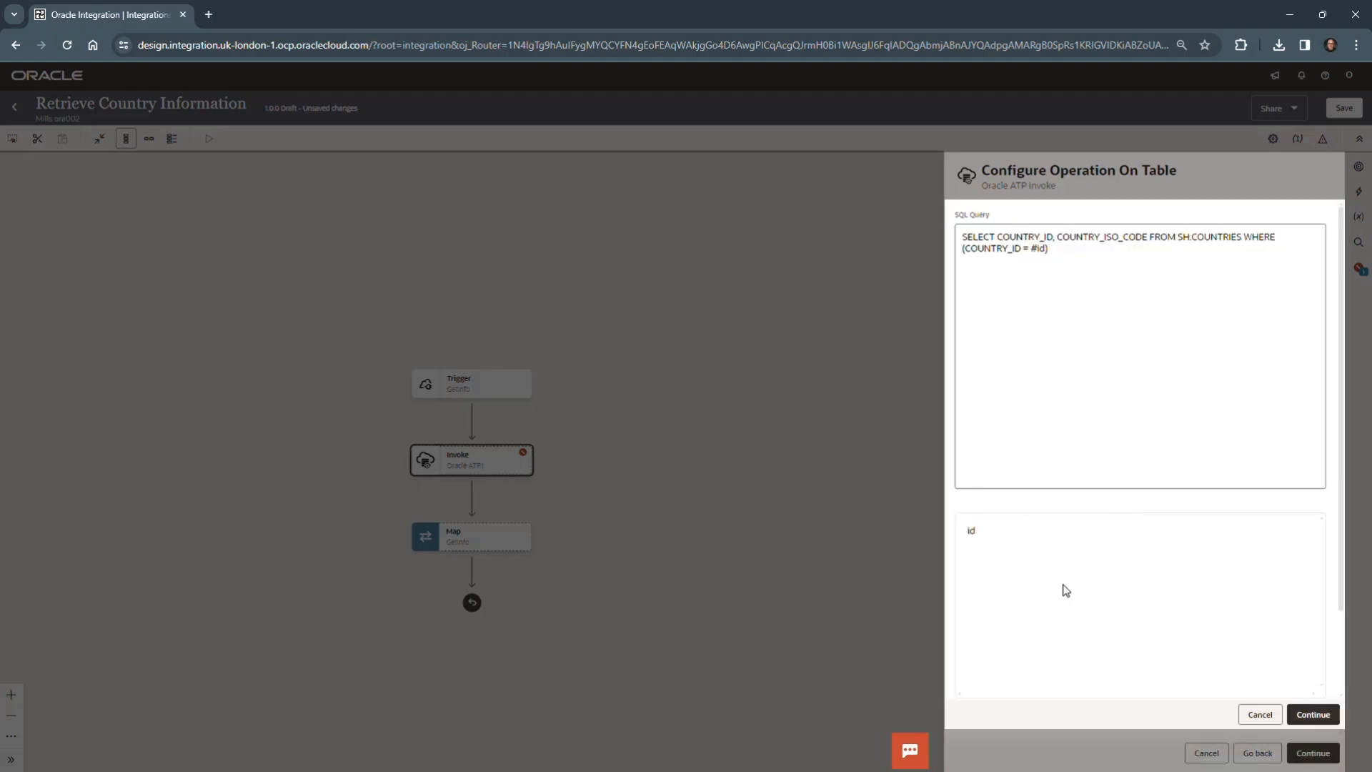
scroll(1056, 588, down, 2)
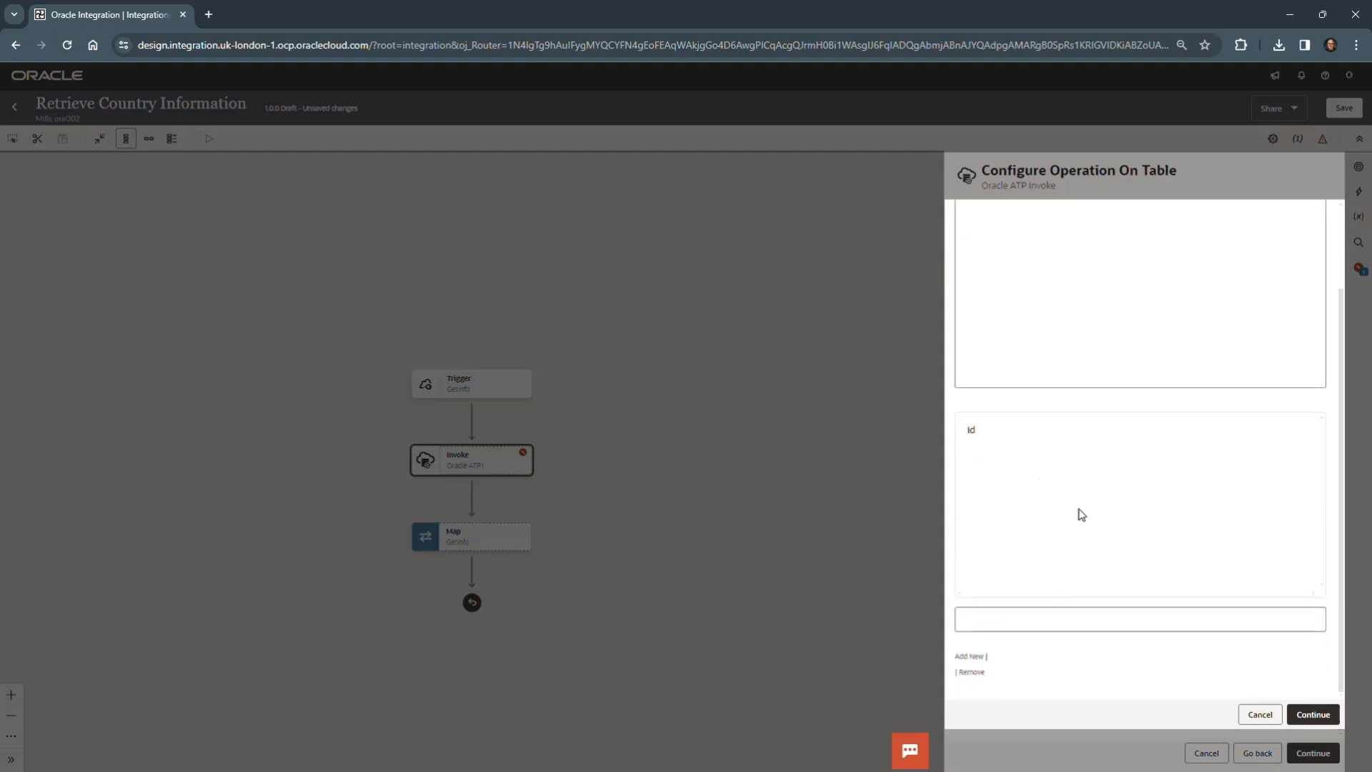
scroll(1077, 511, up, 2)
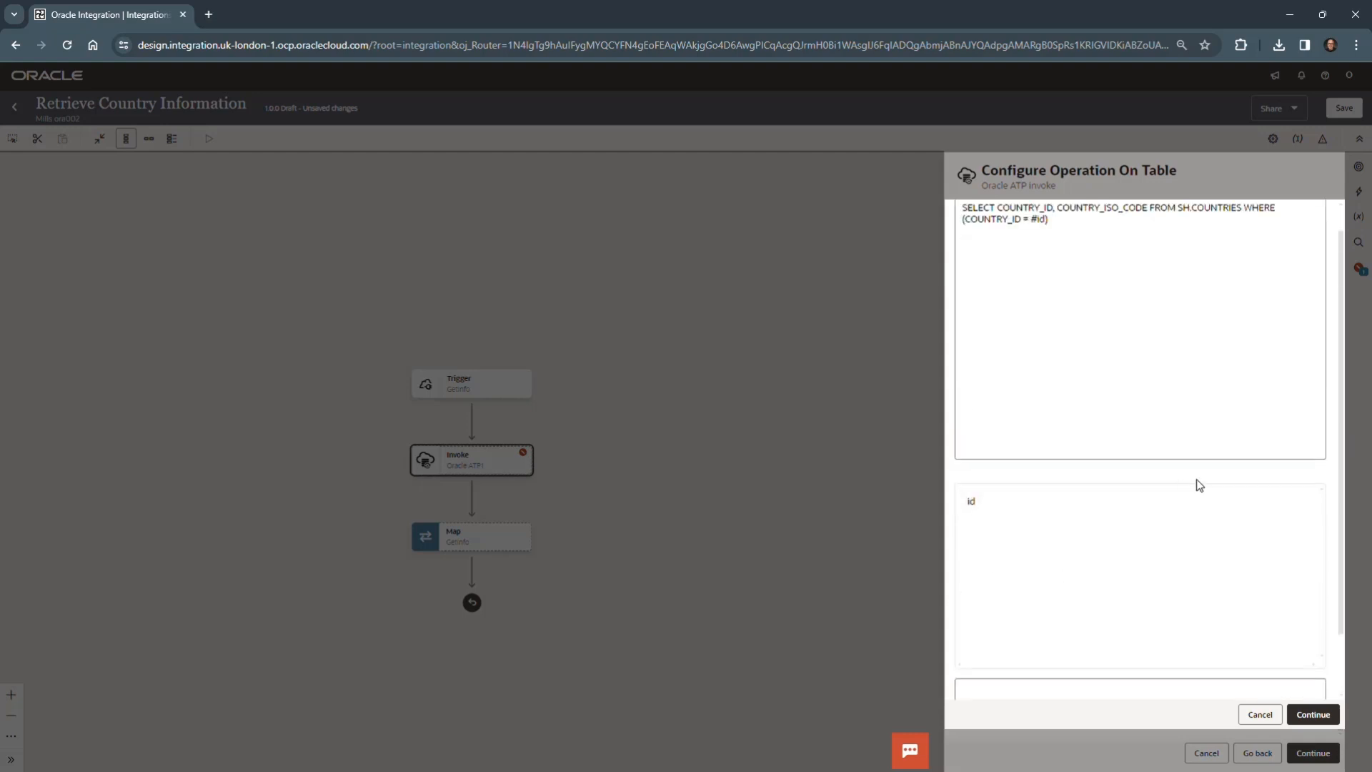
click(1306, 716)
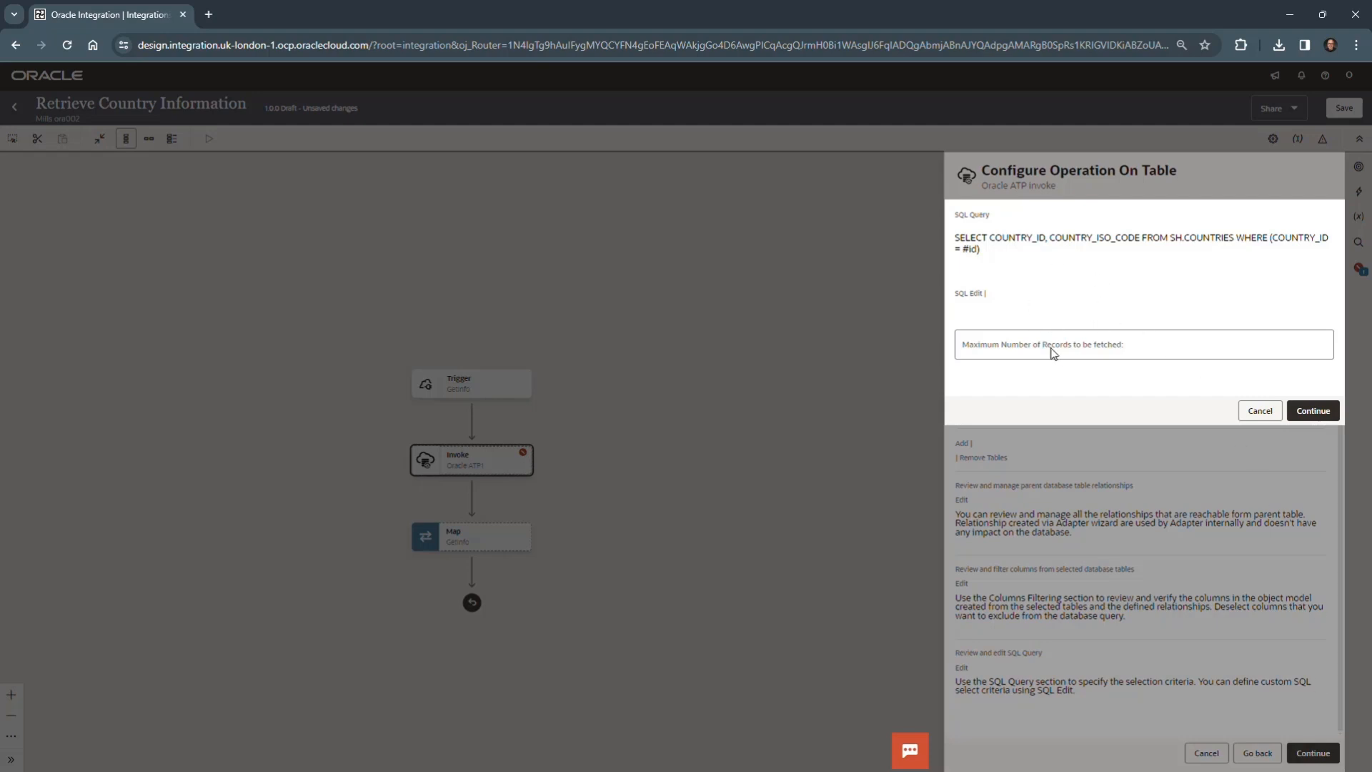
- Accept the SQL query with the maximum number of records left blank and finish the Oracle ATP invoke configuration
click(1015, 347)
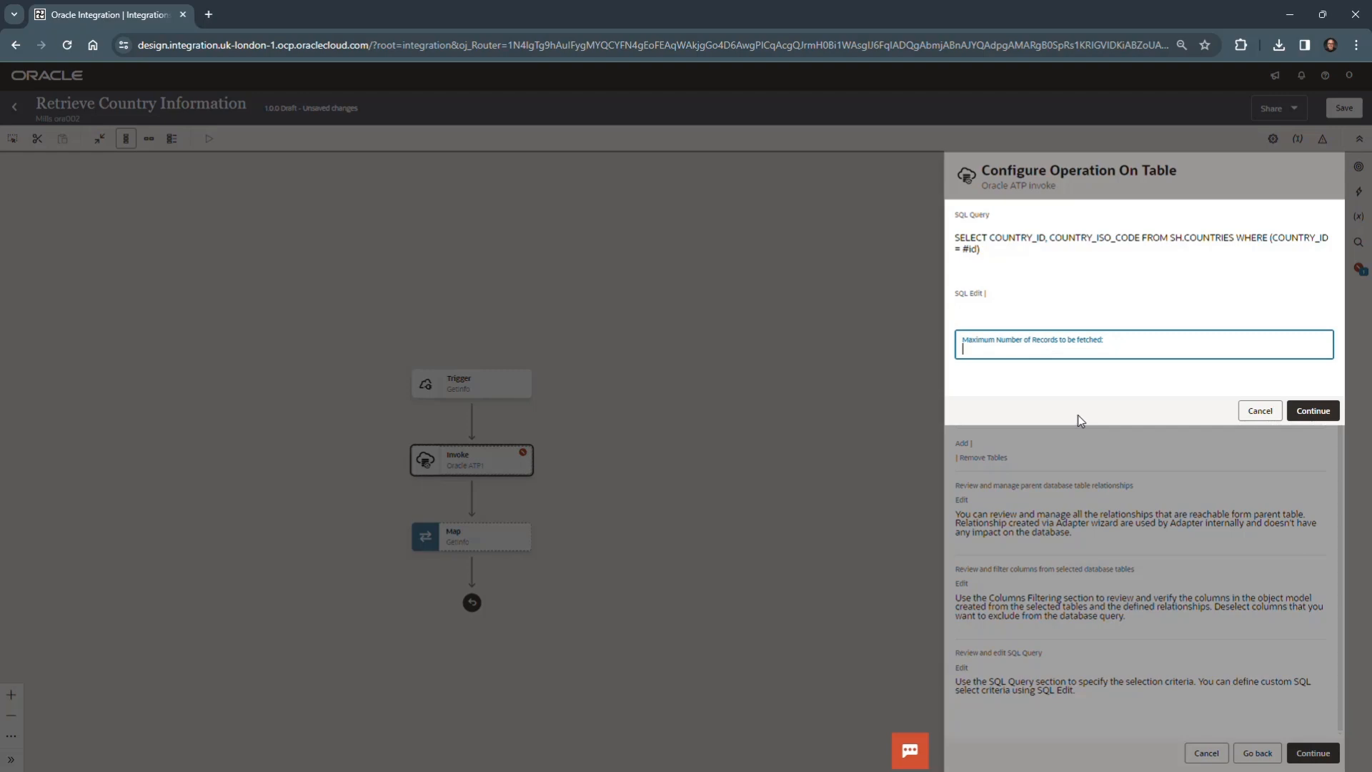
click(1194, 376)
click(1316, 413)
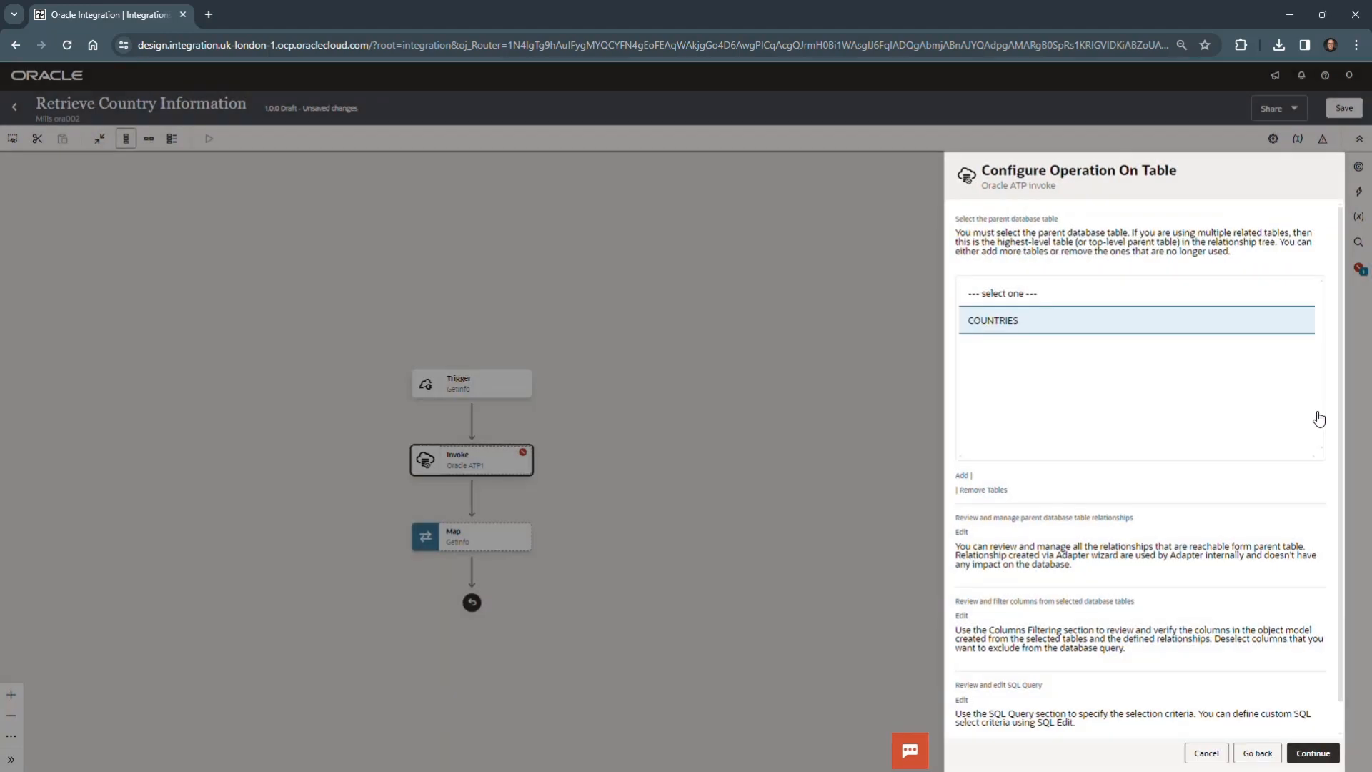
scroll(1158, 586, down, 1)
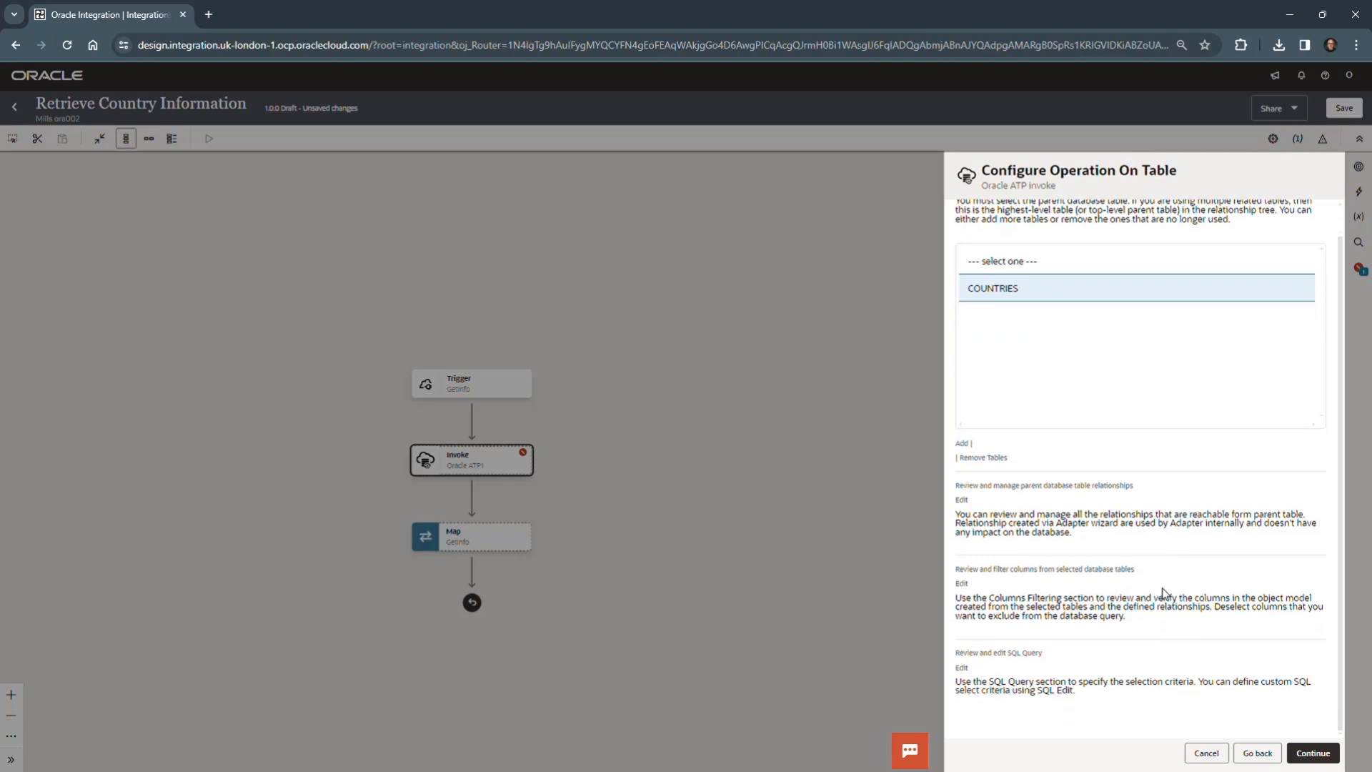
click(1313, 753)
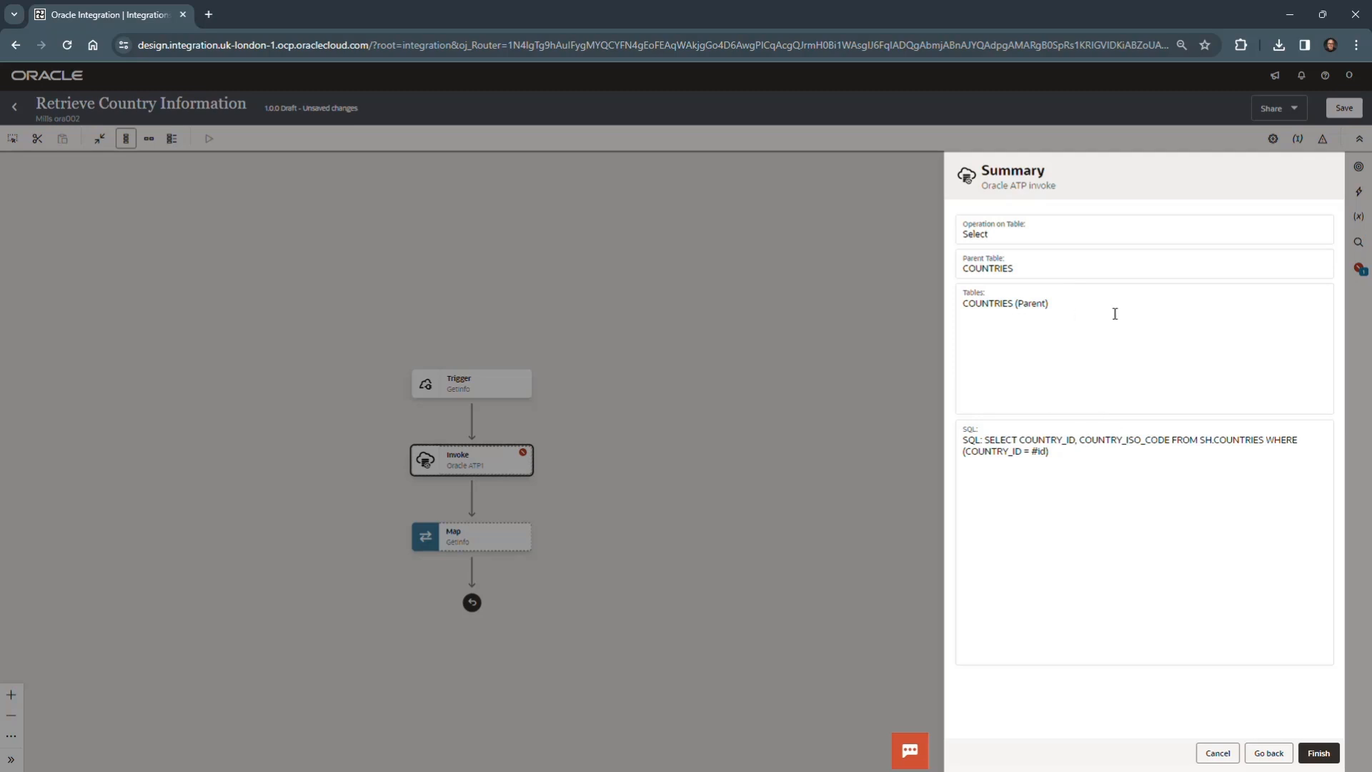
click(1321, 754)
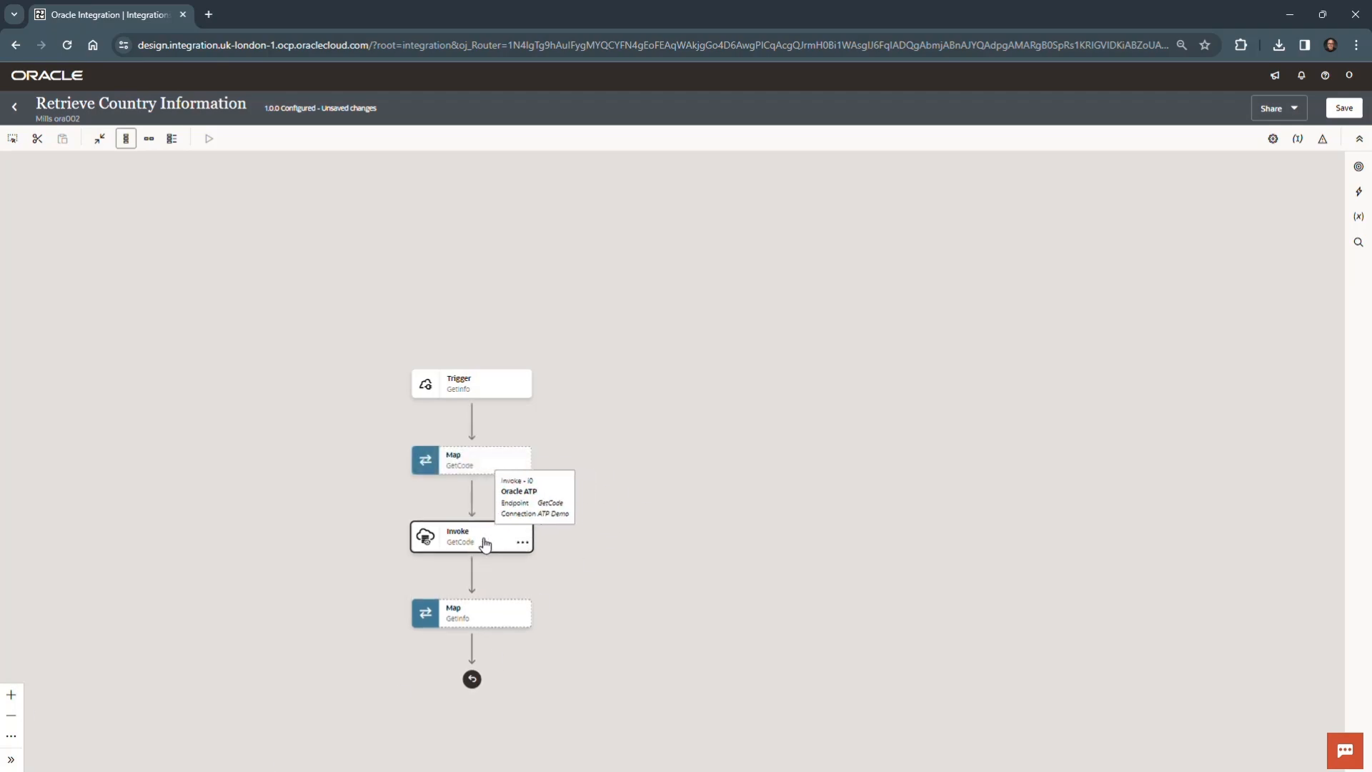
- Save the Retrieve Country Information integration with its new GetCode invoke and dismiss the save notice
drag(597, 537, 856, 368)
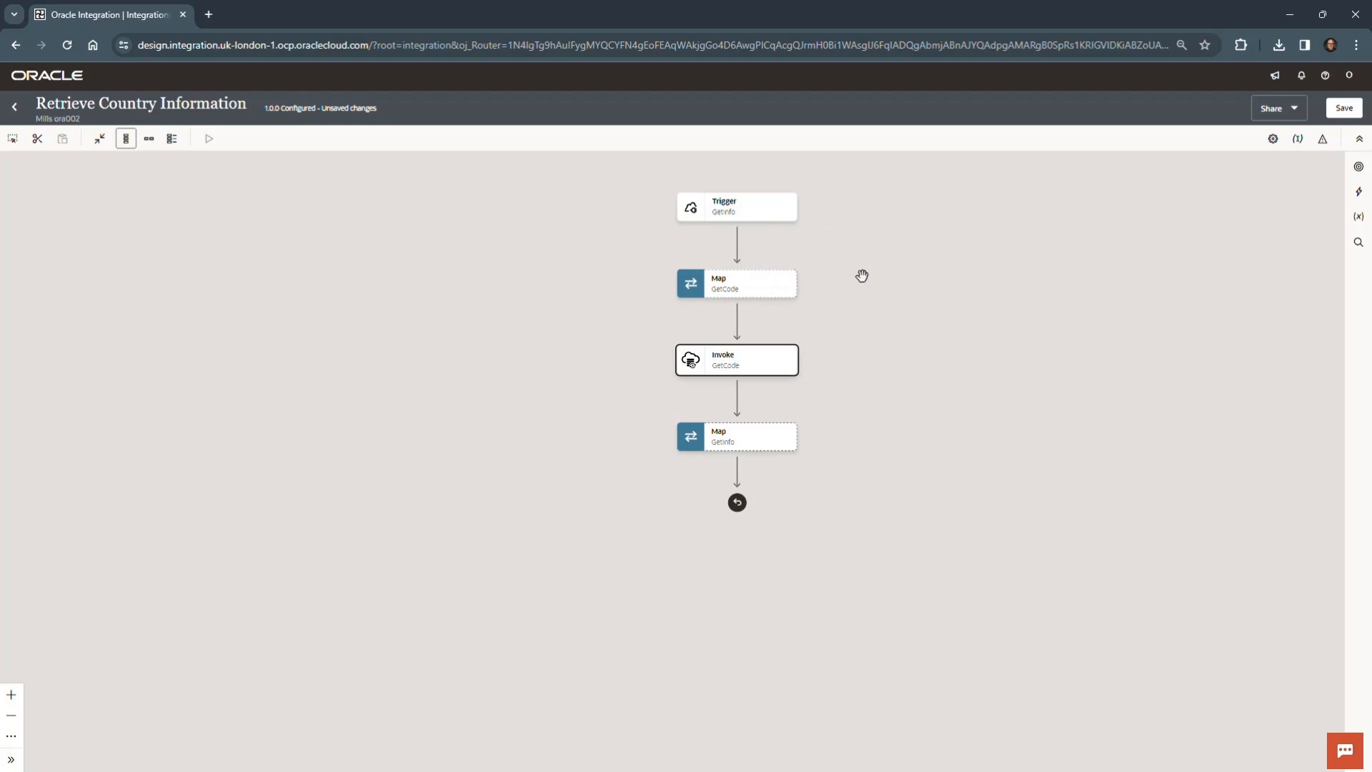
click(1351, 110)
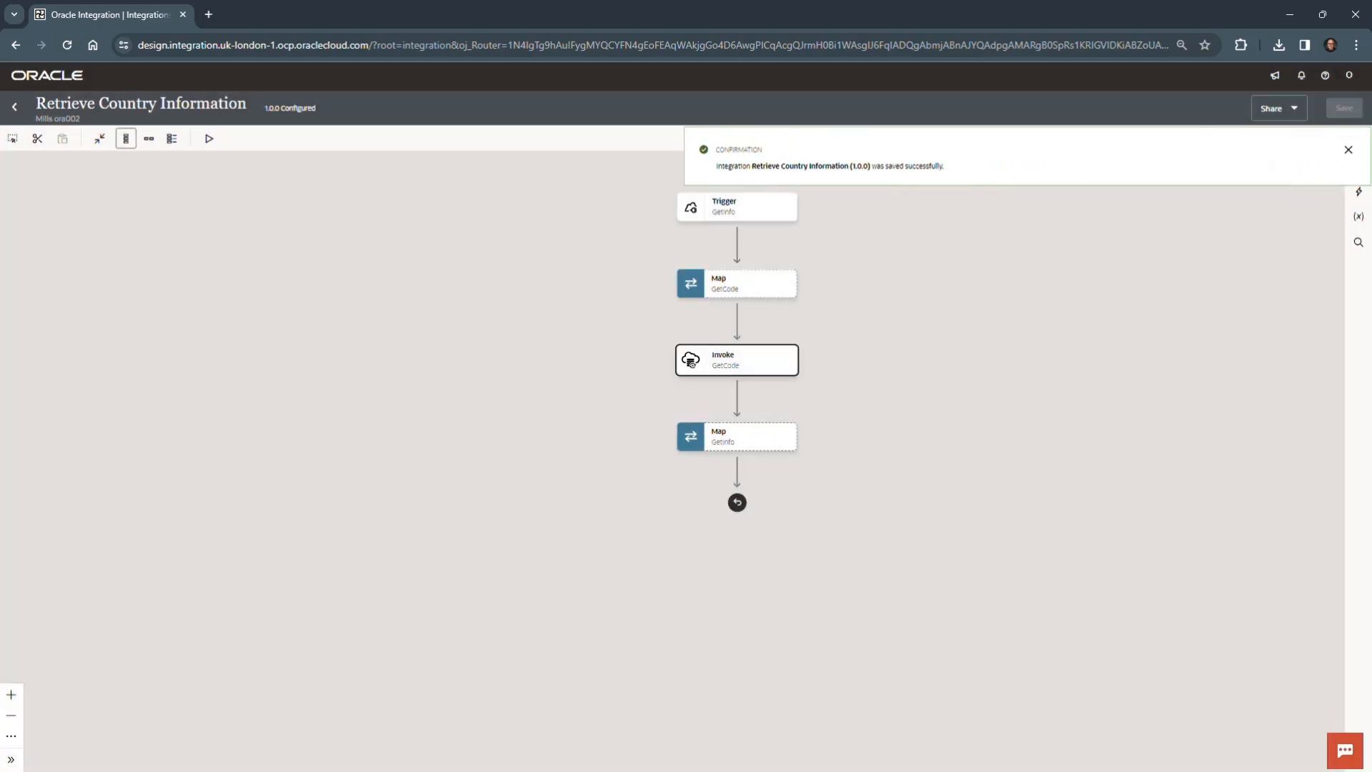
click(1349, 150)
- Edit the Map to GetCode action and map the request's id template parameter to the id of the Oracle ATP GetCode request
click(792, 289)
click(825, 323)
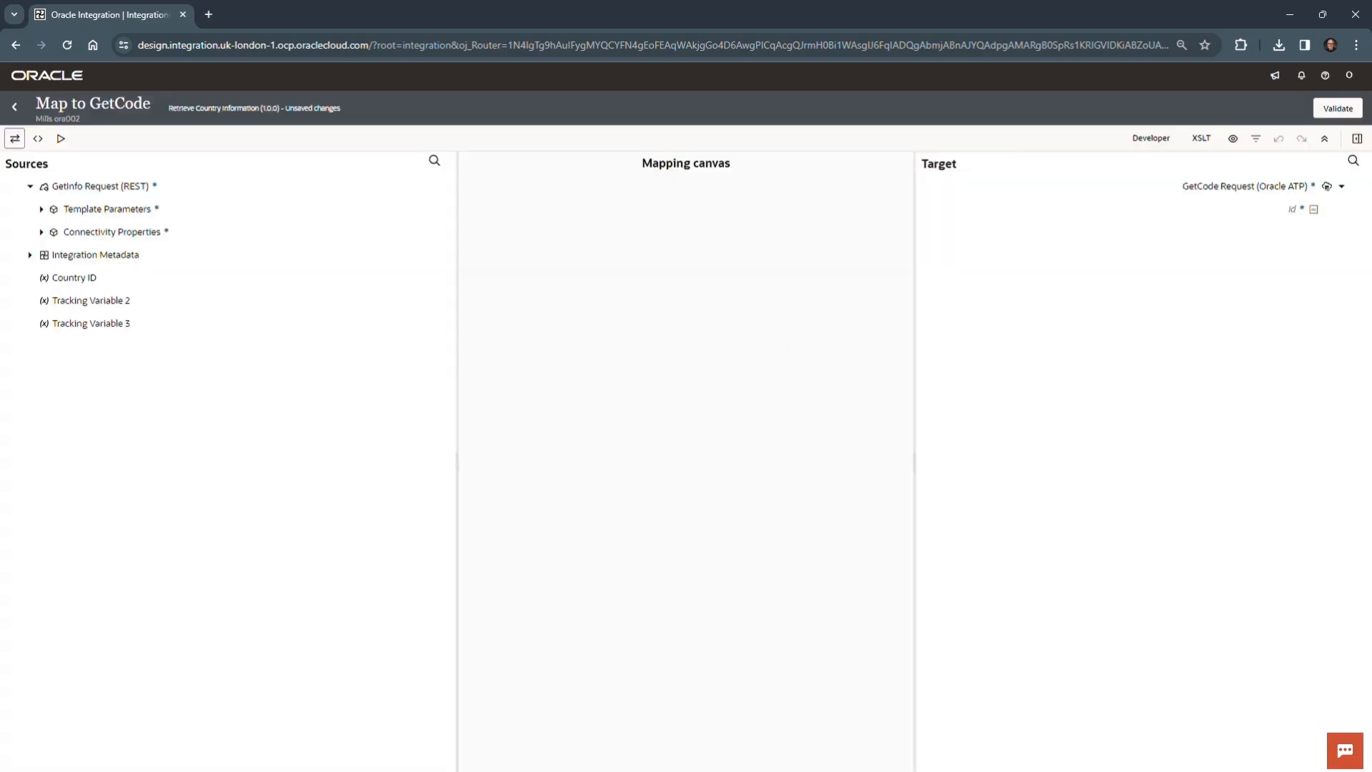
click(42, 209)
click(104, 235)
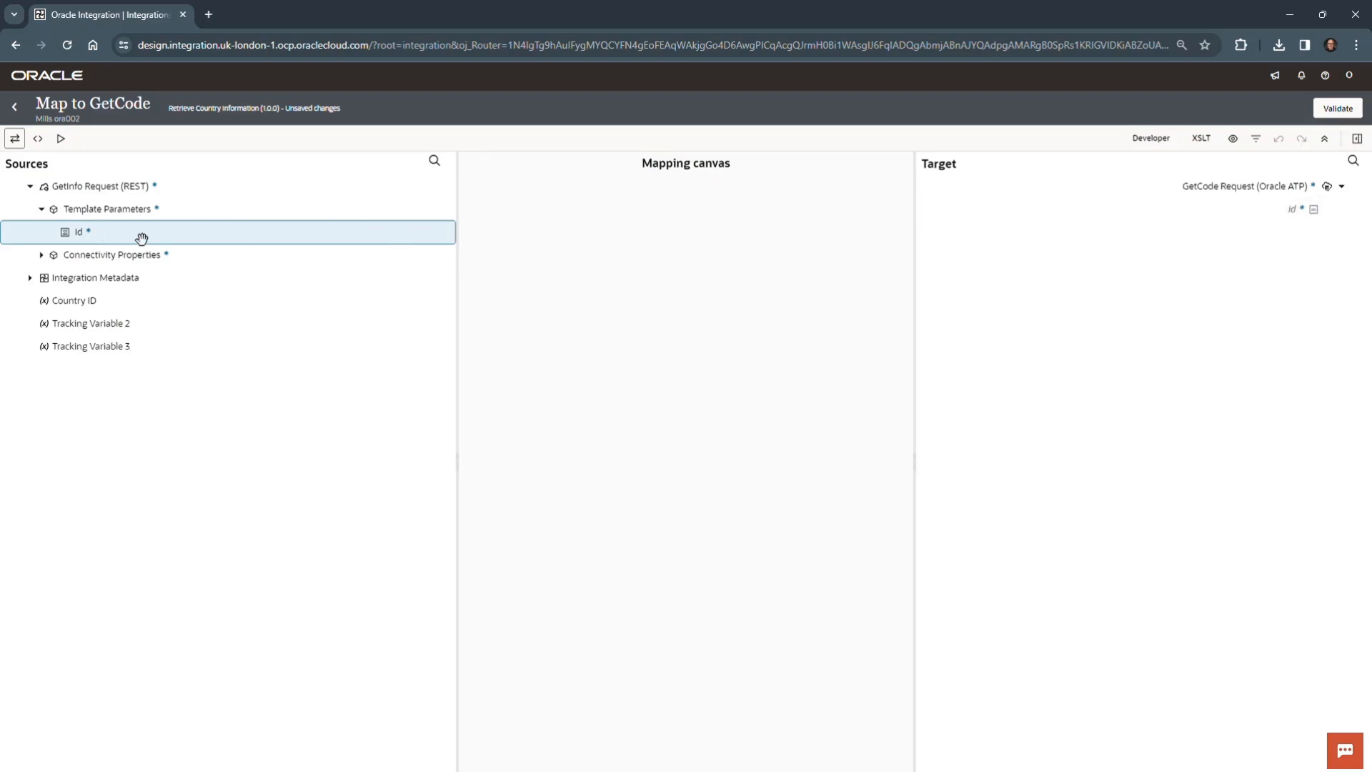
drag(135, 232, 1247, 210)
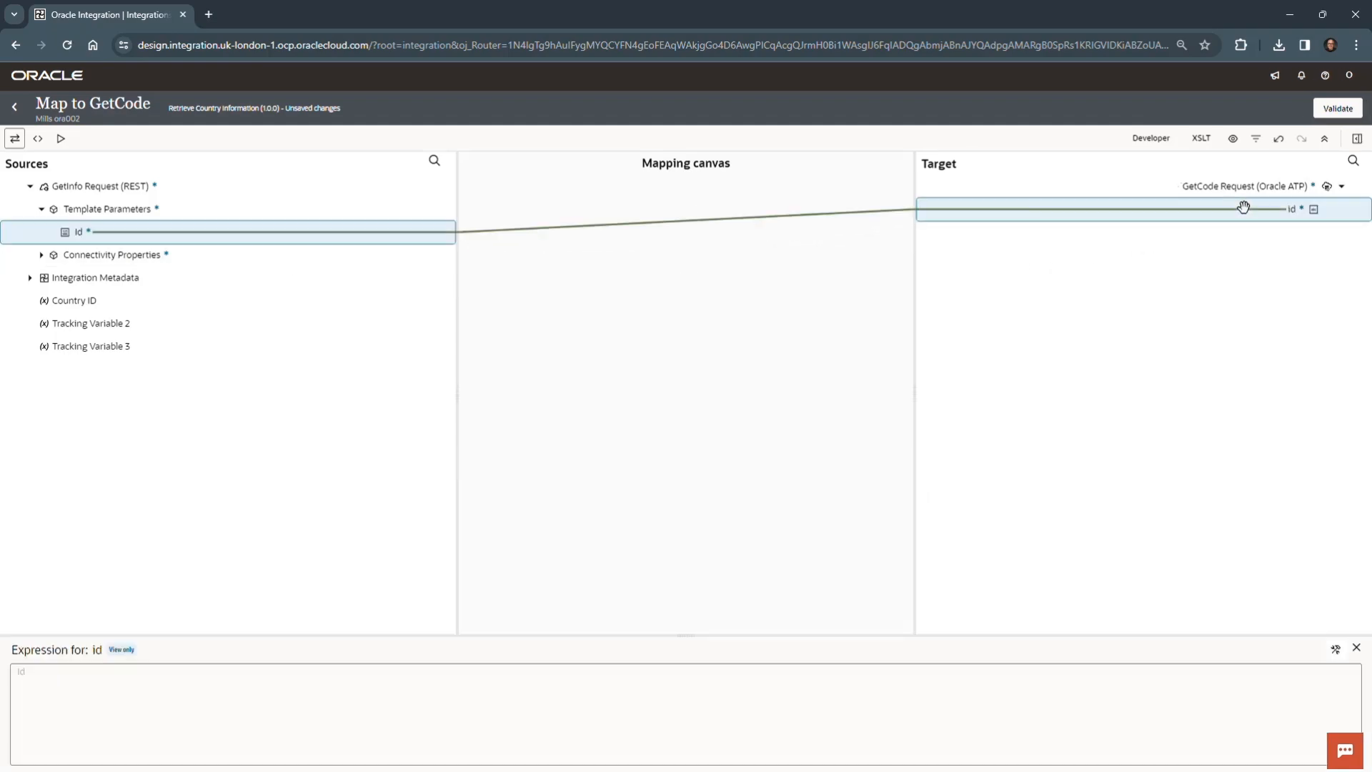
- Validate the Map to GetCode mapping, return to the integration canvas and save the integration
click(1352, 115)
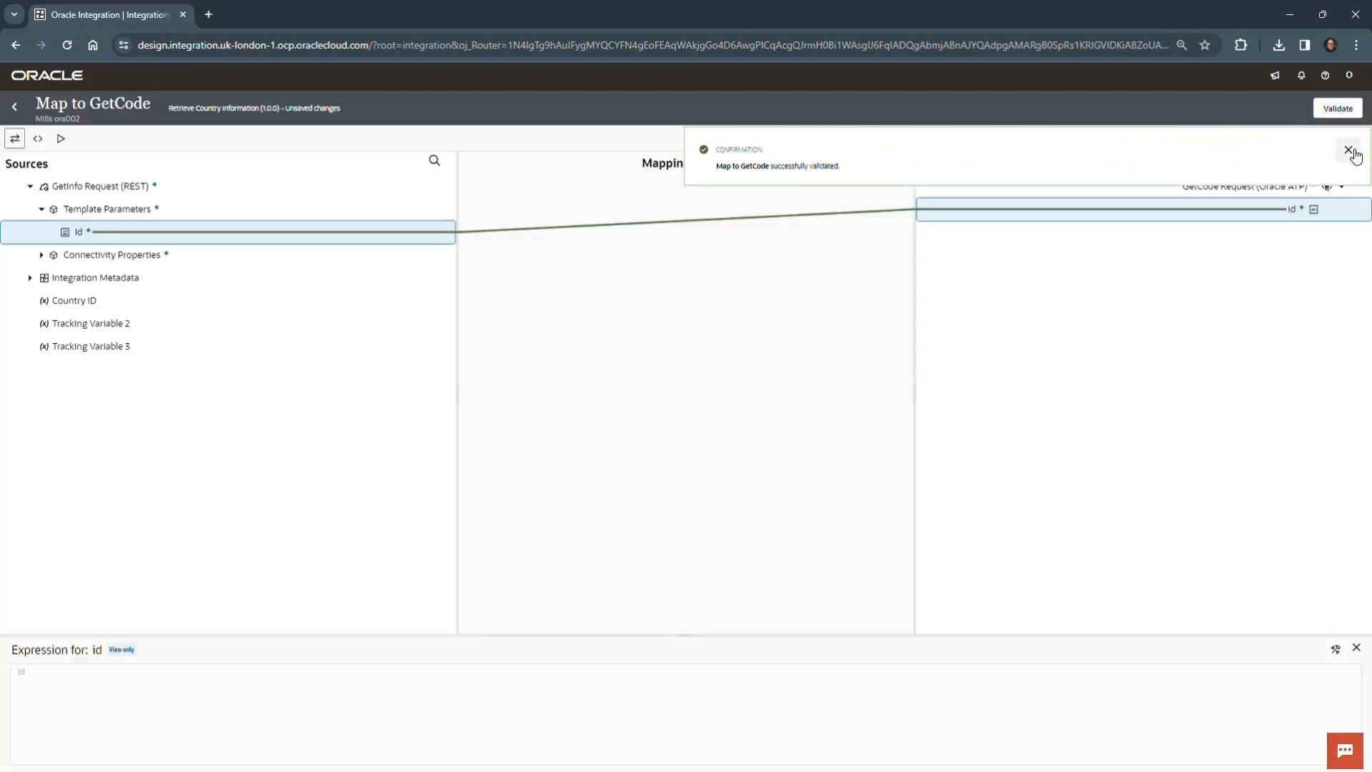
click(1356, 154)
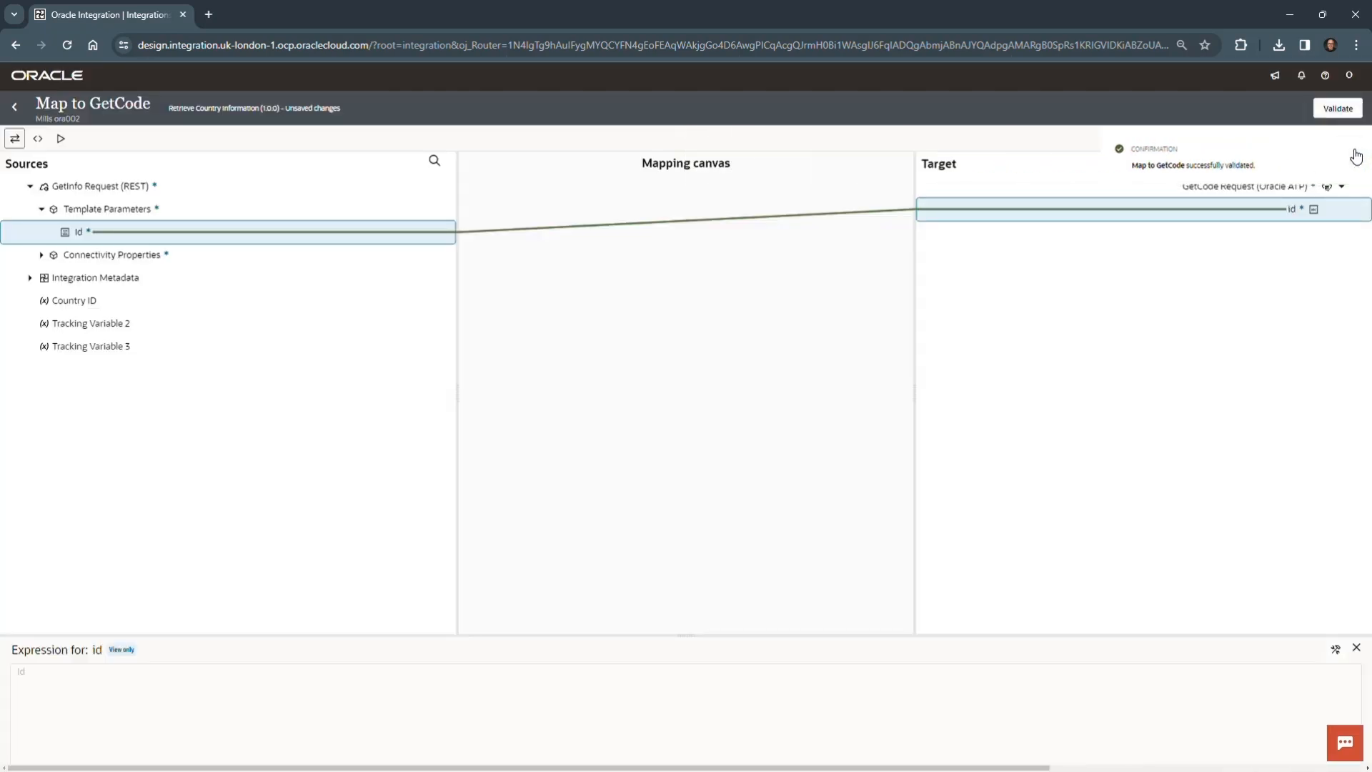
click(15, 110)
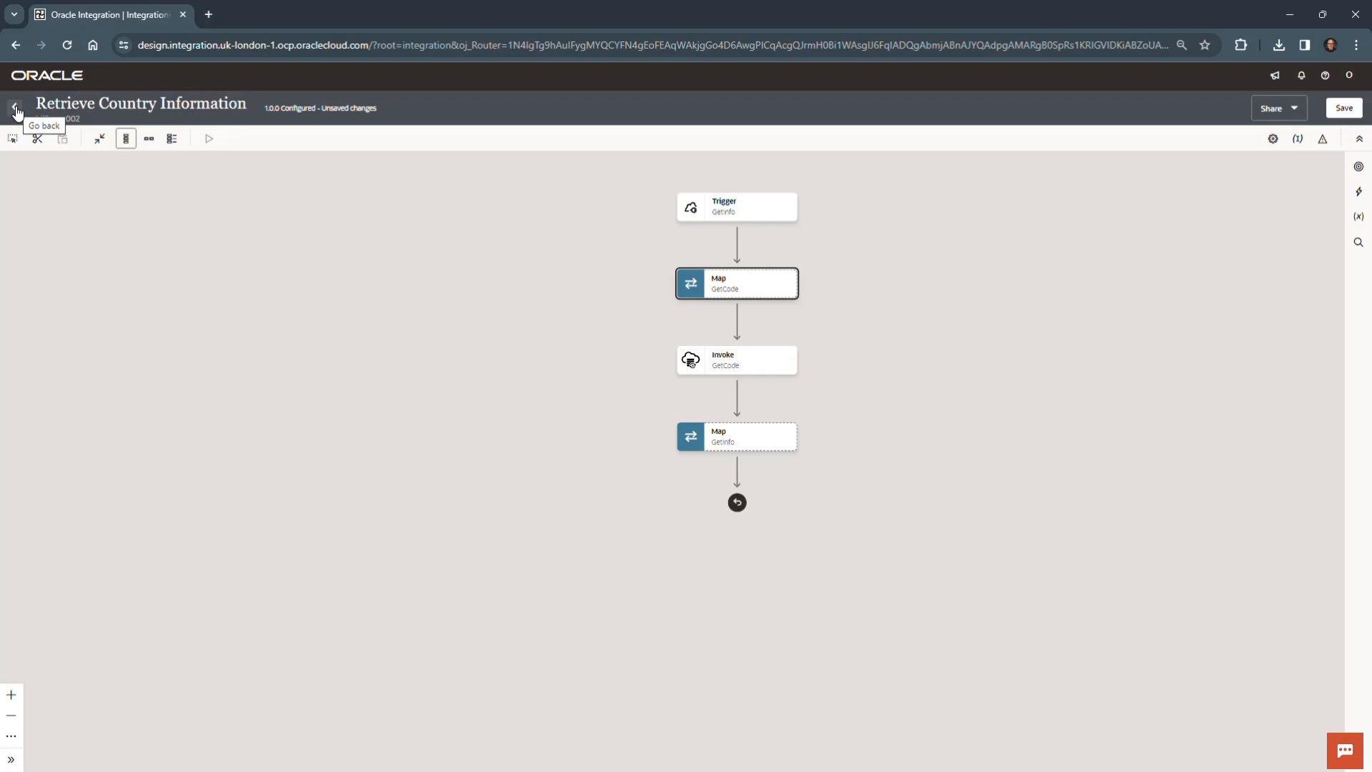
click(1343, 109)
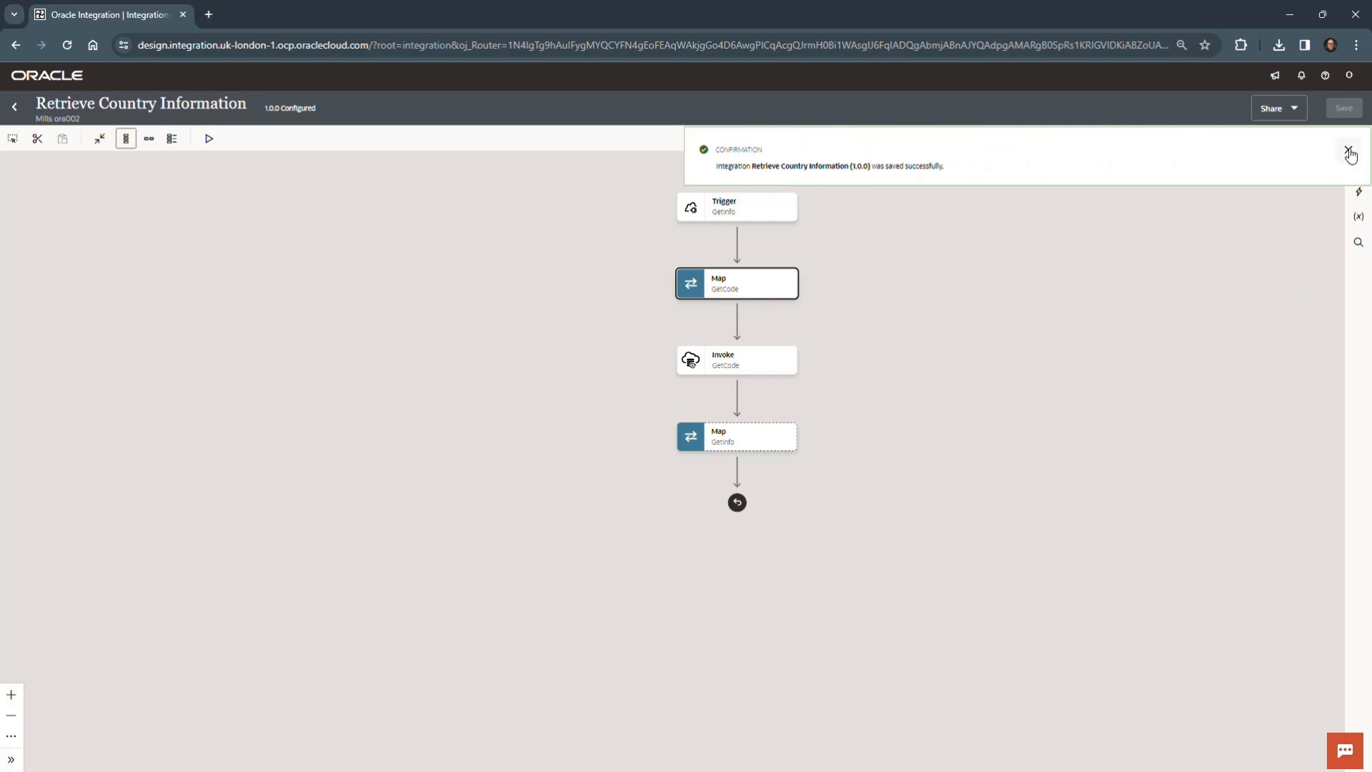
click(1348, 150)
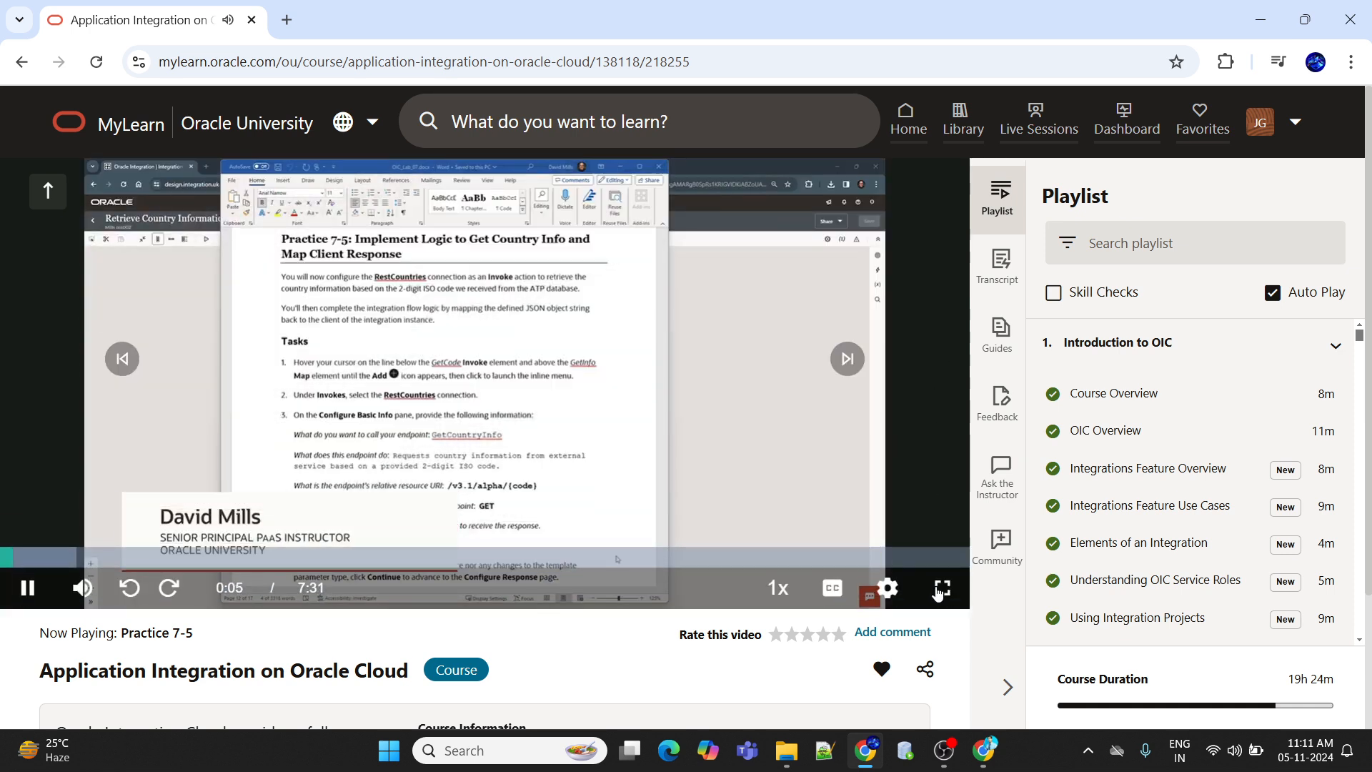
click(942, 587)
mouse_move(1286, 752)
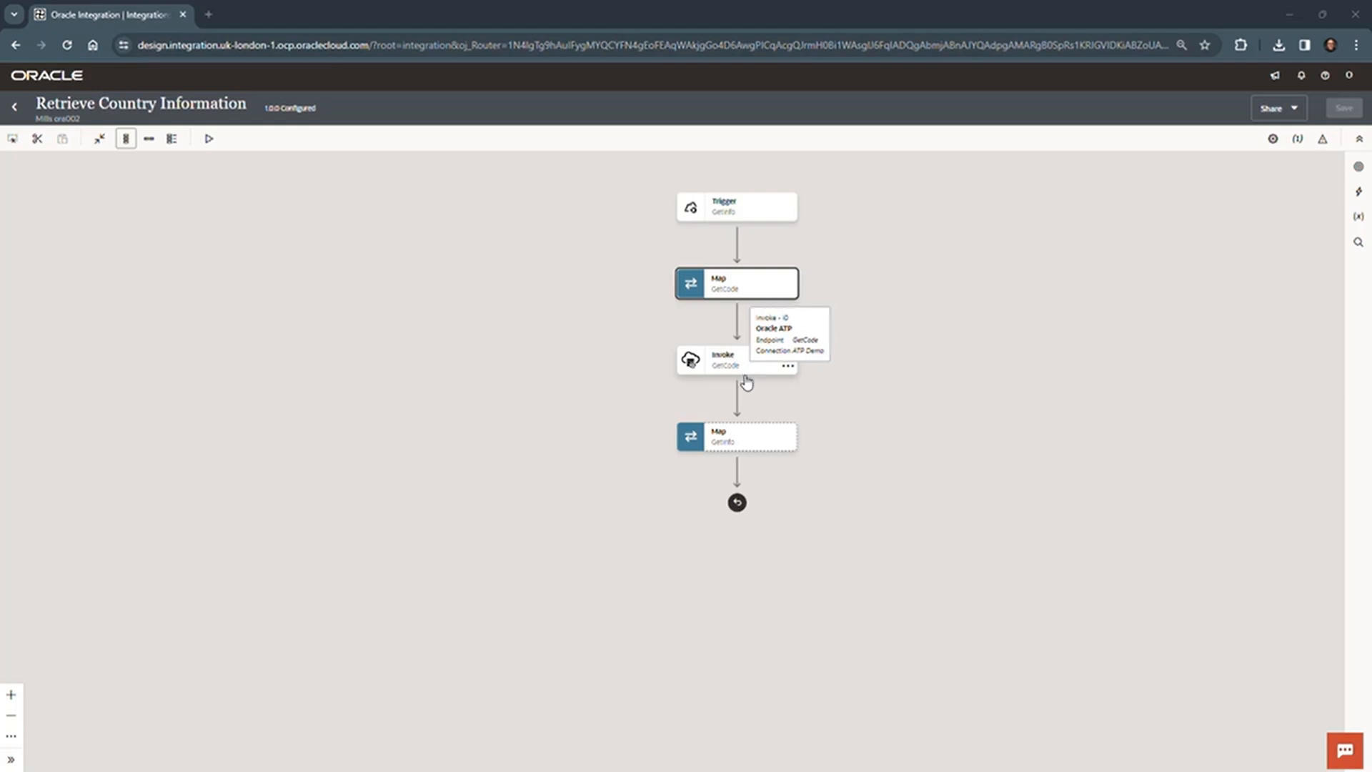
- Add a RestCountries invoke directly after the GetCode invoke and name its endpoint GetCountryInfo
click(737, 398)
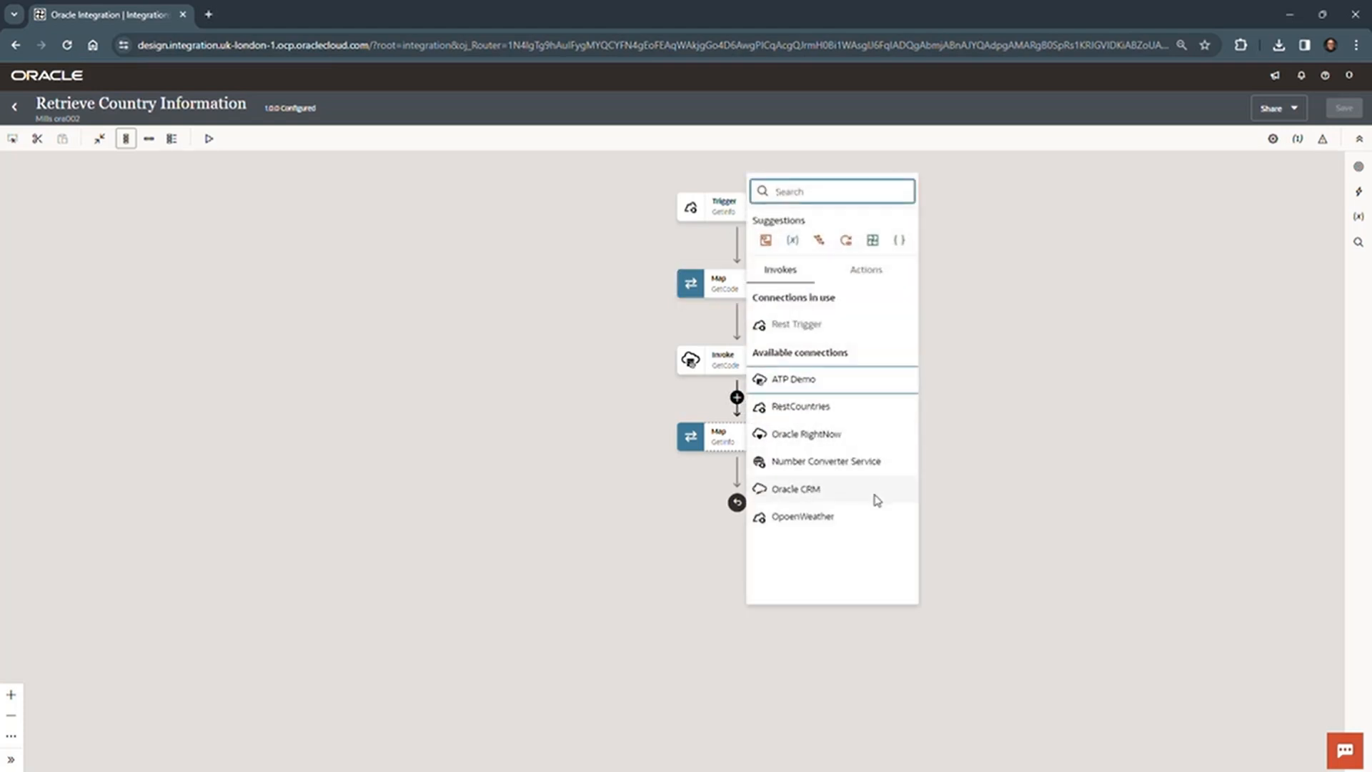
click(839, 413)
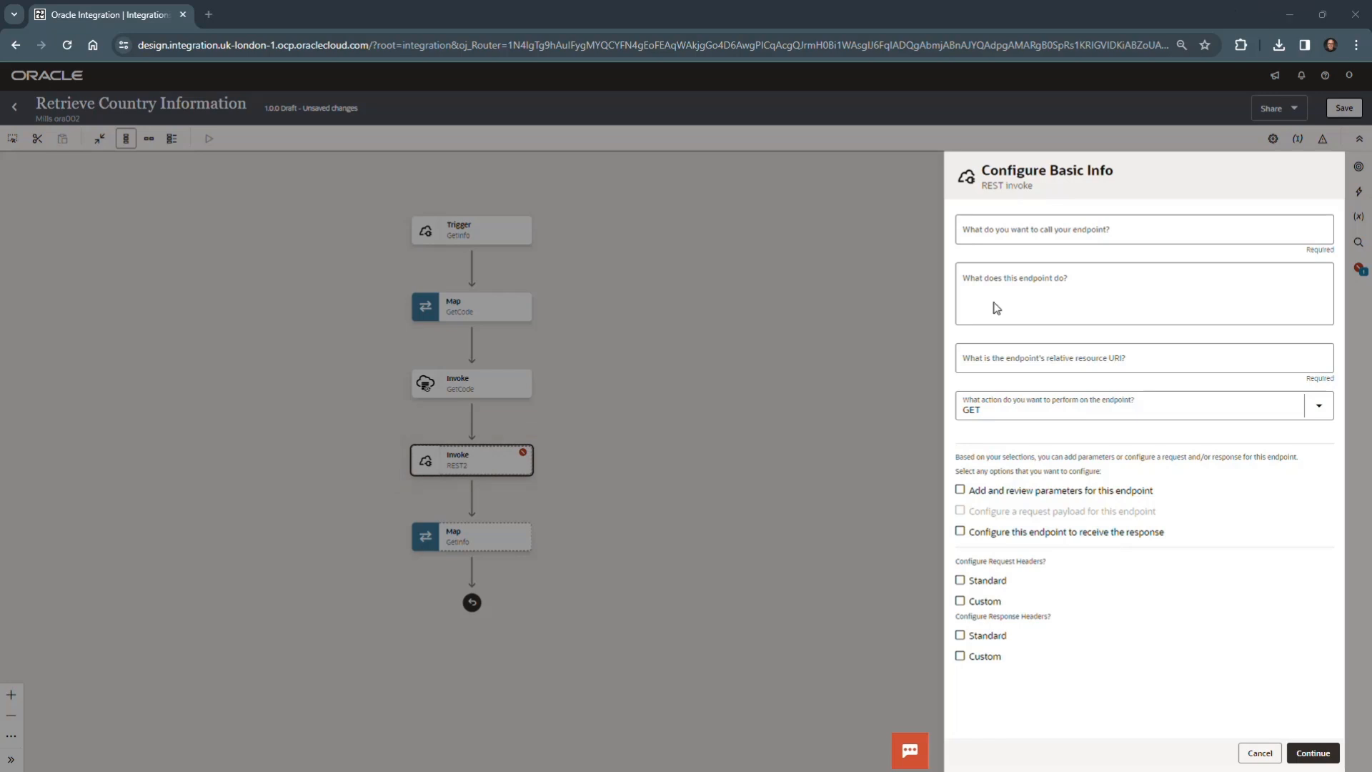
click(1015, 223)
text(GetCountryInfo)
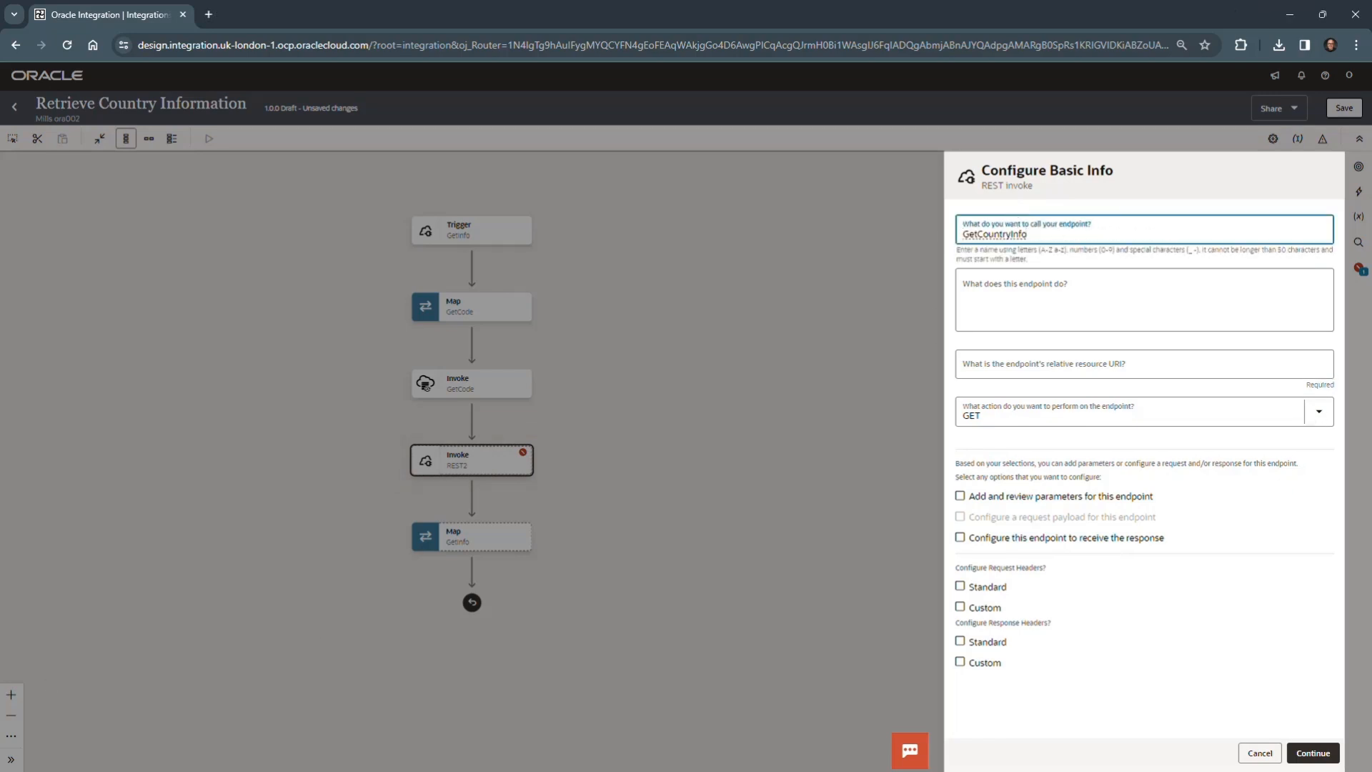
- Describe the endpoint as "Requests country information from external service based on a provided 2-digit ISO code"
key(alt+Tab)
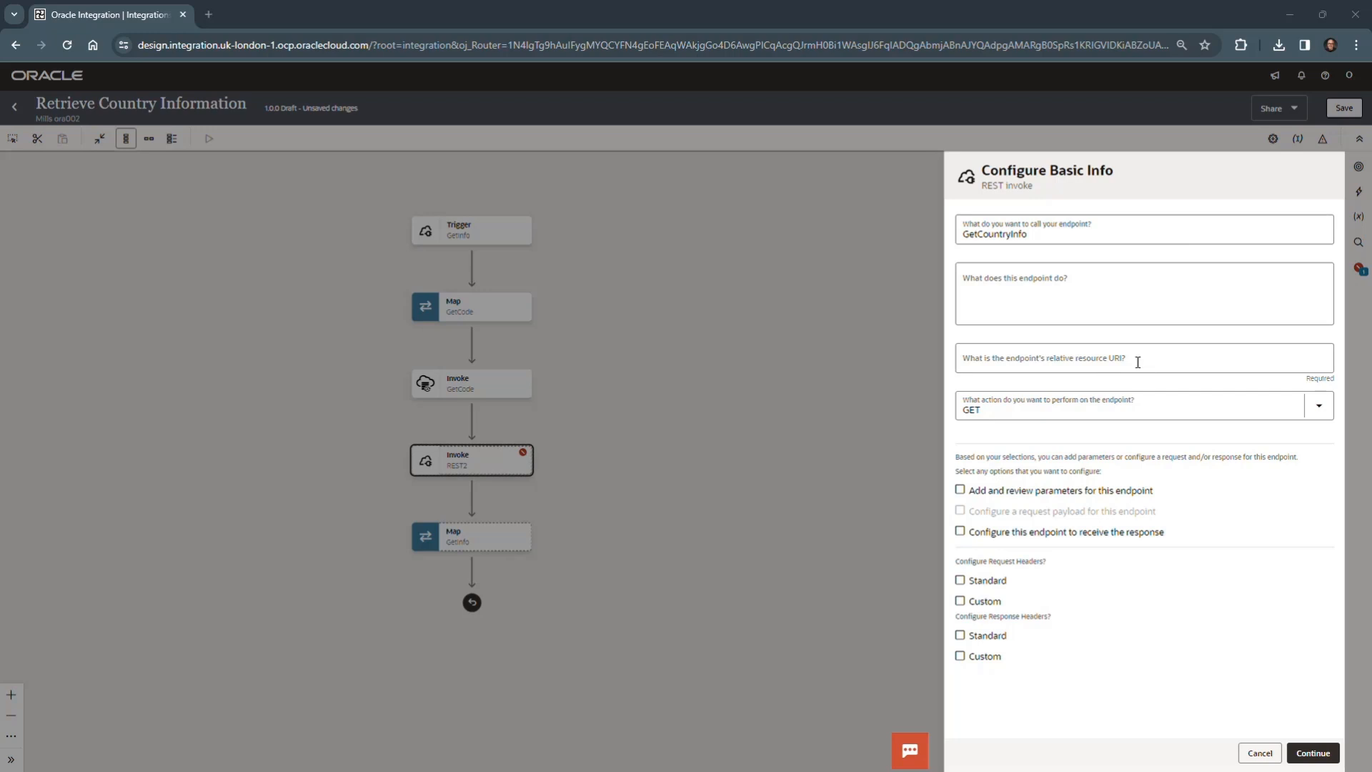
click(1118, 282)
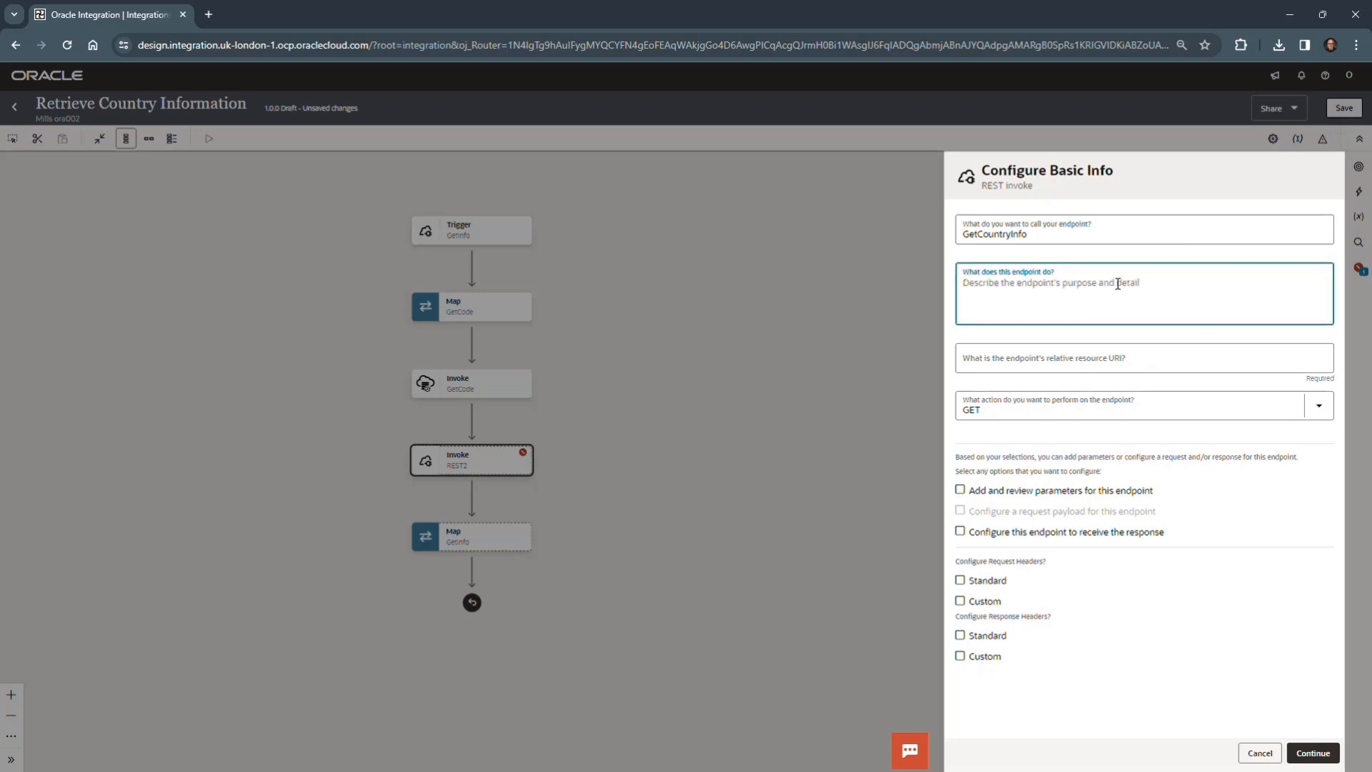
text(Requests country information from external service based on a provided 2-digit ISO code)
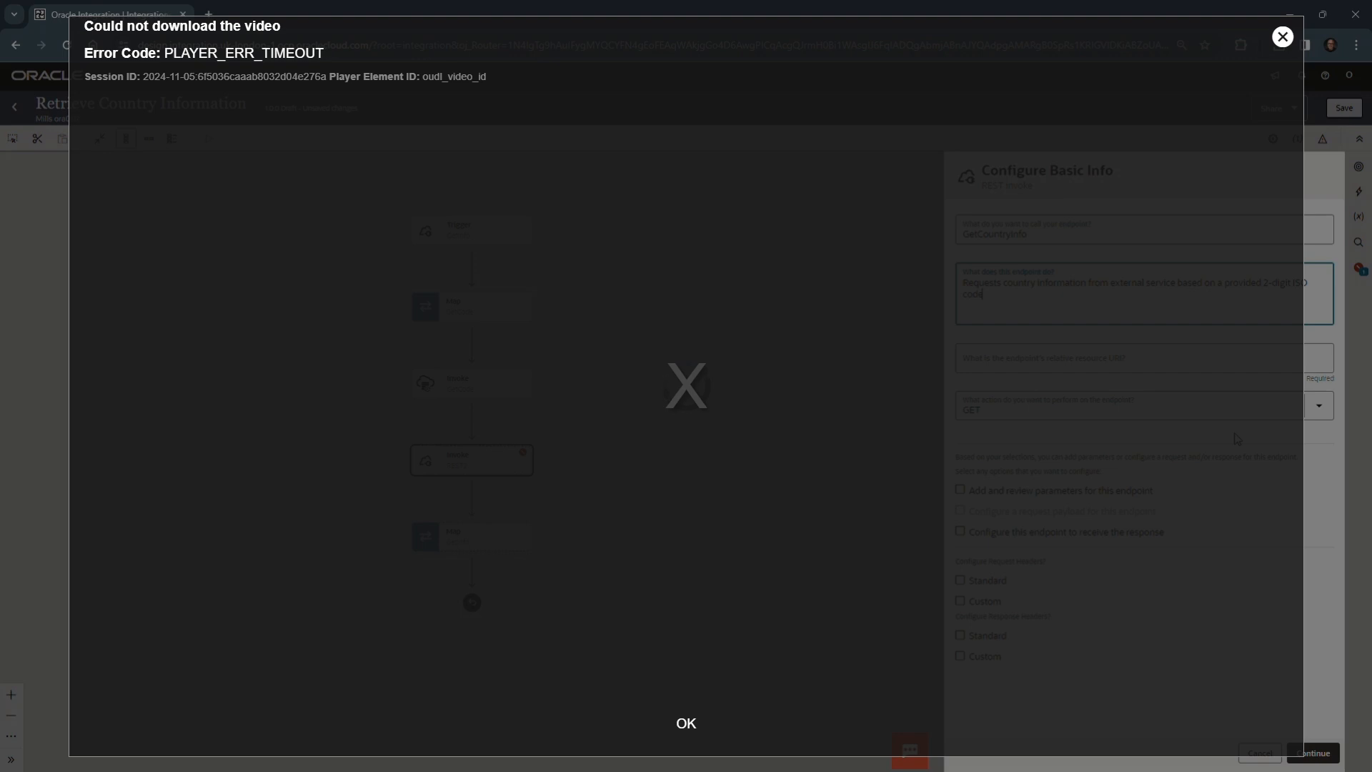
click(1283, 36)
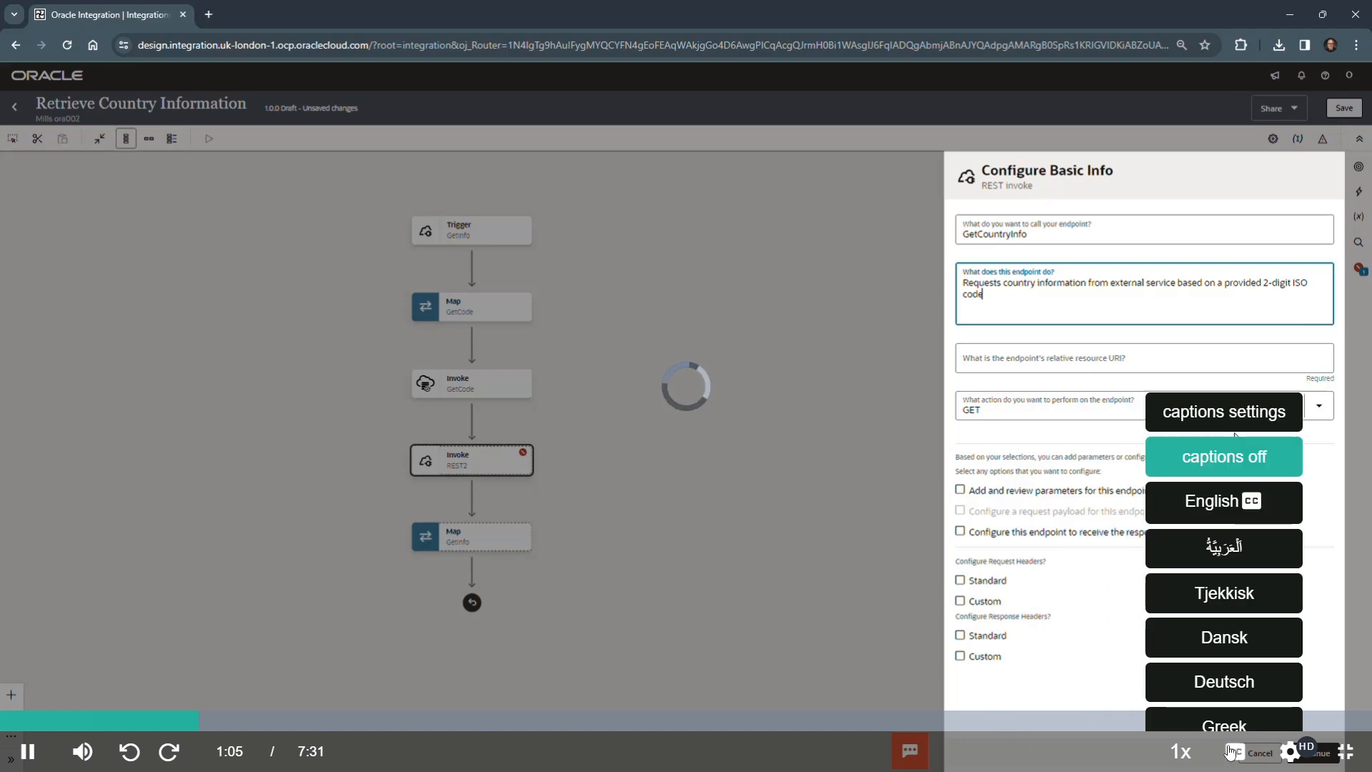
mouse_move(1292, 761)
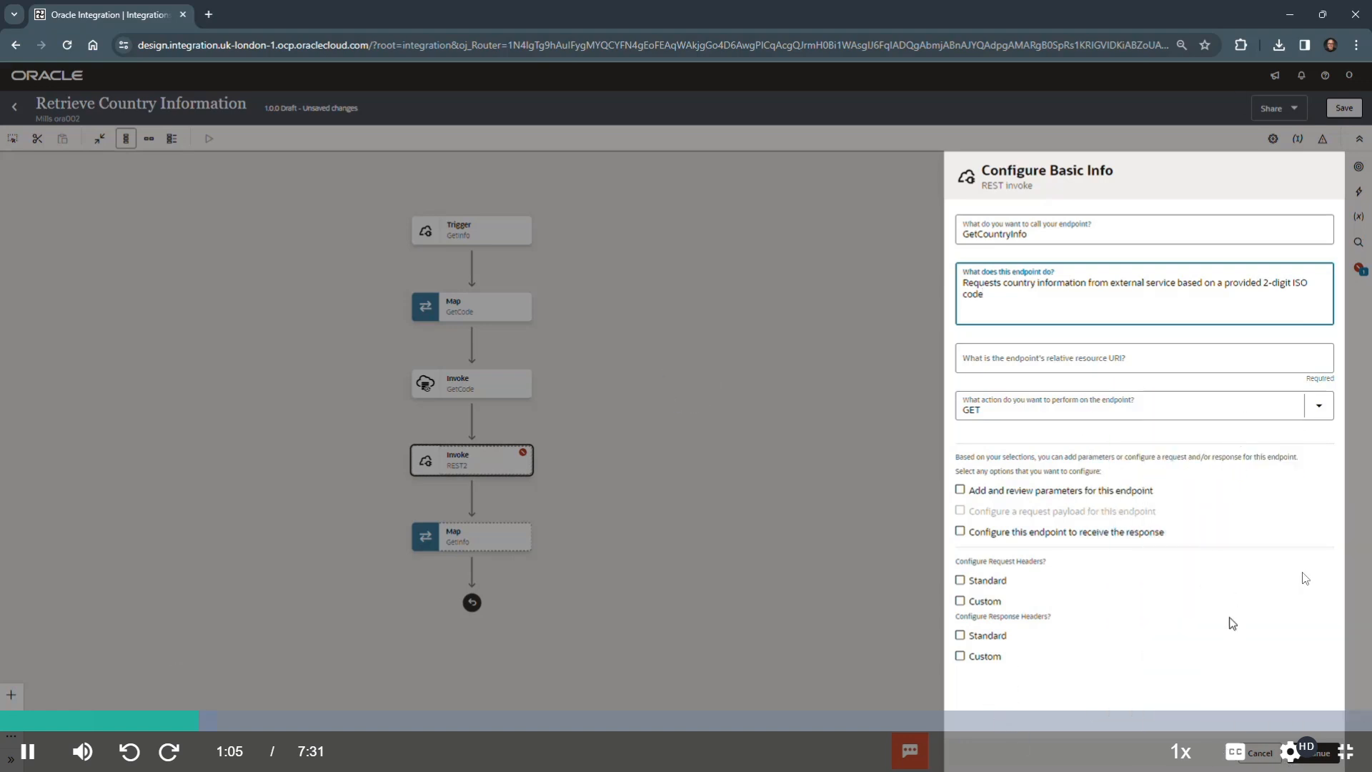
click(1287, 527)
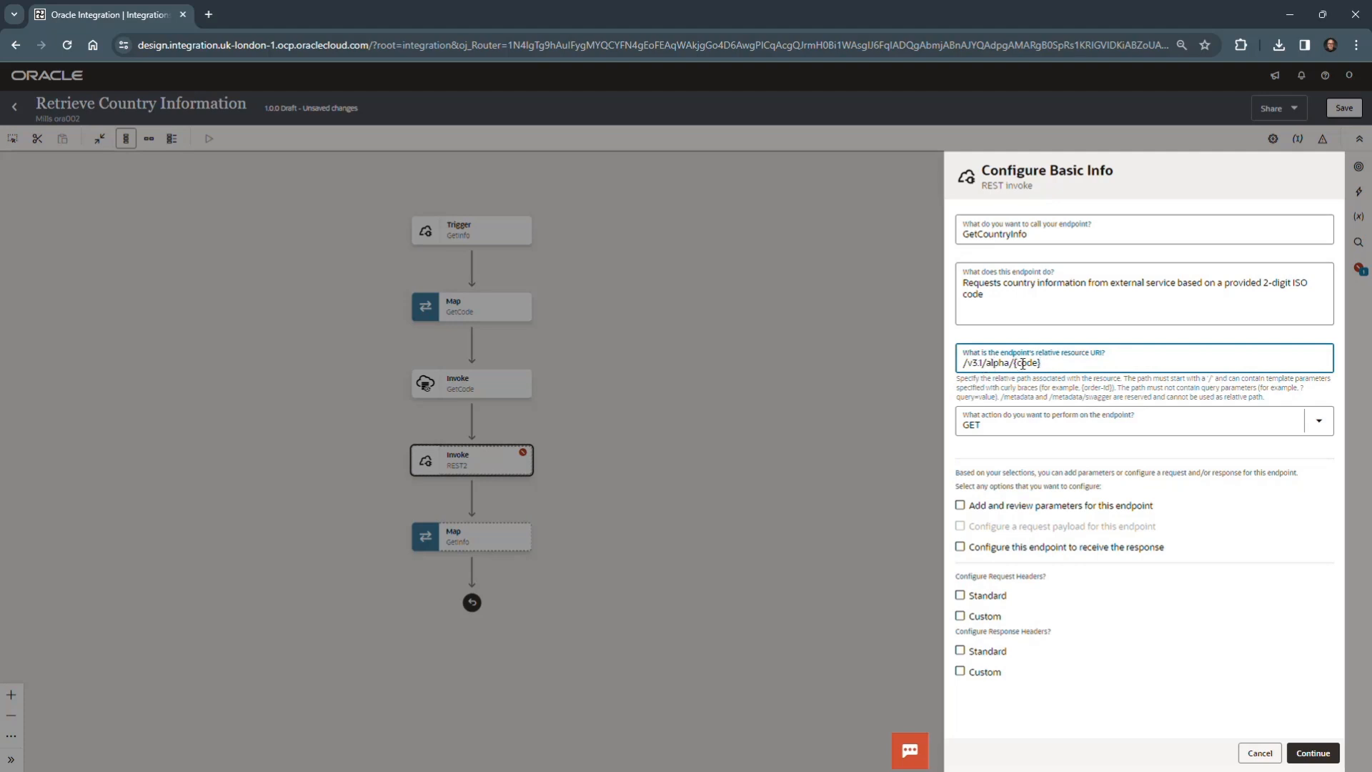
- Set the relative resource URI to /v3.1/alpha/{code}, configure the endpoint to receive the response, and accept the request parameters with code as string
click(1136, 442)
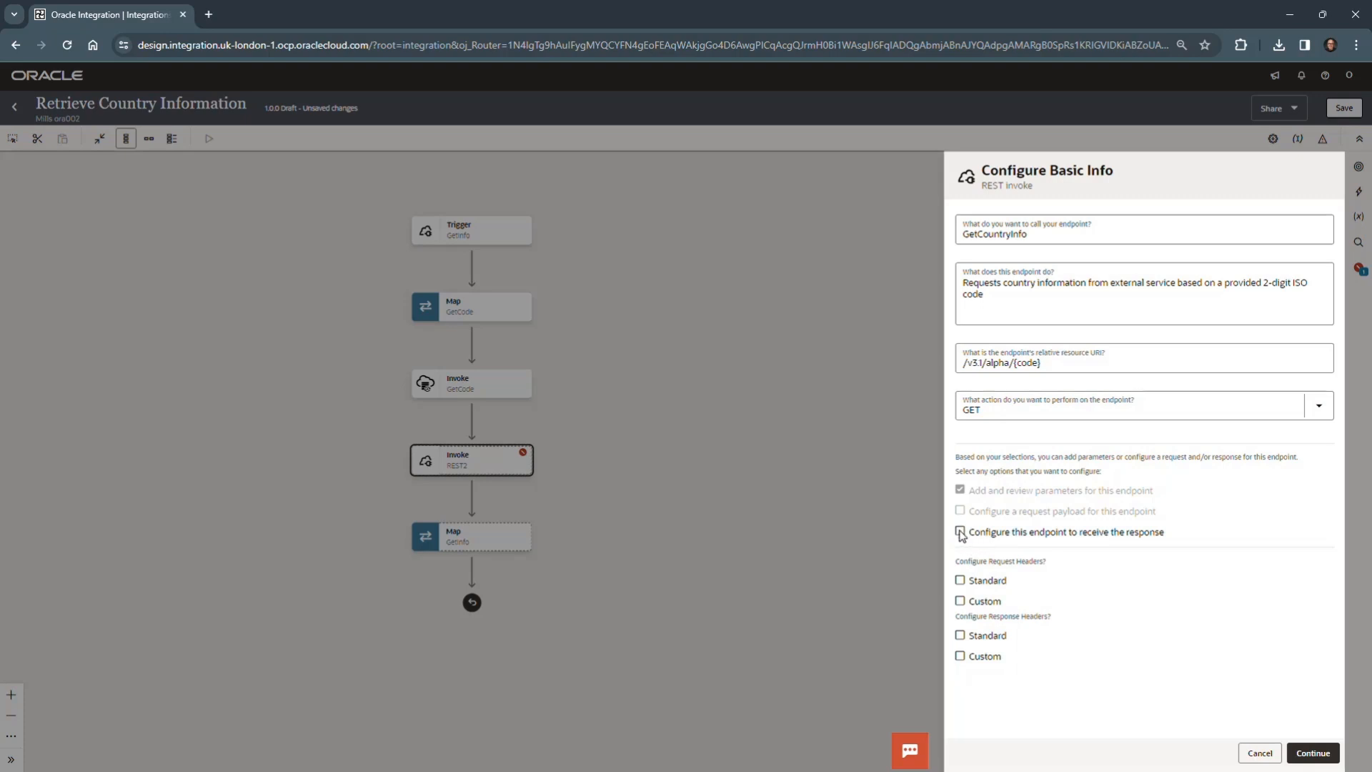
click(960, 533)
click(1319, 754)
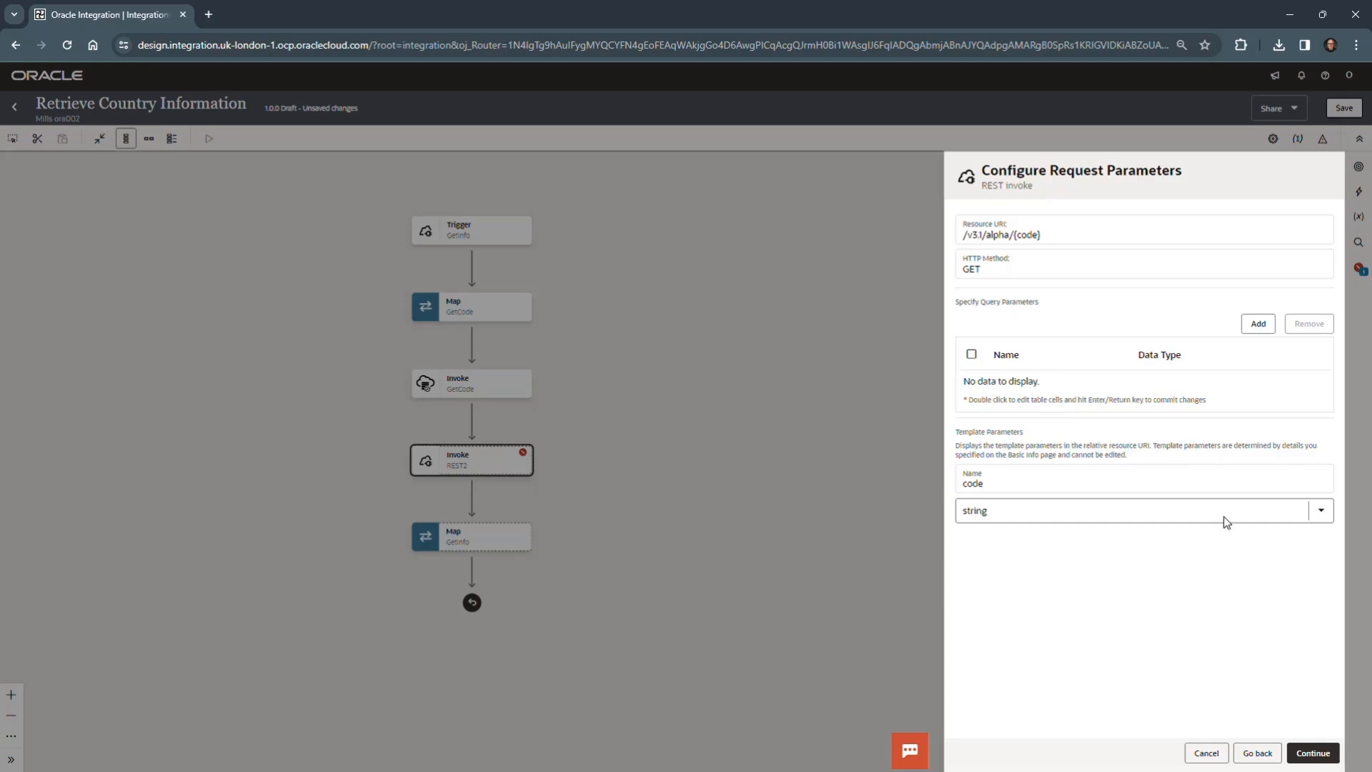
click(1324, 755)
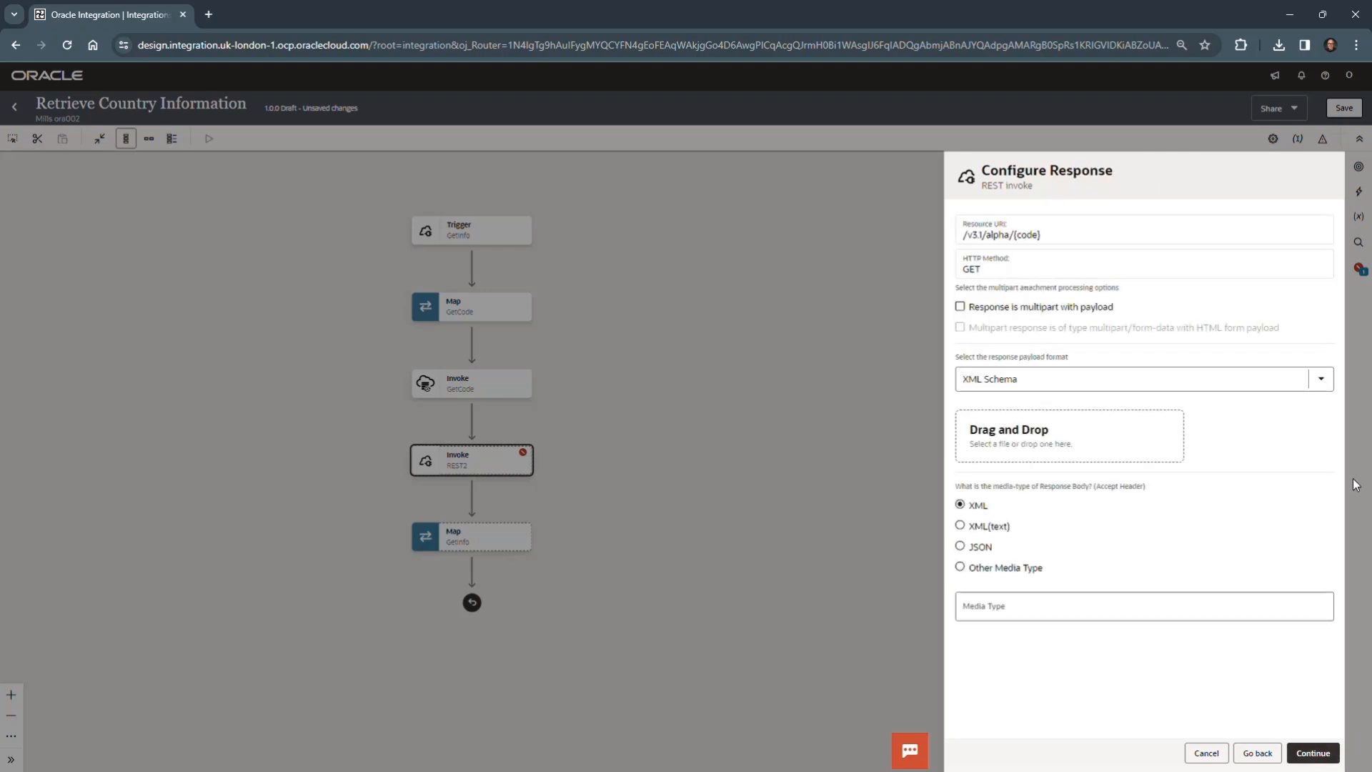
- Set the response payload format to JSON Sample and load RestCountriesAPI_Response.json from the Oracle lab-resources resources folder as the sample
click(1320, 384)
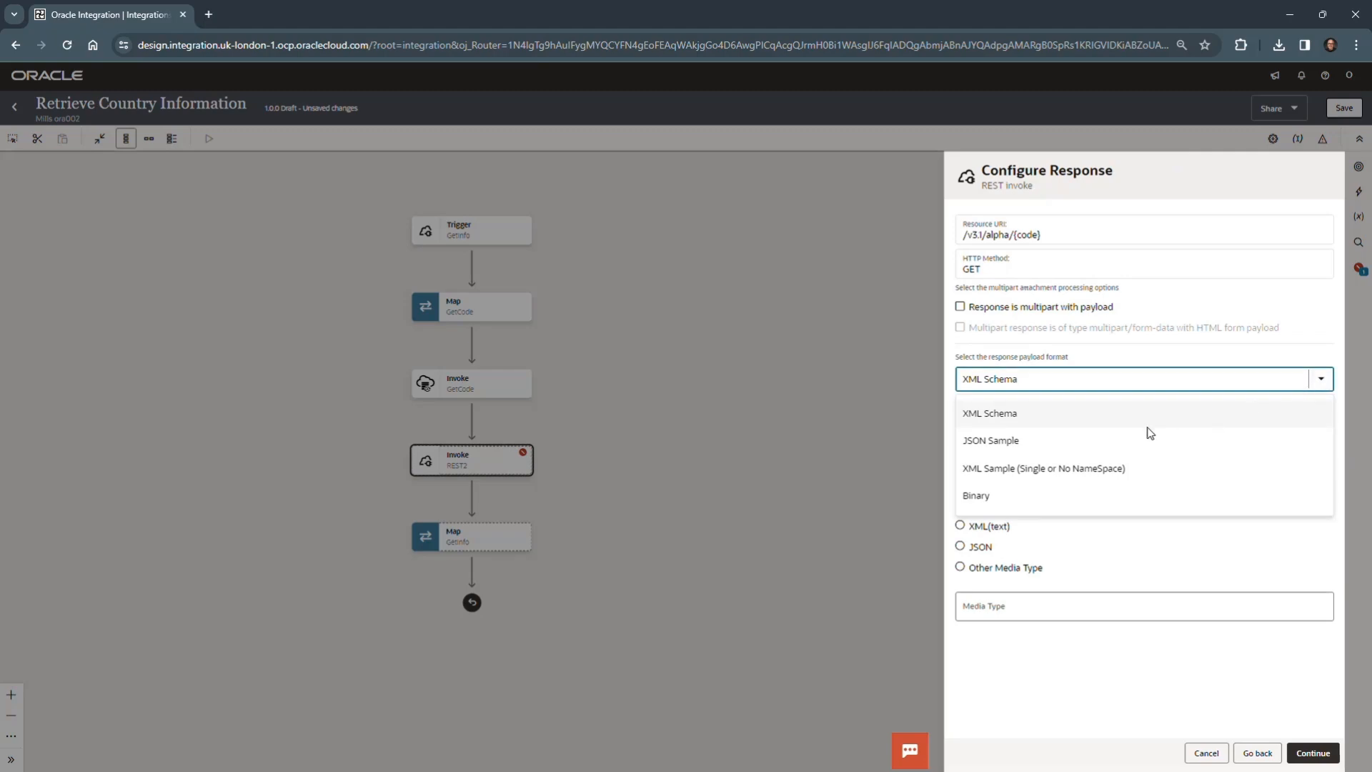
click(1090, 438)
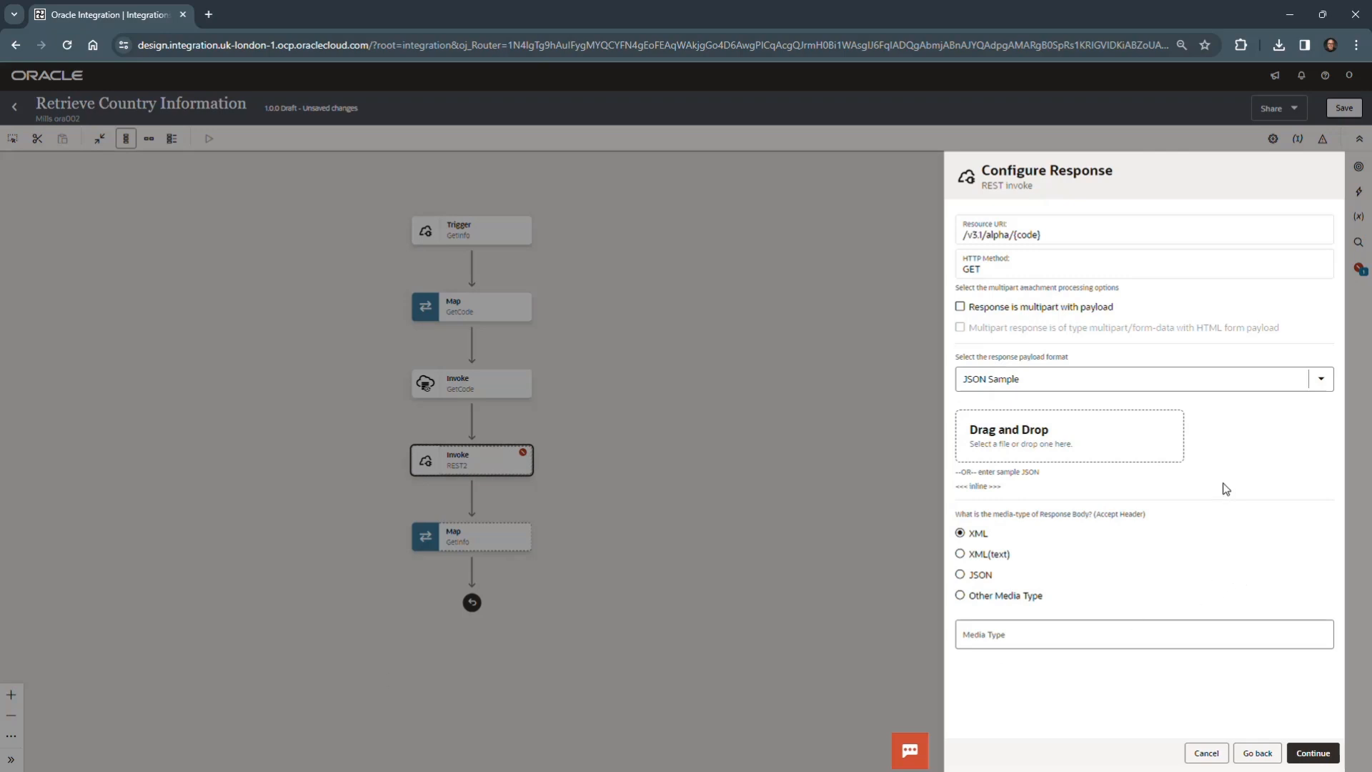
click(1046, 434)
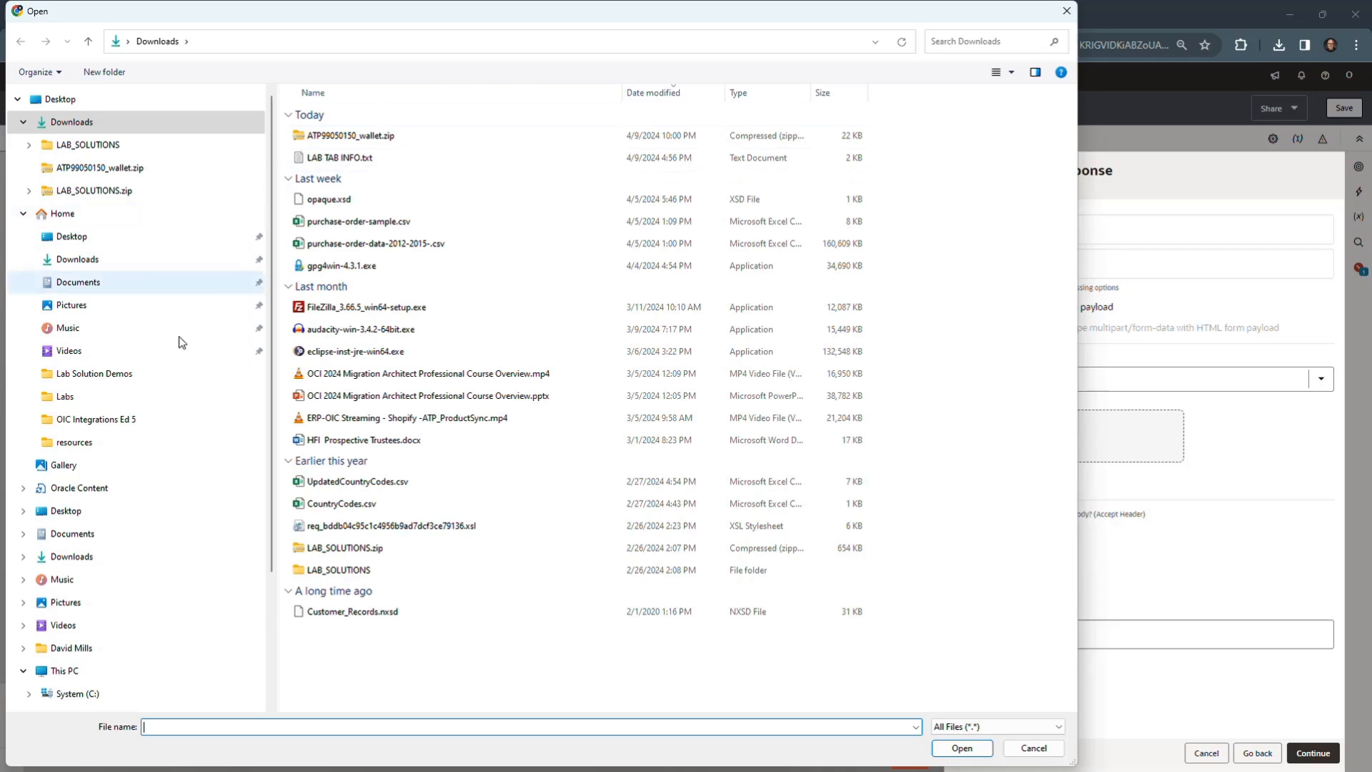
scroll(107, 629, down, 2)
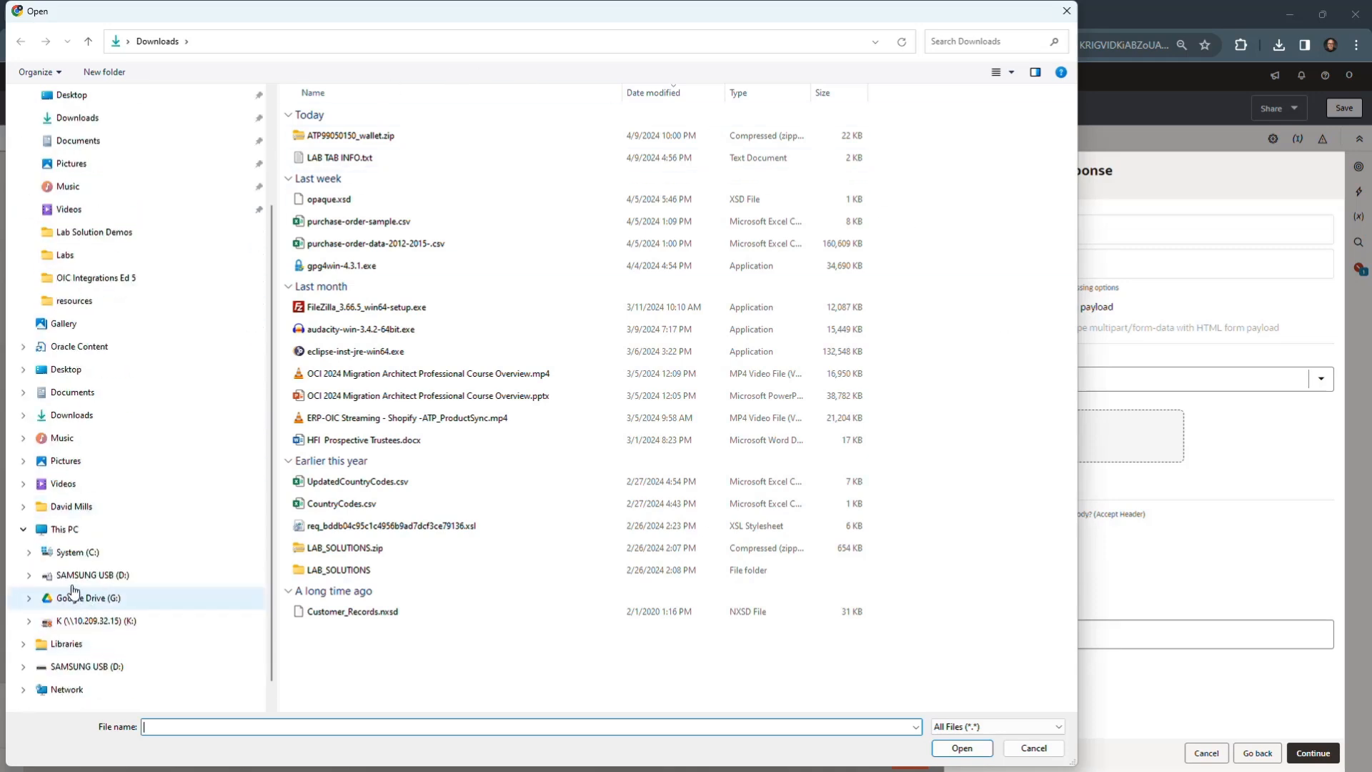
click(30, 553)
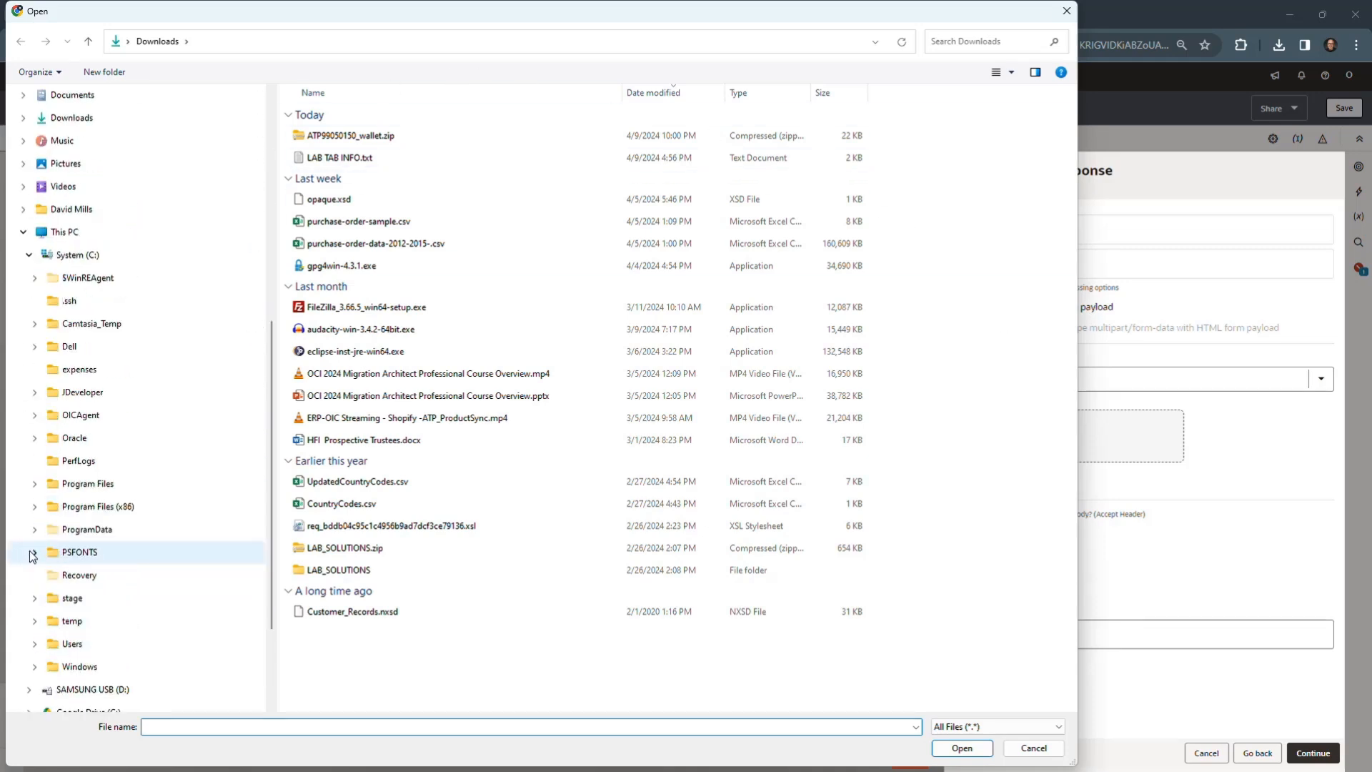
click(76, 437)
double_click(337, 121)
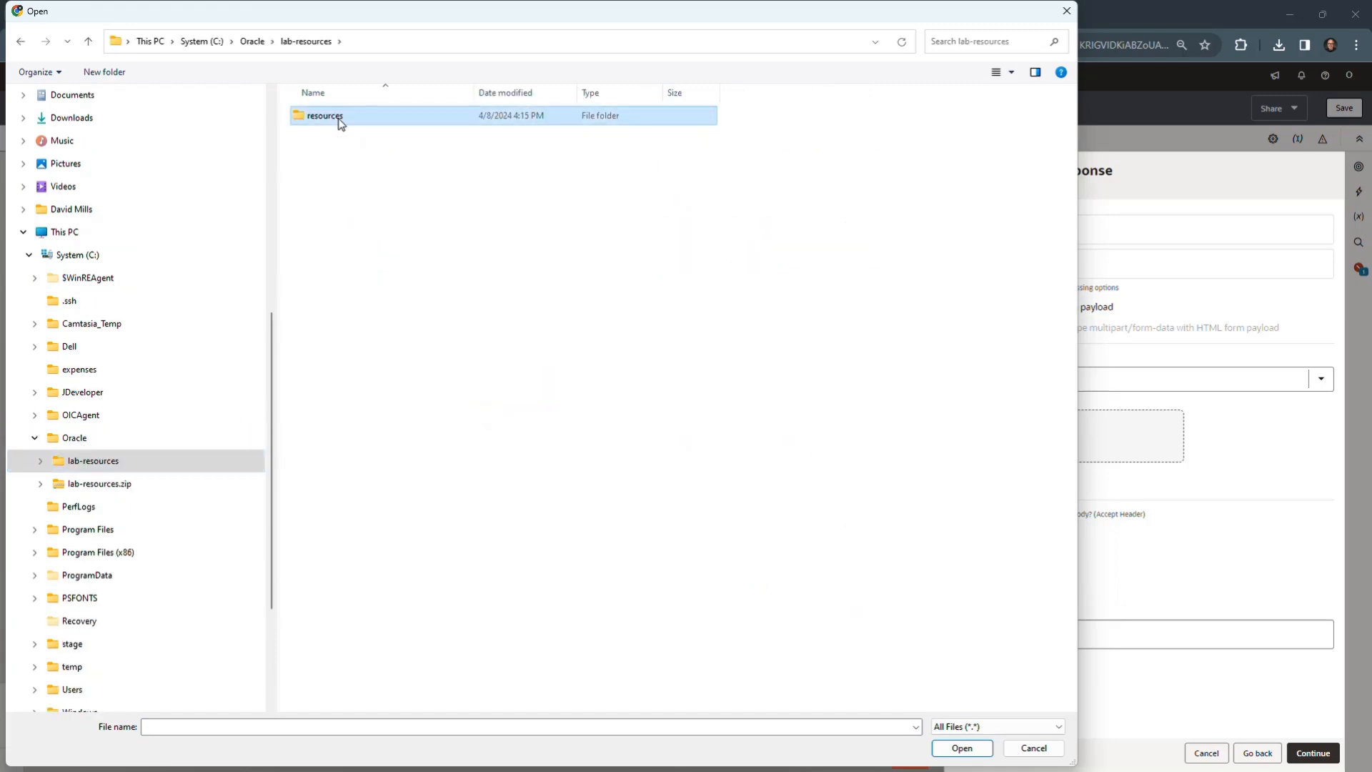
double_click(341, 122)
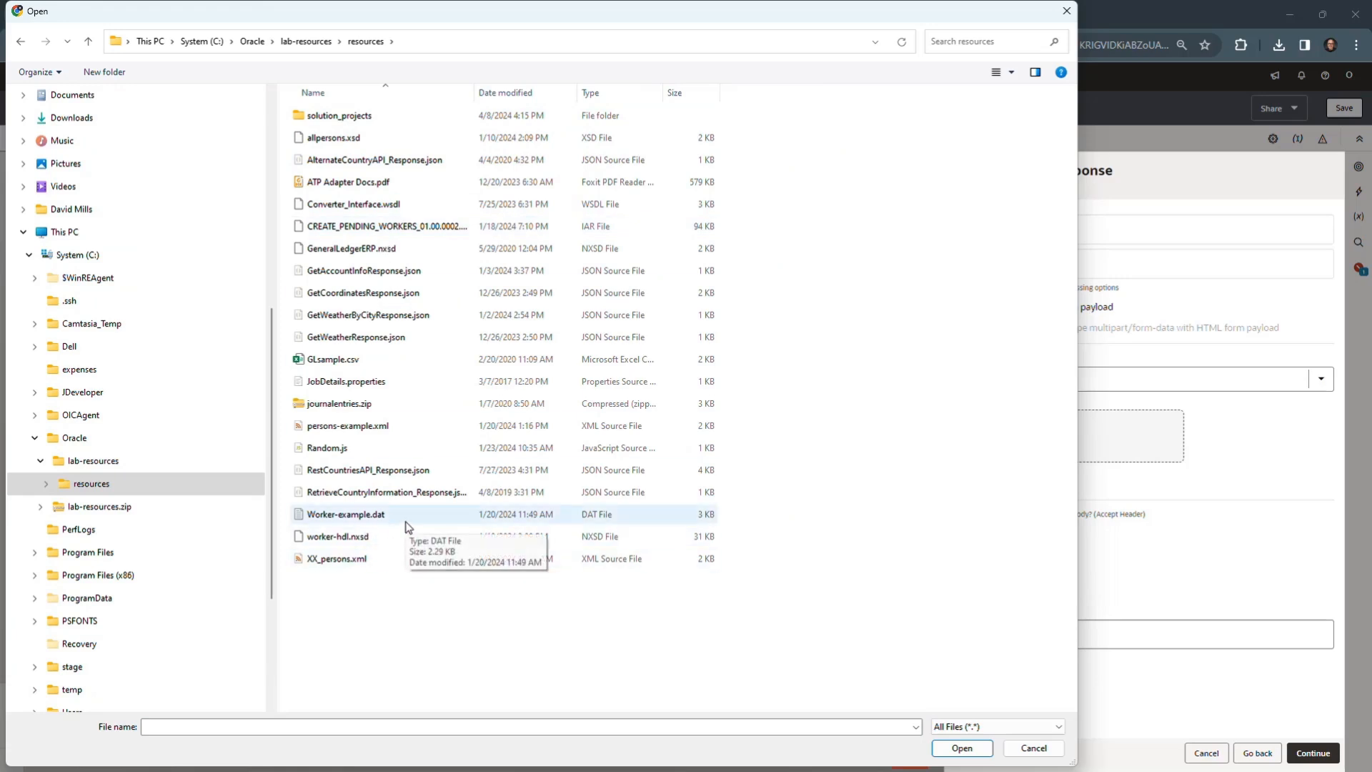
click(386, 470)
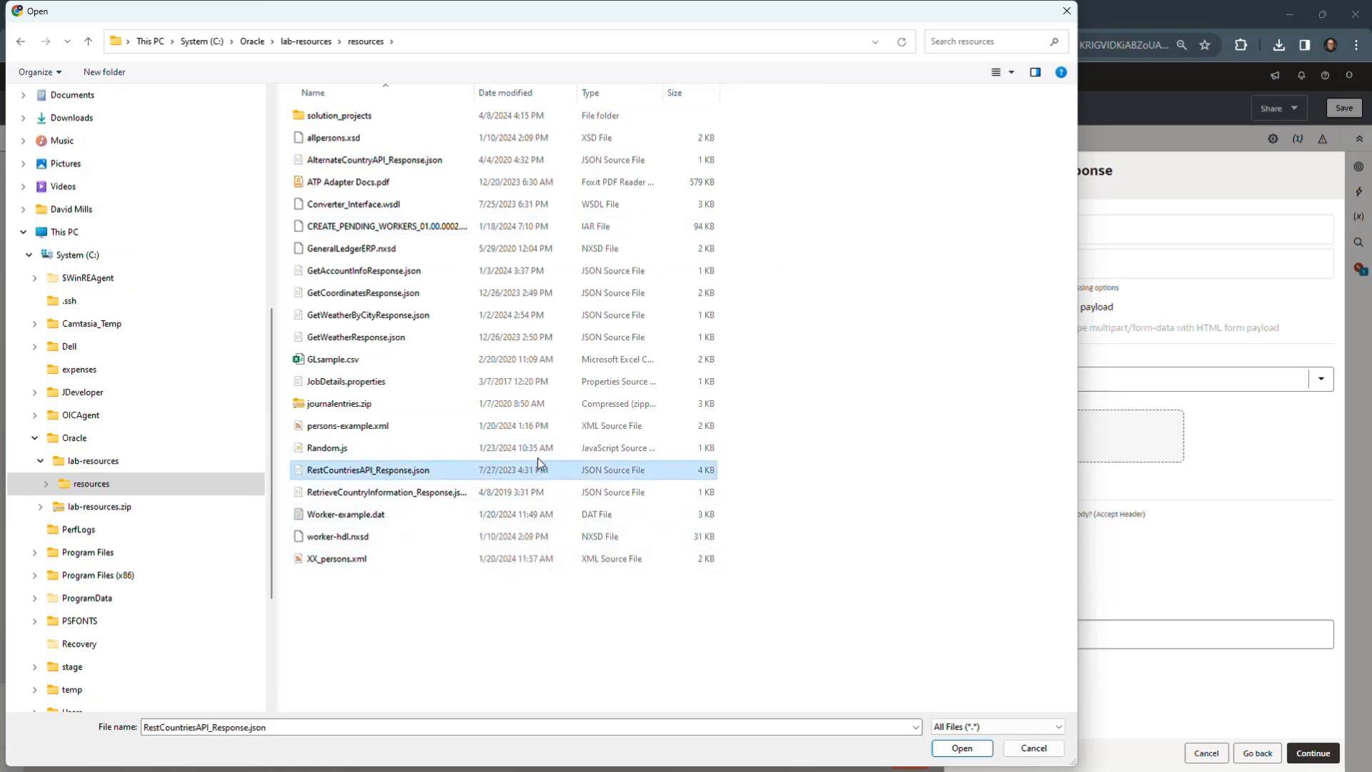
click(966, 747)
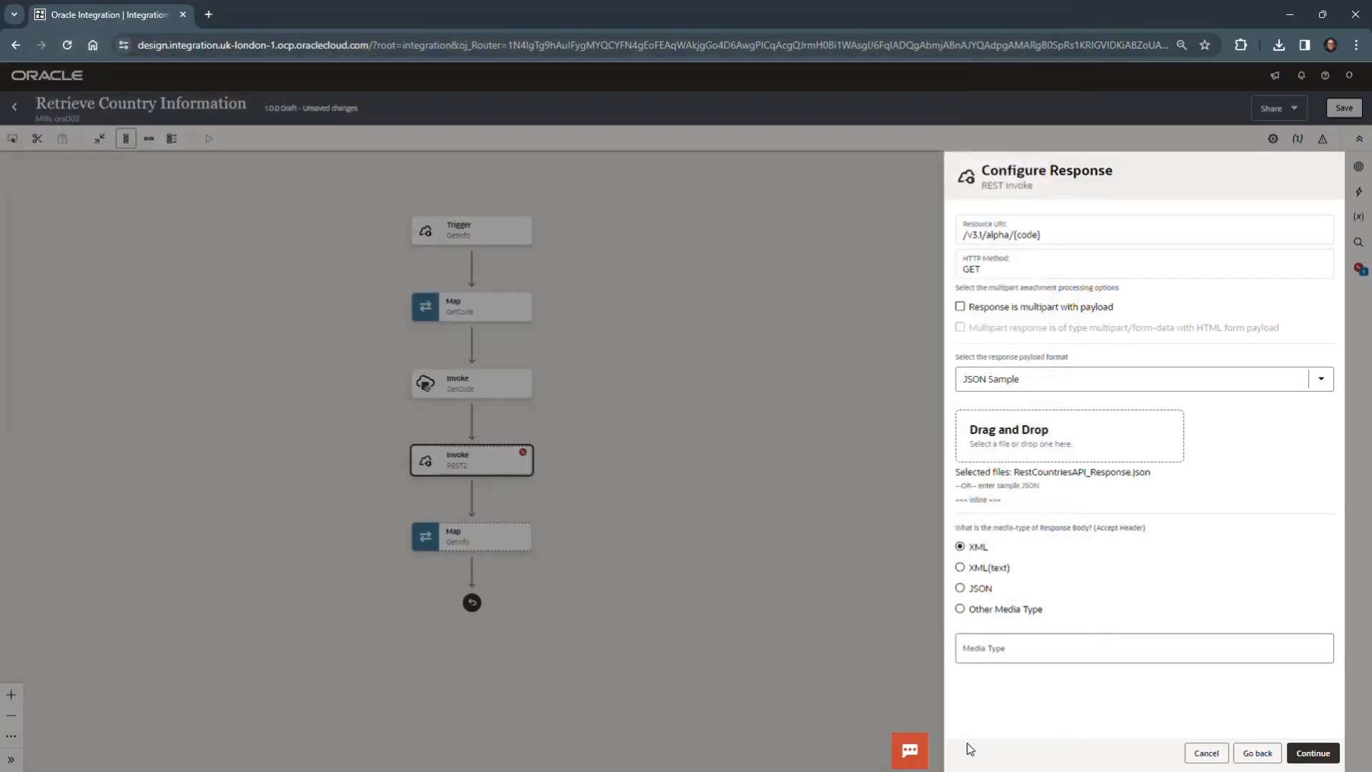
- Review the loaded sample JSON and the generated sample cURL for the GetCountryInfo endpoint
scroll(1193, 563, down, 1)
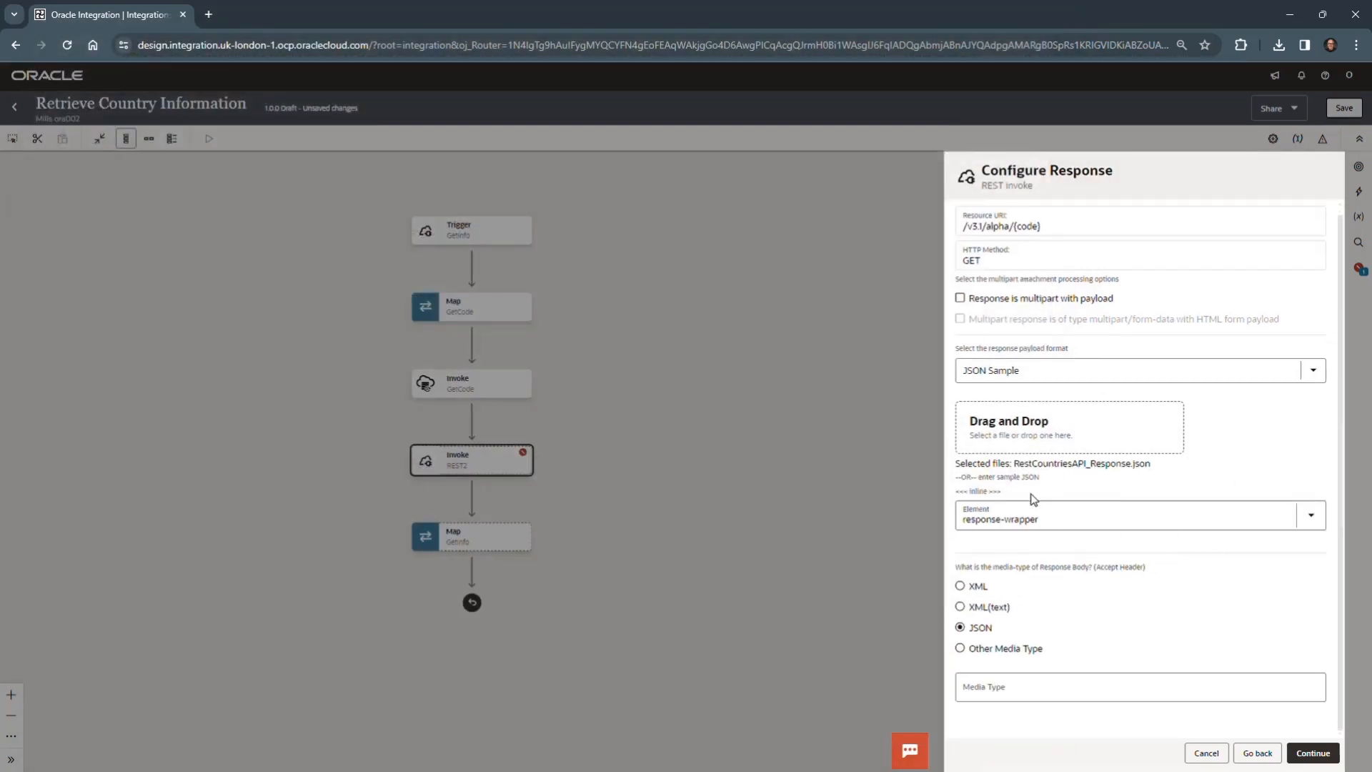
click(979, 493)
scroll(1031, 315, down, 15)
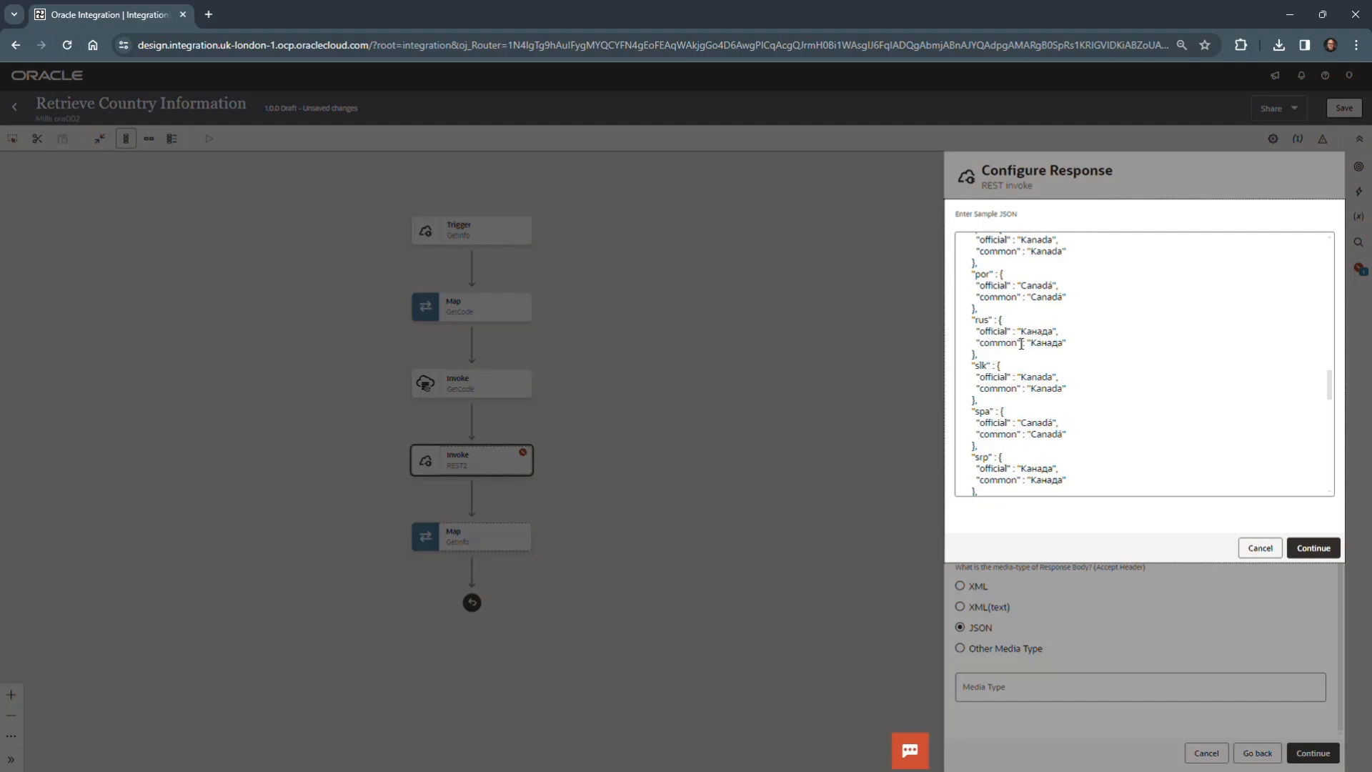
scroll(1029, 354, up, 15)
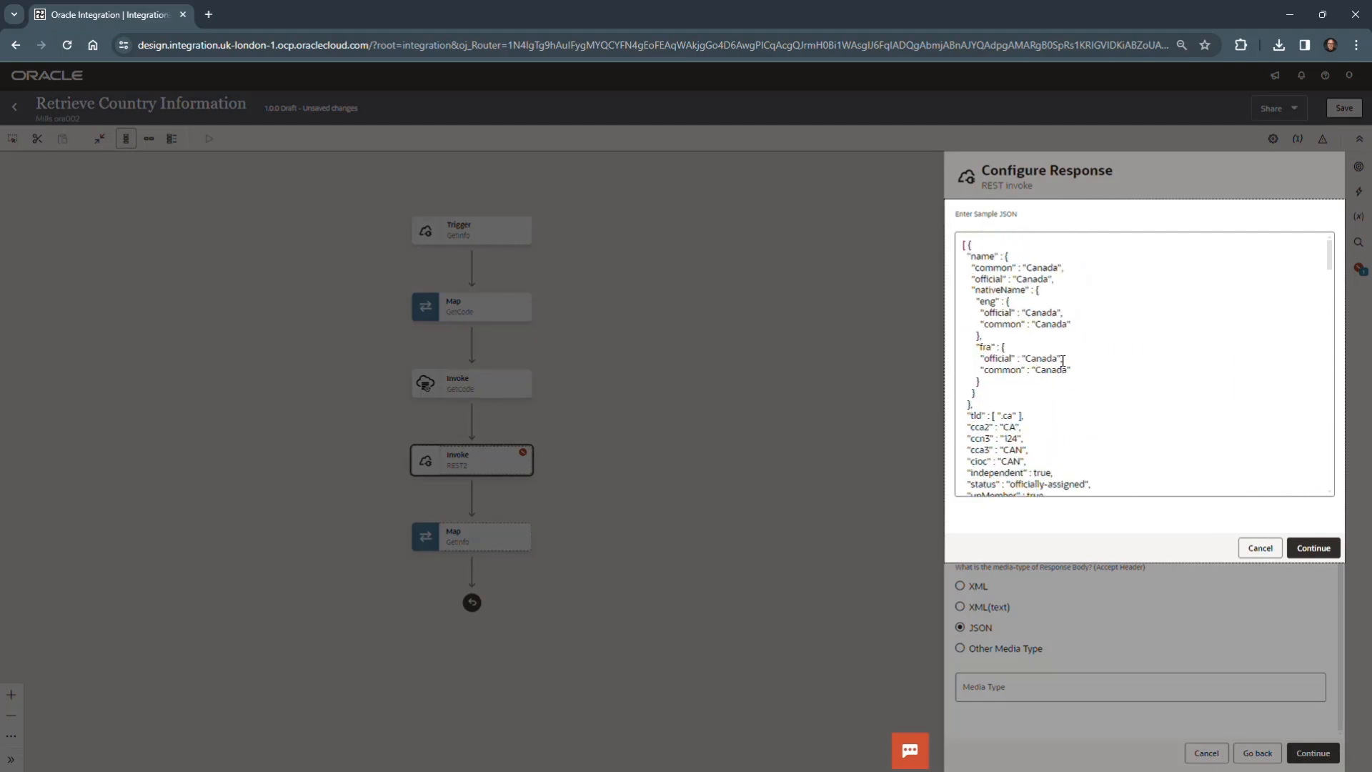
click(1260, 548)
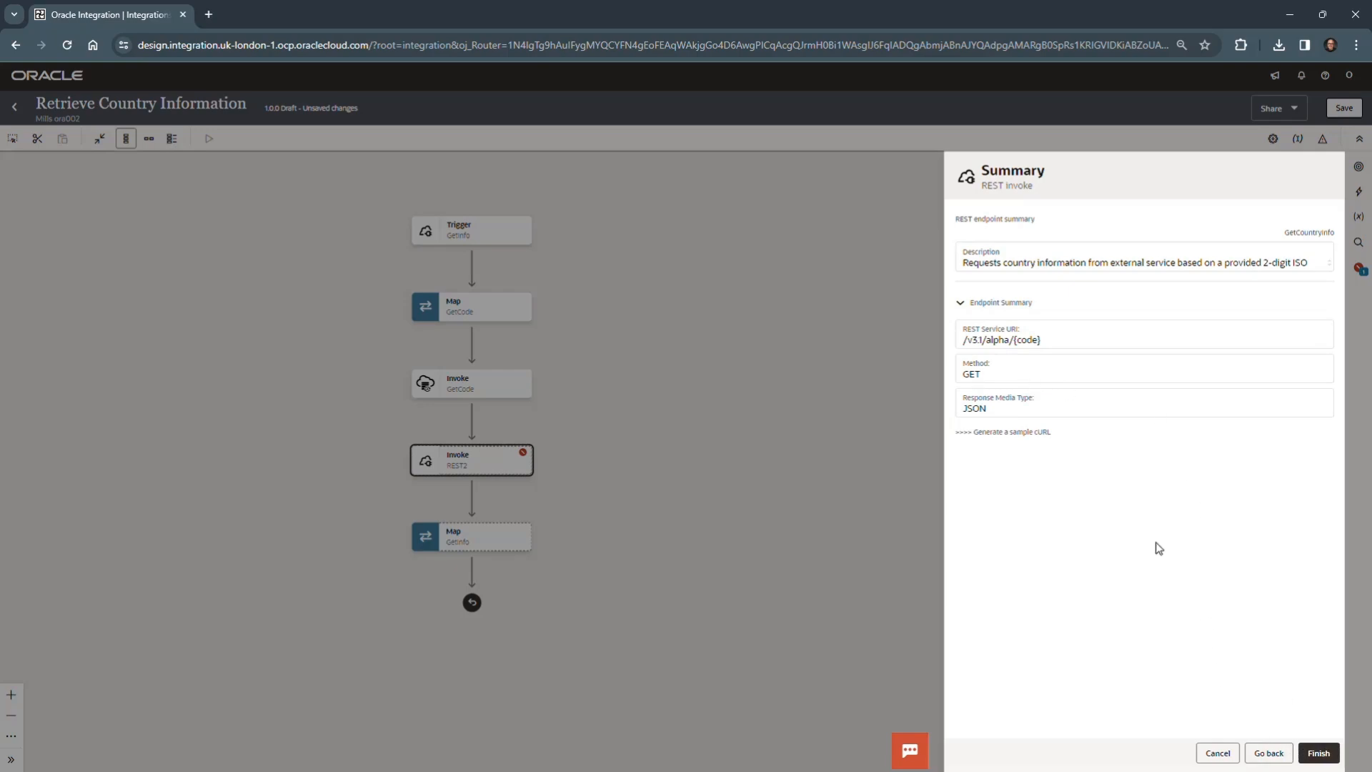
click(1019, 433)
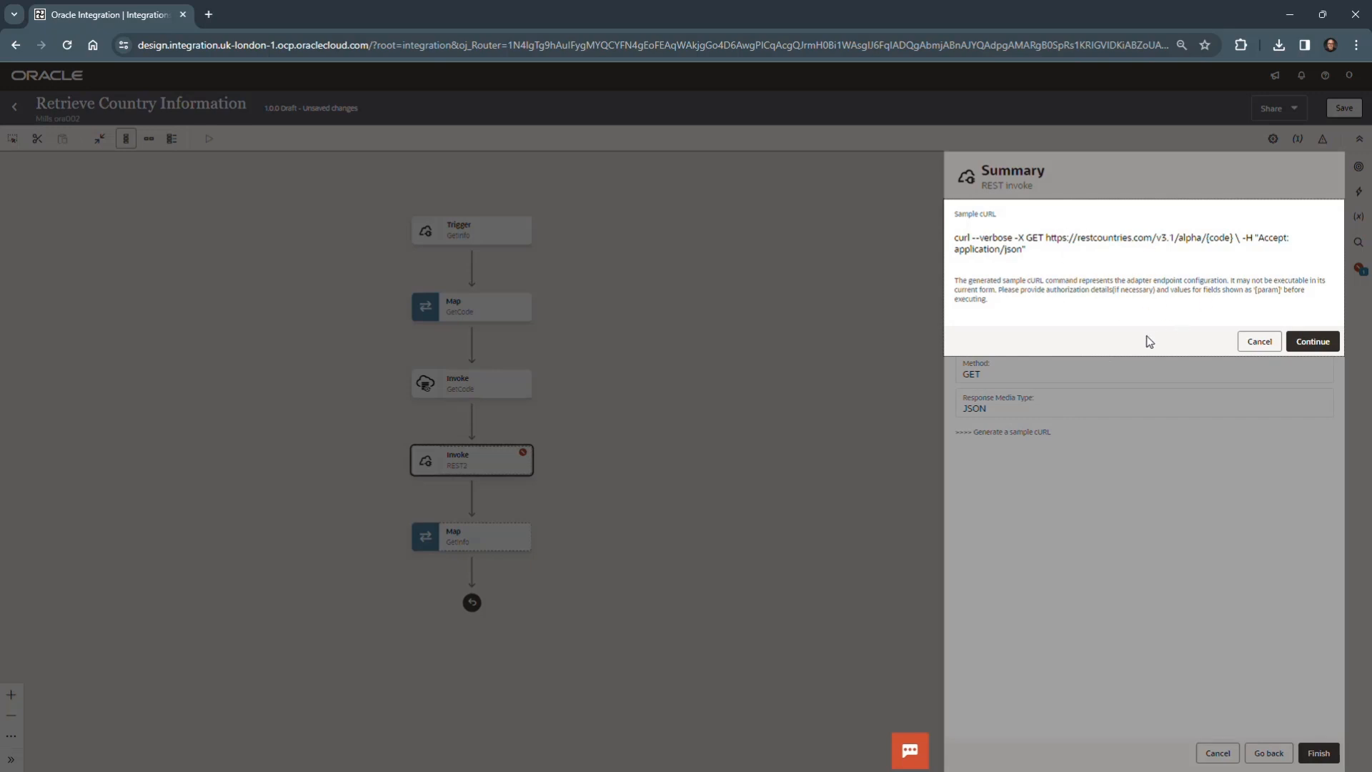
click(1261, 343)
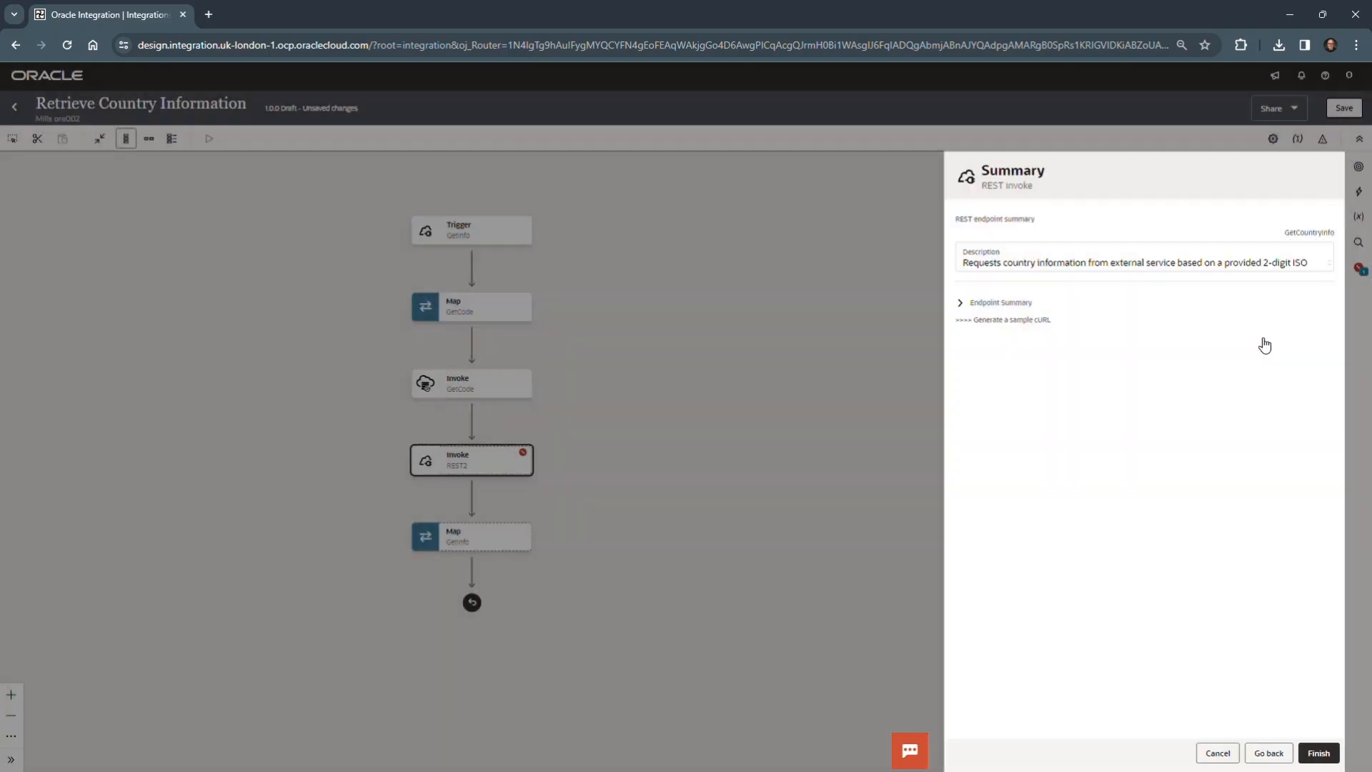
- Finish the GetCountryInfo endpoint configuration and save the integration
click(1318, 752)
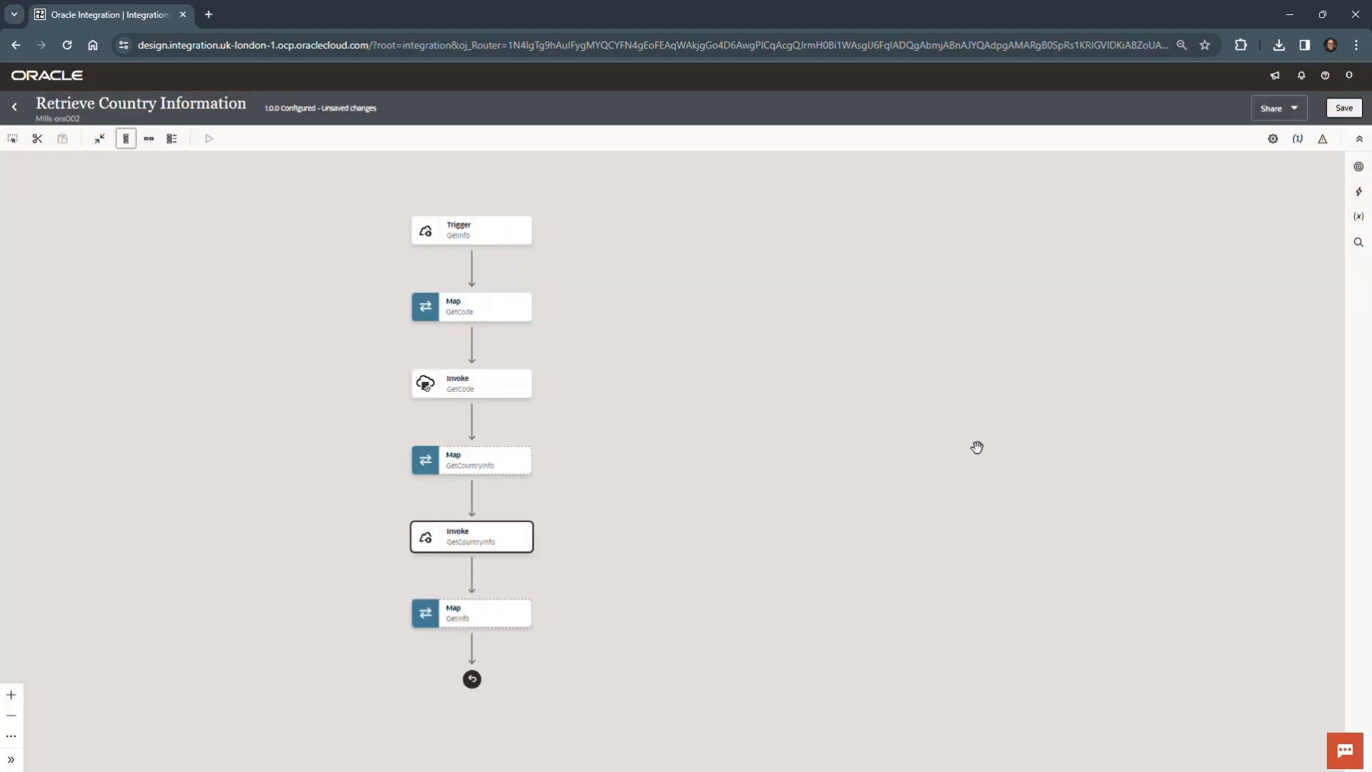
drag(686, 422, 1001, 368)
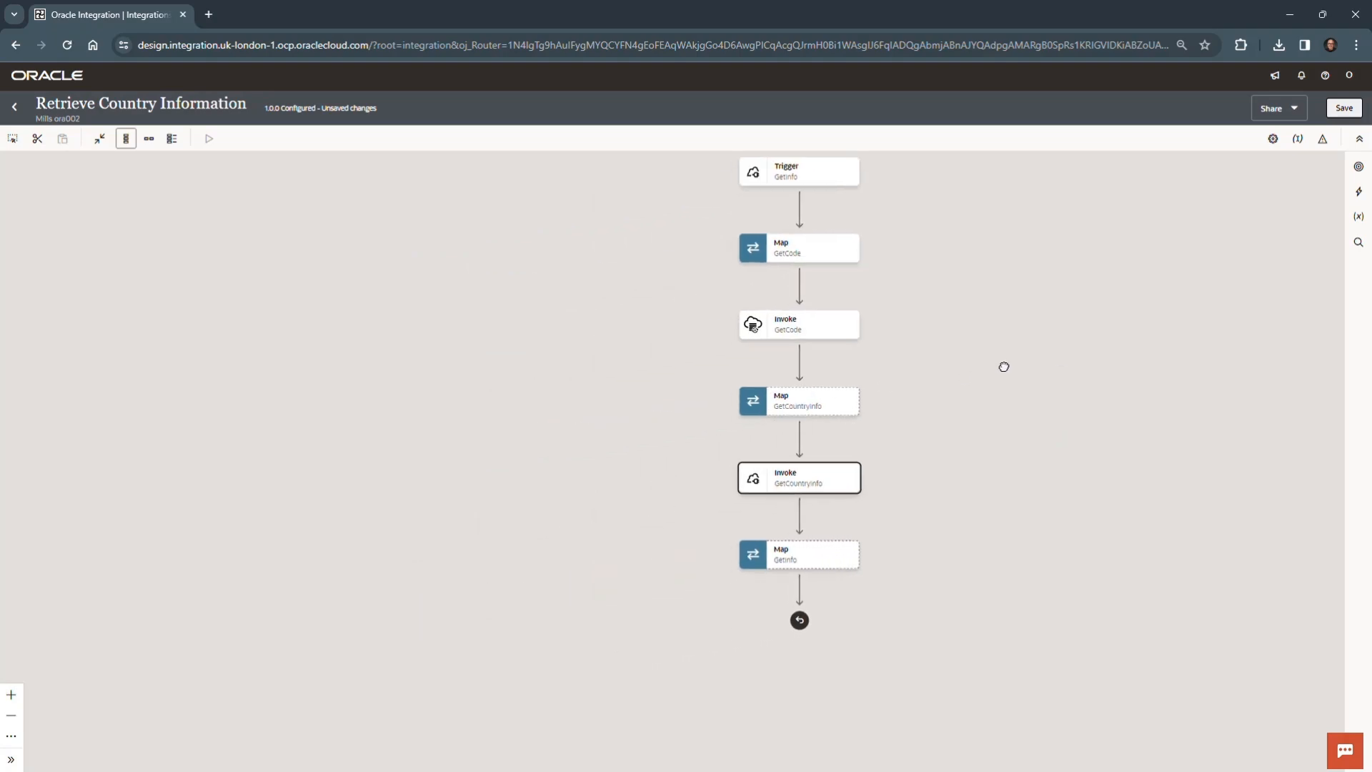
click(1345, 109)
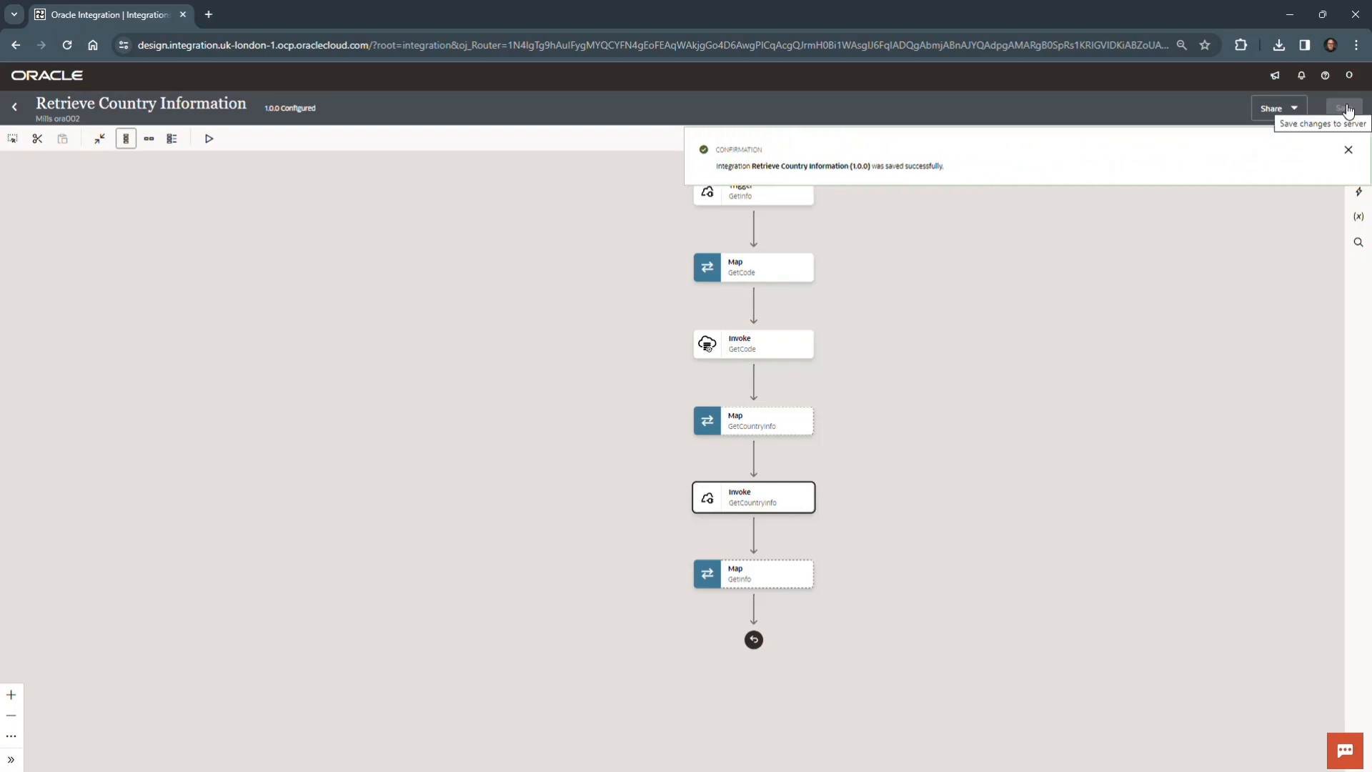
click(1347, 151)
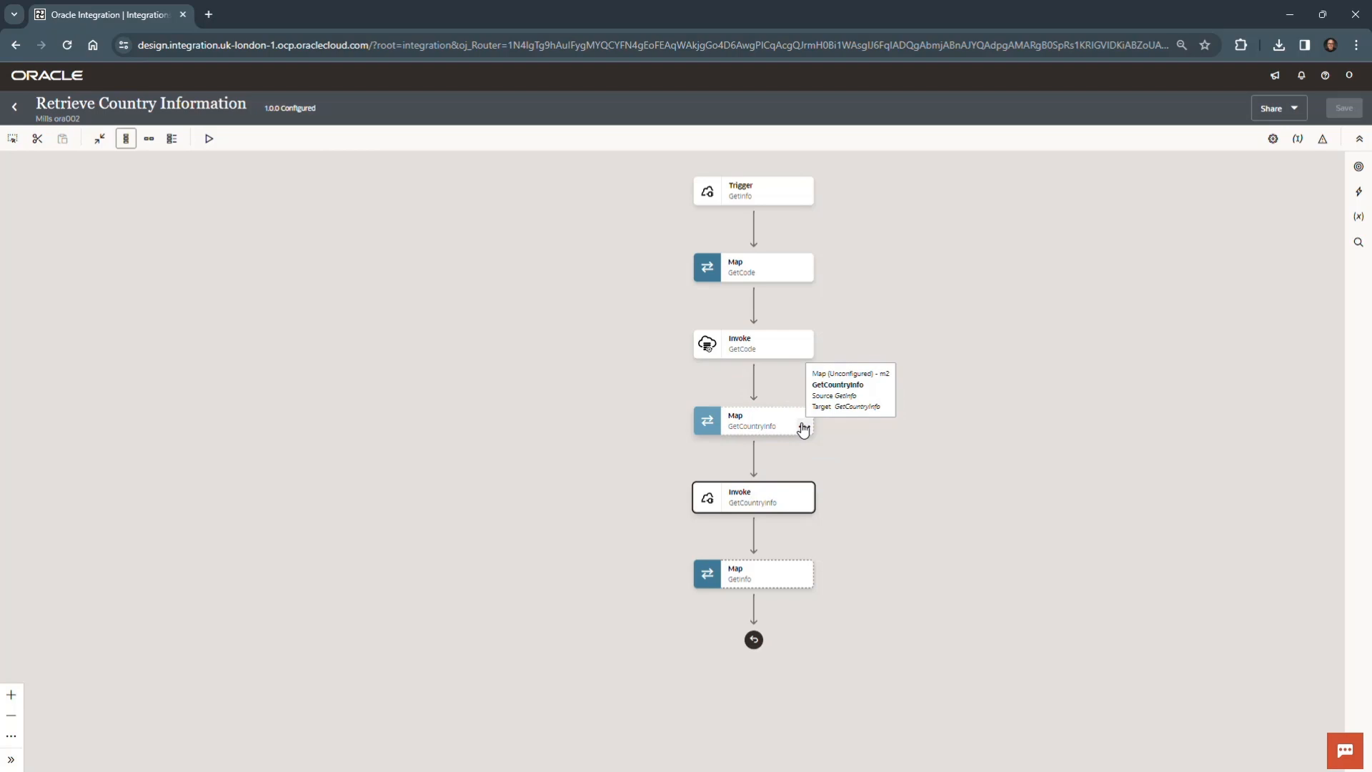
- In the GetCountryInfo map, map countryIsoCode from the GetCode Response's Countries element to the Code template parameter
click(804, 429)
click(834, 454)
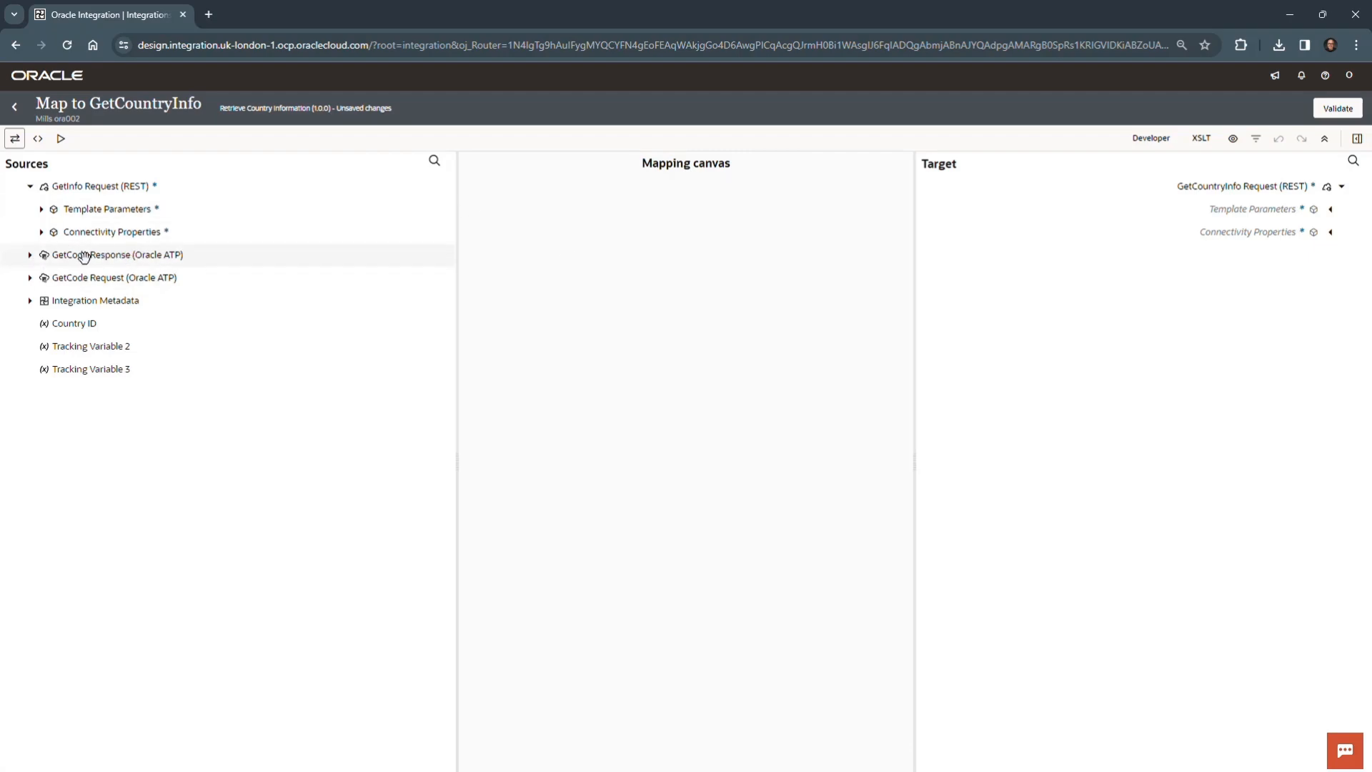
click(29, 255)
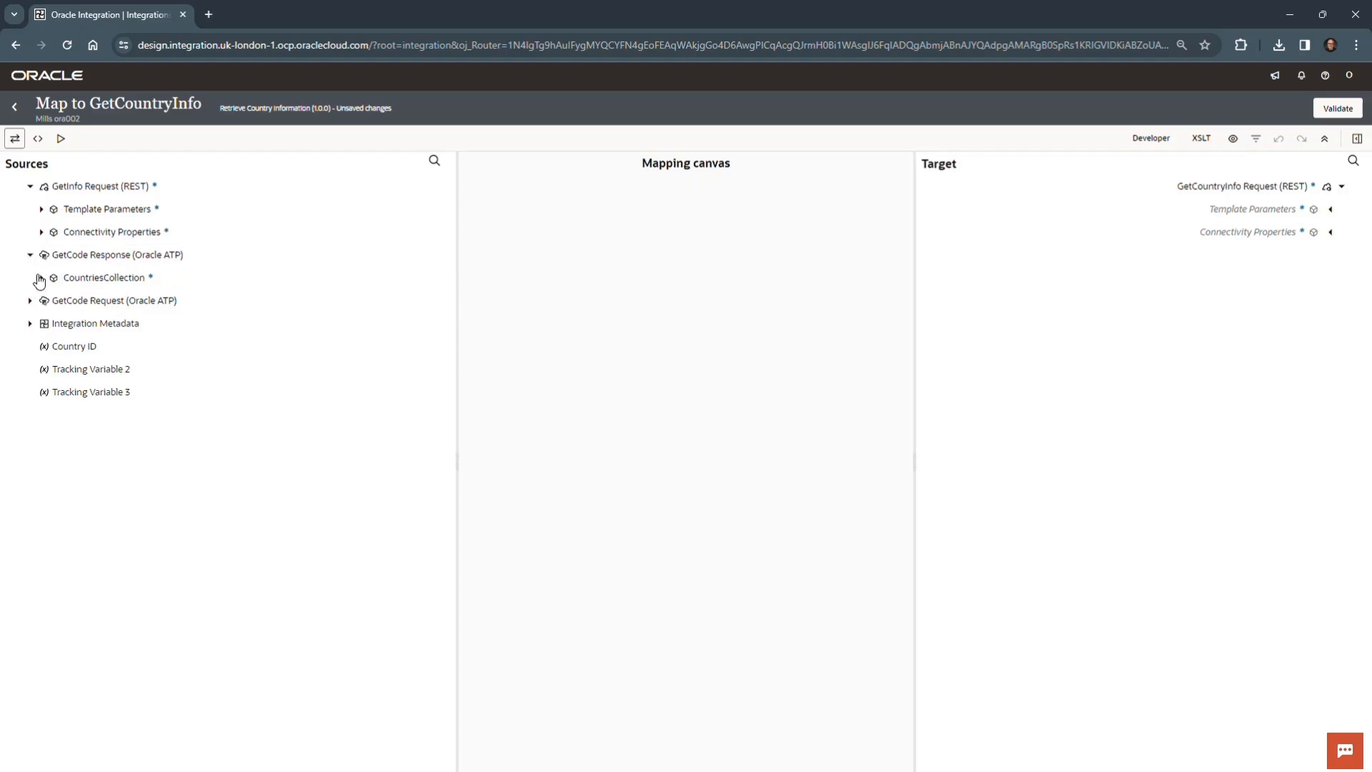
click(42, 278)
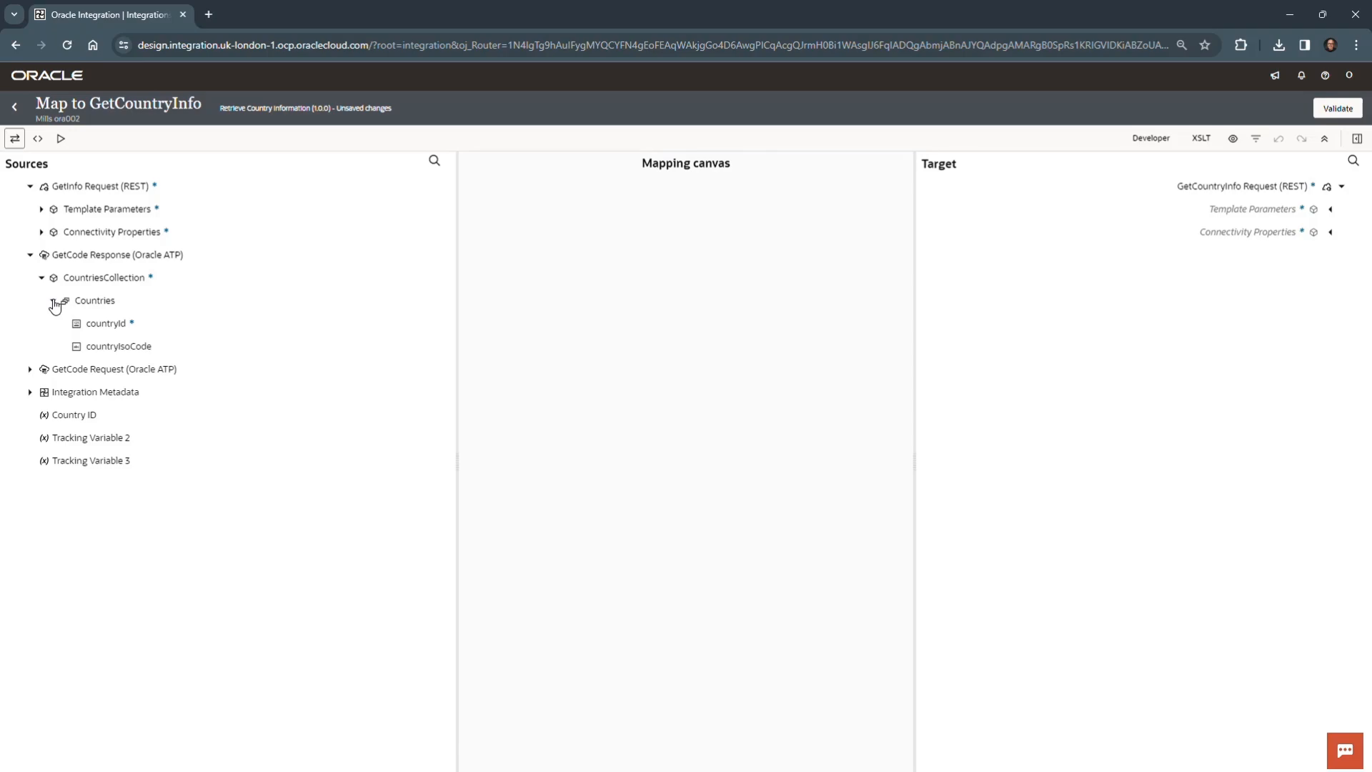
click(146, 329)
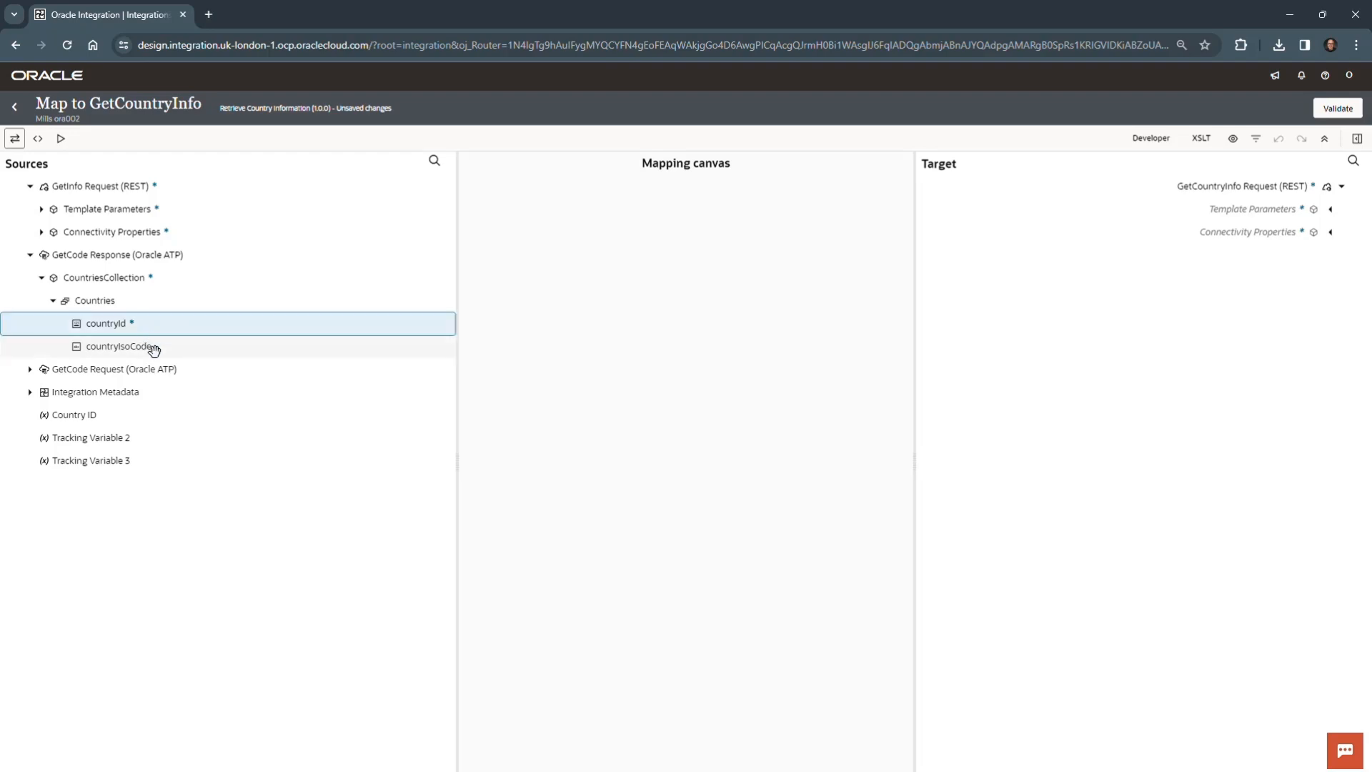
click(154, 350)
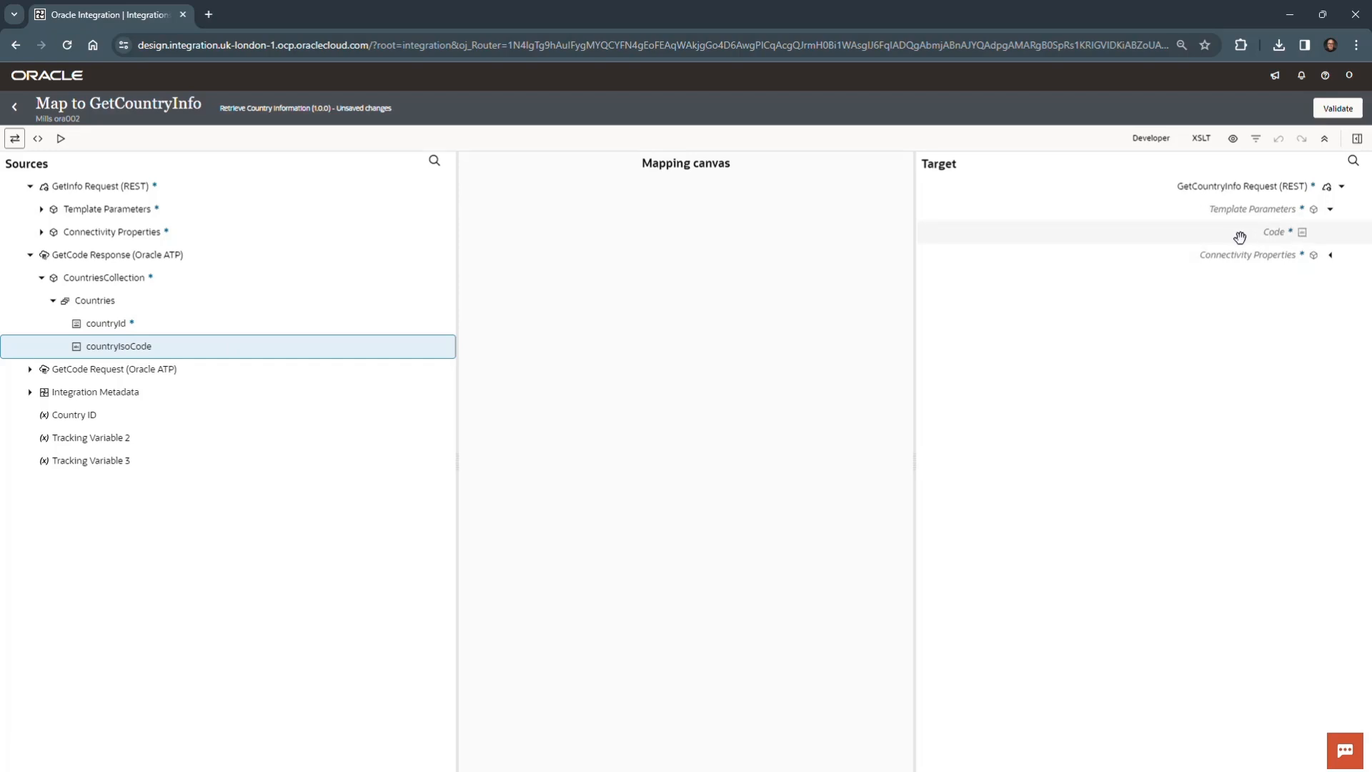
drag(157, 352, 1273, 240)
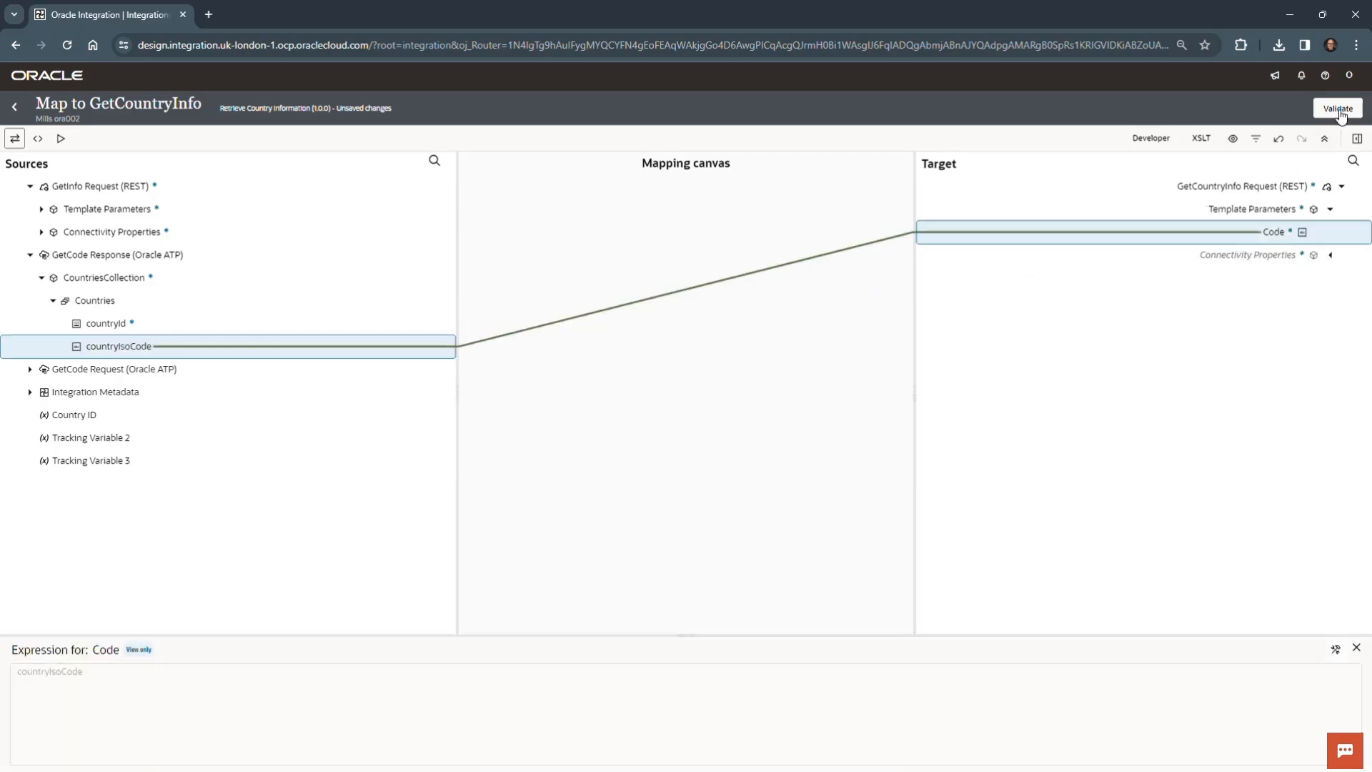
- Validate the GetCountryInfo mapping, return to the integration flow and save the integration
click(1337, 110)
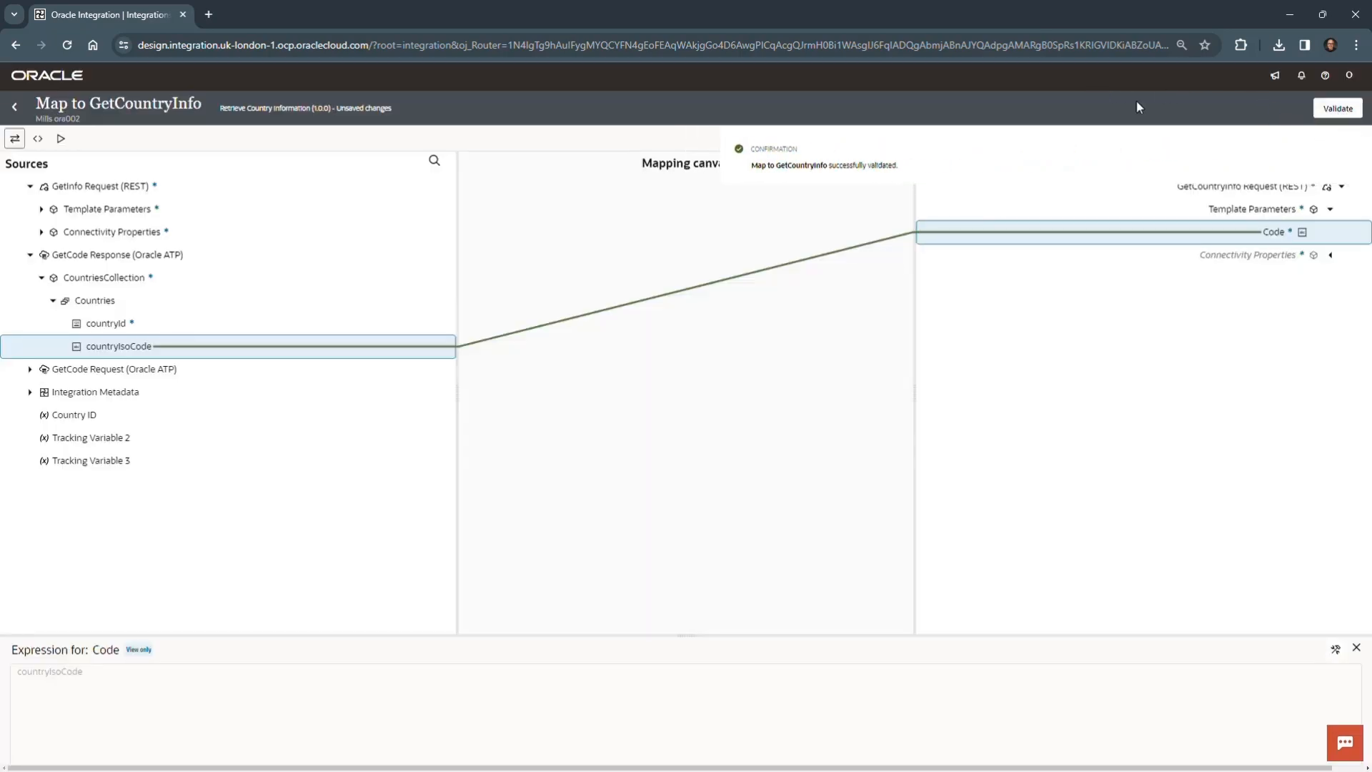
click(15, 106)
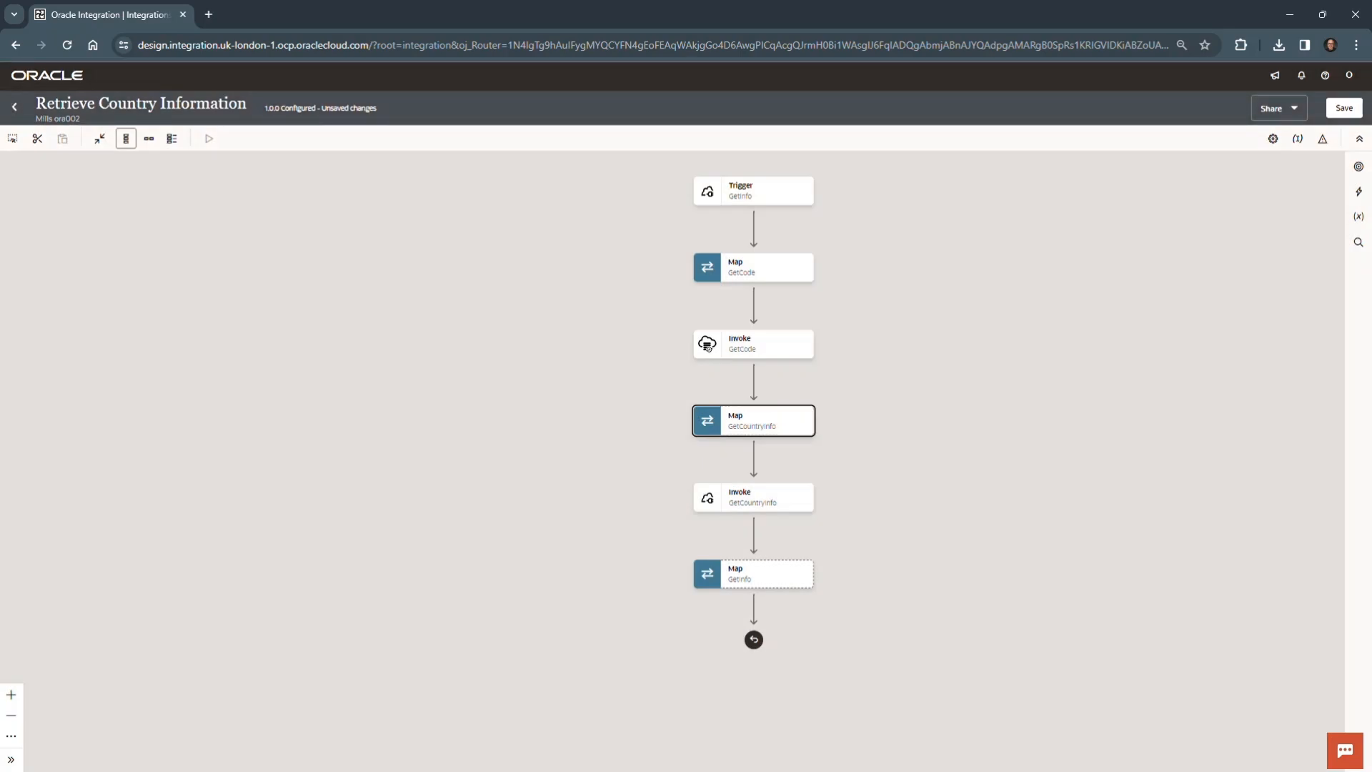
click(1345, 110)
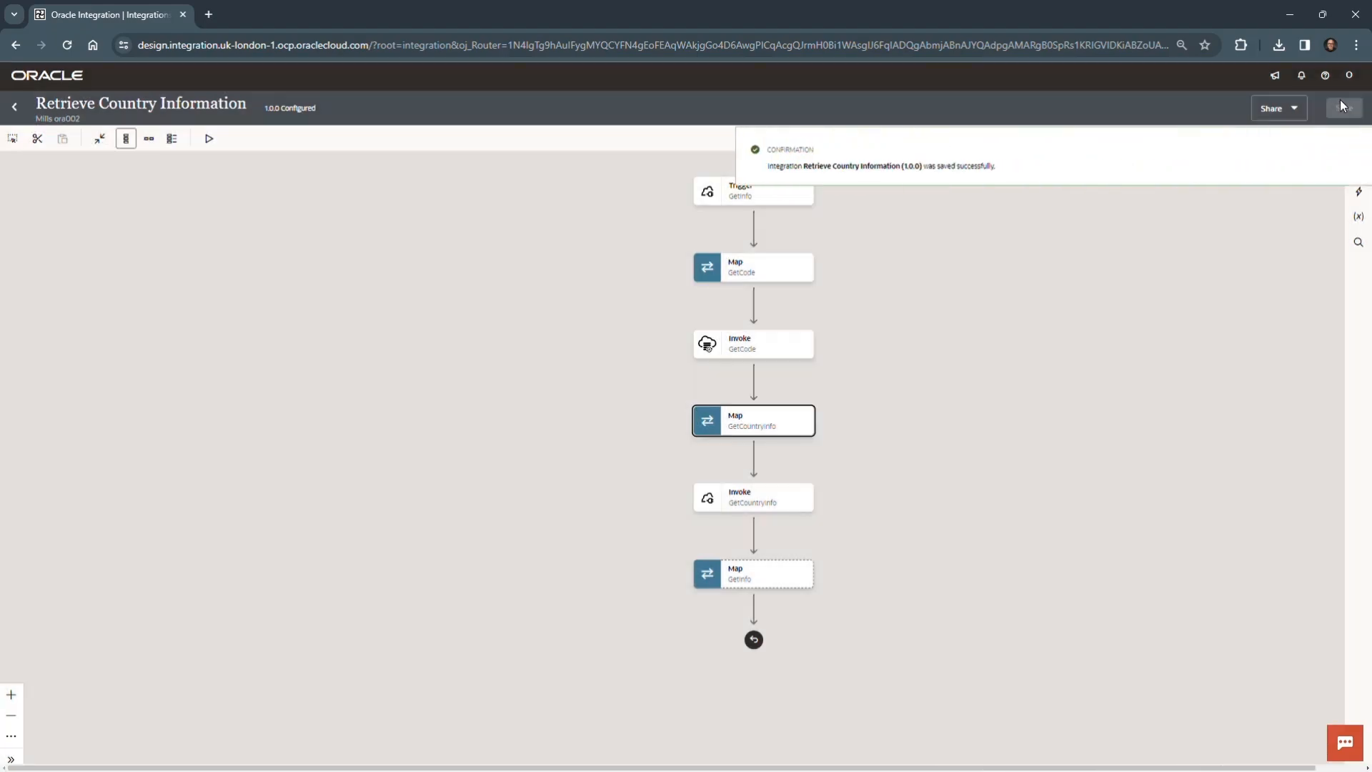
click(1349, 151)
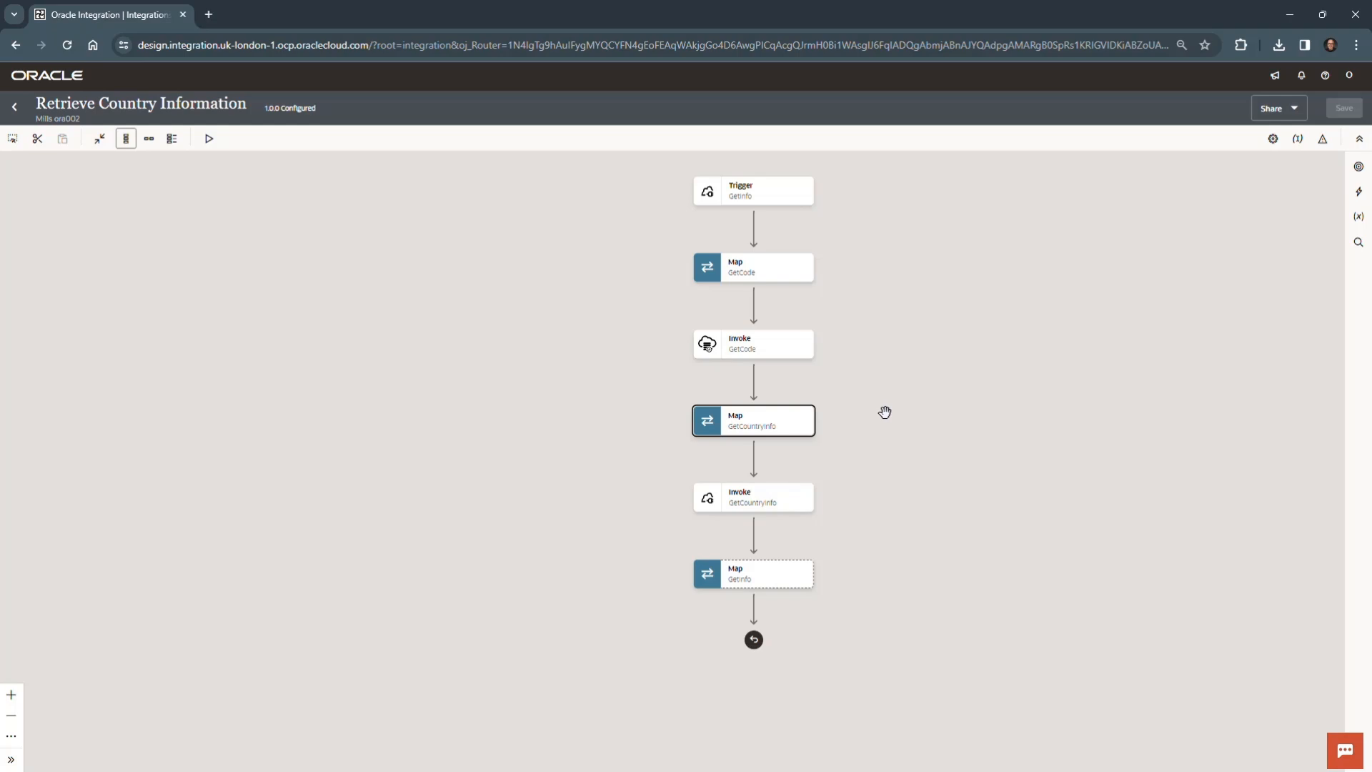
- Open the GetInfo map for editing and expand the GetCountryInfo Response's Top Level Array and the target Response Wrapper
click(786, 572)
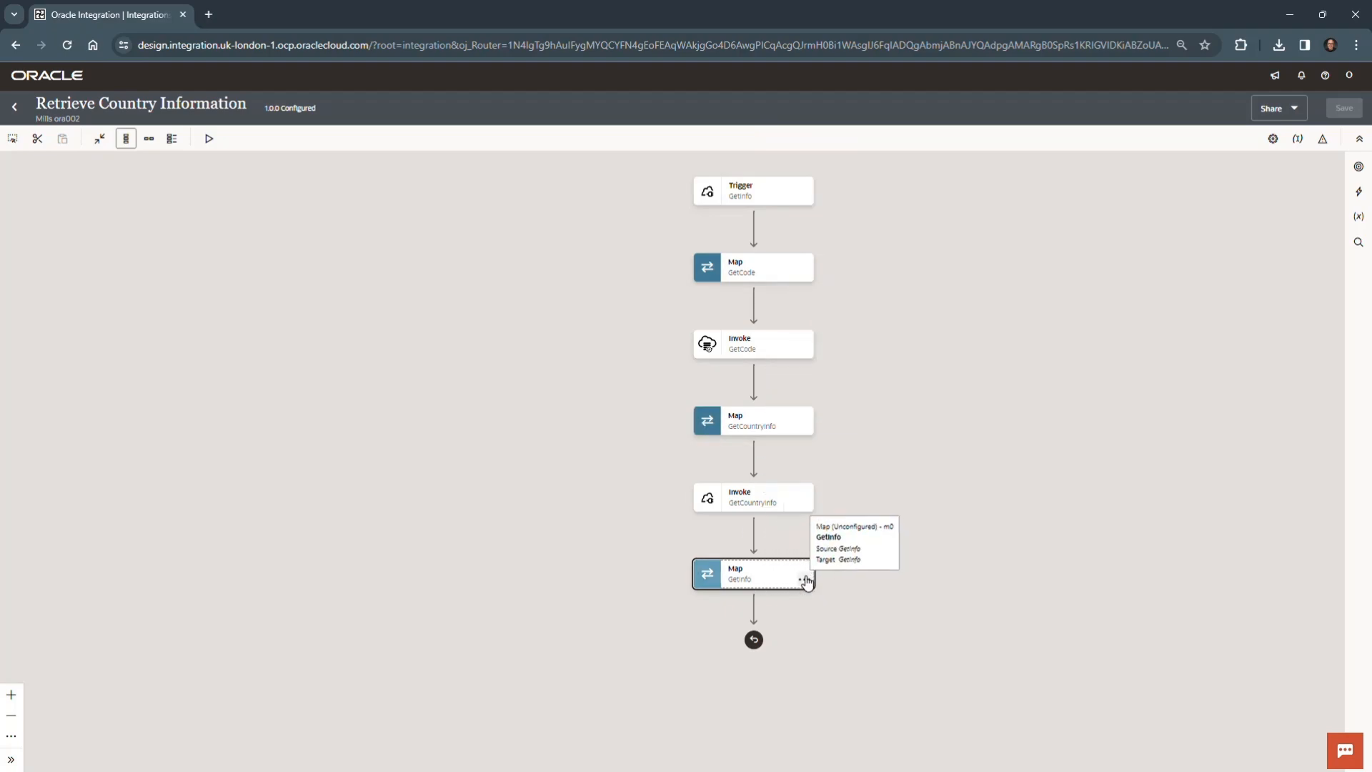
click(807, 581)
click(843, 608)
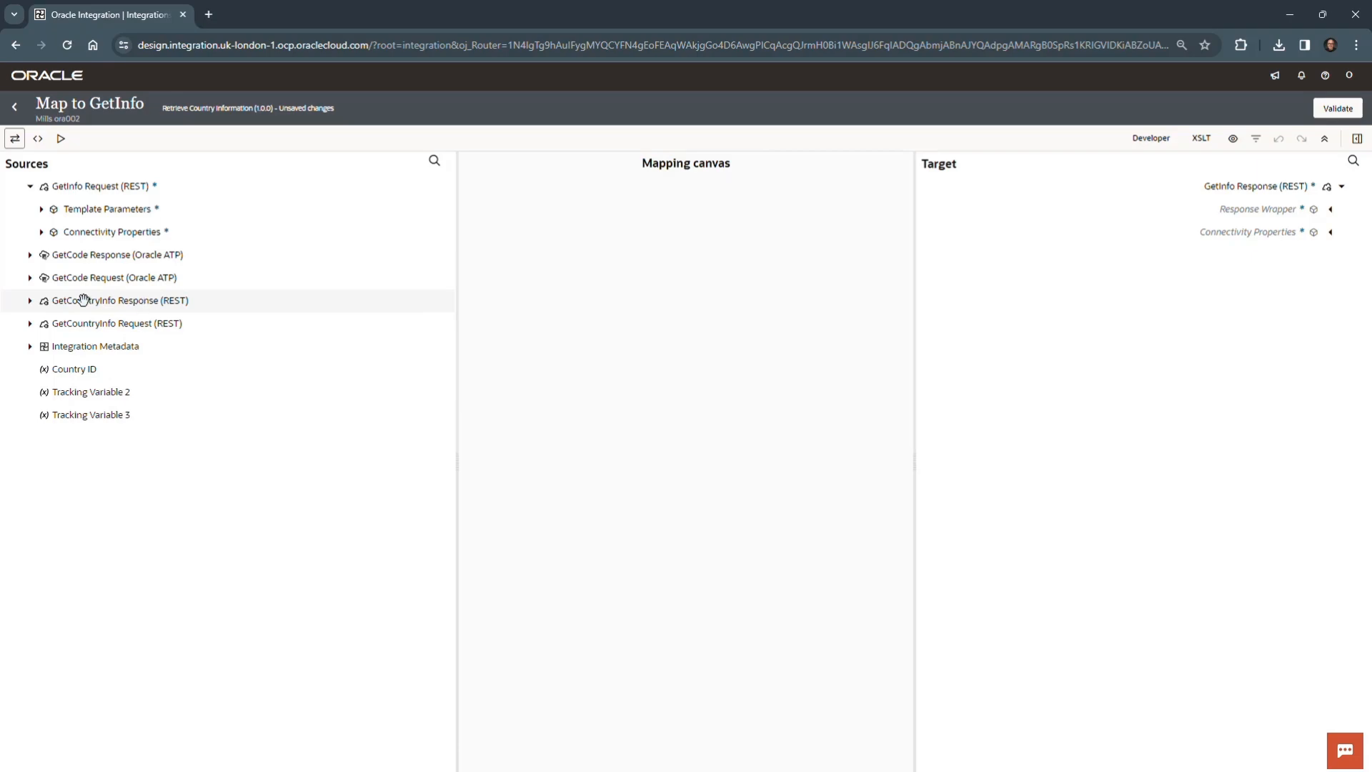
click(29, 301)
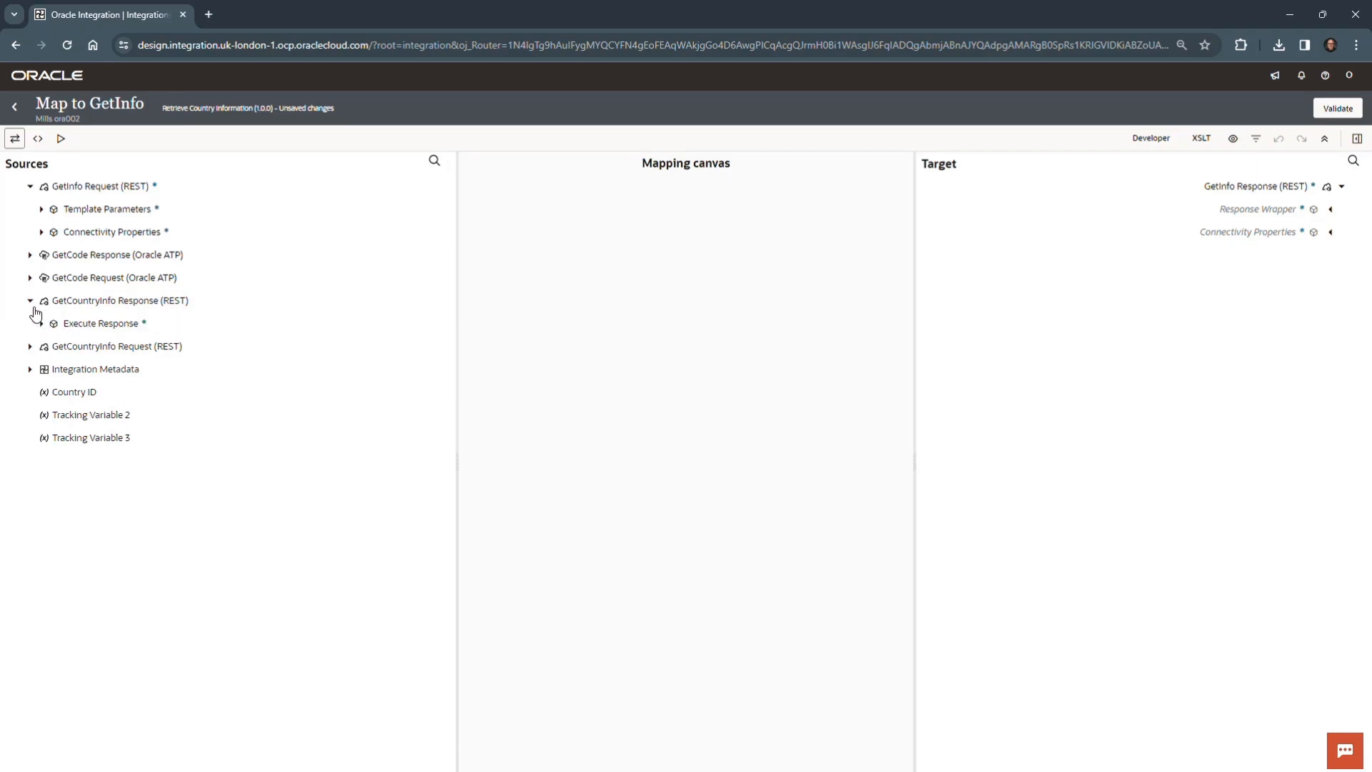
click(40, 324)
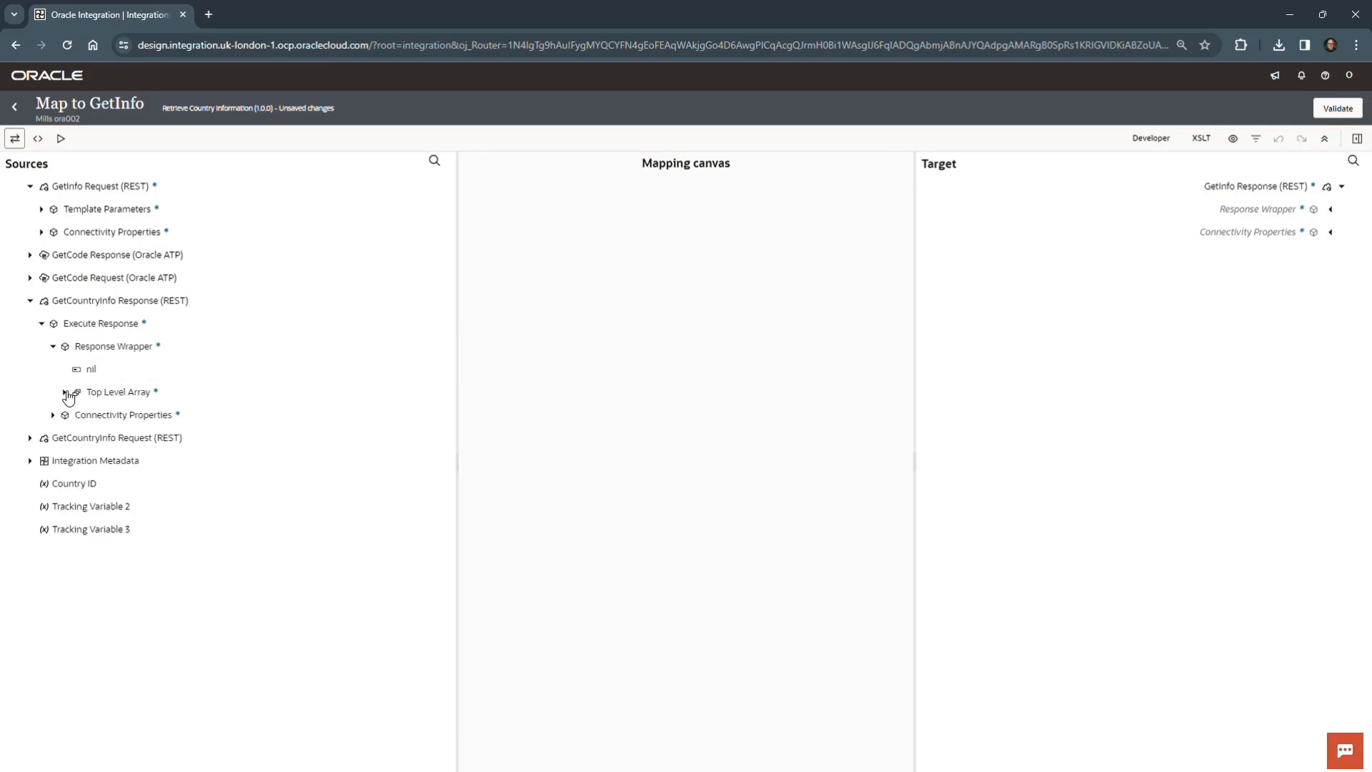
scroll(196, 463, down, 2)
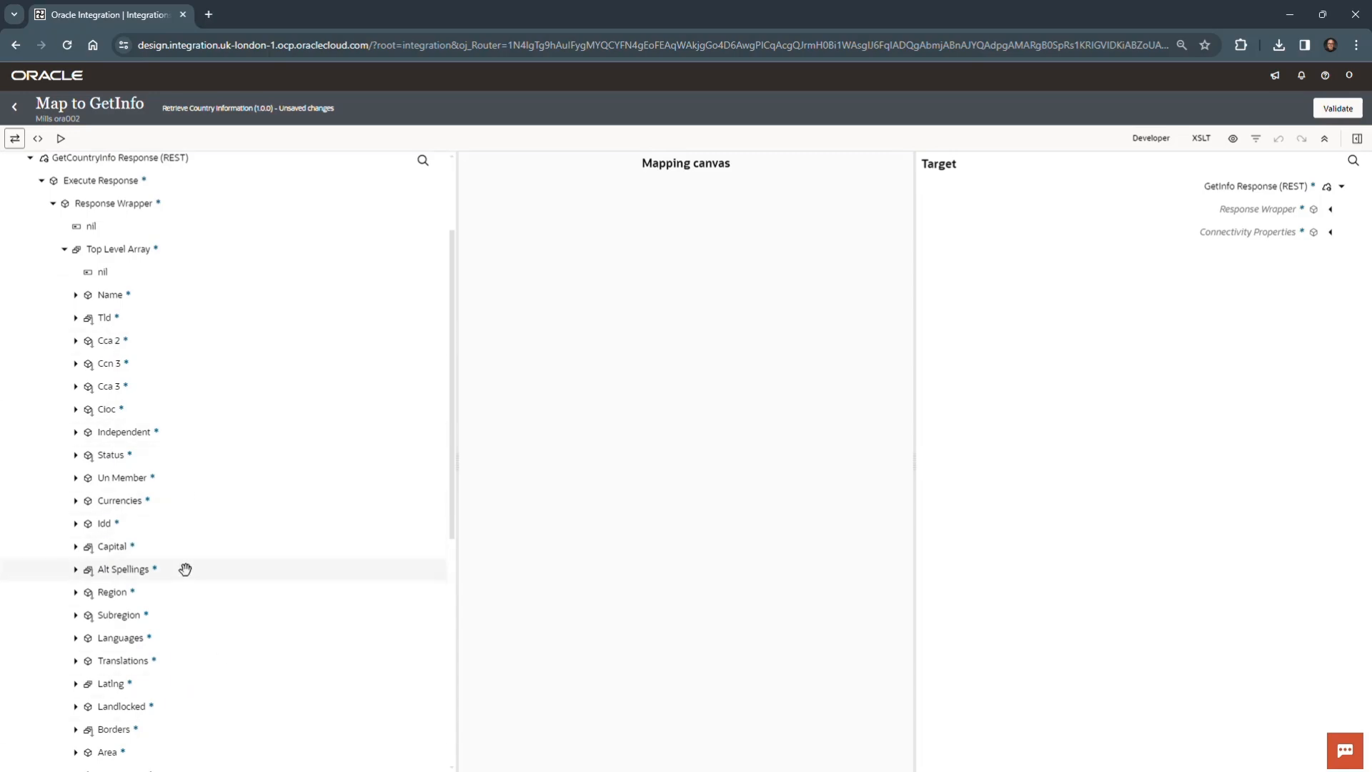
click(1331, 211)
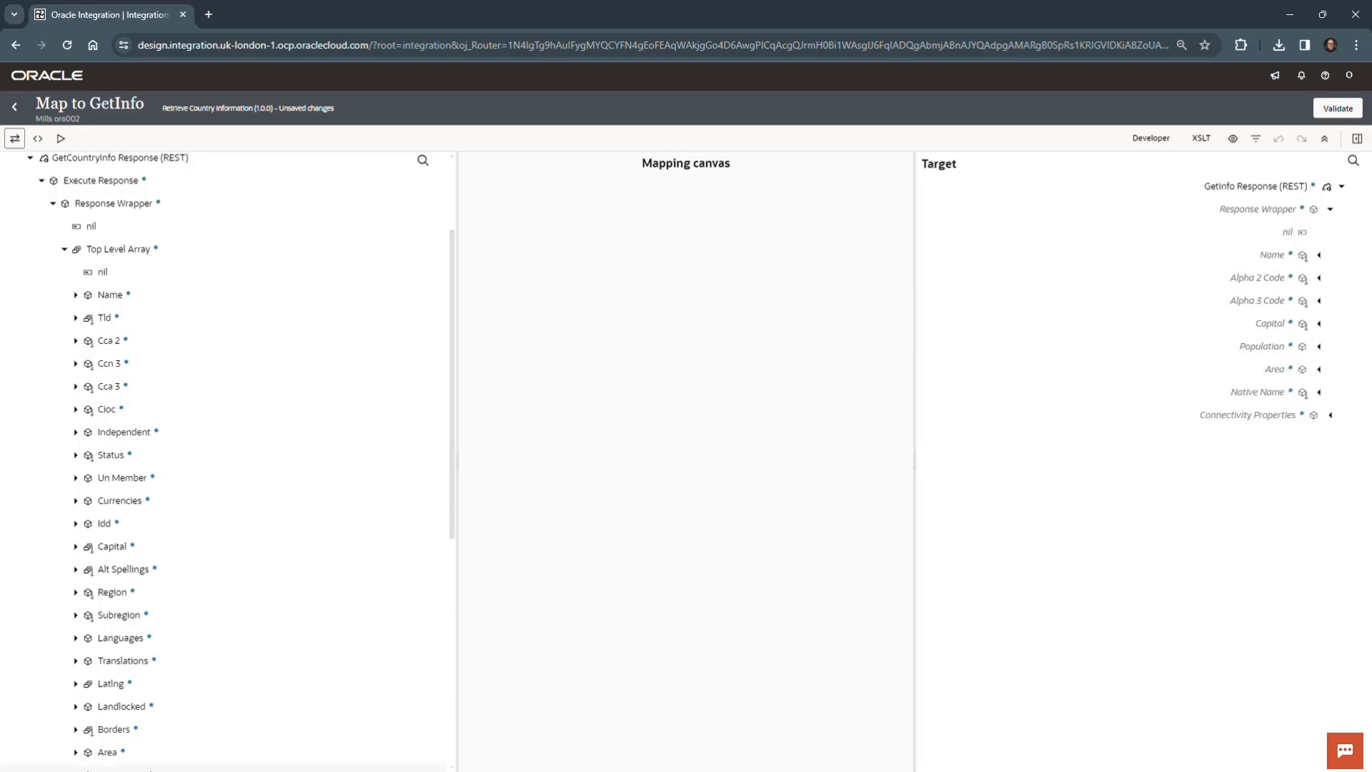
- Consult the source-to-target table in the Word document OIC_Lab_07.docx, and map Name > Common to the target Name
drag(0, 493, 784, 107)
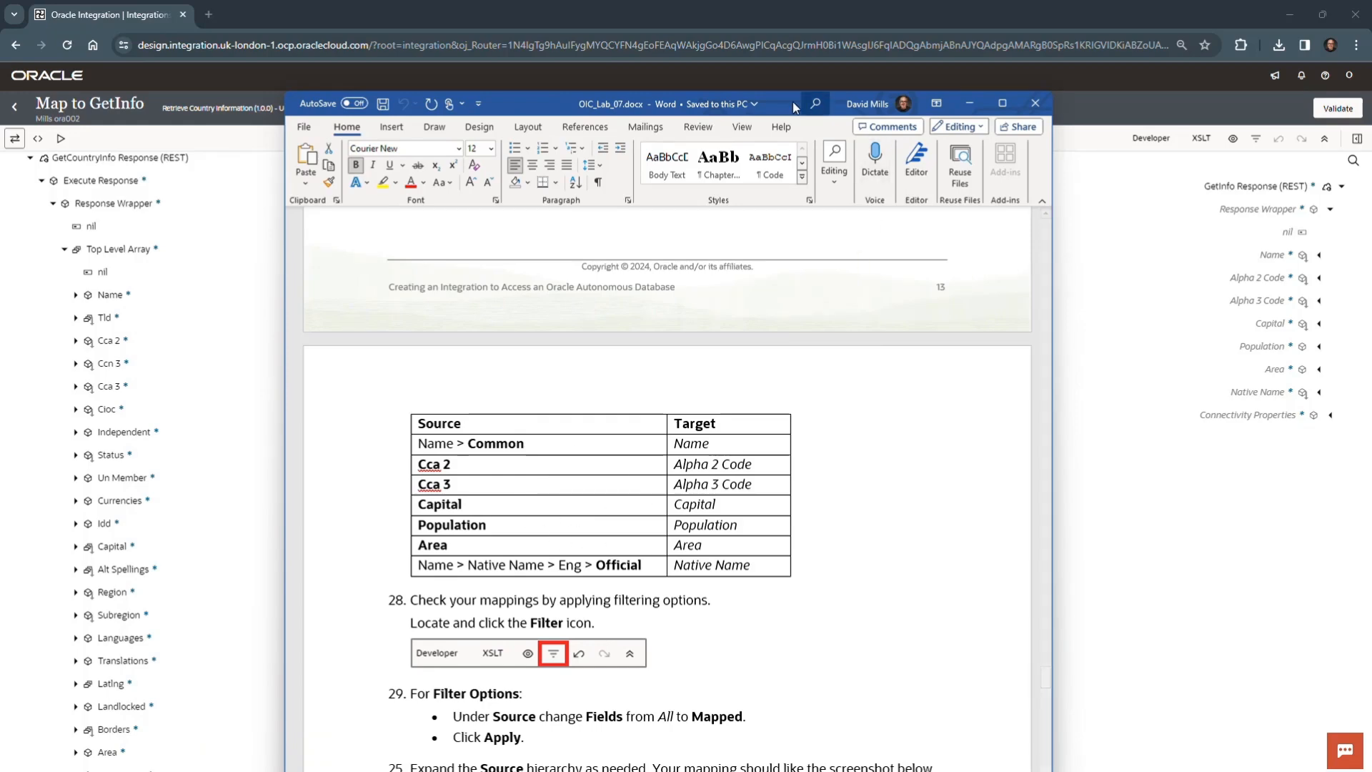
drag(787, 105, 0, 704)
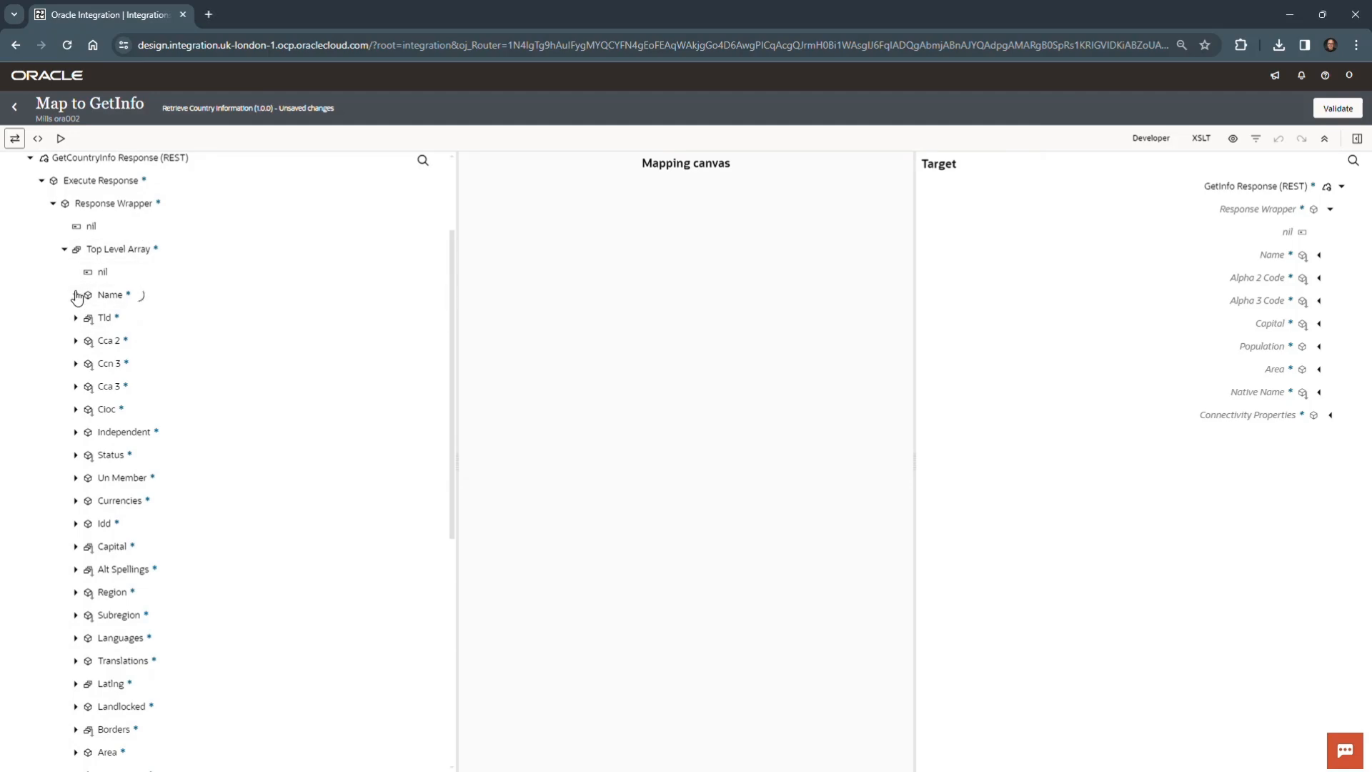
click(76, 294)
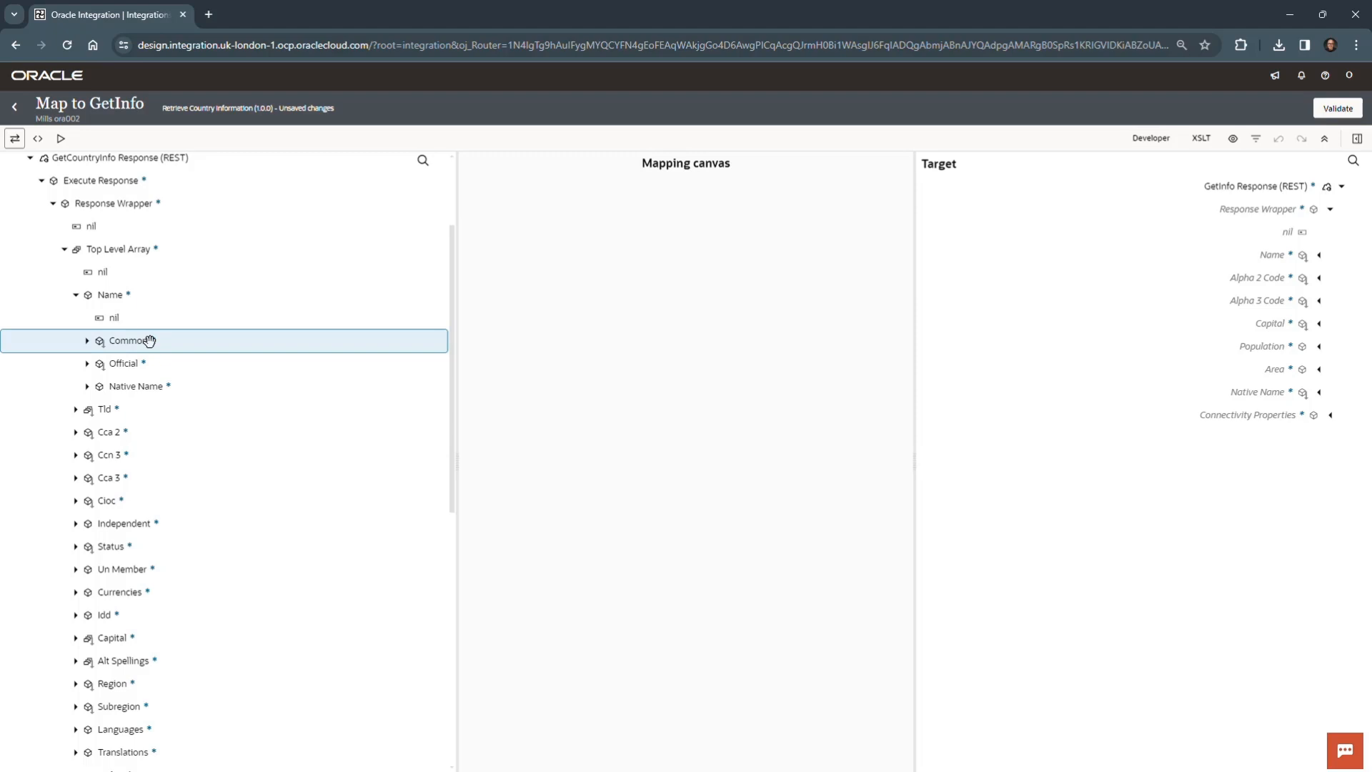
drag(156, 341, 1179, 258)
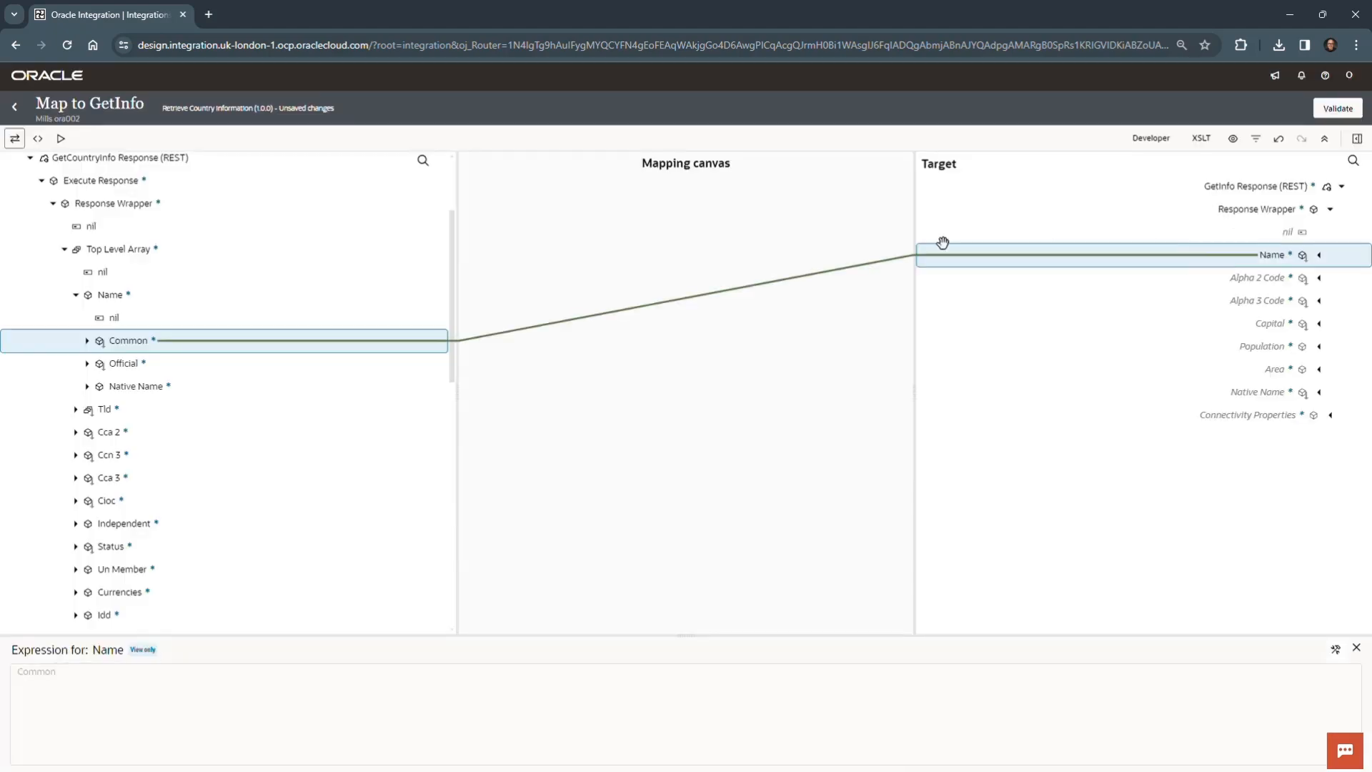
- Map Cca 2 to Alpha 2 Code, Cca 3 to Alpha 3 Code, and Capital to Capital in the GetInfo response
click(115, 434)
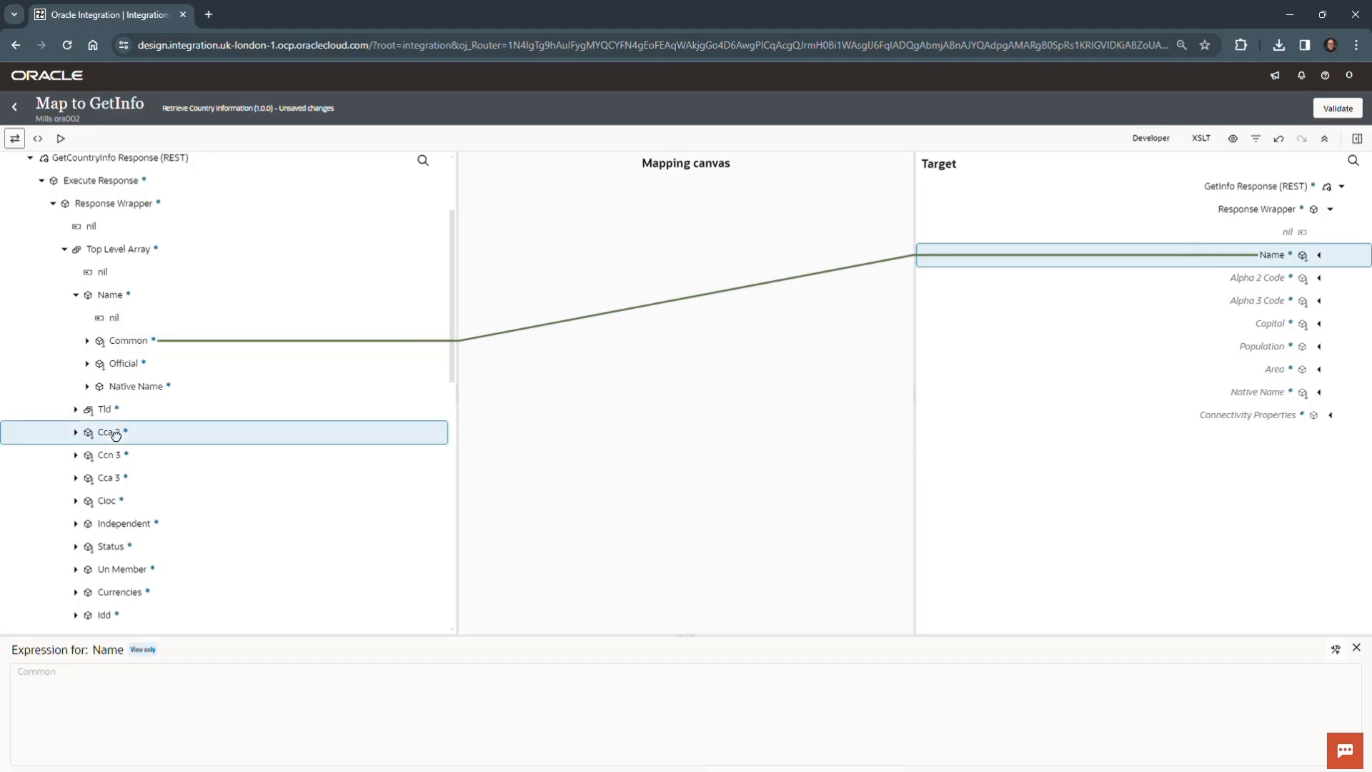
drag(115, 434, 204, 449)
drag(840, 375, 1164, 269)
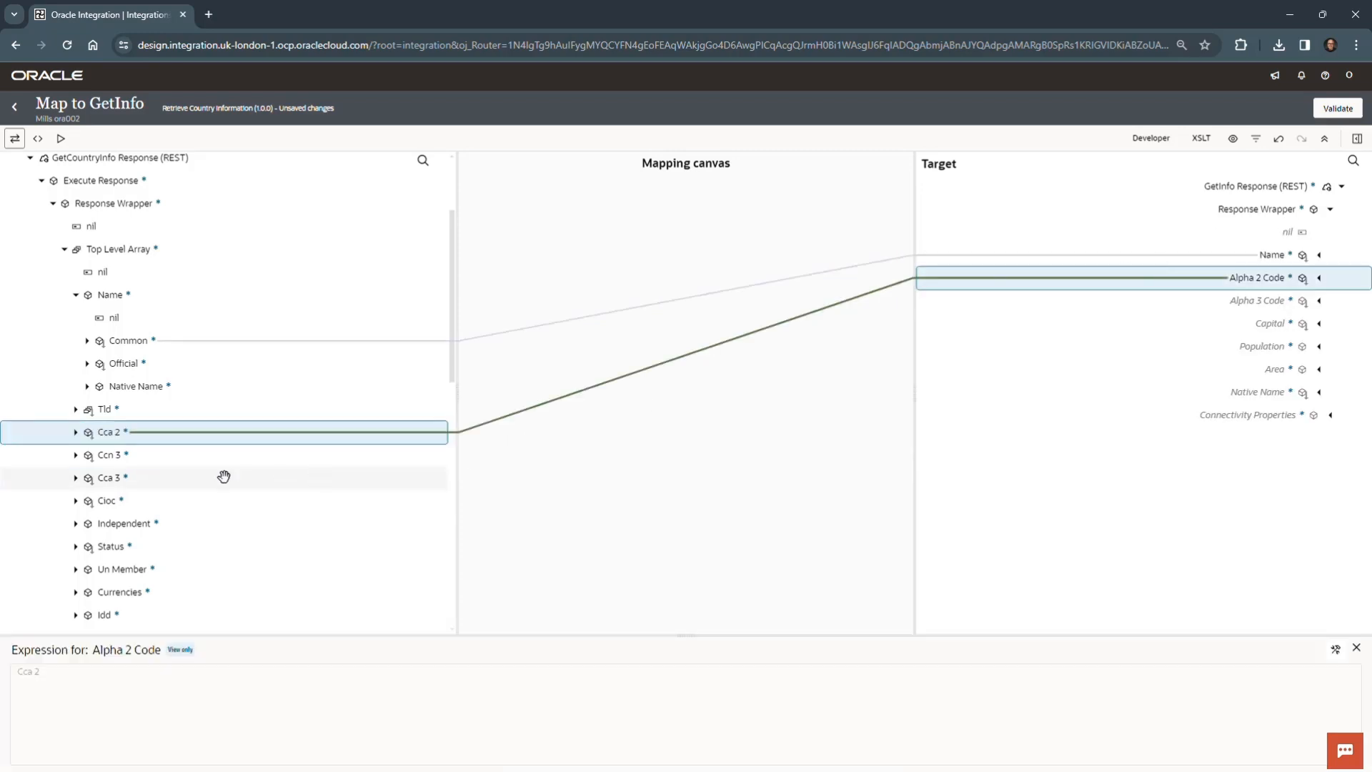
click(118, 477)
drag(158, 478, 1168, 311)
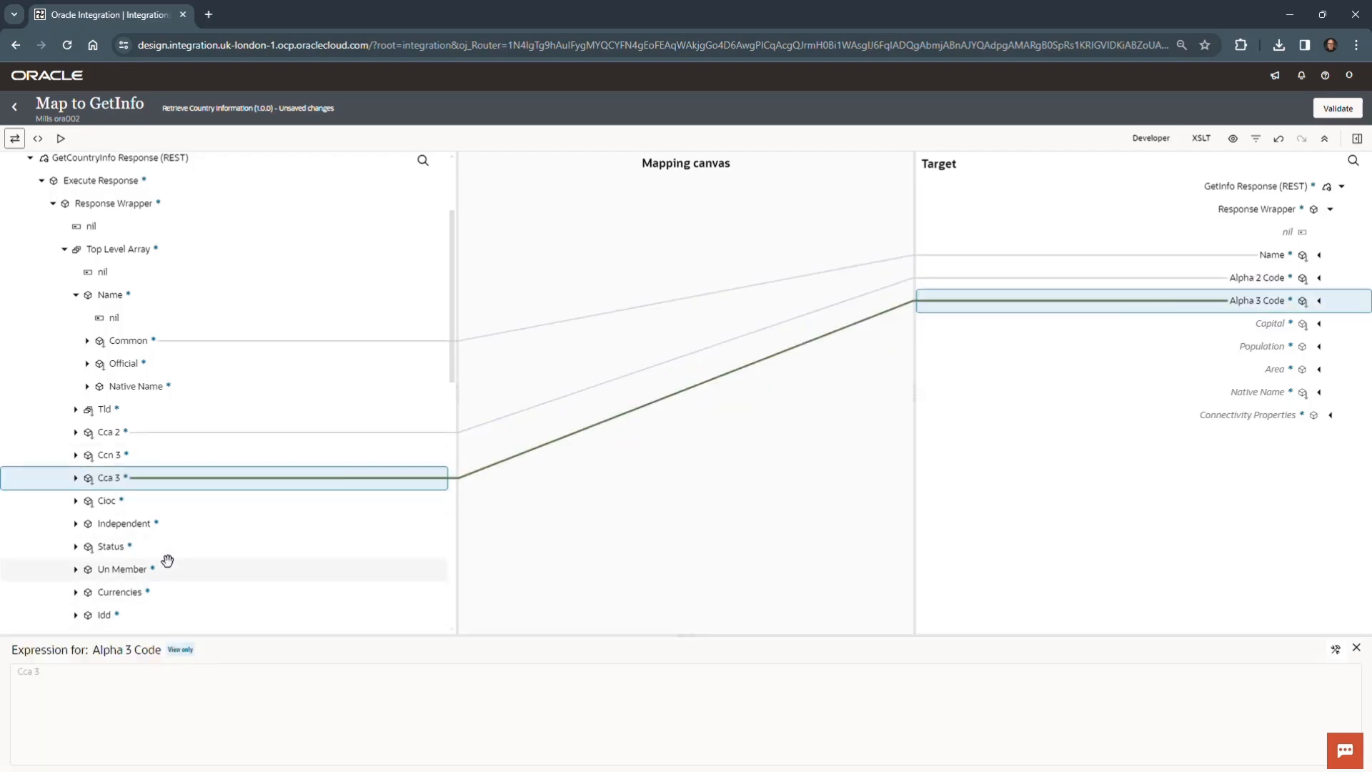
scroll(165, 563, down, 2)
drag(114, 495, 1183, 321)
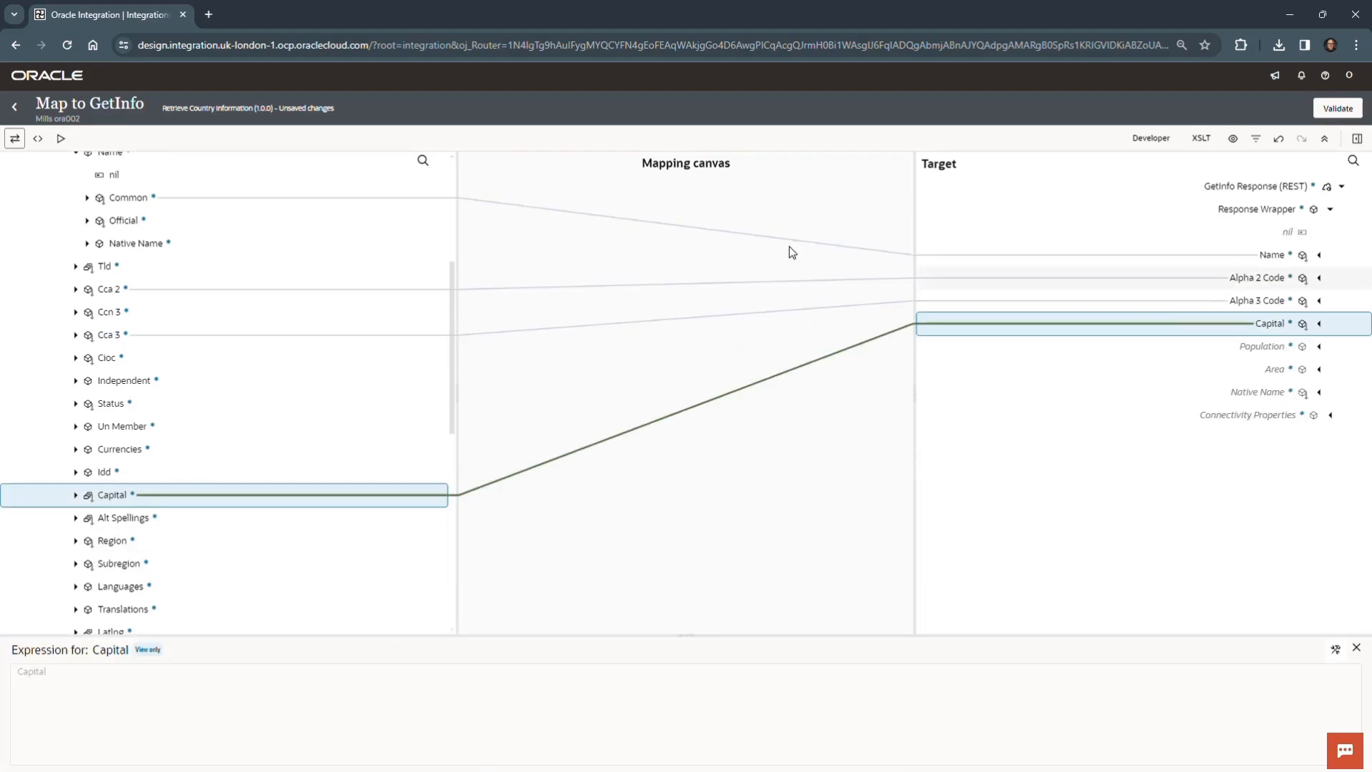
- Try to map the source Population to Population in the GetInfo response
scroll(171, 530, down, 4)
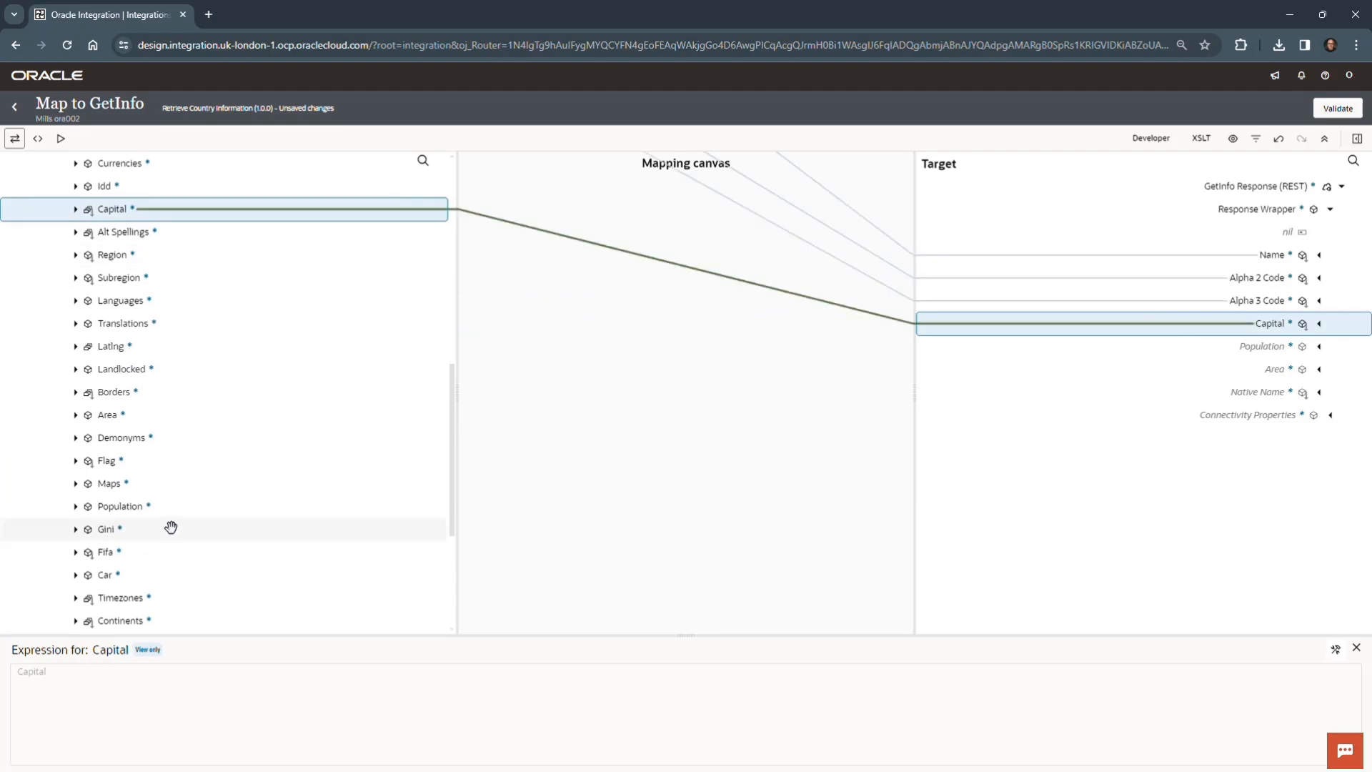
scroll(173, 523, down, 3)
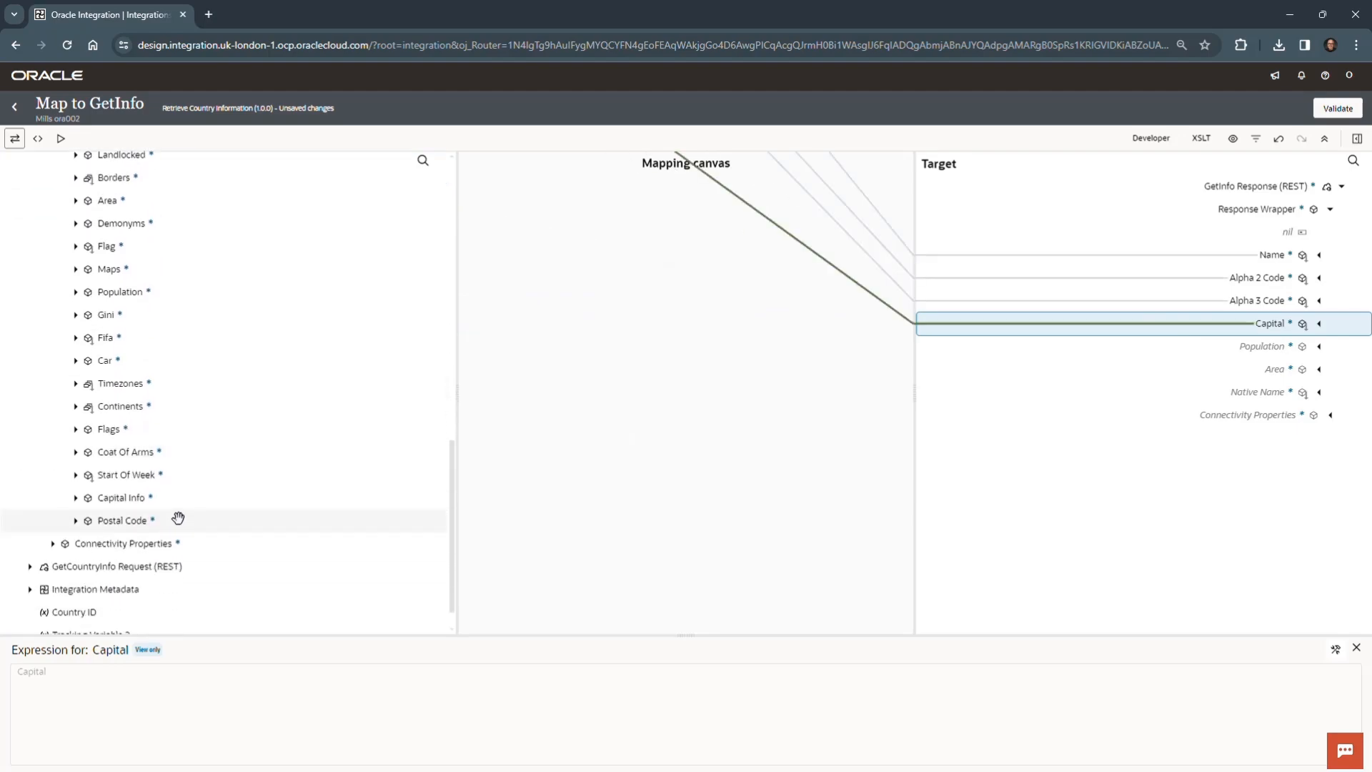
scroll(178, 517, up, 3)
drag(121, 506, 1228, 348)
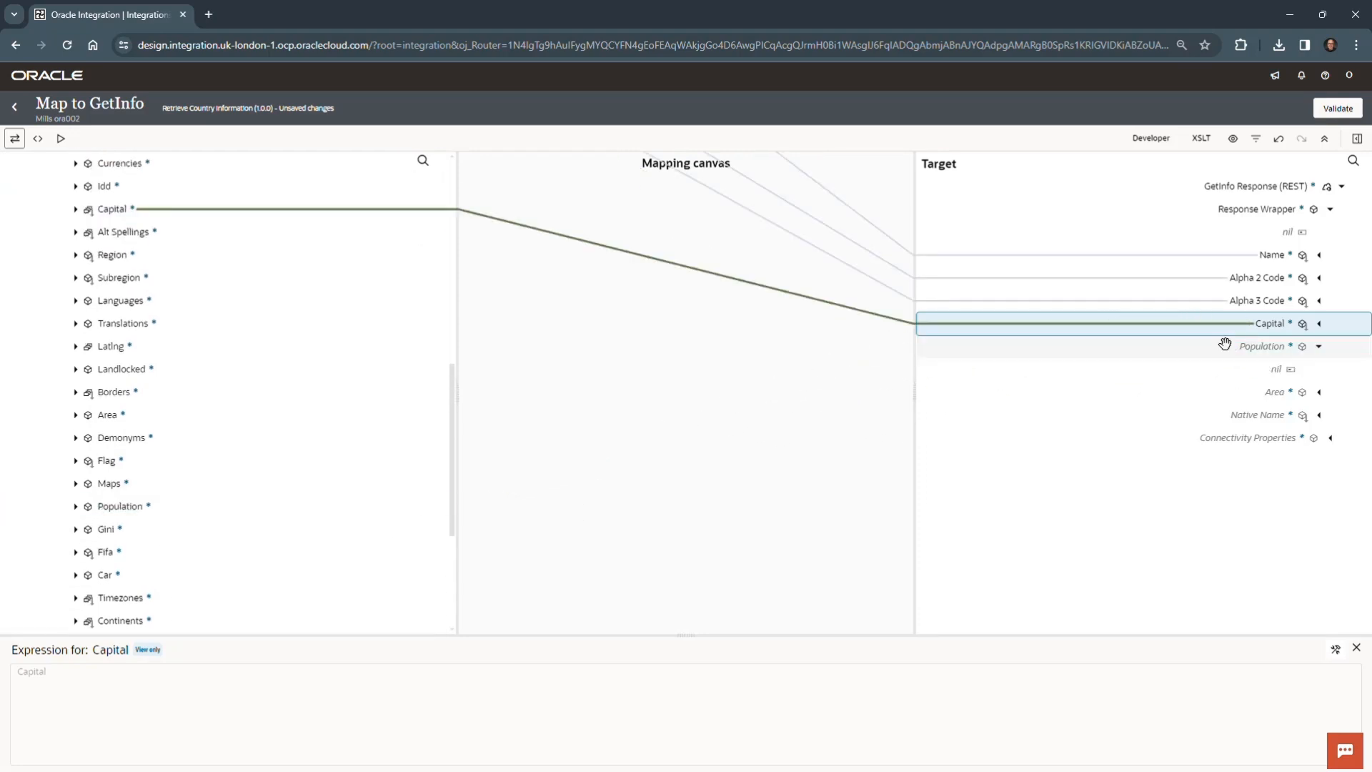
- Map the source Area to Area and Population to Population in the GetInfo response, leaving the target Population node collapsed
scroll(237, 479, up, 1)
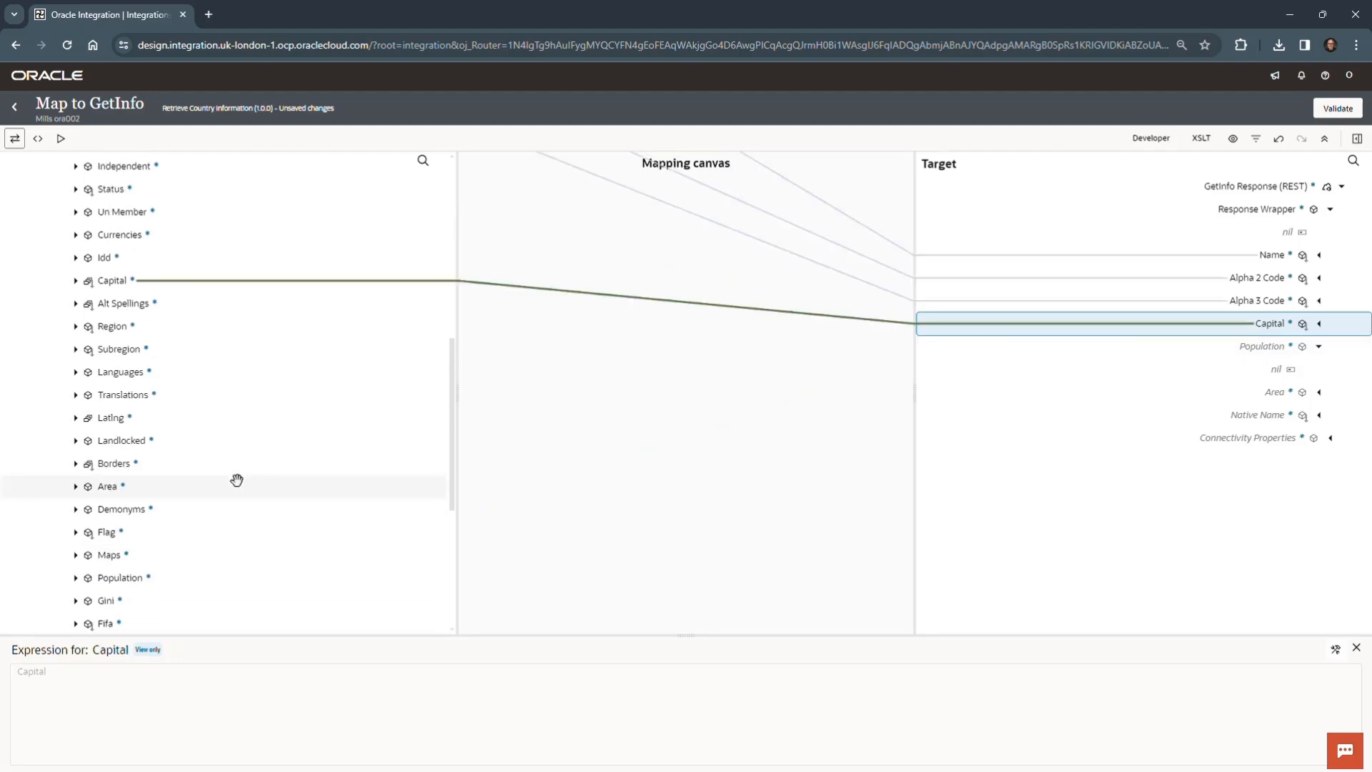
scroll(236, 480, down, 3)
scroll(153, 465, up, 5)
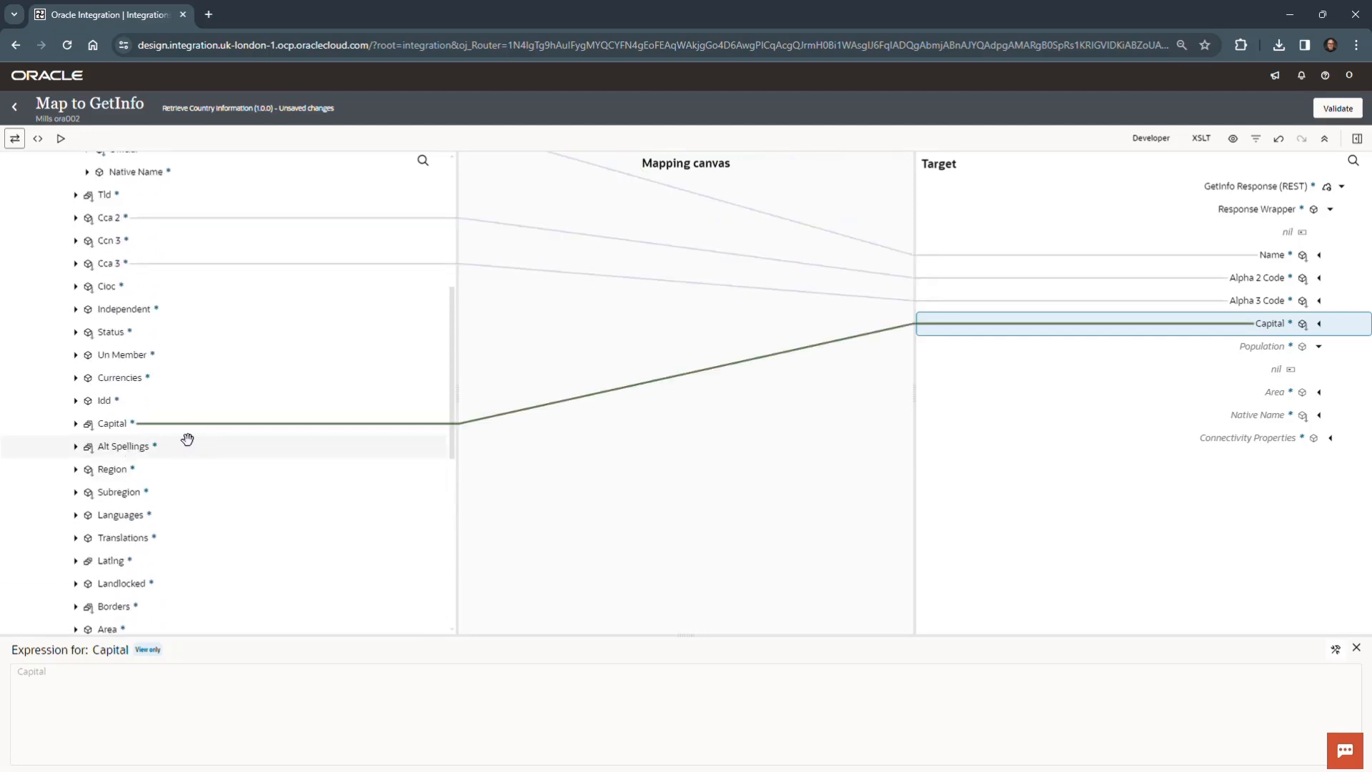
scroll(187, 439, up, 2)
scroll(199, 438, down, 5)
scroll(199, 438, down, 3)
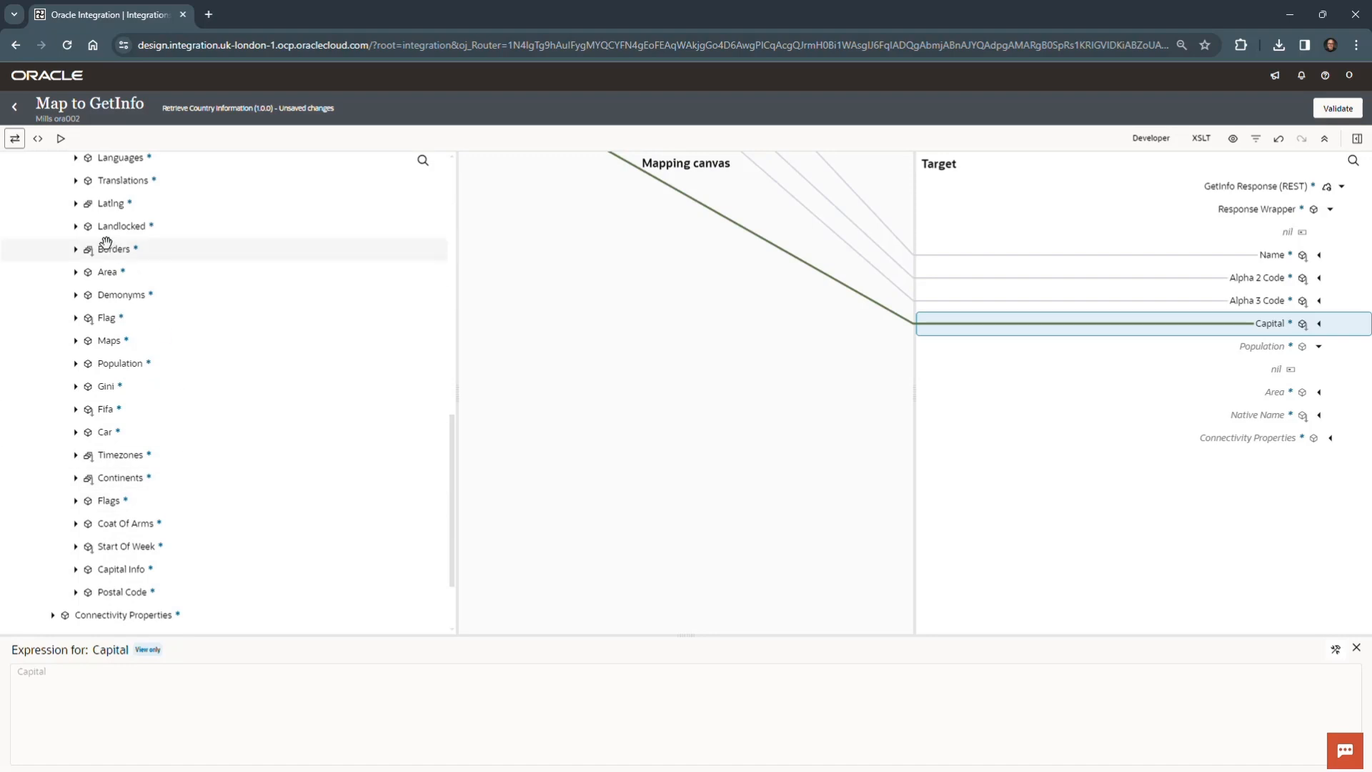
drag(107, 272, 1179, 390)
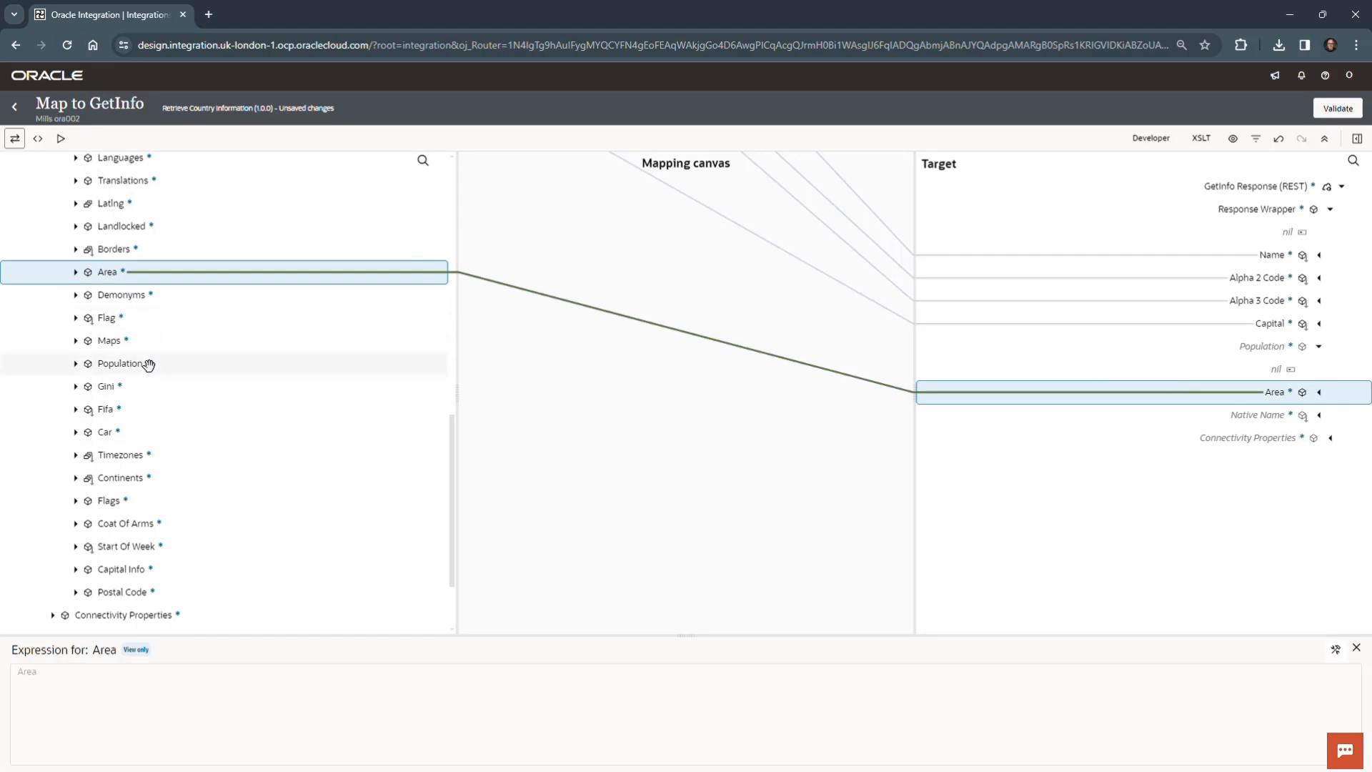
drag(187, 368, 1170, 353)
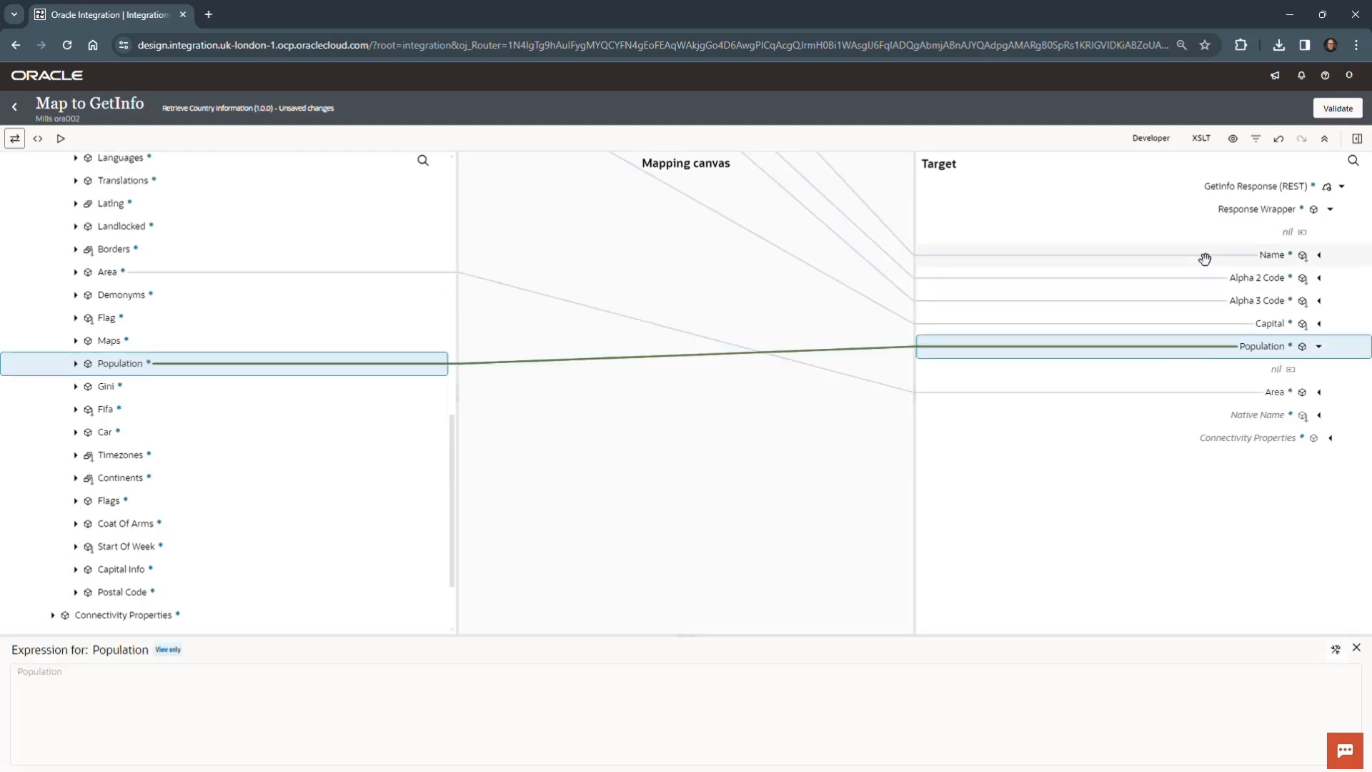
click(1319, 348)
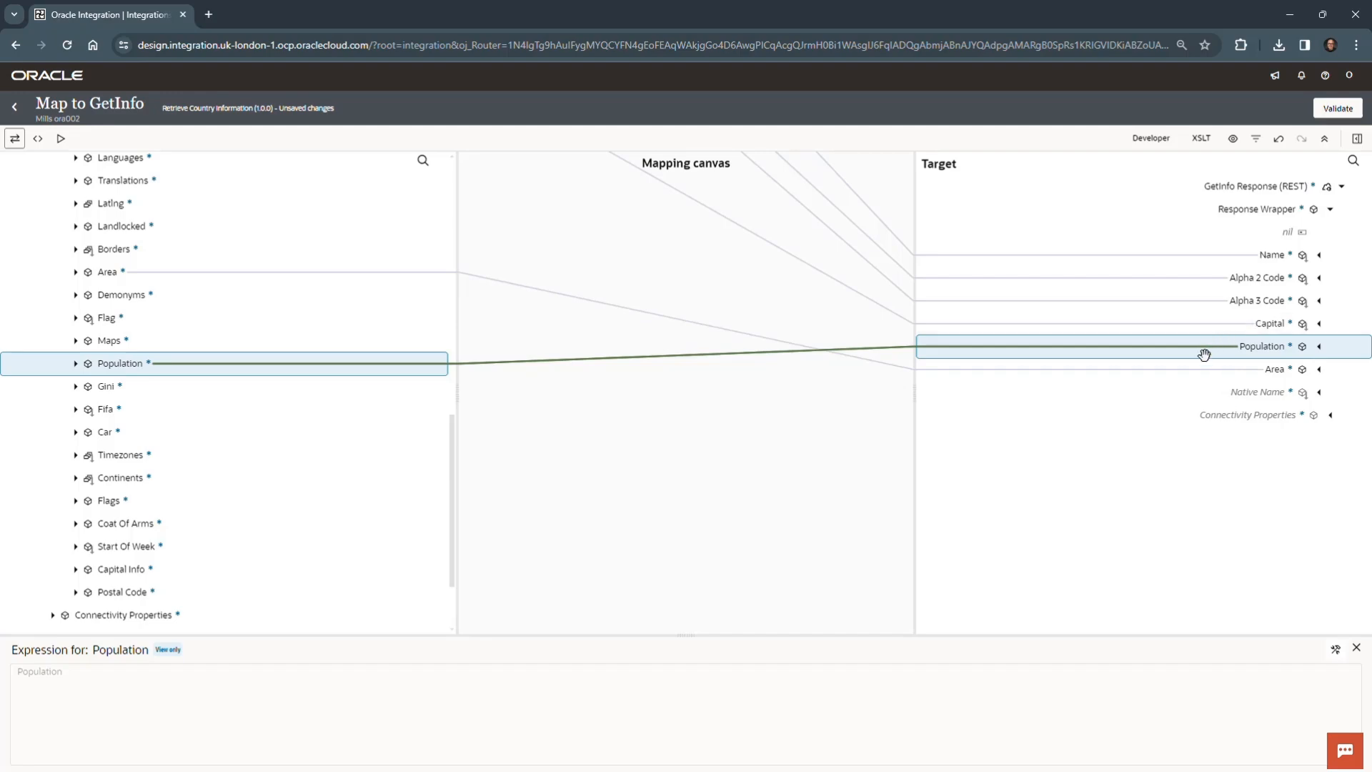
- Map Name > Native Name > Eng > Official to Native Name in the GetInfo response
click(1194, 373)
click(1236, 391)
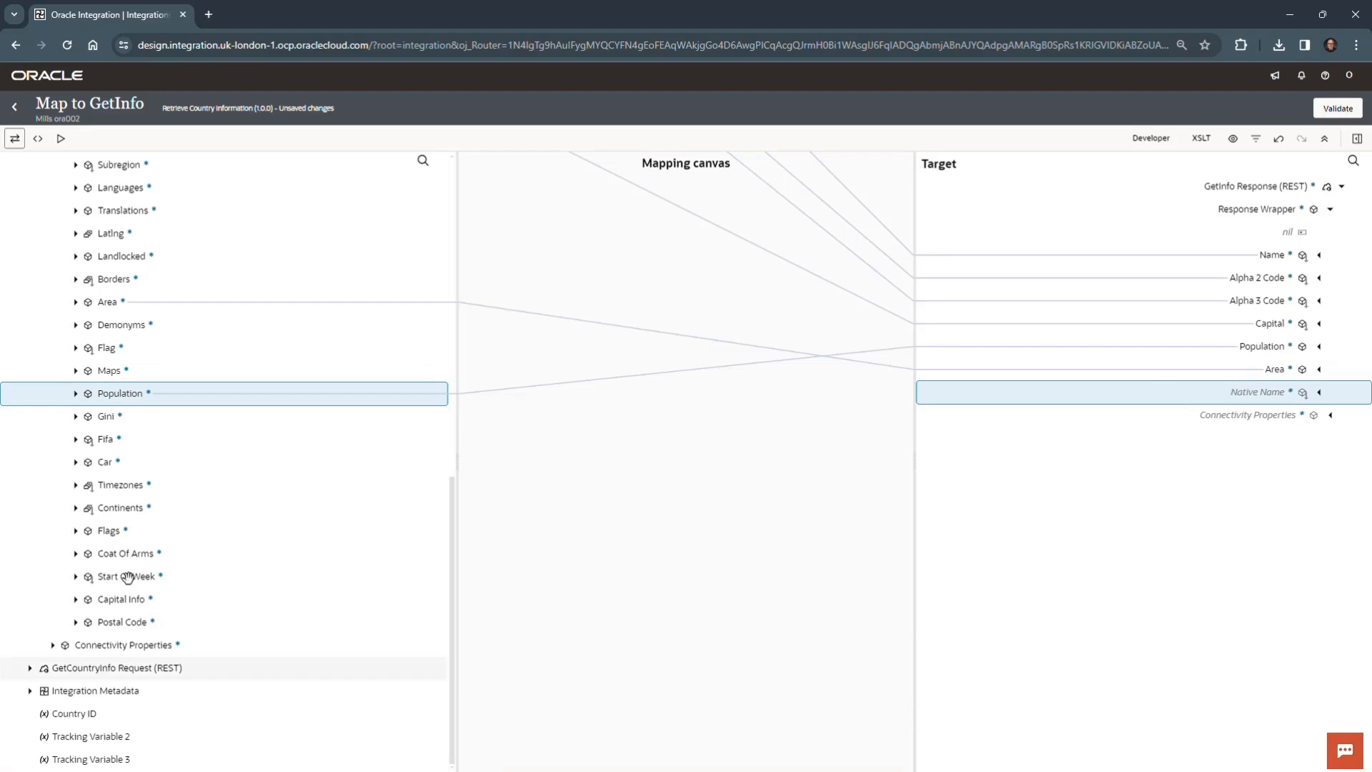
scroll(153, 447, up, 8)
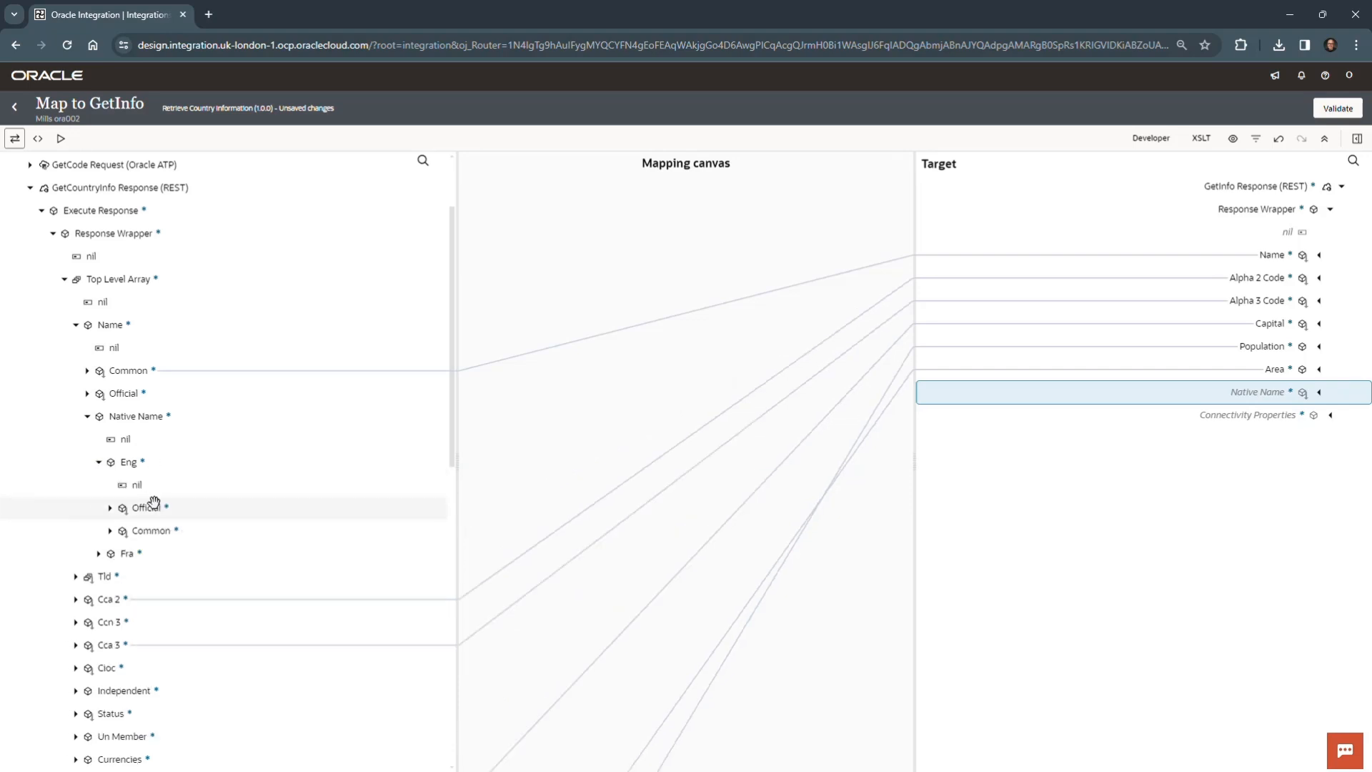
click(156, 507)
drag(172, 507, 929, 485)
drag(1141, 440, 1217, 392)
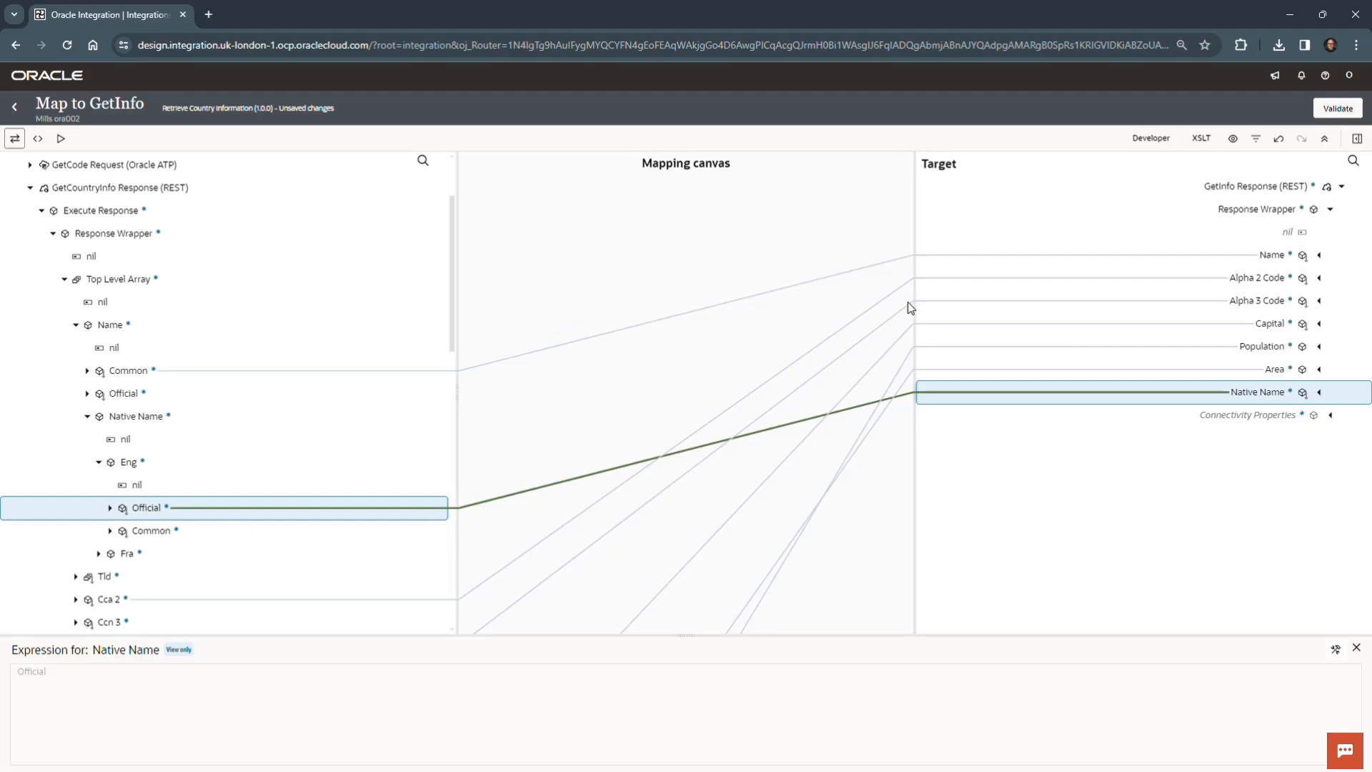
- Filter the mapper's source fields to Mapped only
click(1258, 140)
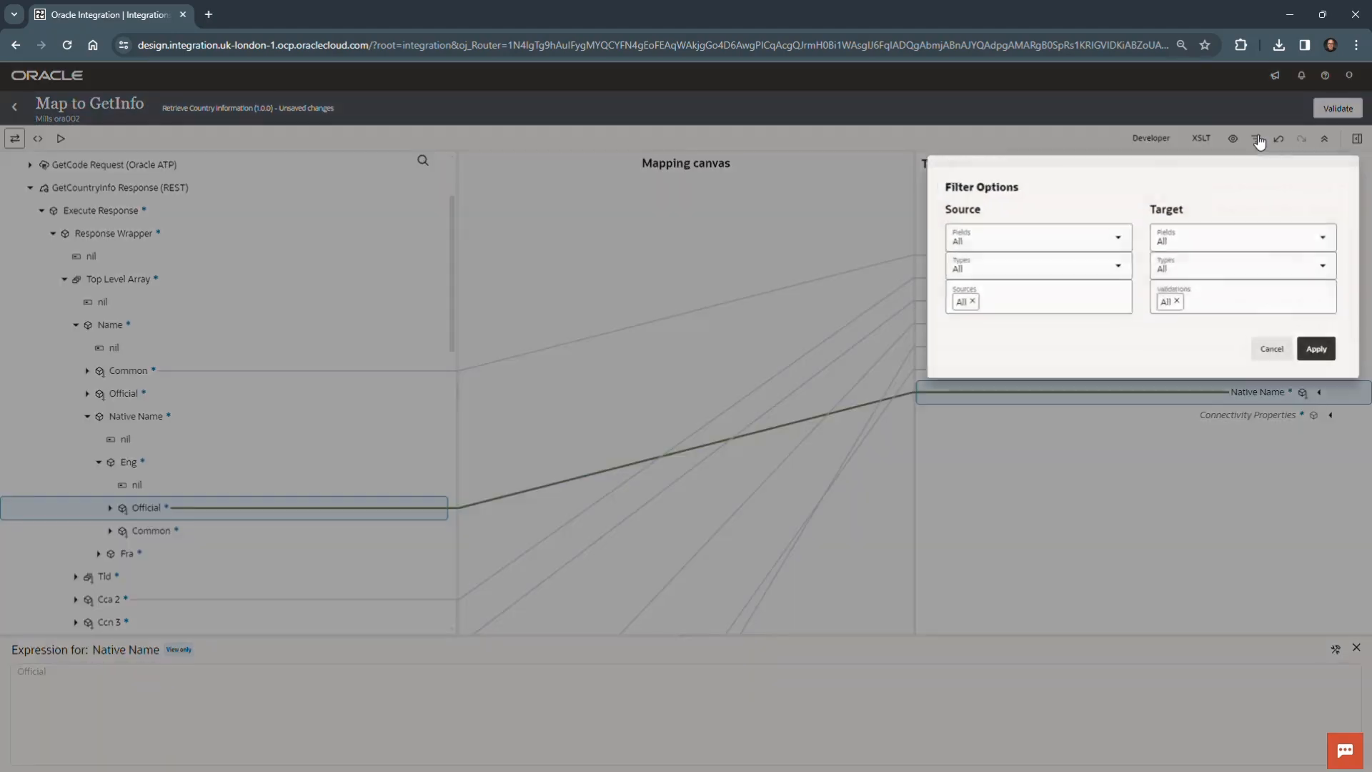
click(1119, 238)
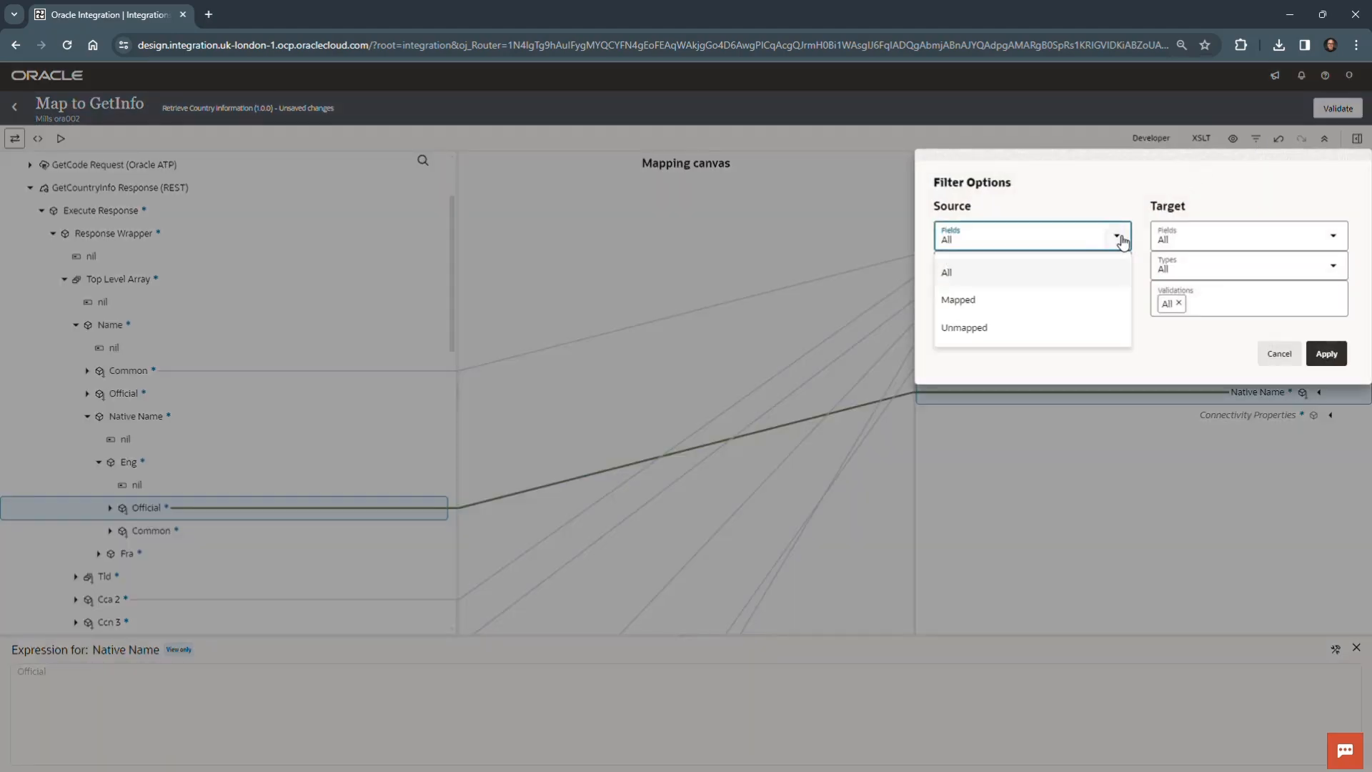
click(986, 302)
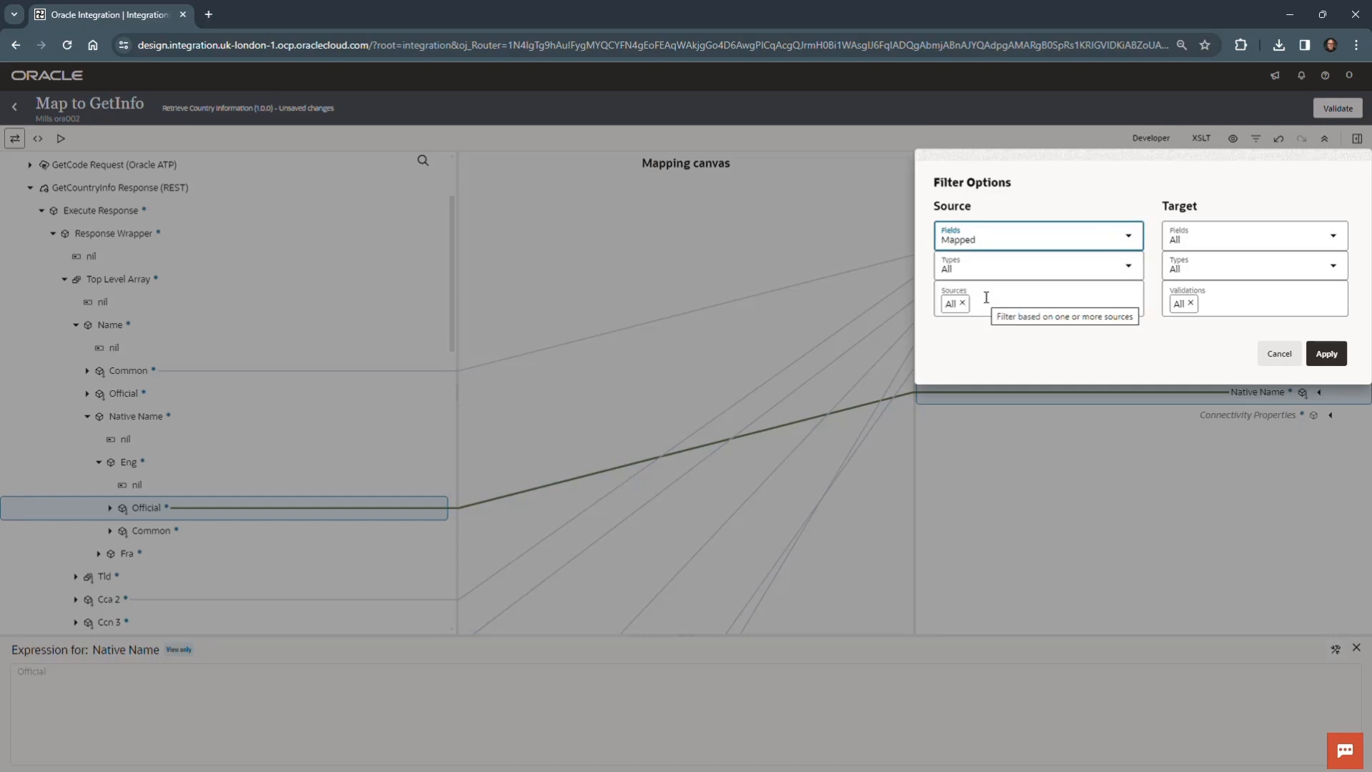
click(1323, 353)
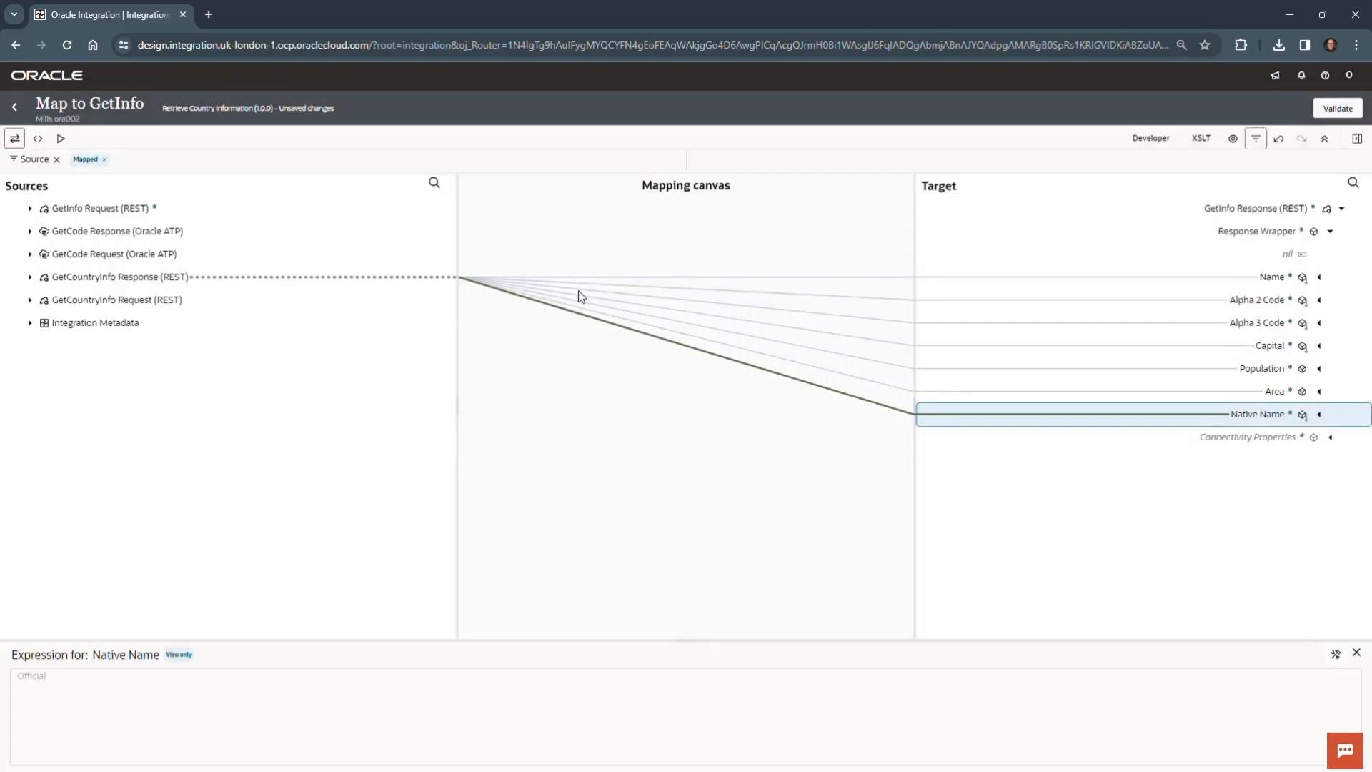
- Expand the filtered GetCountryInfo Response through Top Level Array and Name down to Native Name > Eng to review all mapped source fields
click(29, 279)
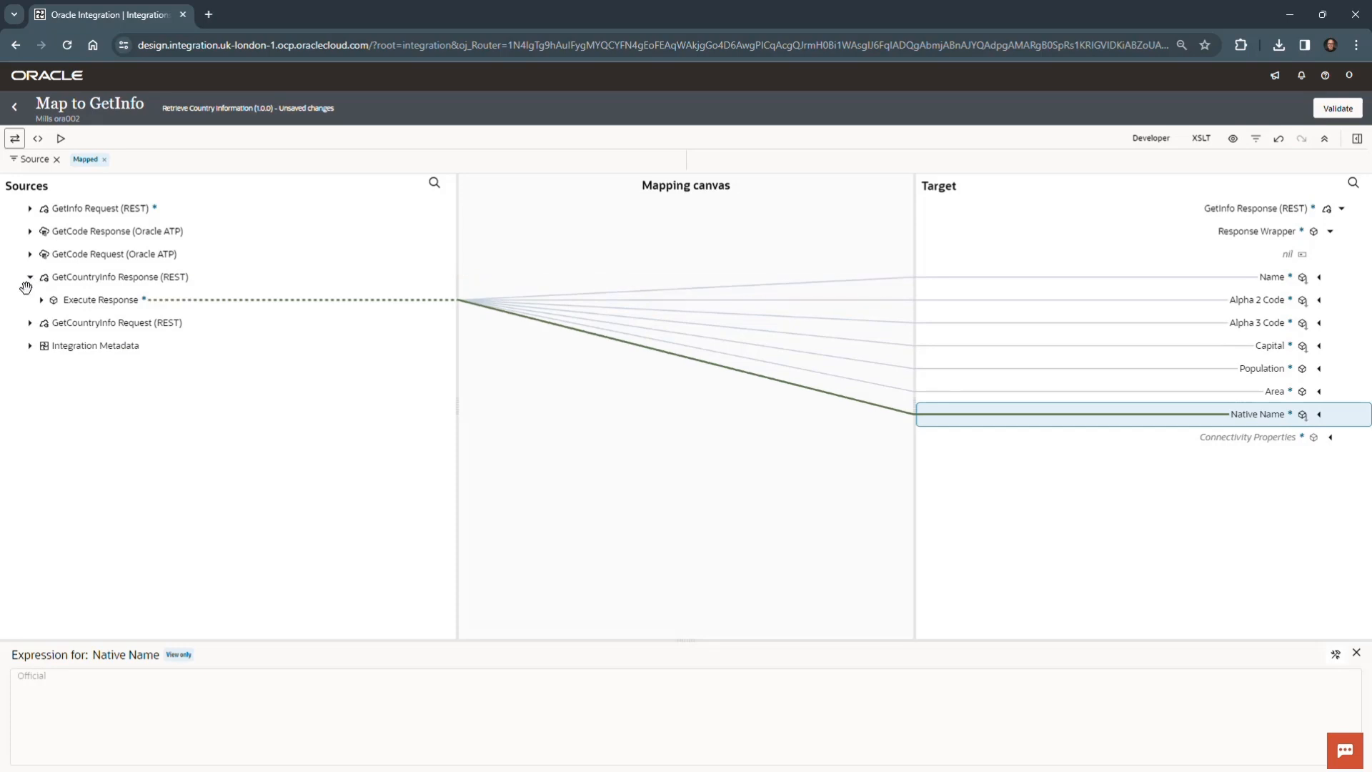
click(41, 308)
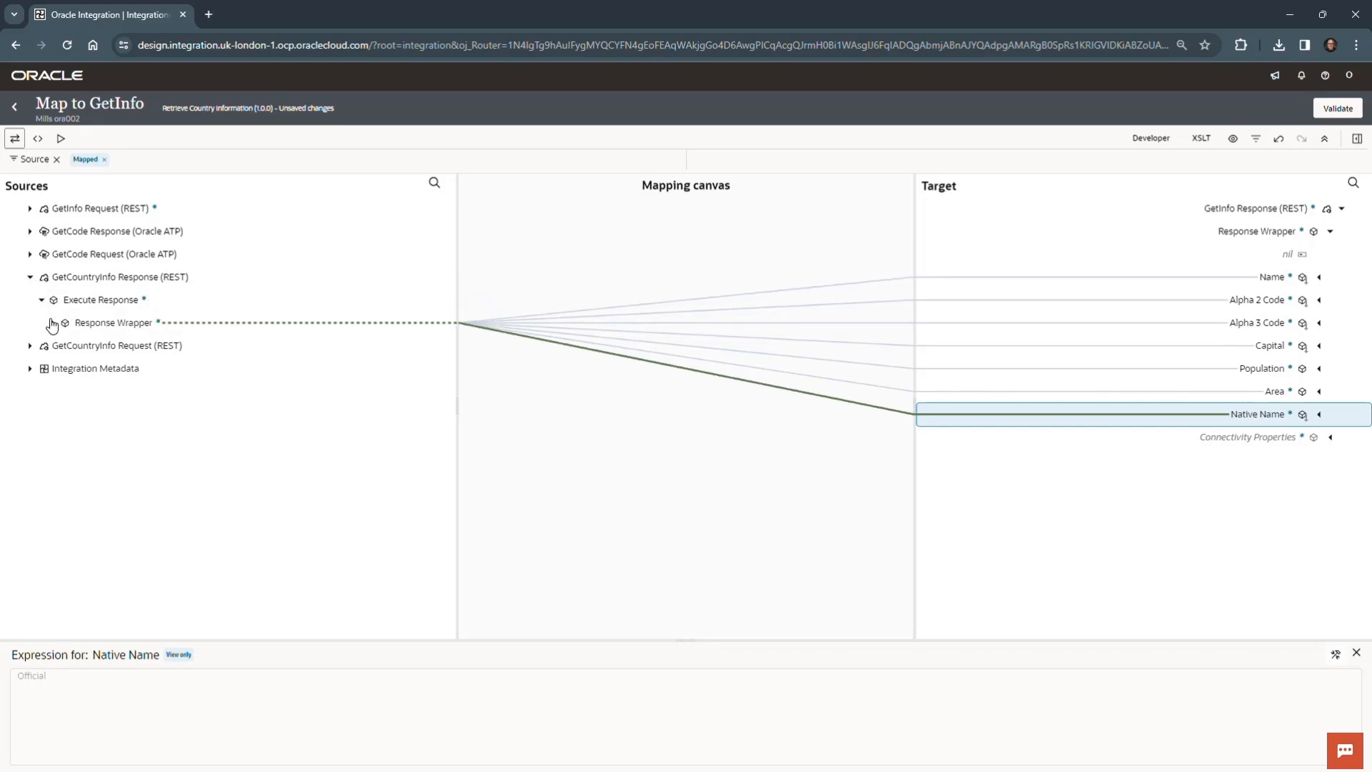
click(53, 322)
click(64, 347)
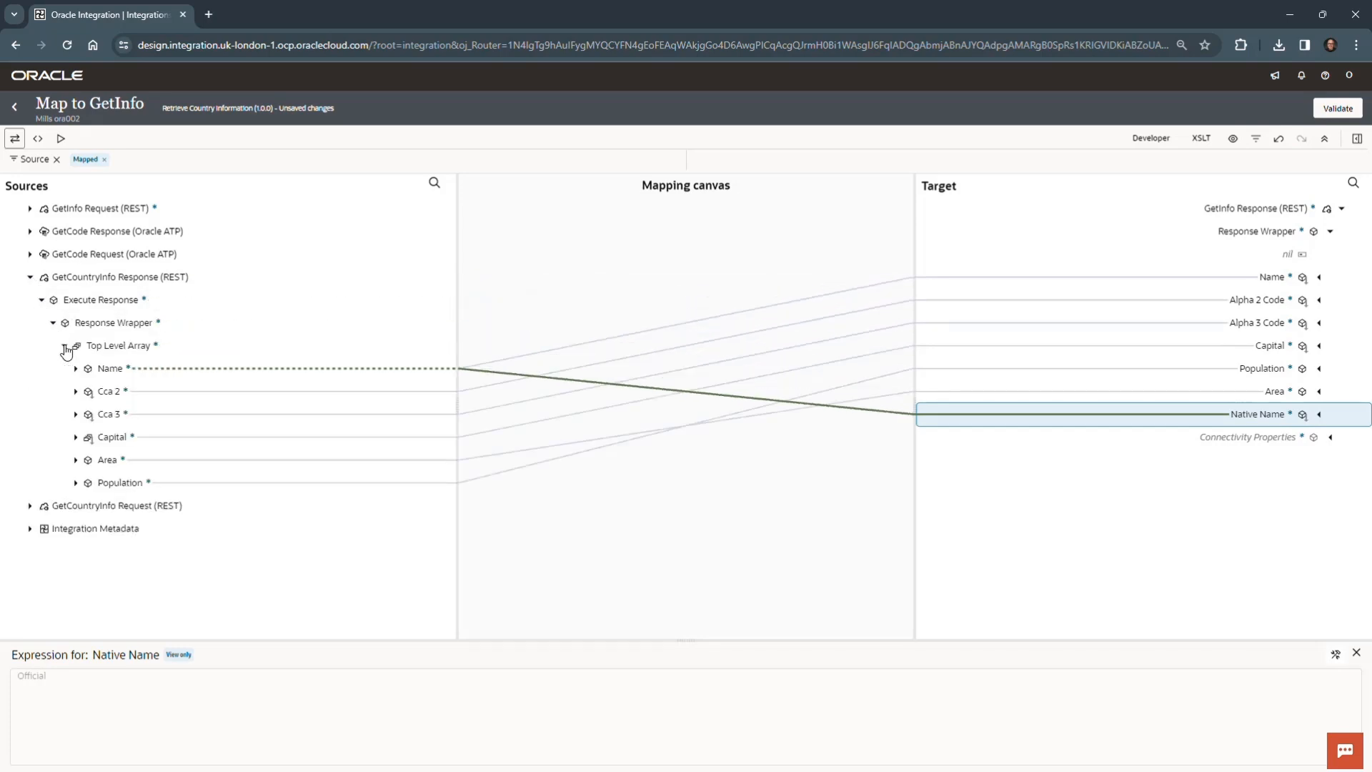
click(75, 369)
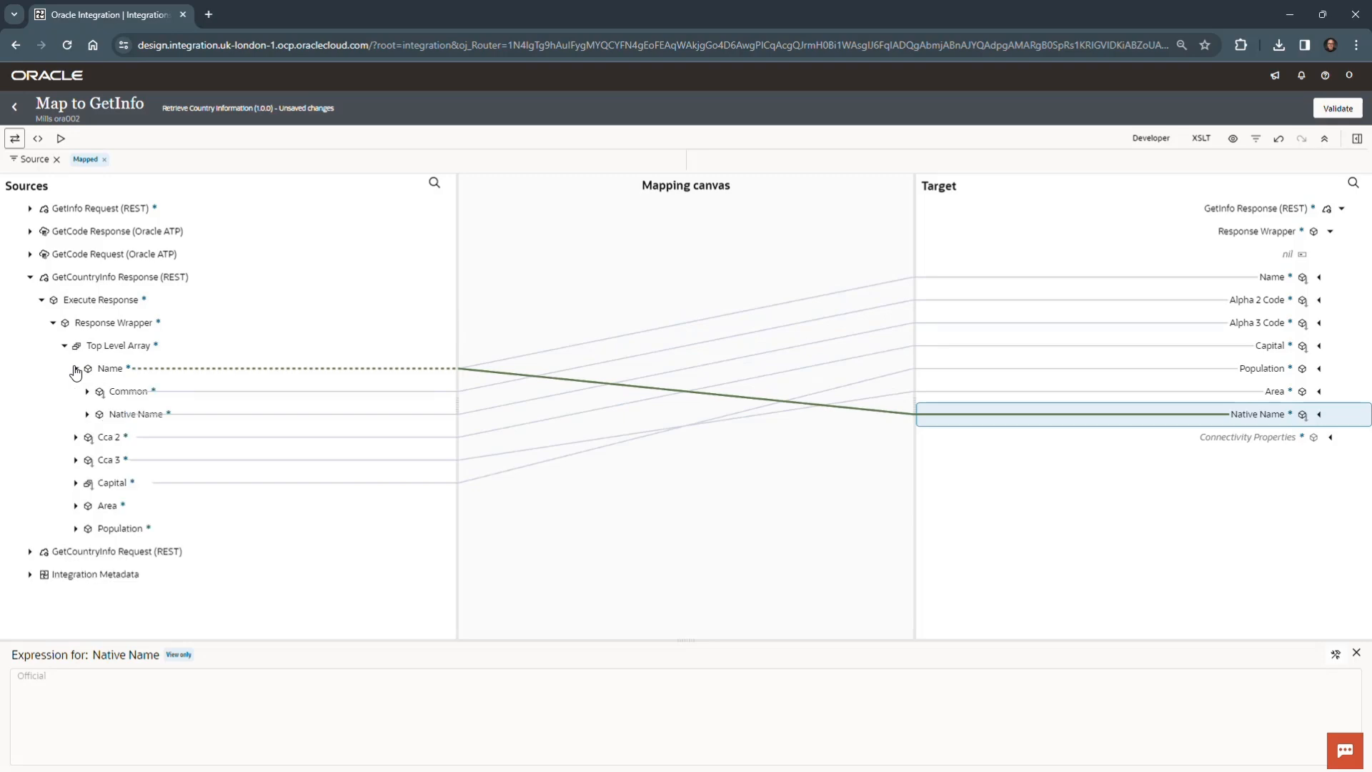
click(87, 414)
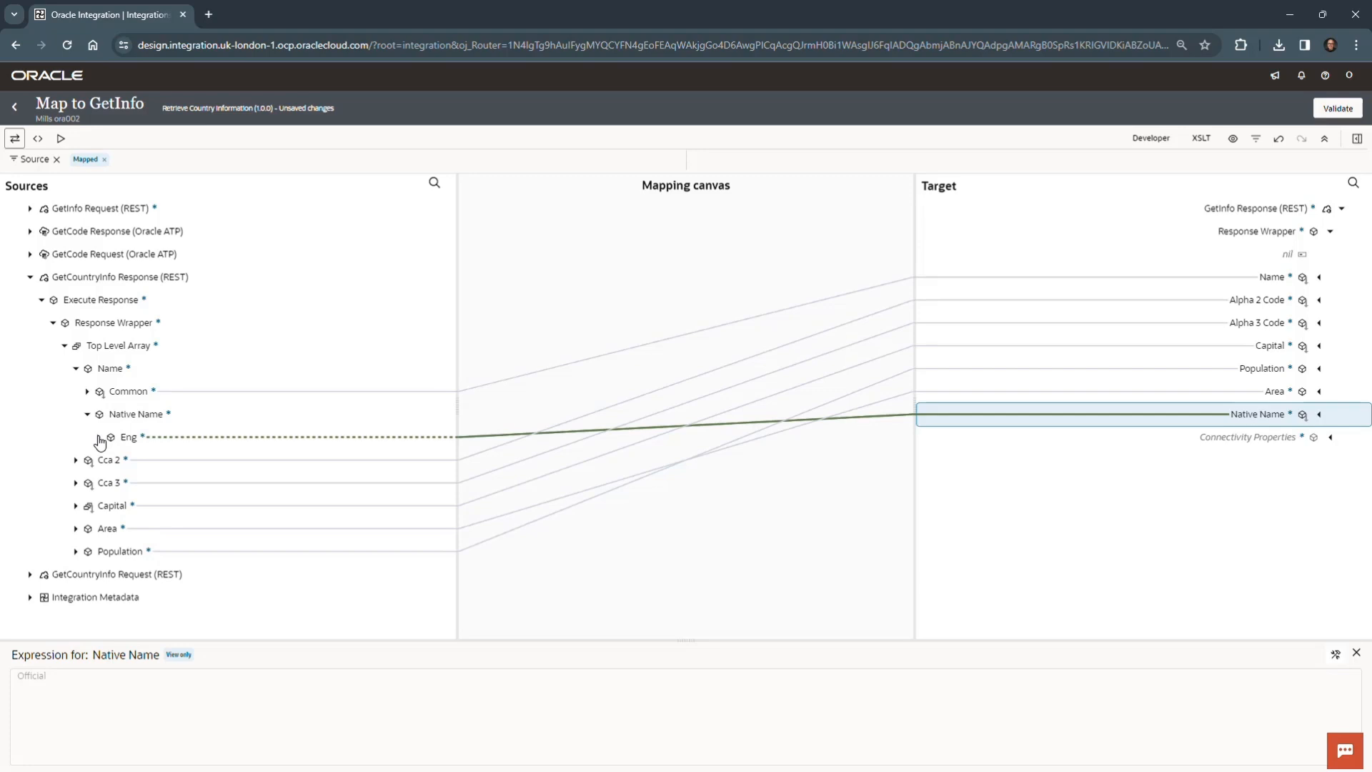
click(98, 437)
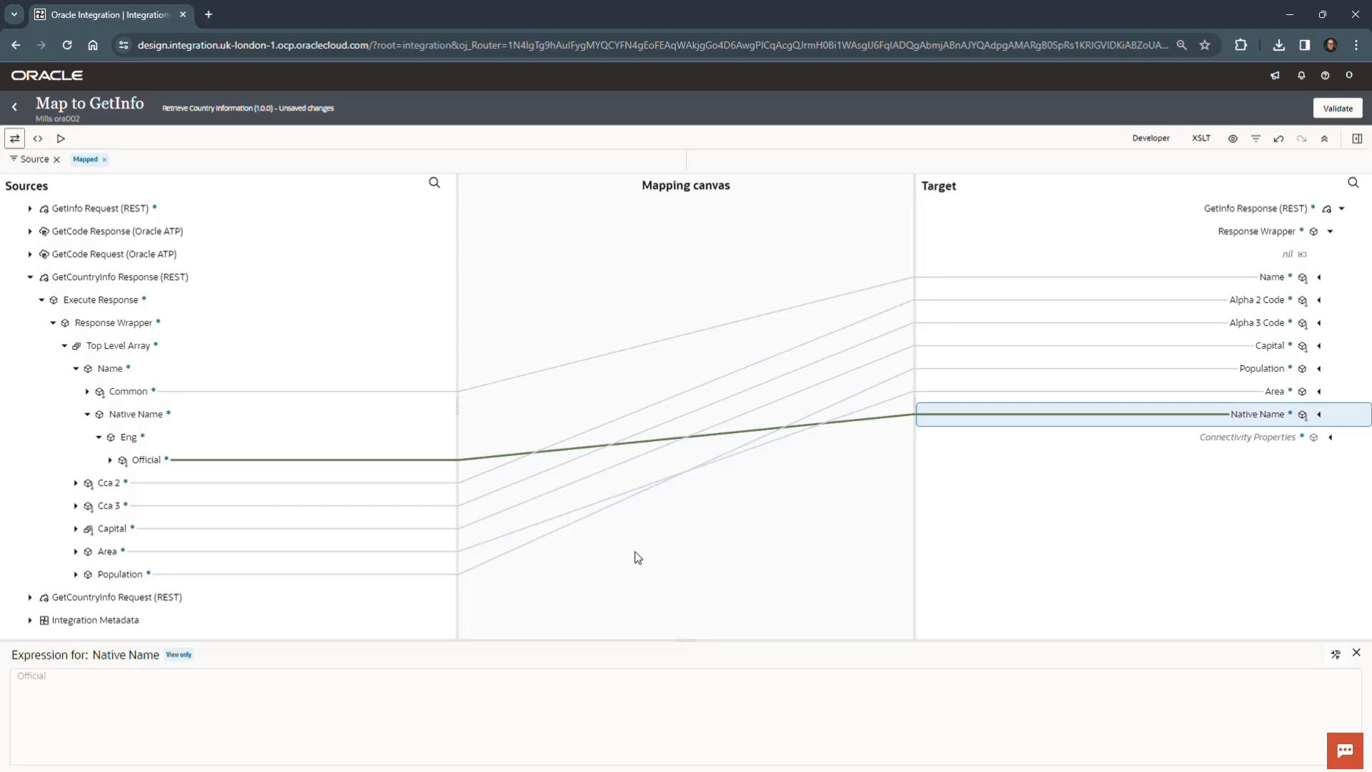
- Inspect the full mapping expressions of the target Population and Name in developer view
click(1124, 371)
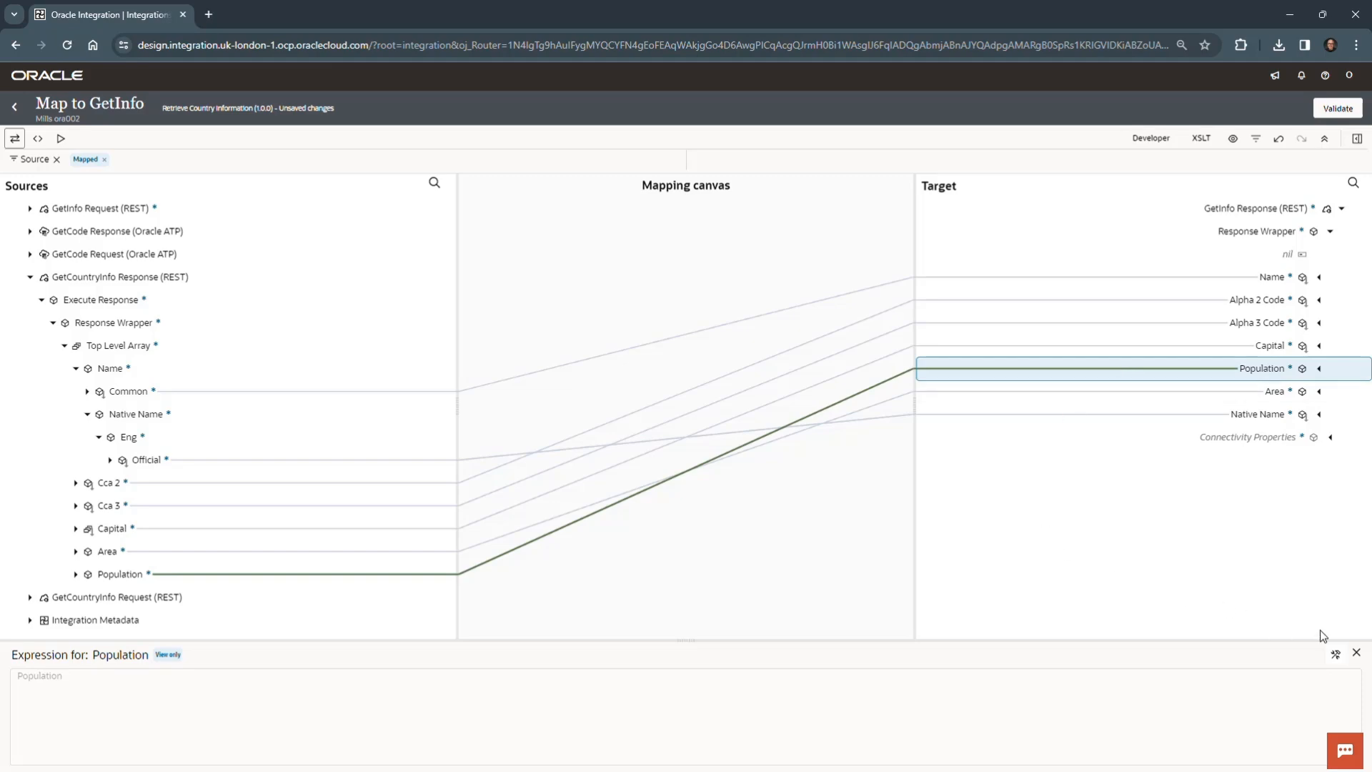
click(1336, 655)
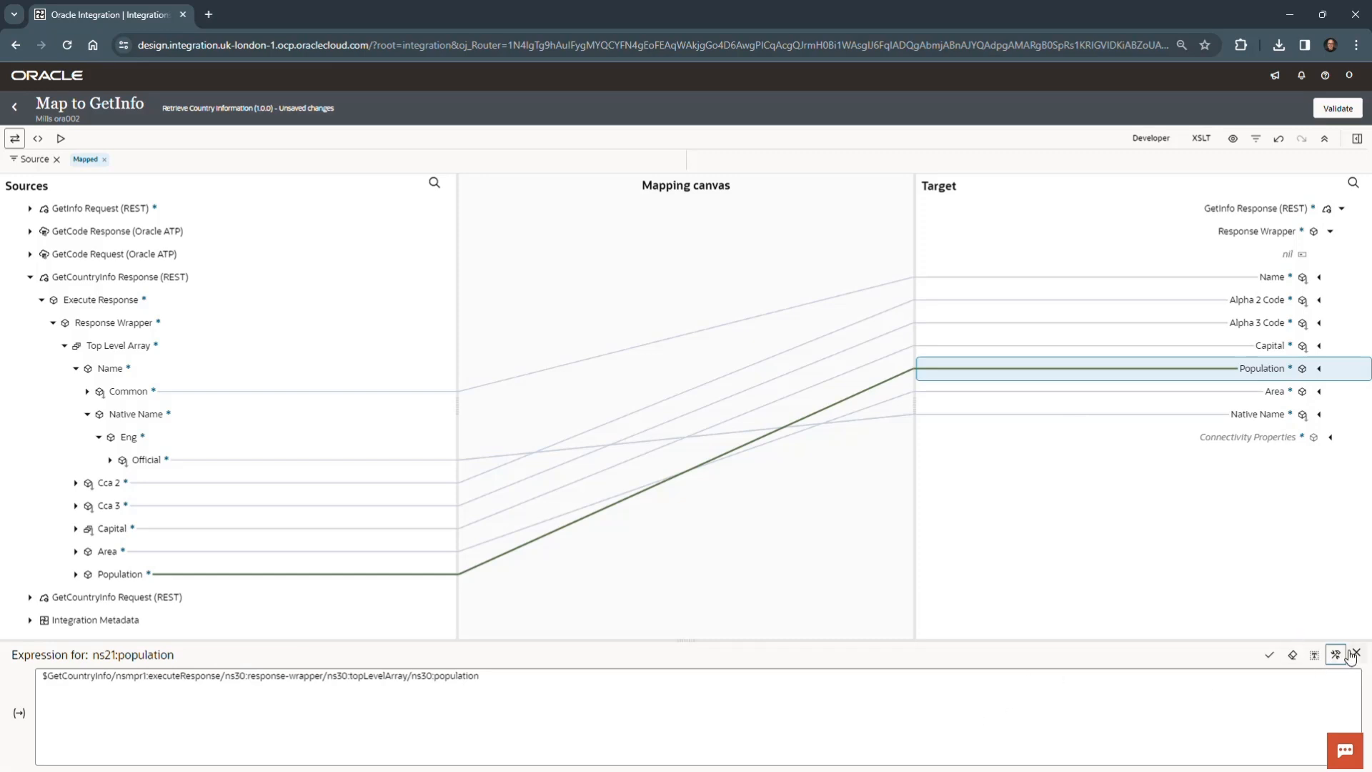
drag(39, 674, 545, 684)
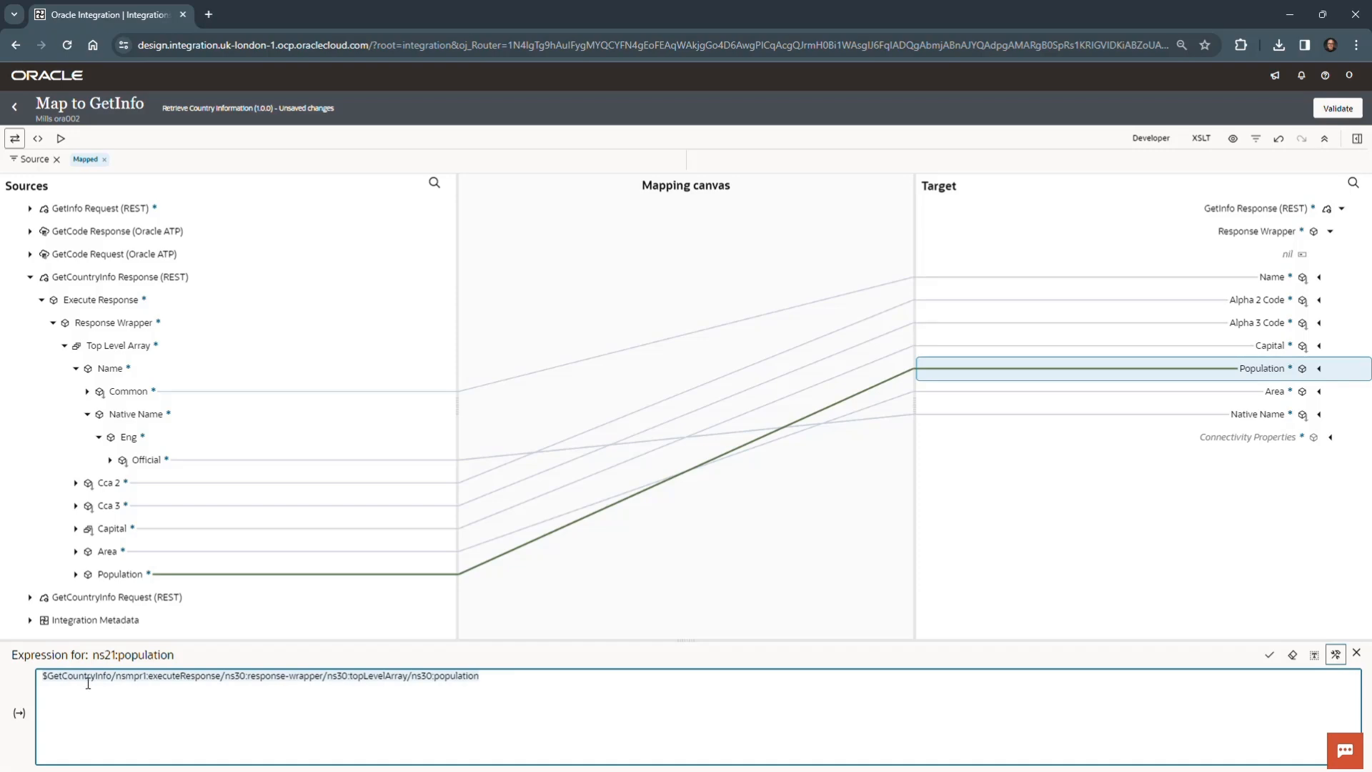
click(1357, 652)
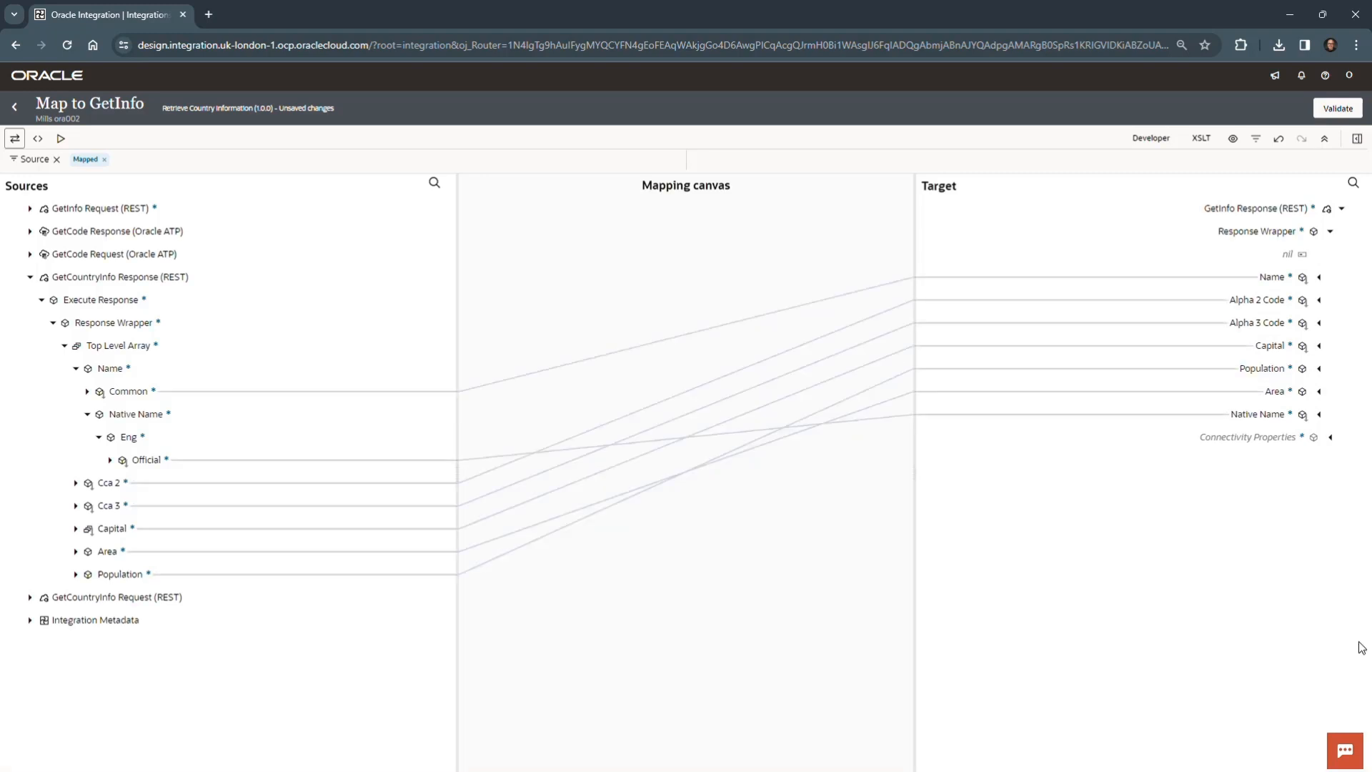
click(1140, 278)
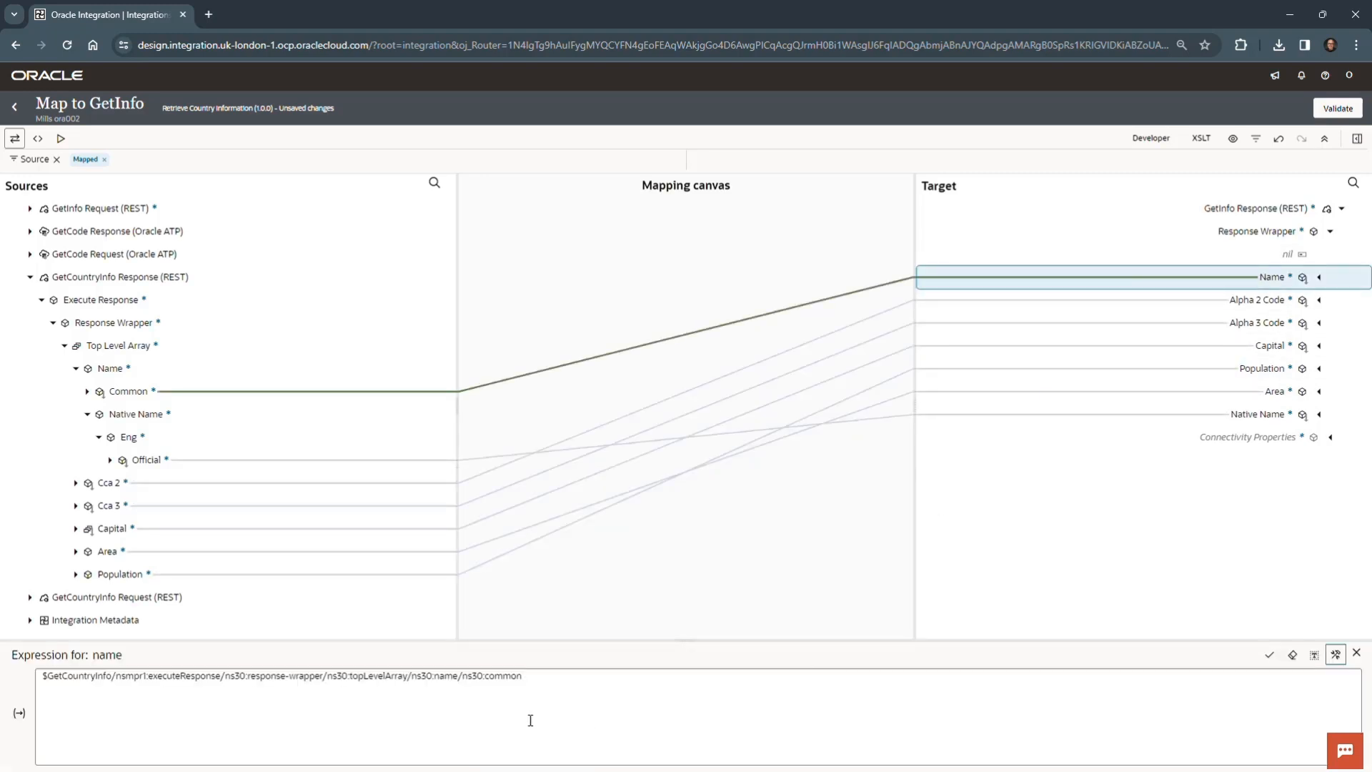
- Validate the GetInfo mapping and return to the integration flow
click(1352, 111)
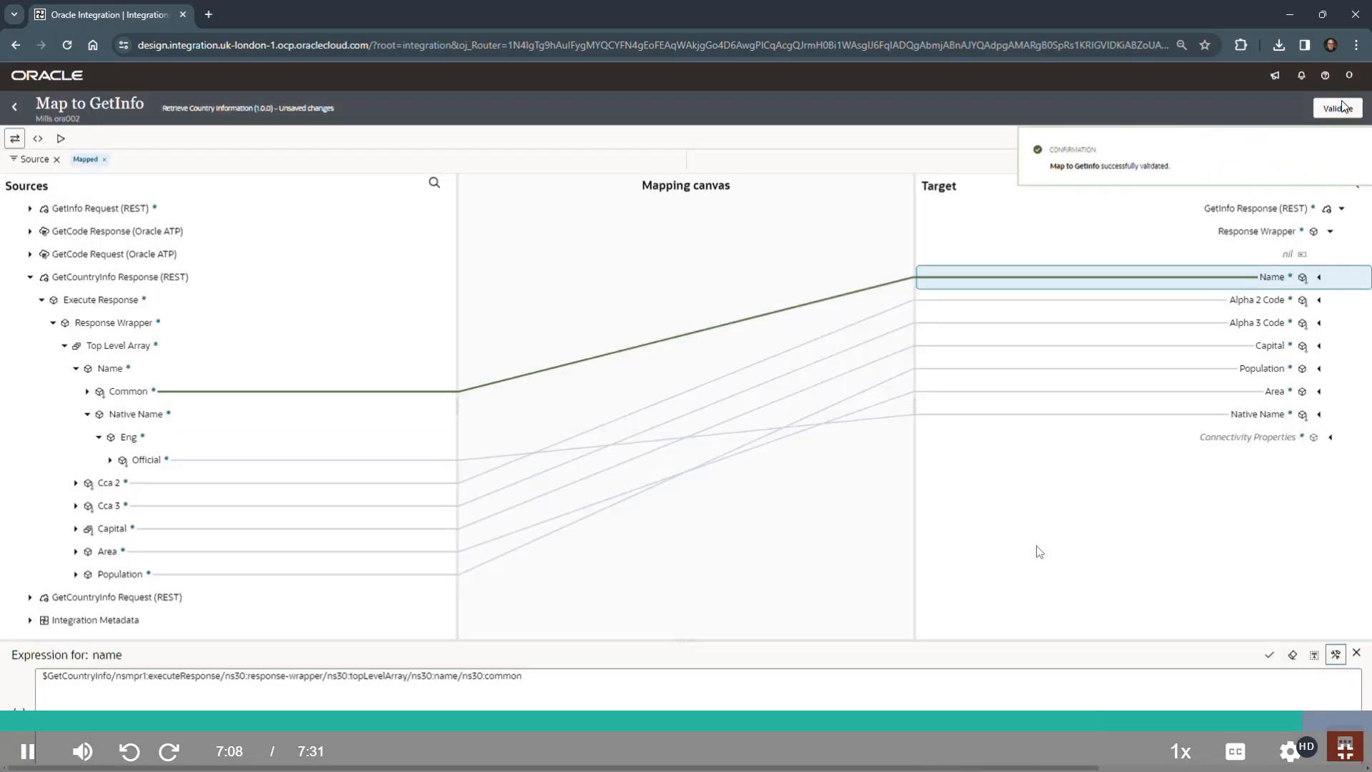
click(1348, 149)
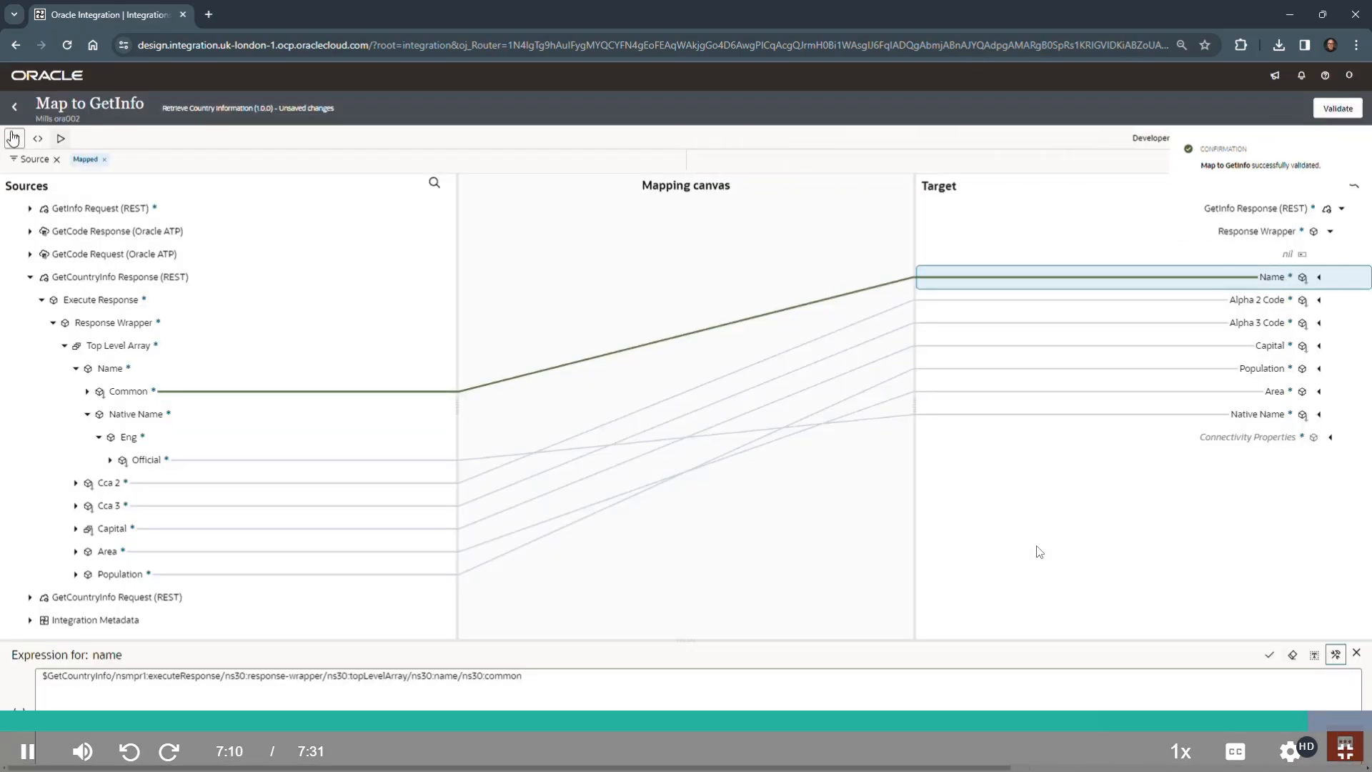
click(14, 106)
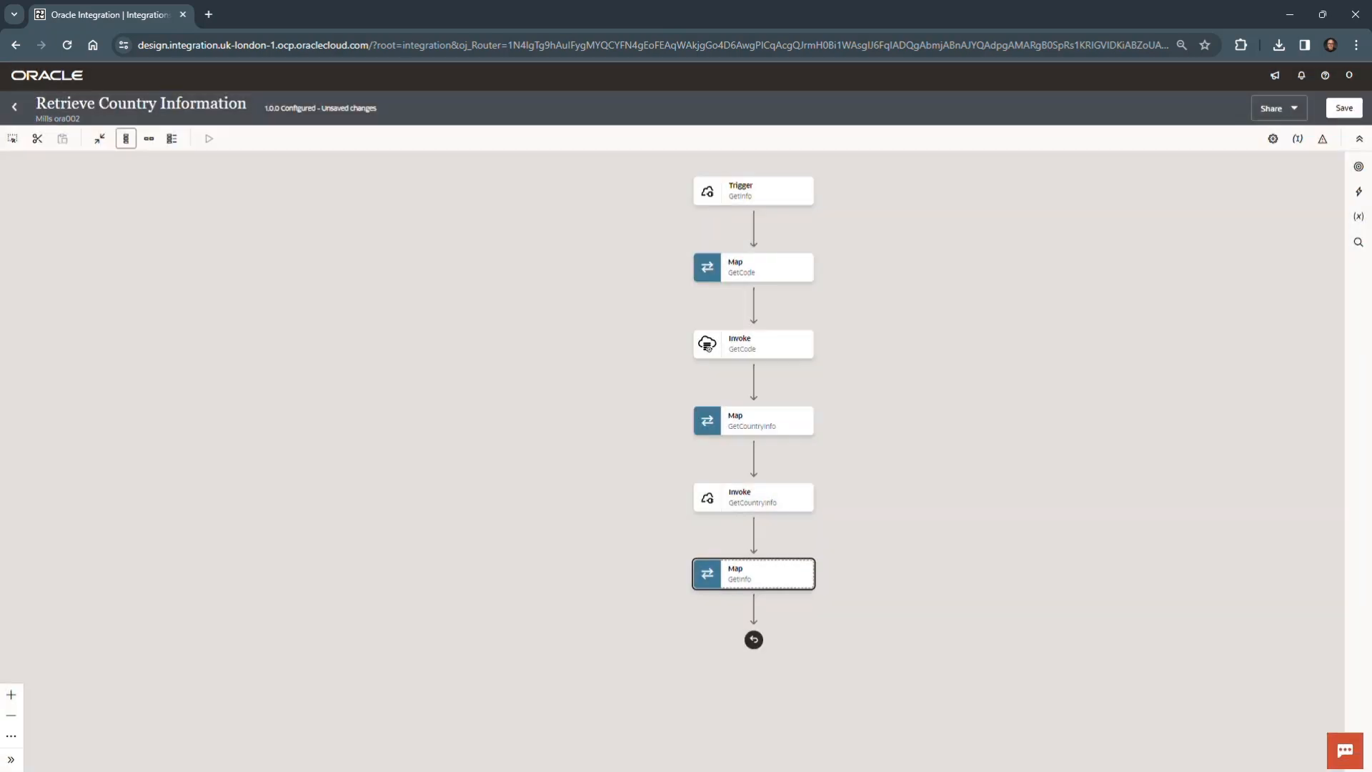
- Save the Retrieve Country Information integration and leave the integration editor
click(1344, 108)
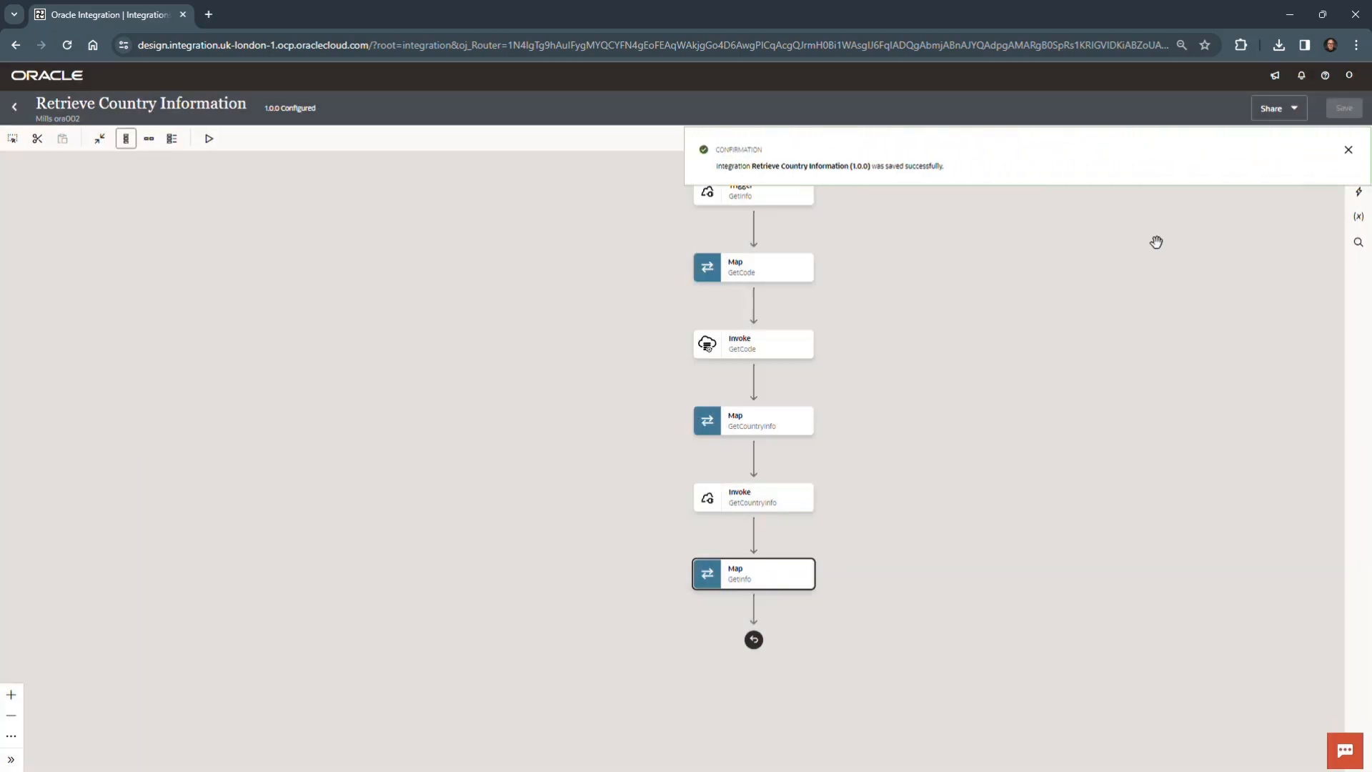
click(1347, 150)
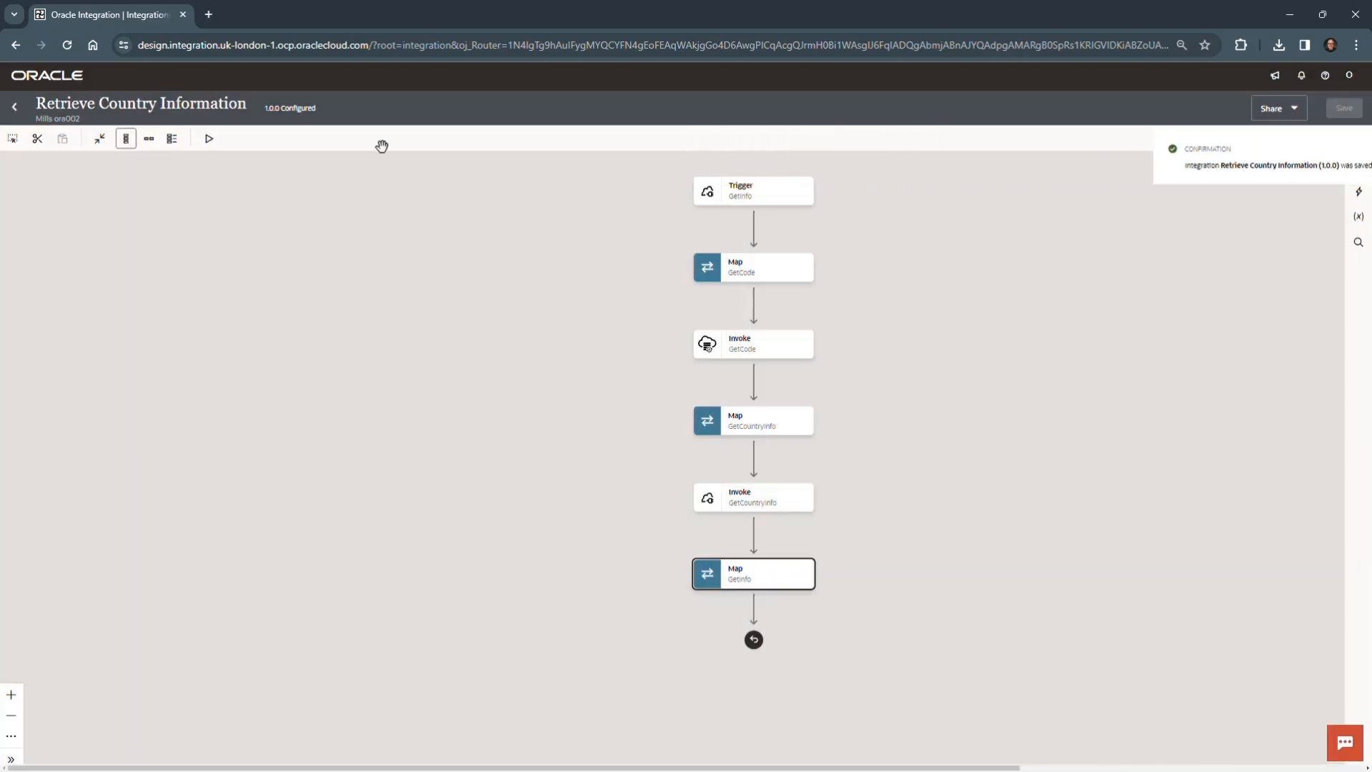
click(14, 109)
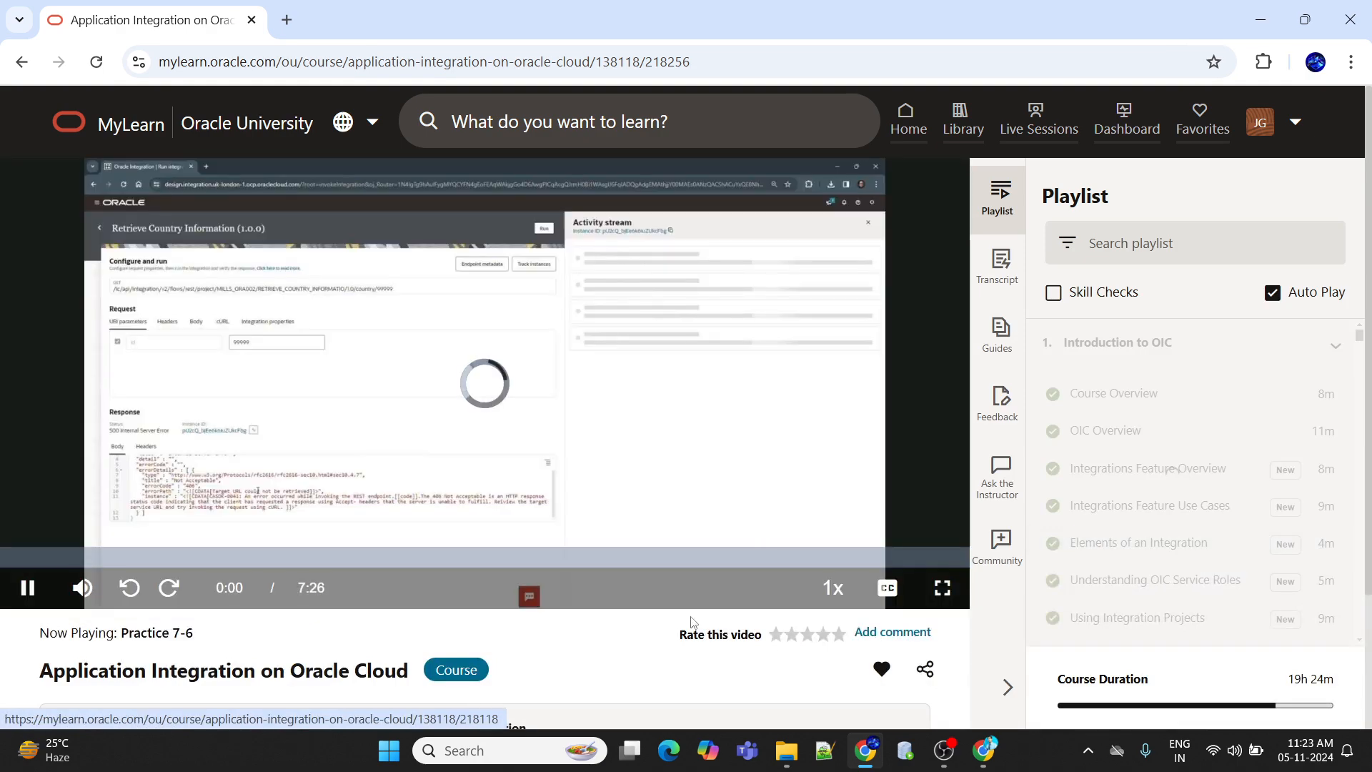
click(947, 596)
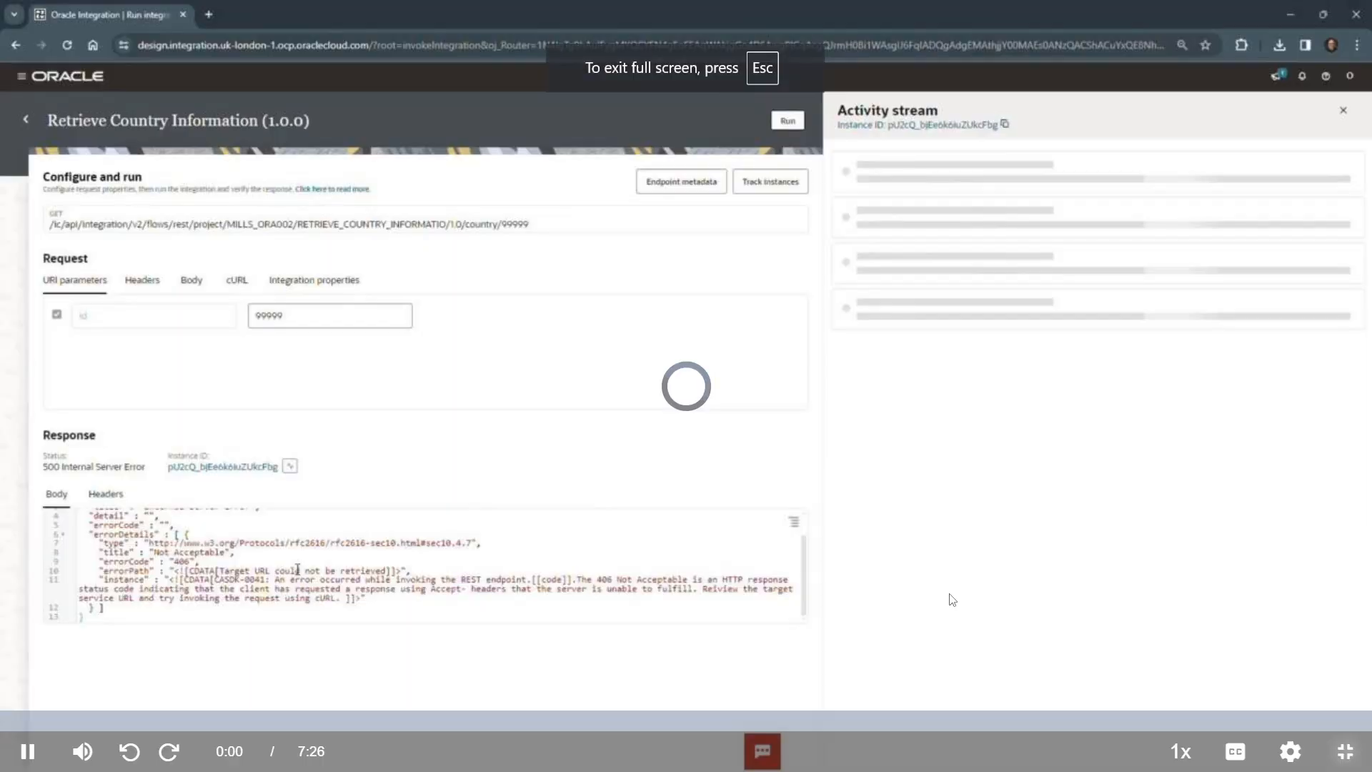
click(1288, 751)
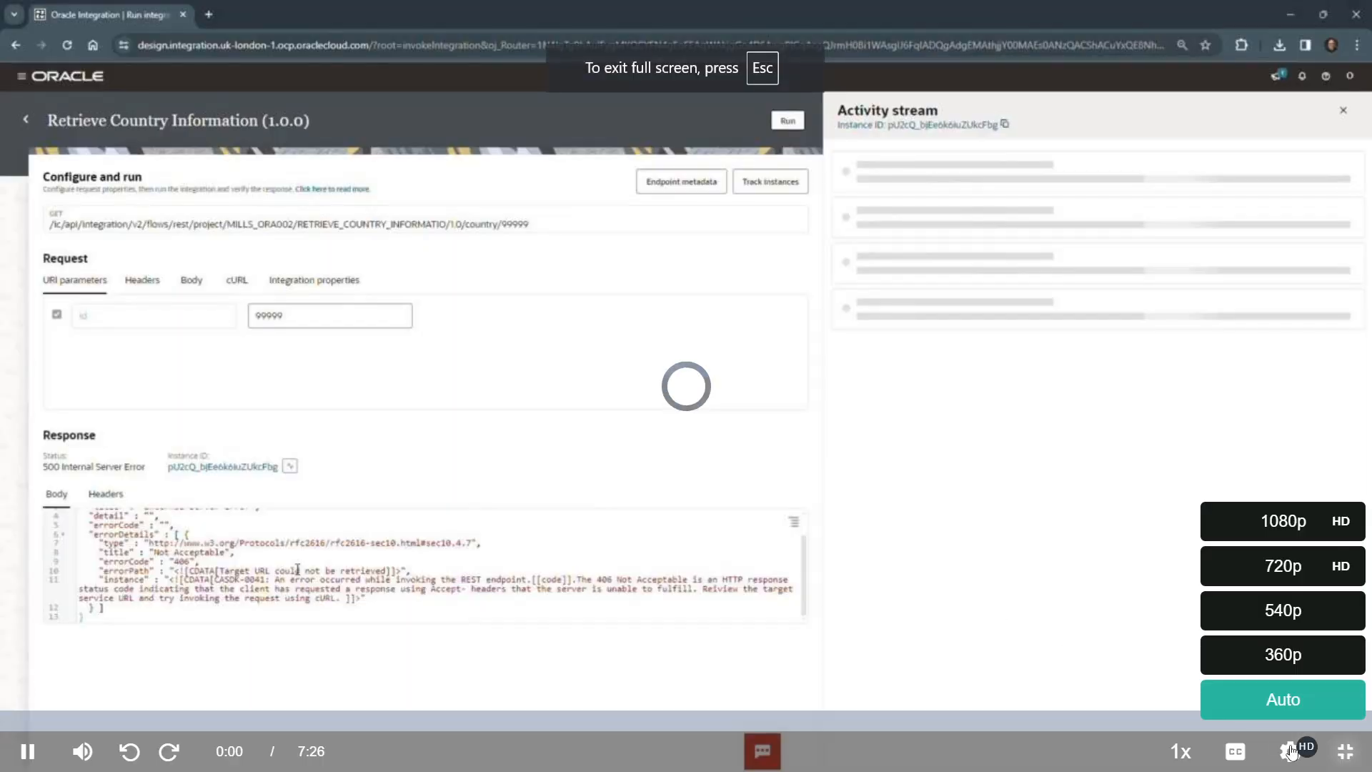
click(1275, 520)
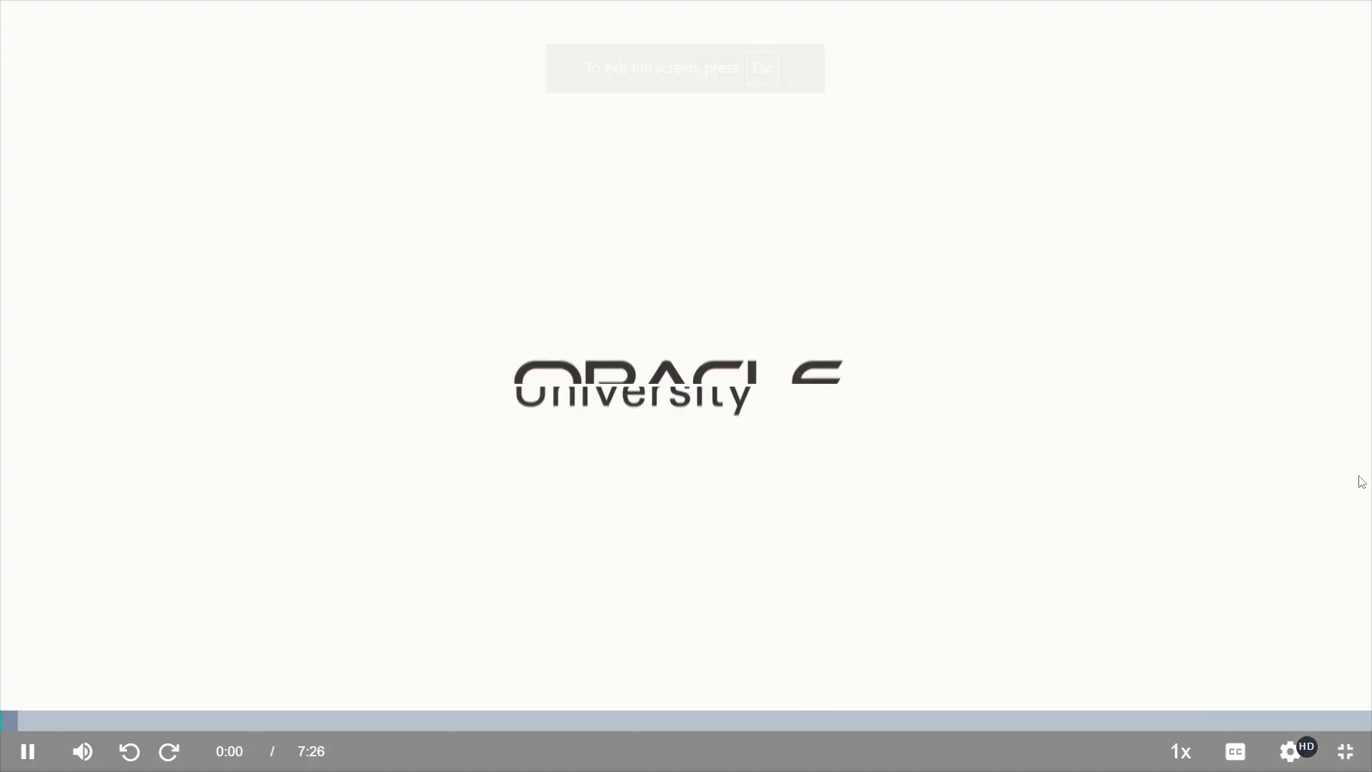
mouse_move(1286, 752)
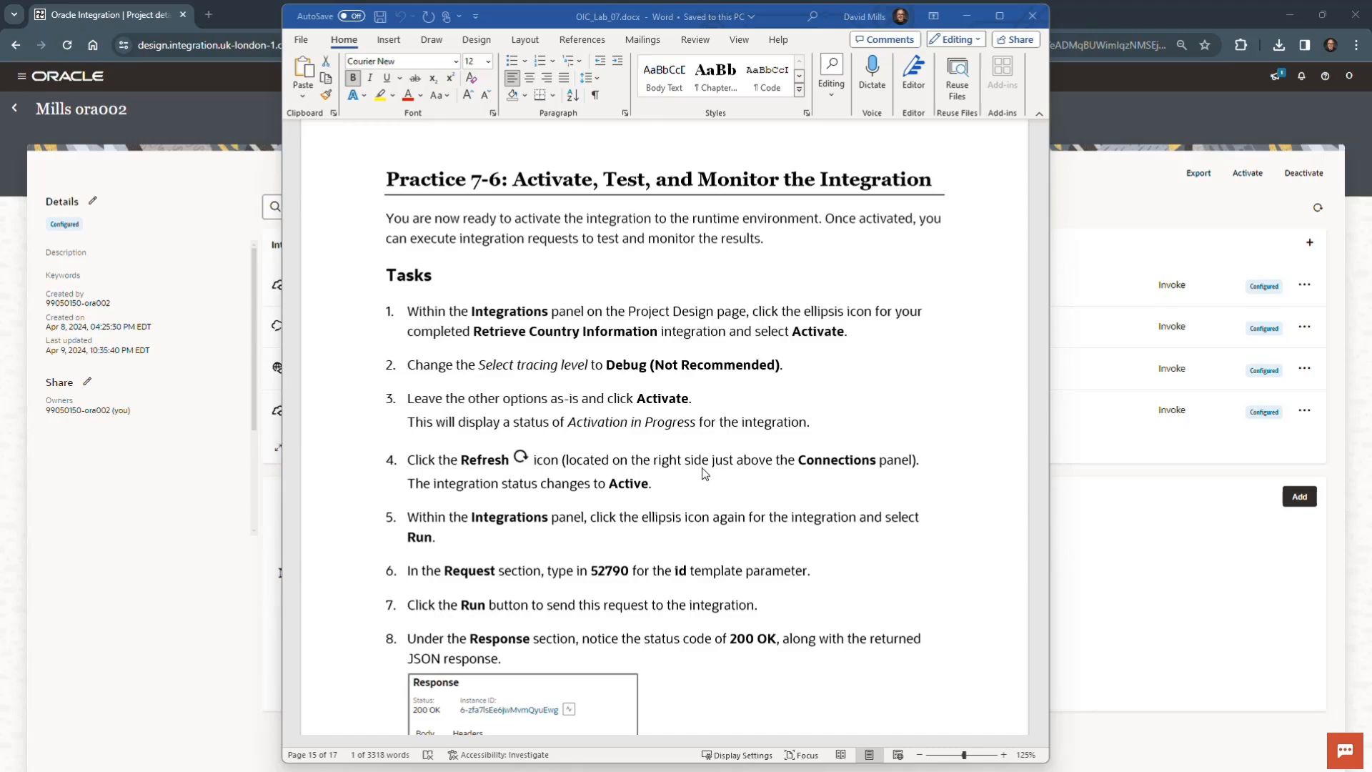
- Activate the Retrieve Country Information integration with the Debug (Not recommended) tracing level and refresh its status
scroll(736, 376, down, 3)
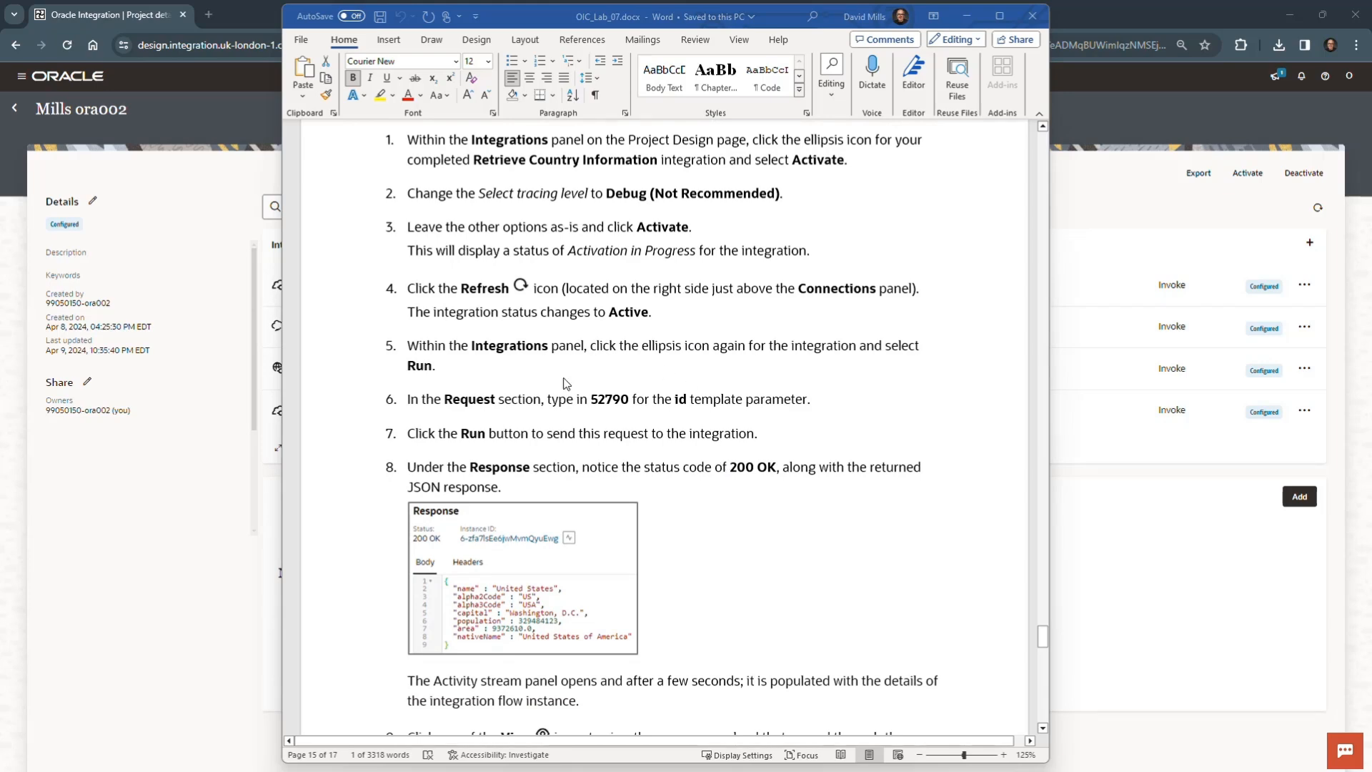
scroll(790, 497, up, 3)
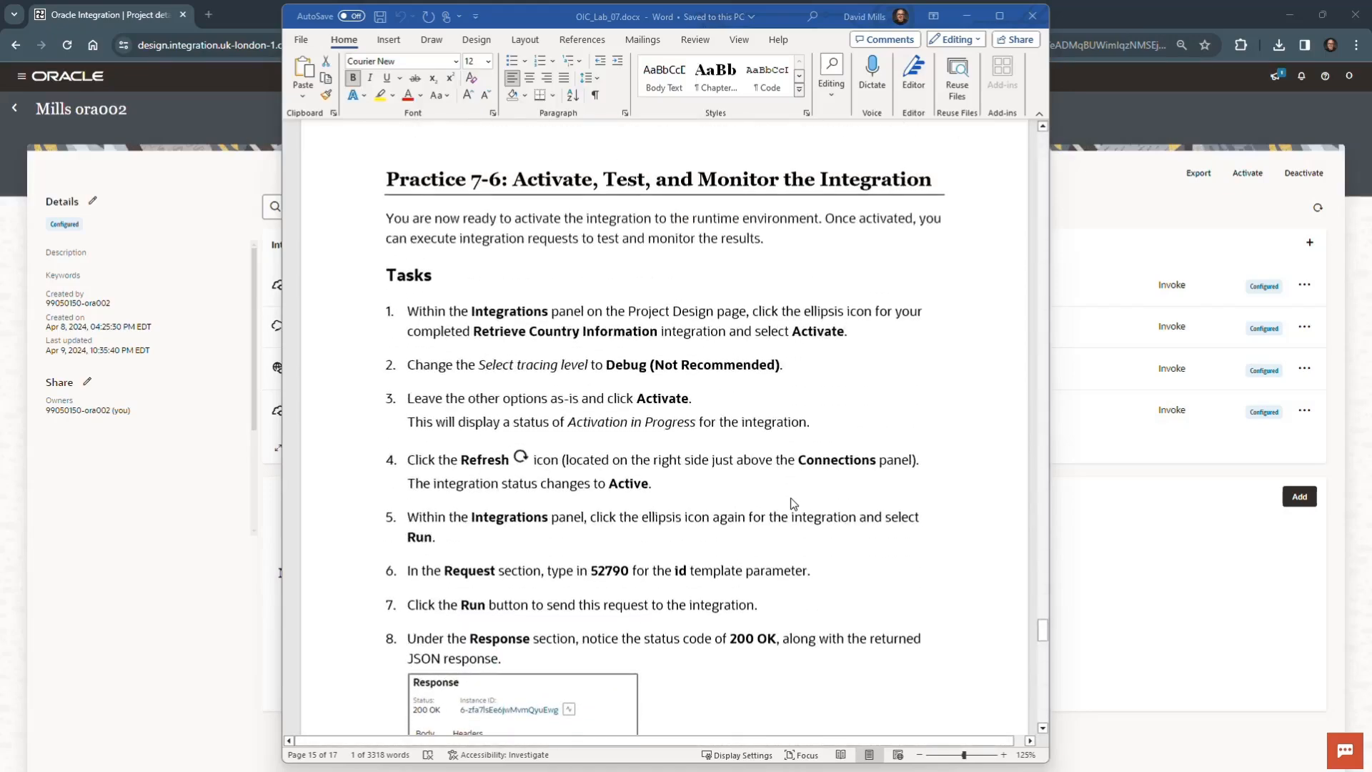
drag(784, 24, 0, 572)
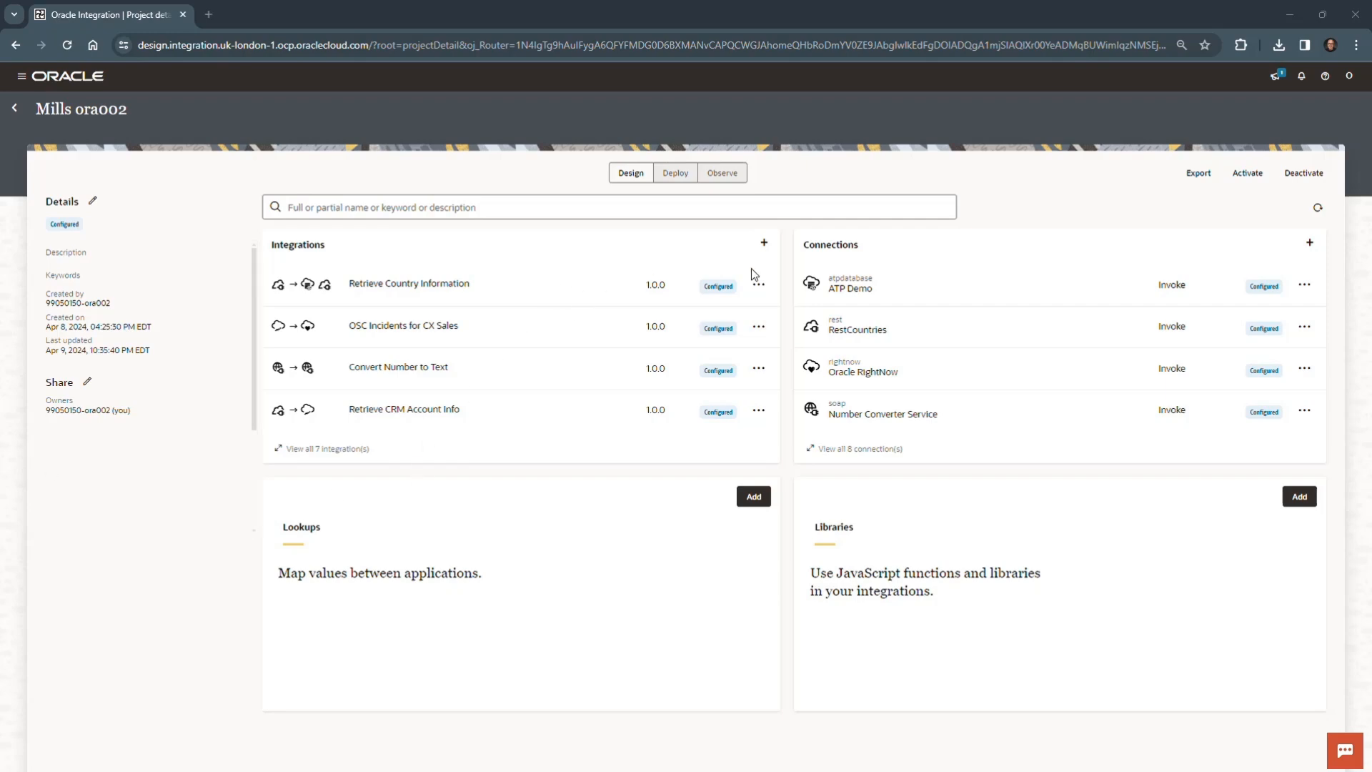
click(759, 286)
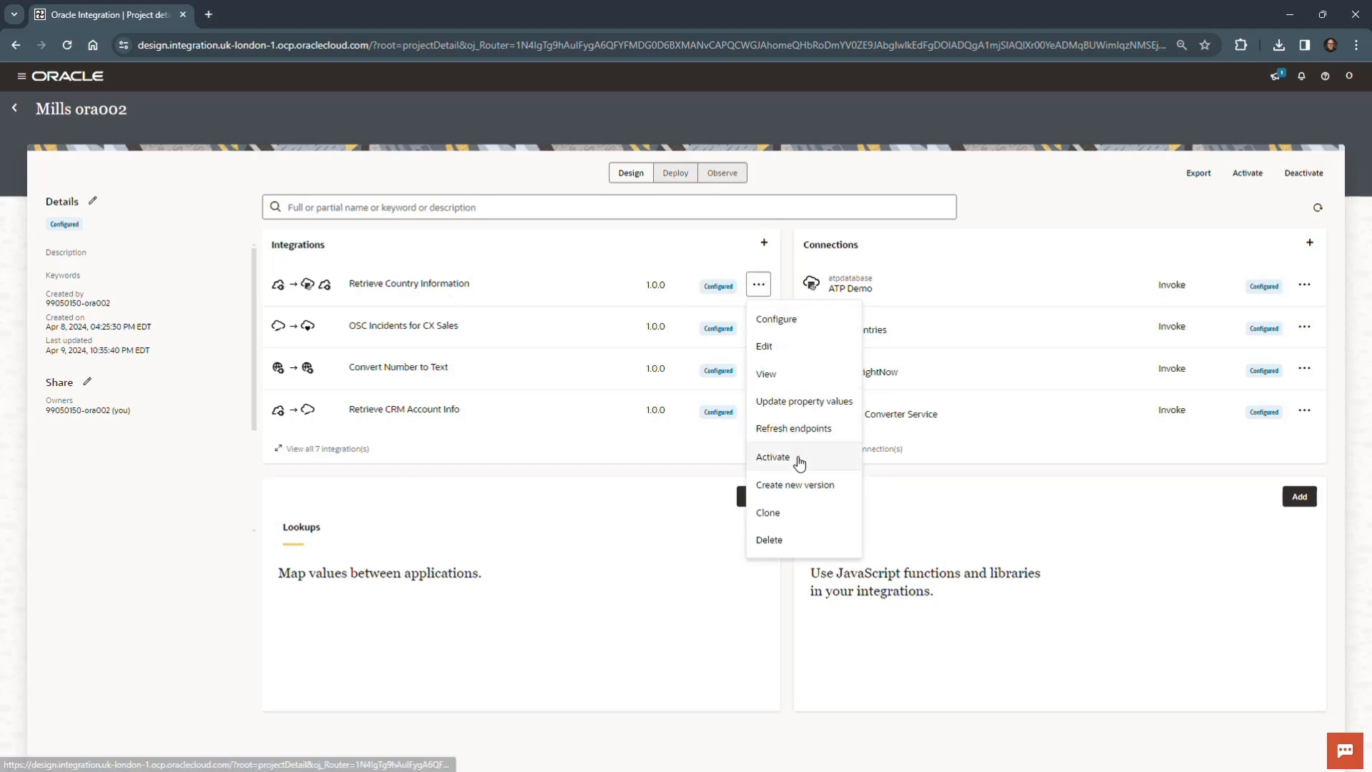
click(799, 458)
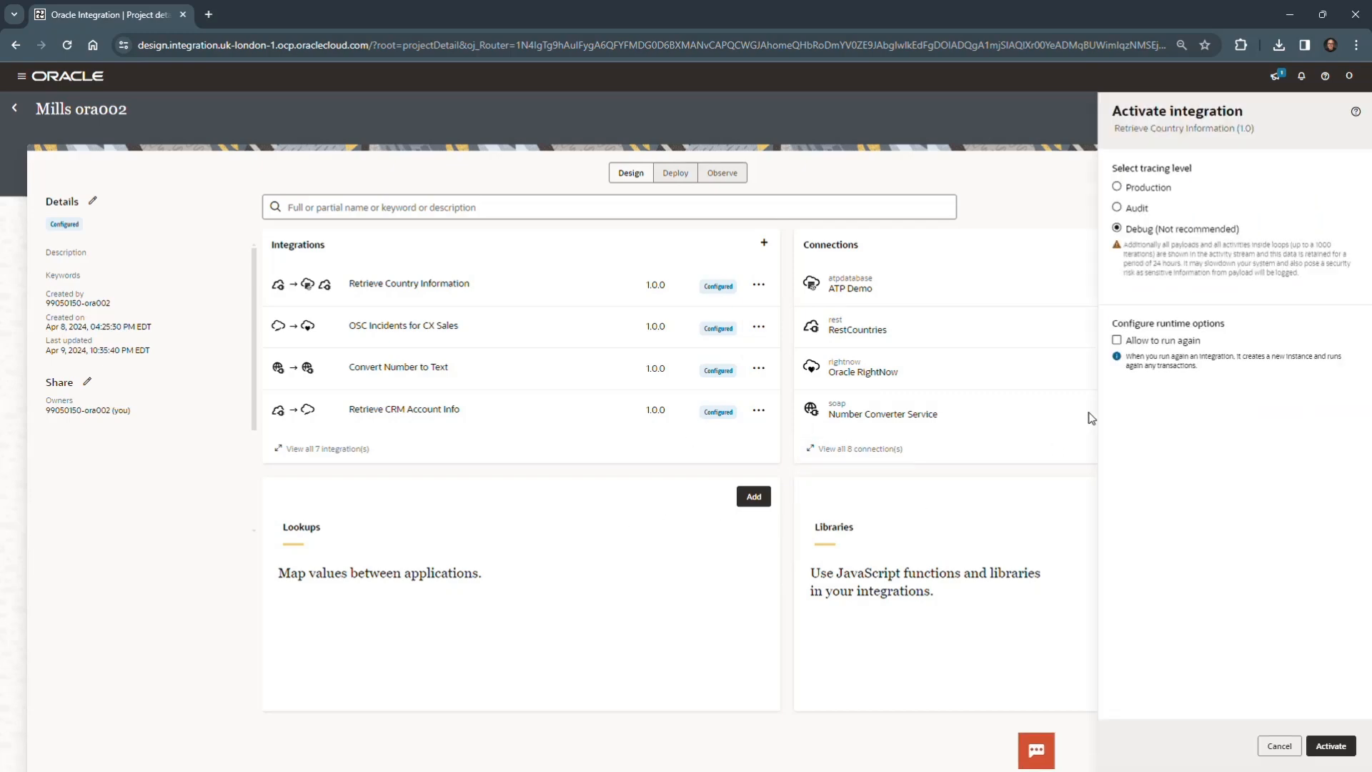
click(1329, 745)
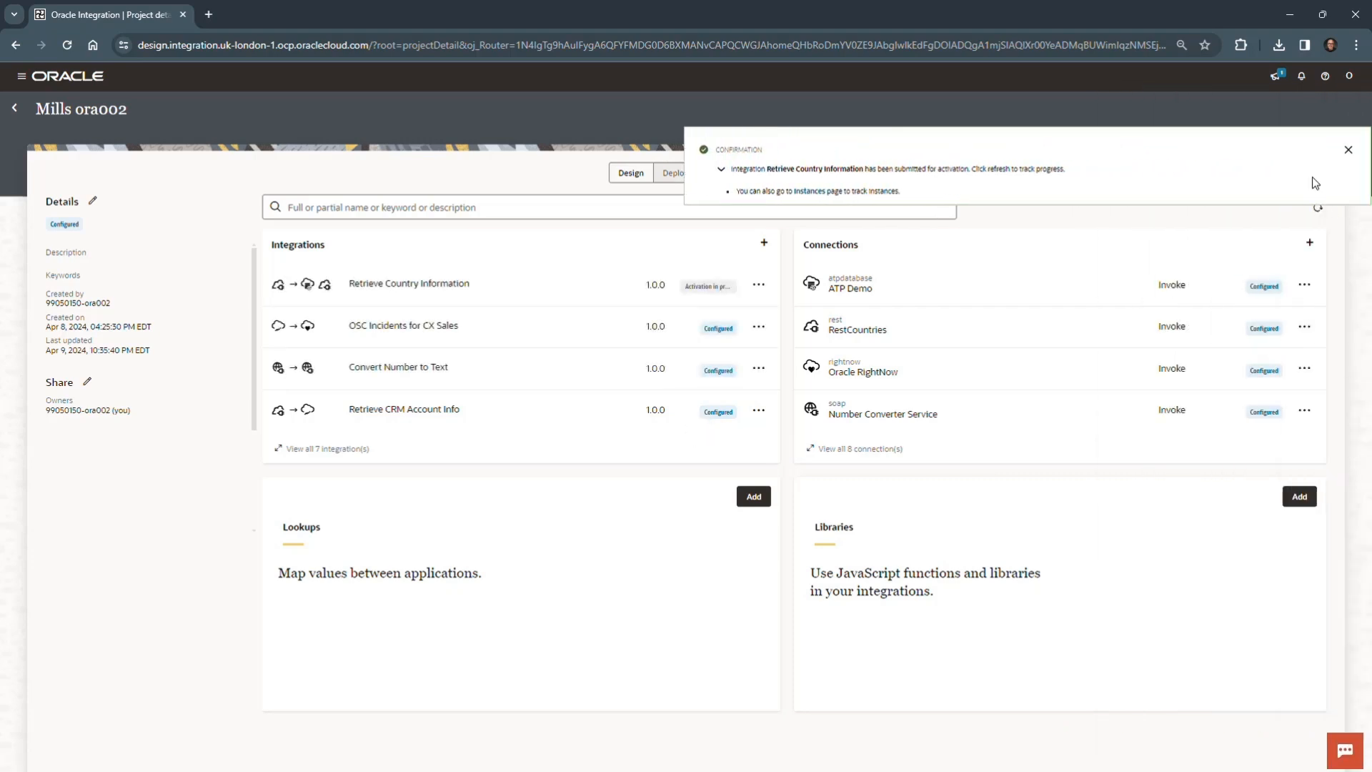
click(1352, 150)
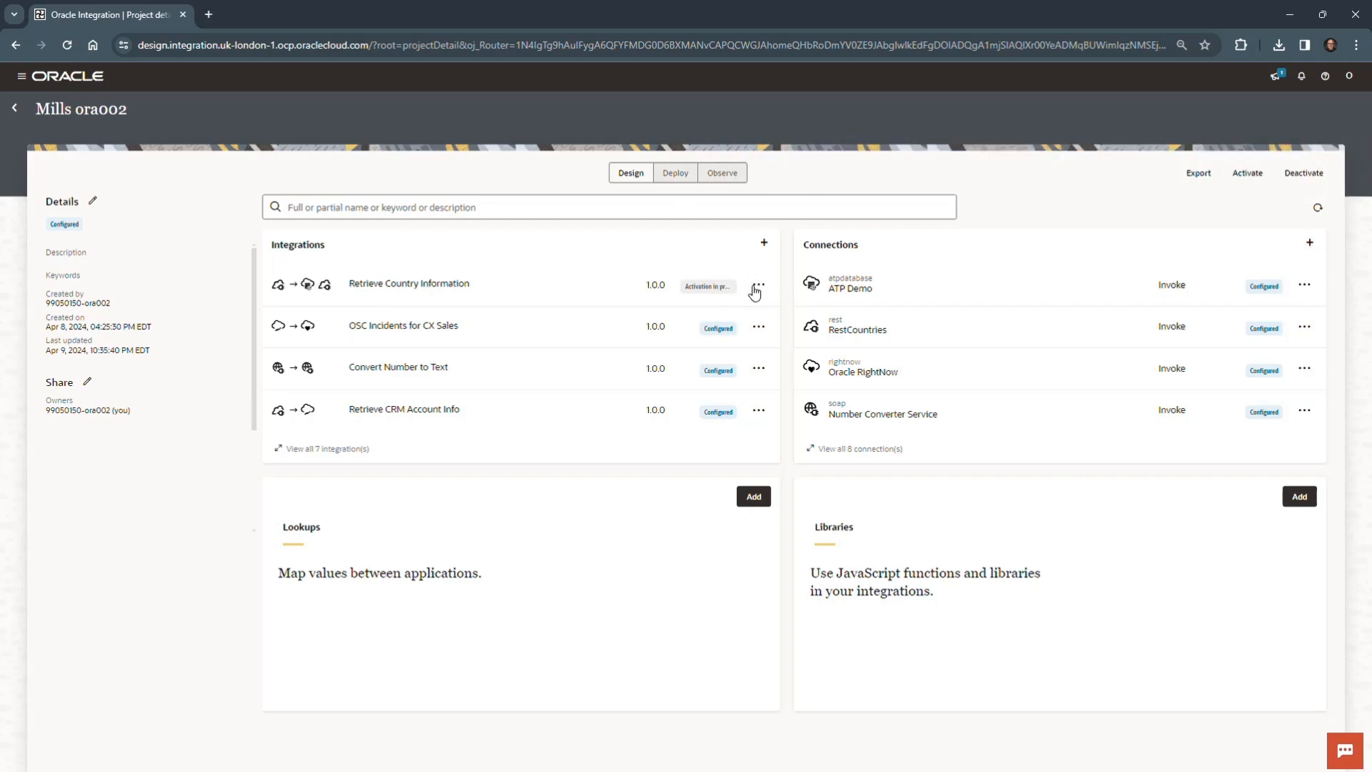
click(1321, 210)
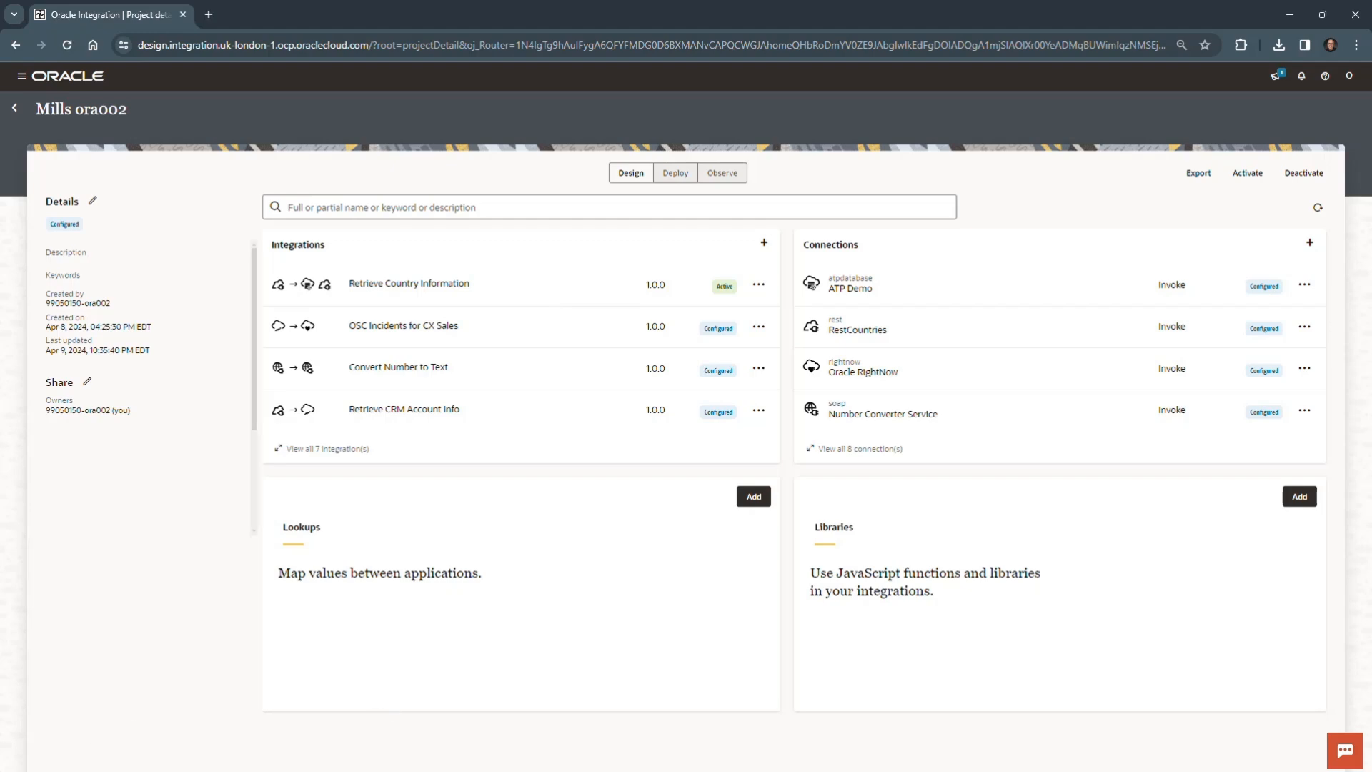
- Run the Retrieve Country Information integration with the id parameter set to 52790
click(758, 285)
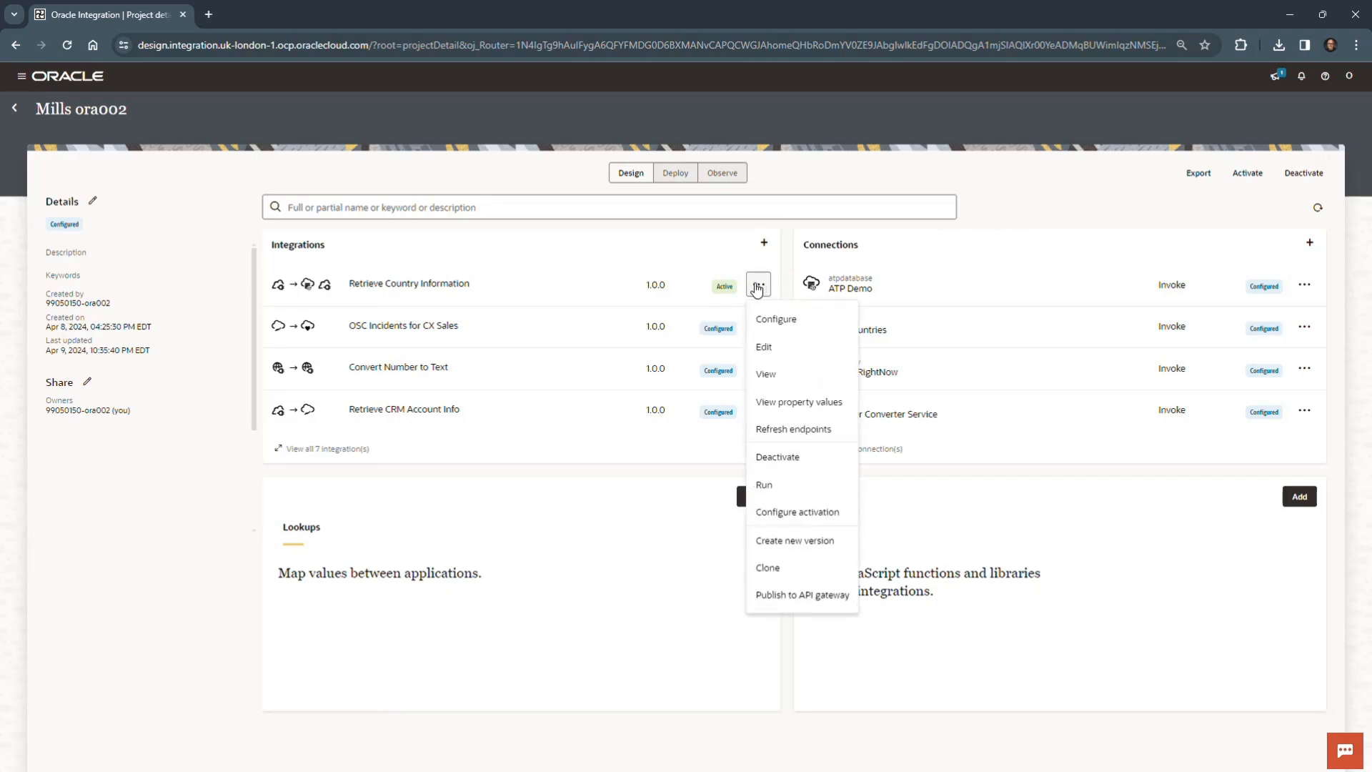
click(784, 483)
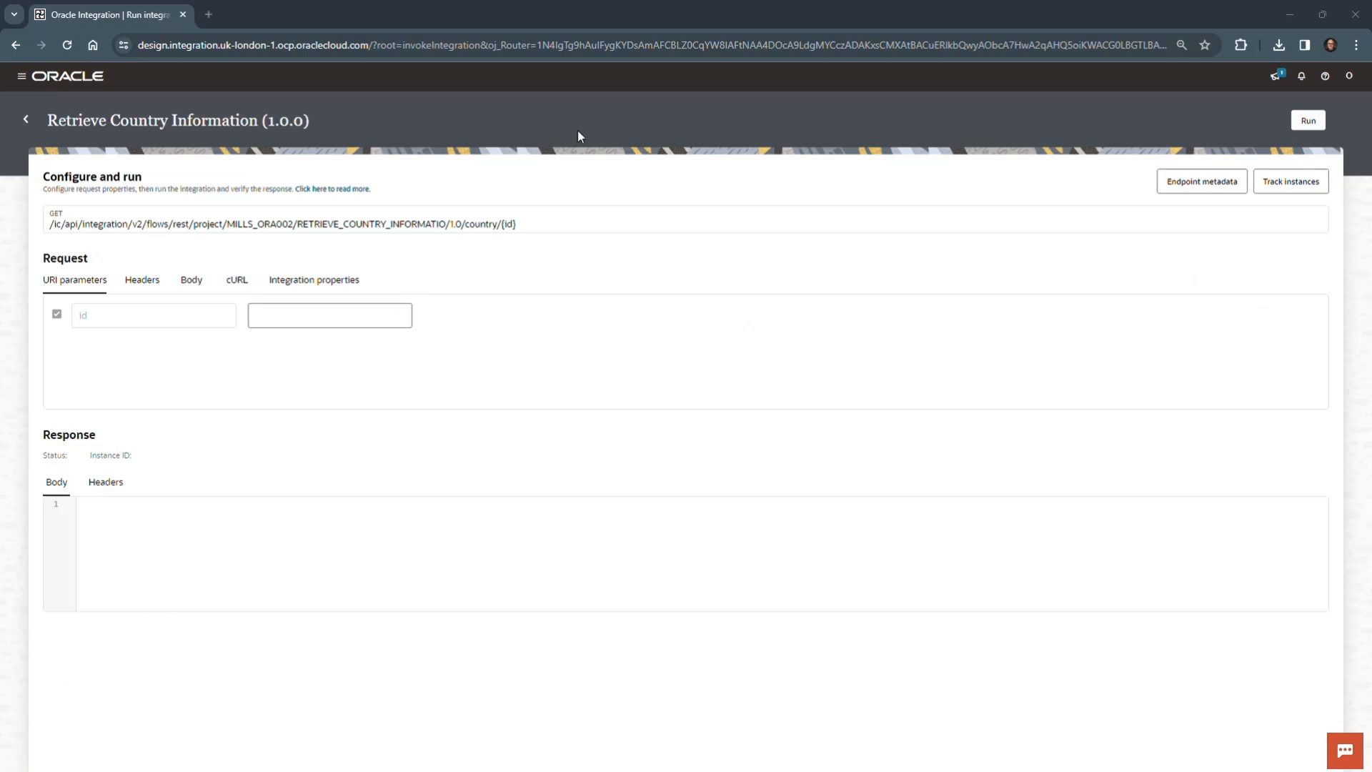
click(367, 305)
text(52790)
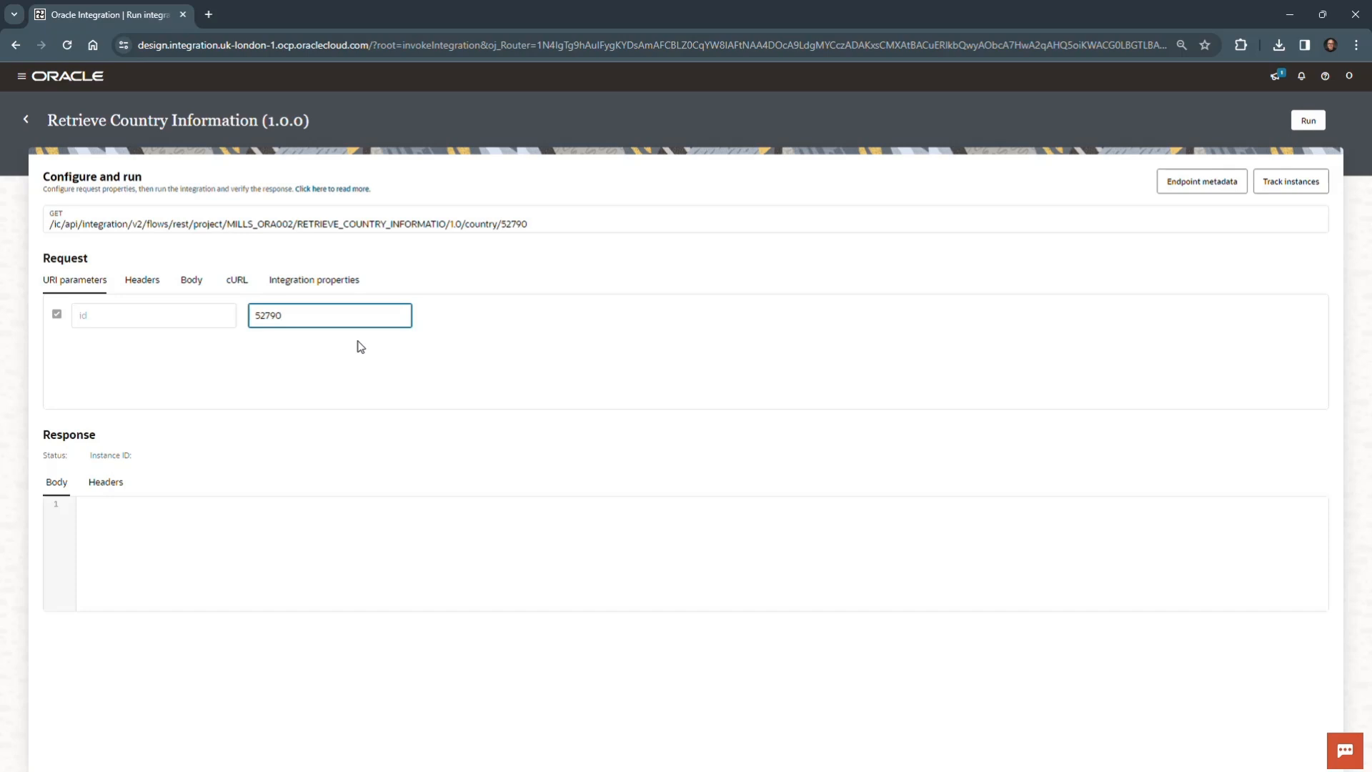
click(1312, 121)
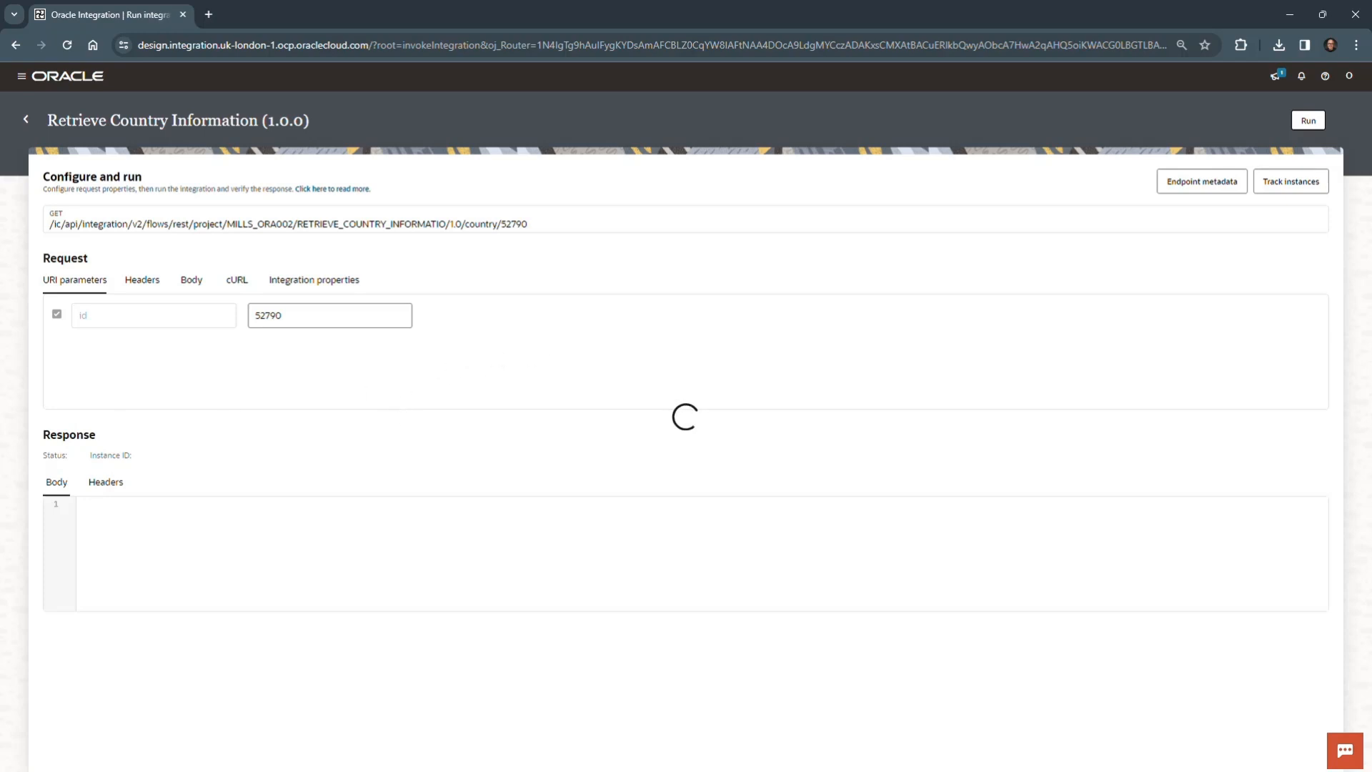
- Compare the response with the lab document, inspect the message received by Invoke GetCode, and refresh the activity stream
drag(500, 771, 1021, 102)
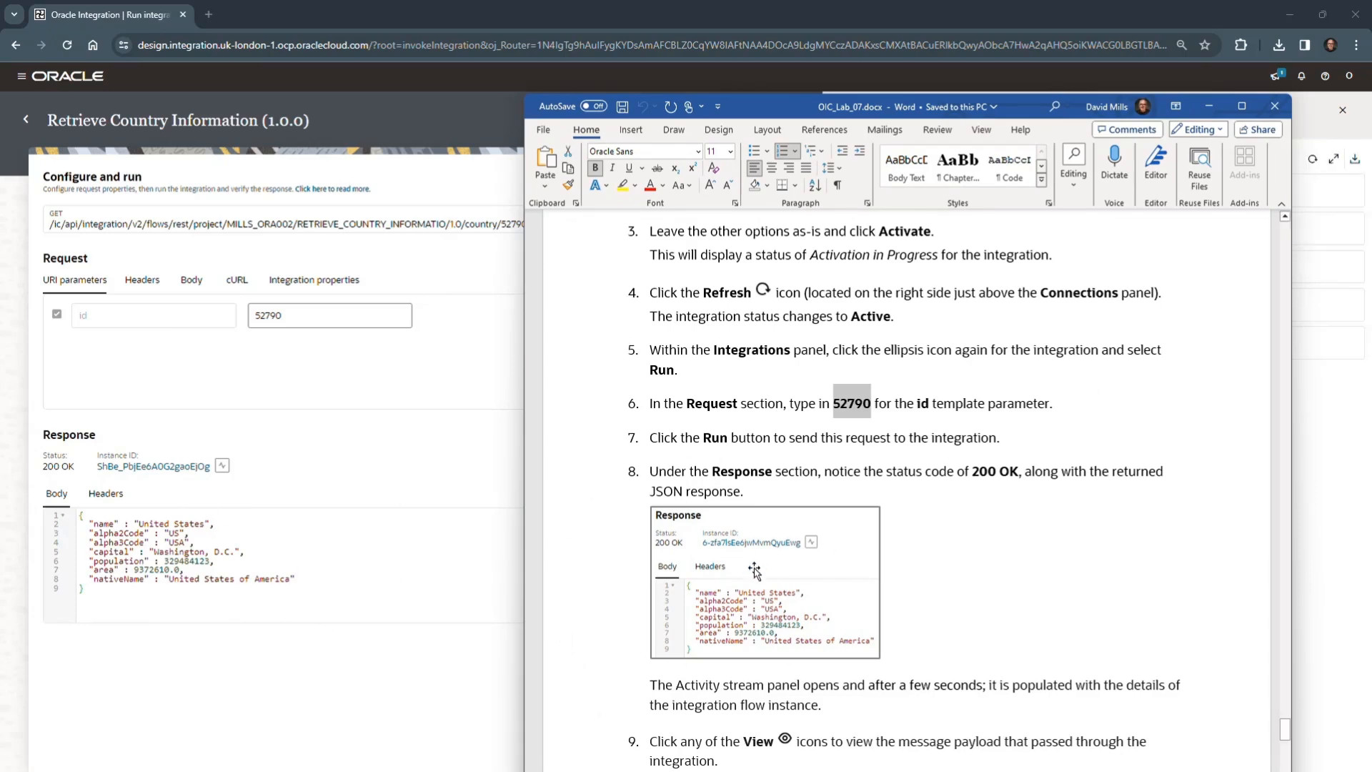
drag(1022, 111, 29, 771)
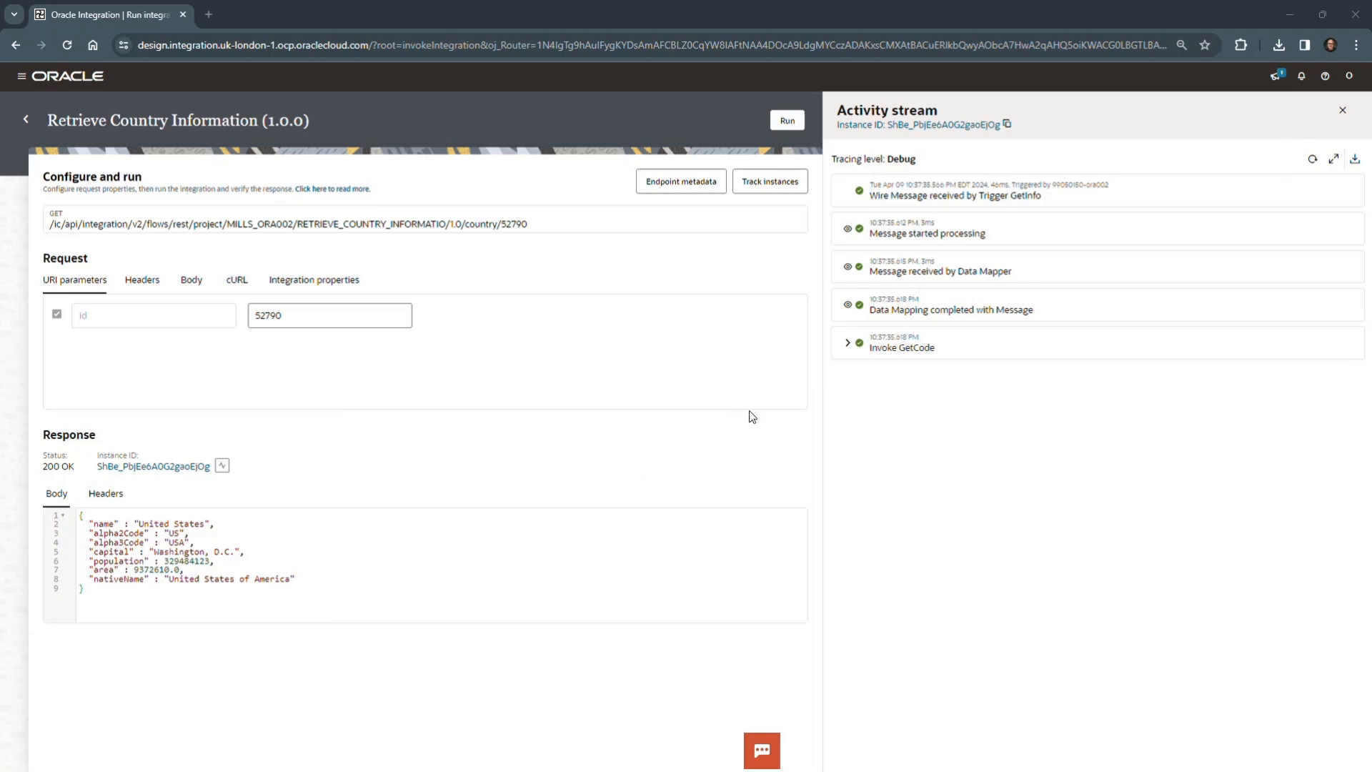
click(846, 346)
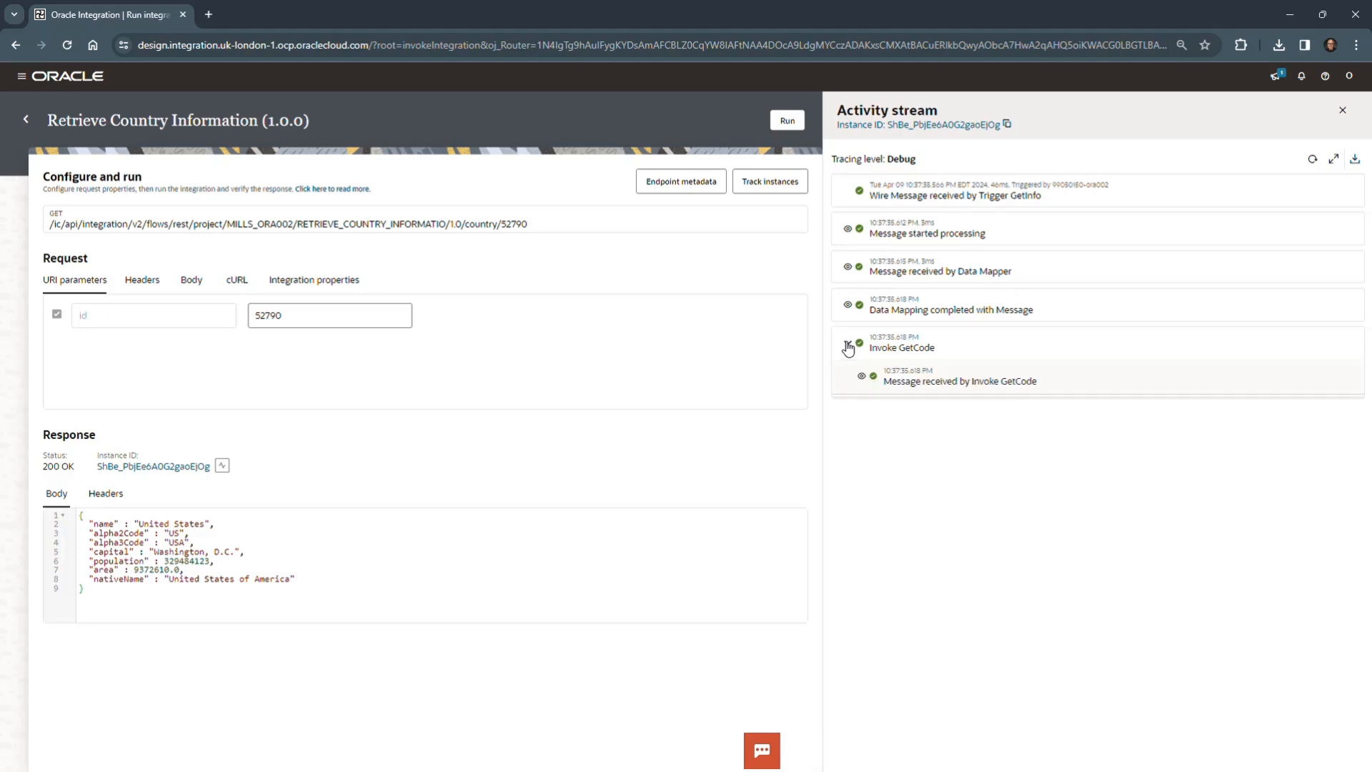
click(862, 376)
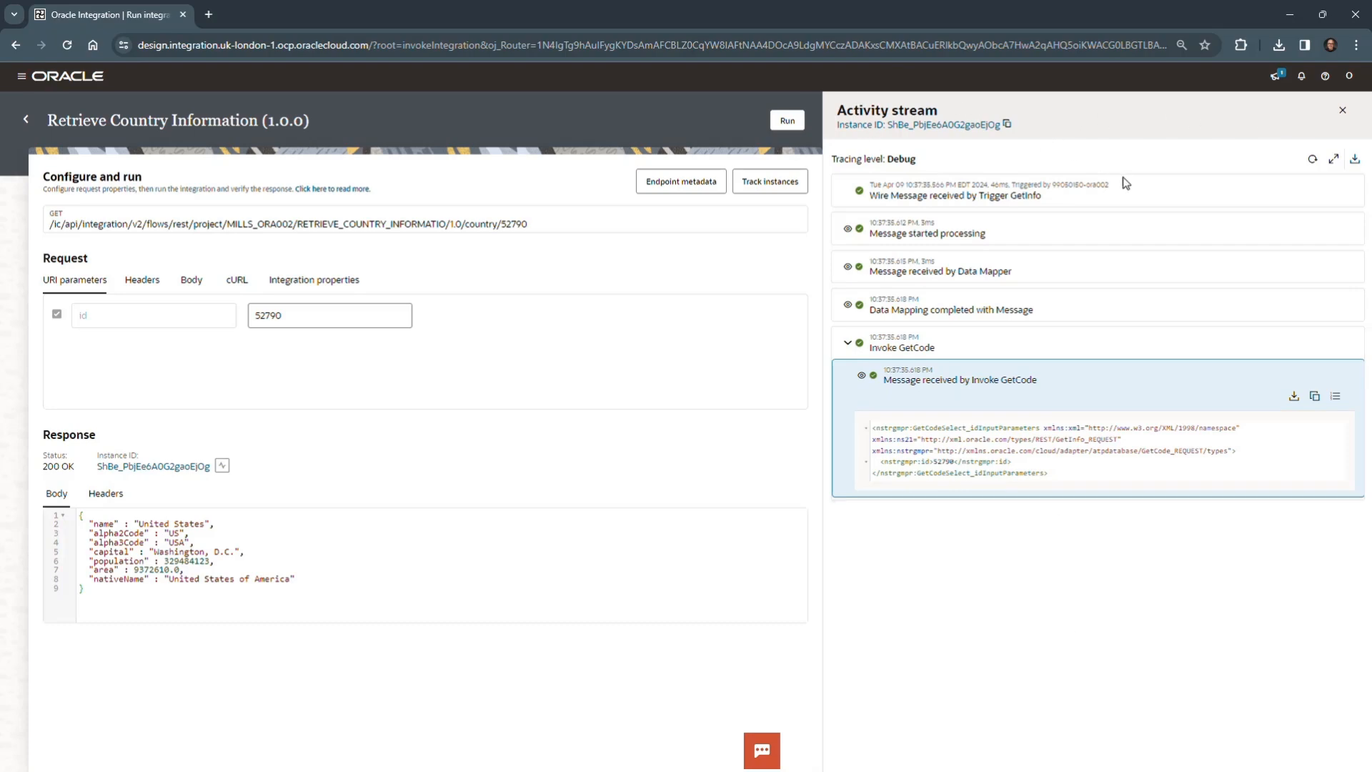
click(1313, 157)
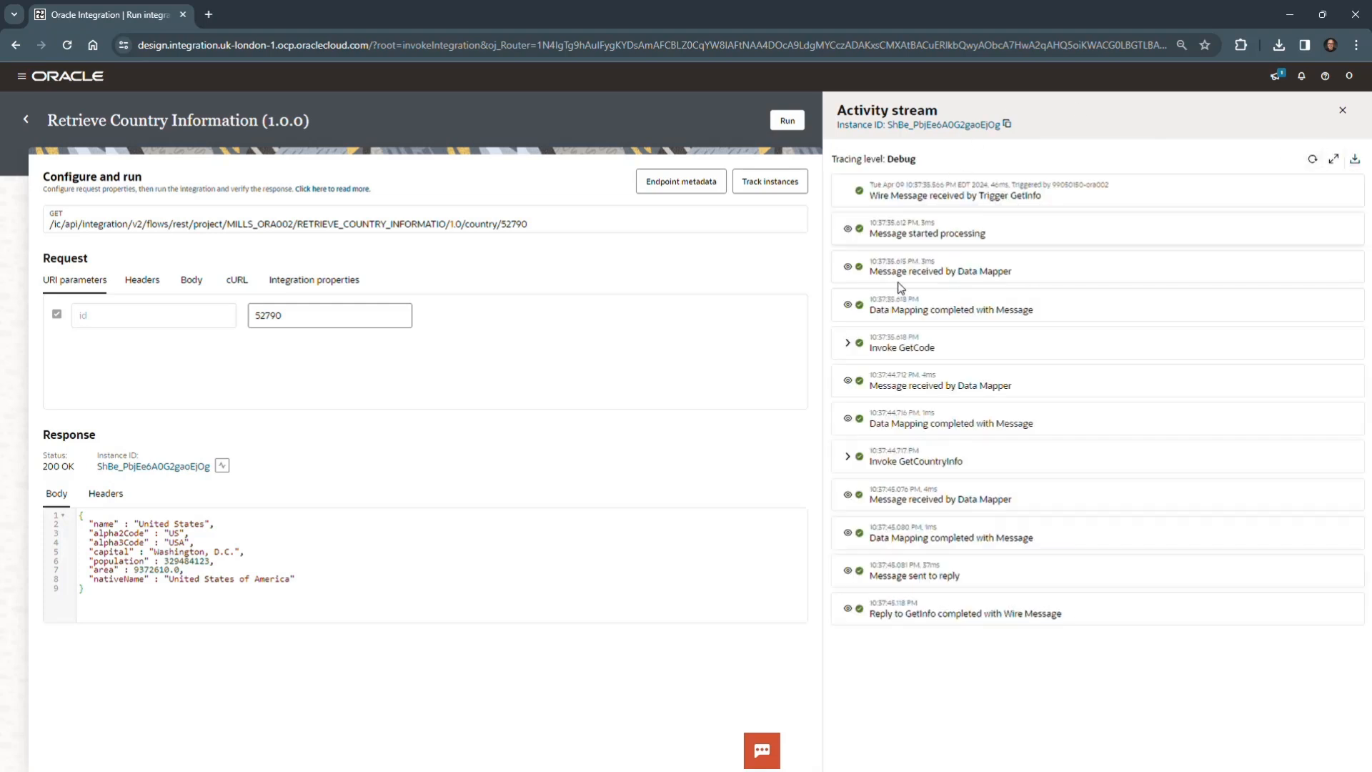
- Examine the wire message and processed message payloads under Invoke GetCode in the refreshed activity stream
click(846, 344)
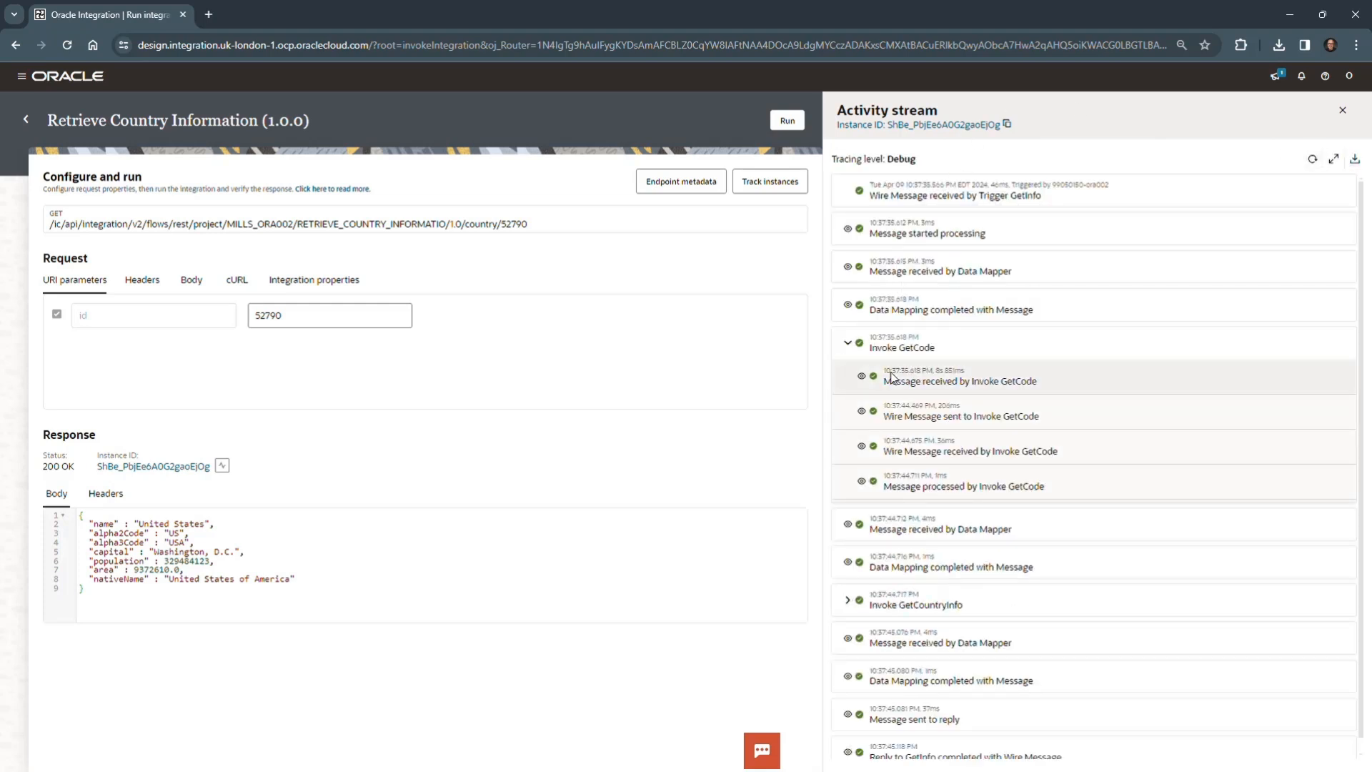
click(862, 412)
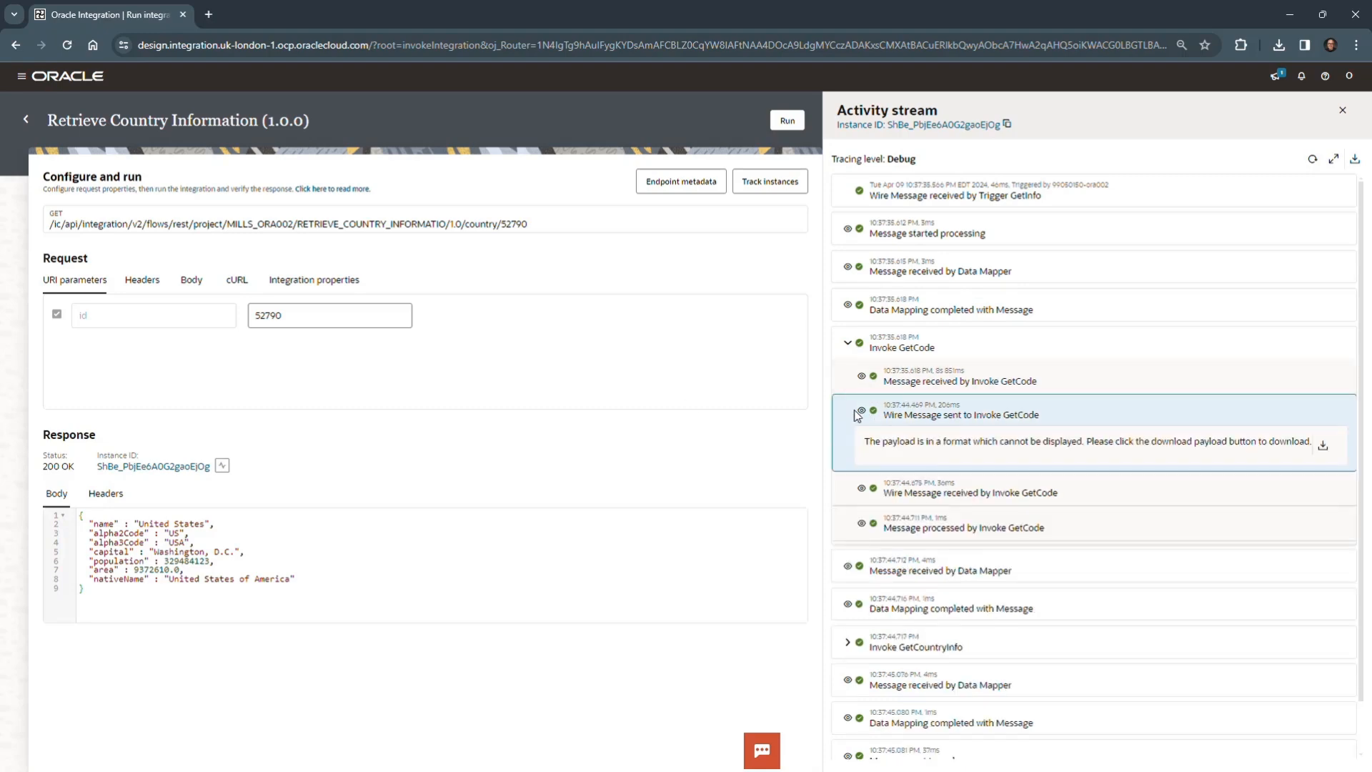
click(861, 410)
click(861, 447)
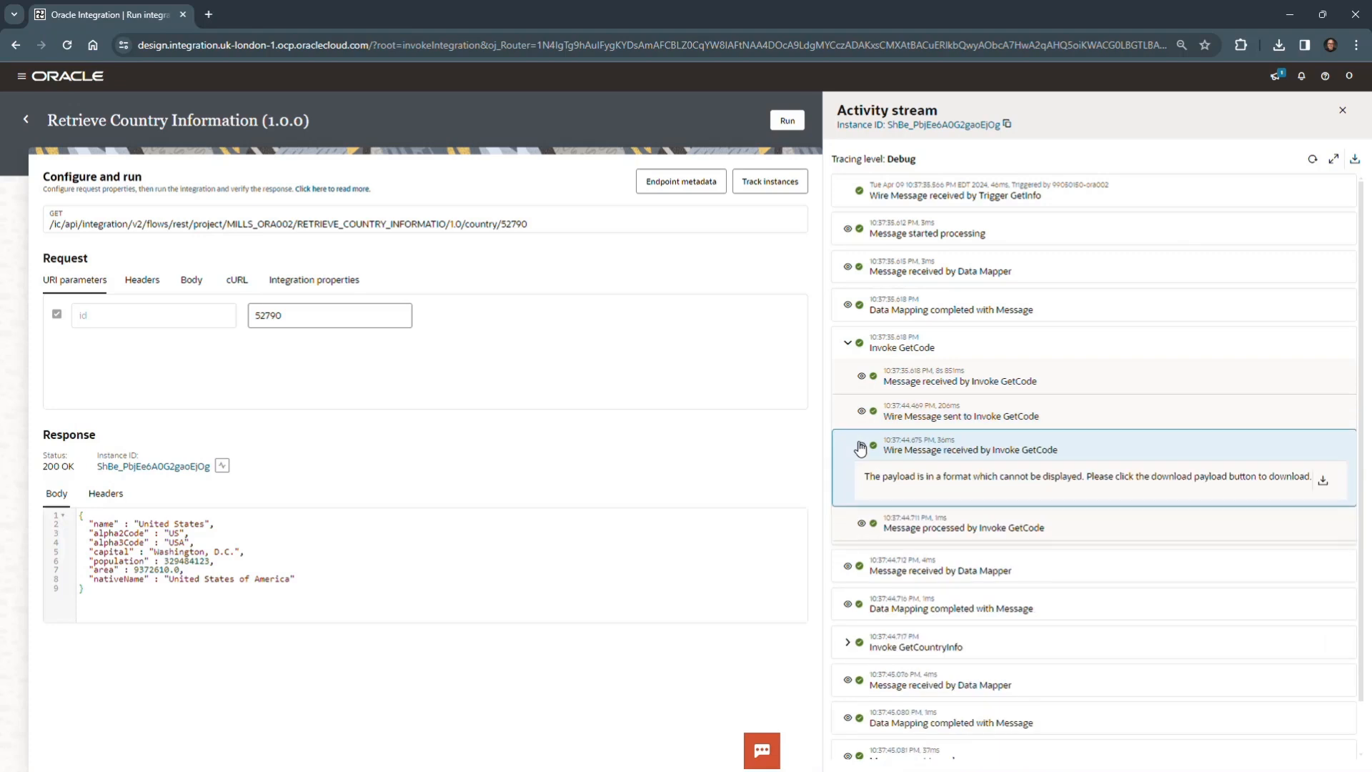
click(859, 521)
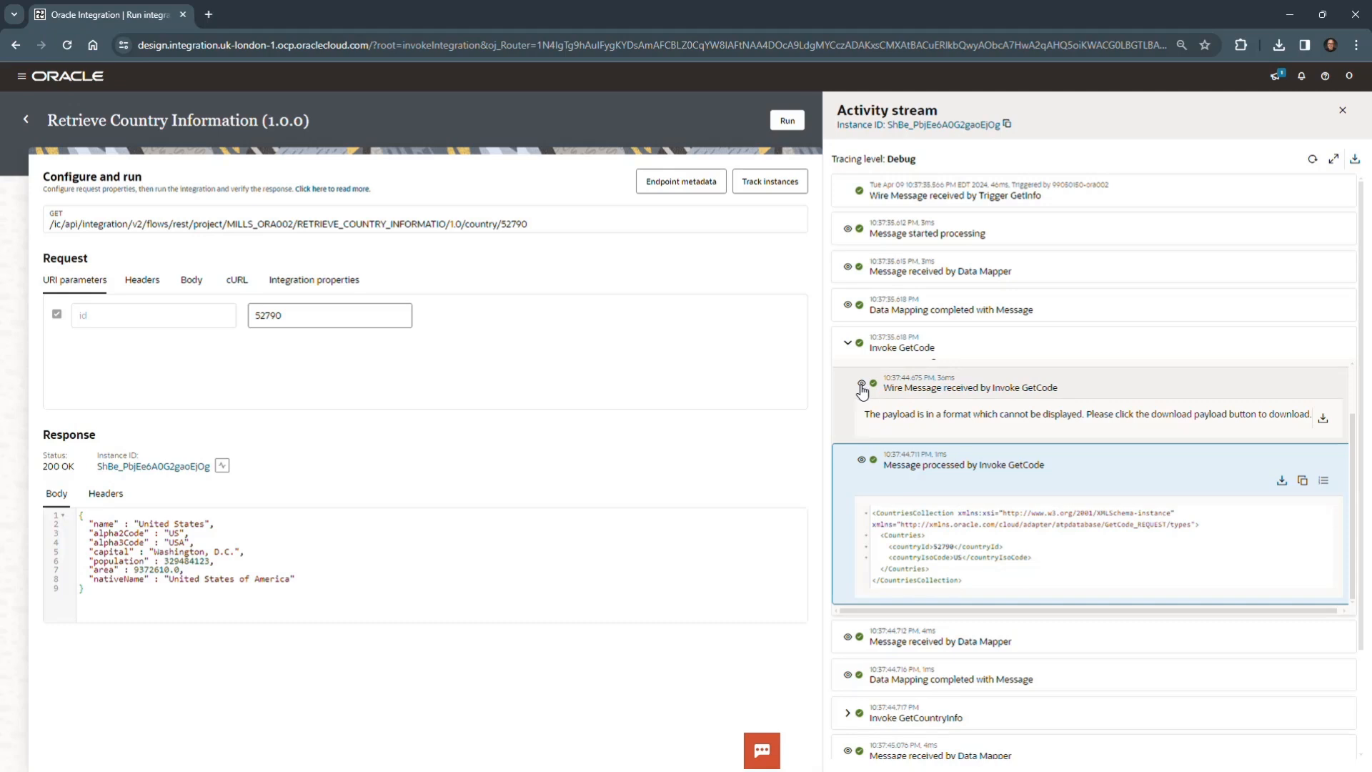
scroll(1020, 440, down, 2)
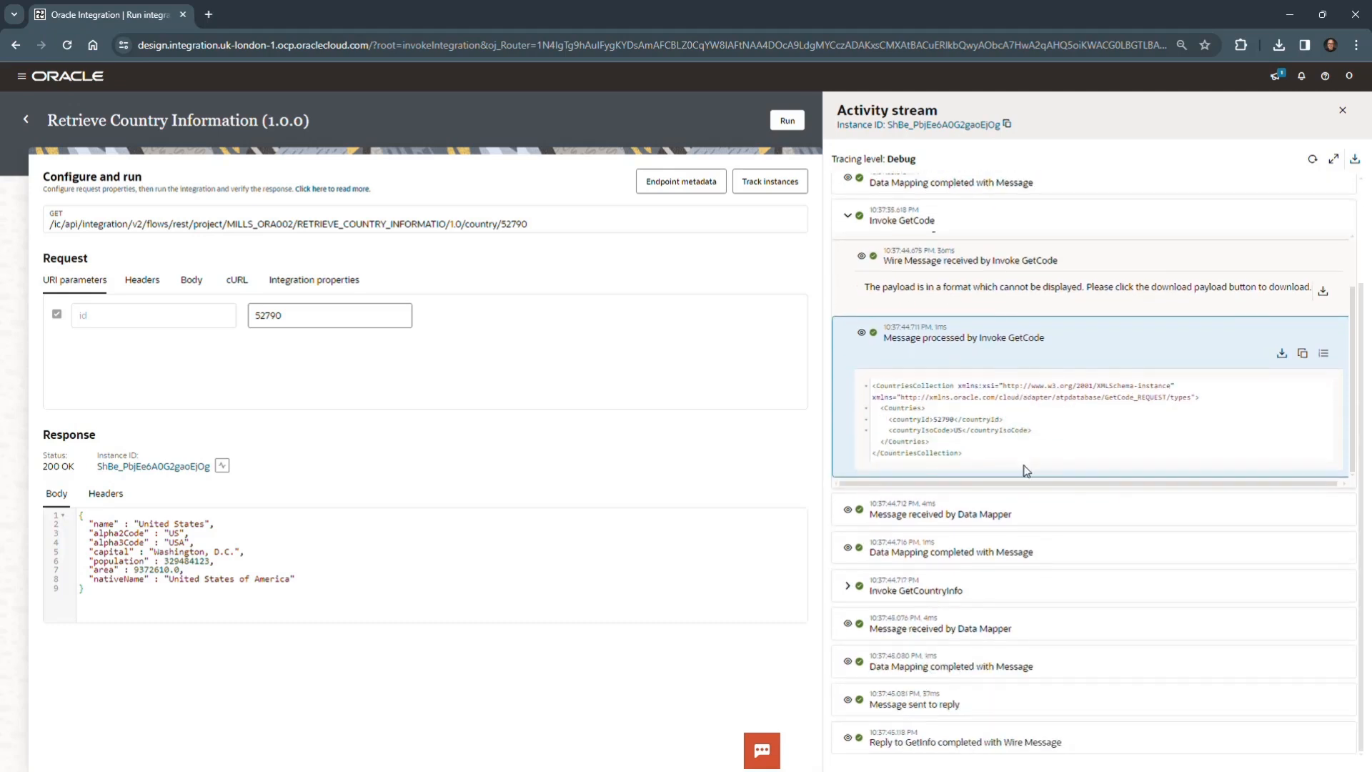
- Review the Invoke GetCountryInfo messages and view the run instance in the integration flow before returning to the run page
click(850, 586)
scroll(986, 529, down, 2)
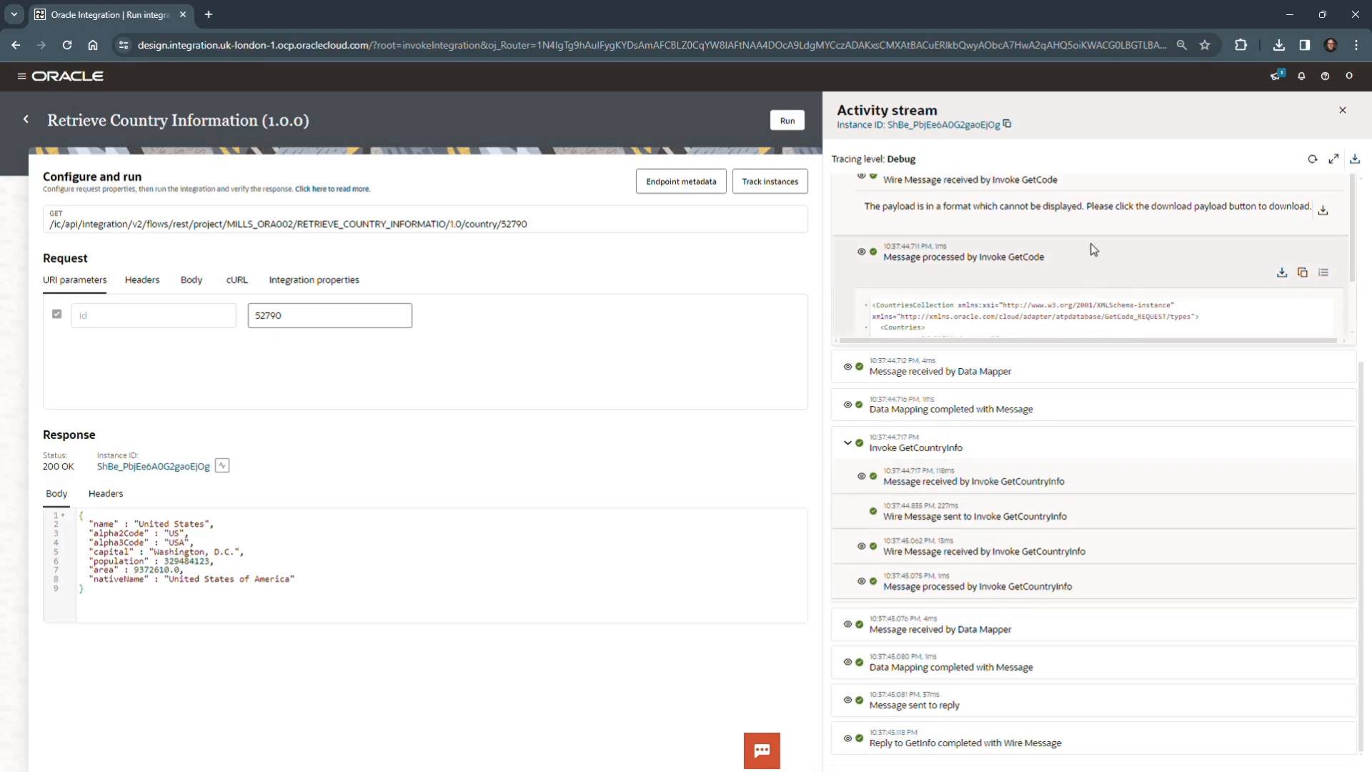
scroll(1049, 429, up, 3)
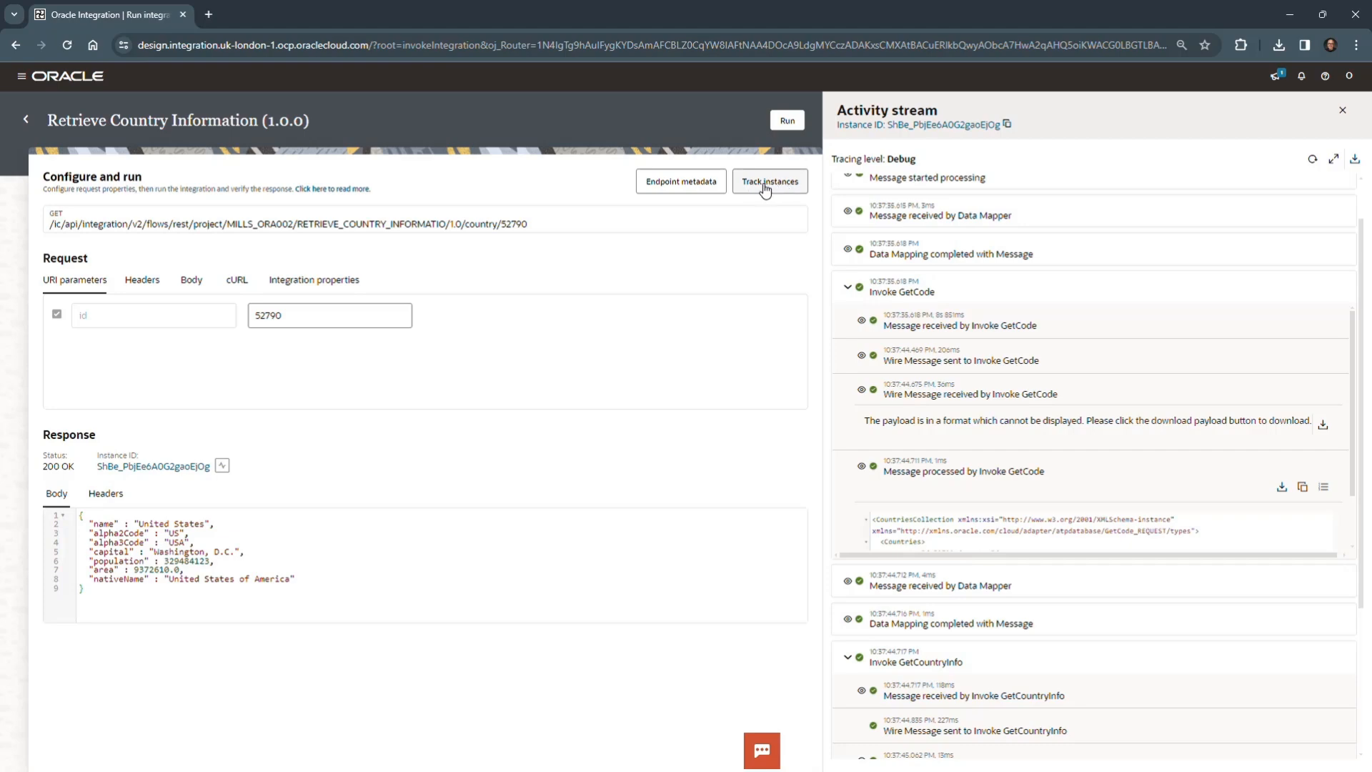
click(964, 127)
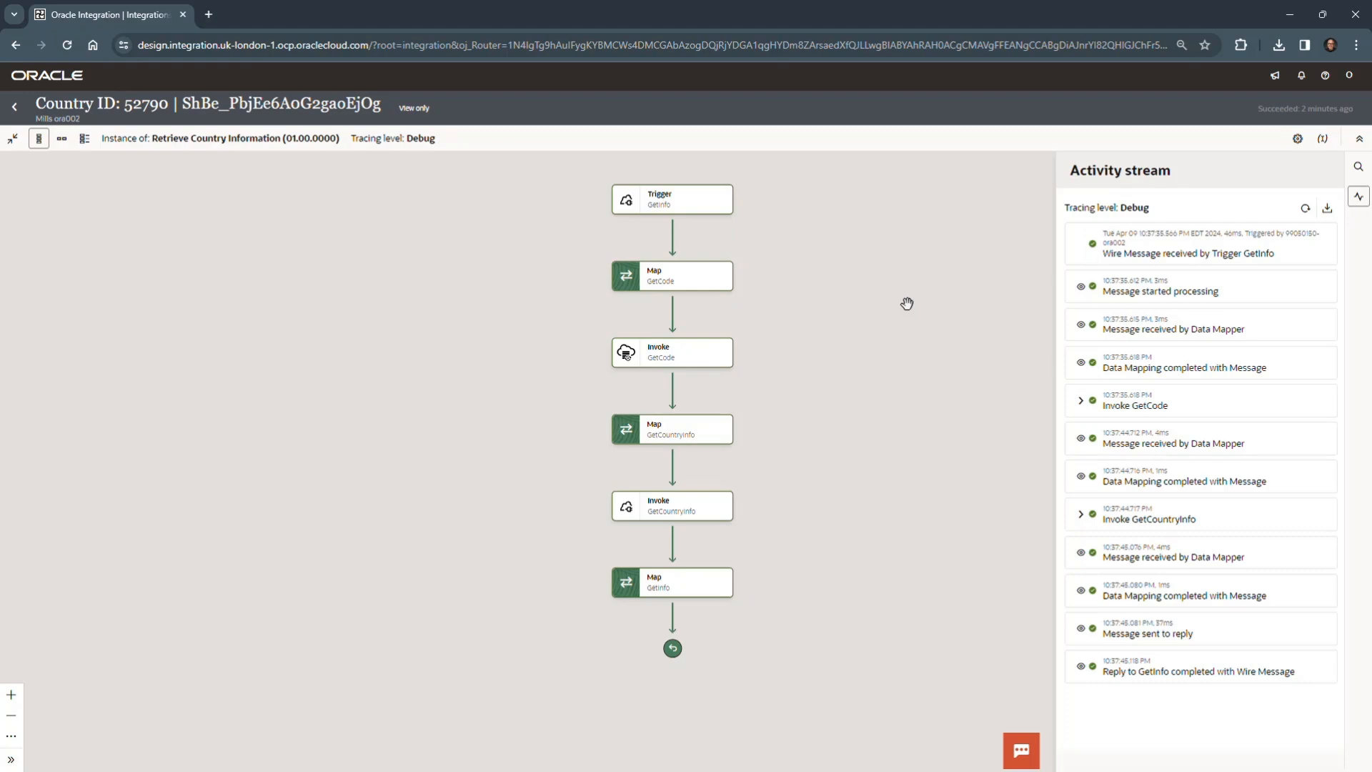
click(14, 108)
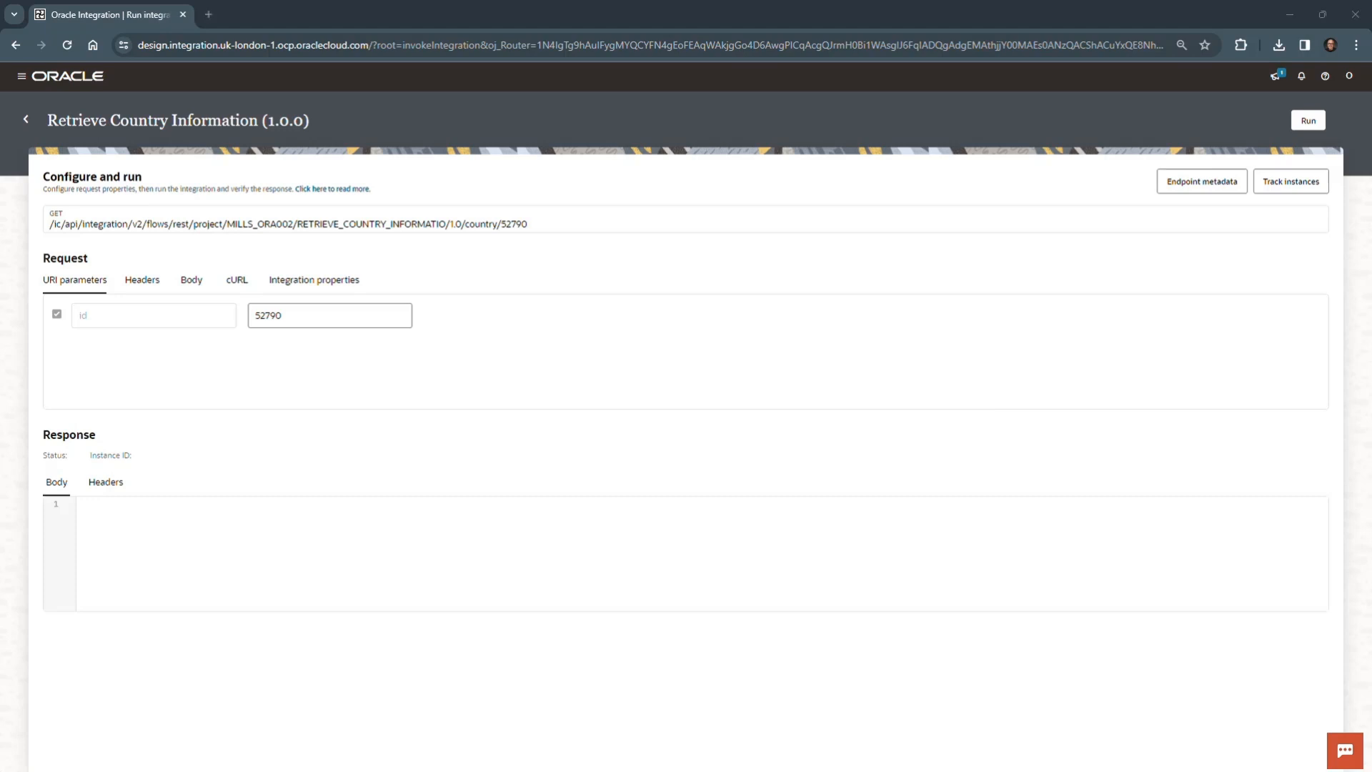
- Change the id parameter to 52772 and run the integration again
click(303, 313)
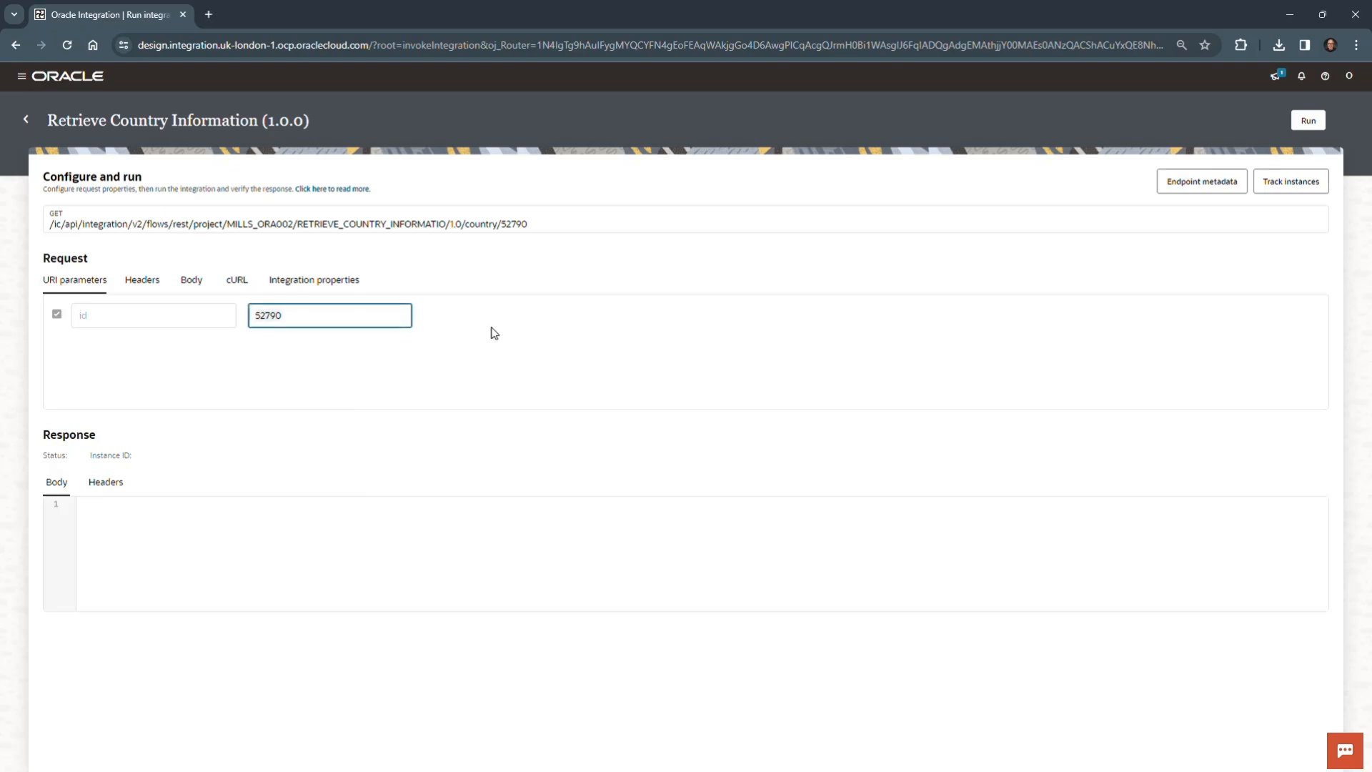
key(BackSpace)
key(BackSpace)
text(72)
click(1308, 120)
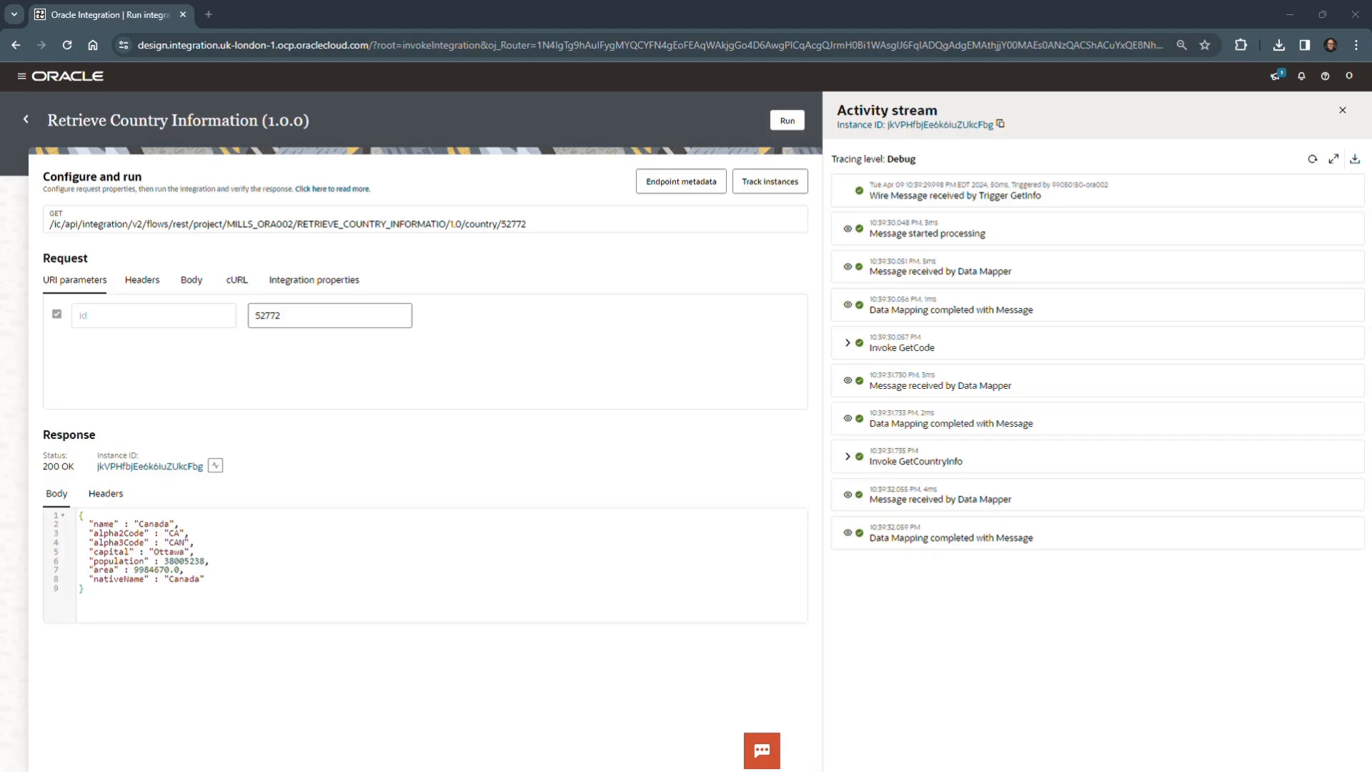
- Replace the id parameter with 52781 and run the integration
drag(314, 320, 242, 321)
text(52781)
click(784, 120)
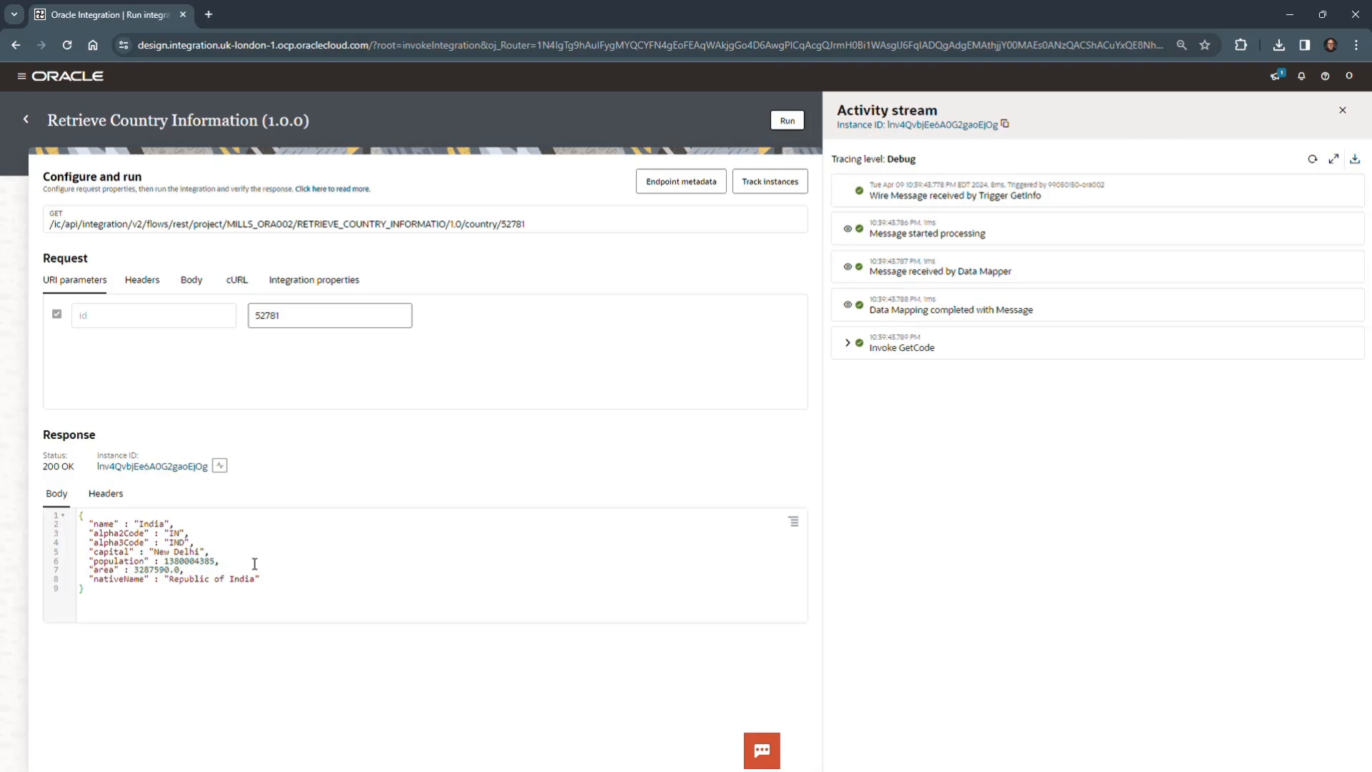
- Run the integration with the invalid id 99999 and check the error details against the lab document
click(290, 319)
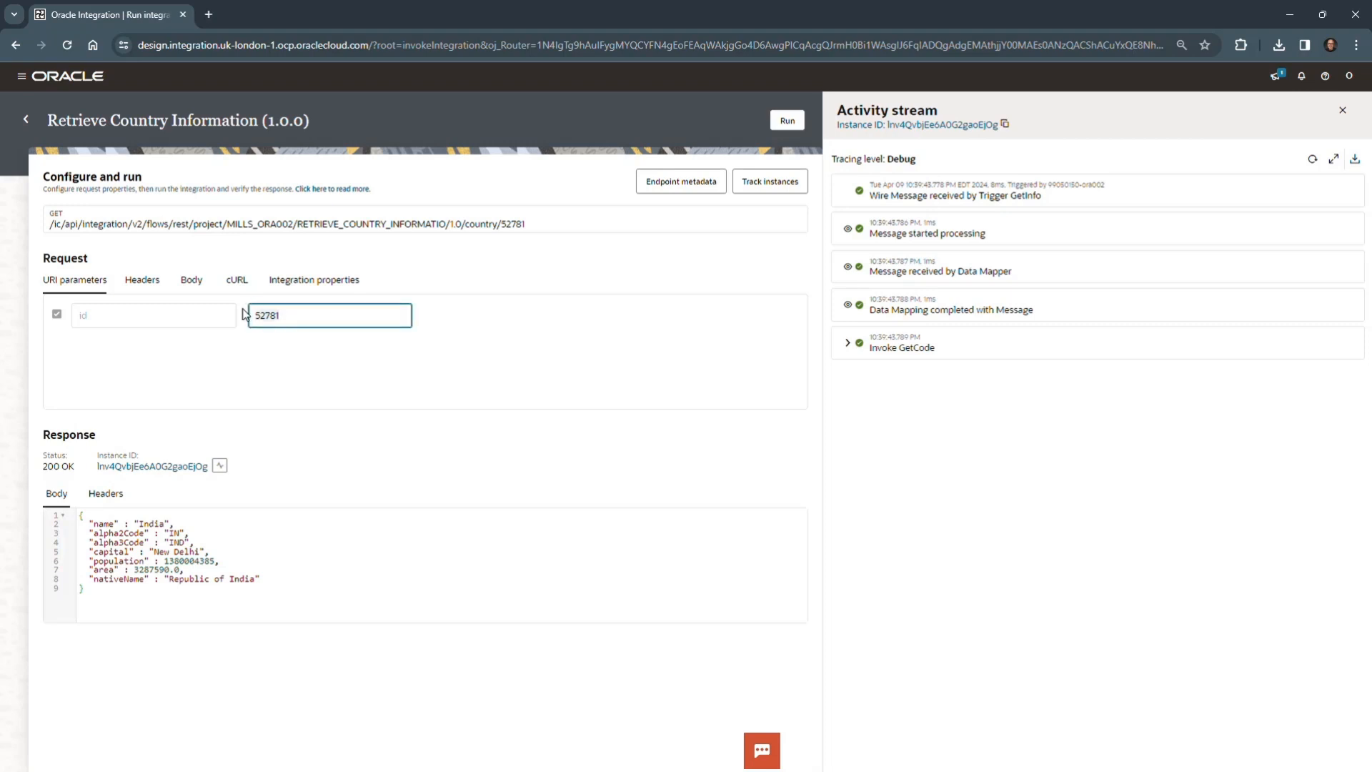
key(ctrl+a)
text(99999)
click(788, 122)
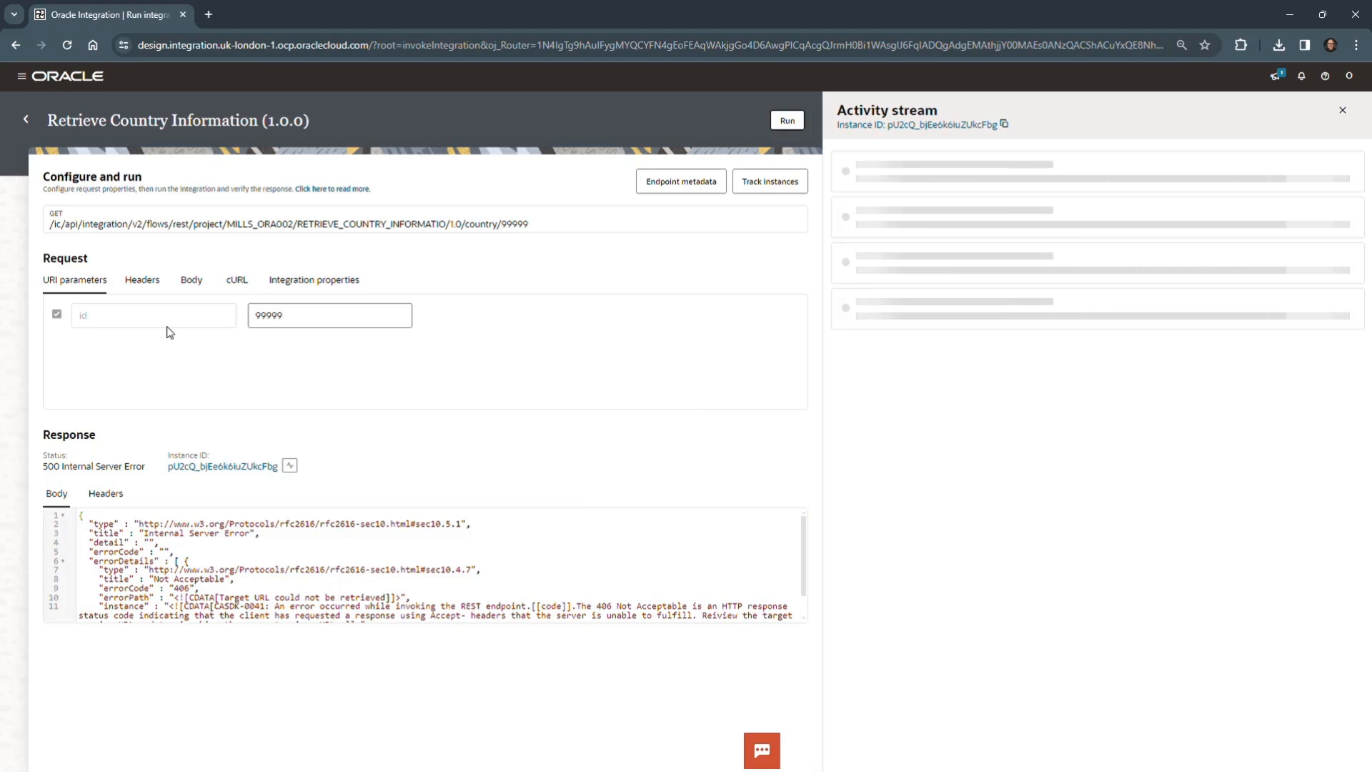
scroll(297, 571, down, 1)
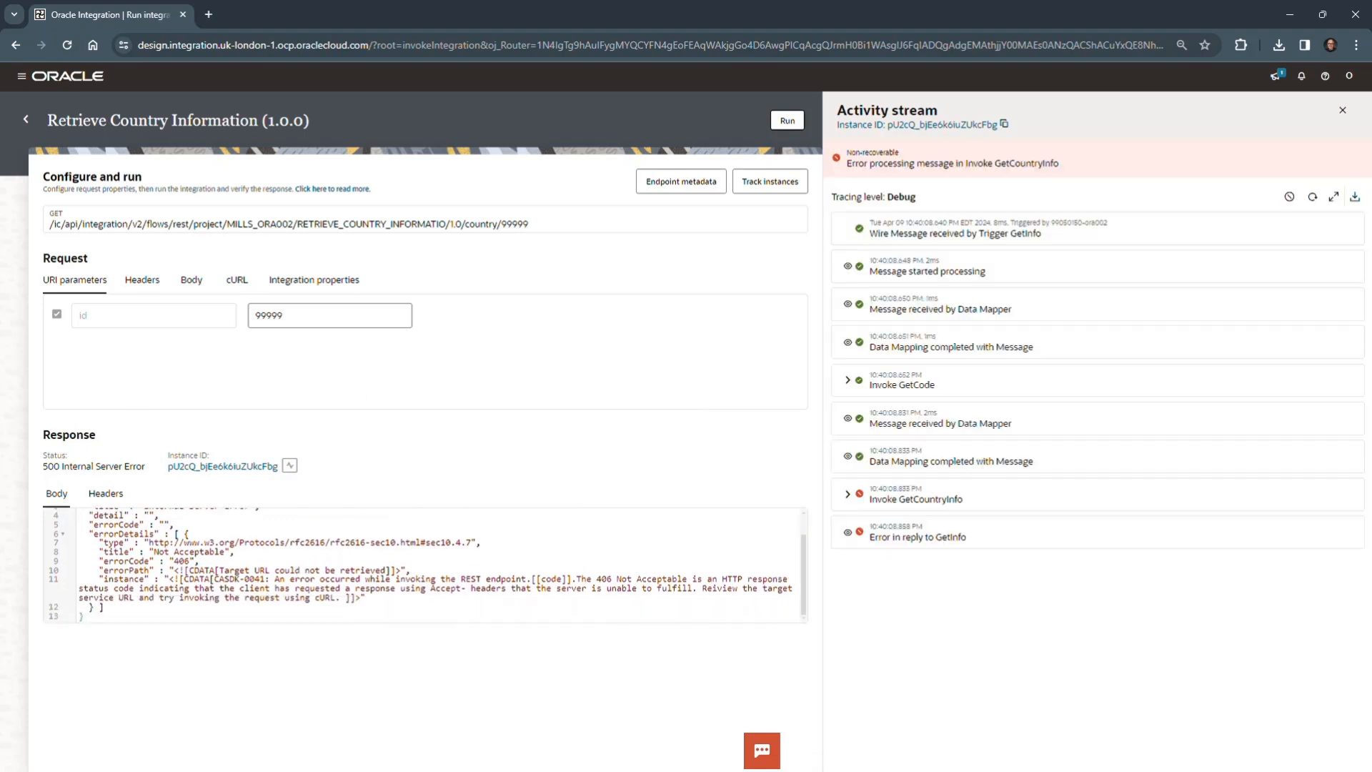
drag(0, 545, 550, 89)
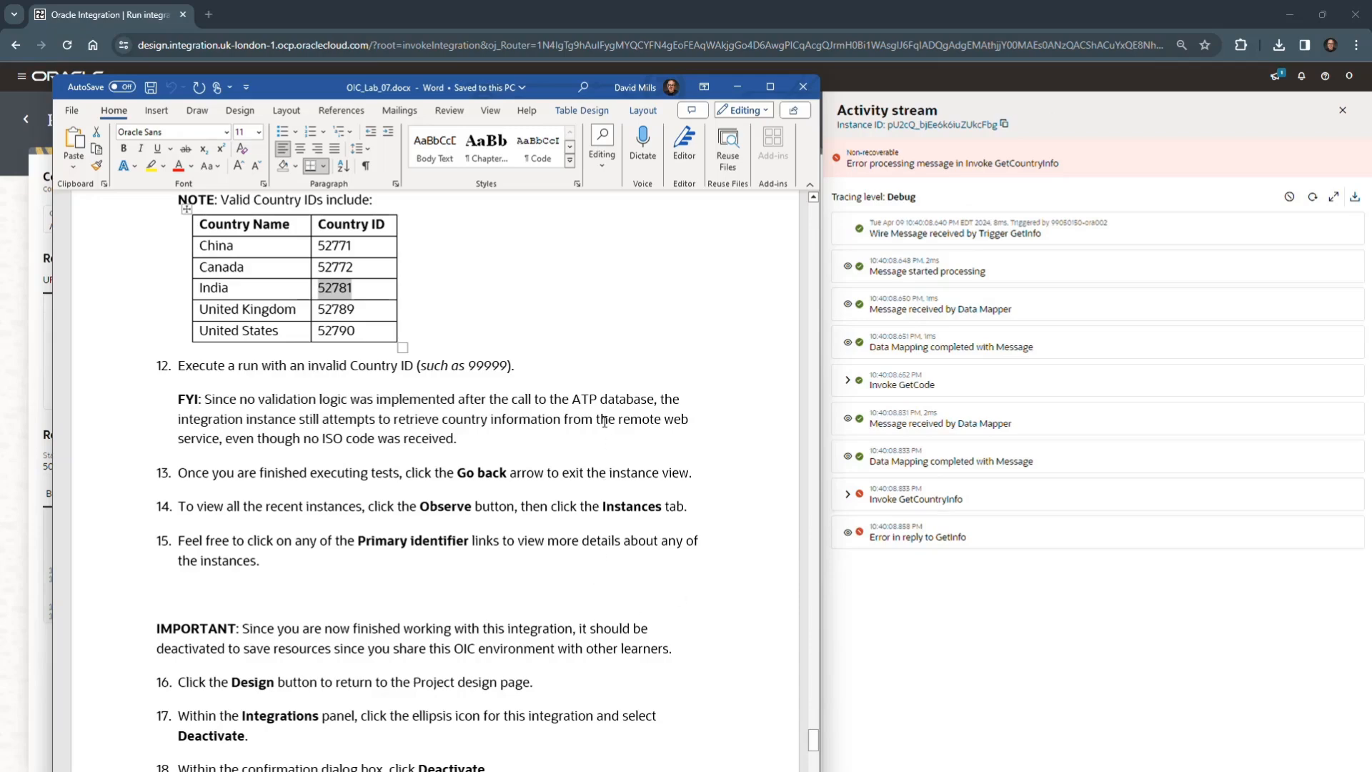
- Examine the error message recorded under Invoke GetCountryInfo in the activity stream of the failed run
click(557, 432)
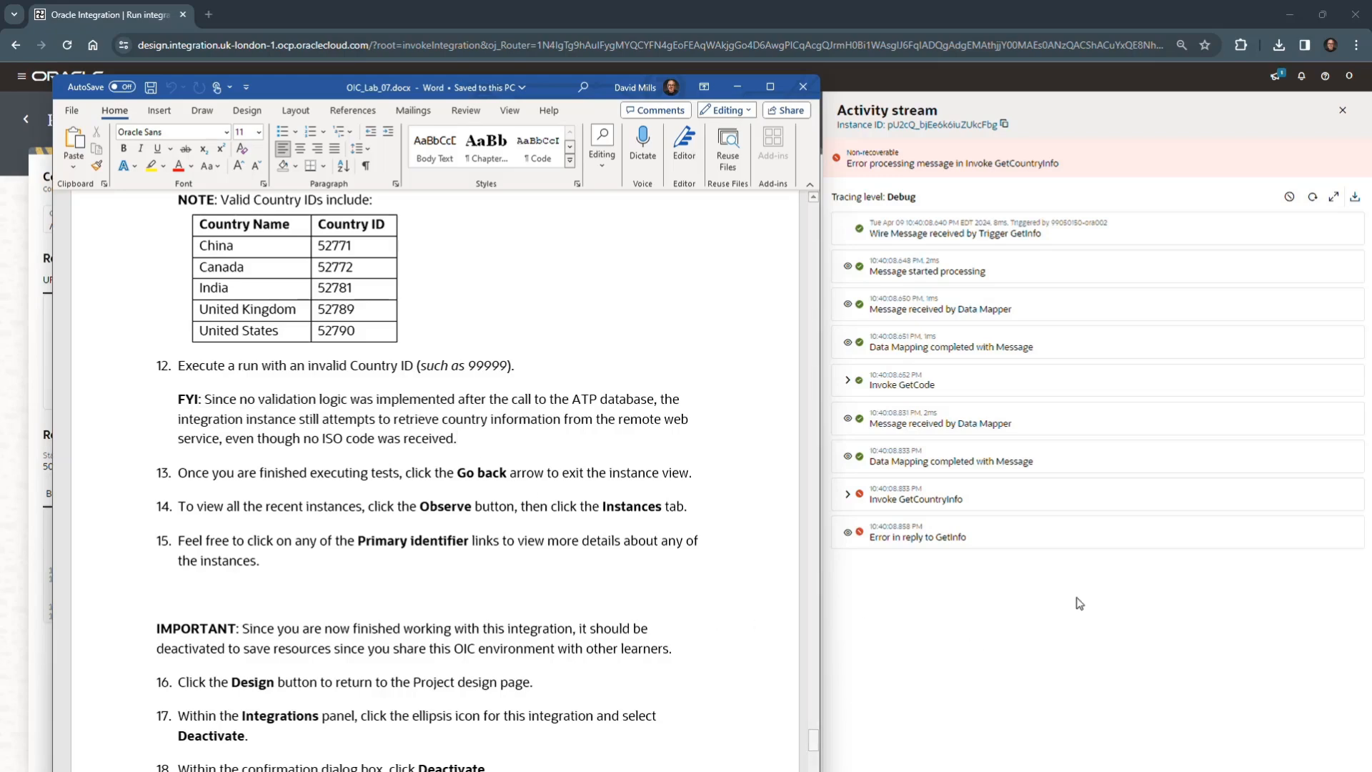
click(848, 500)
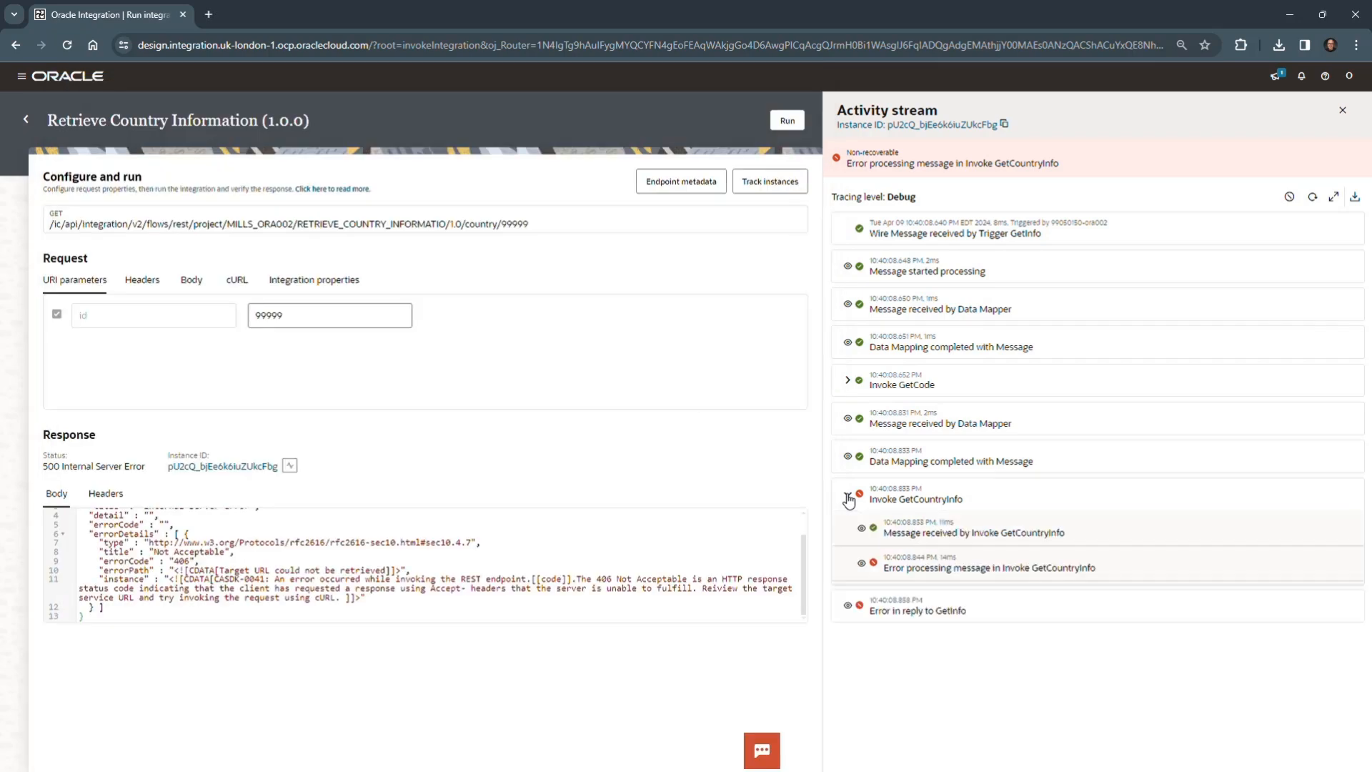
click(862, 567)
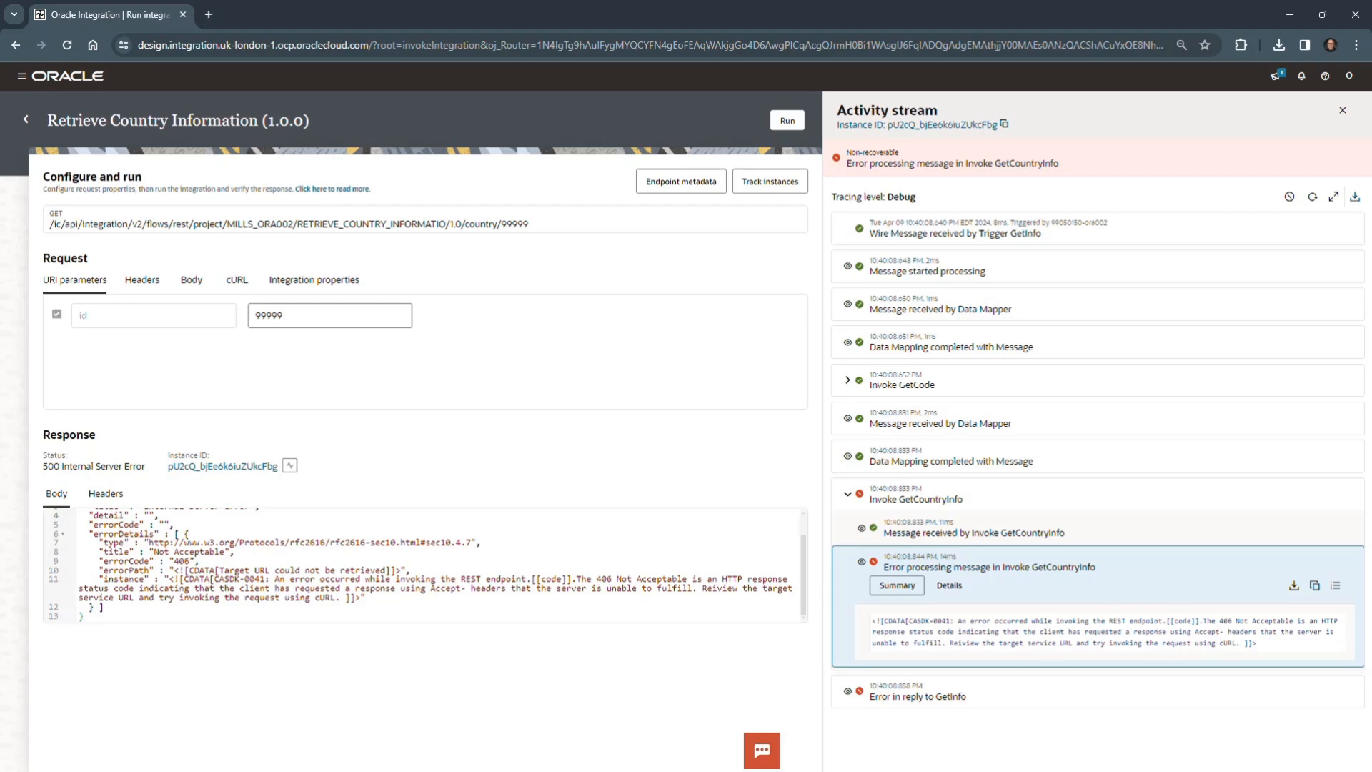
- Switch to the Word lab document and read the remaining steps on viewing instances and deactivation, the summary and the bonus challenge
key(alt+Tab)
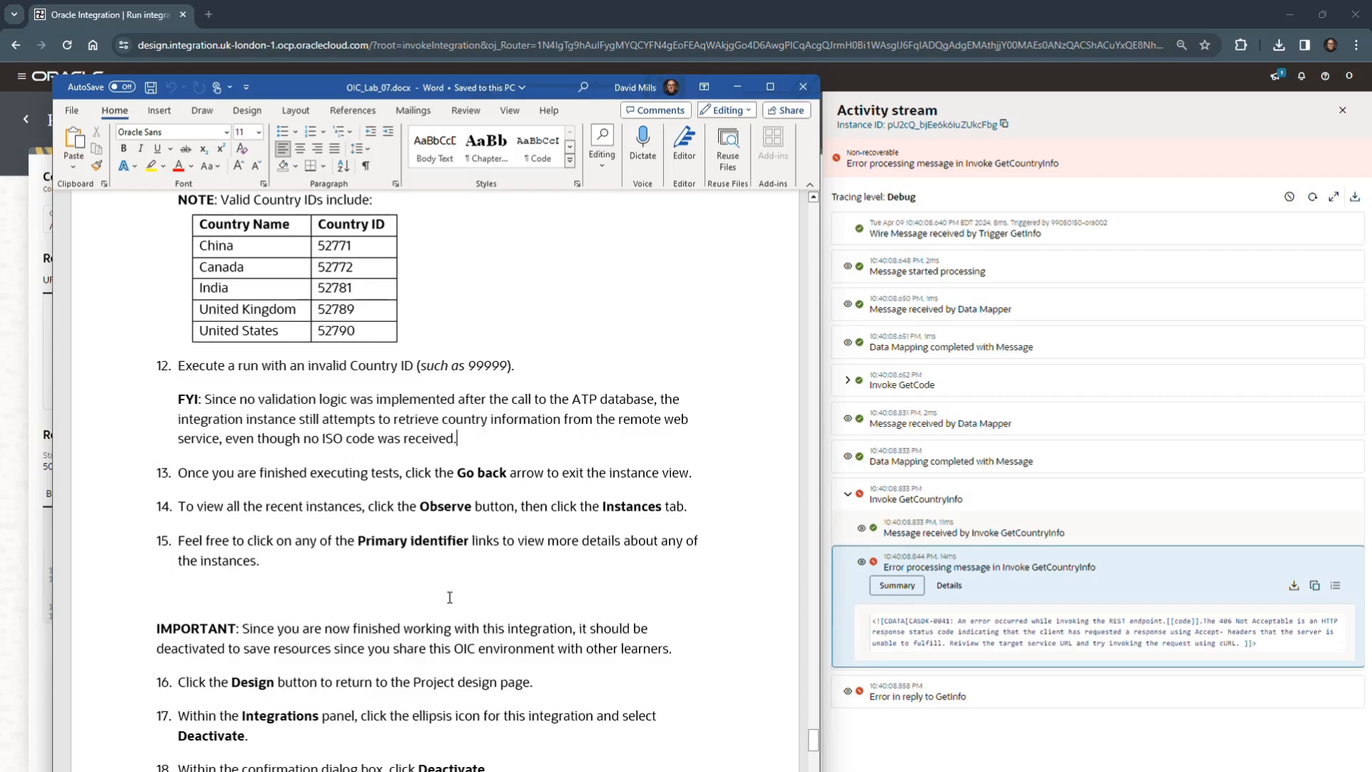
scroll(450, 597, down, 3)
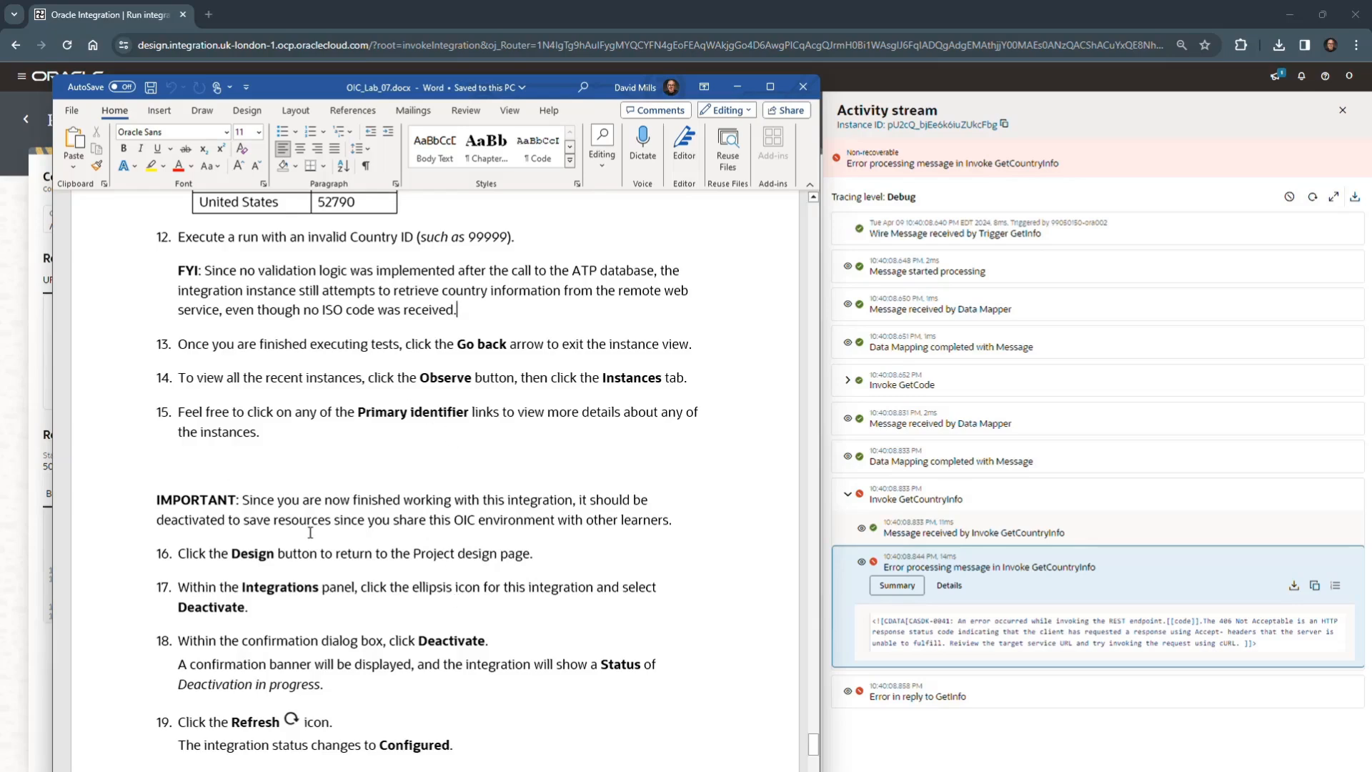
scroll(319, 498, down, 3)
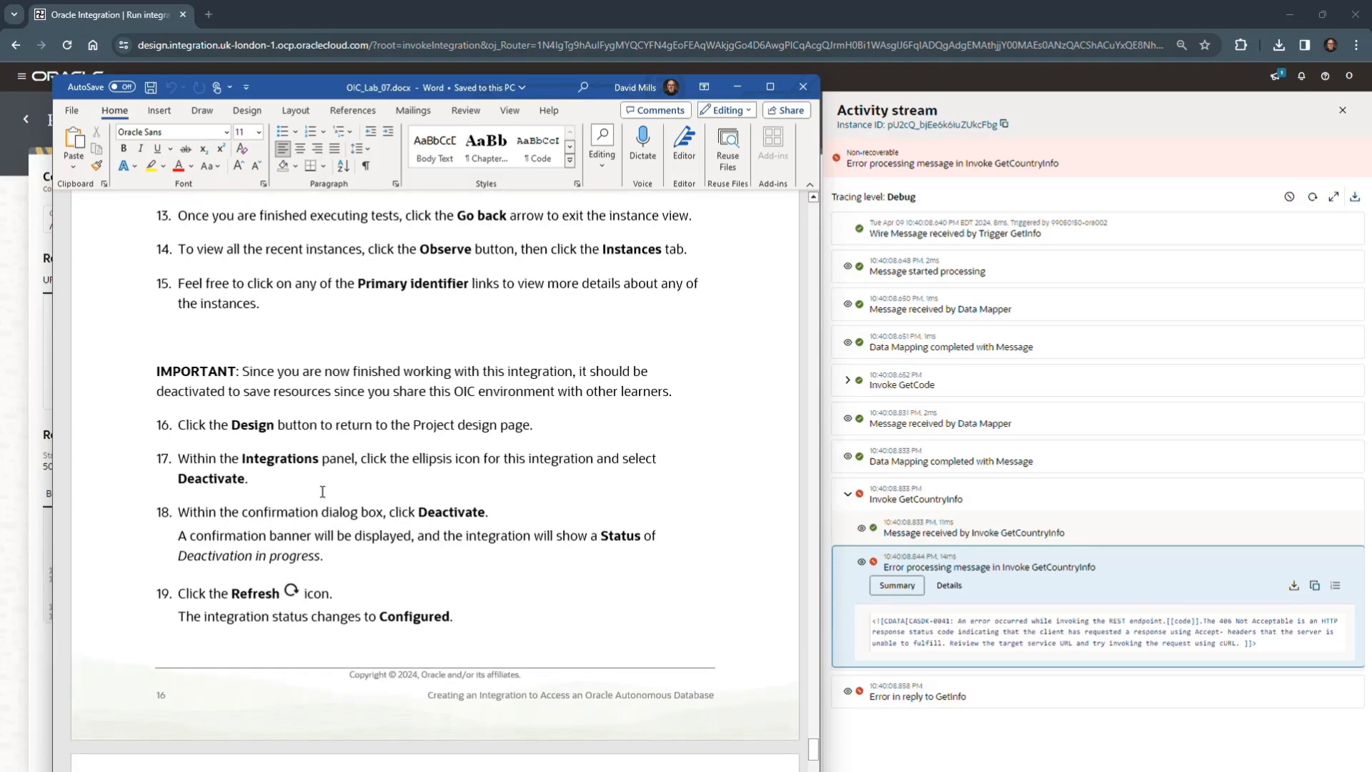
scroll(319, 498, down, 6)
scroll(325, 492, down, 15)
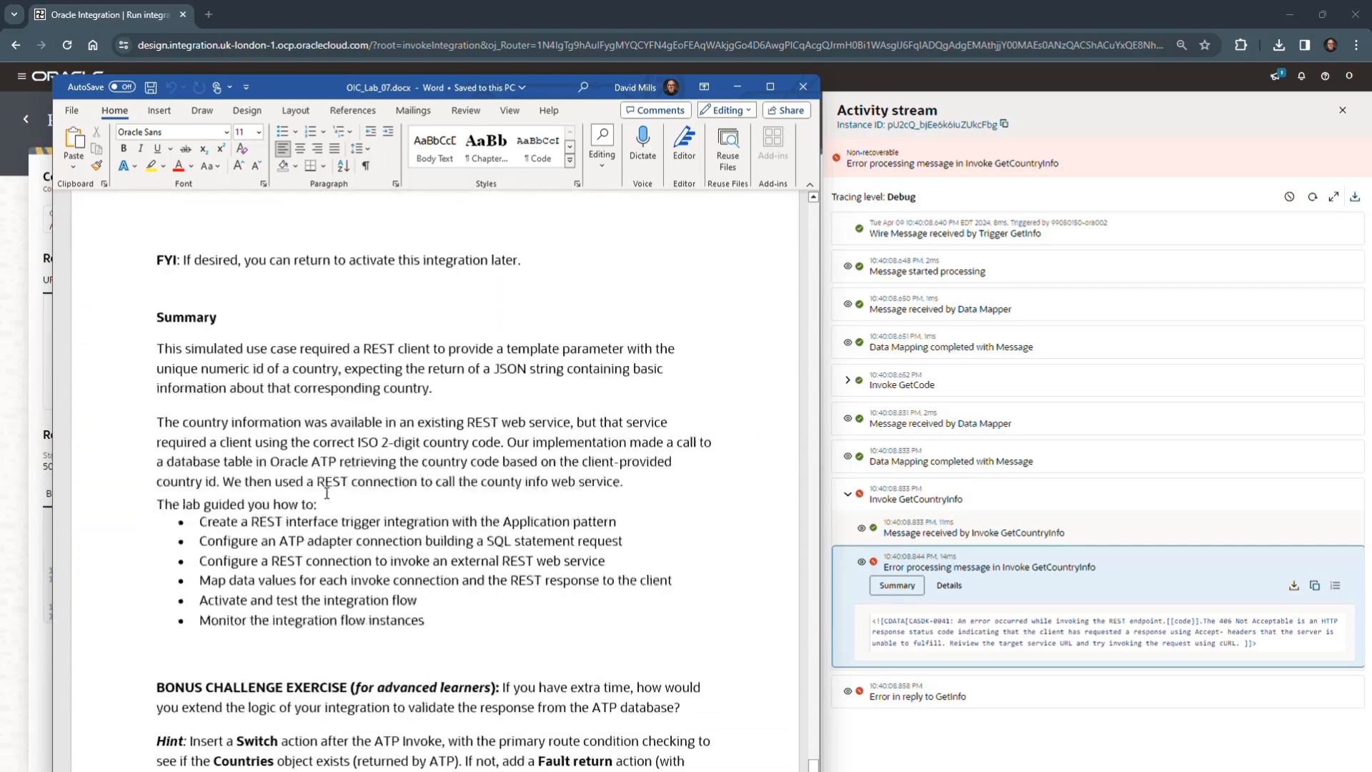
scroll(326, 493, down, 2)
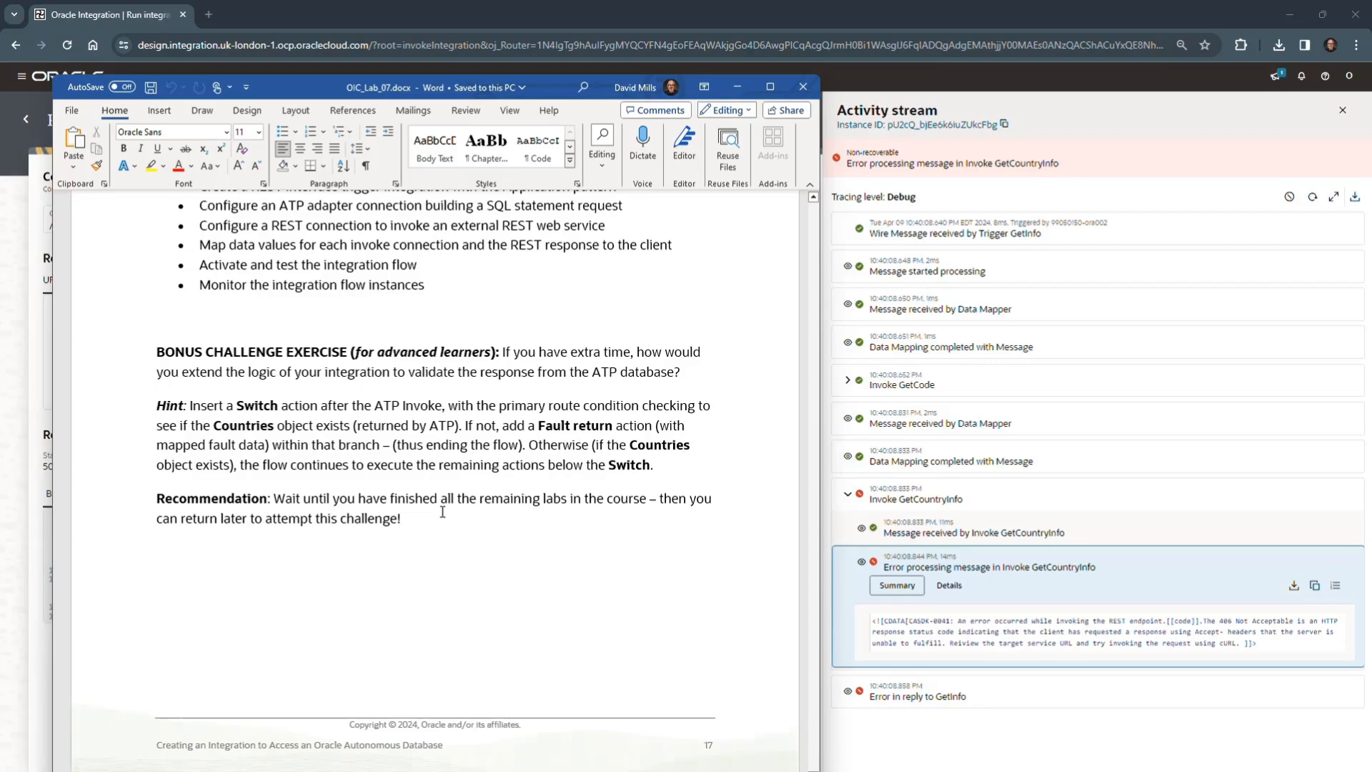
scroll(513, 508, up, 3)
scroll(513, 508, up, 8)
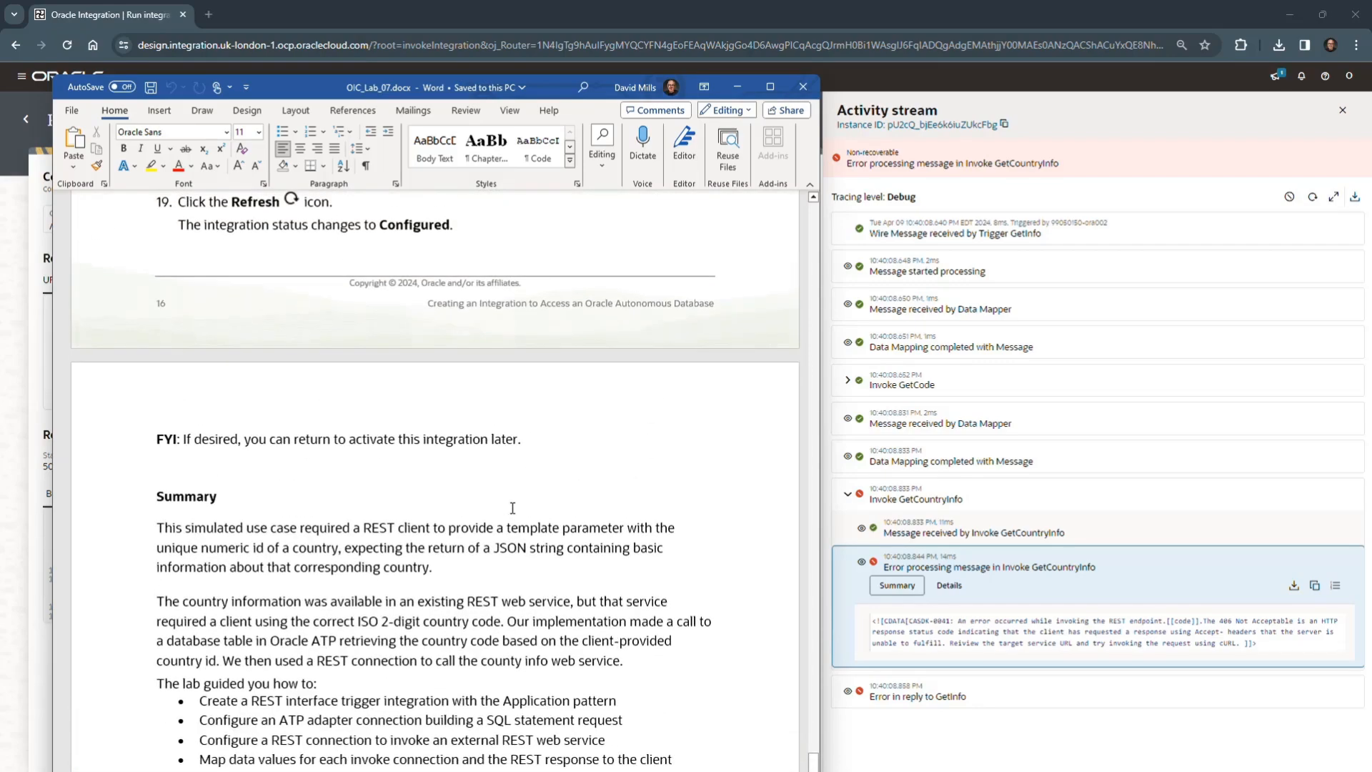
scroll(512, 508, up, 1)
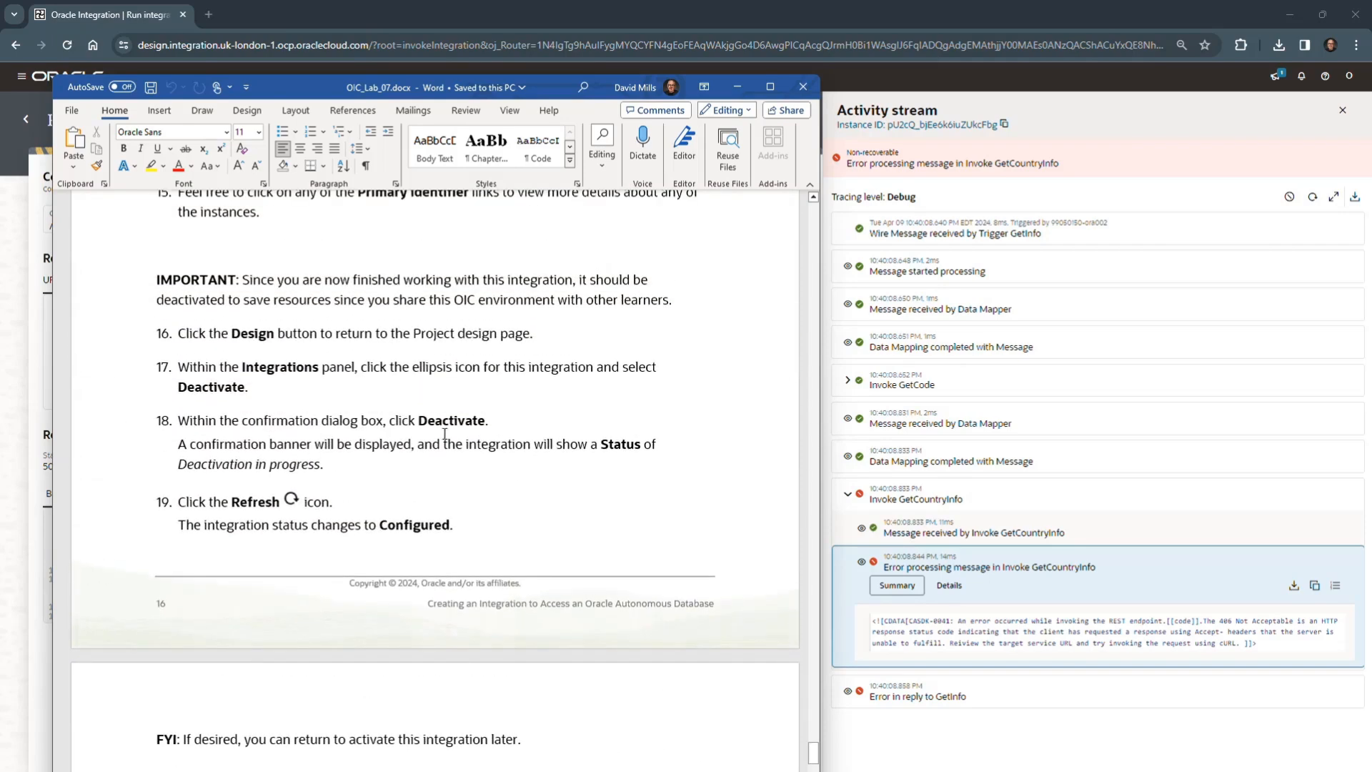
- Close the run's activity stream and exit the run page to the project page
drag(563, 91, 0, 771)
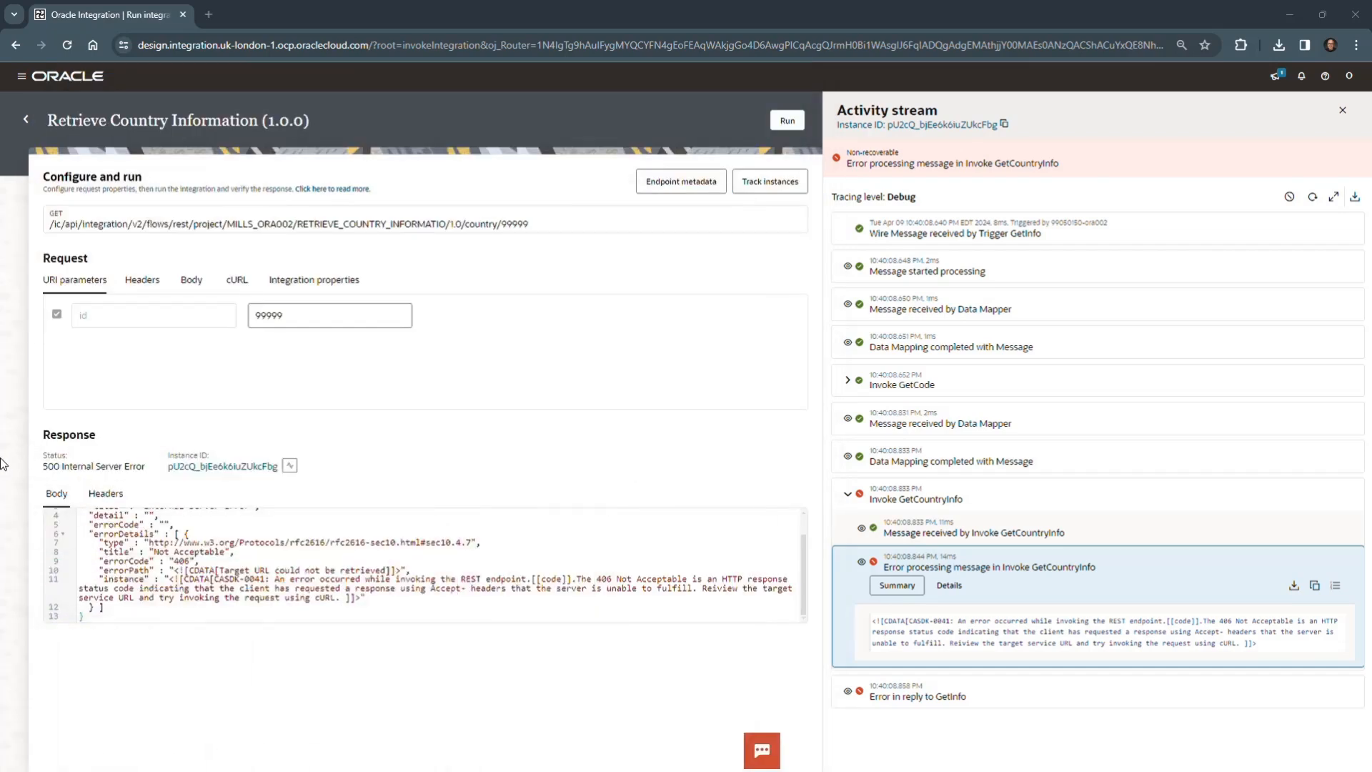
click(1342, 110)
click(27, 122)
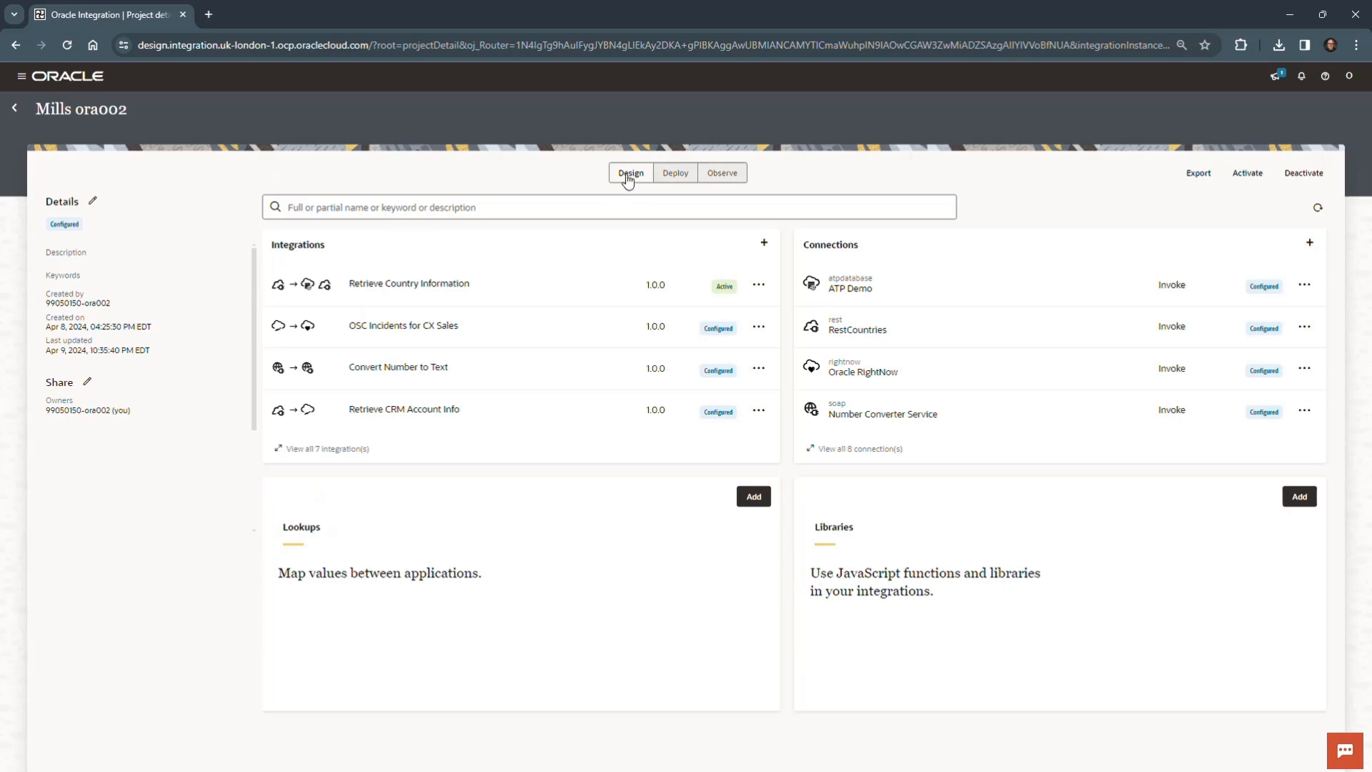
- Observe the project's recent instances and view the flow of the Country ID 99999 instance before returning to the project
click(723, 174)
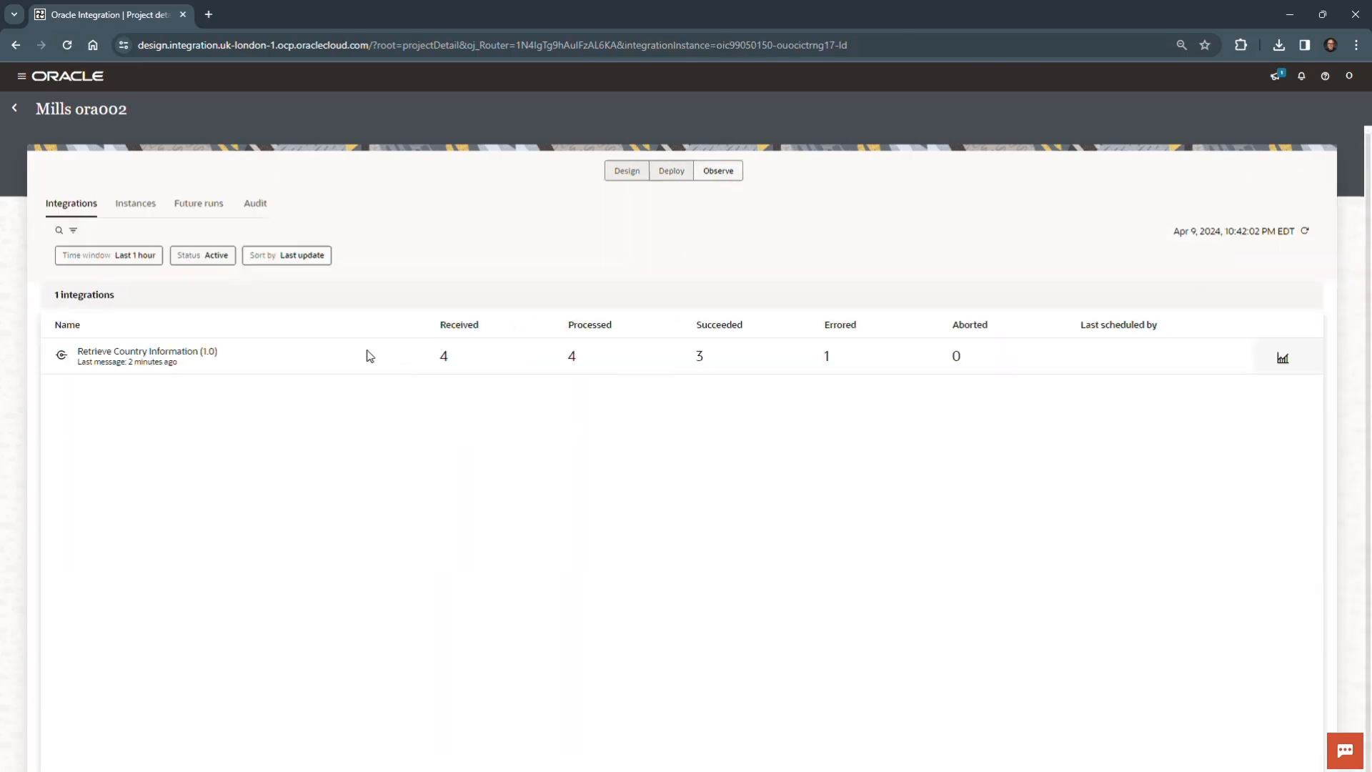
click(140, 207)
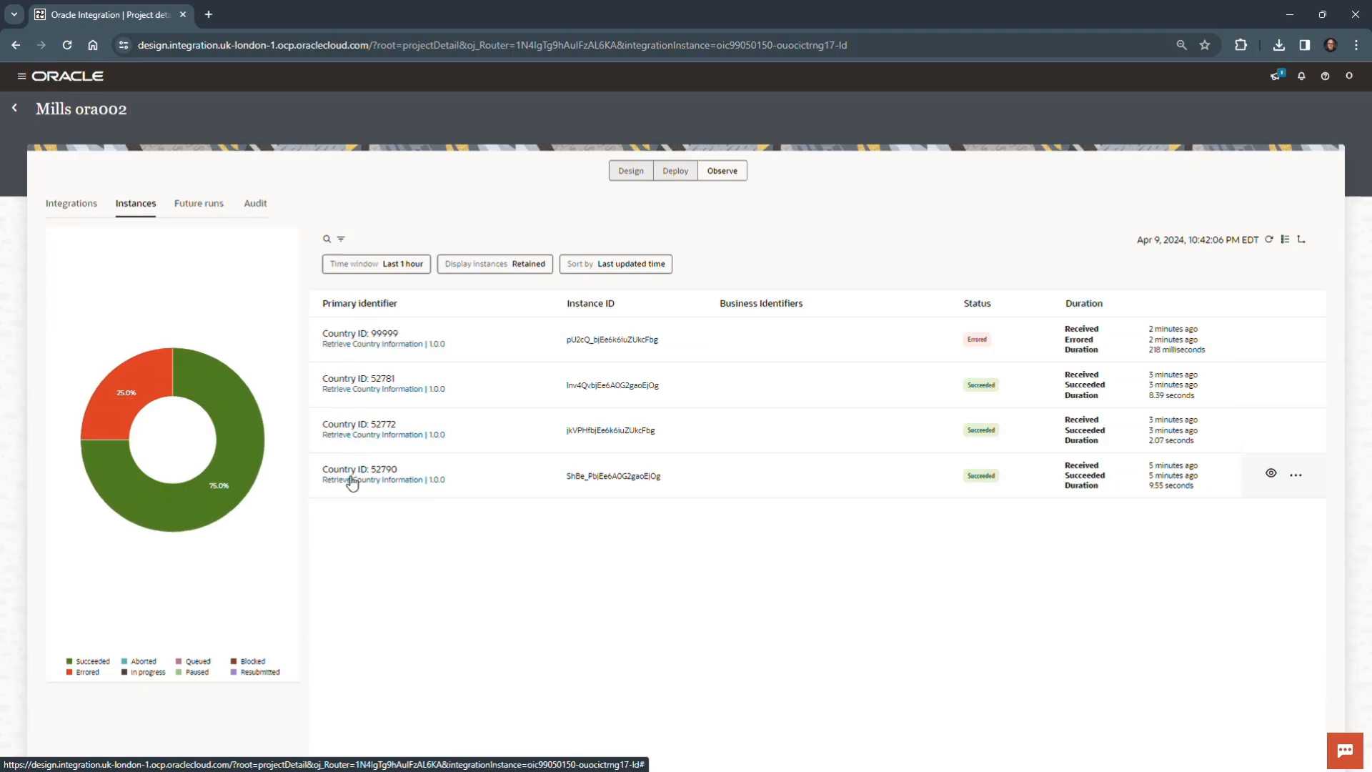
click(377, 336)
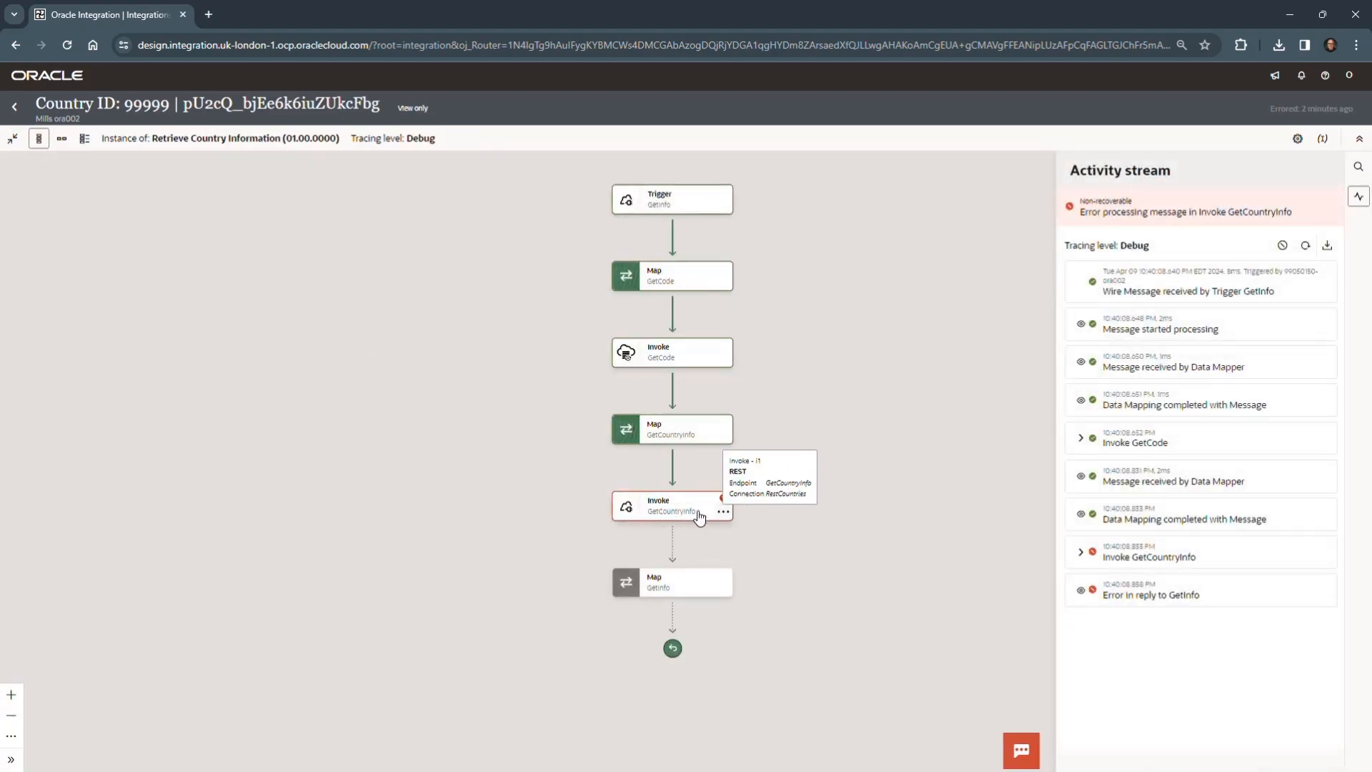
click(16, 107)
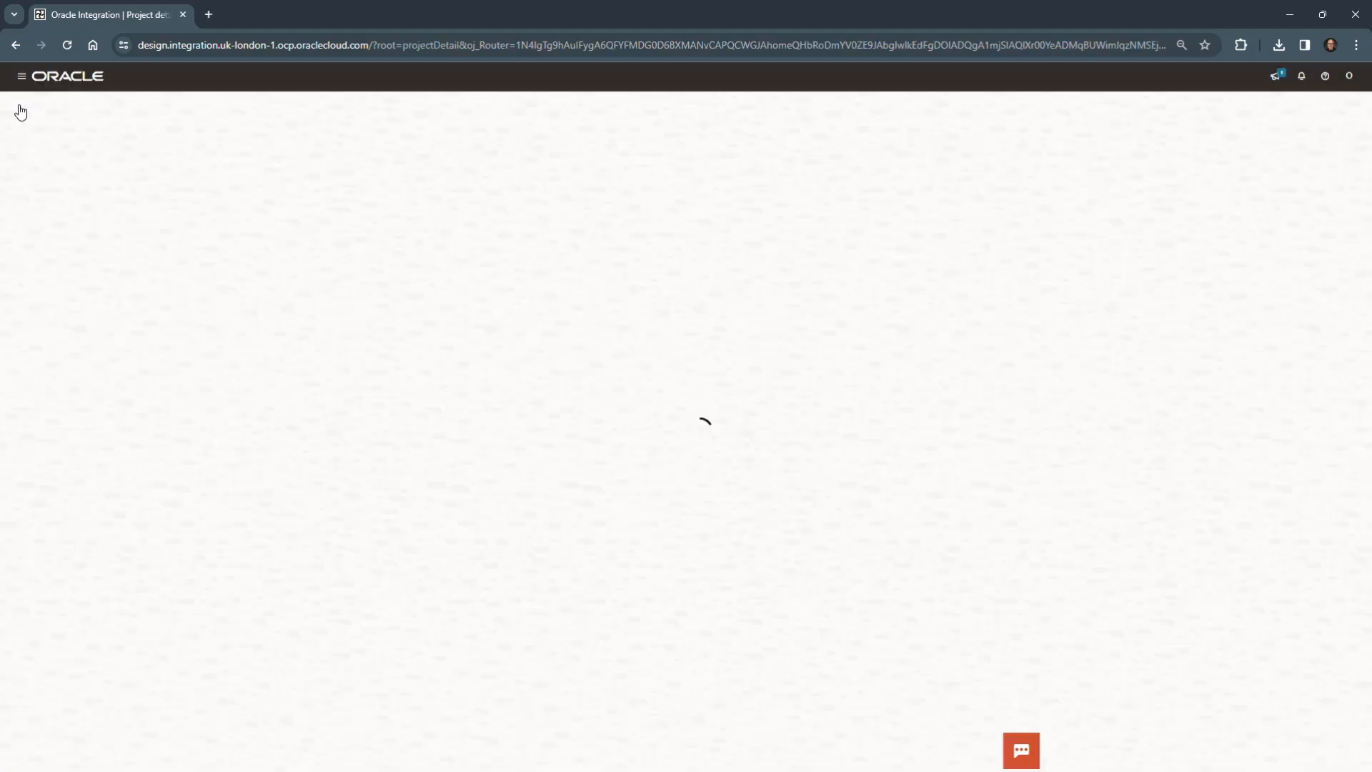
- Deactivate the Retrieve Country Information integration on the project's design page and refresh its status
click(632, 172)
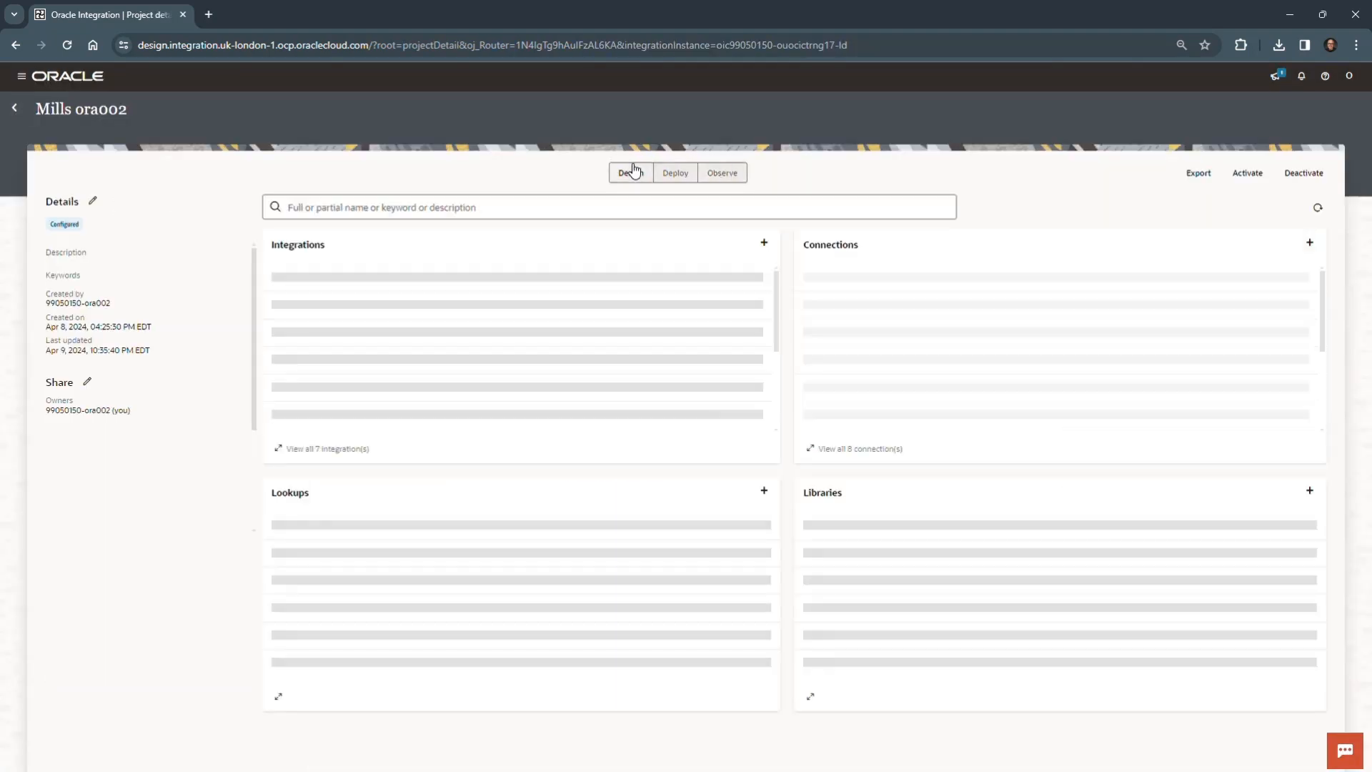
click(758, 284)
click(818, 470)
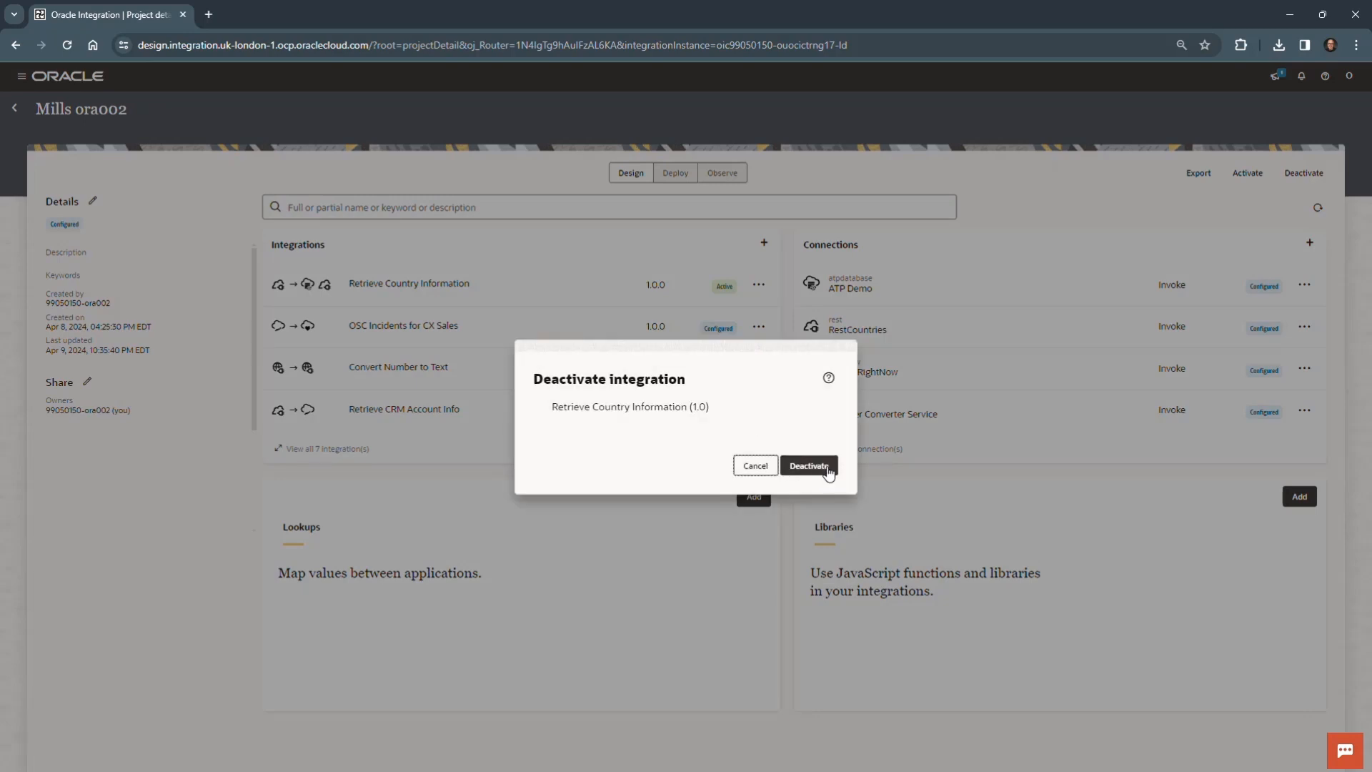
click(823, 469)
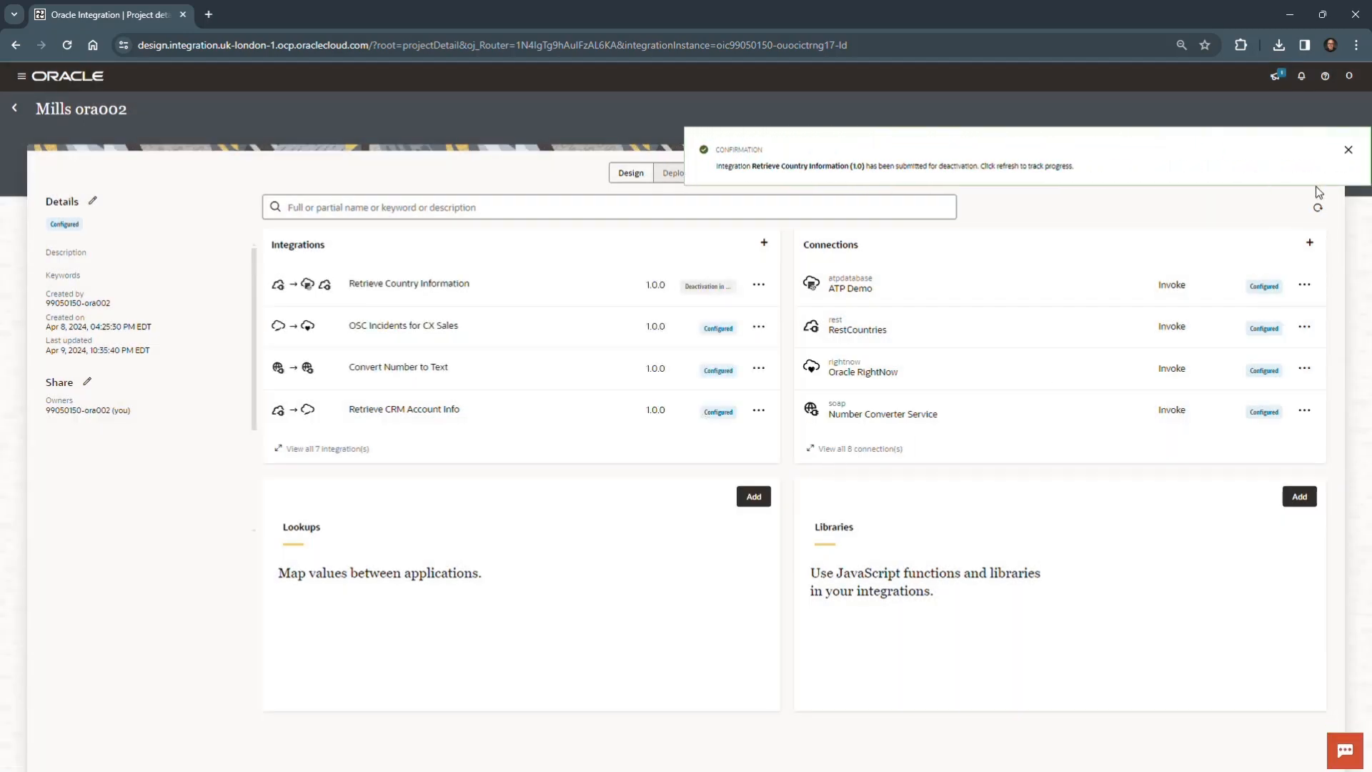
click(1349, 156)
click(1317, 207)
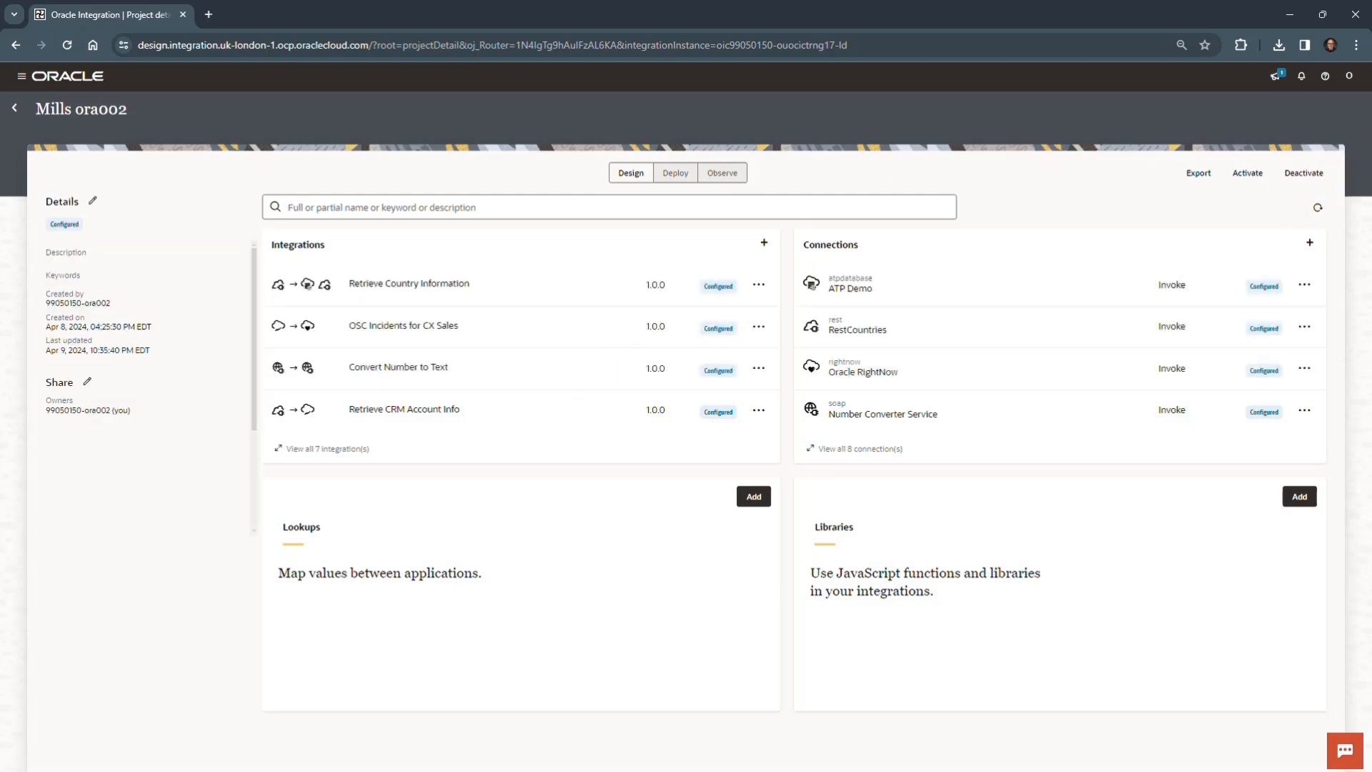
- Bring the Word lab document back, review its Summary section and select the text about the ATP adapter connection
drag(2, 643, 729, 37)
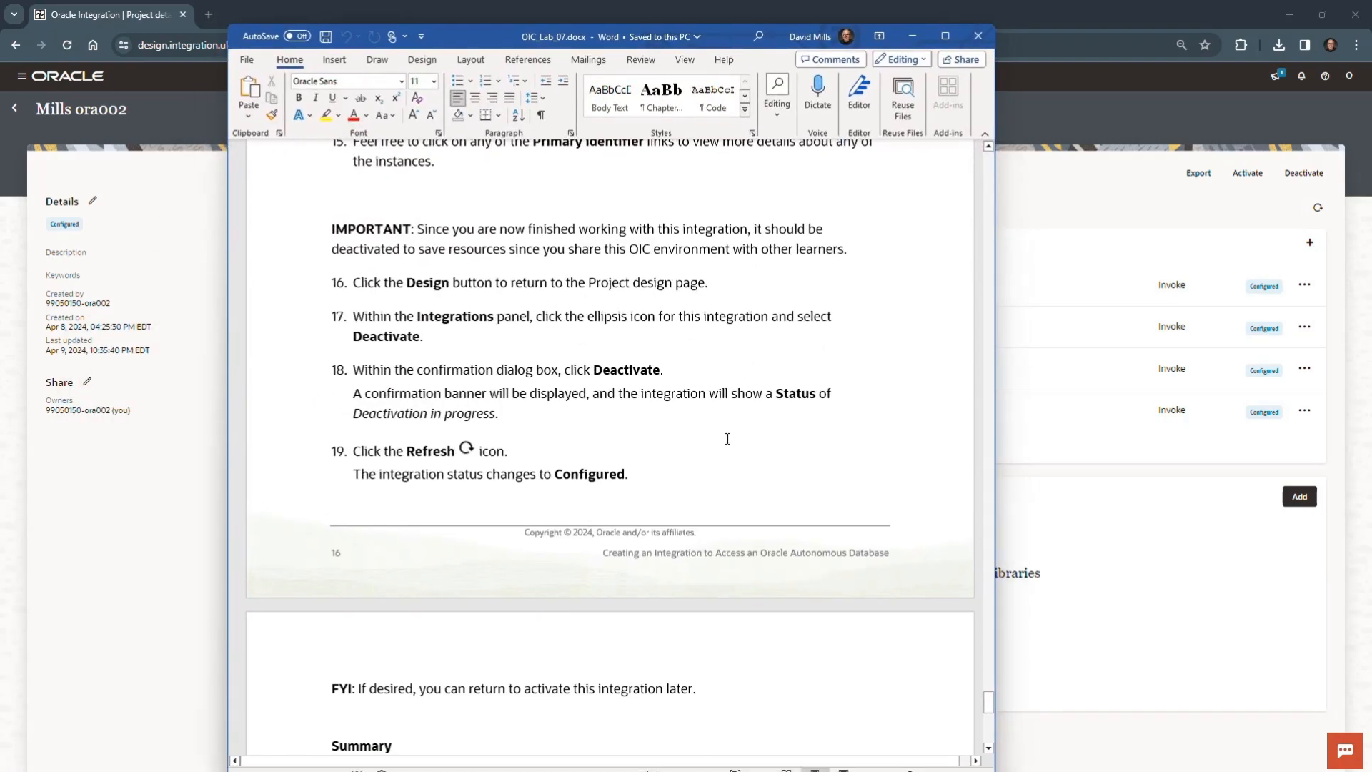
scroll(726, 436, down, 5)
scroll(726, 443, down, 2)
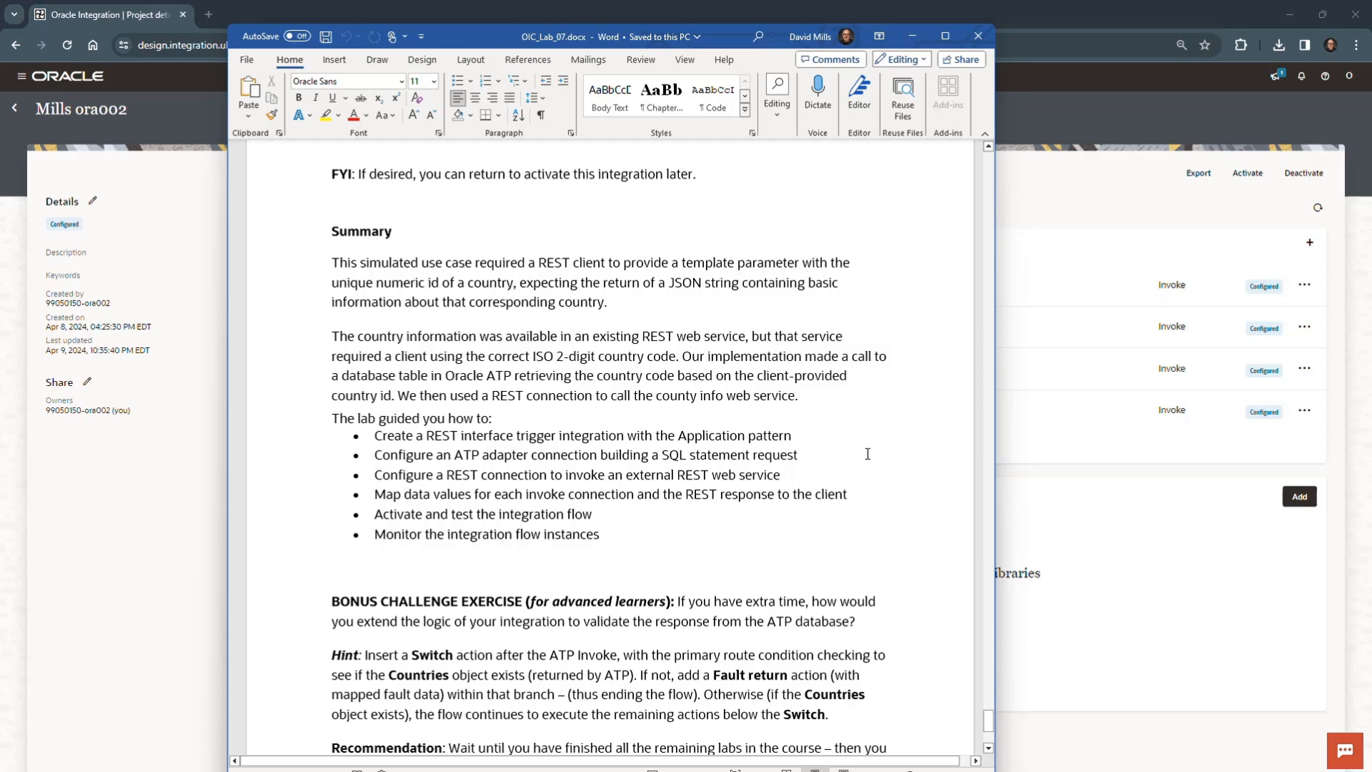
drag(454, 456, 776, 458)
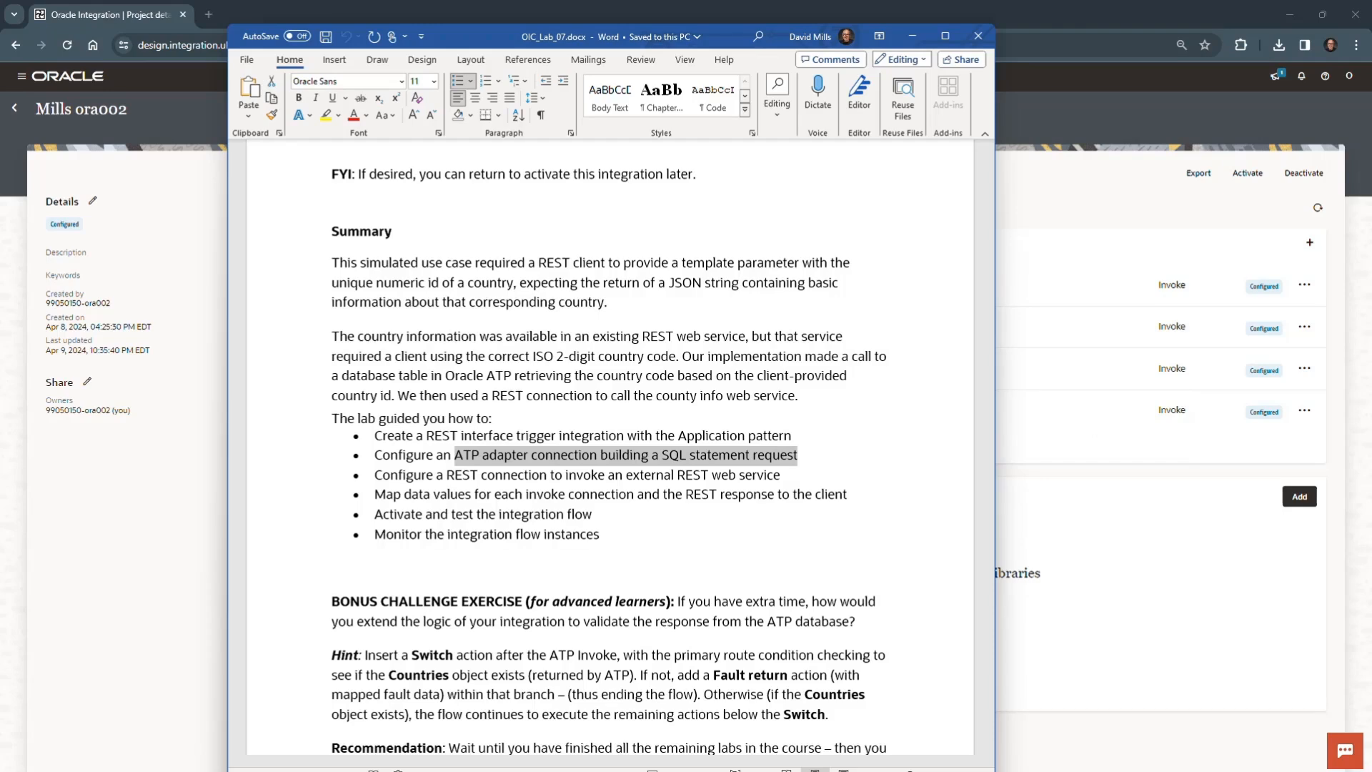
- Switch to File Explorer and open ATP Adapter Docs.pdf from the lab resources folder
key(alt+Tab)
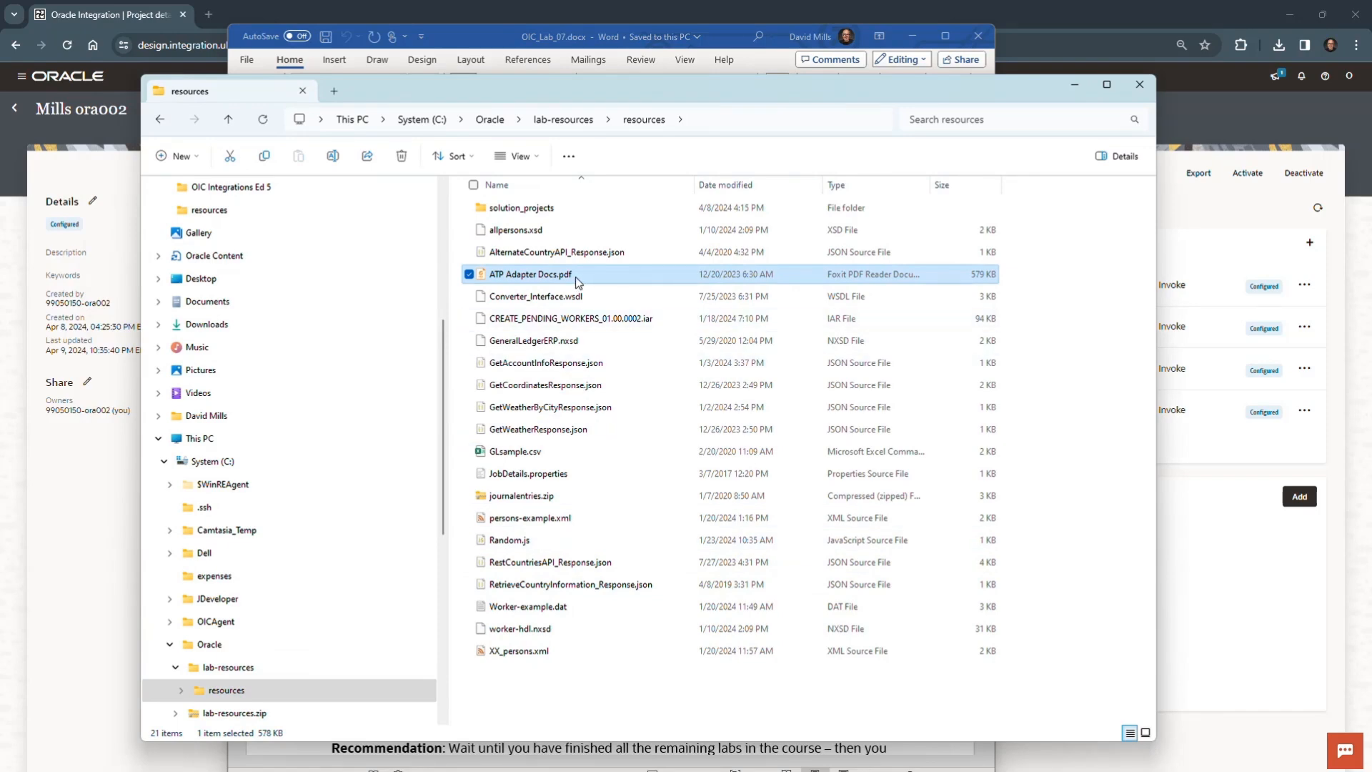
click(538, 295)
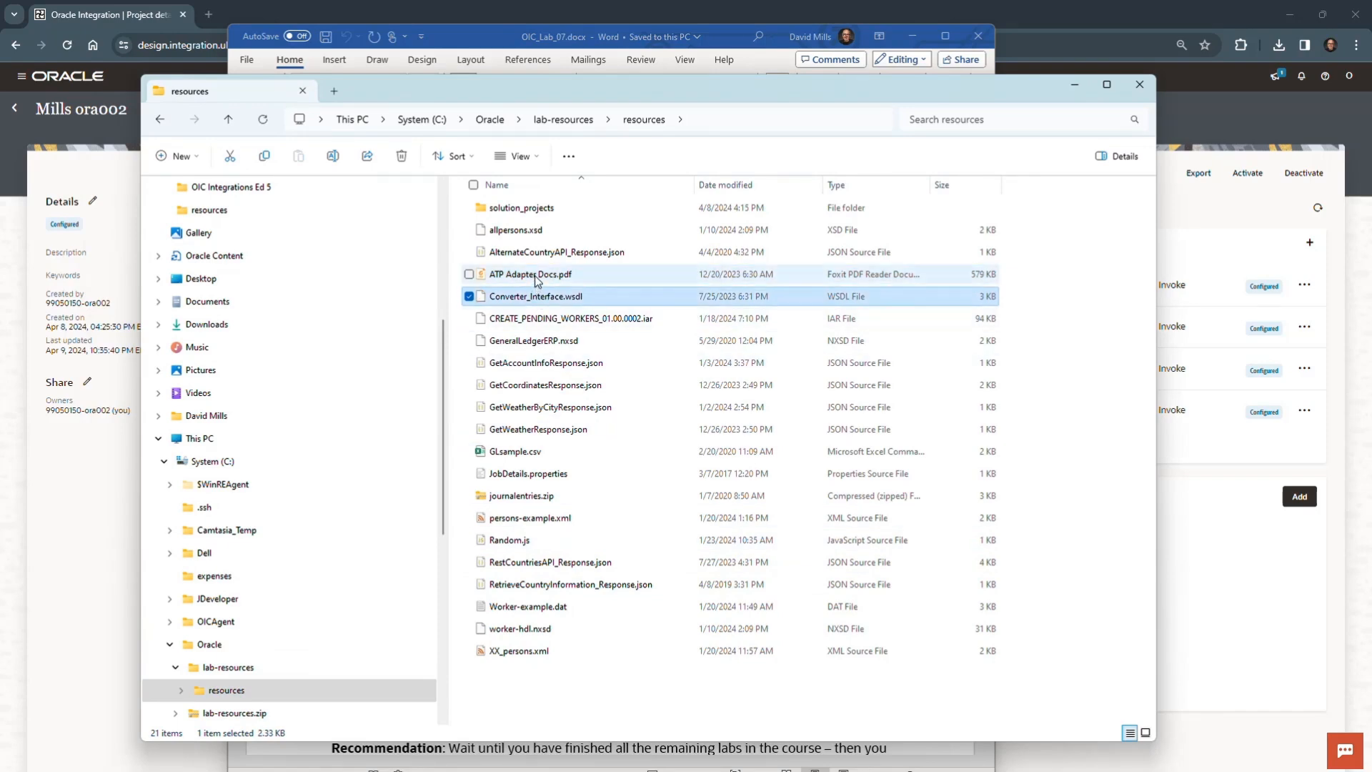
click(537, 275)
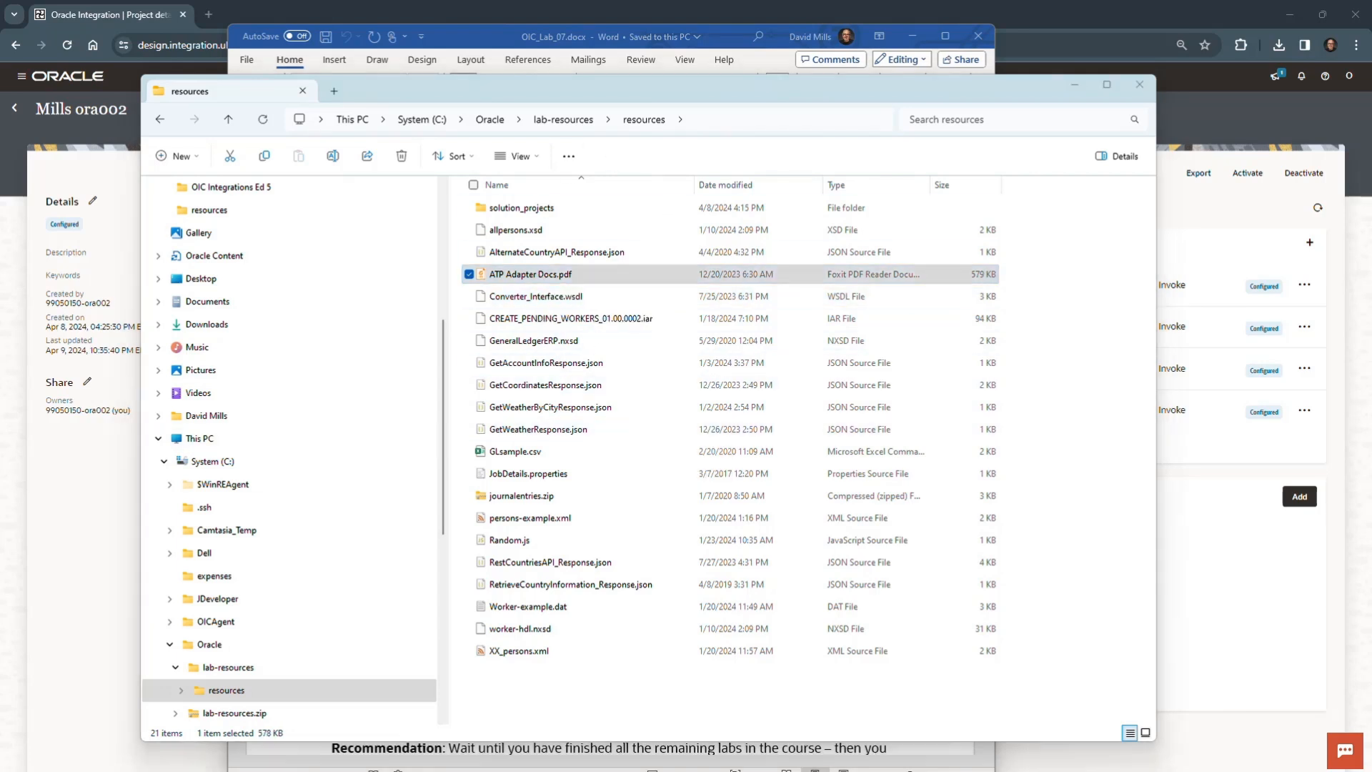
key(Return)
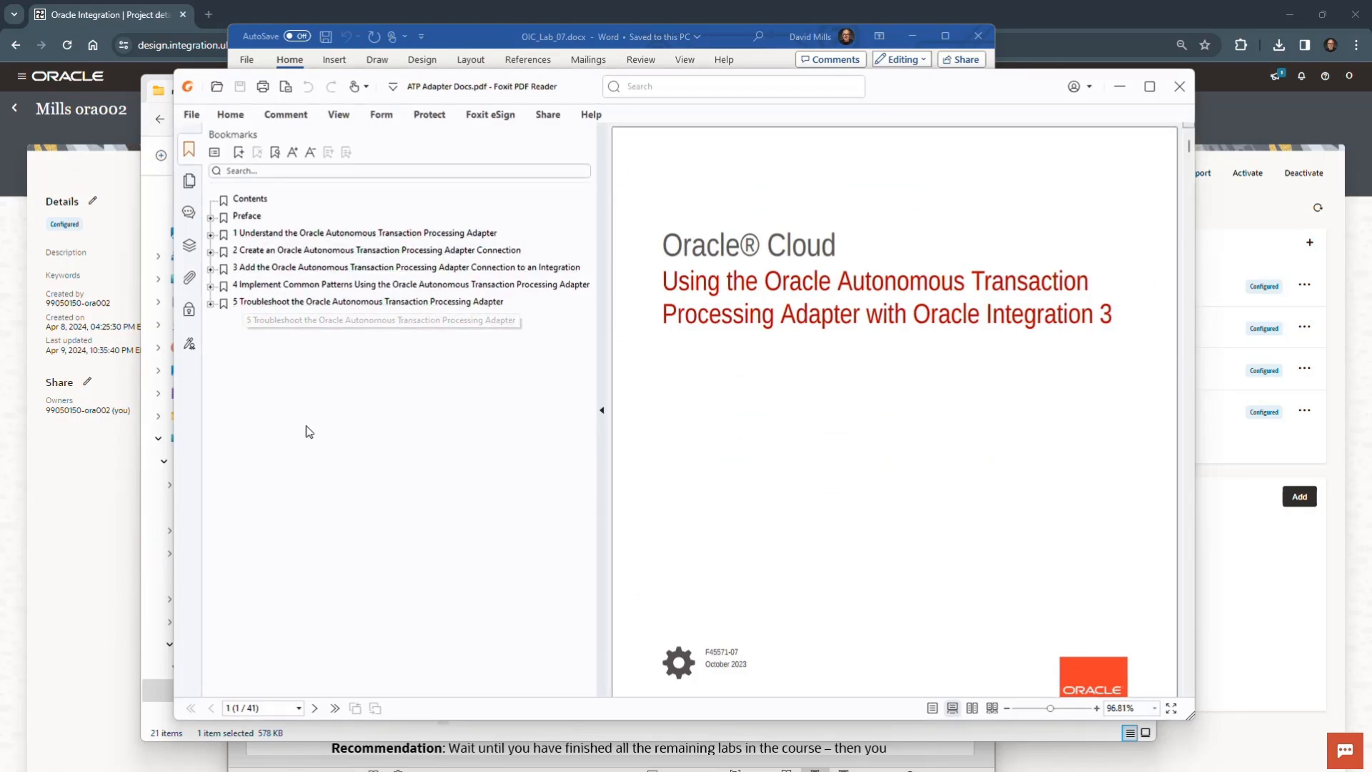
- Look through the subsections of chapters 3 and 4 in the PDF's bookmarks, and minimize the PDF and folder to return to the lab document
click(211, 252)
click(211, 252)
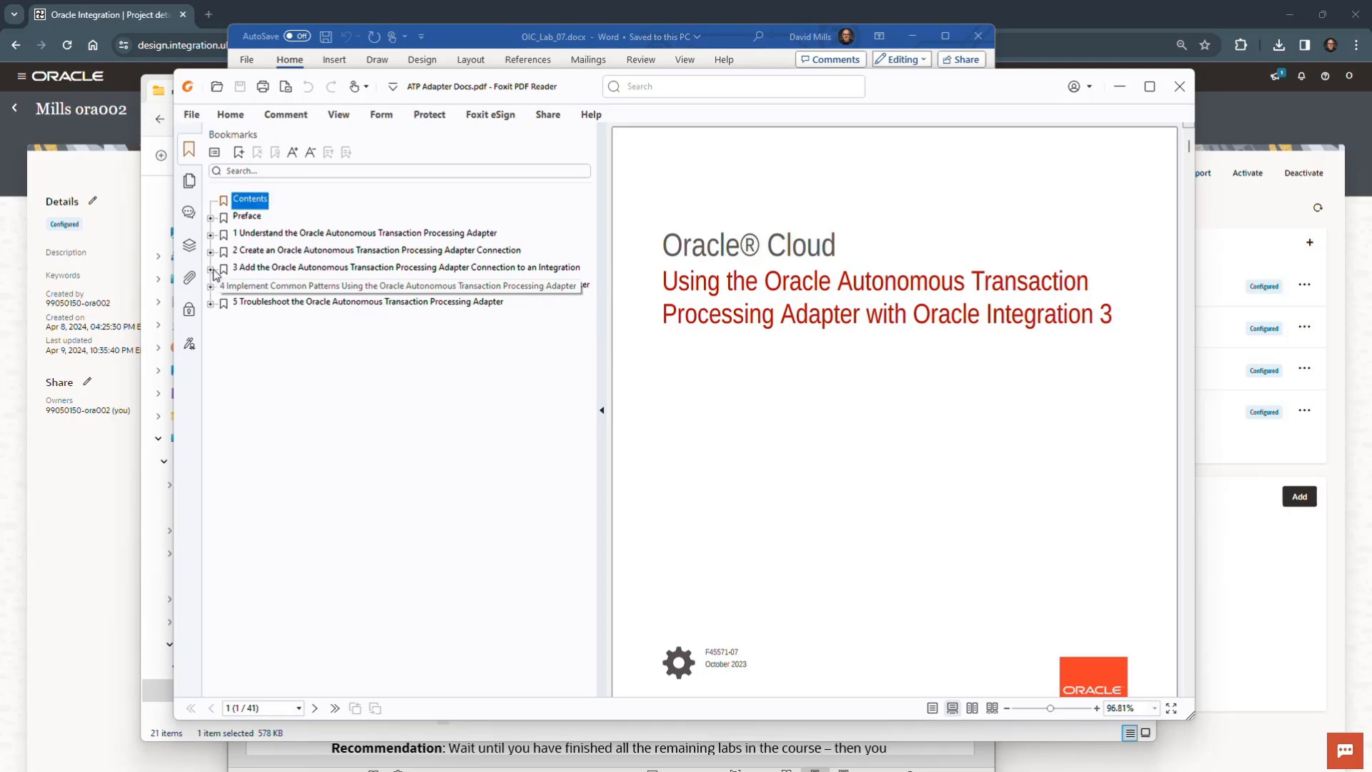
click(211, 269)
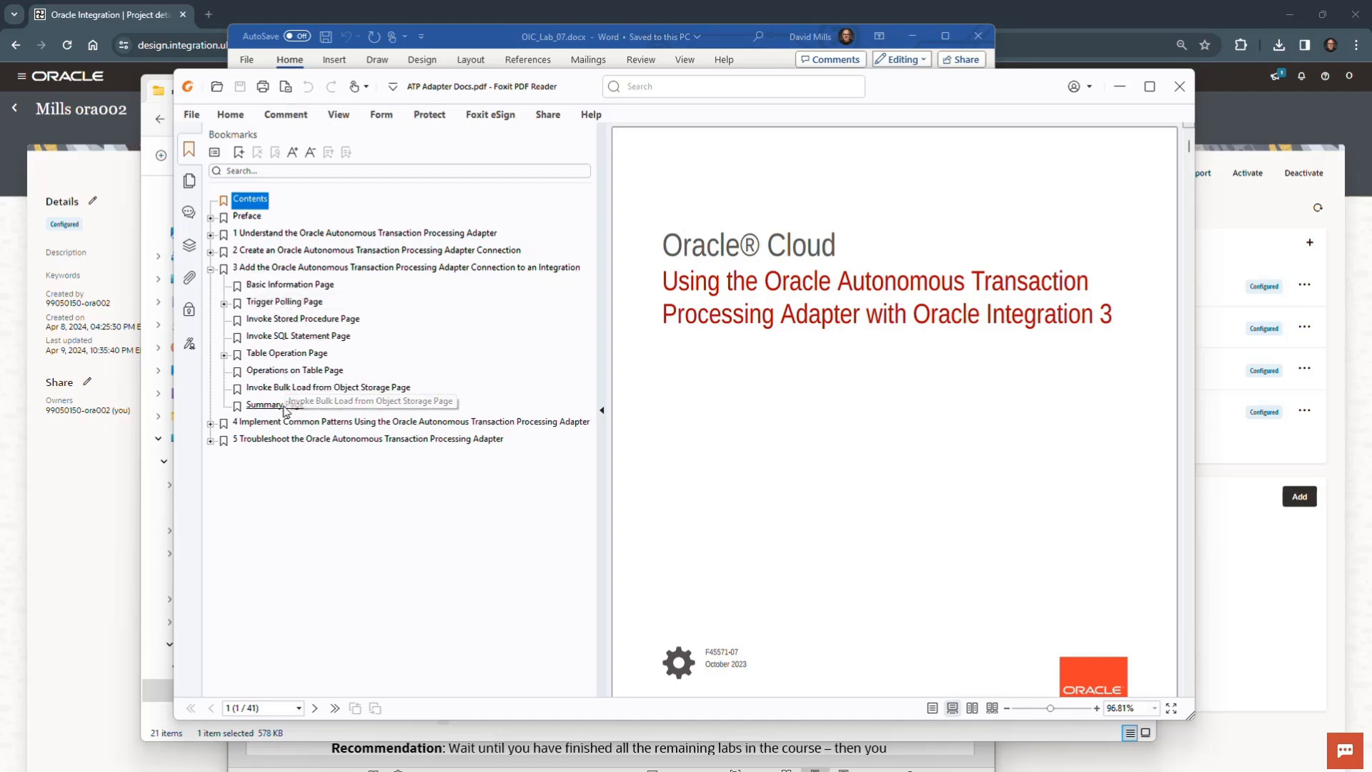
click(211, 269)
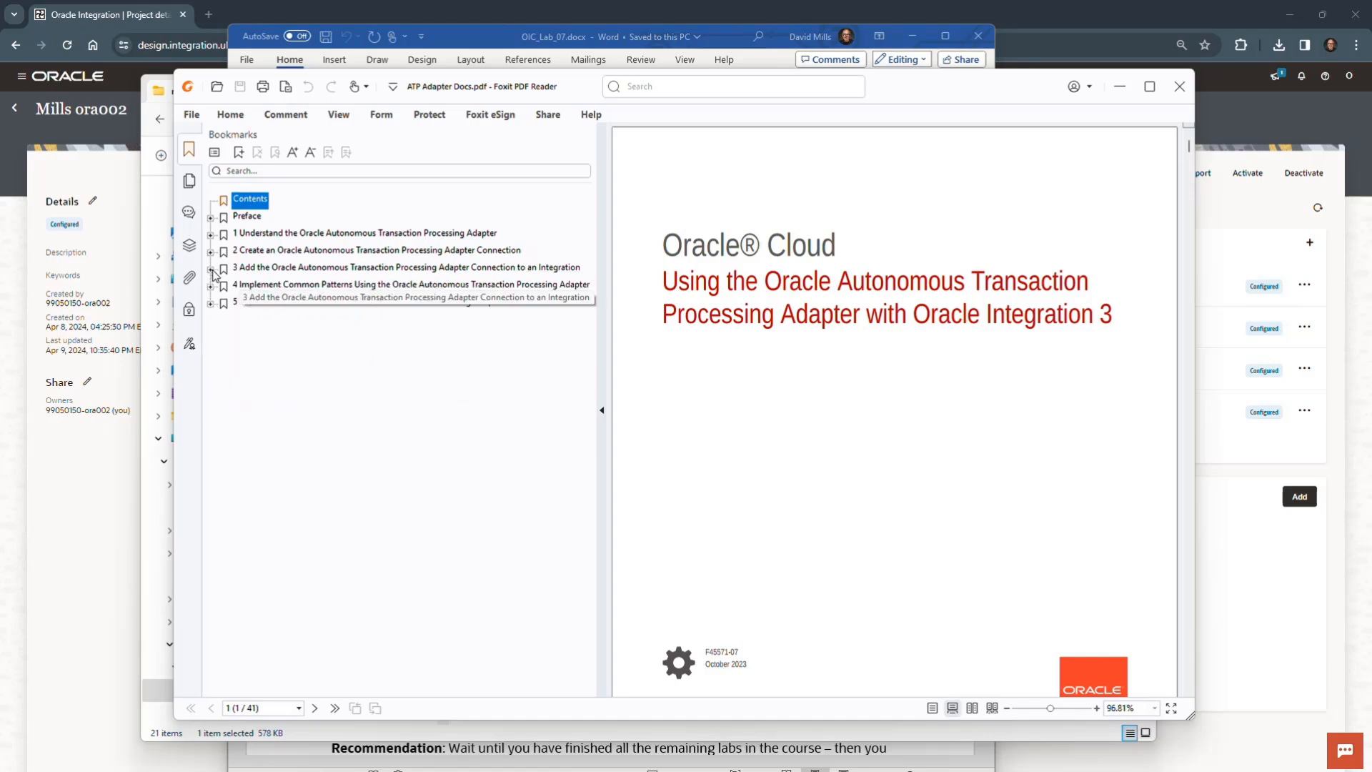
click(210, 286)
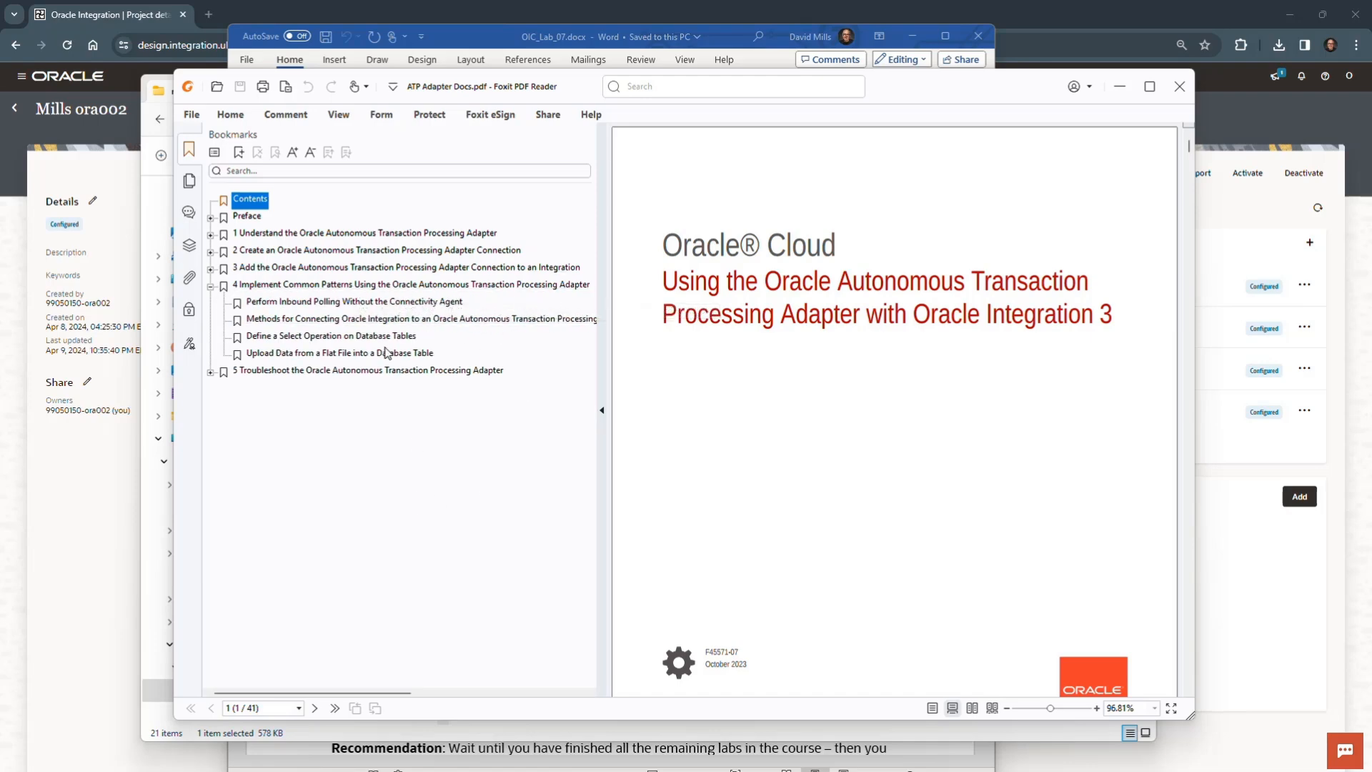
click(211, 287)
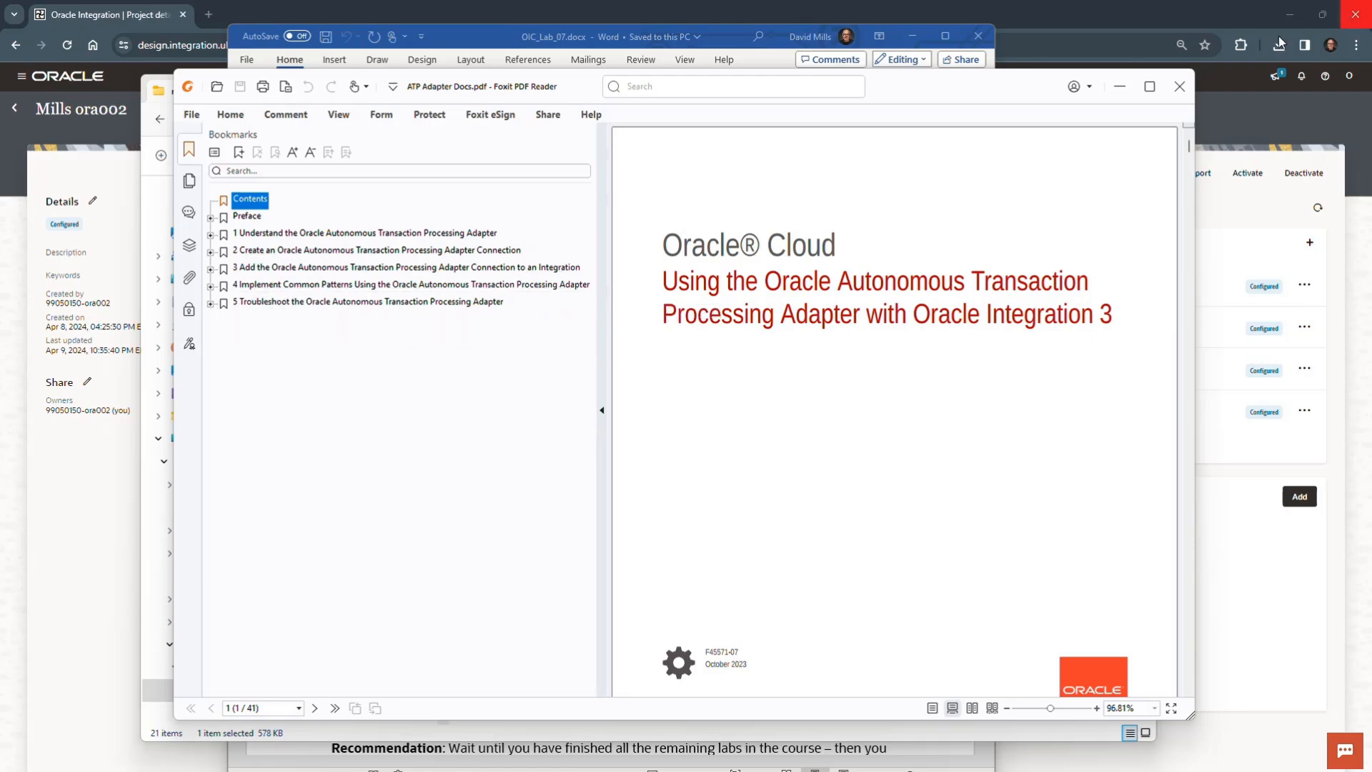
click(1120, 86)
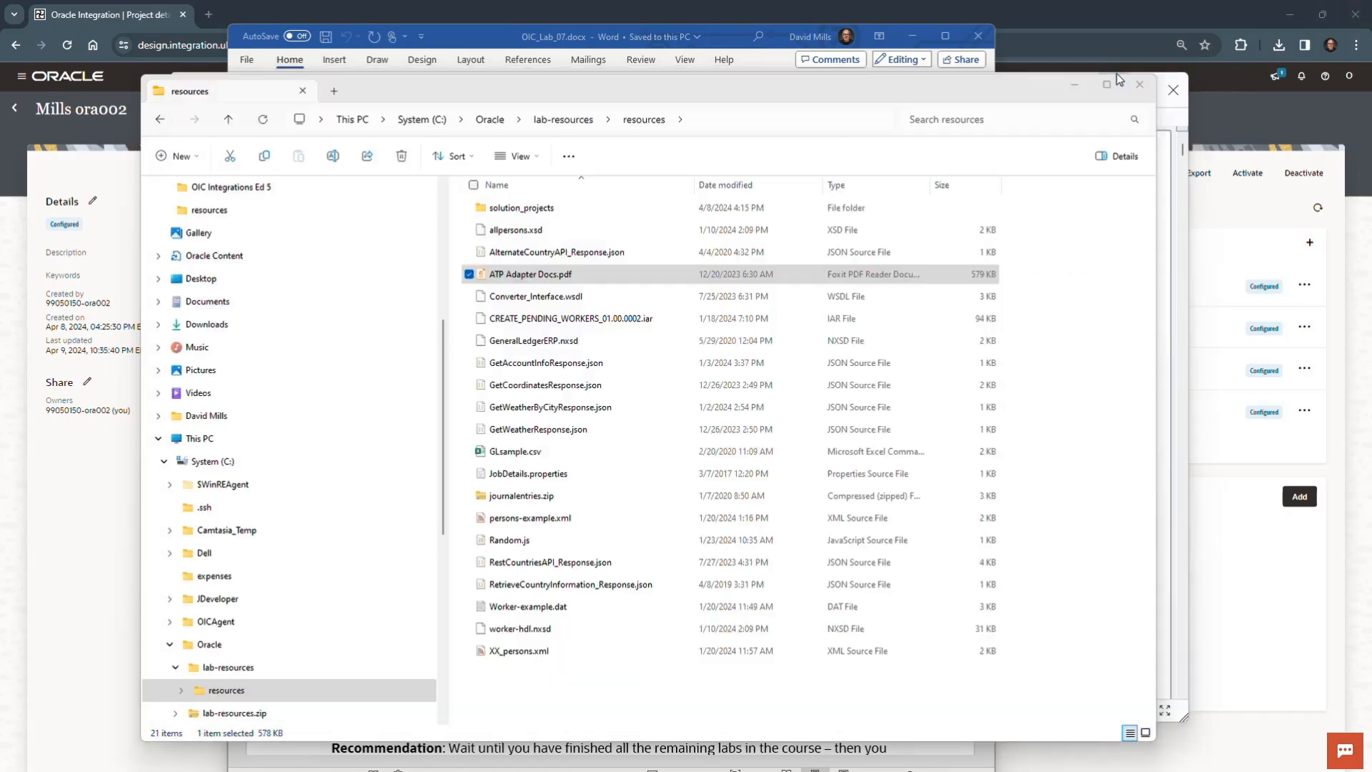
click(1075, 82)
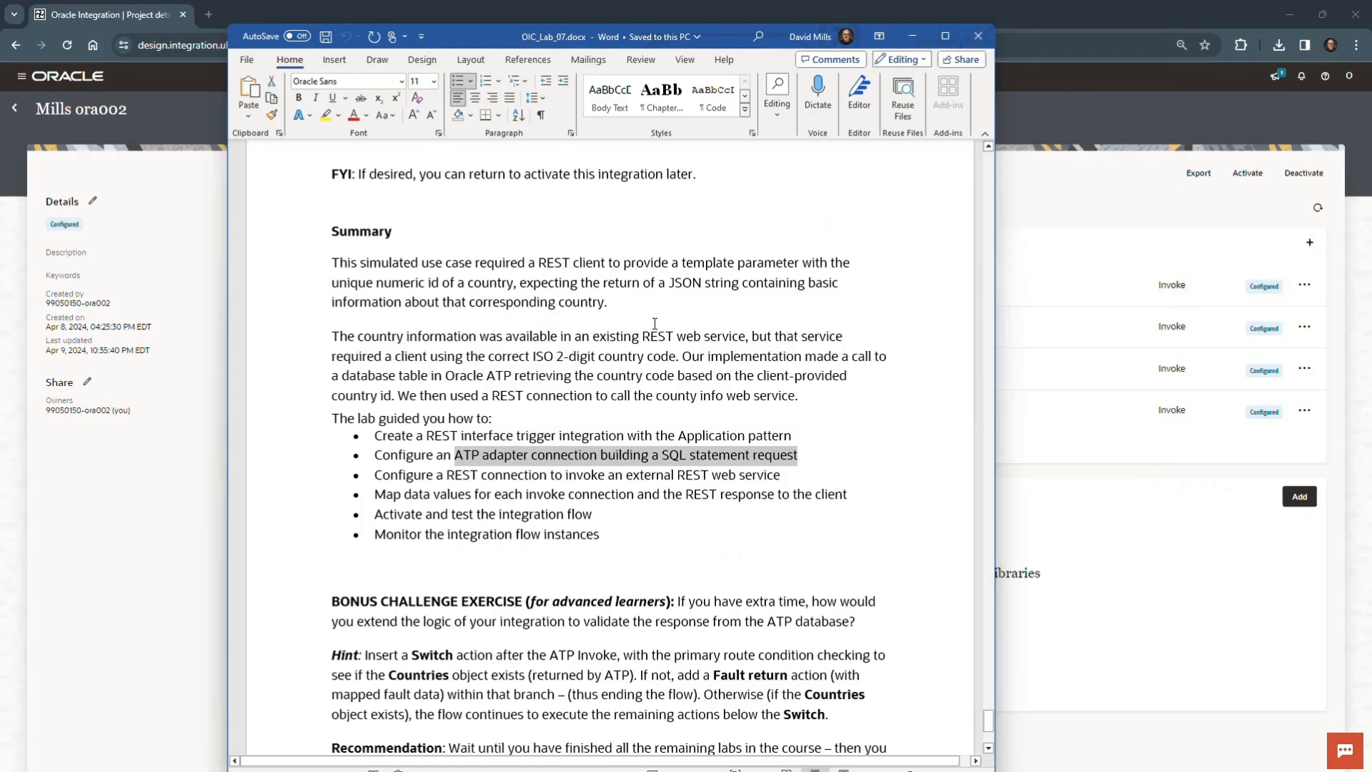
click(829, 470)
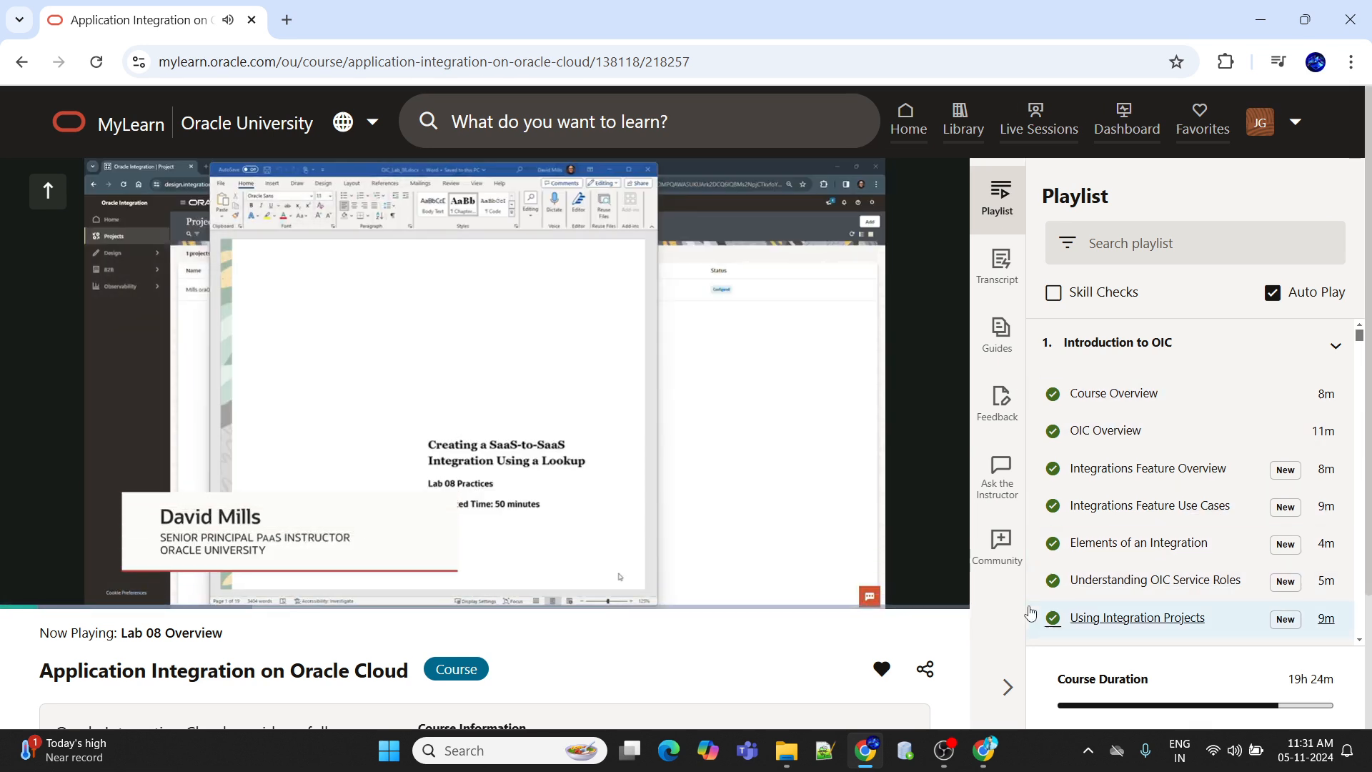
- Show the Lab 08 Overview video in full screen and switch its playback quality to HD
click(943, 587)
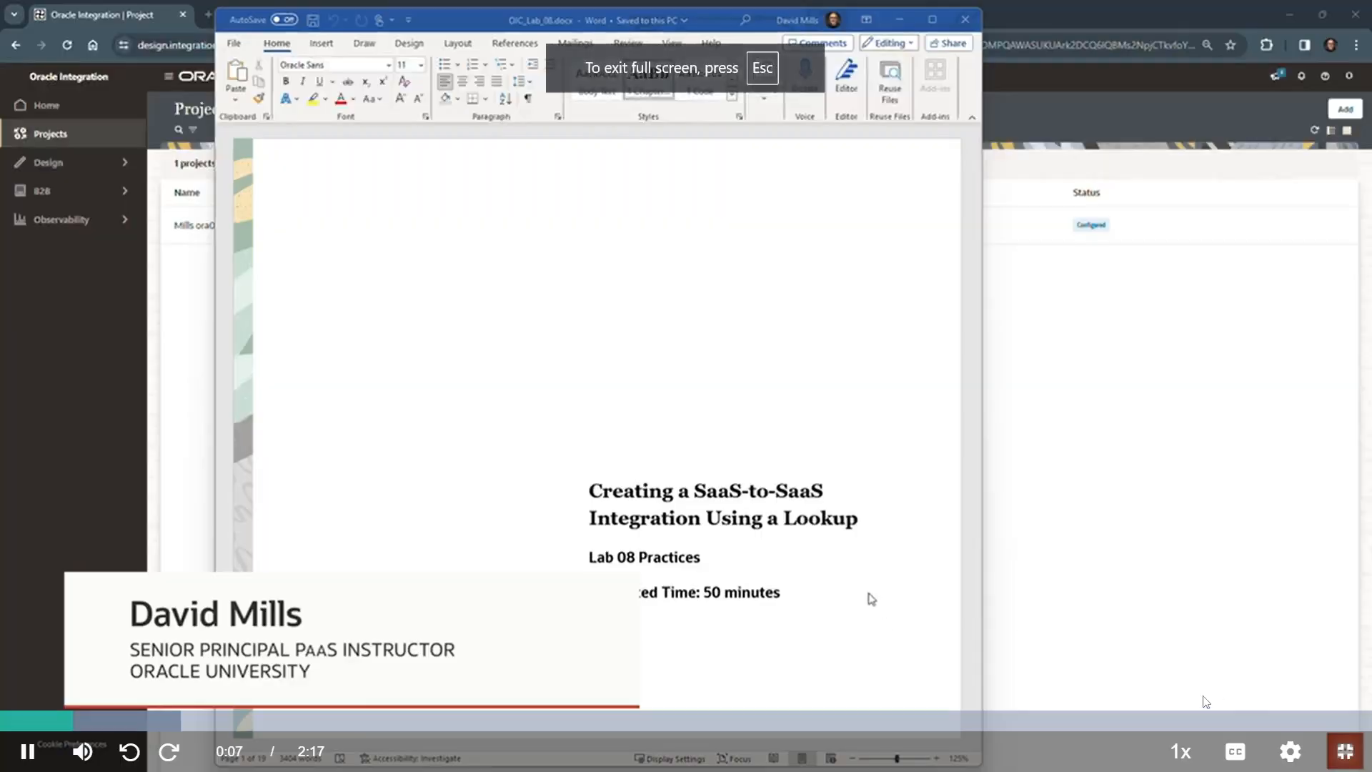
click(1290, 750)
click(1290, 522)
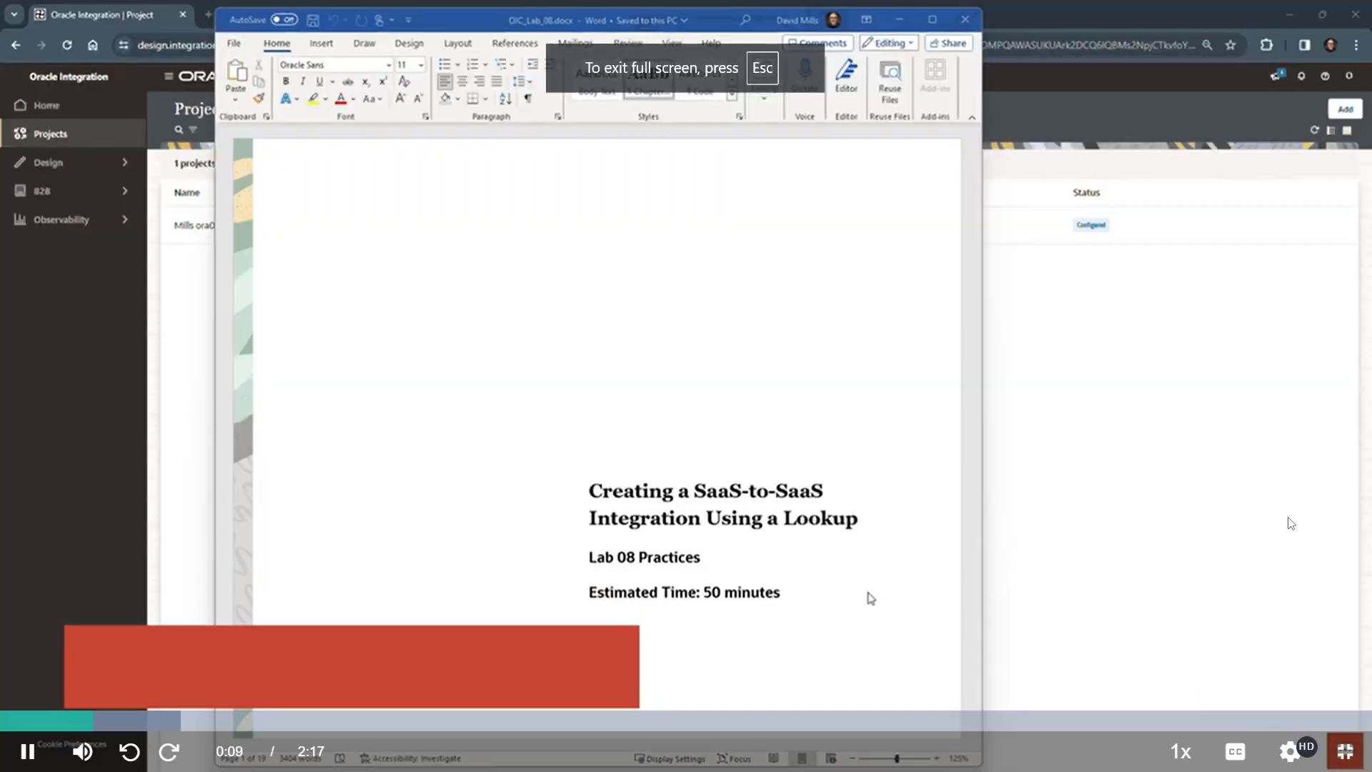
click(1290, 750)
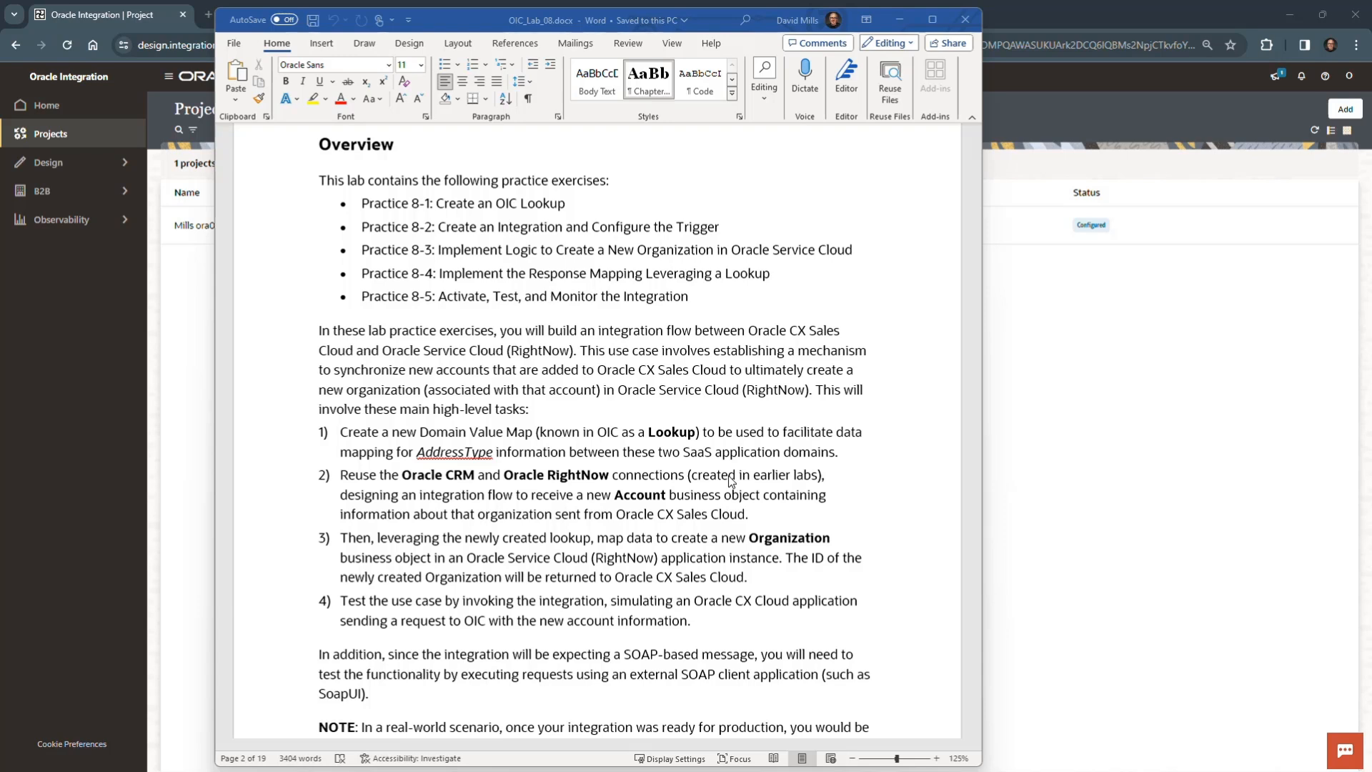
- Review the Lab 08 document's Overview tasks, SOAP testing note, integration diagram and Prerequisites list
scroll(731, 481, down, 1)
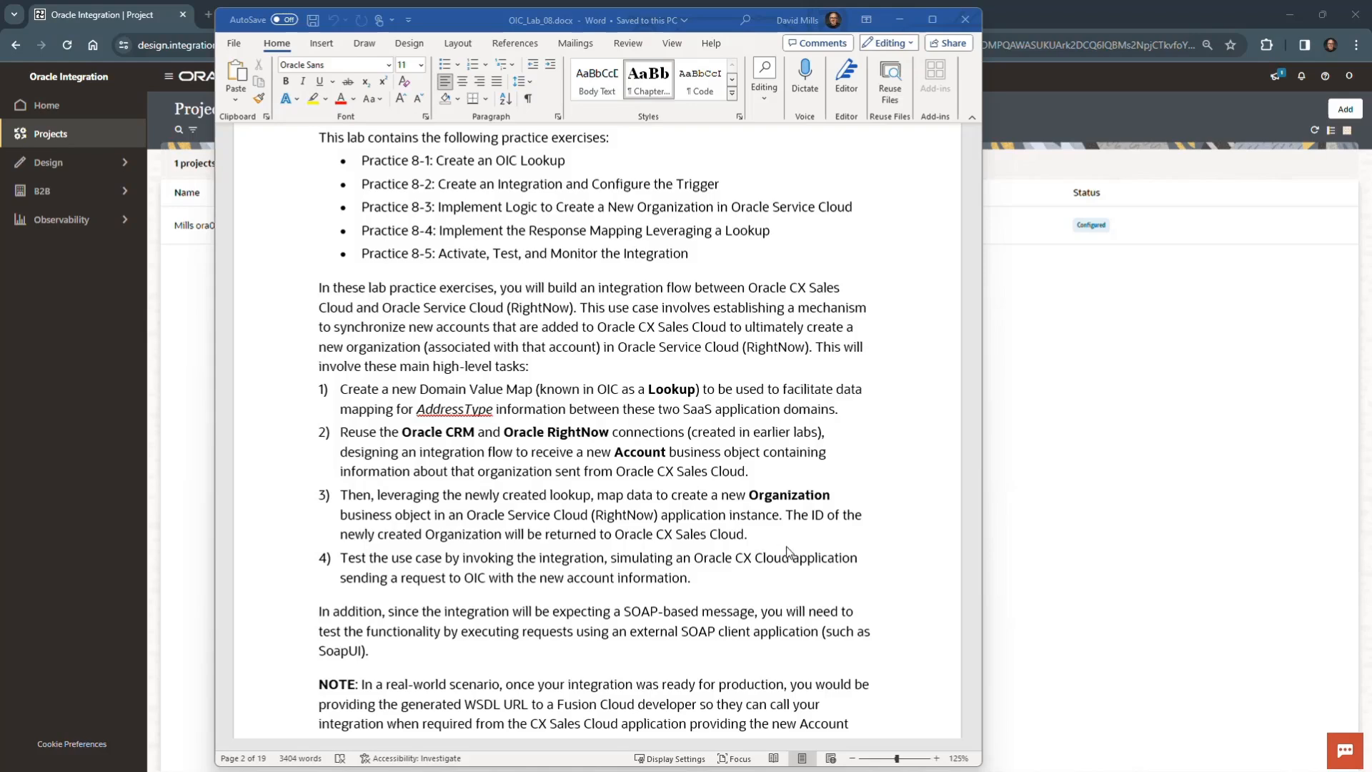
scroll(788, 552, down, 3)
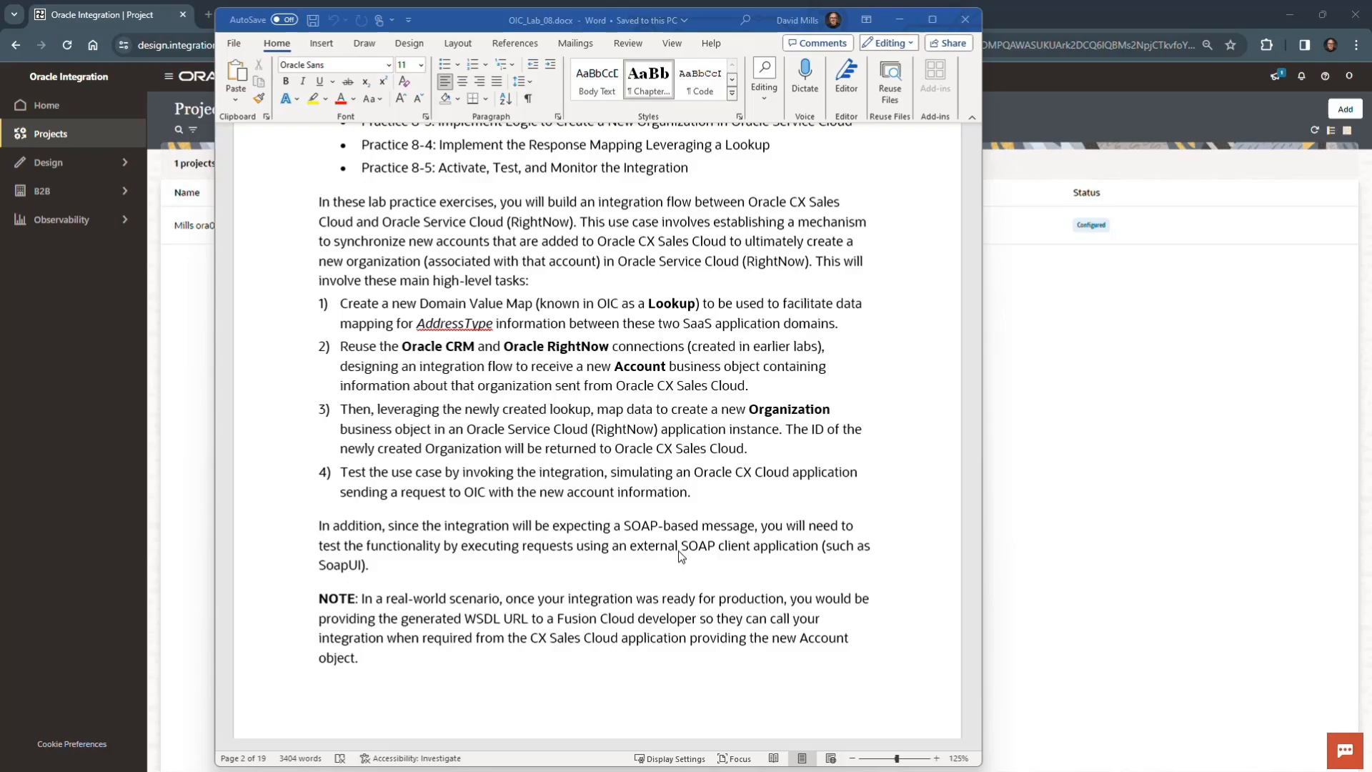
scroll(679, 550, down, 3)
scroll(681, 556, down, 5)
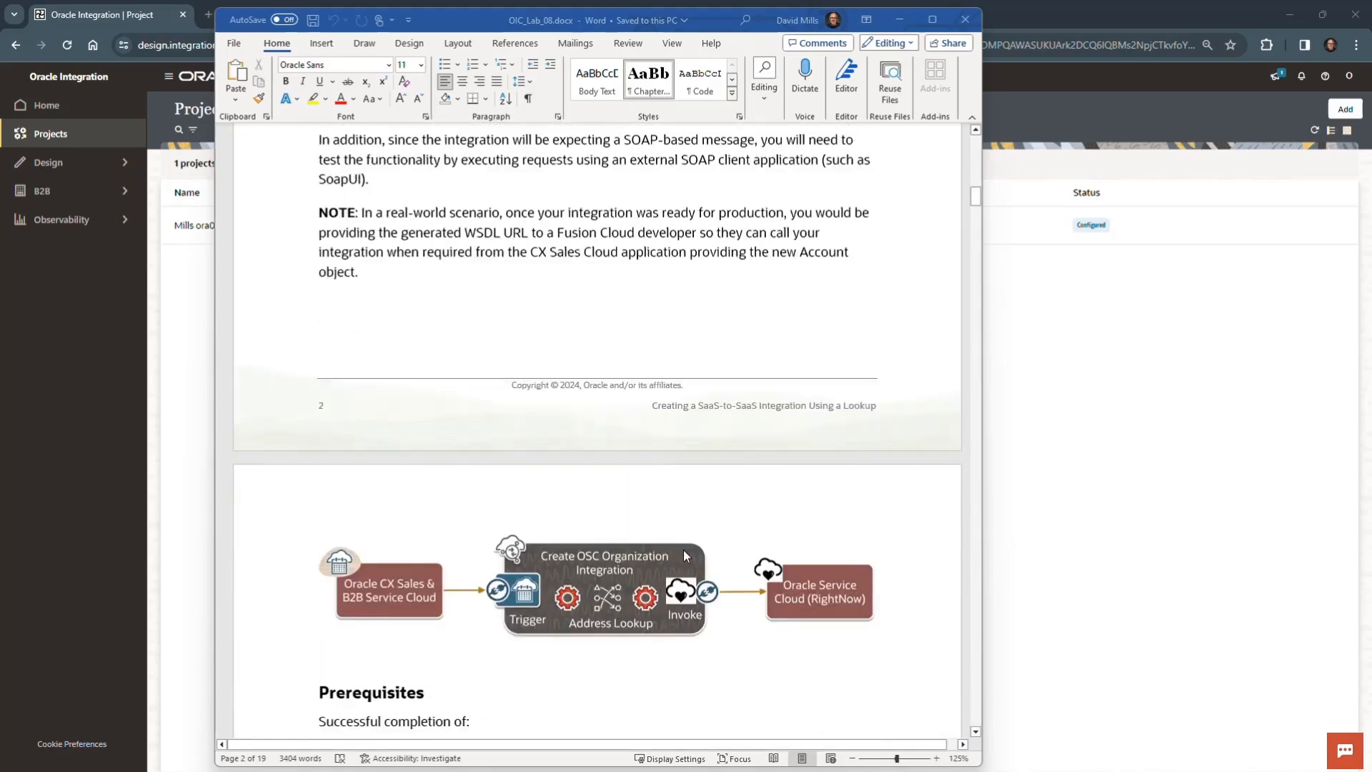
scroll(685, 555, down, 3)
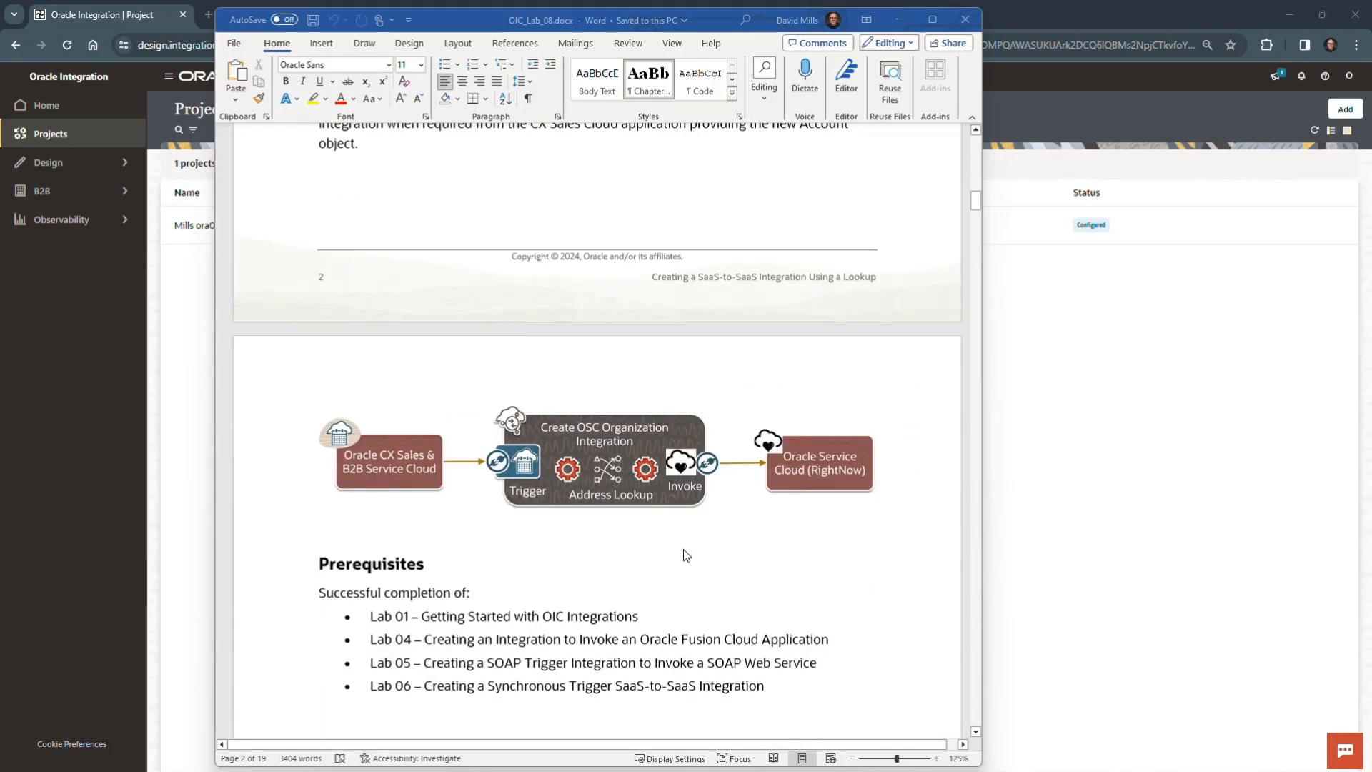
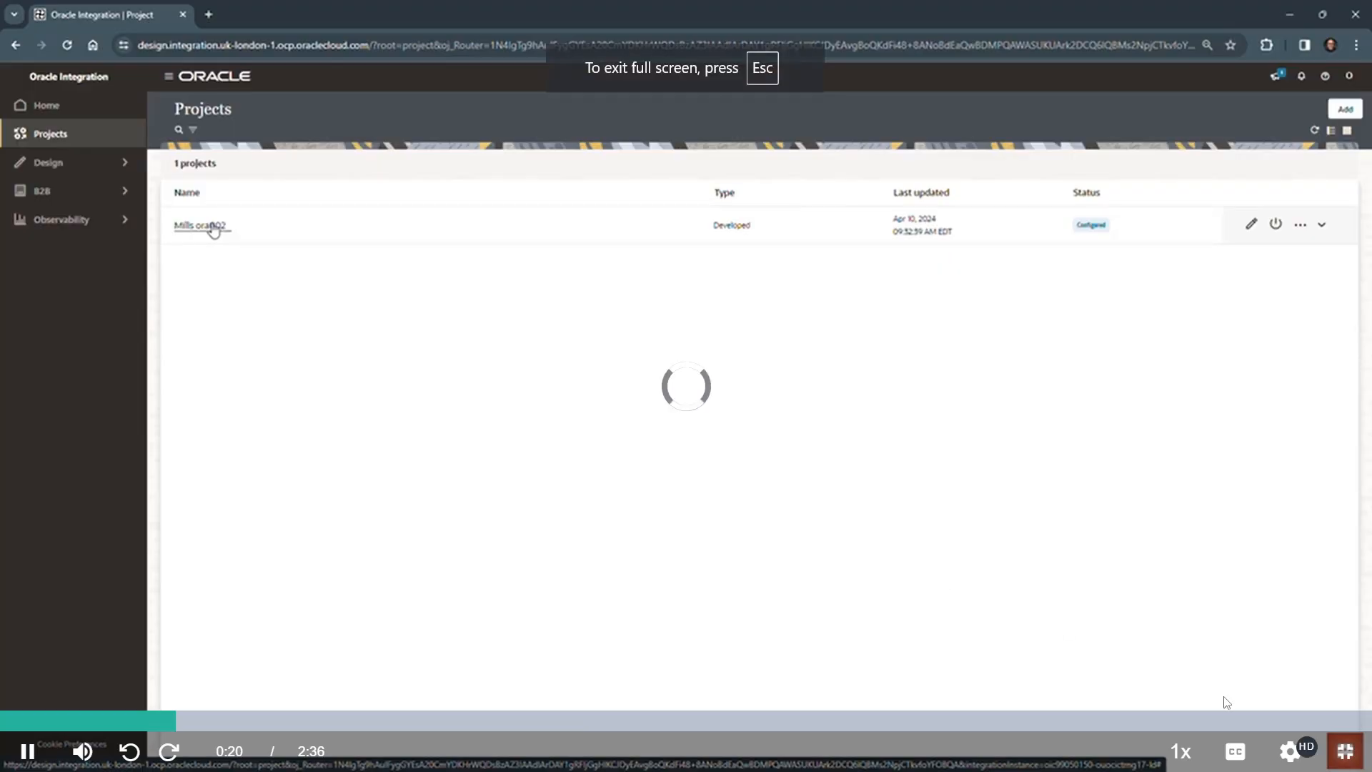
- Set the lab video's playback quality to 1080p
click(1289, 750)
click(1282, 522)
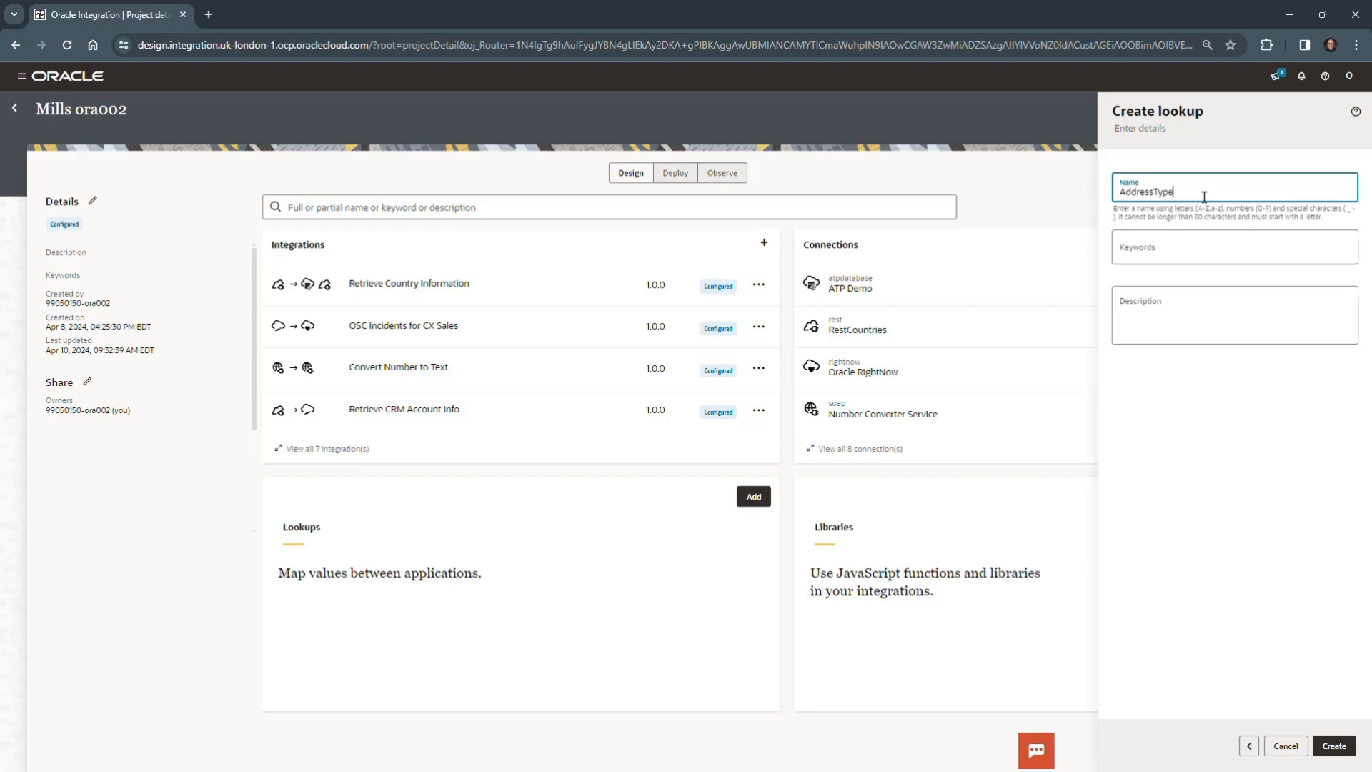
- Create the AddressType lookup and replace its first domain with the Oracle CX Sales and B2B Service adapter
click(1334, 746)
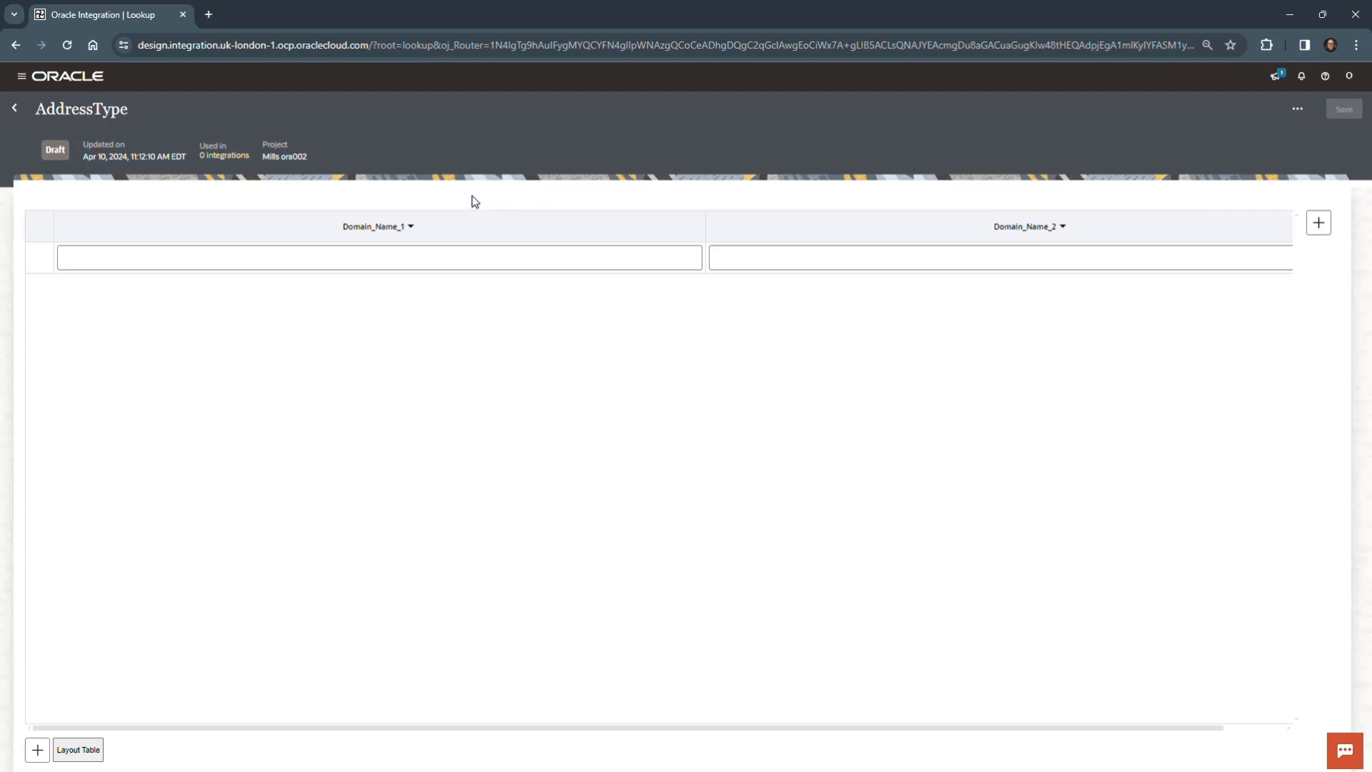
click(410, 227)
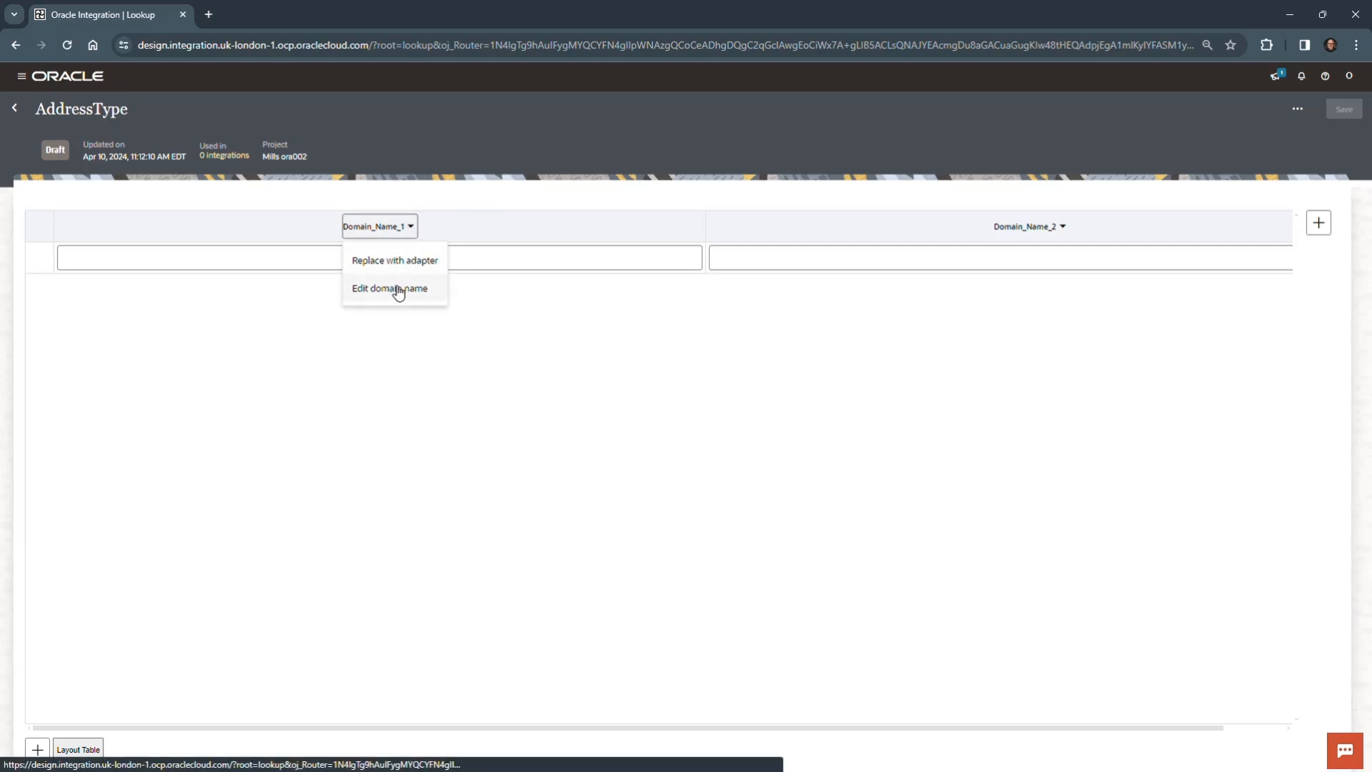
click(424, 262)
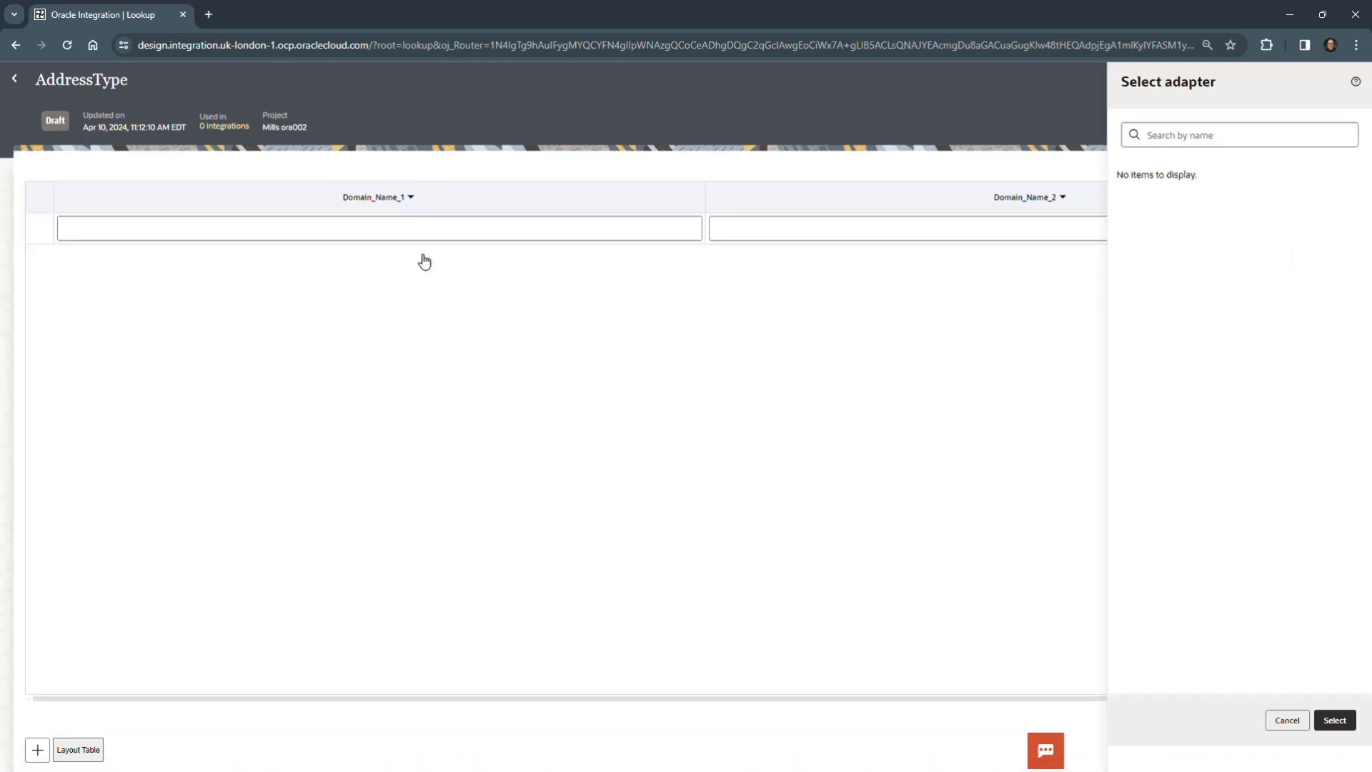
click(1228, 158)
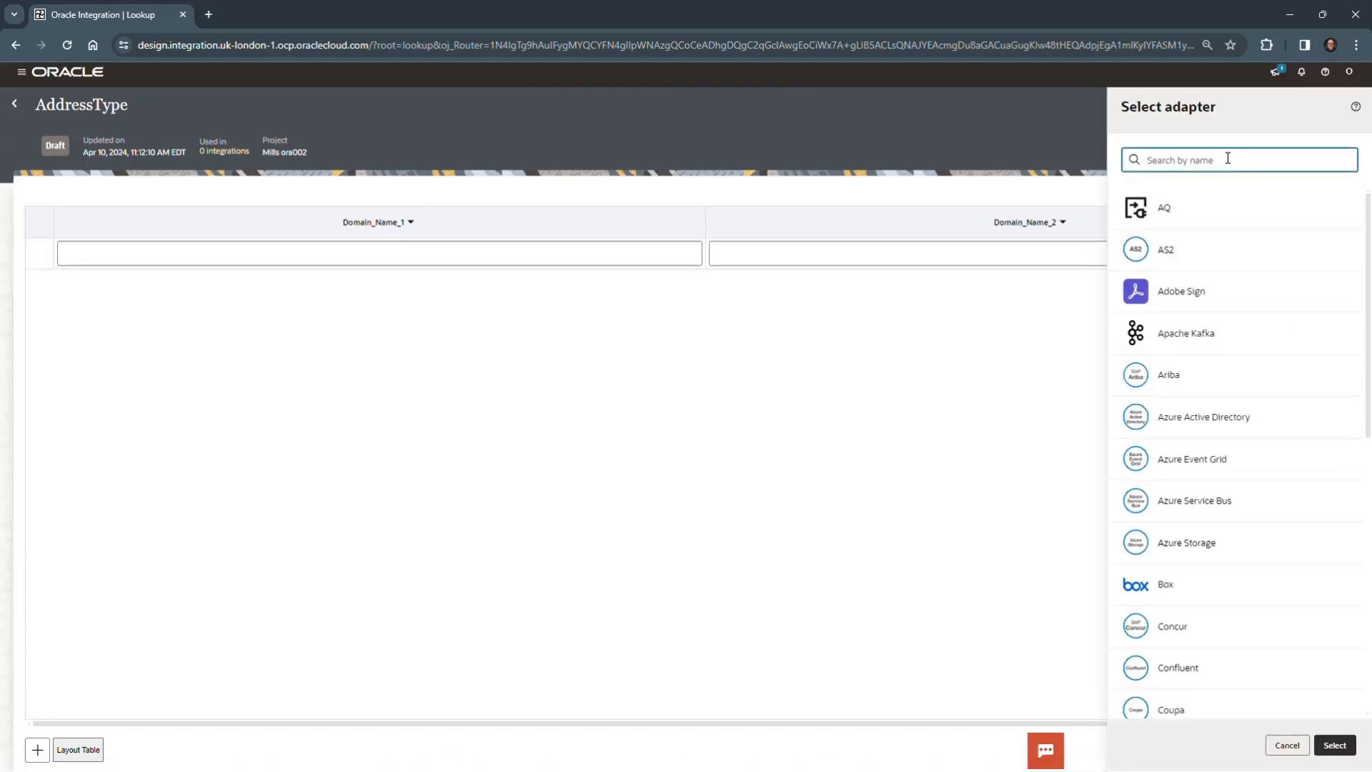
text(o)
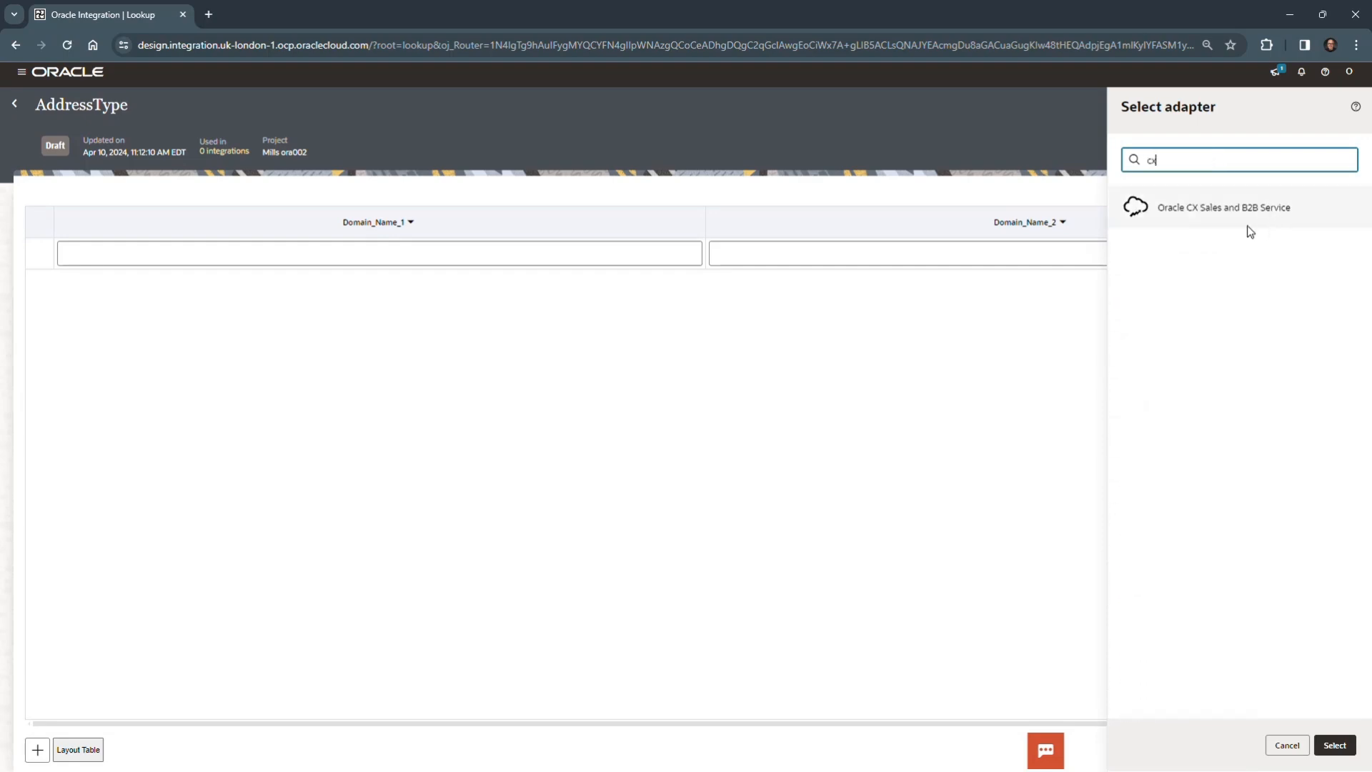
click(1250, 216)
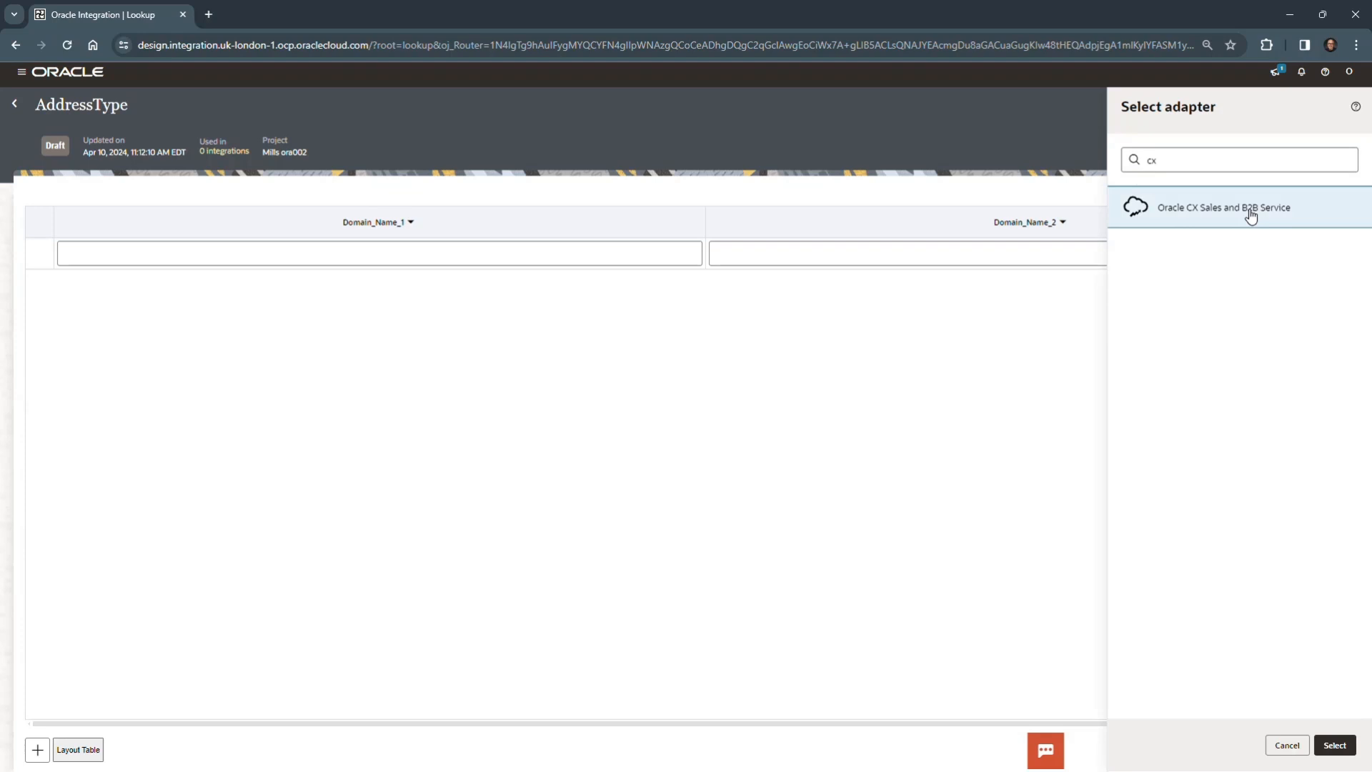
click(1333, 745)
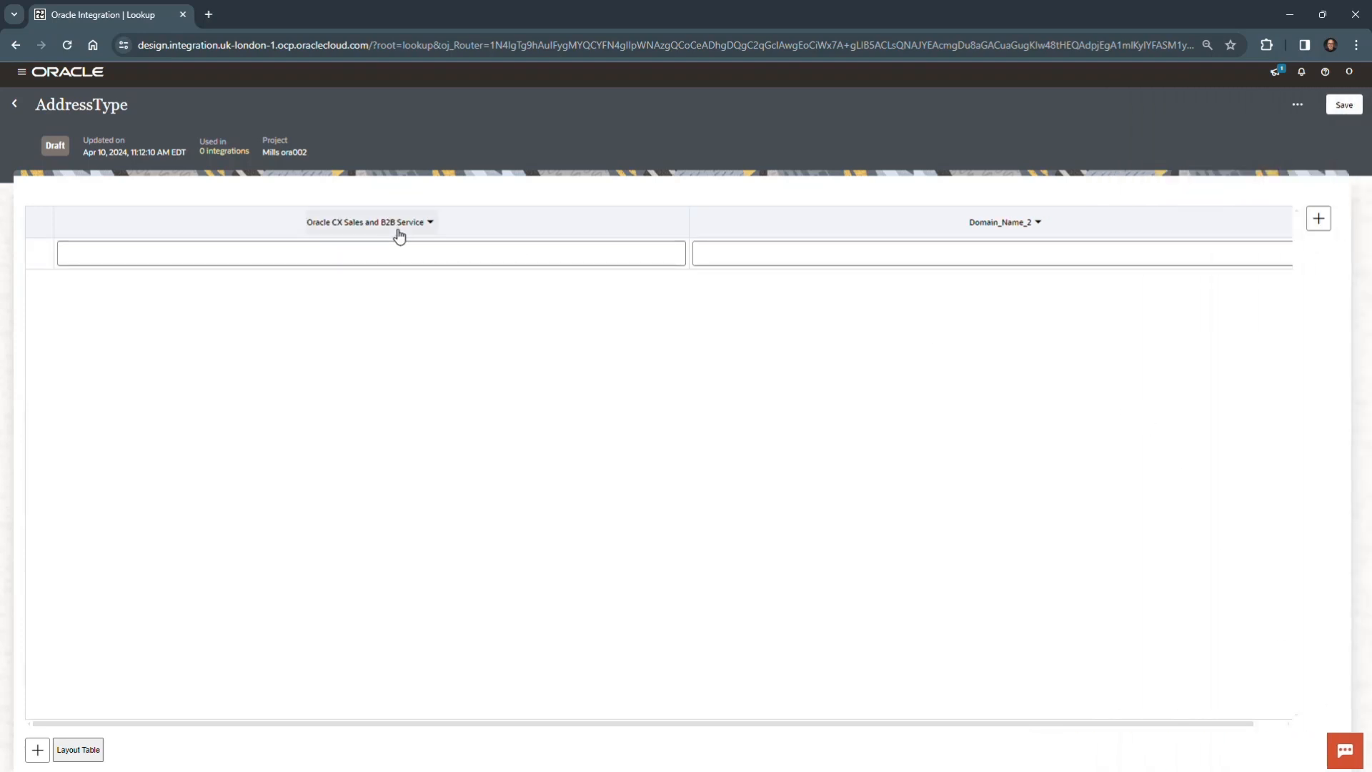
- Replace the lookup's Domain_Name_2 column with the Oracle Service Cloud (RightNow) adapter
click(1038, 224)
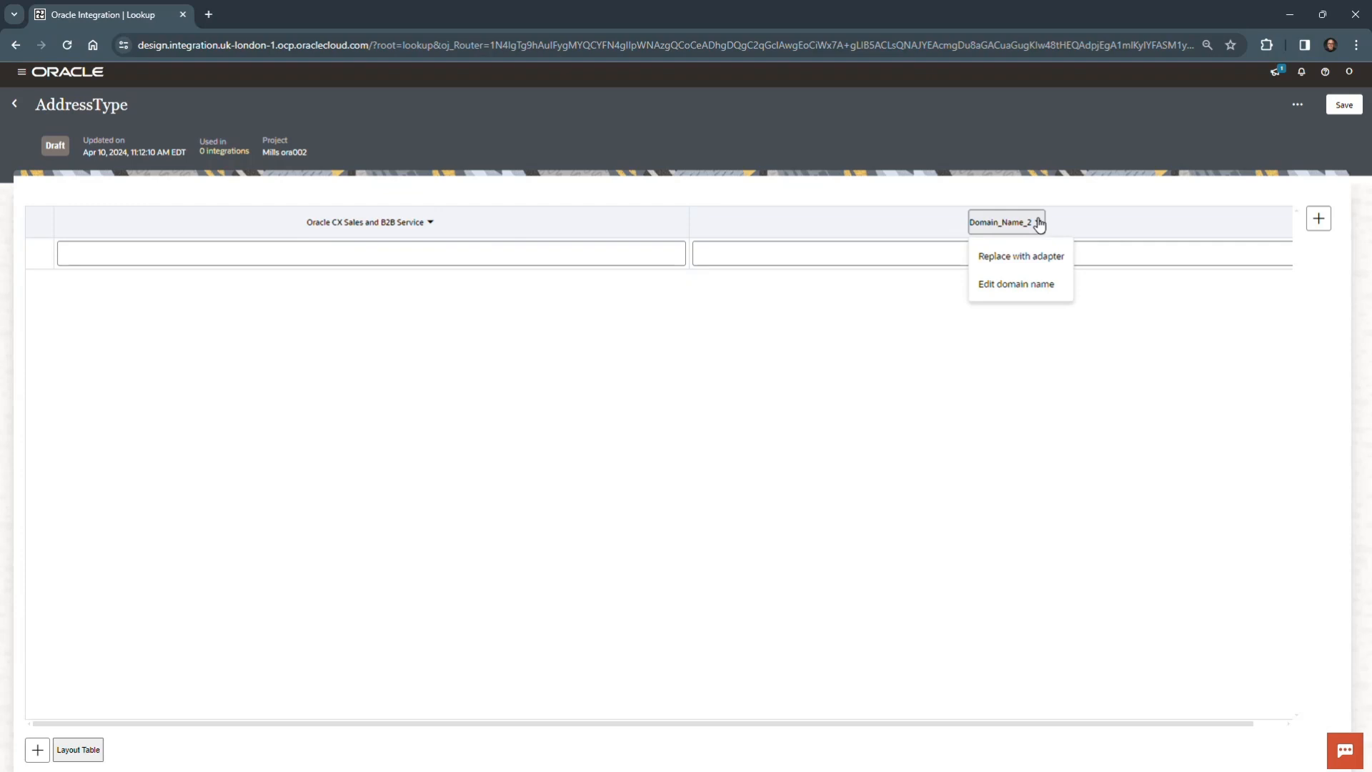
click(1026, 258)
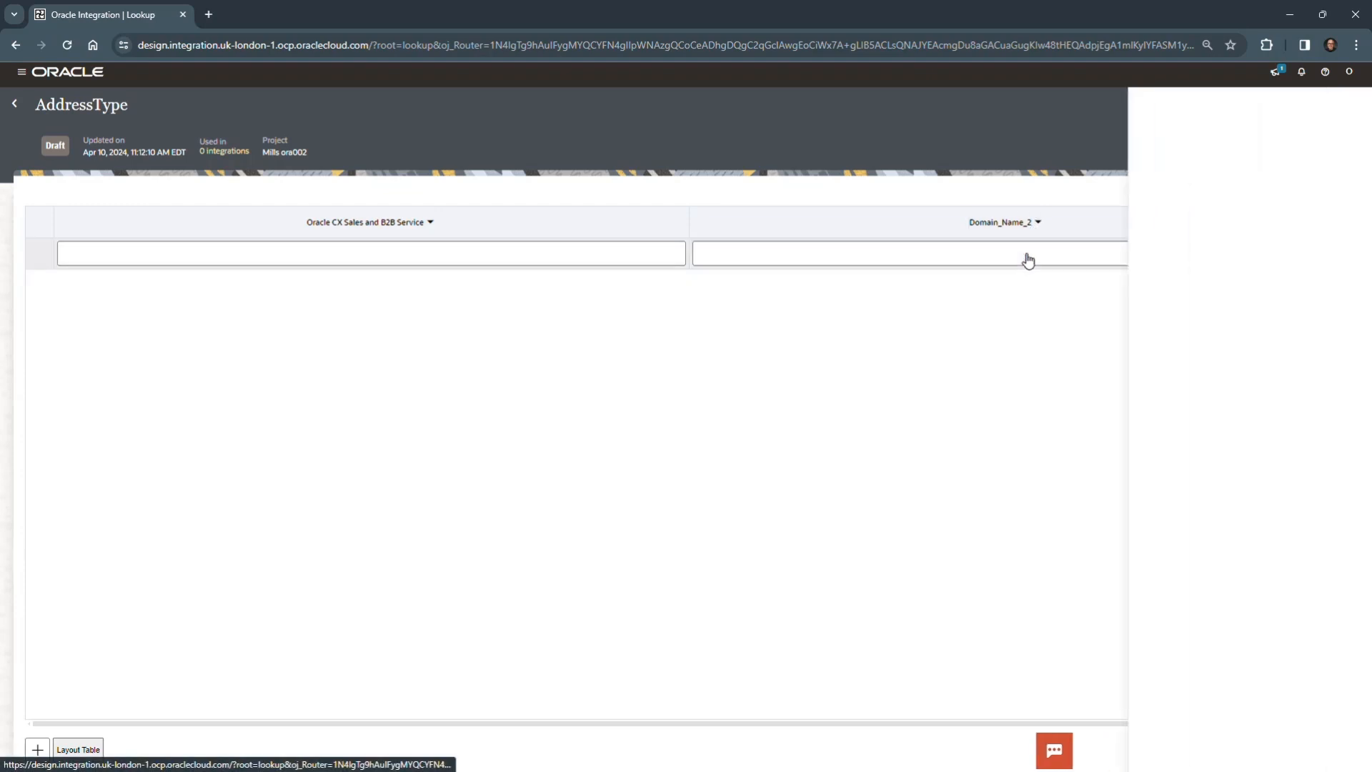
click(1195, 136)
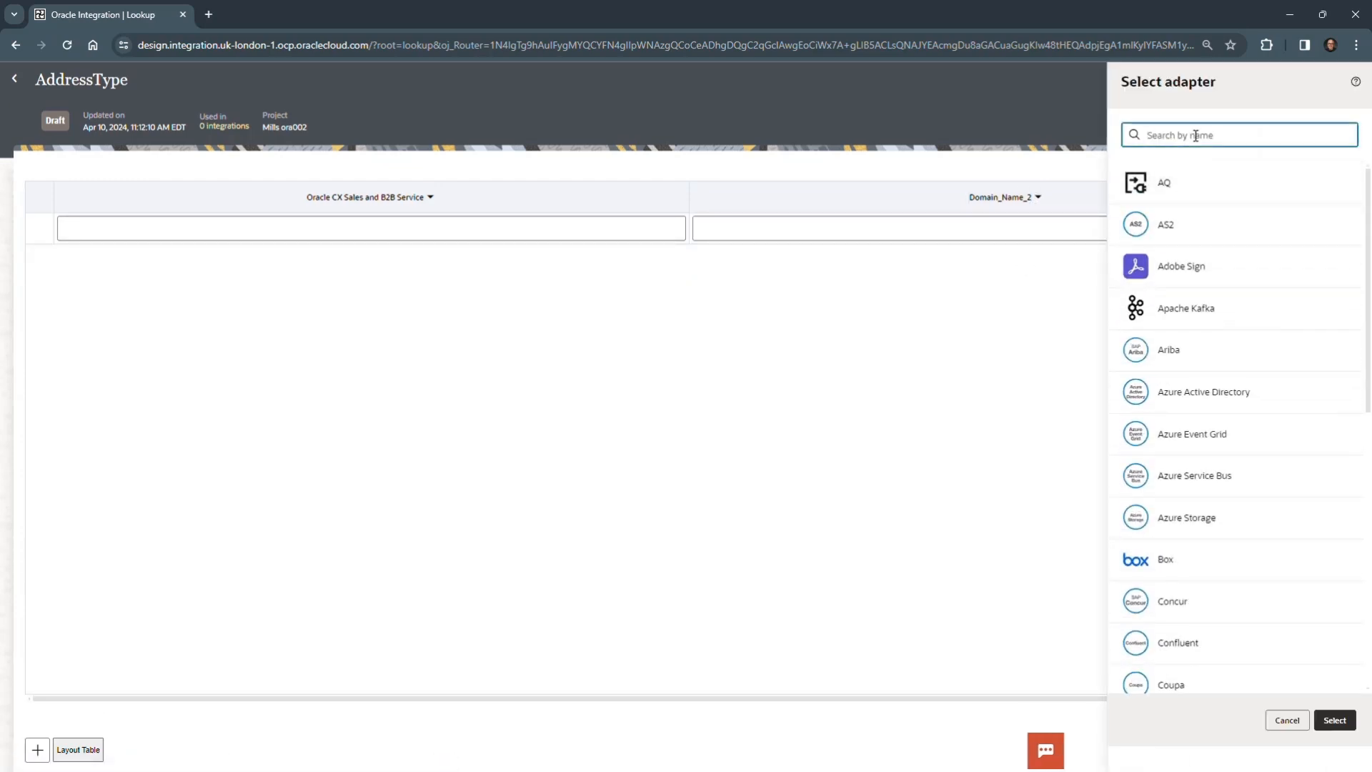
text(righ)
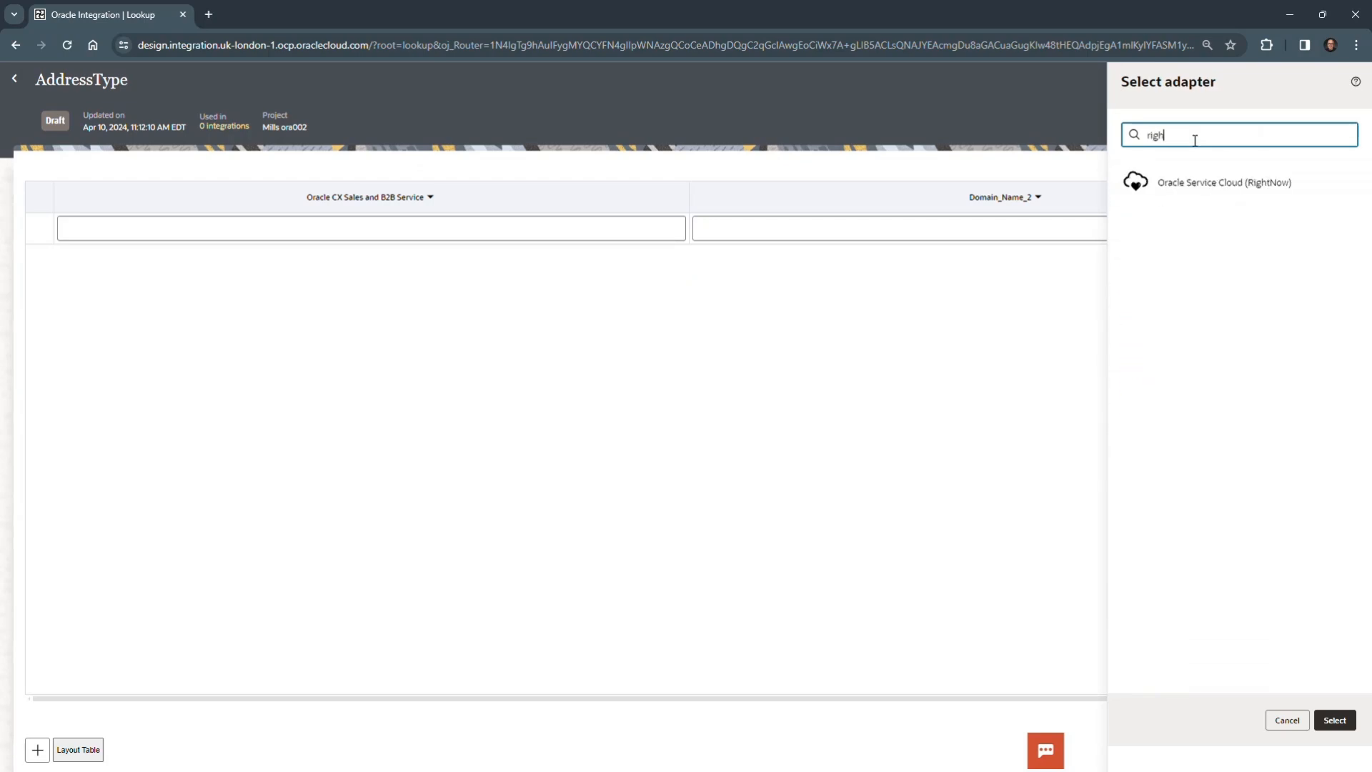
click(1191, 191)
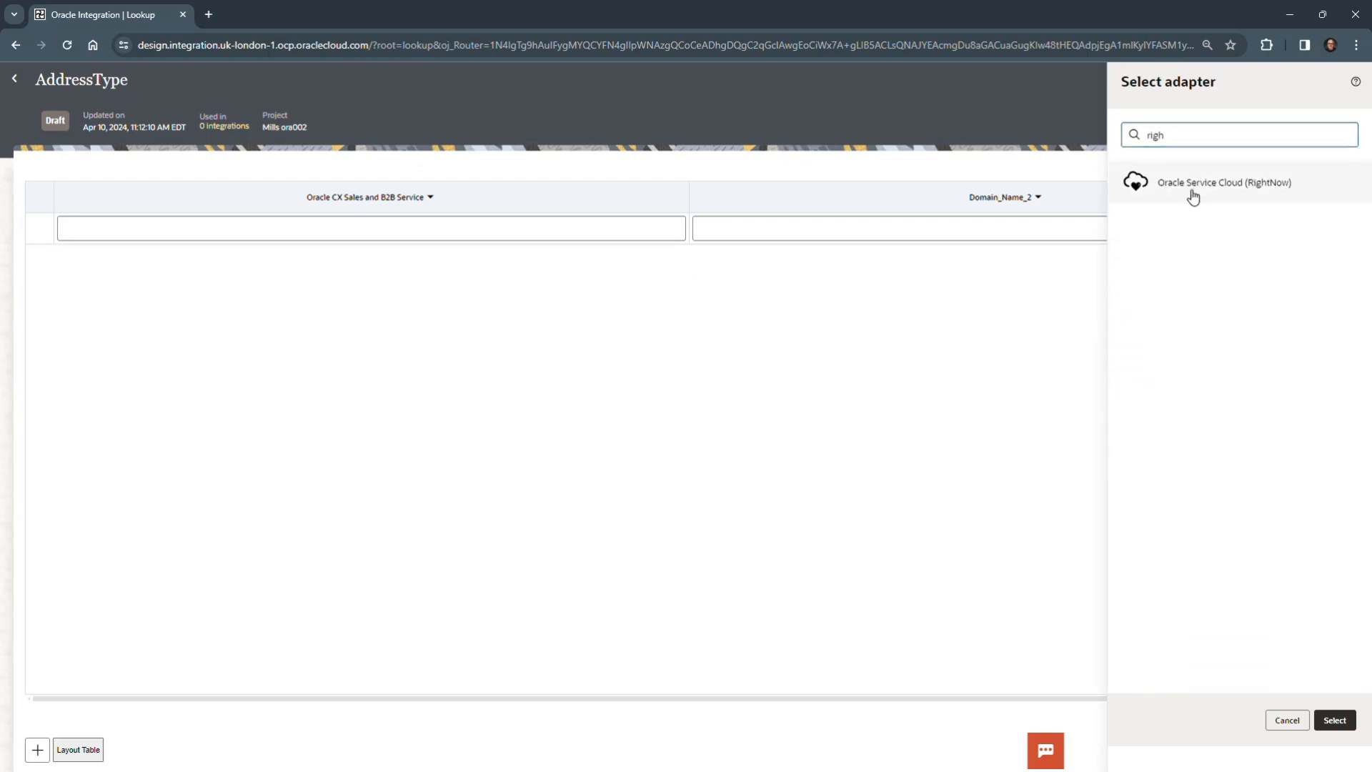
click(1340, 722)
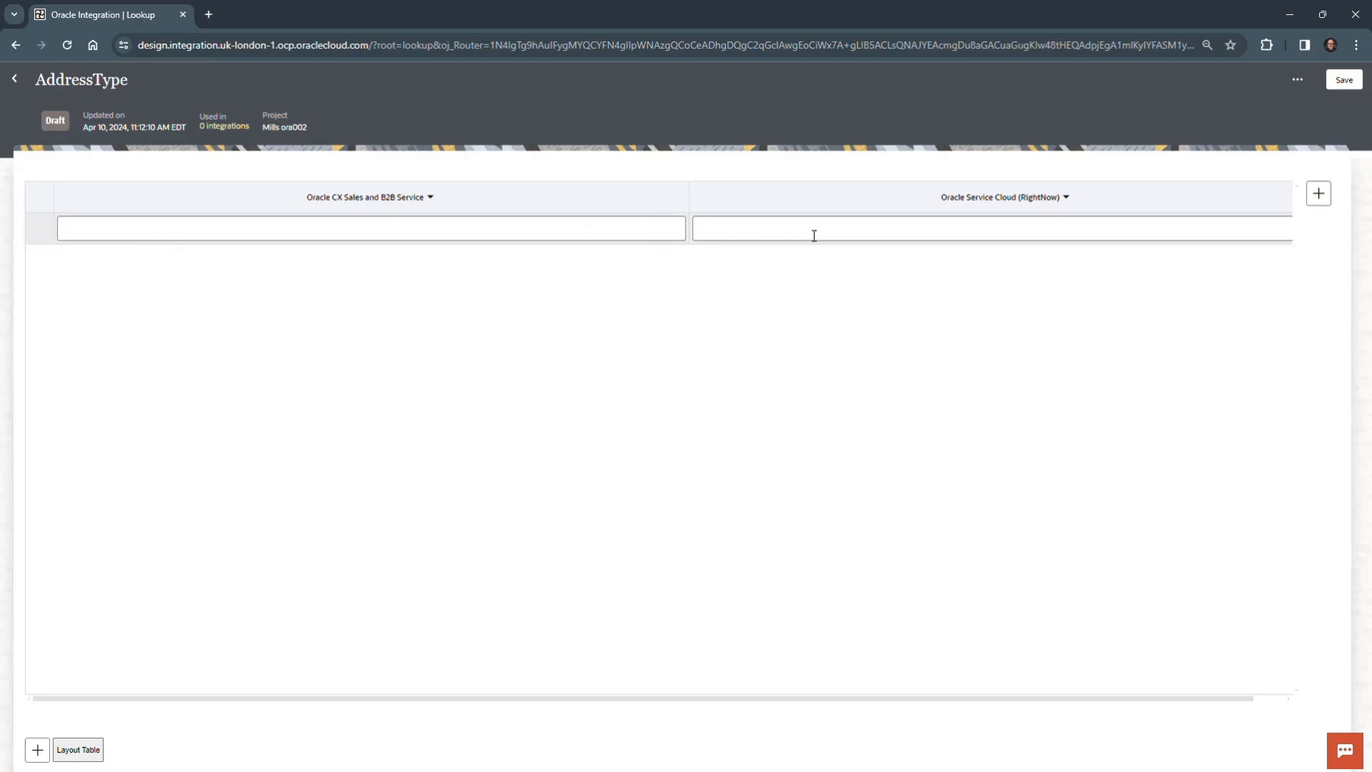
- Add two rows to the lookup and enter 1, 2 and 3 as the Oracle CX Sales and B2B Service values
click(37, 750)
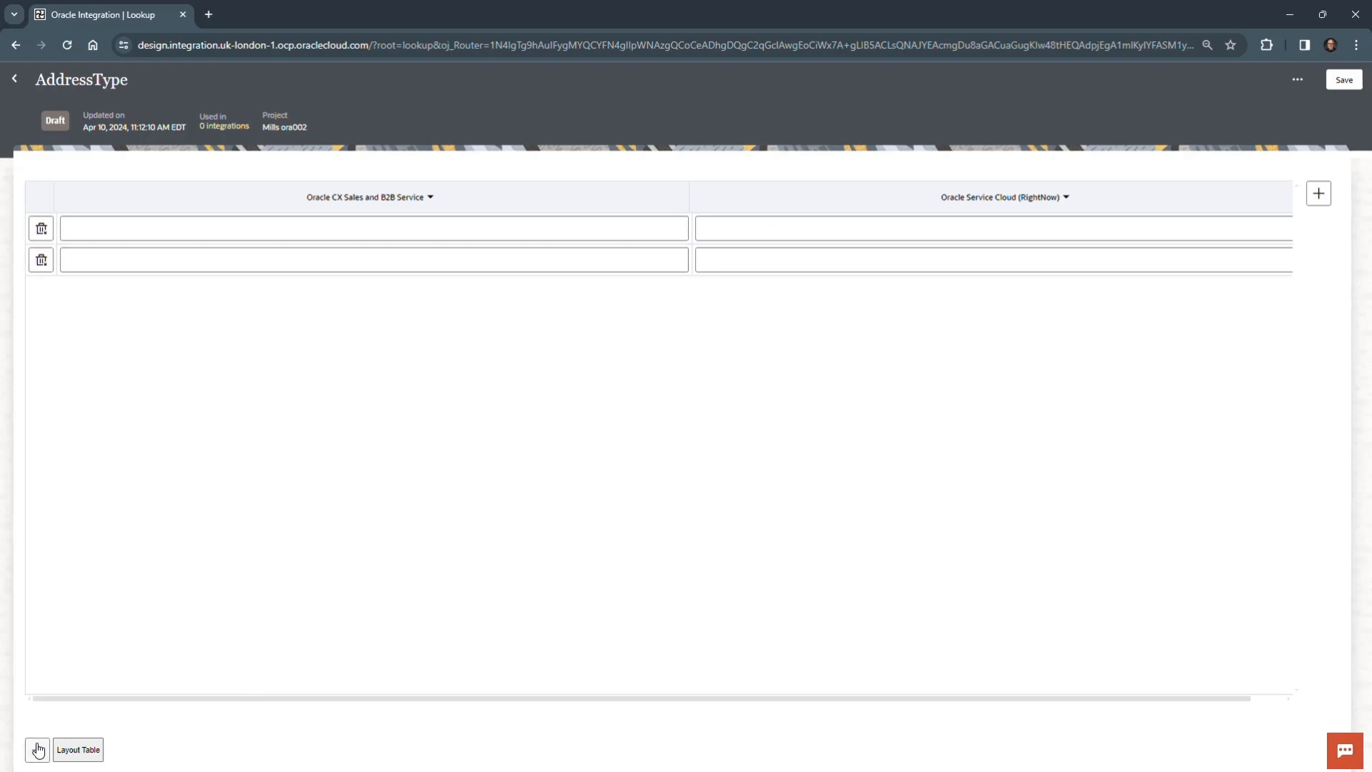
click(38, 749)
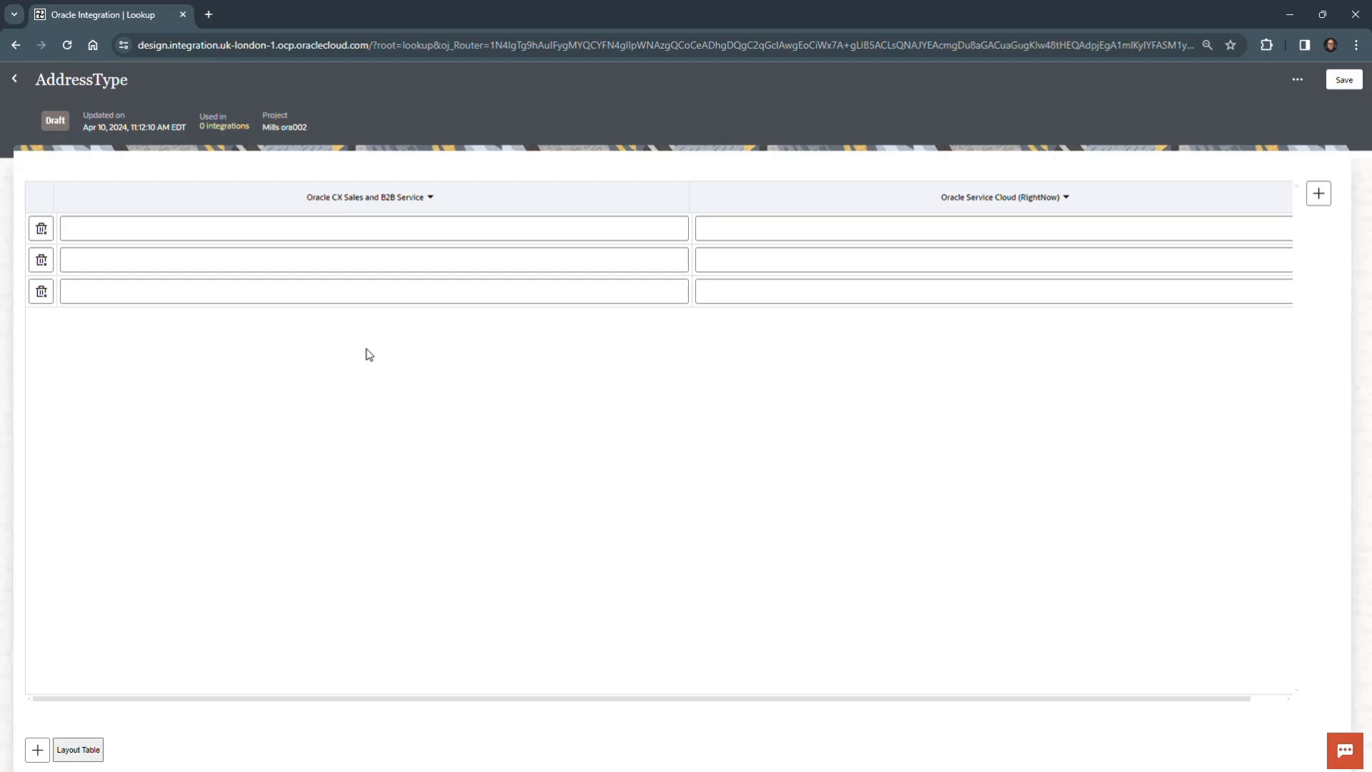
click(343, 225)
text(1)
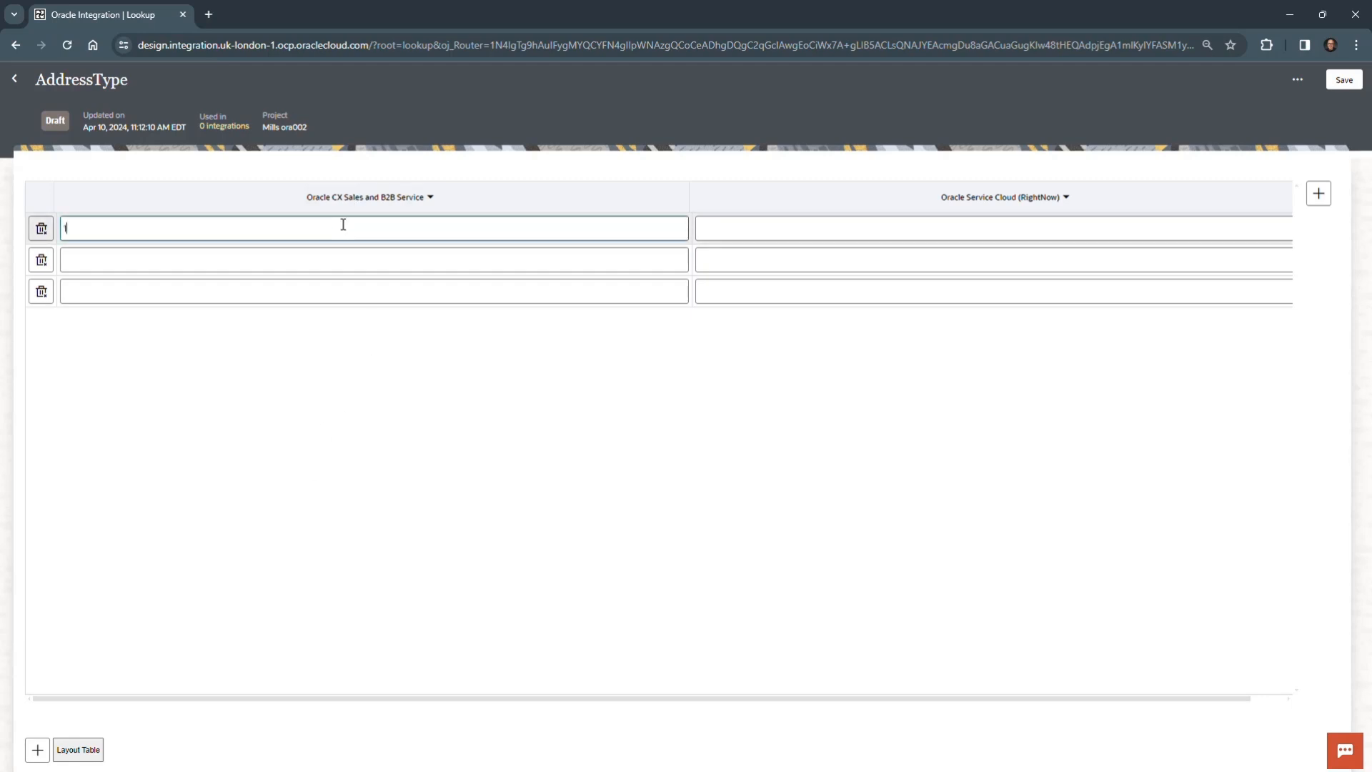
click(294, 258)
text(2)
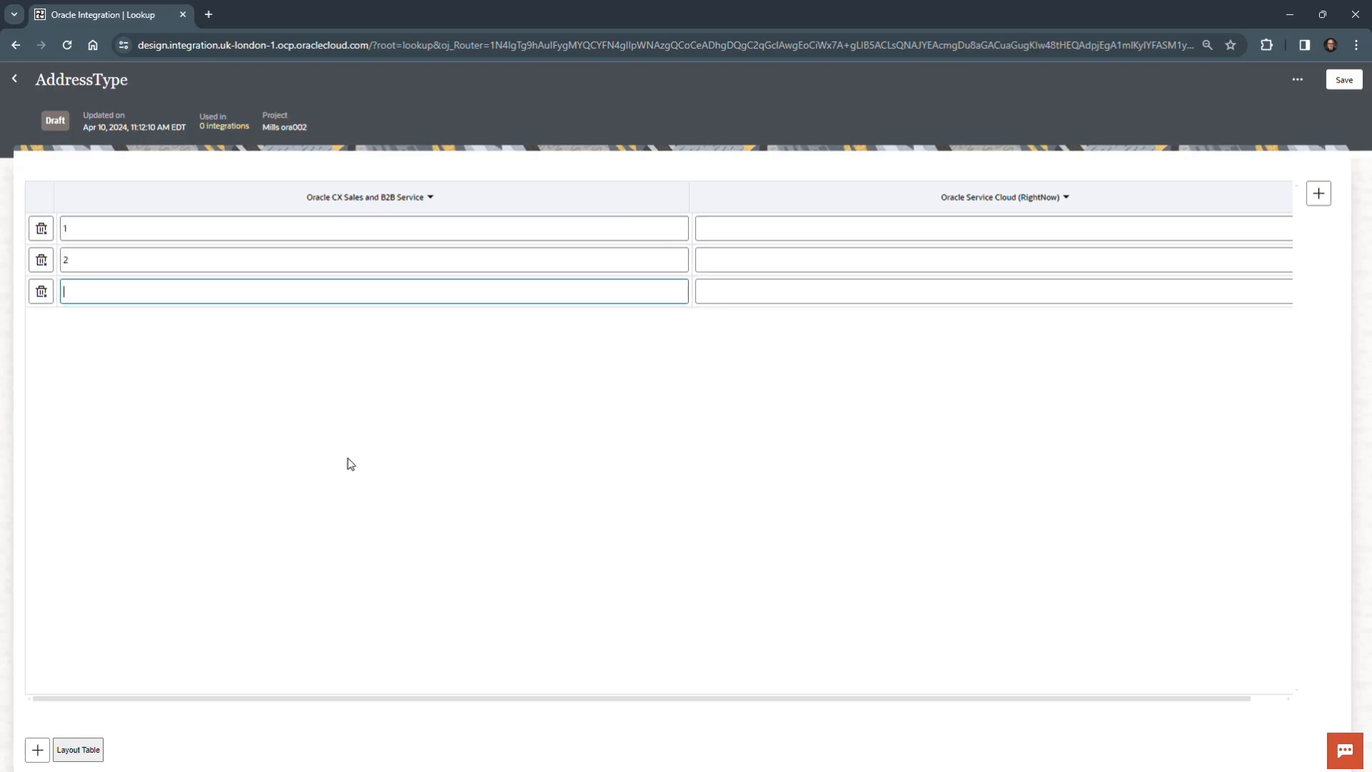
click(350, 463)
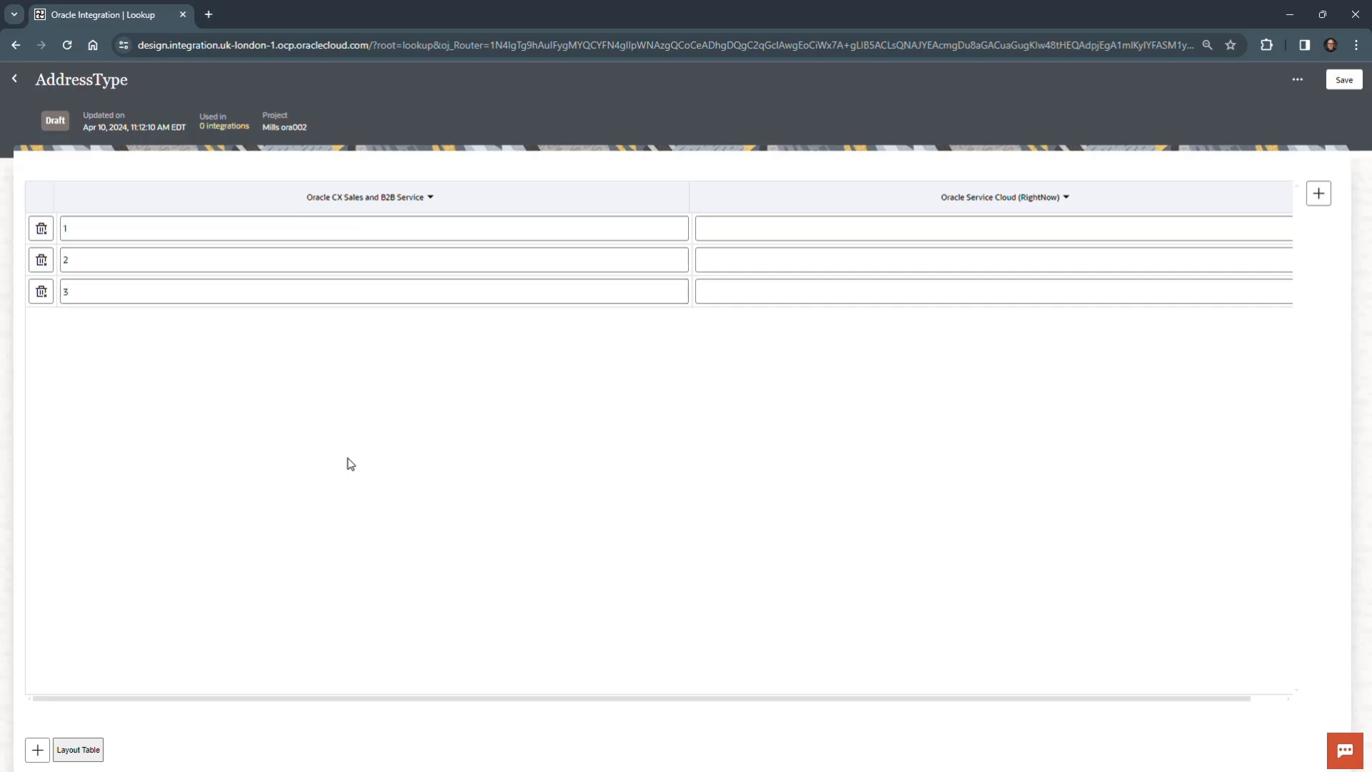
- Enter Billing, Shipping and Business as the Oracle Service Cloud (RightNow) values for rows 1, 2 and 3
click(808, 231)
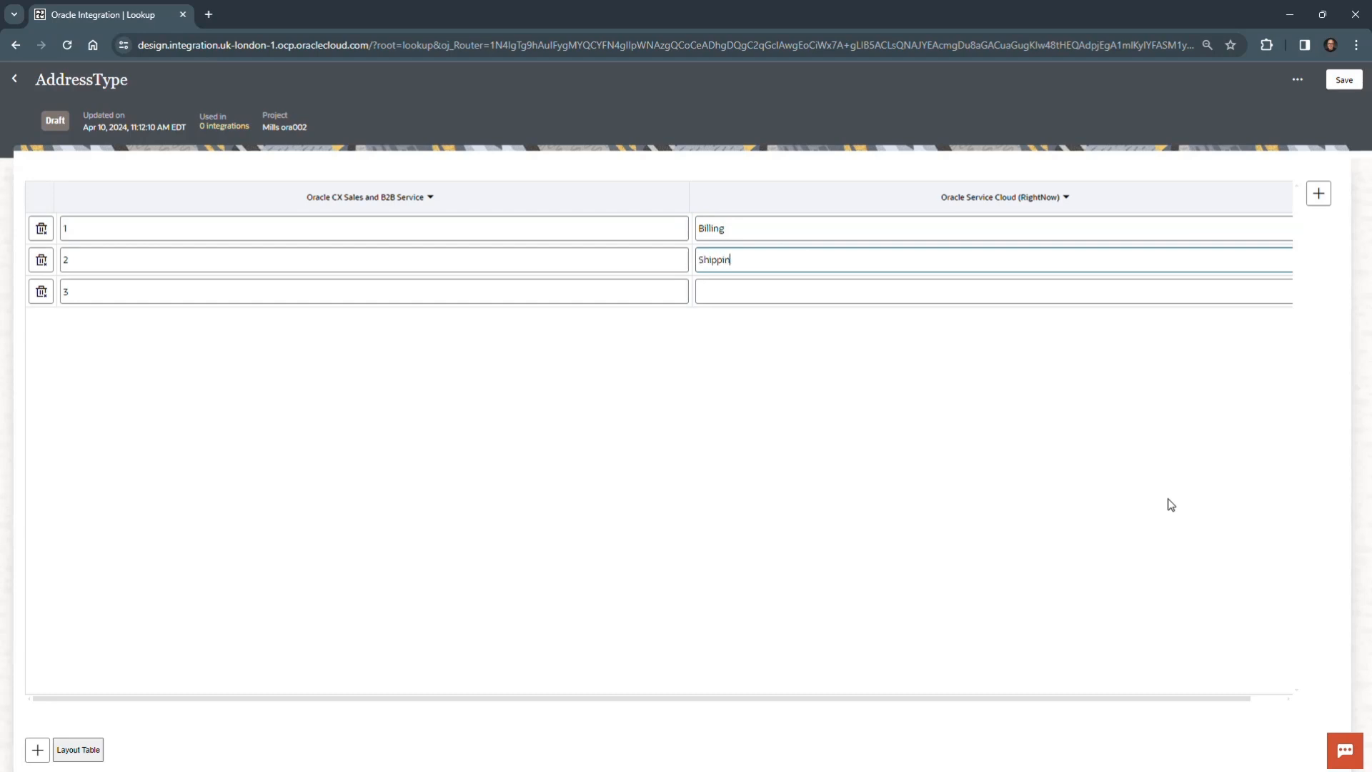
text(Shipping)
click(781, 294)
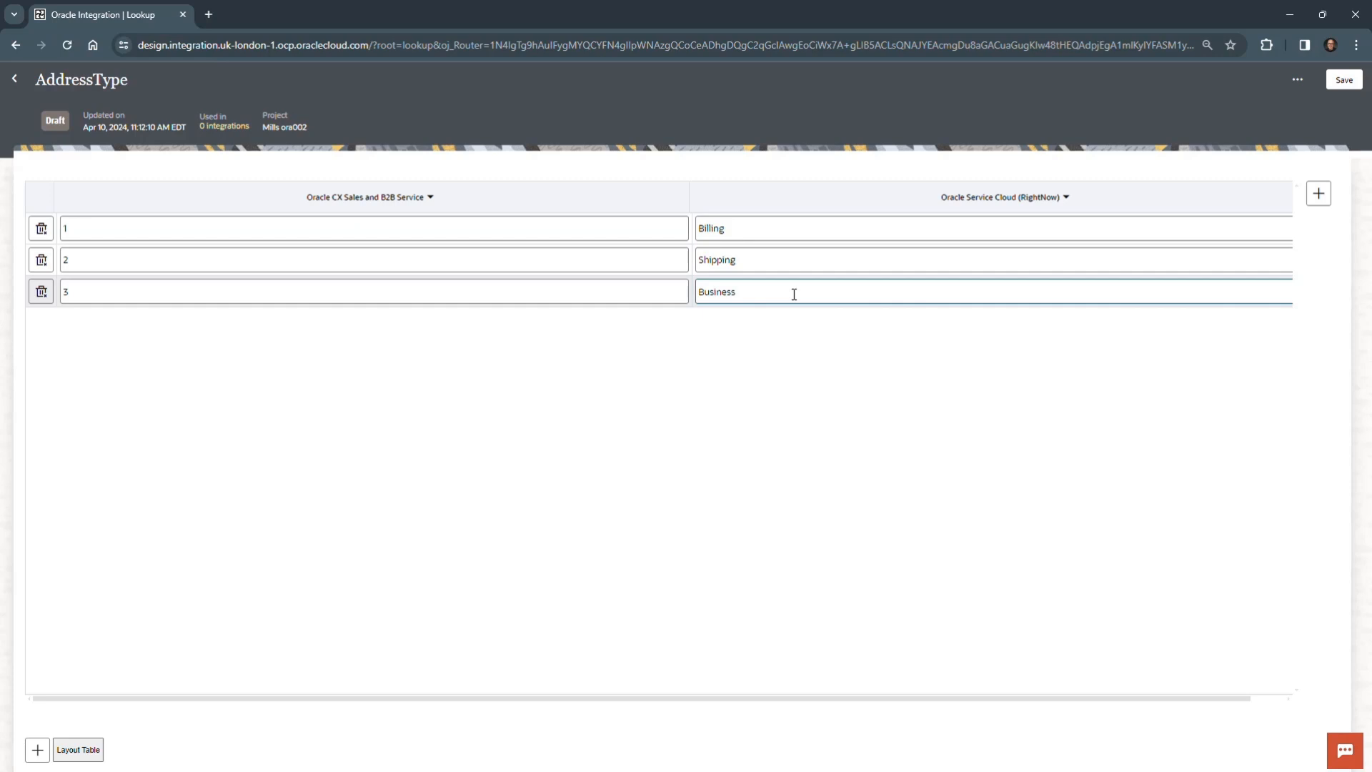
click(759, 437)
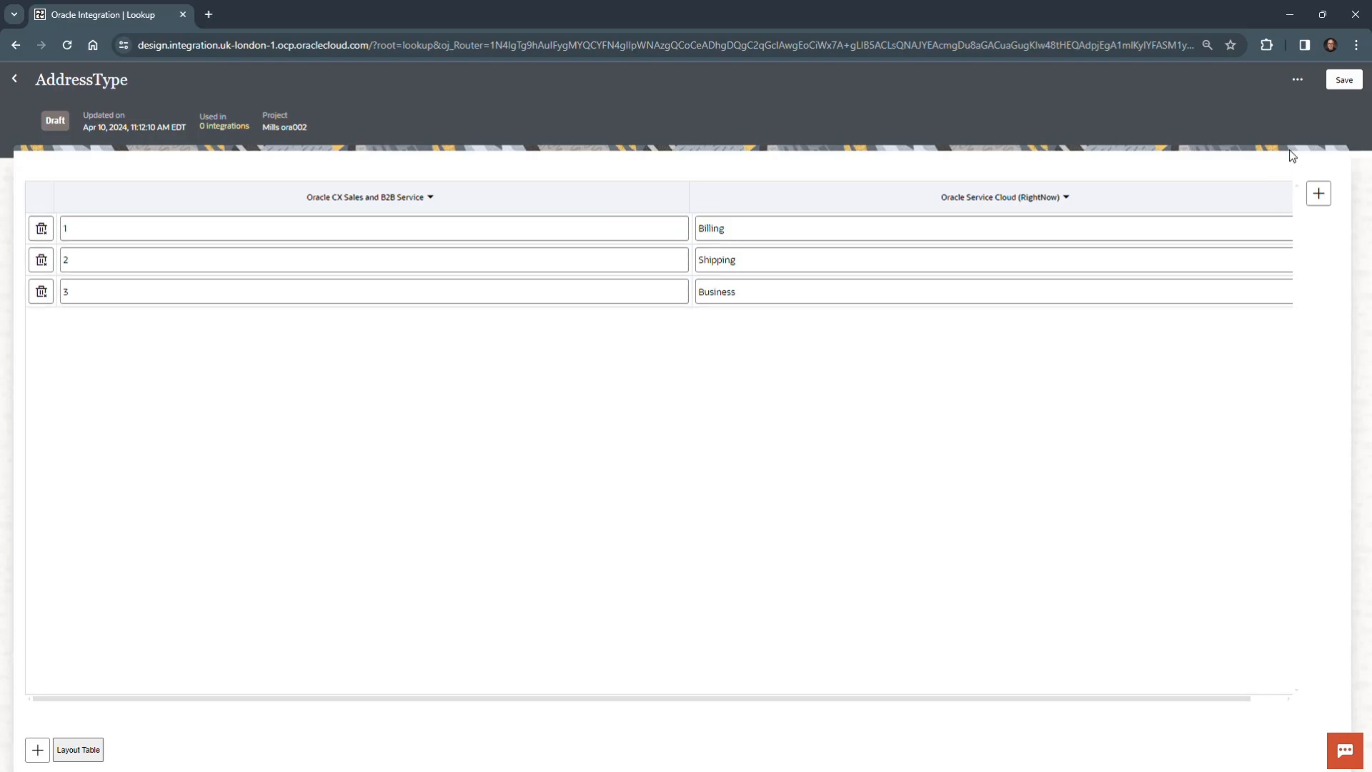
- Save the AddressType lookup, dismiss the confirmation and return to the project page
click(1344, 80)
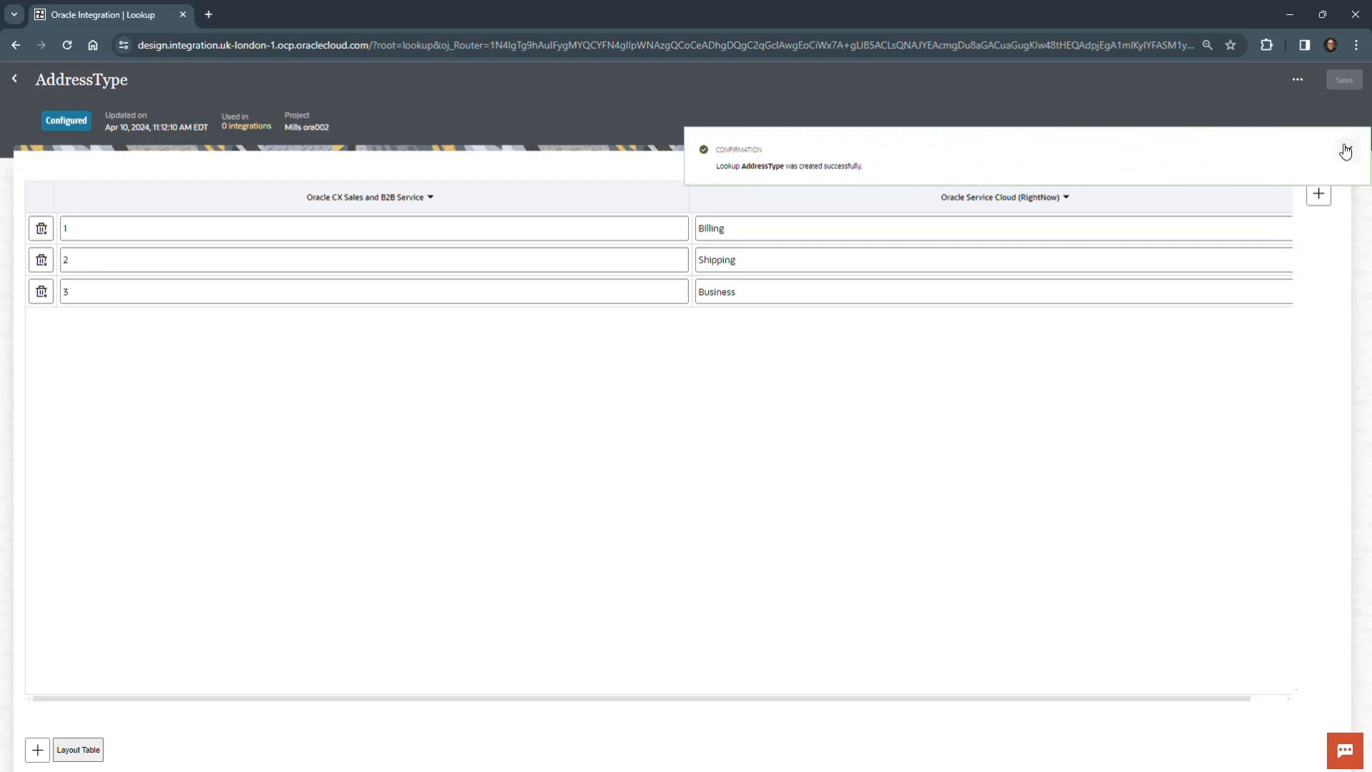
click(1346, 151)
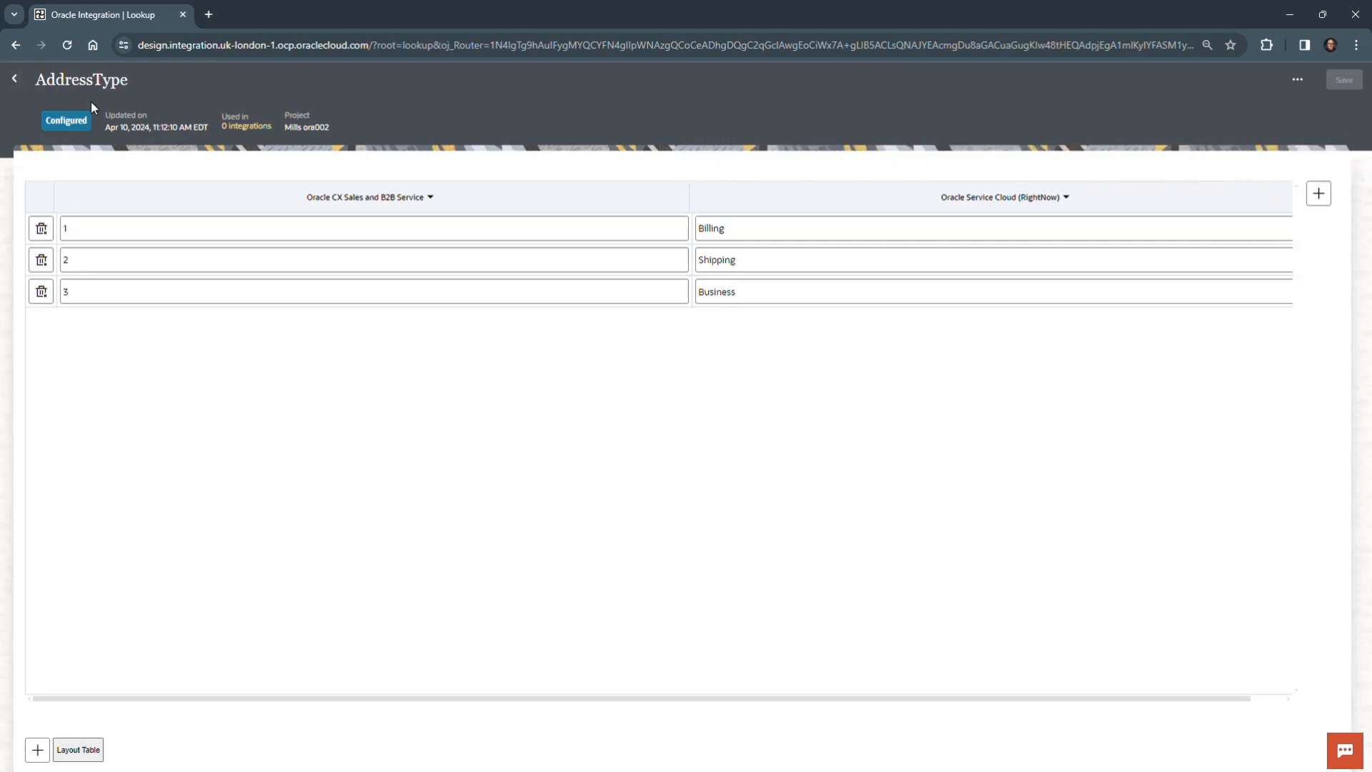
click(14, 78)
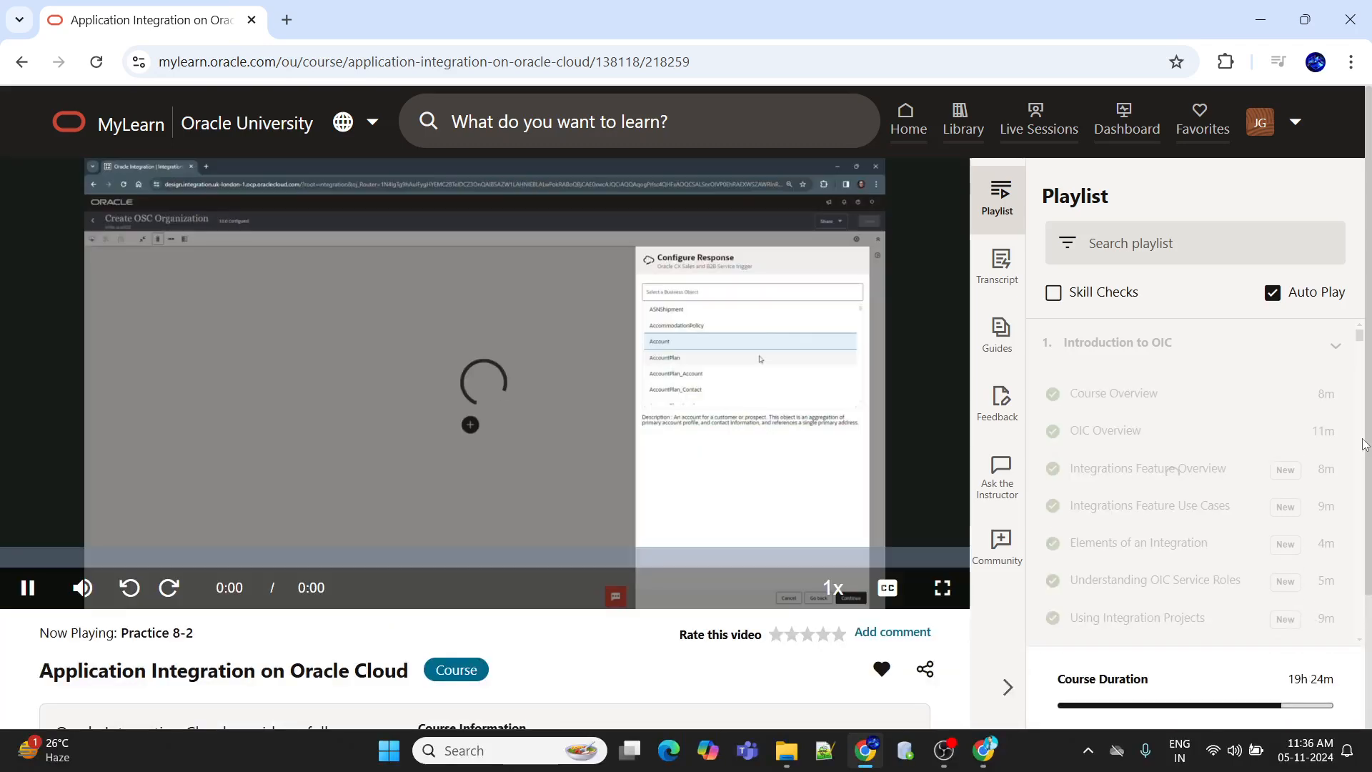
- Show the Practice 8-2 video in full screen and set its playback quality to 1080p
click(944, 587)
click(1290, 751)
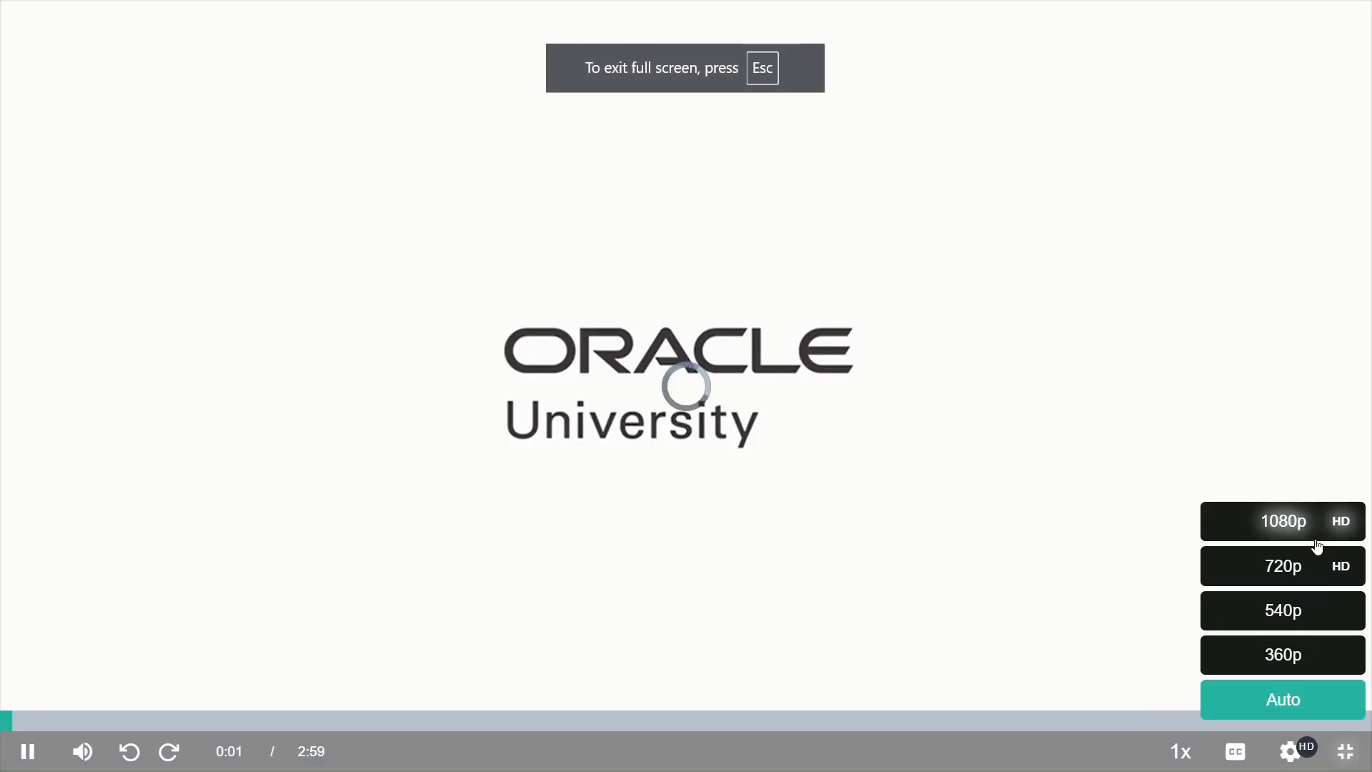
click(1289, 518)
click(1290, 750)
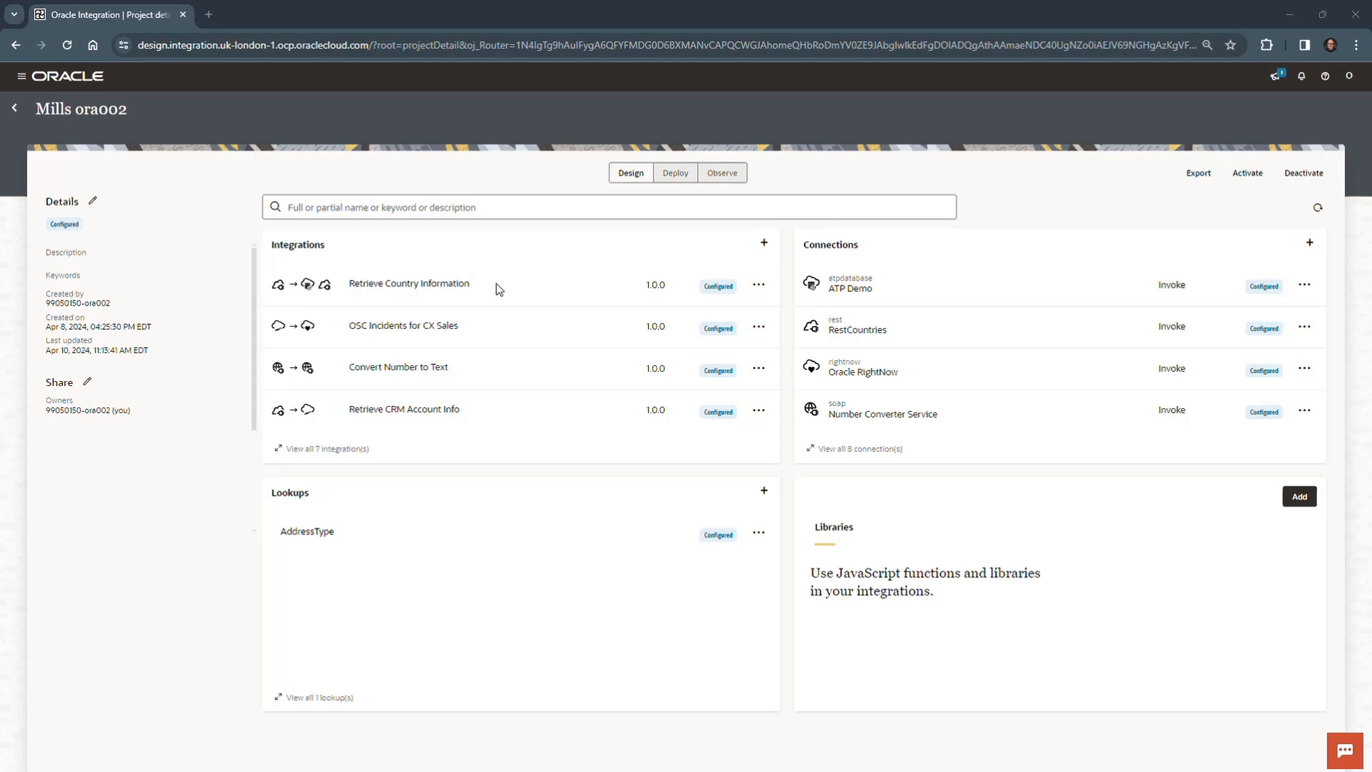
- Create an application integration named Create OSC Organization in the project
click(763, 242)
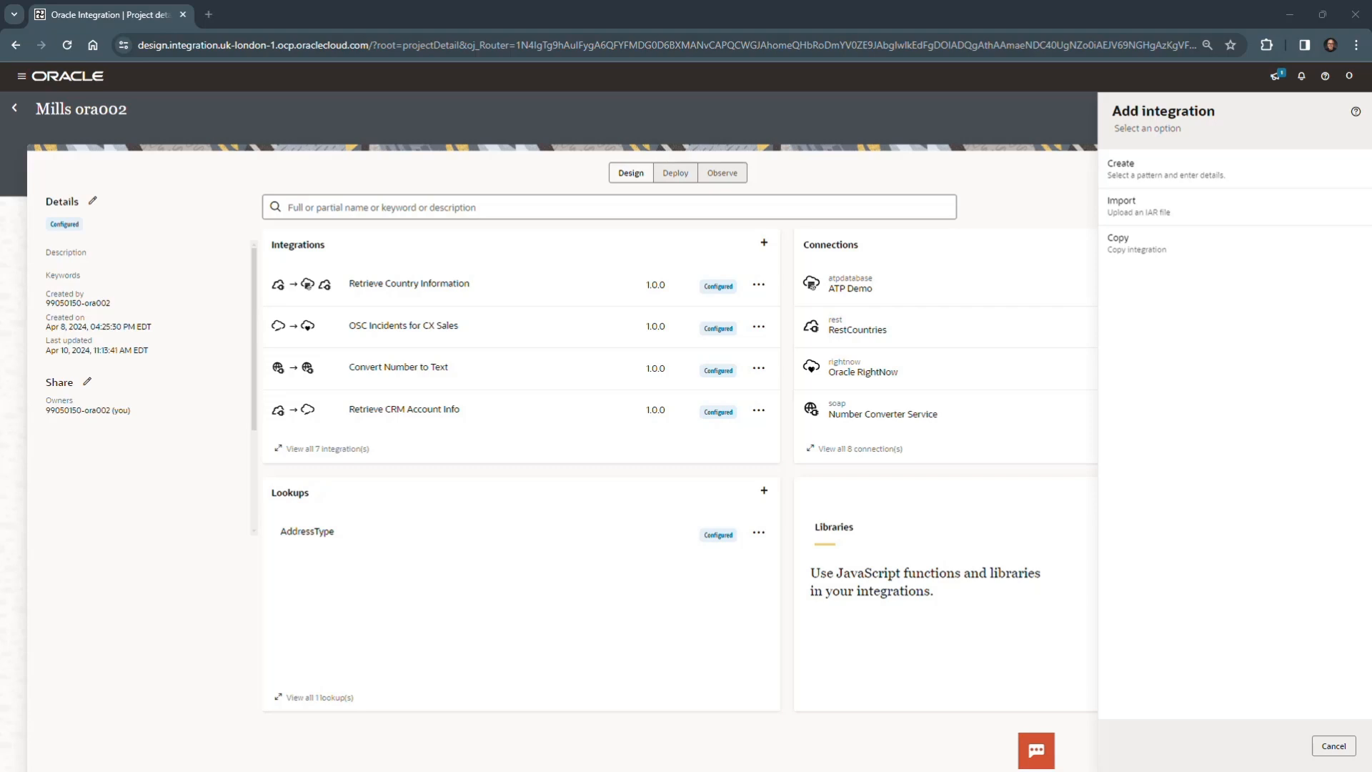
click(1209, 173)
click(1210, 176)
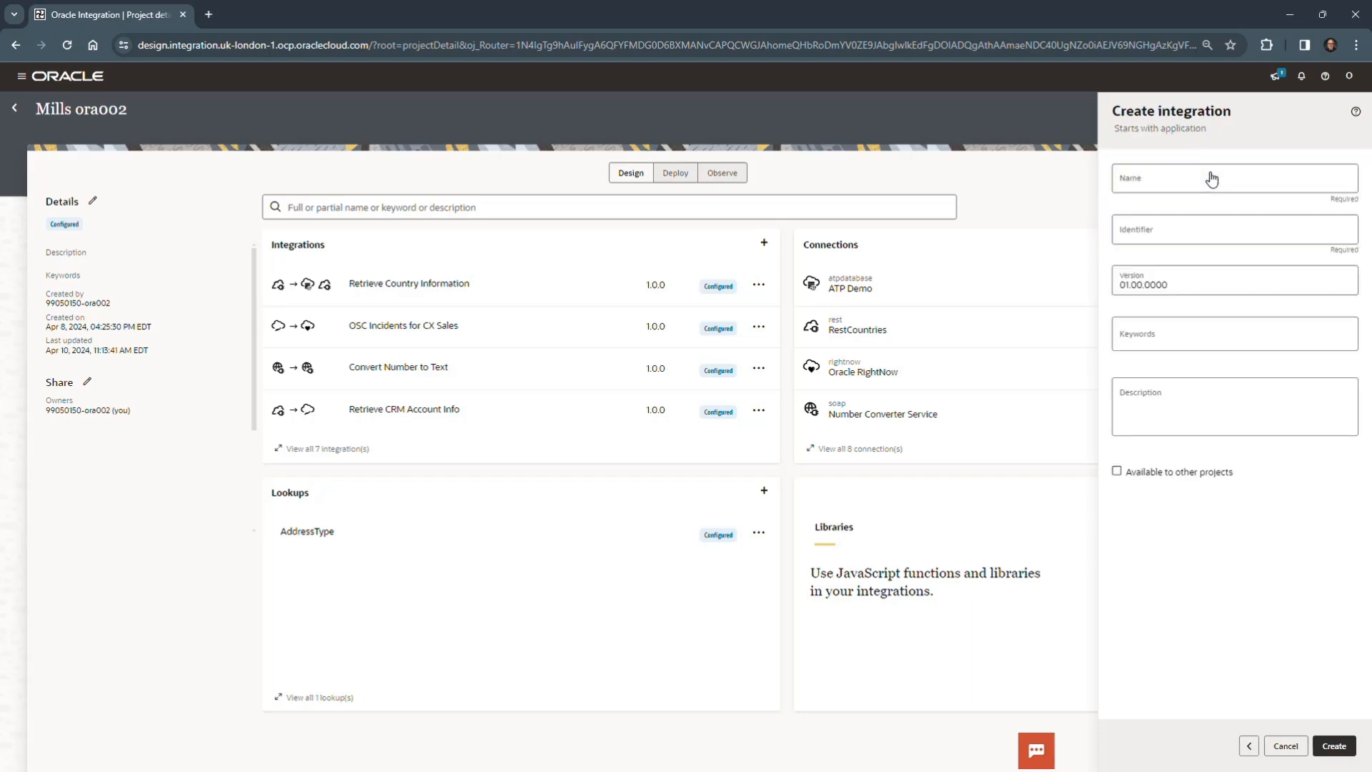
click(1208, 177)
text(Create OSC Organization)
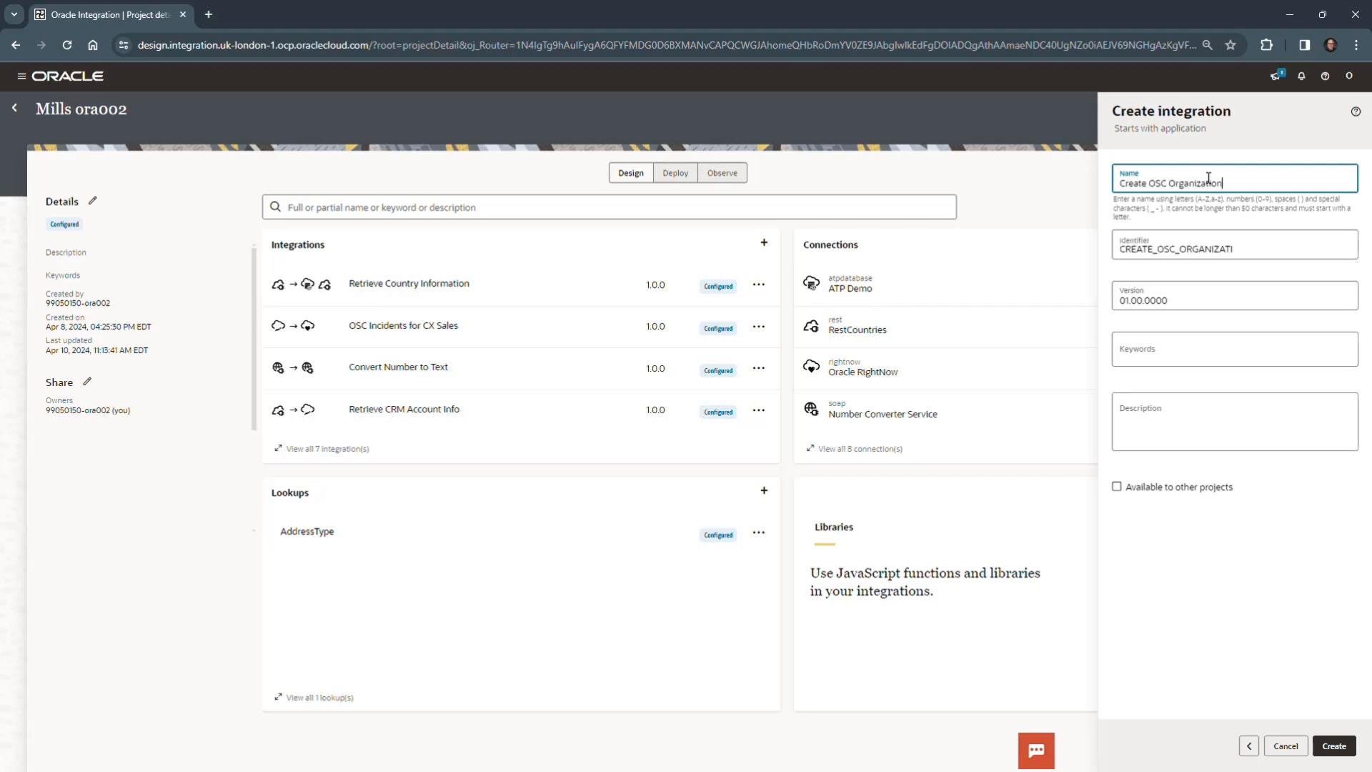
click(1340, 747)
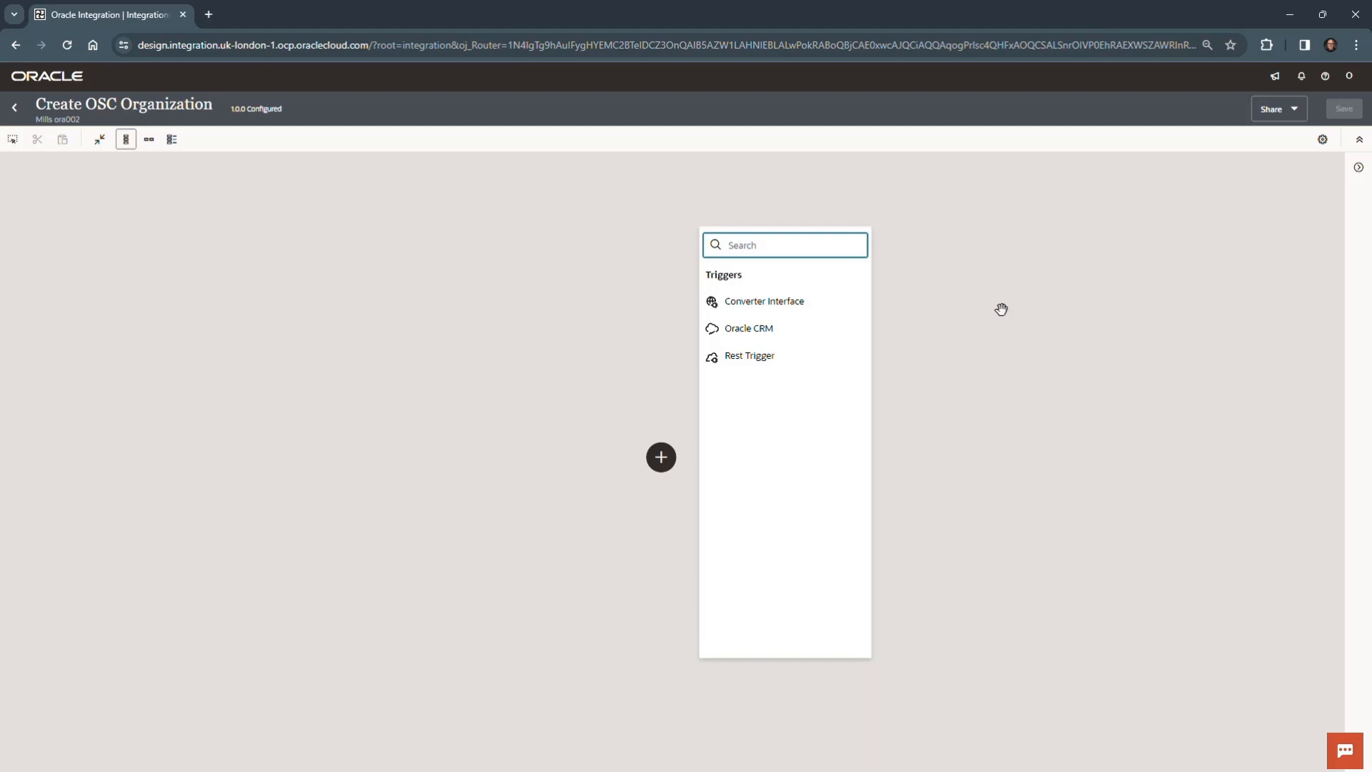
- Add the Oracle CRM trigger, name its endpoint CreateOrg and proceed to the request configuration
click(792, 338)
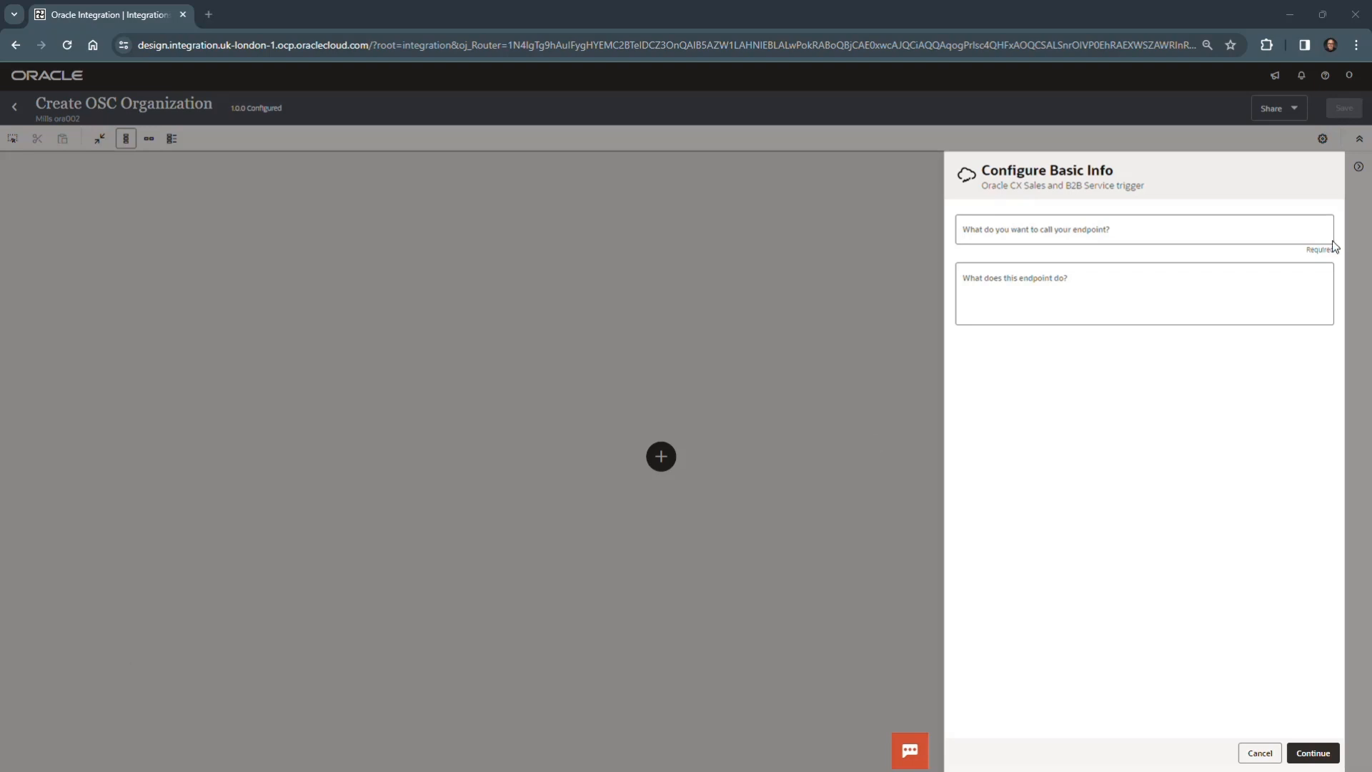
click(1092, 232)
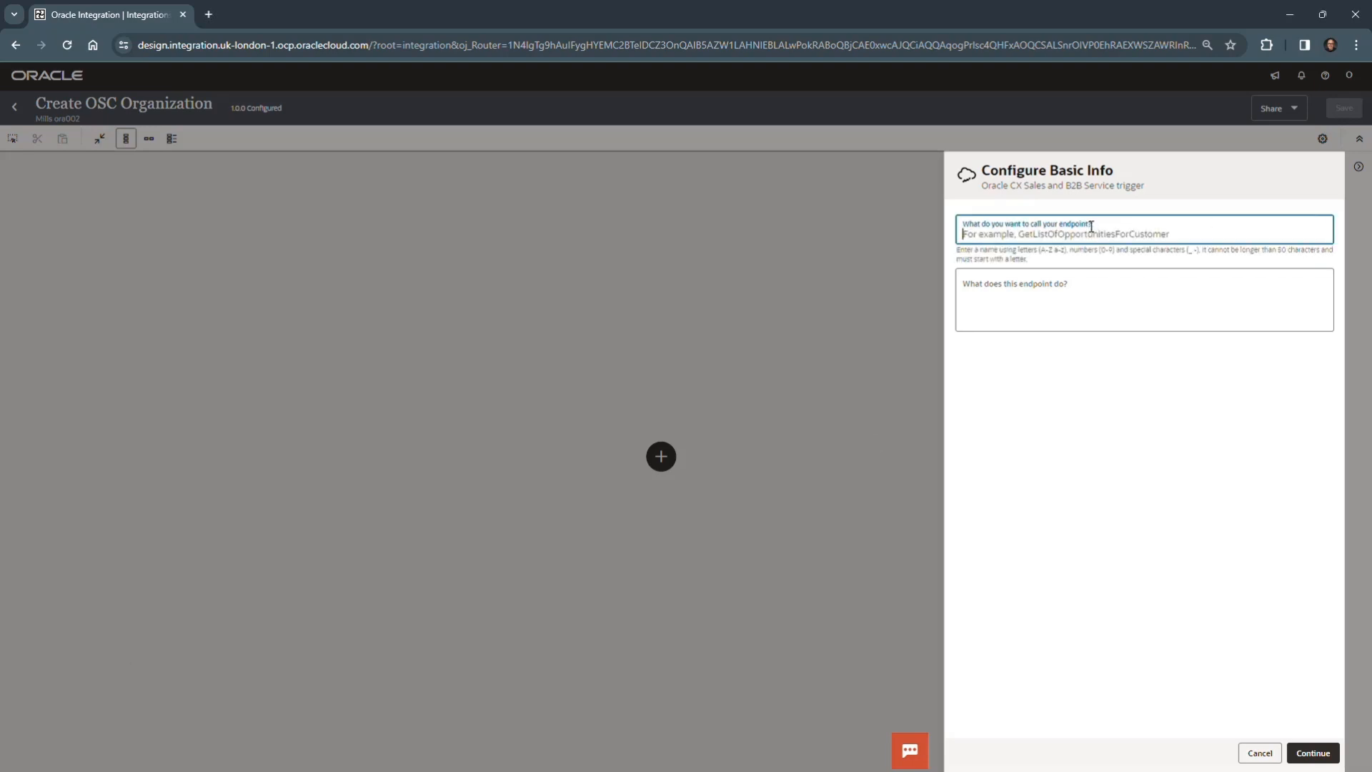
text(CreateOrg)
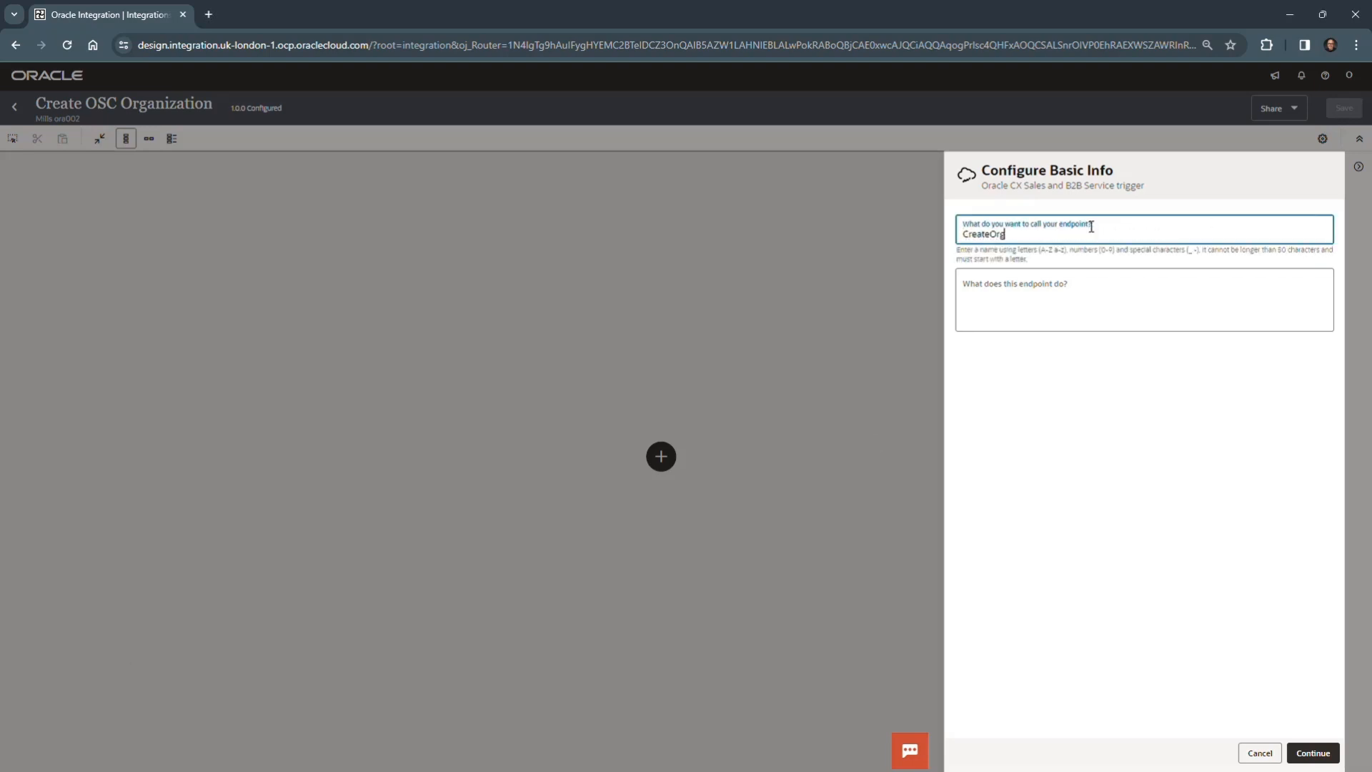
click(1302, 755)
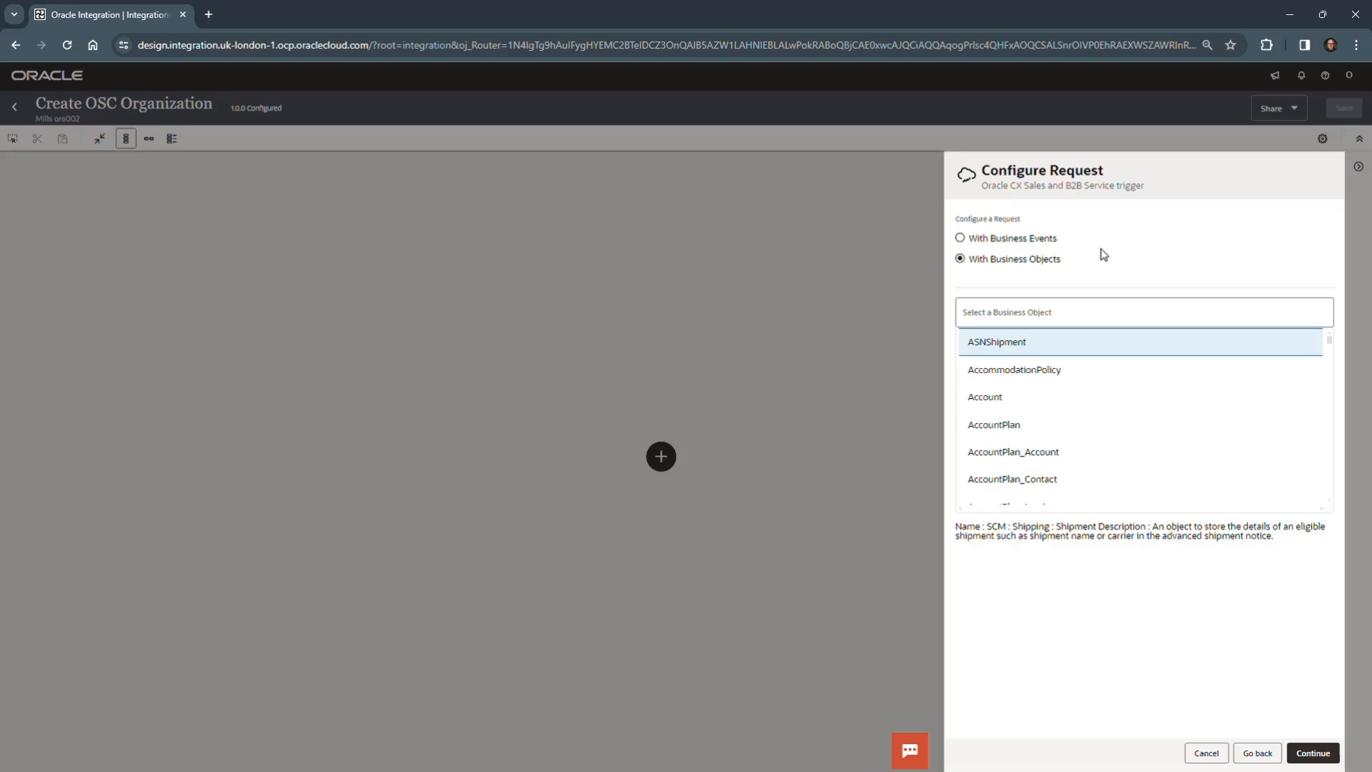
- Select Account as both the request and response business object and finish the CreateOrg trigger configuration
click(1017, 404)
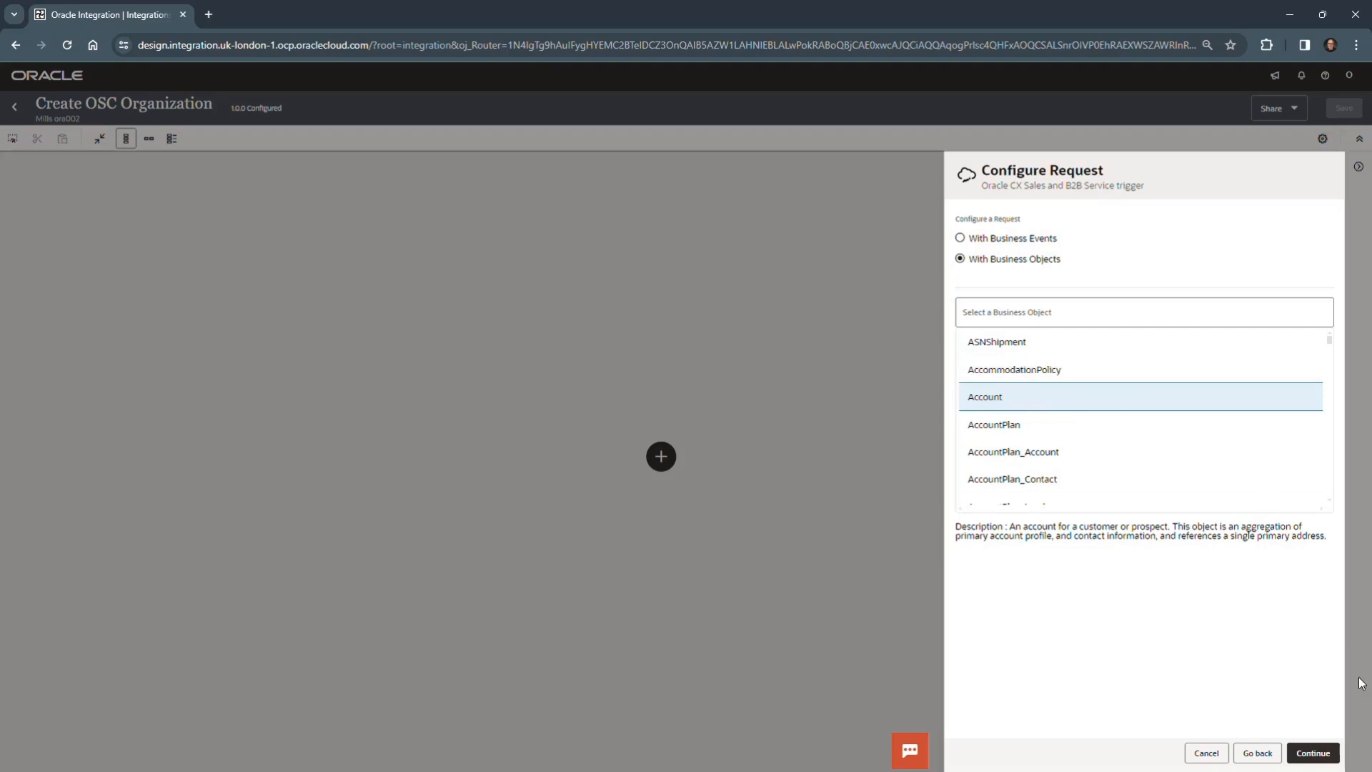
click(1319, 754)
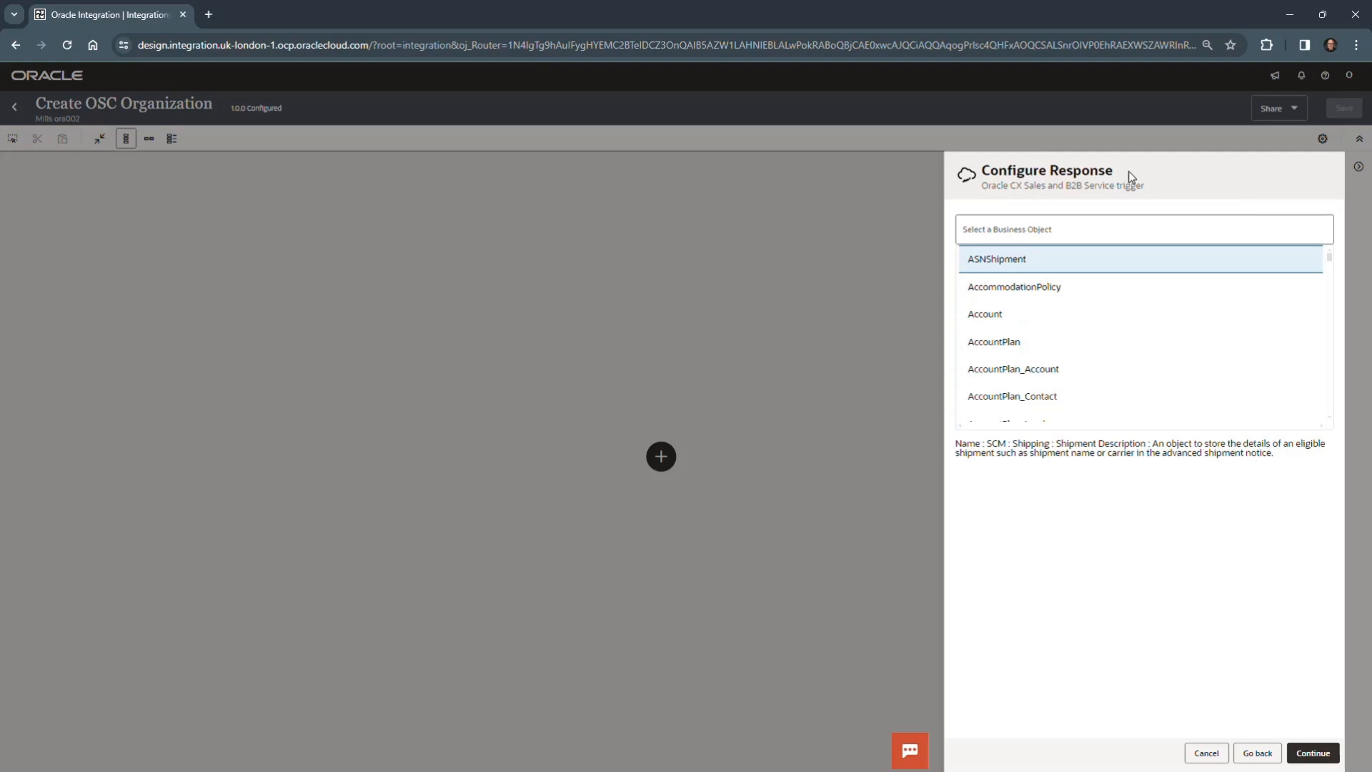
click(1021, 316)
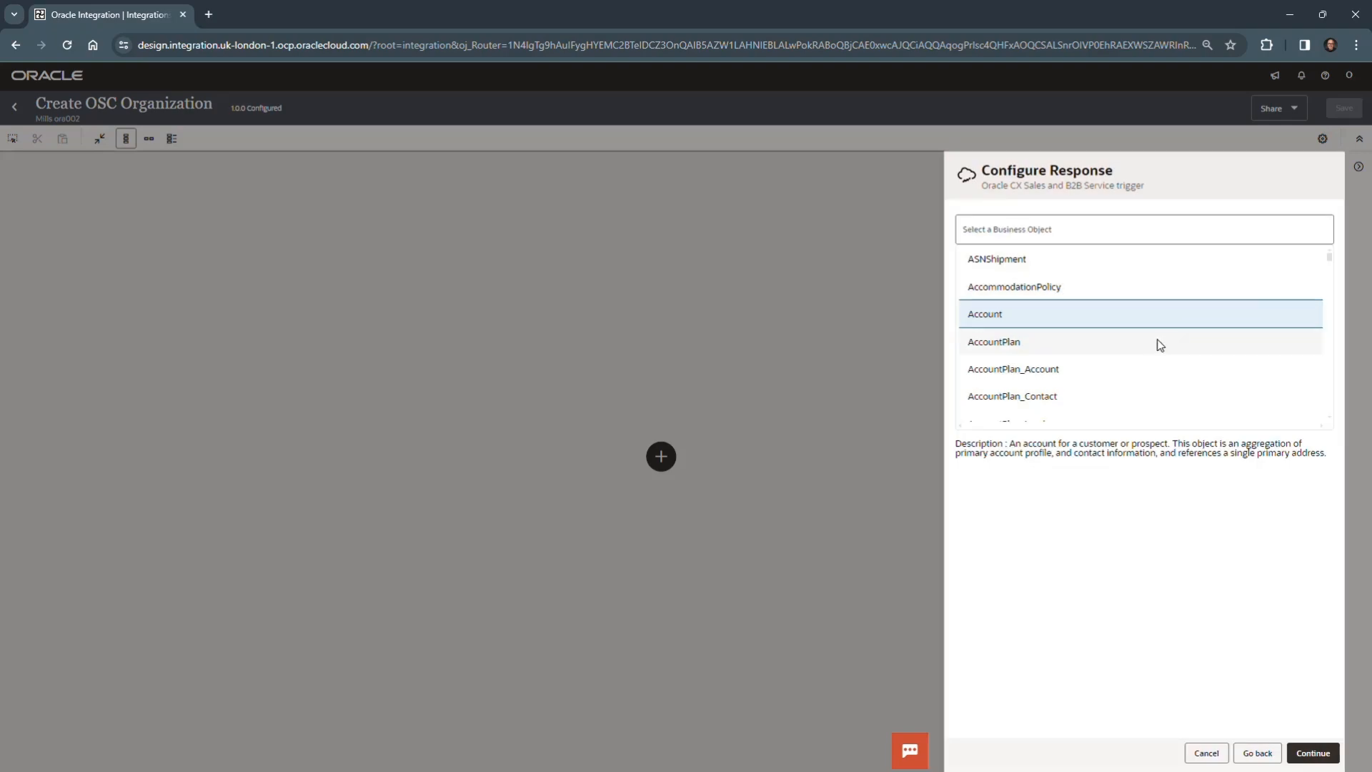
click(1320, 756)
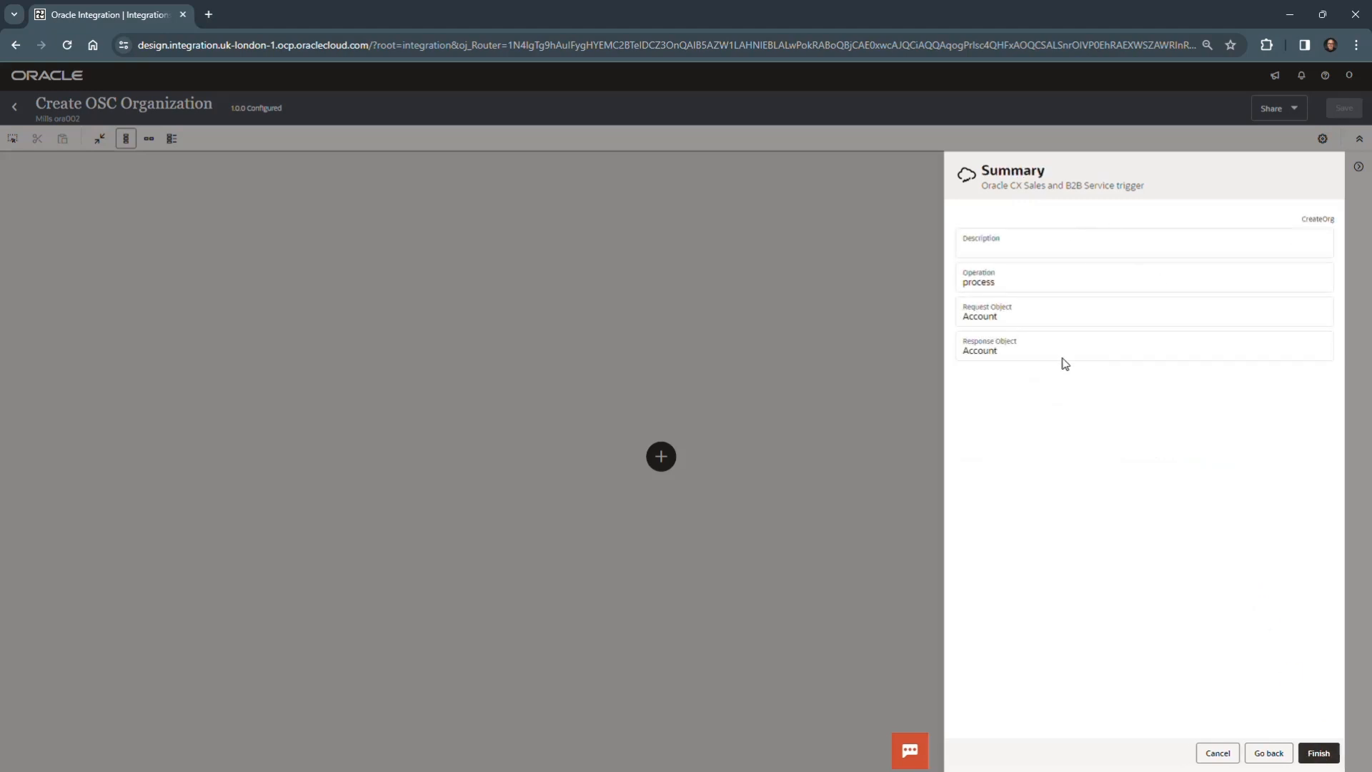
click(1323, 754)
click(1324, 754)
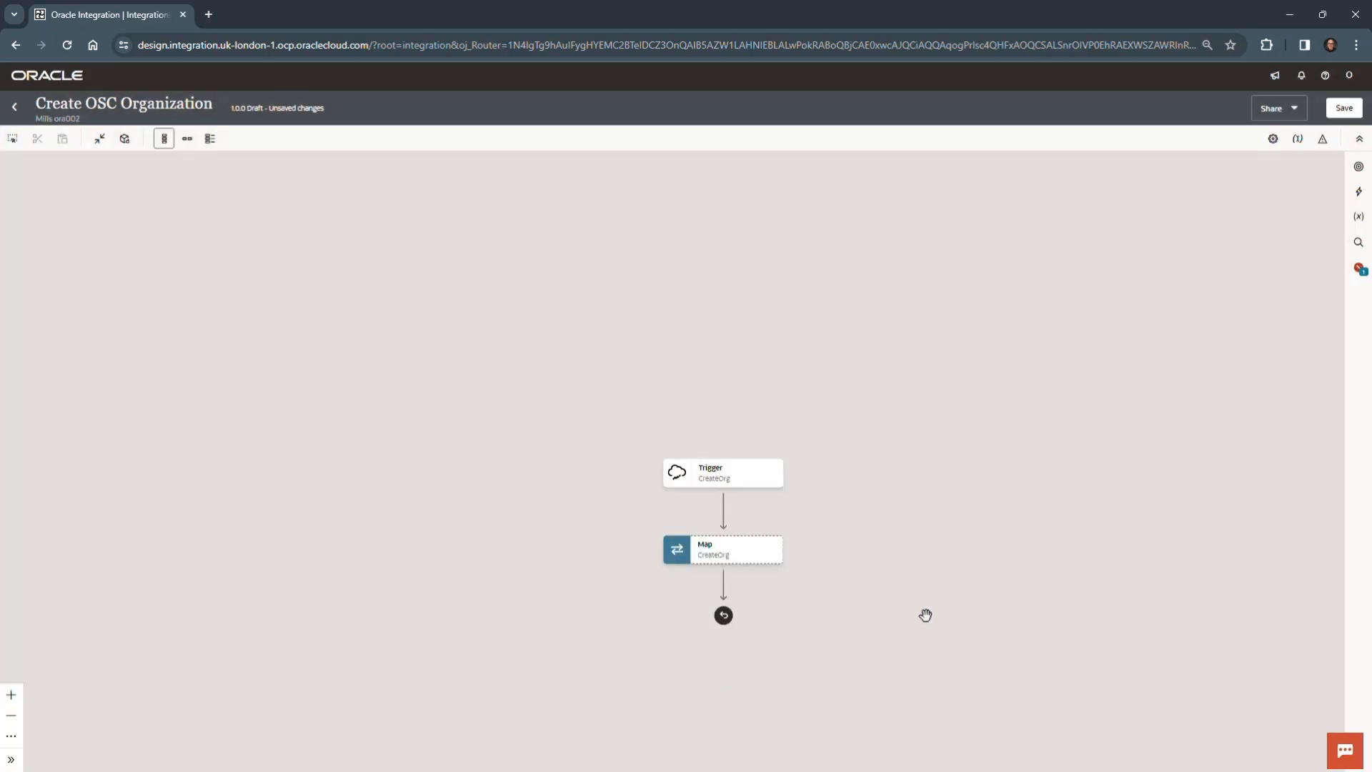
- Save the Create OSC Organization integration with its new trigger and dismiss the confirmation
drag(925, 615, 979, 376)
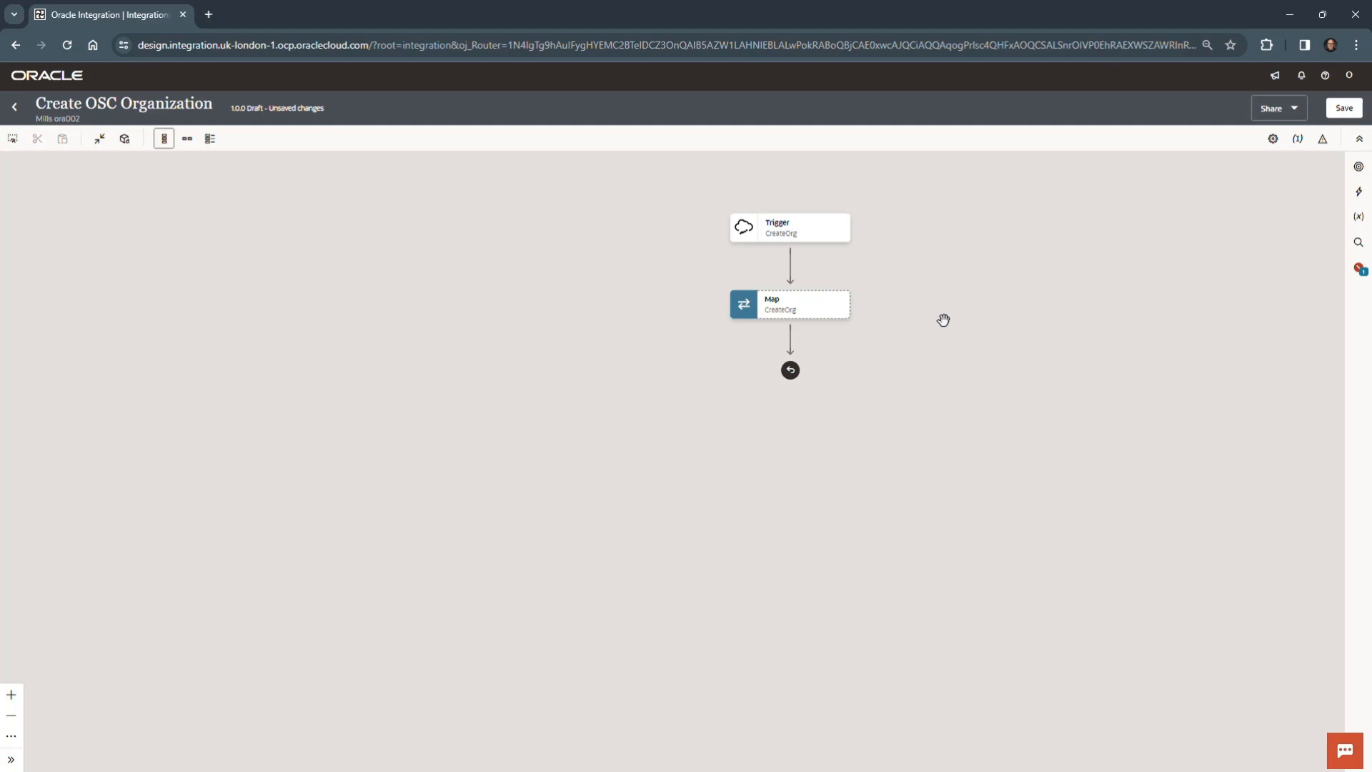
mouse_move(792, 289)
click(1350, 108)
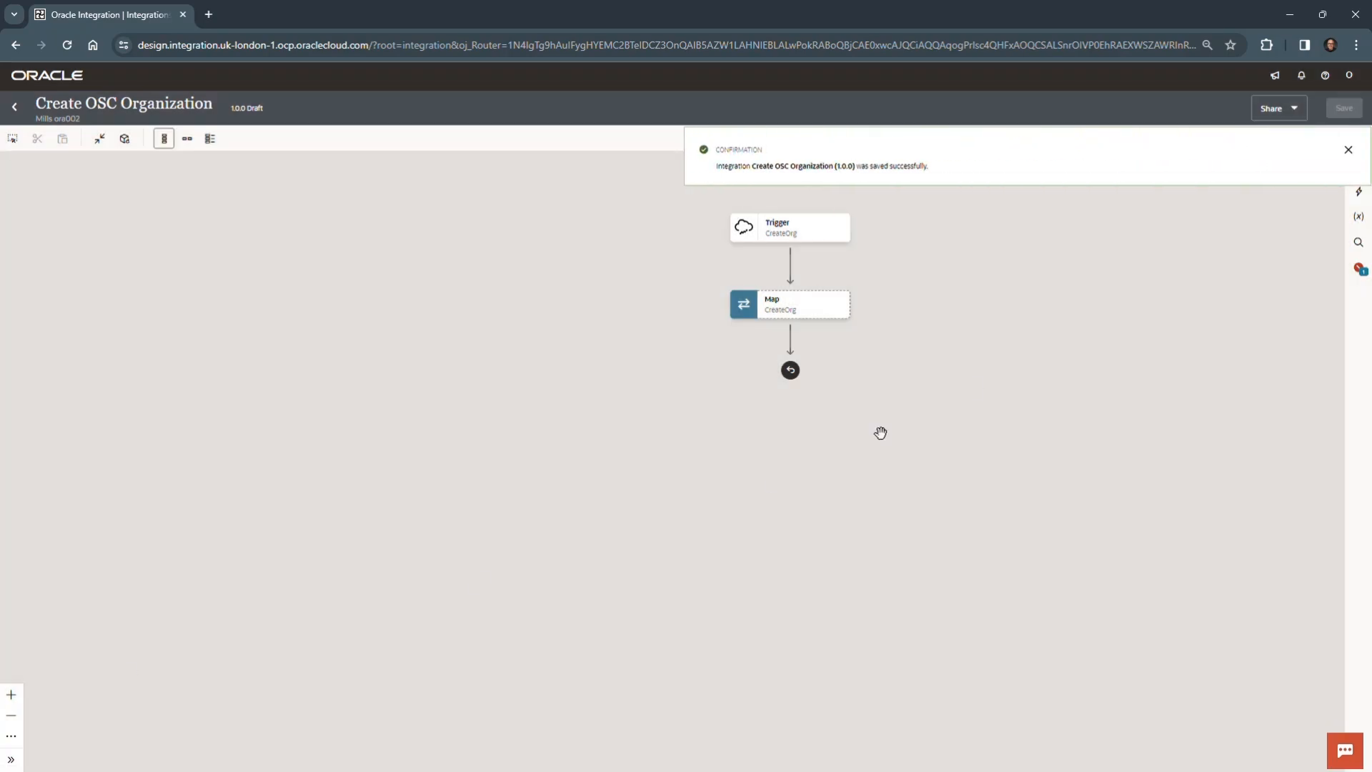
click(1346, 151)
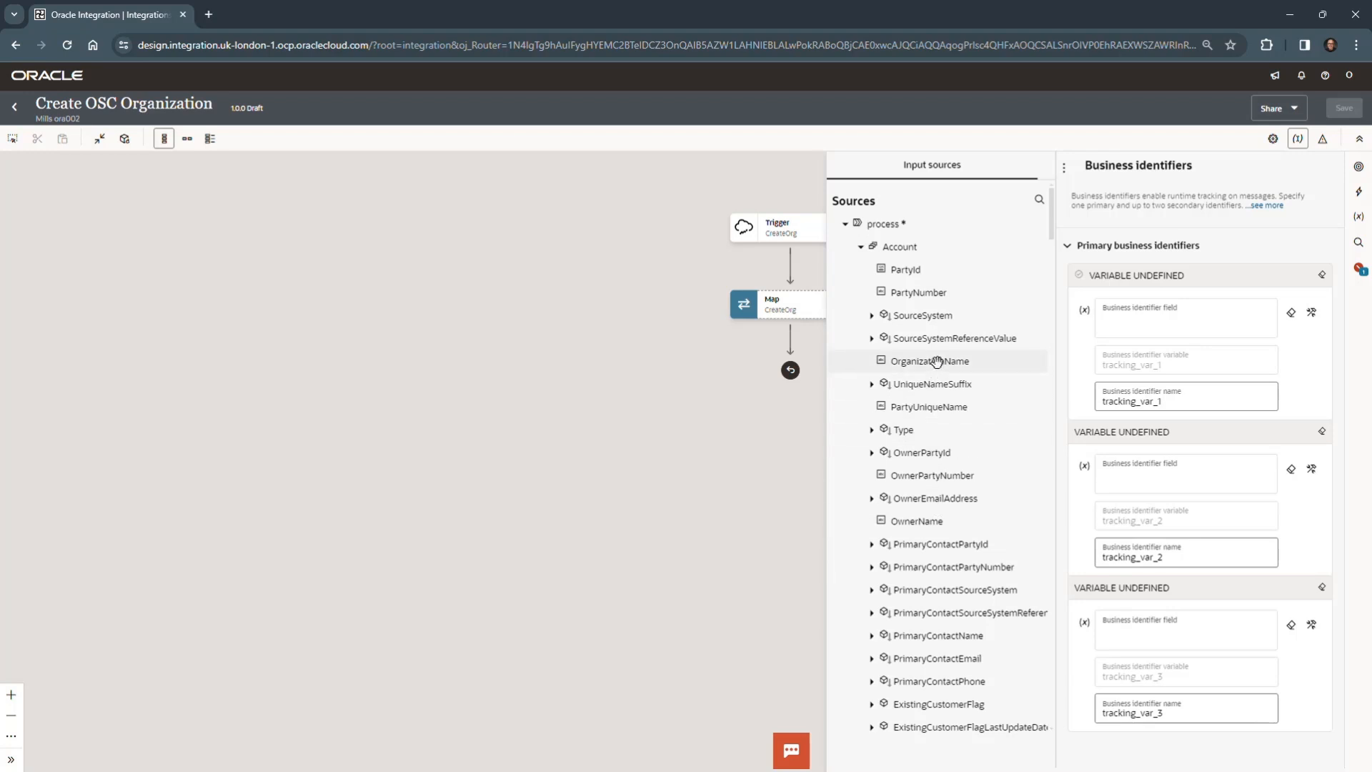
- Assign the Account's OrganizationName as the primary business identifier and name it Org Name
drag(944, 365, 1159, 323)
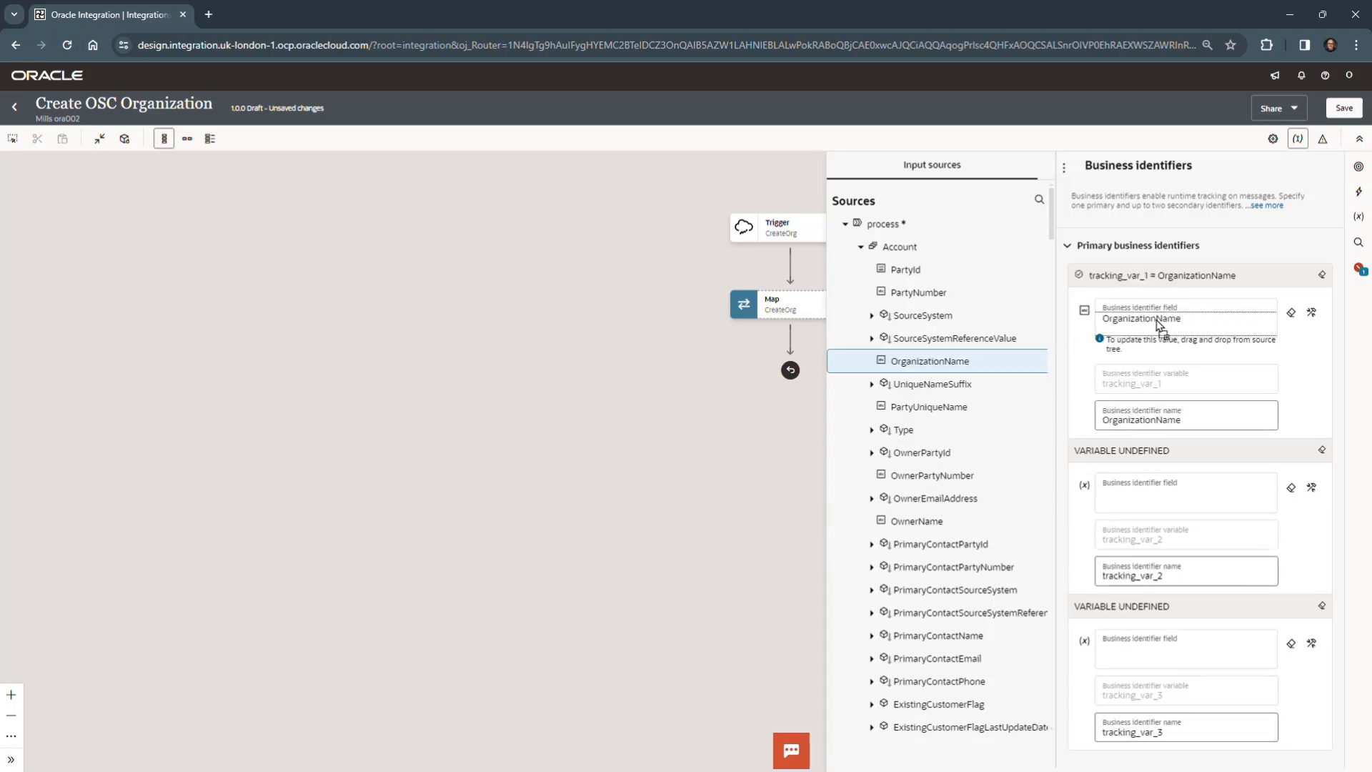
click(1158, 419)
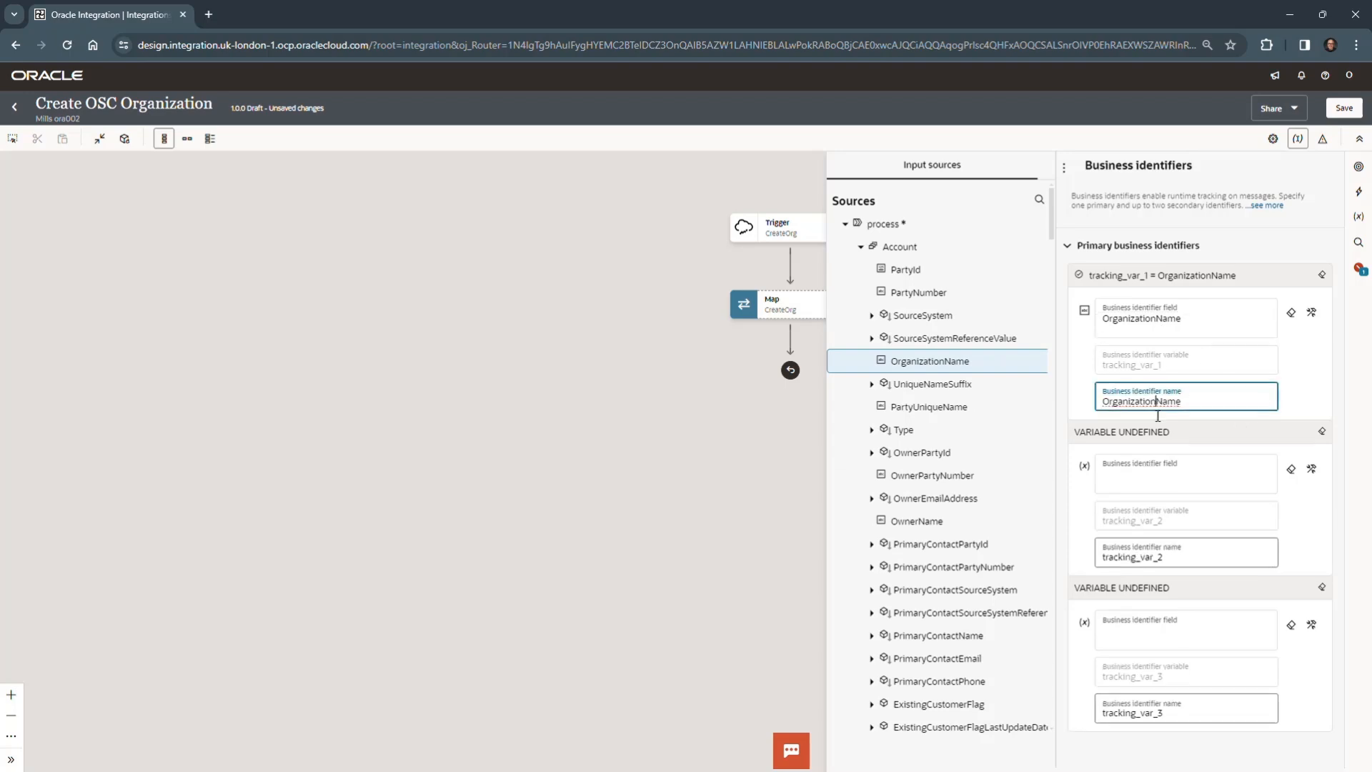
key(BackSpace)
key(BackSpace)
key(BackSpace)
key(BackSpace)
key(BackSpace)
key(BackSpace)
key(BackSpace)
key(BackSpace)
key(BackSpace)
click(1312, 405)
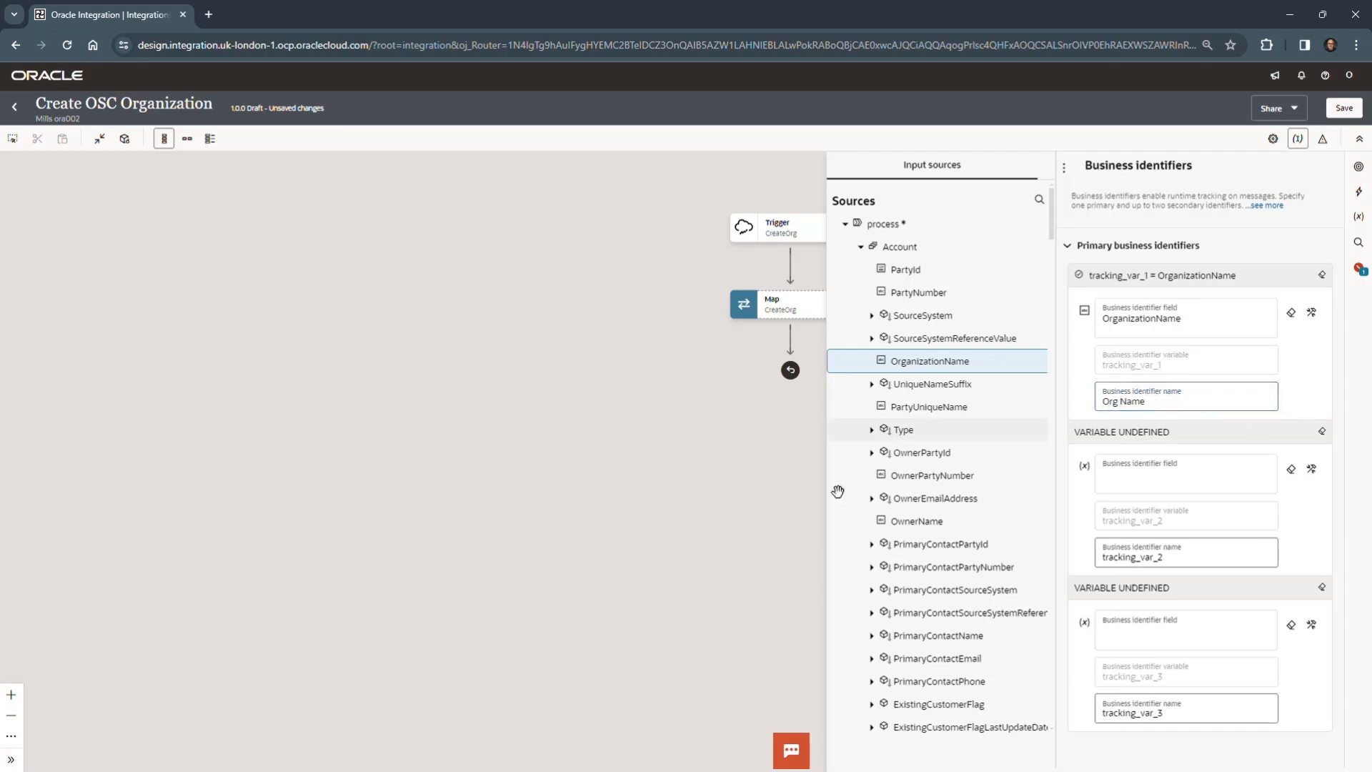
click(701, 537)
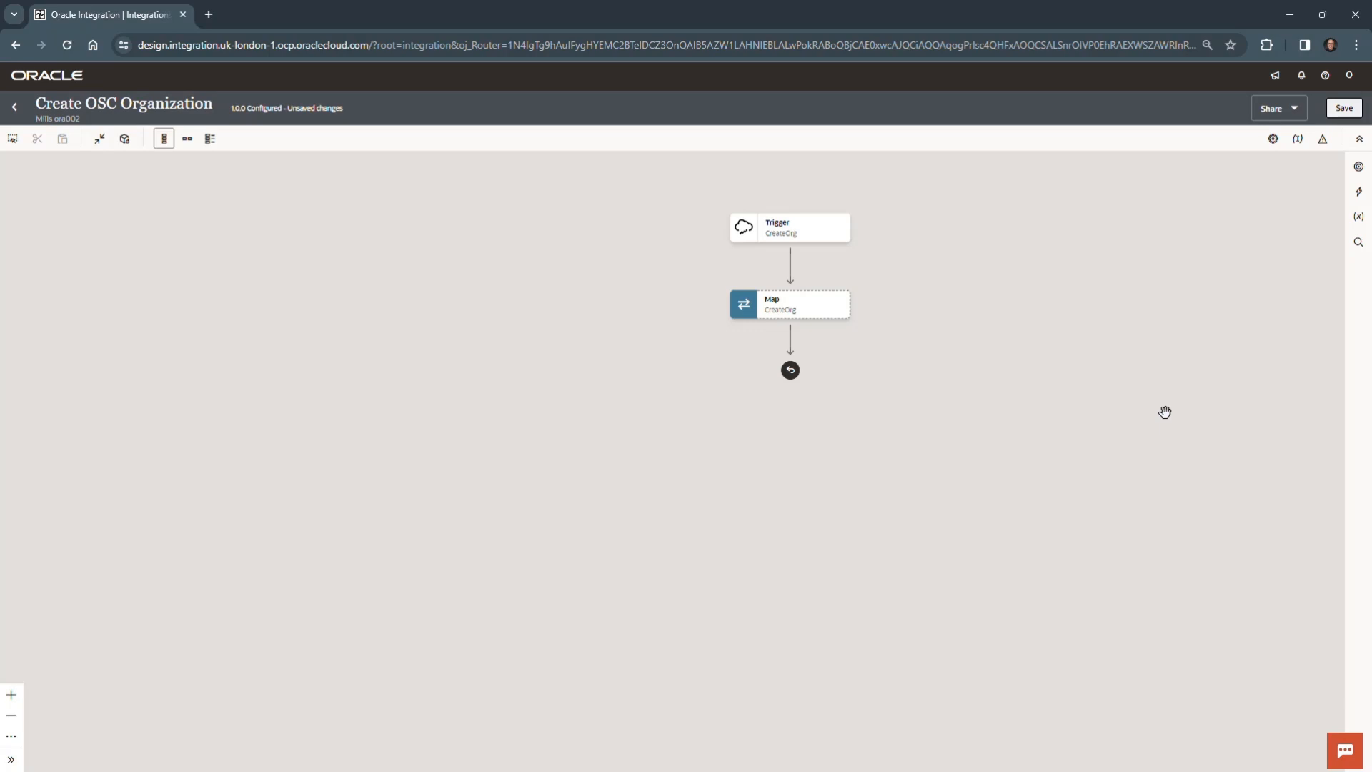
- Save the integration with its business identifier and return to the project page
click(1343, 111)
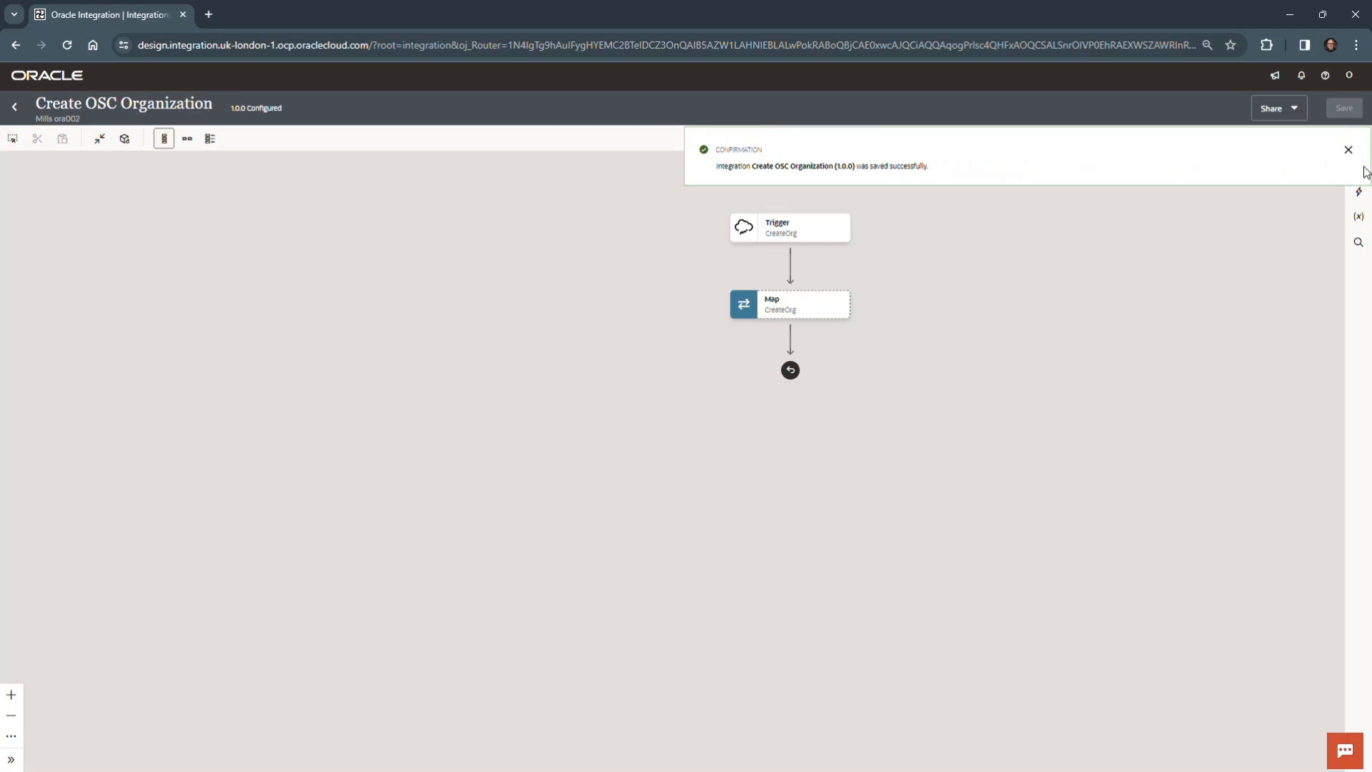
click(1348, 149)
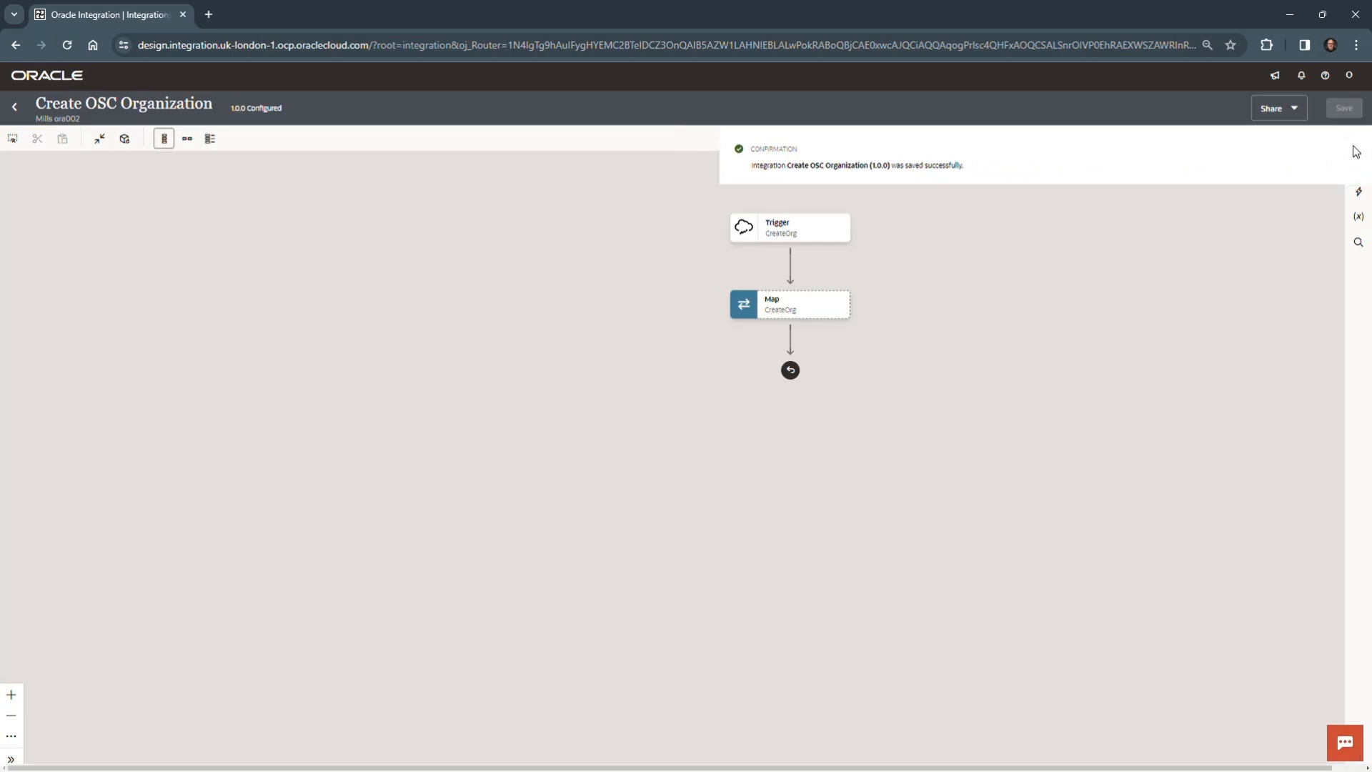
click(16, 108)
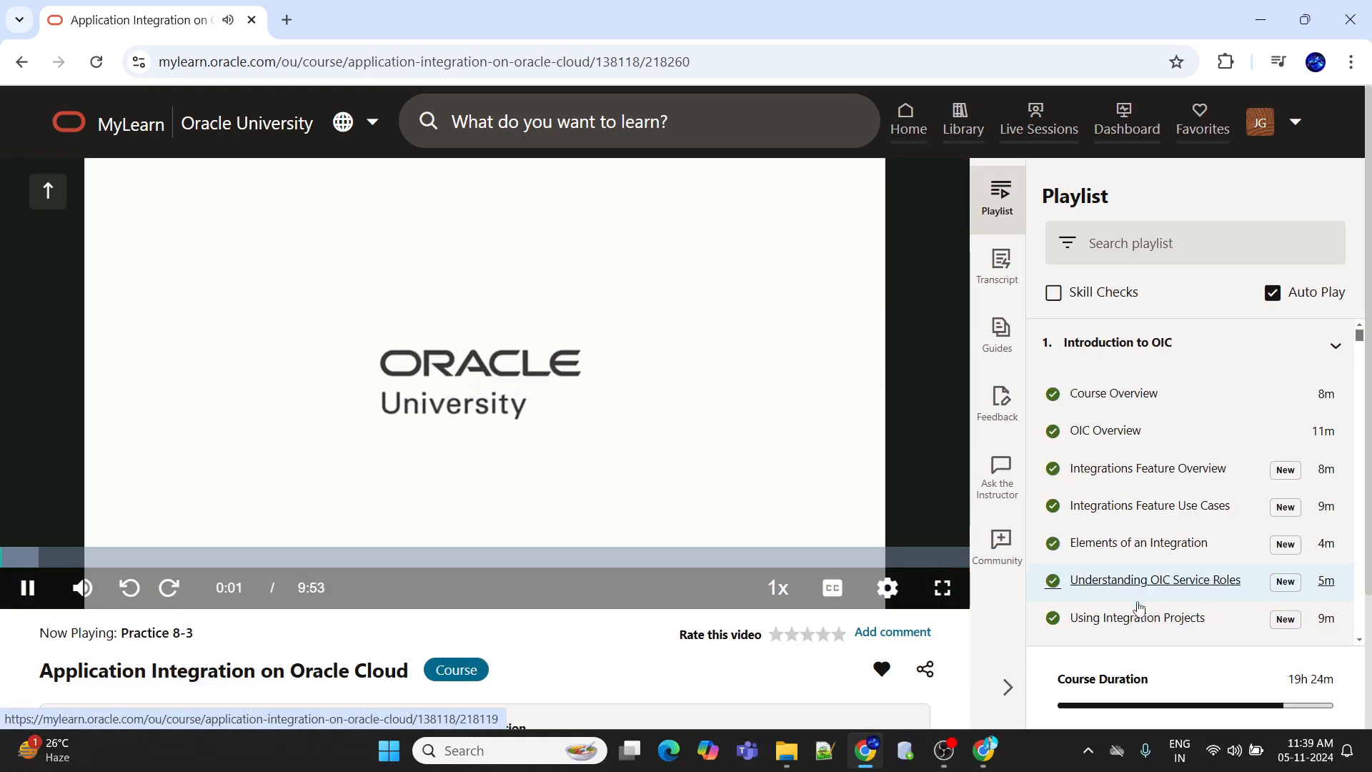
- Show the Practice 8-3 video in full screen and set its playback quality to 1080p
click(943, 587)
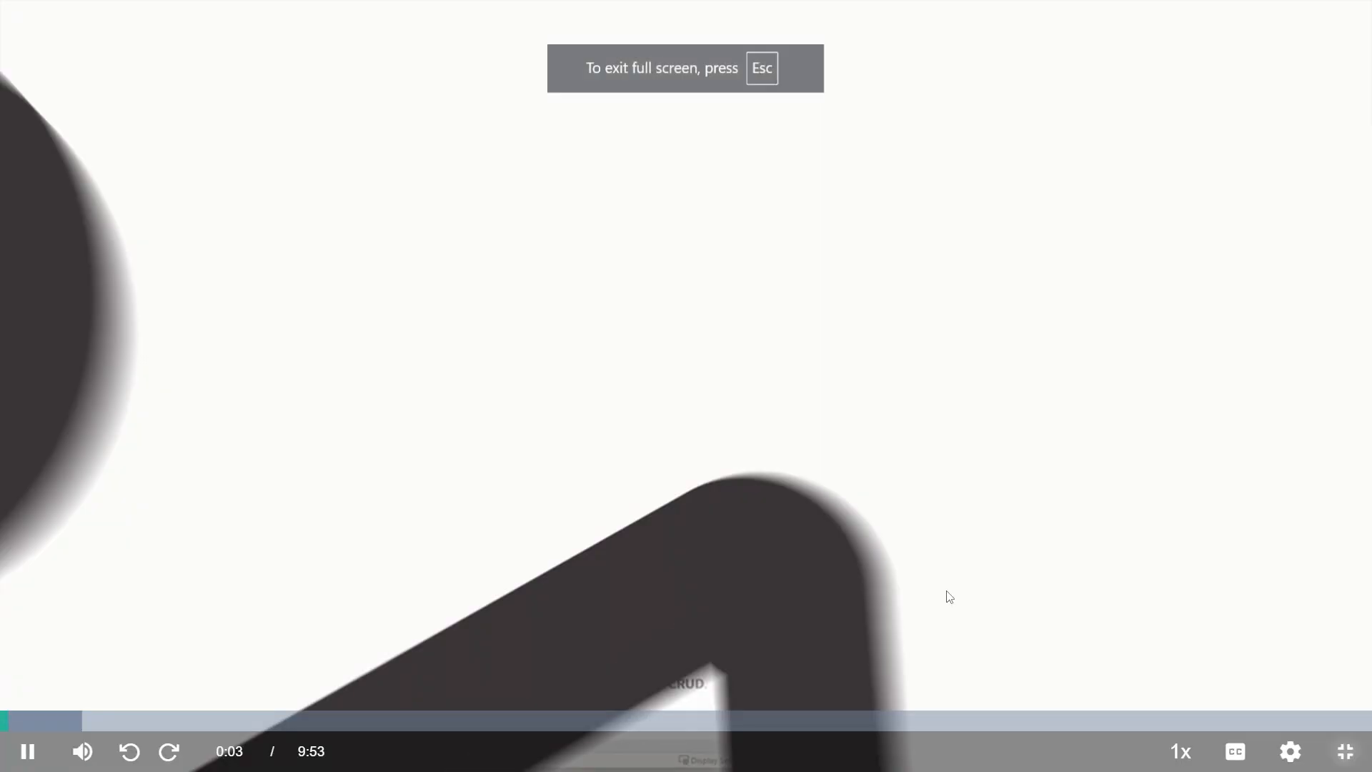
click(1289, 751)
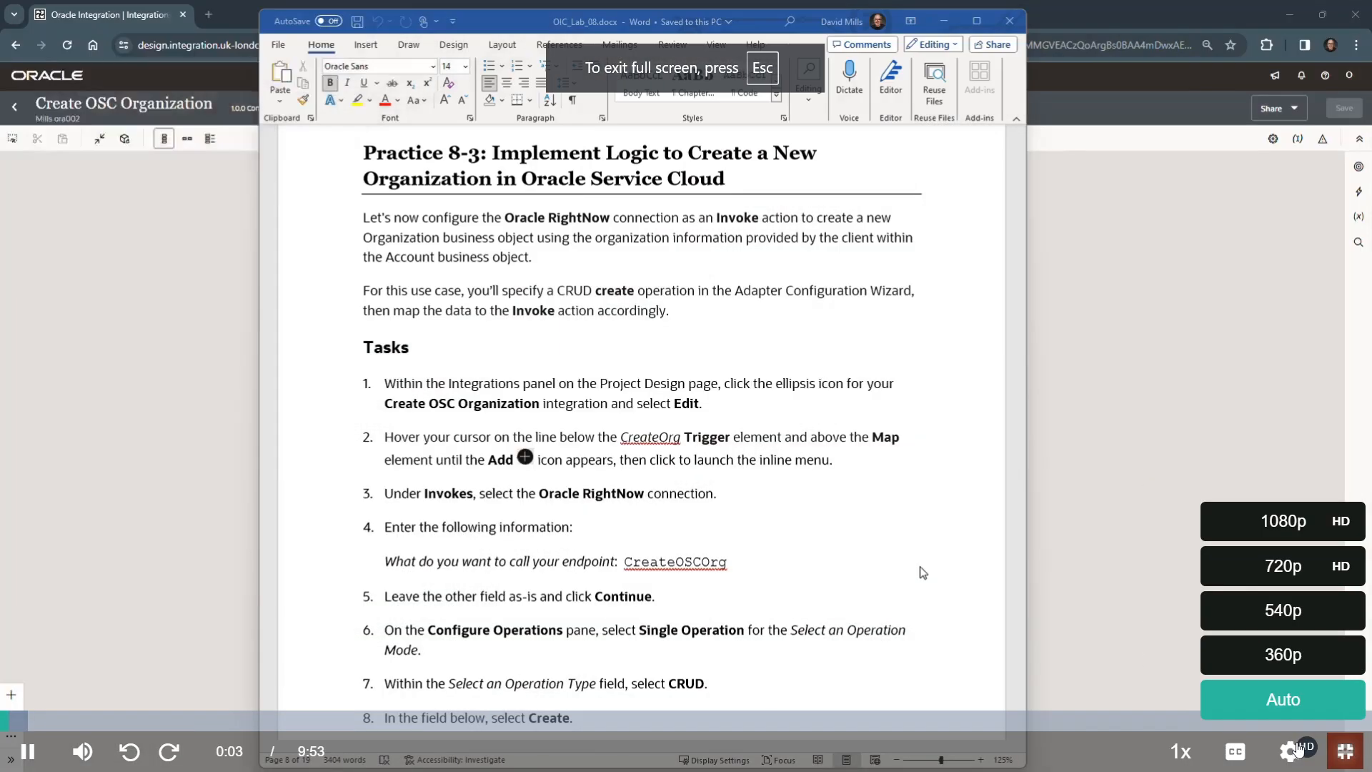
click(1293, 524)
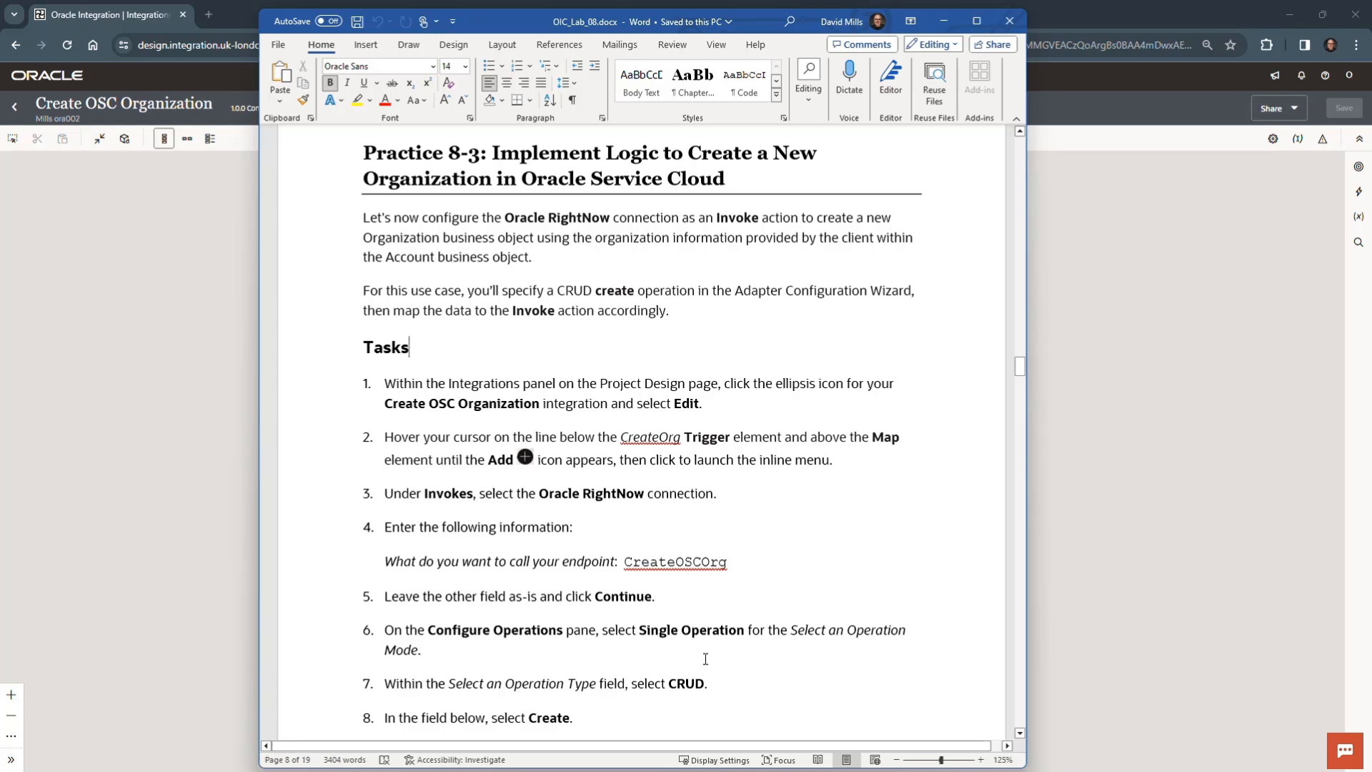
- Review the CRUD operation type task in the Practice 8-3 instructions and move the document window off the integration canvas
drag(669, 680, 705, 683)
click(752, 684)
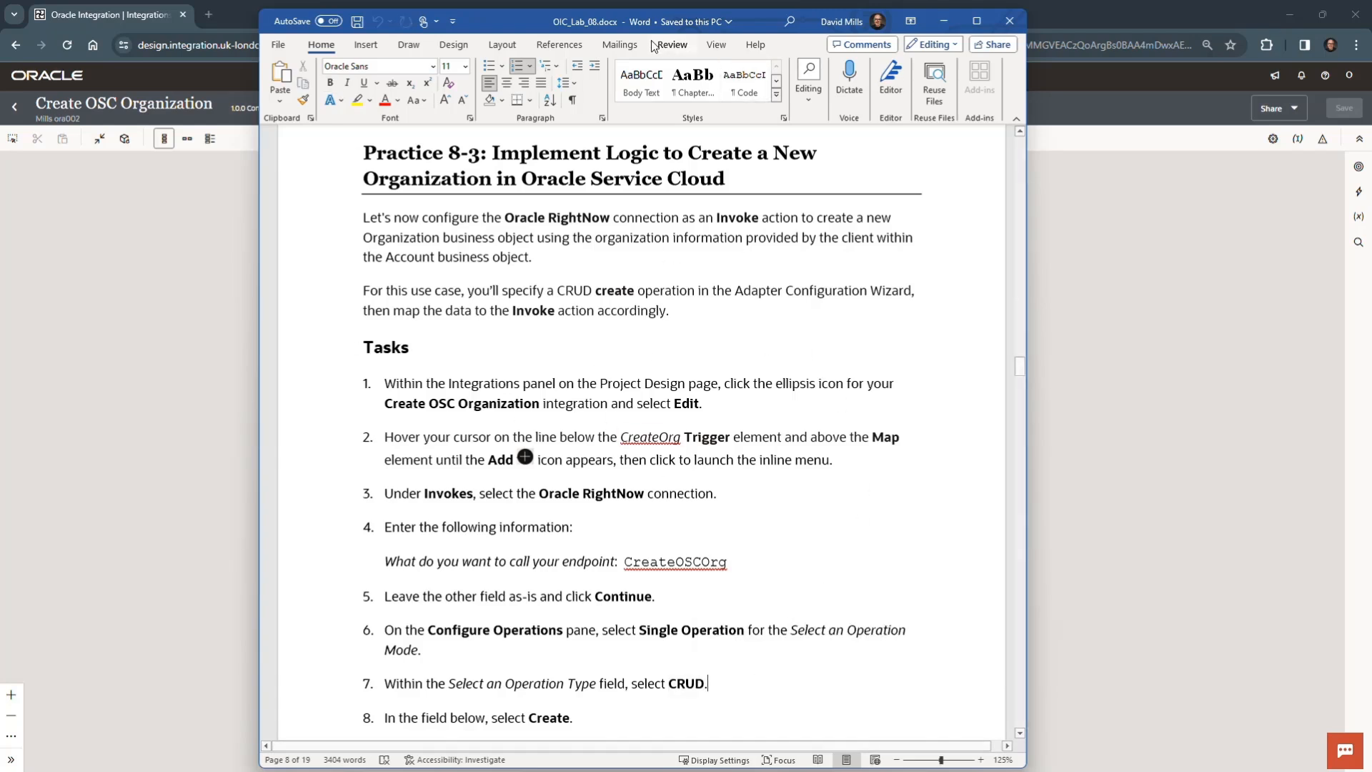
drag(513, 27, 0, 478)
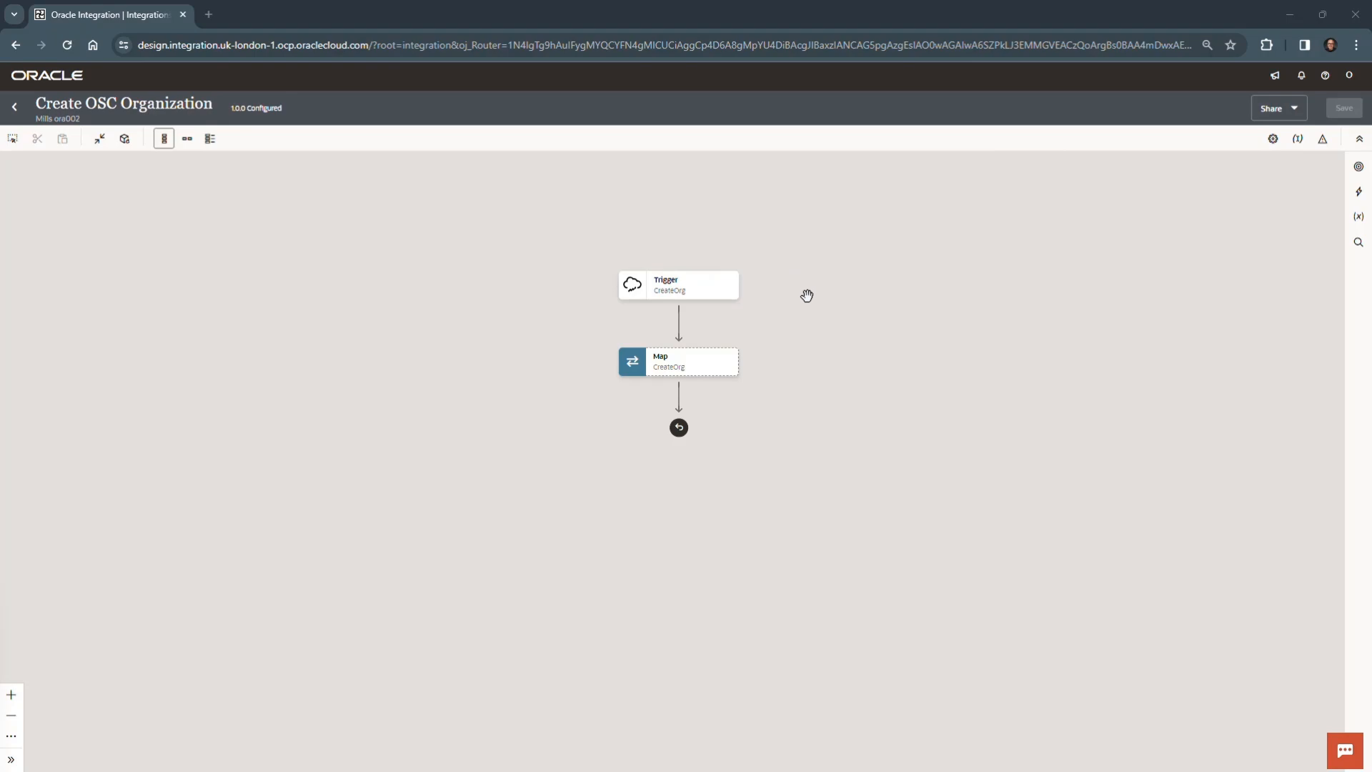
- Add an Oracle RightNow invoke between the trigger and the map, name its endpoint CreateOSCOrg and proceed to the operations configuration
drag(776, 331, 781, 290)
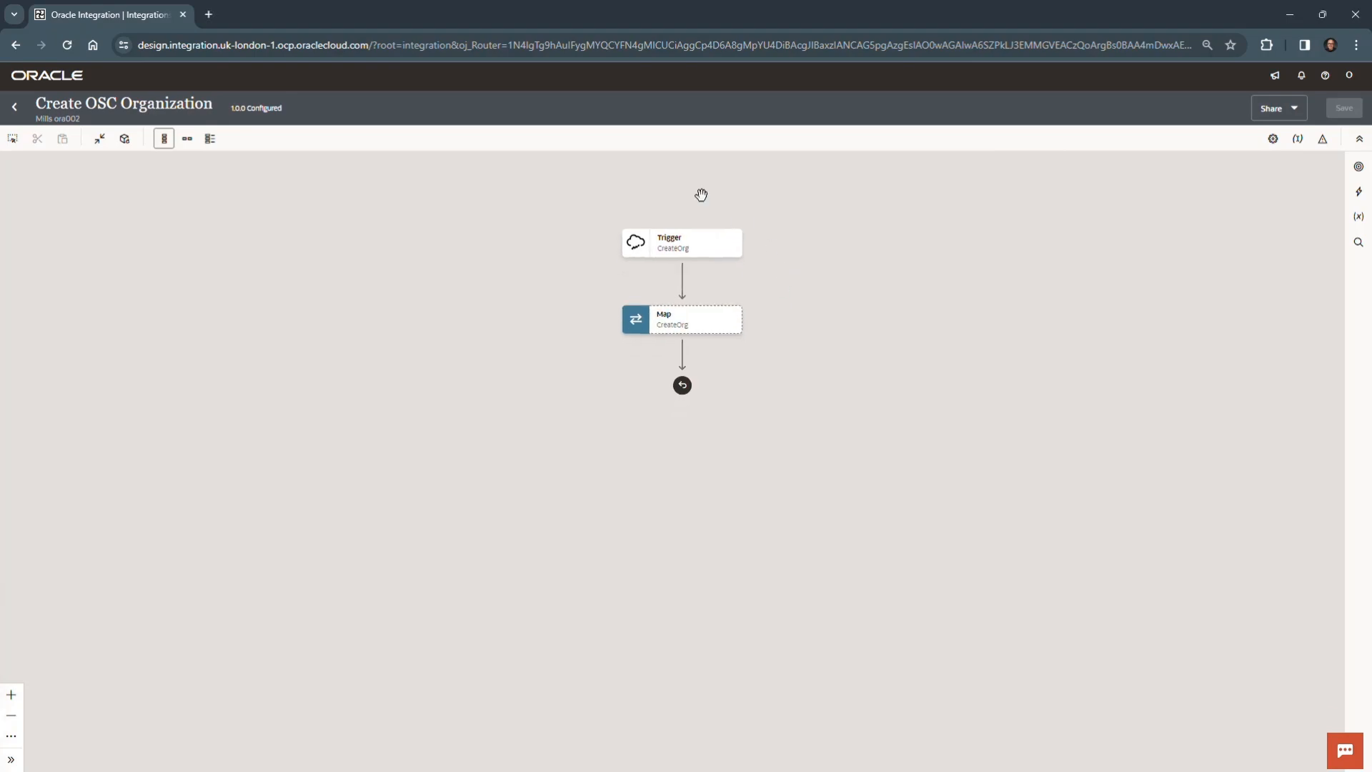
click(683, 280)
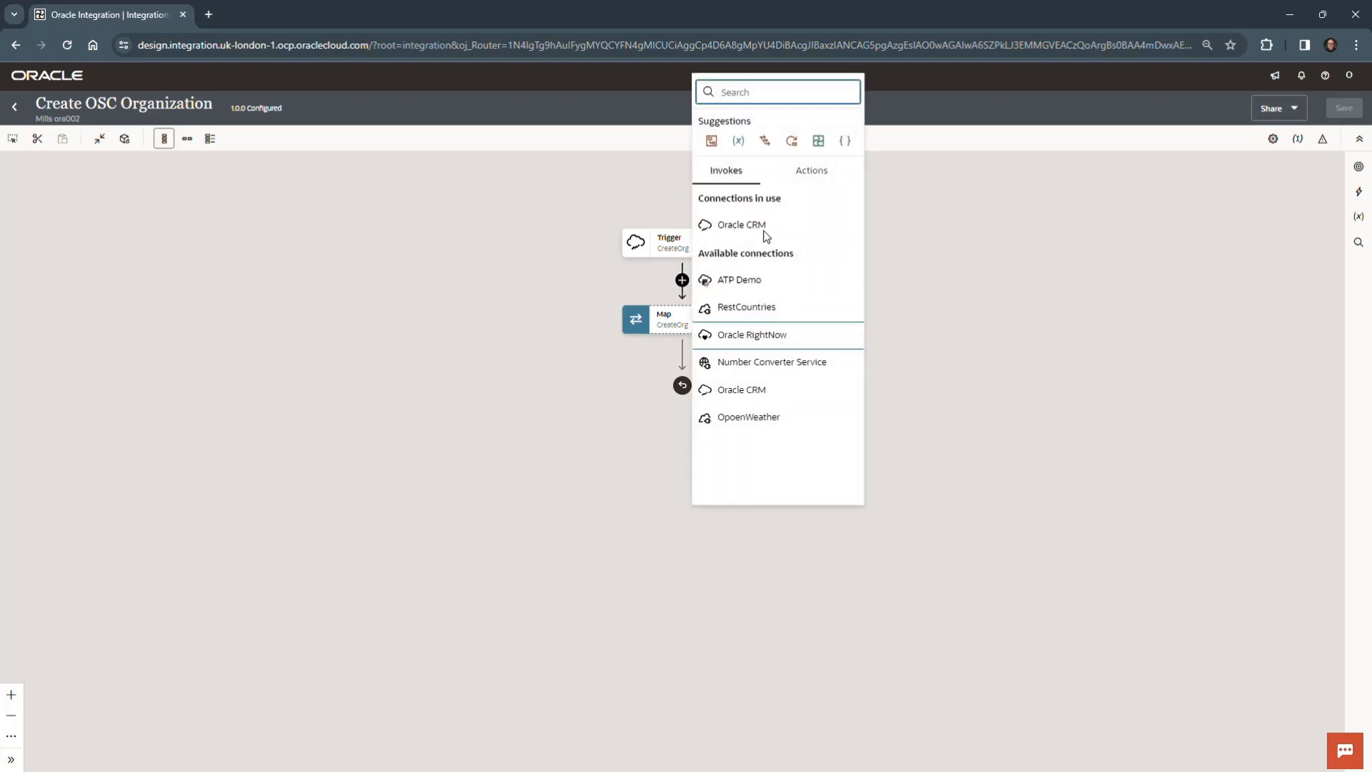
click(774, 338)
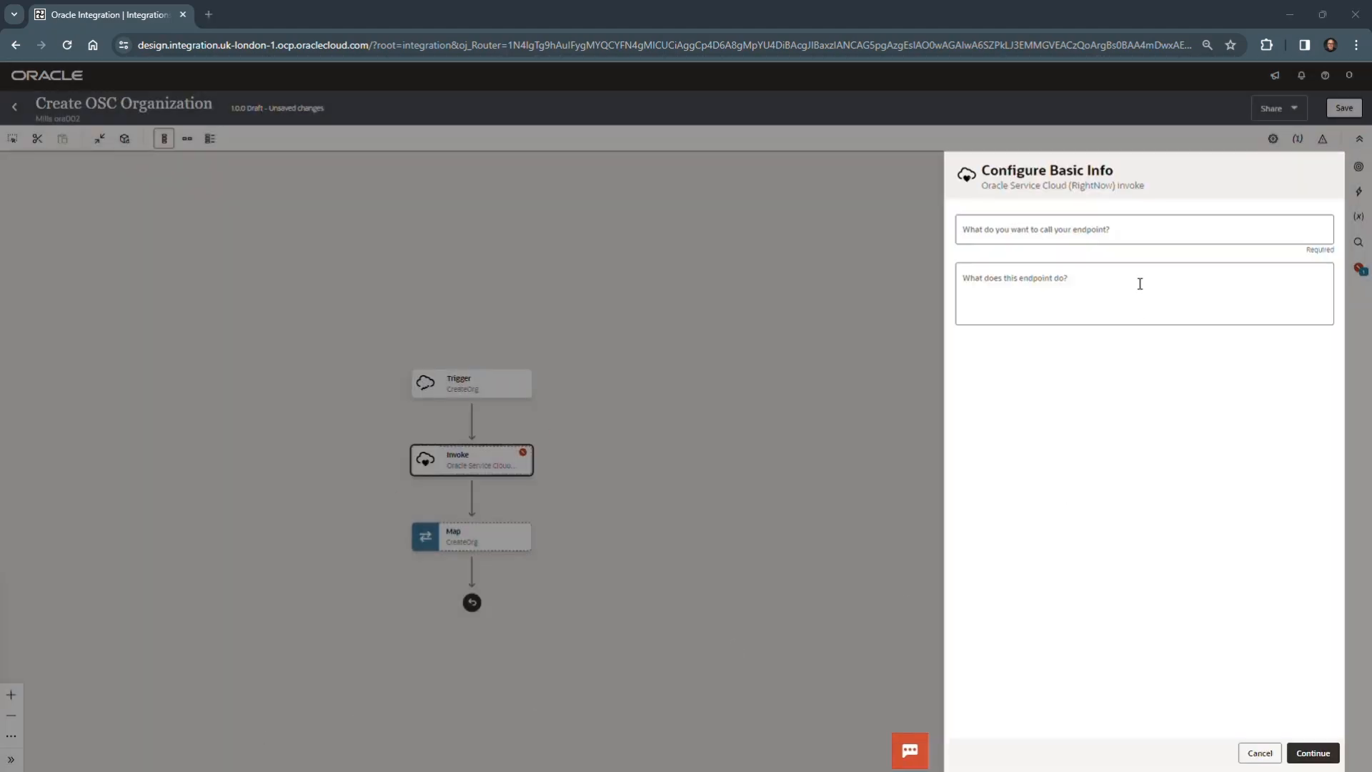
click(1062, 231)
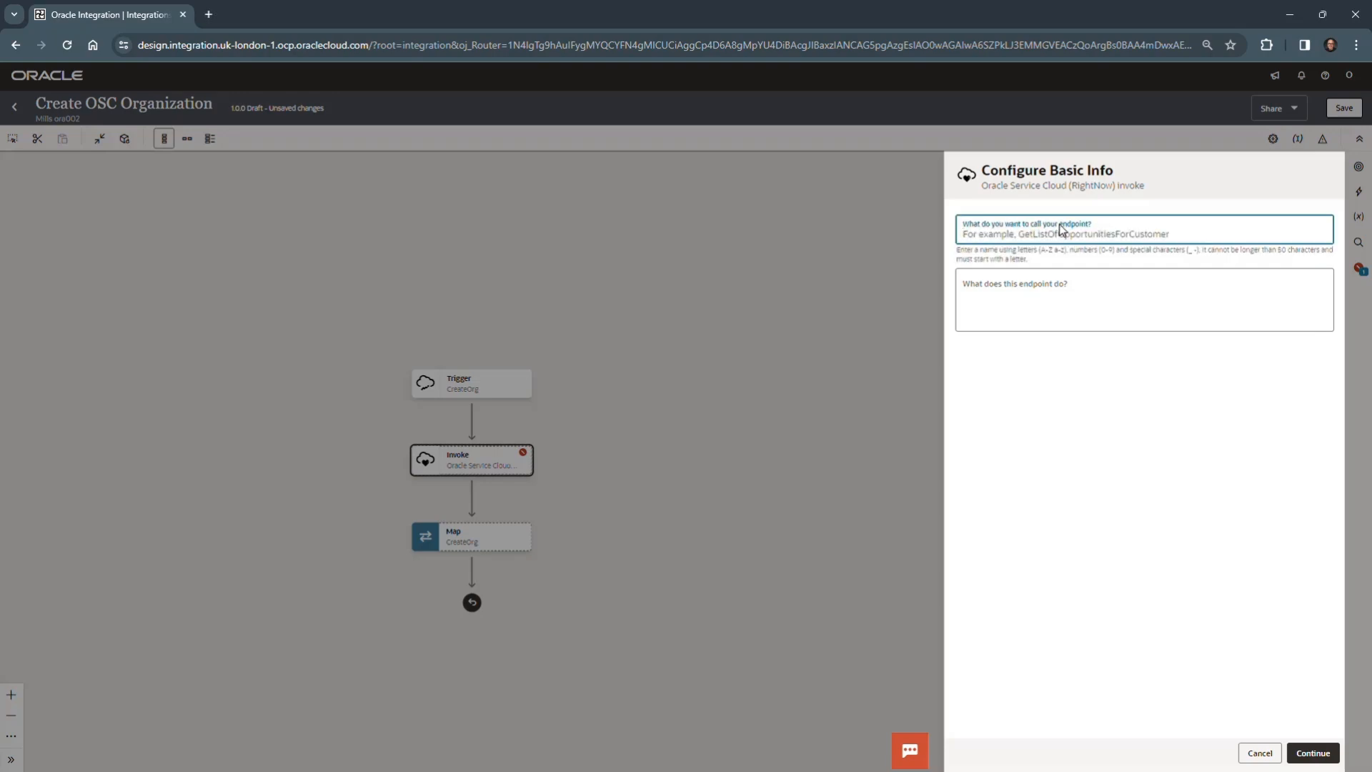
text(CreateOSCOrg)
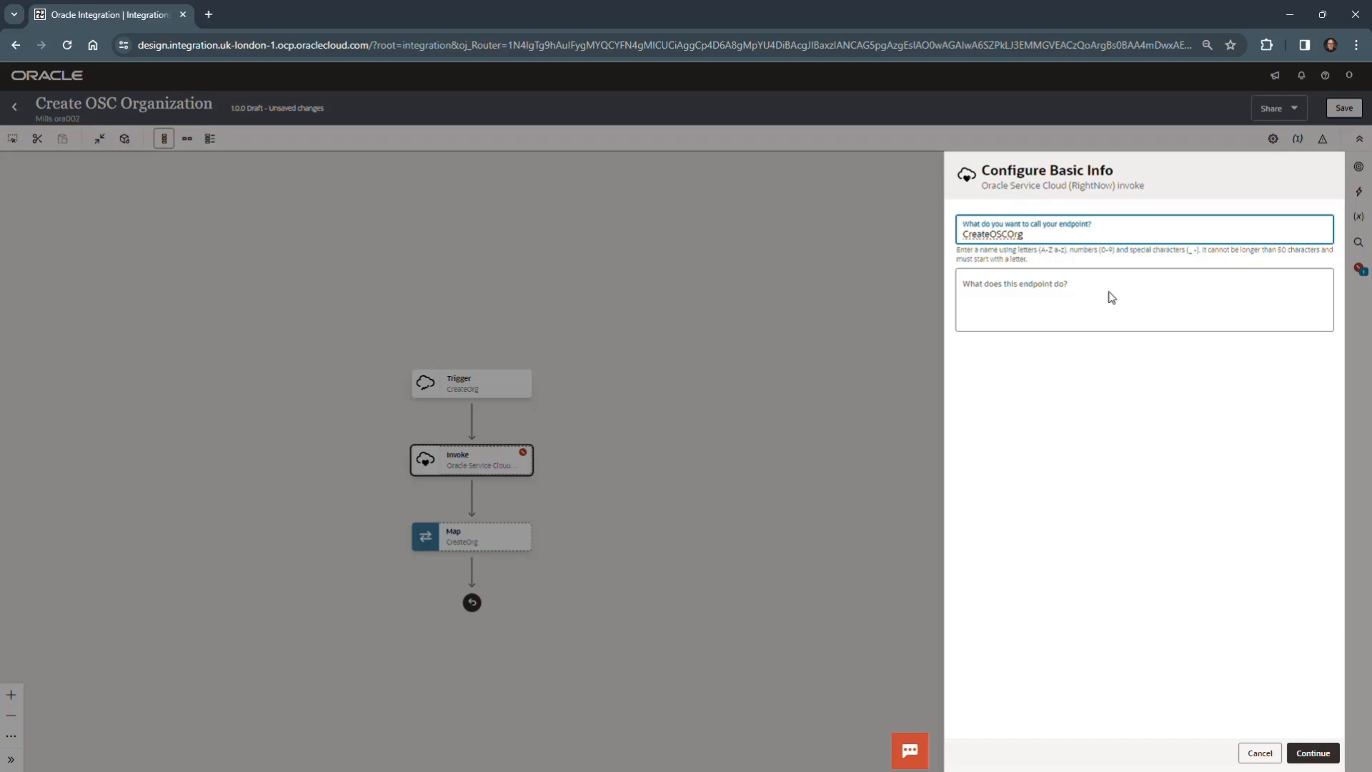
click(1312, 753)
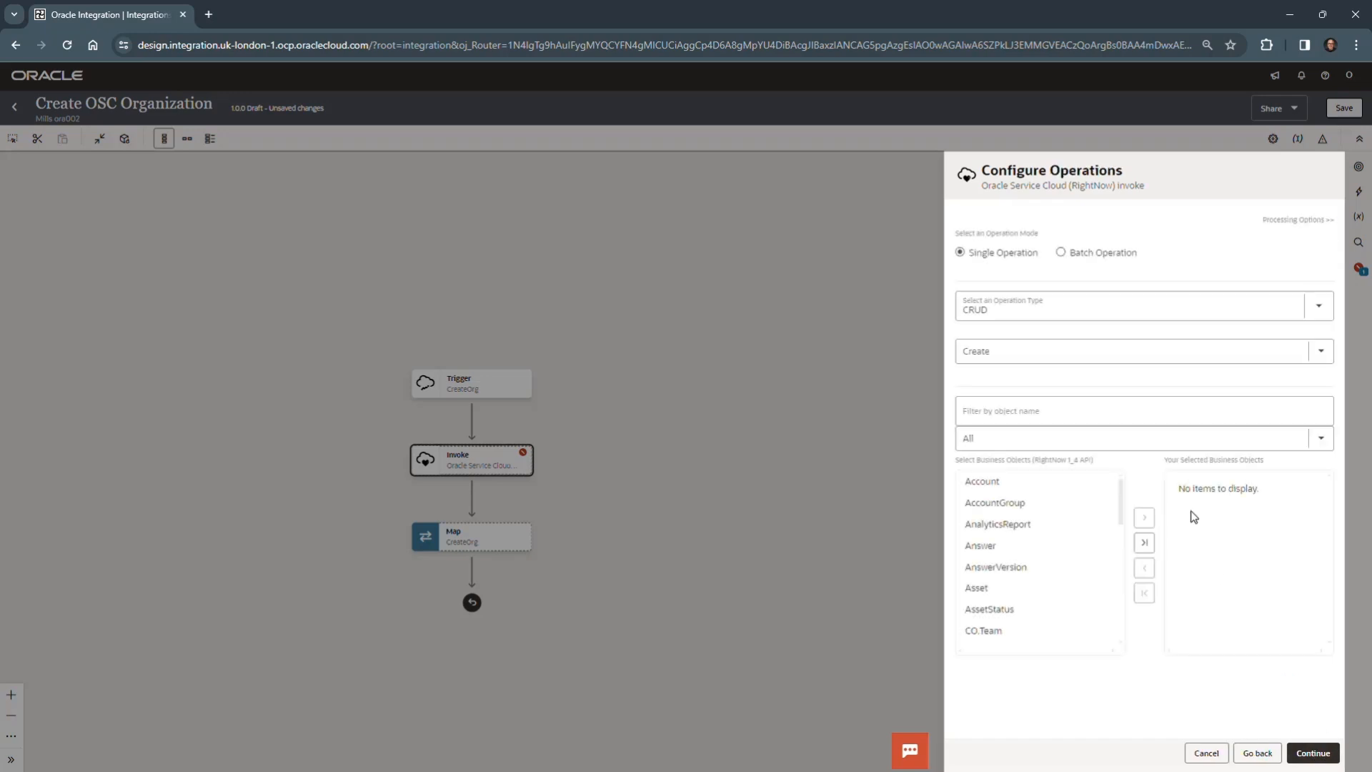
- Set the CreateOSCOrg invoke to Single Operation mode with operation type CRUD and the Create operation
click(1062, 252)
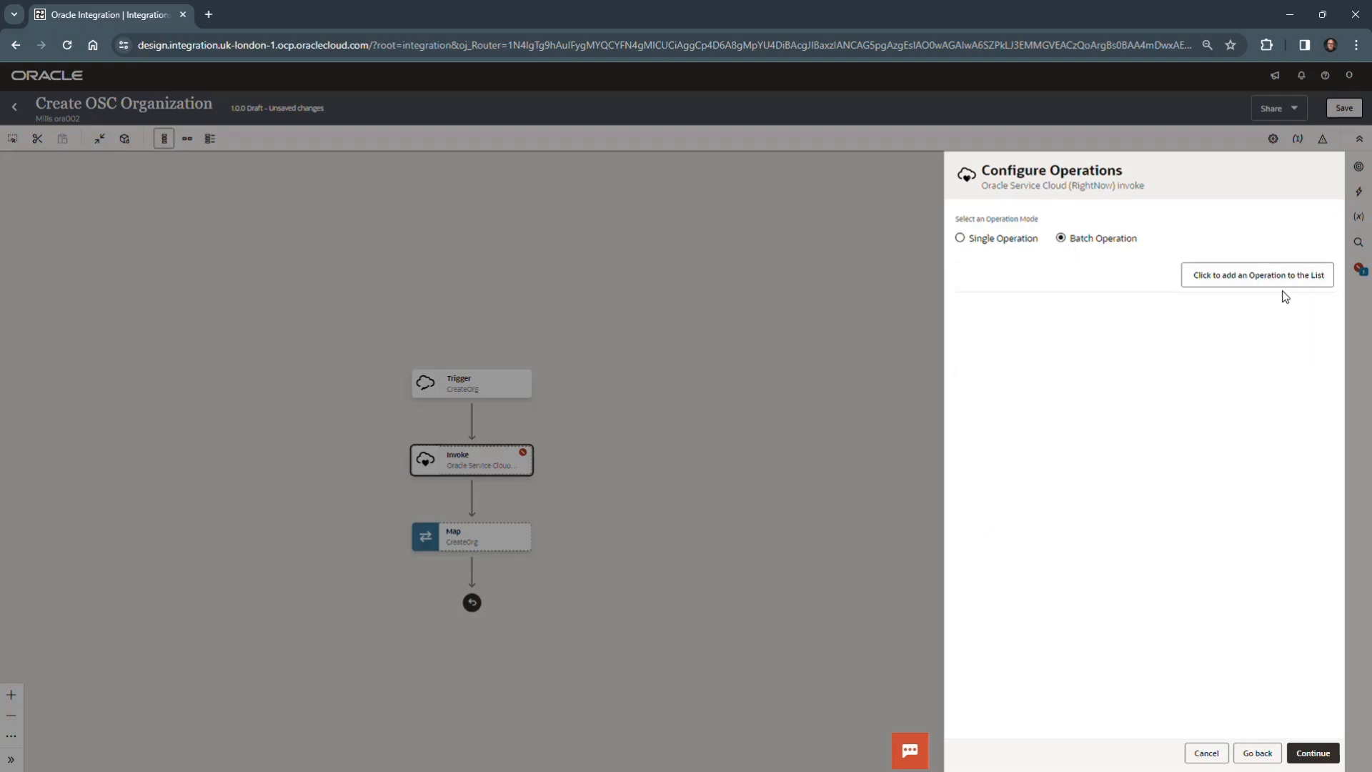
click(960, 238)
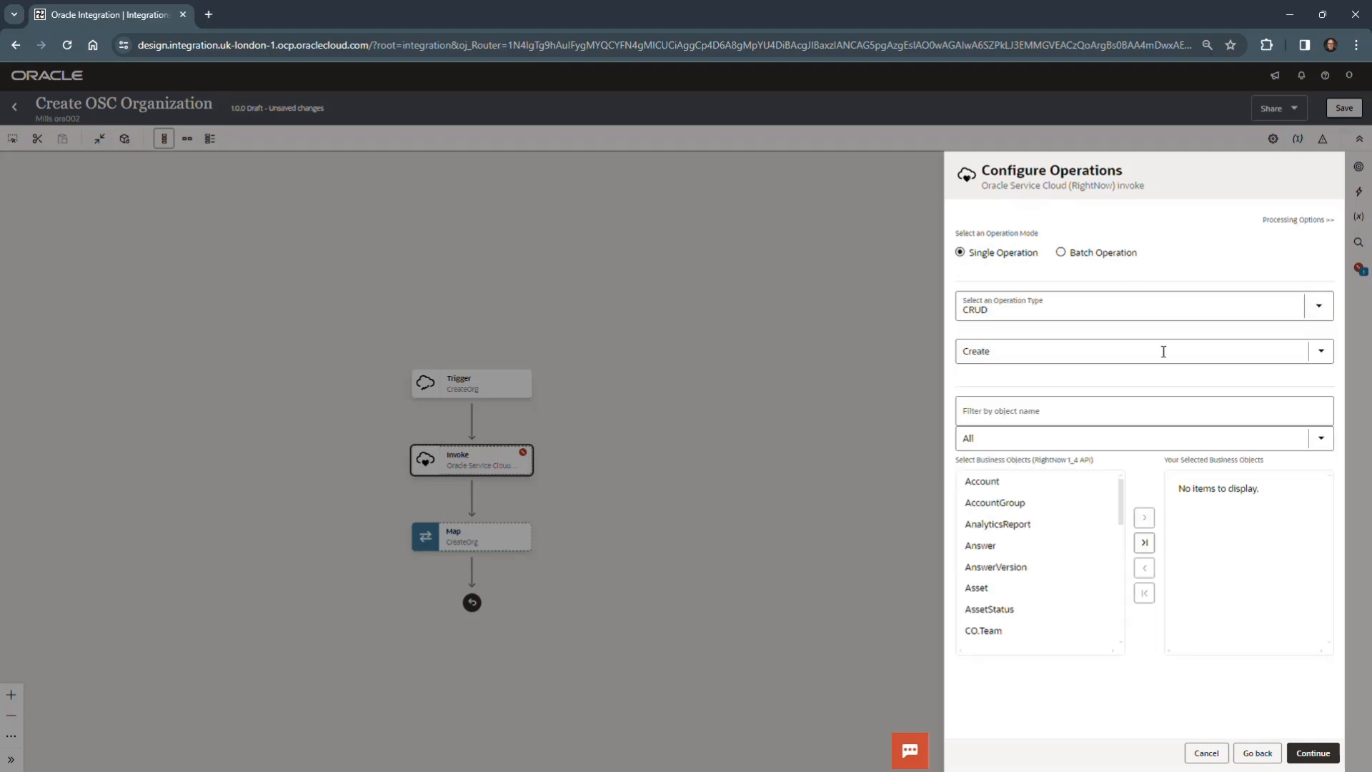
click(1319, 306)
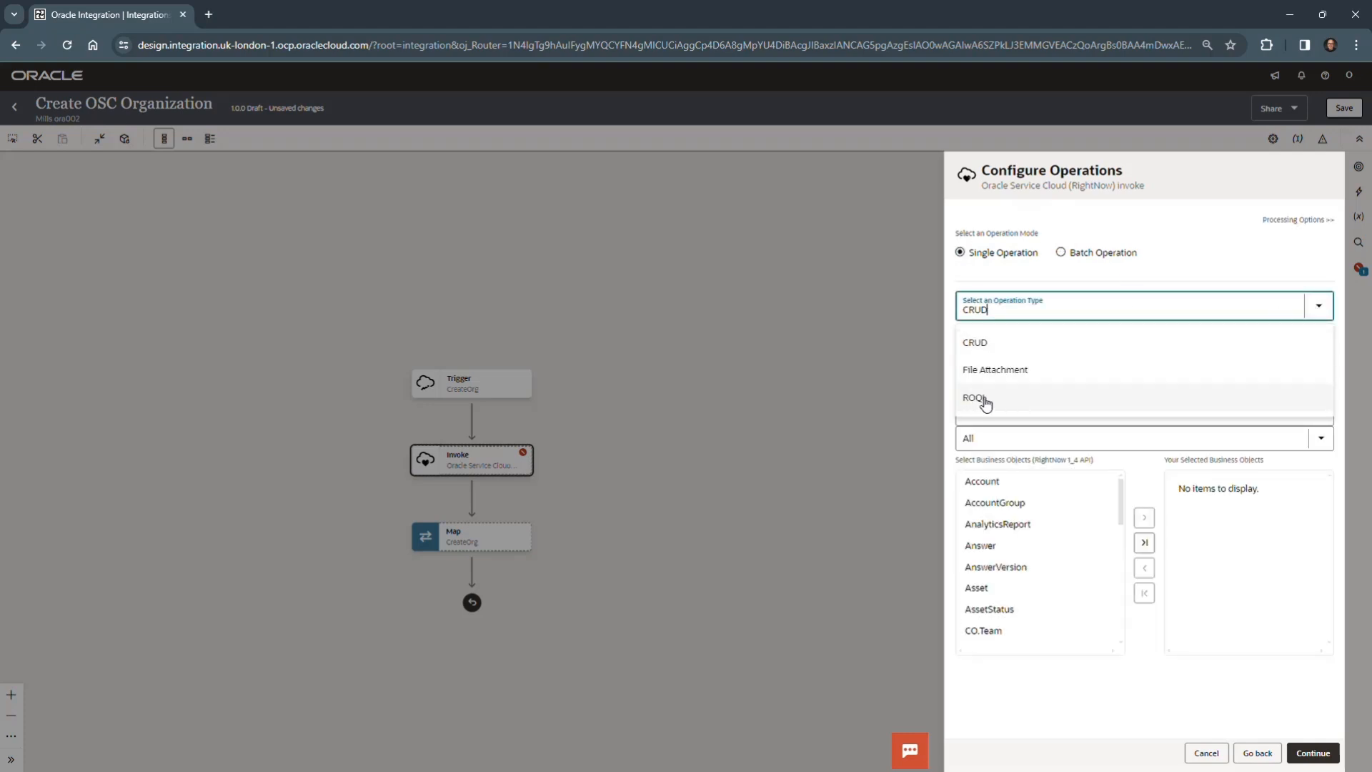
click(1166, 304)
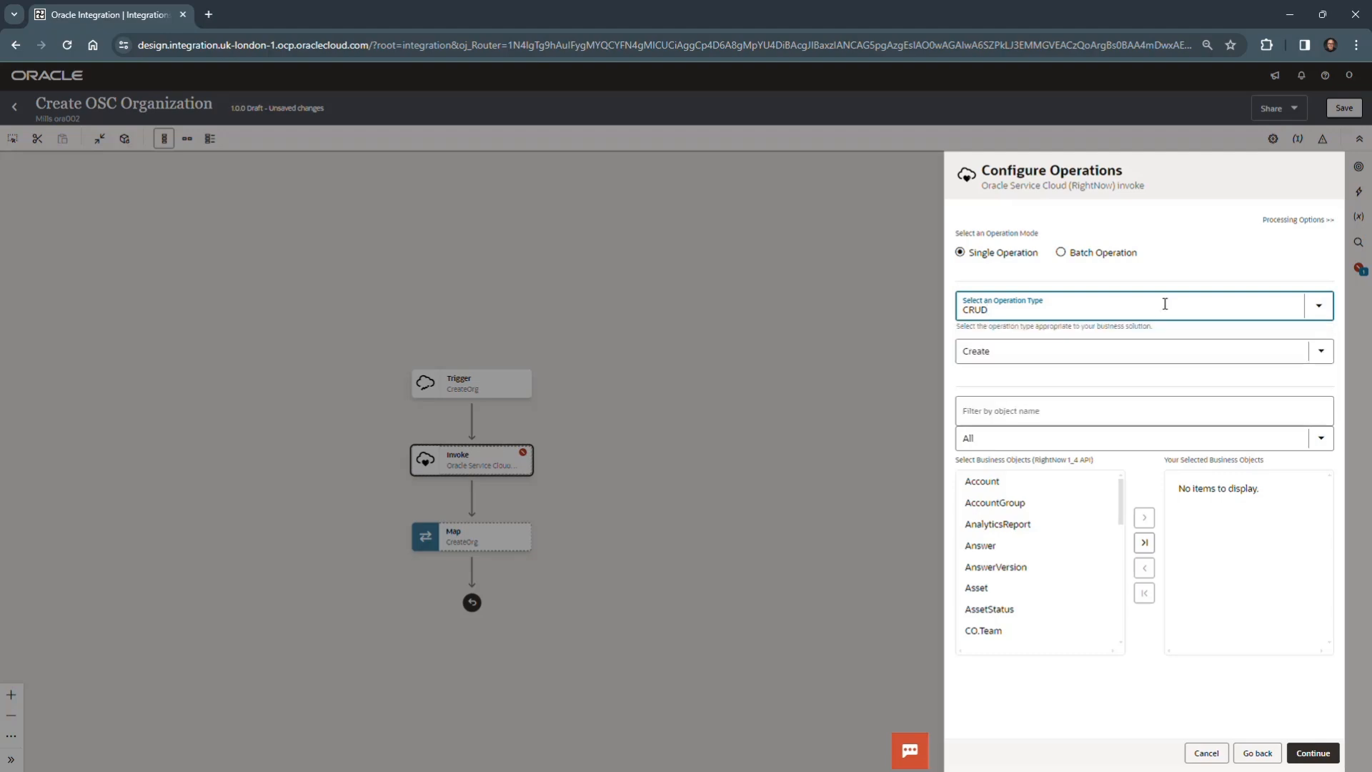
click(1321, 350)
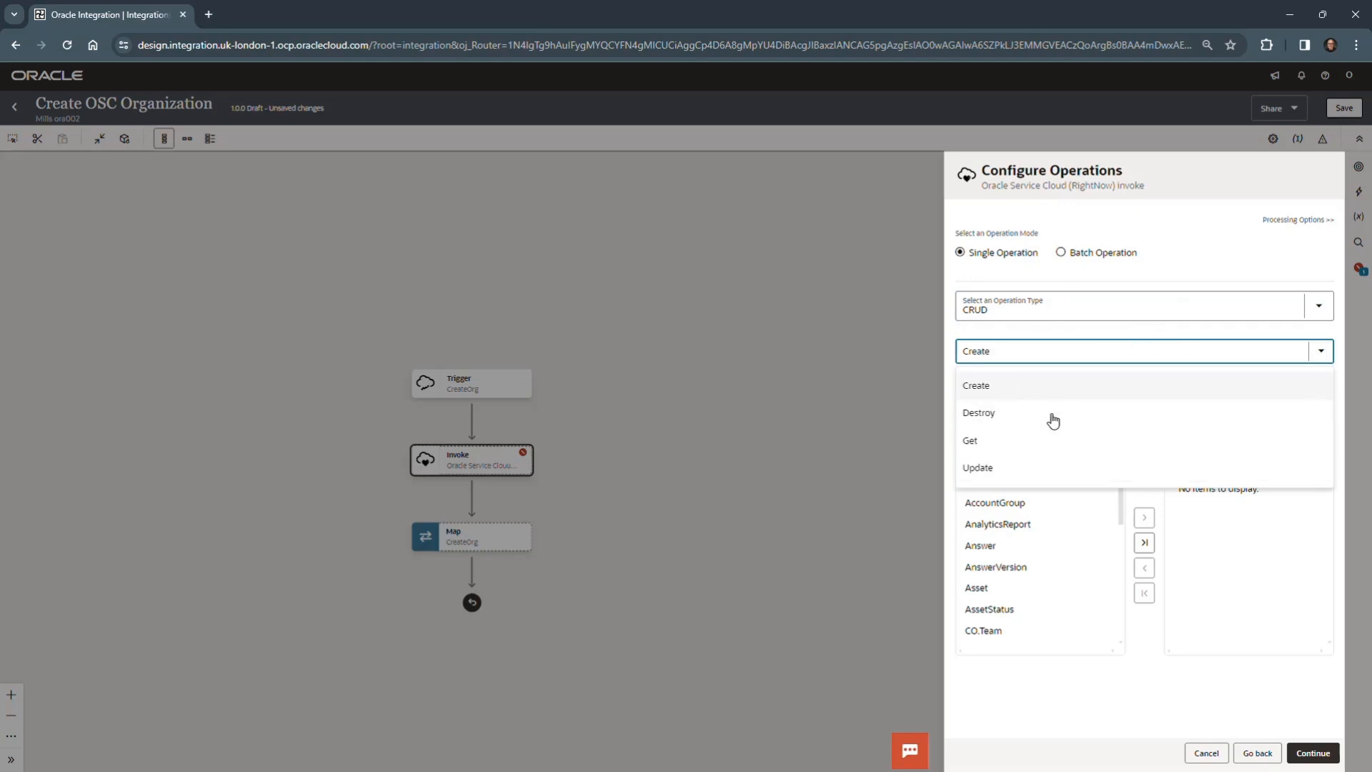
click(993, 386)
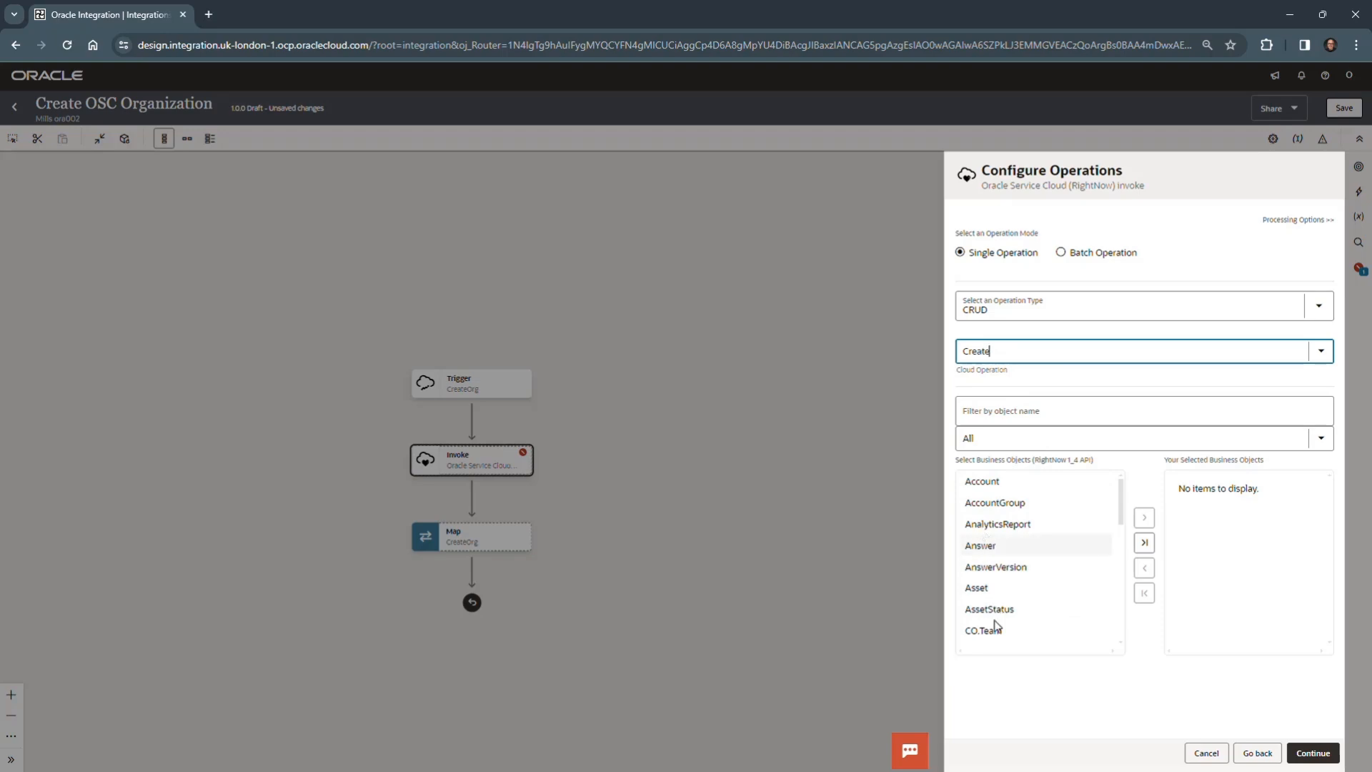
- Filter the business objects by "org" and add Organization to the selected business objects
click(1004, 405)
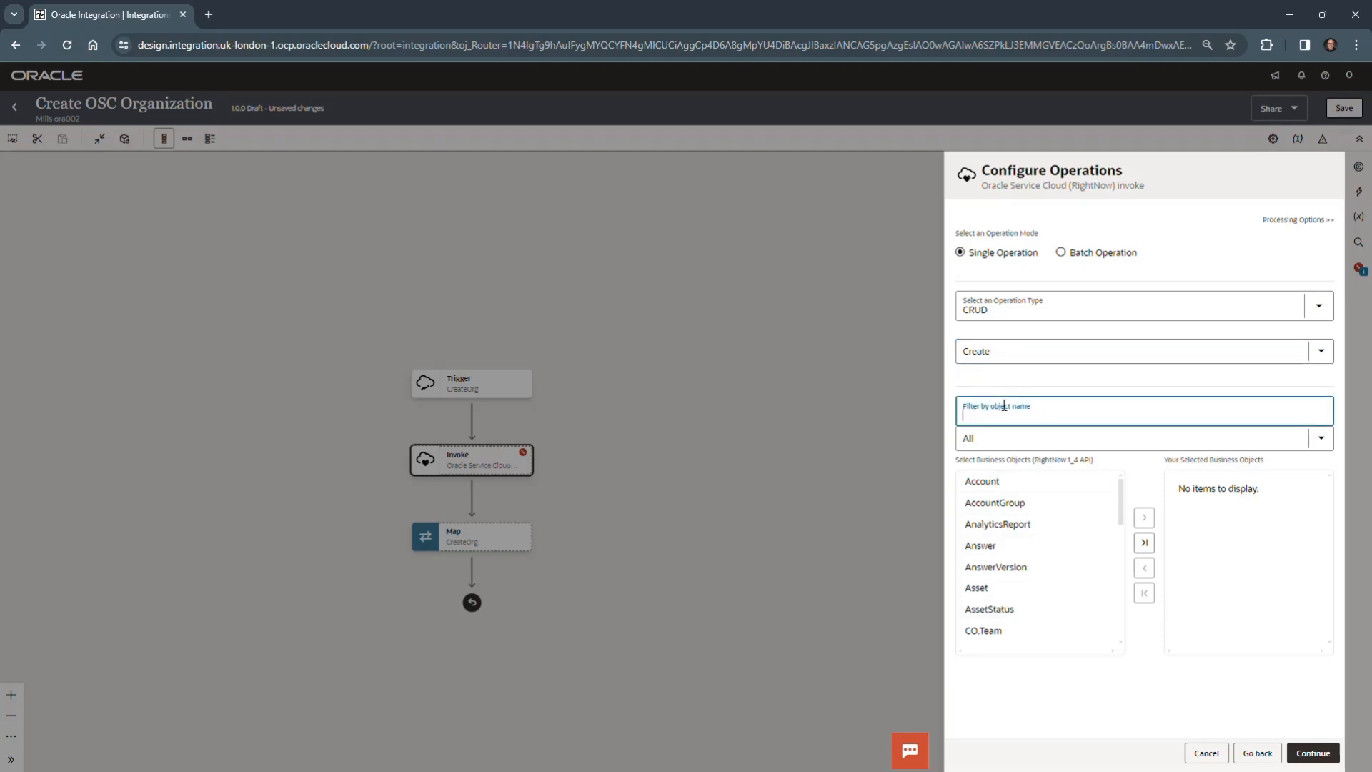
text(org)
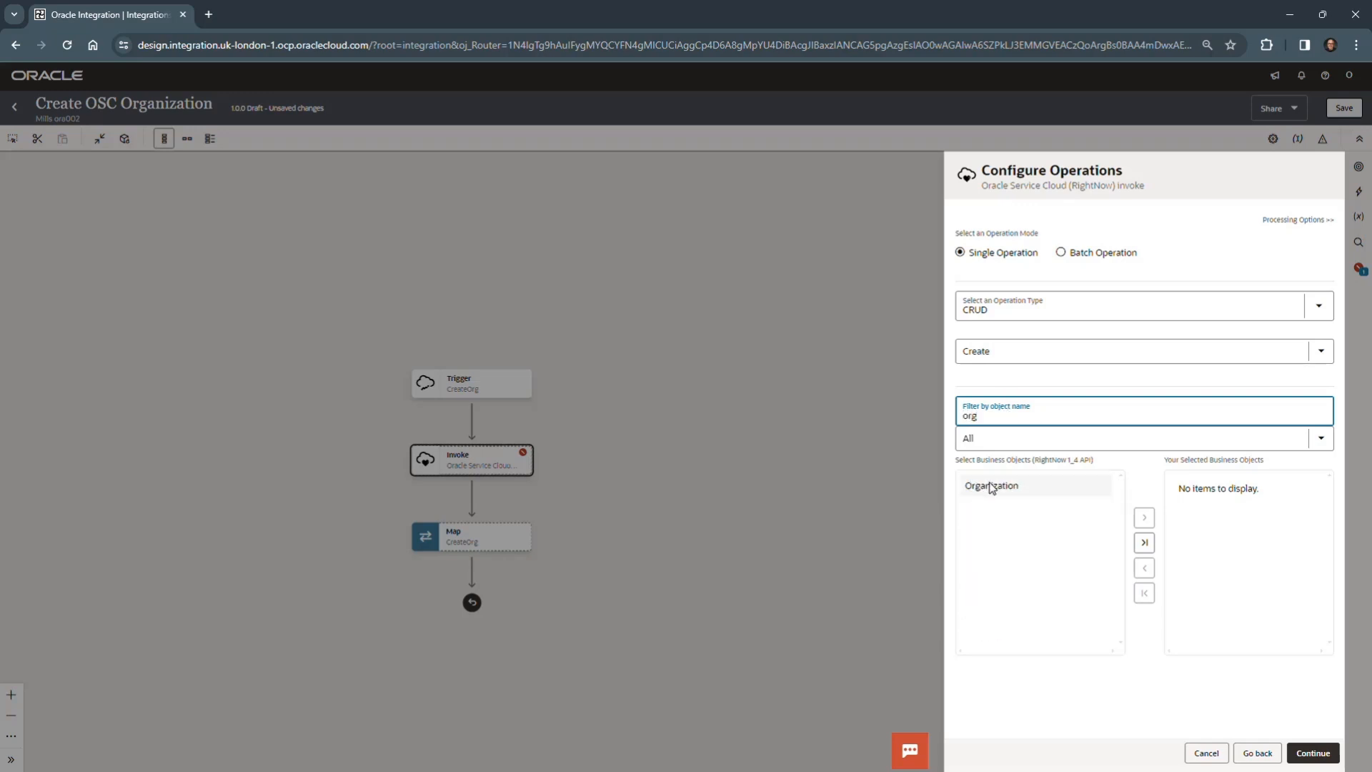
click(990, 487)
click(1144, 517)
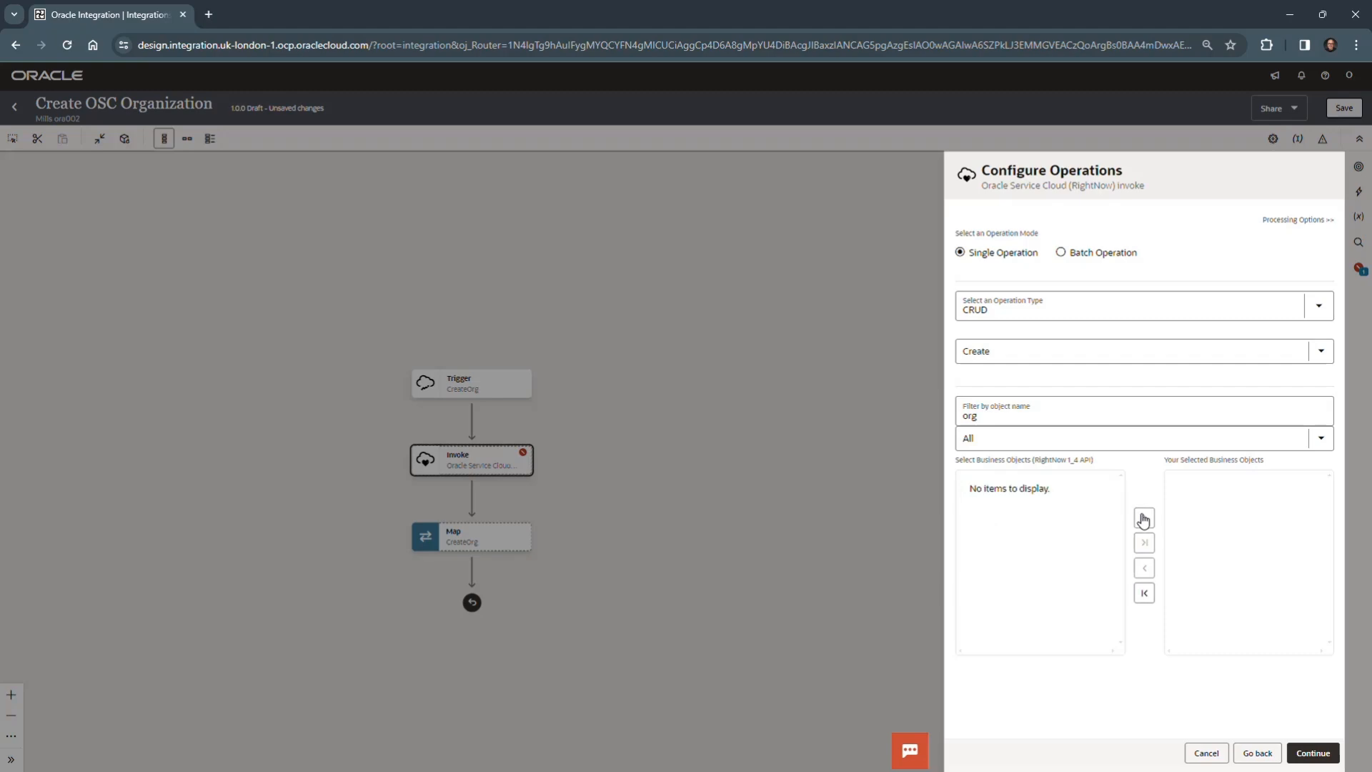
- Finish the CreateOSCOrg invoke configuration from its summary and save the integration
click(1323, 753)
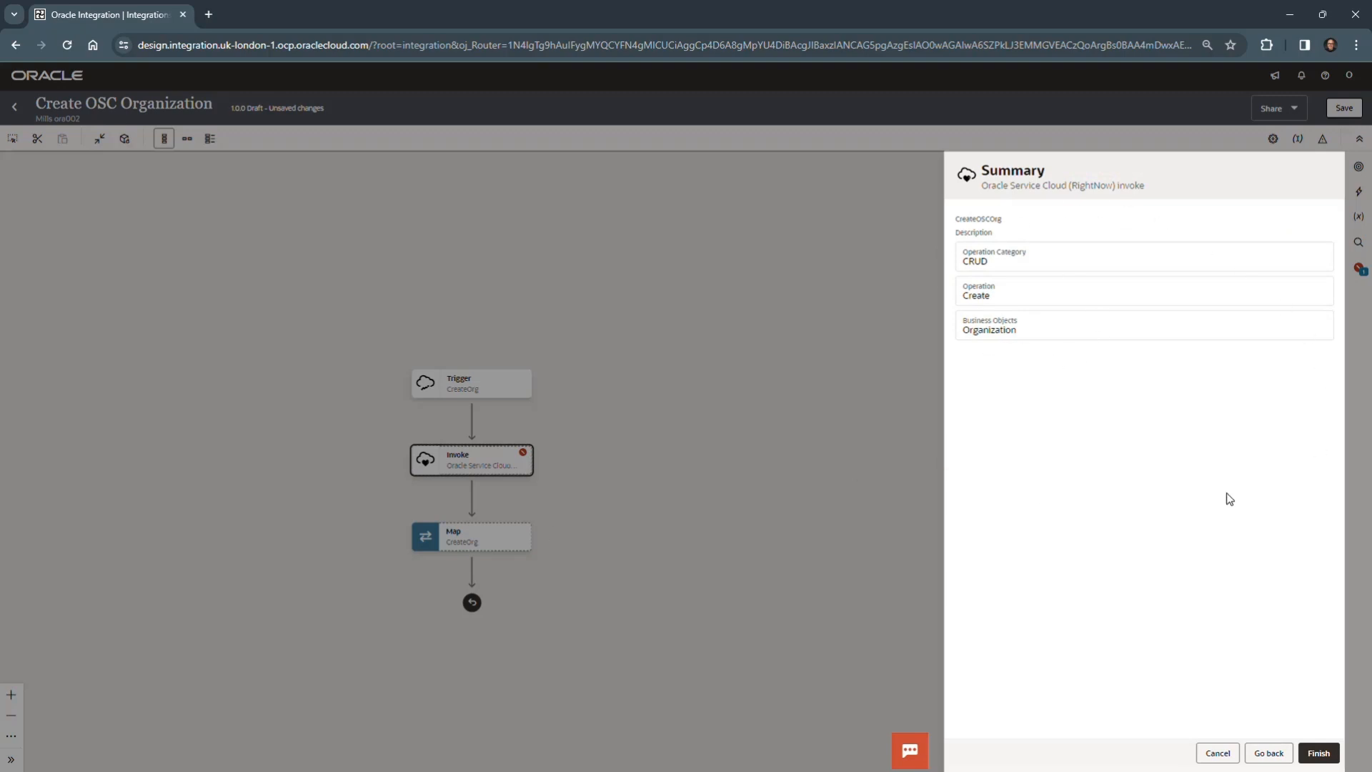
click(1319, 751)
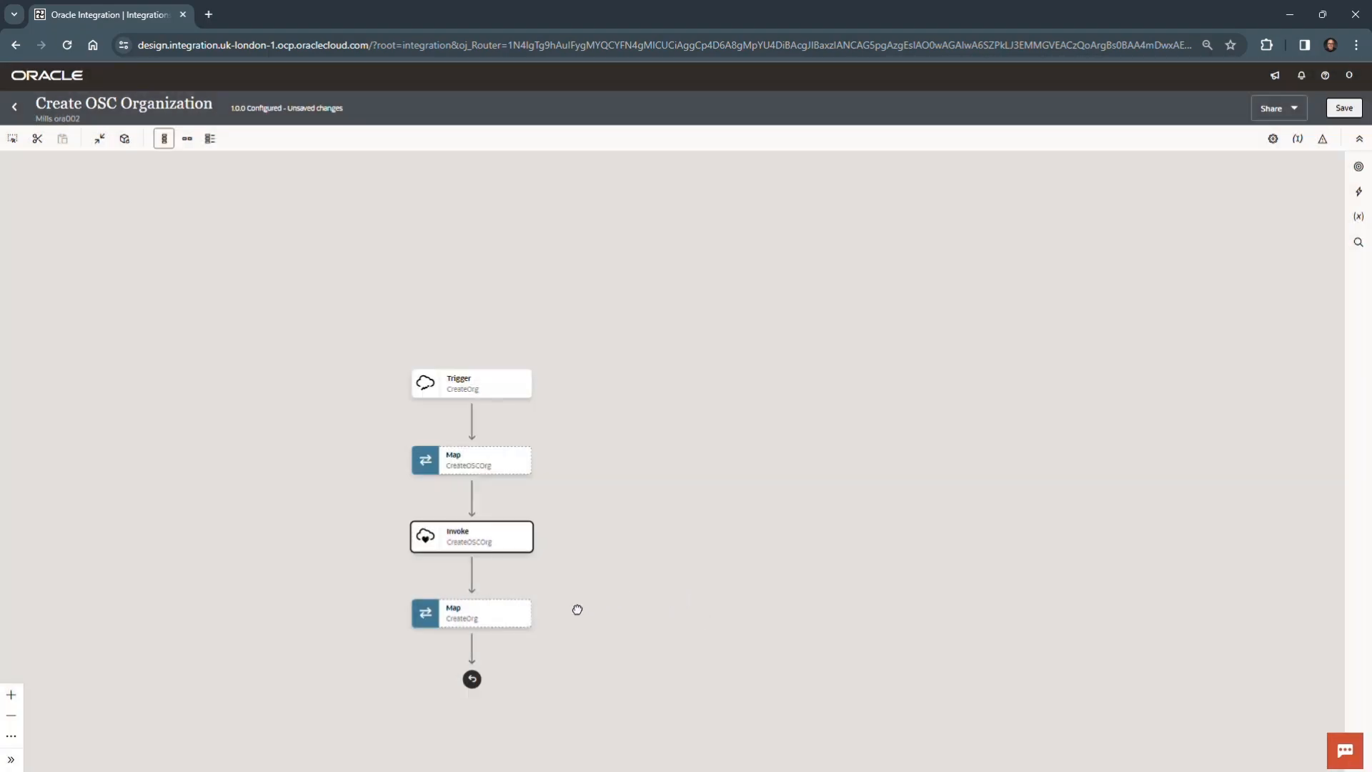
drag(576, 609, 802, 443)
mouse_move(696, 373)
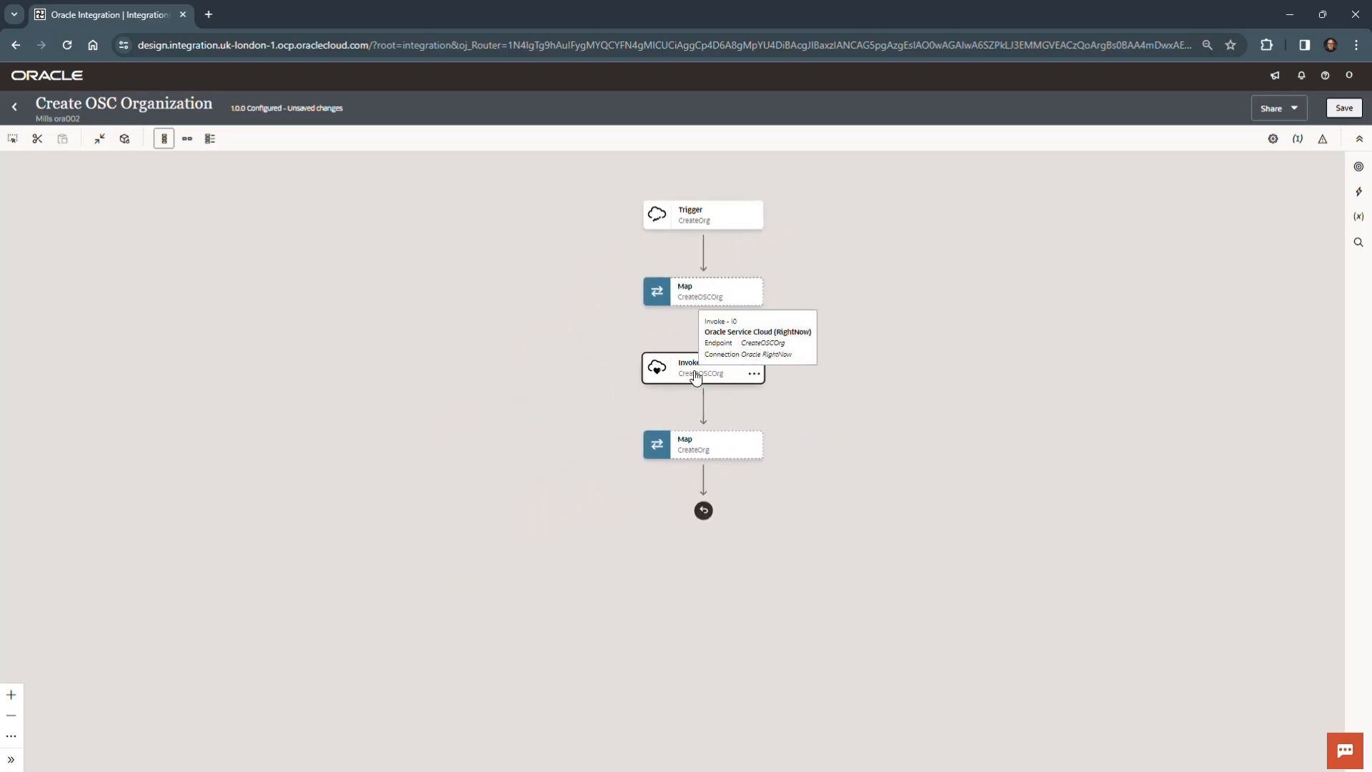
mouse_move(724, 299)
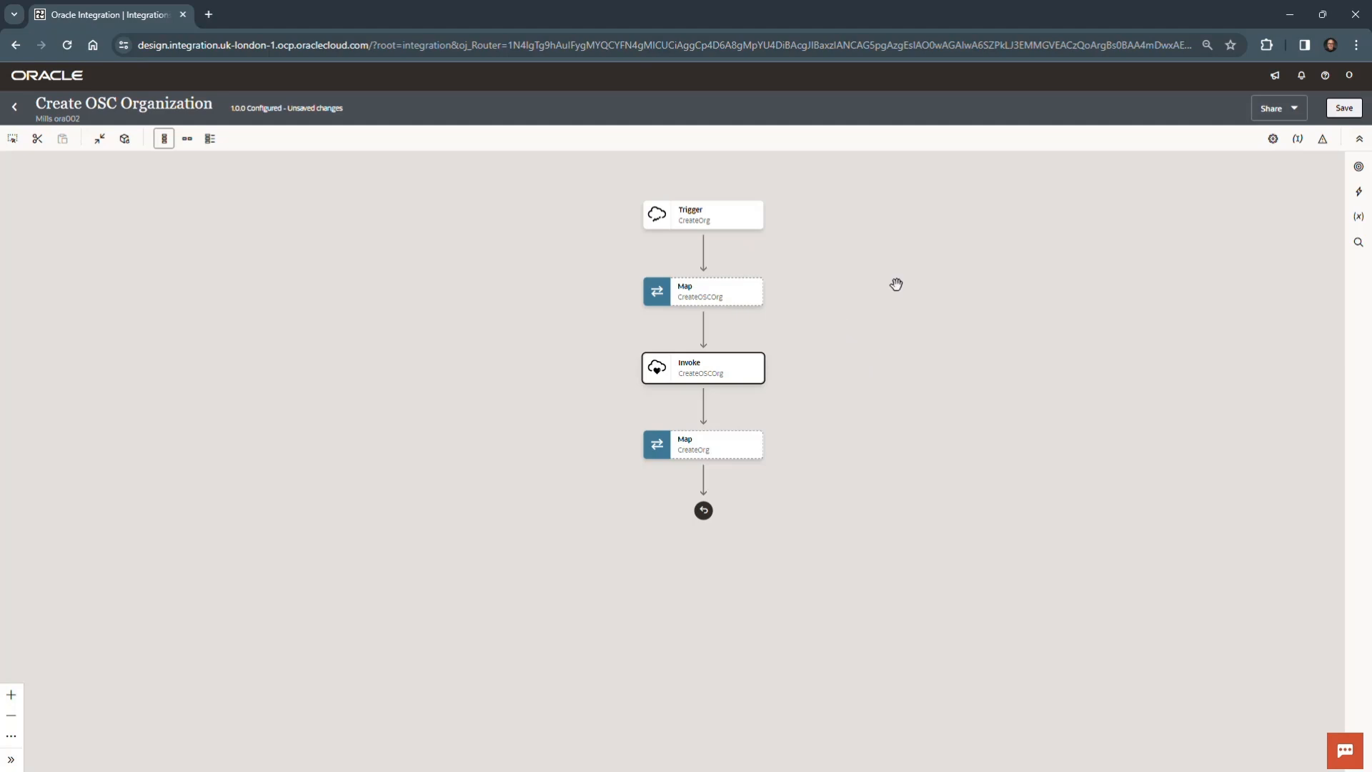
click(1344, 108)
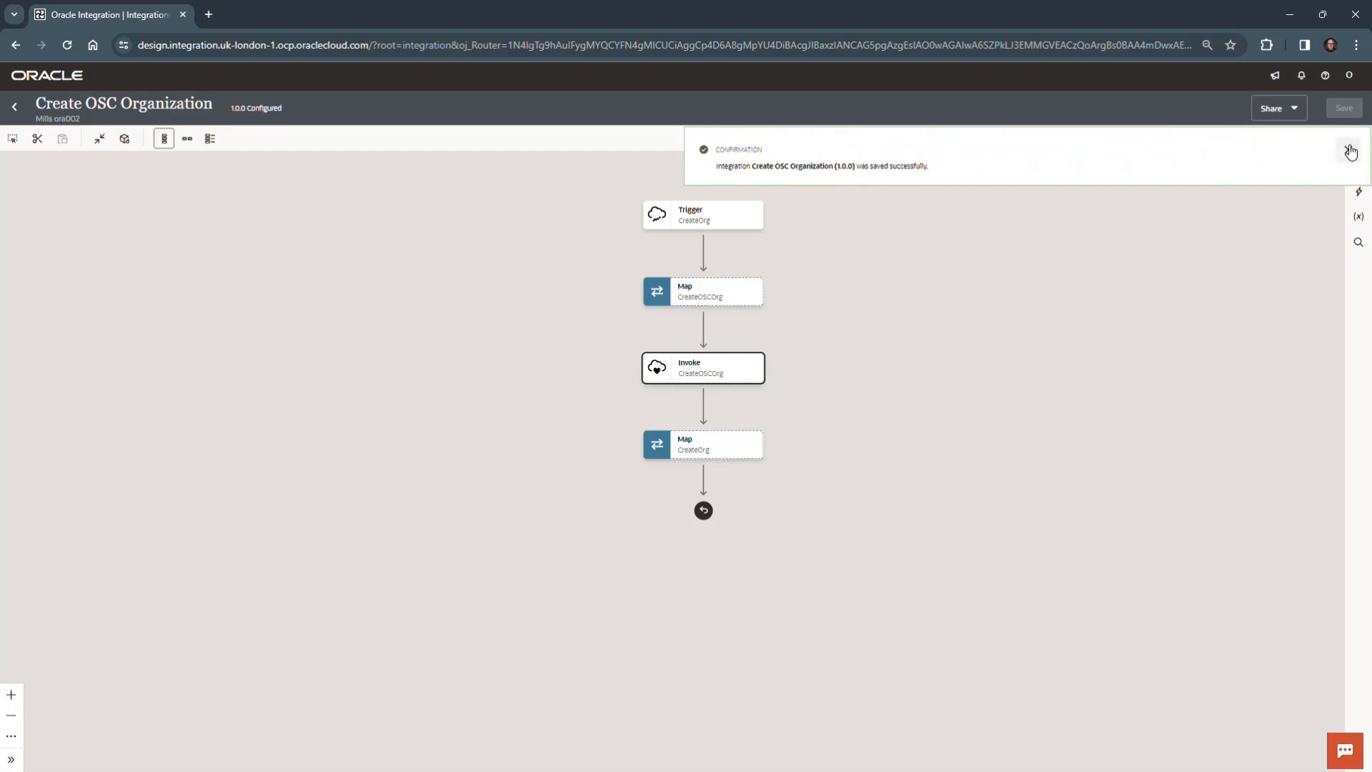
click(1349, 152)
- Open the CreateOSCOrg map for editing and map the source Organization Name to Name under the target Organization
click(754, 298)
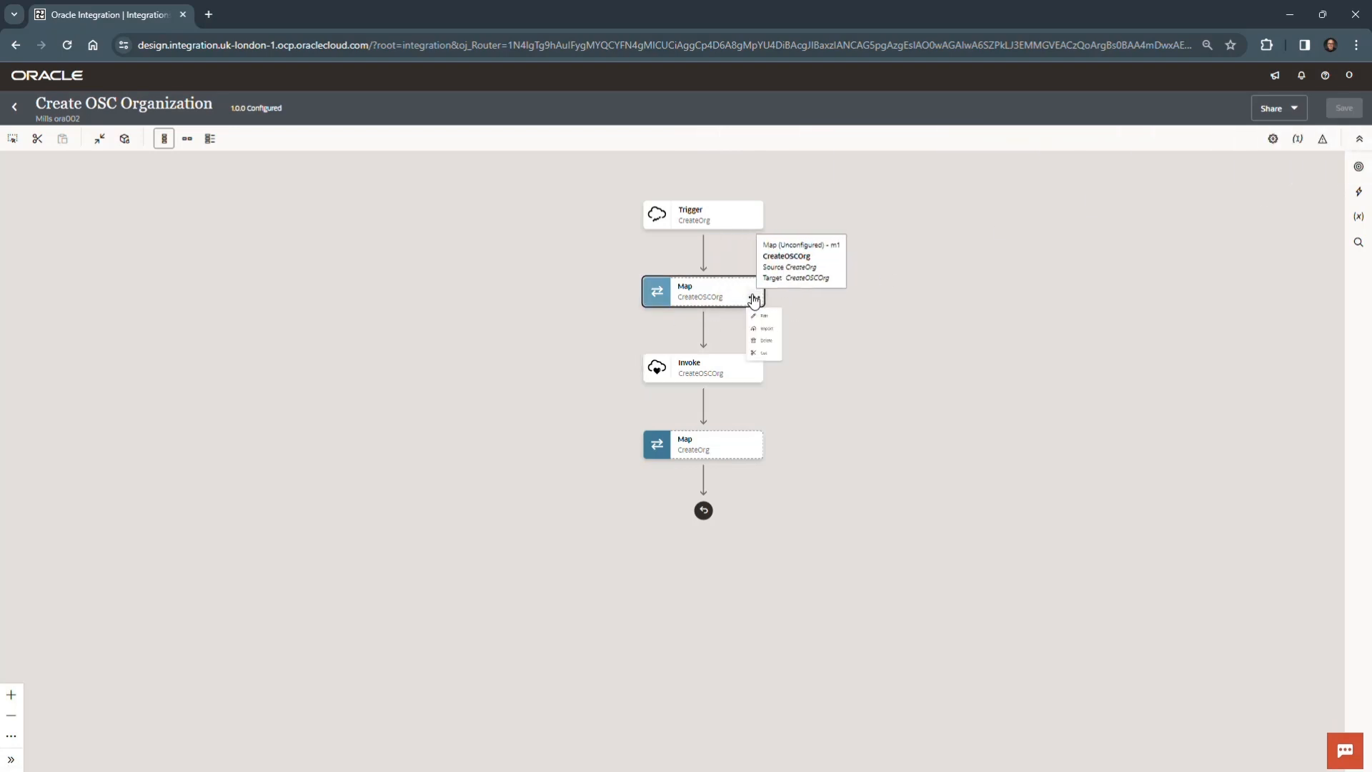
click(775, 326)
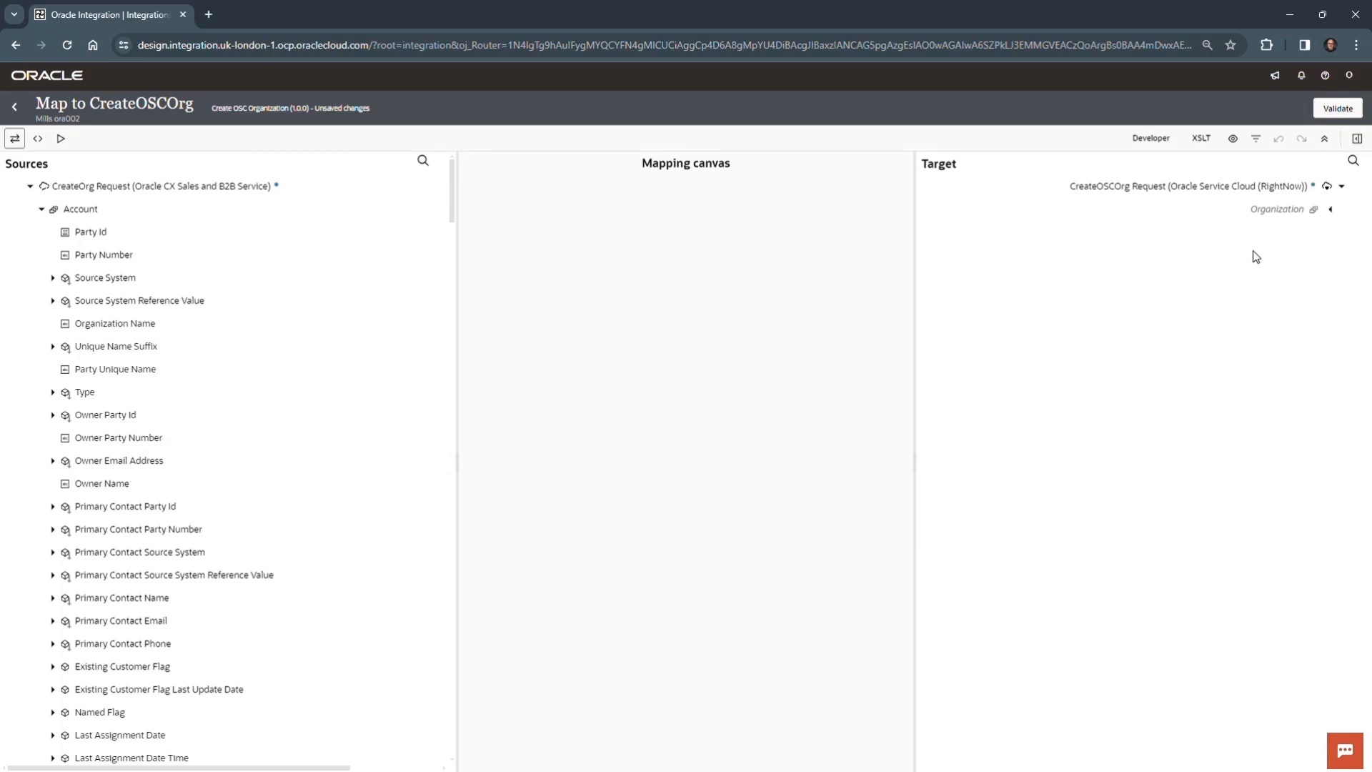
click(1332, 213)
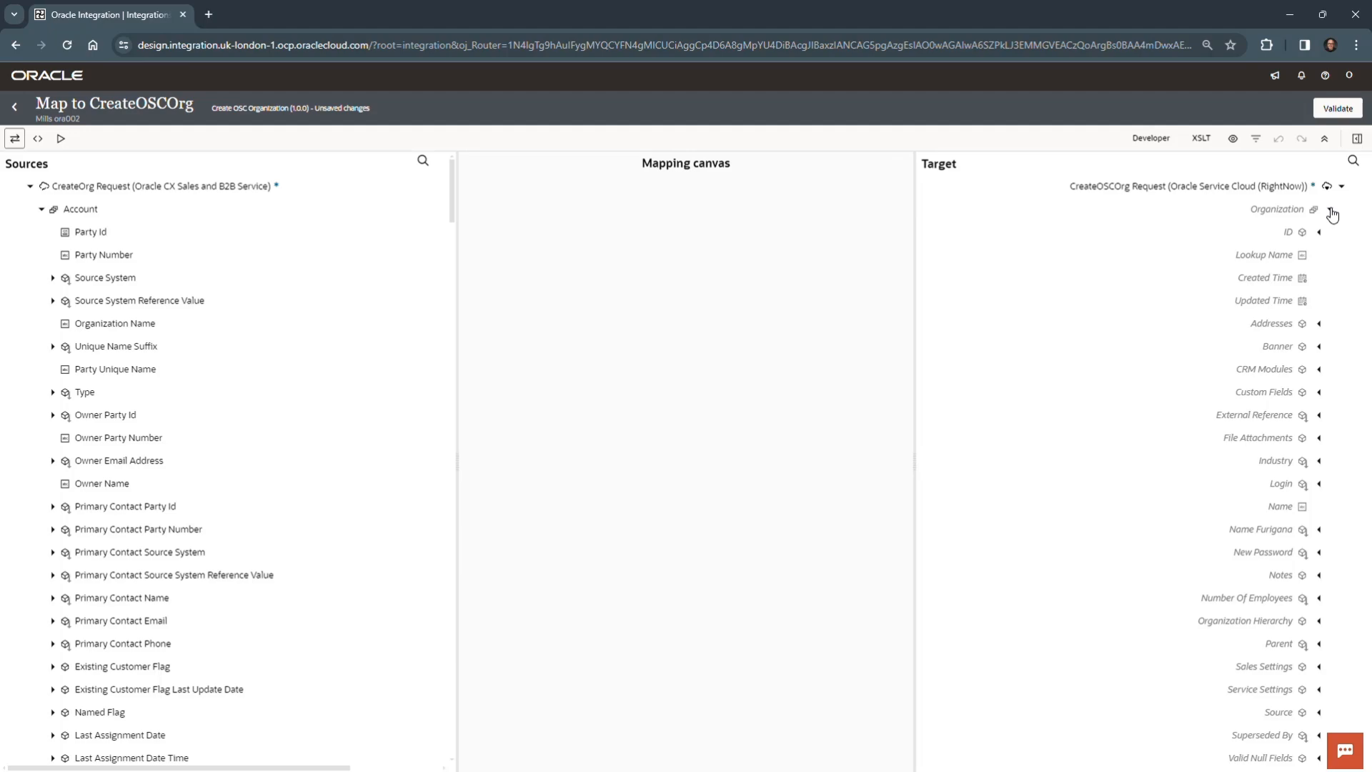
click(127, 325)
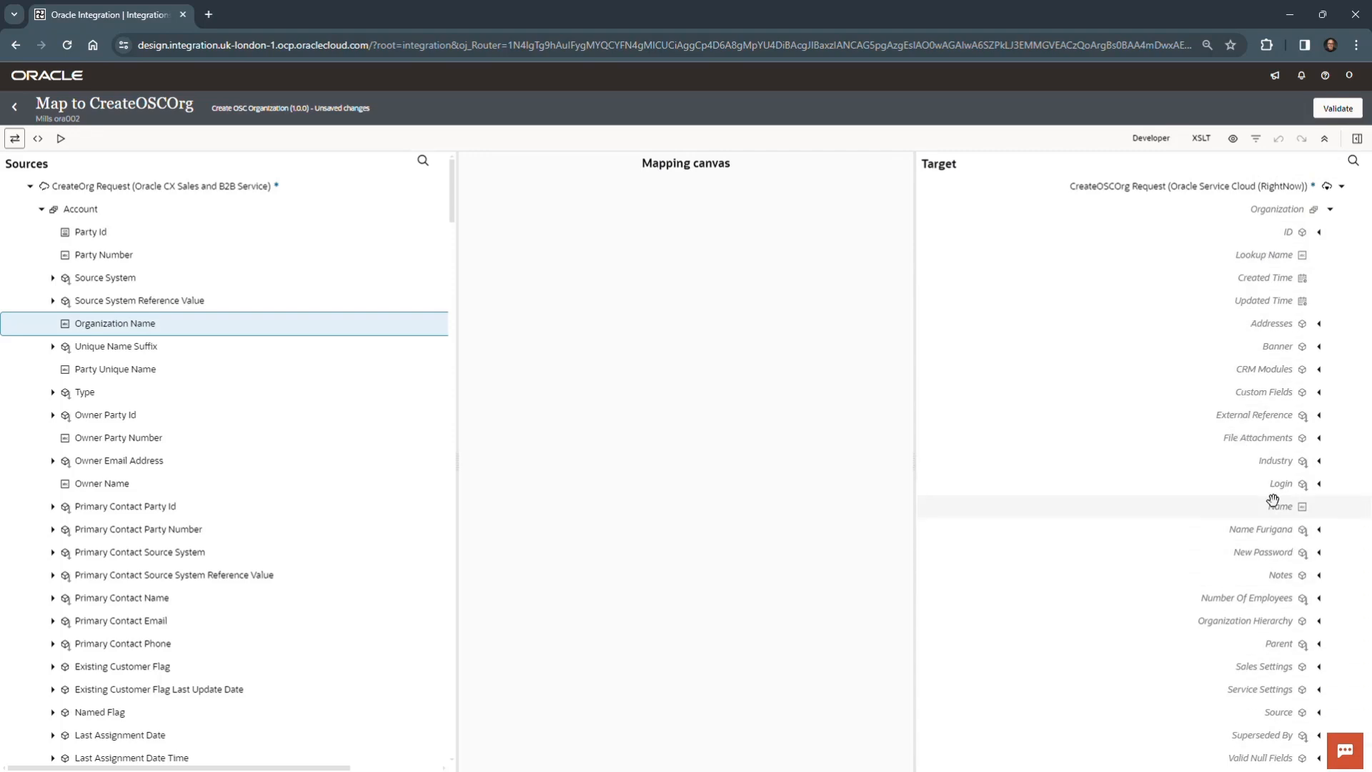
click(1273, 503)
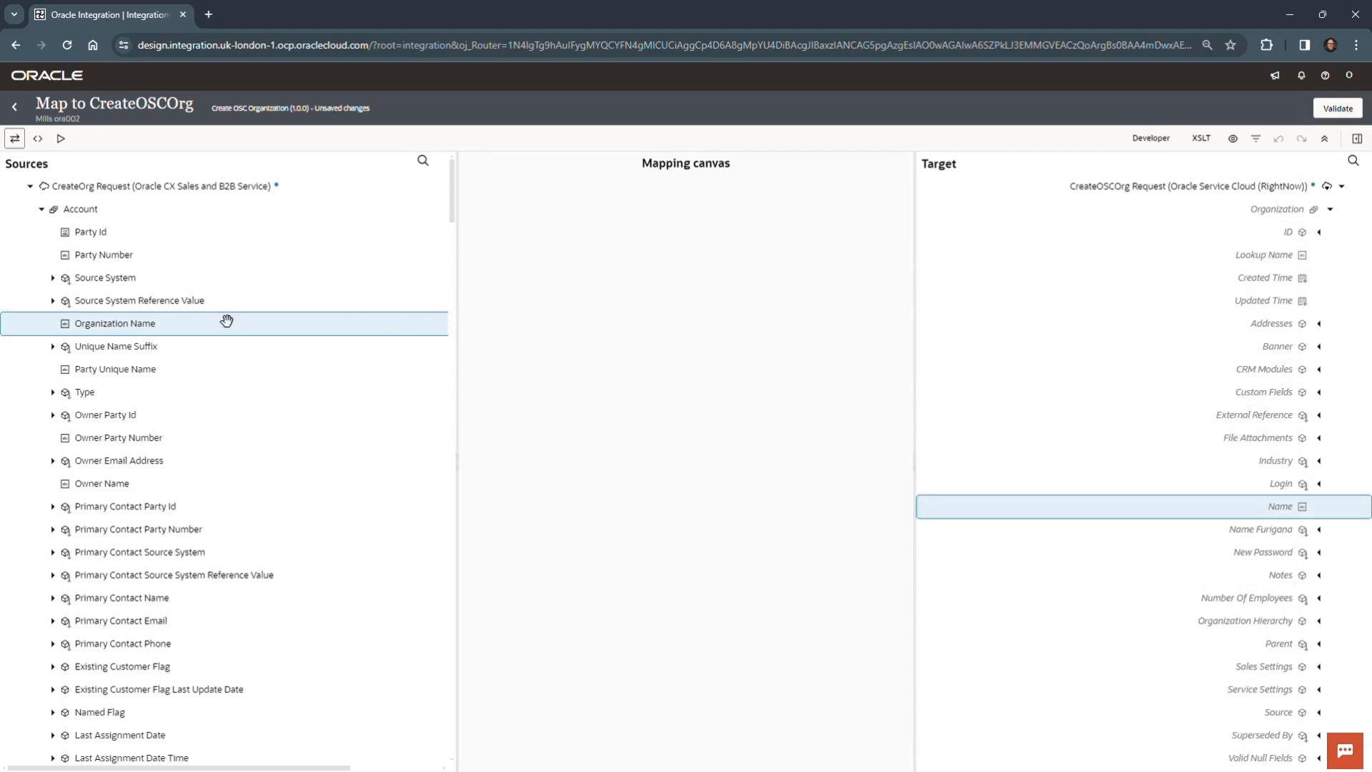
drag(226, 321, 1183, 513)
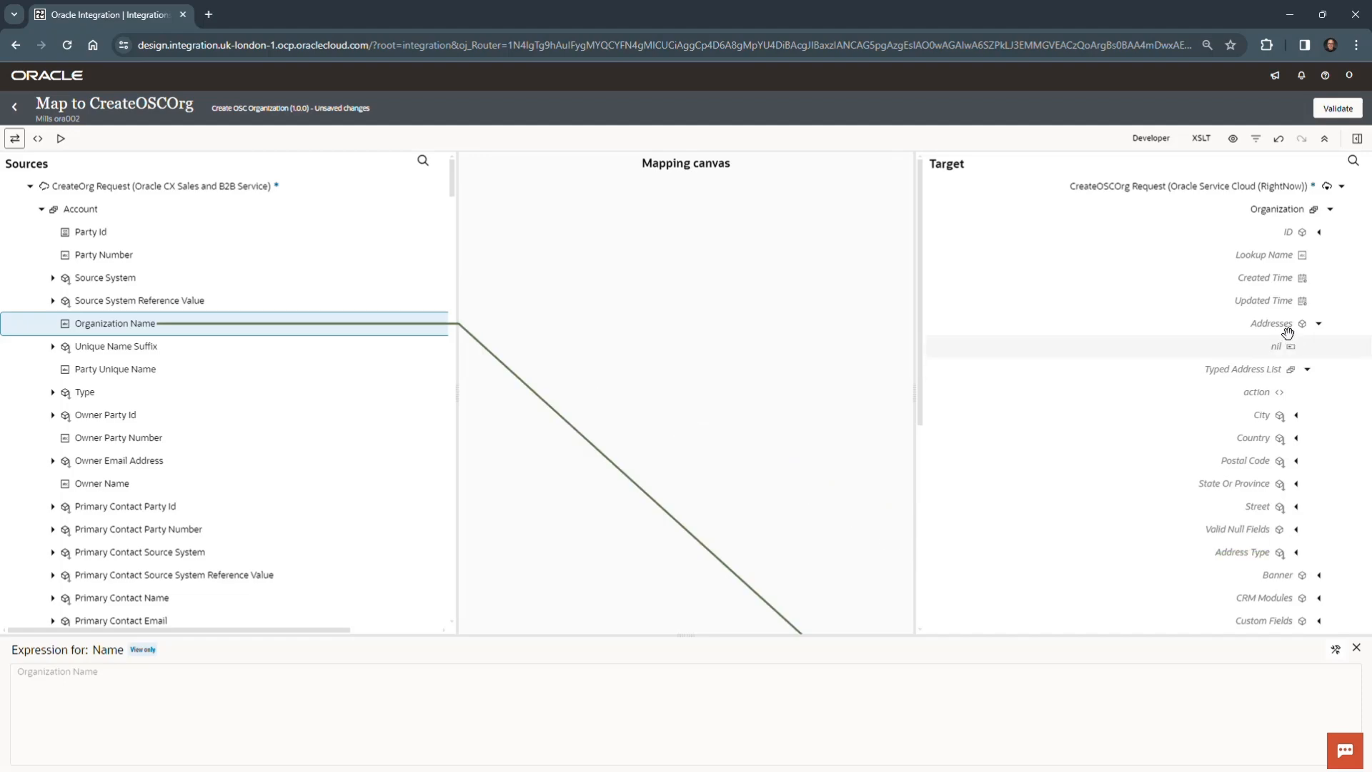
- Map the source City to City and the source Country to Country's Name in the target's Typed Address List
scroll(1220, 370, down, 2)
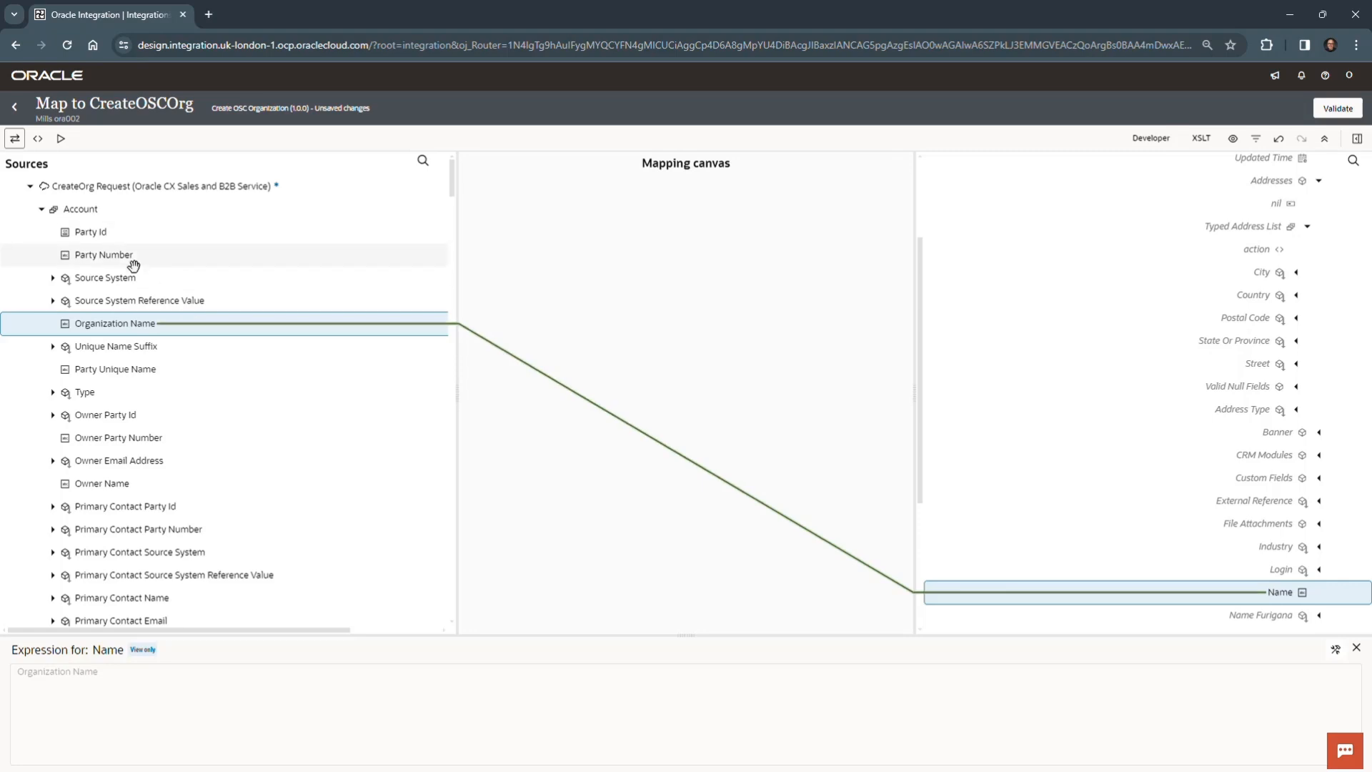
scroll(135, 396, down, 4)
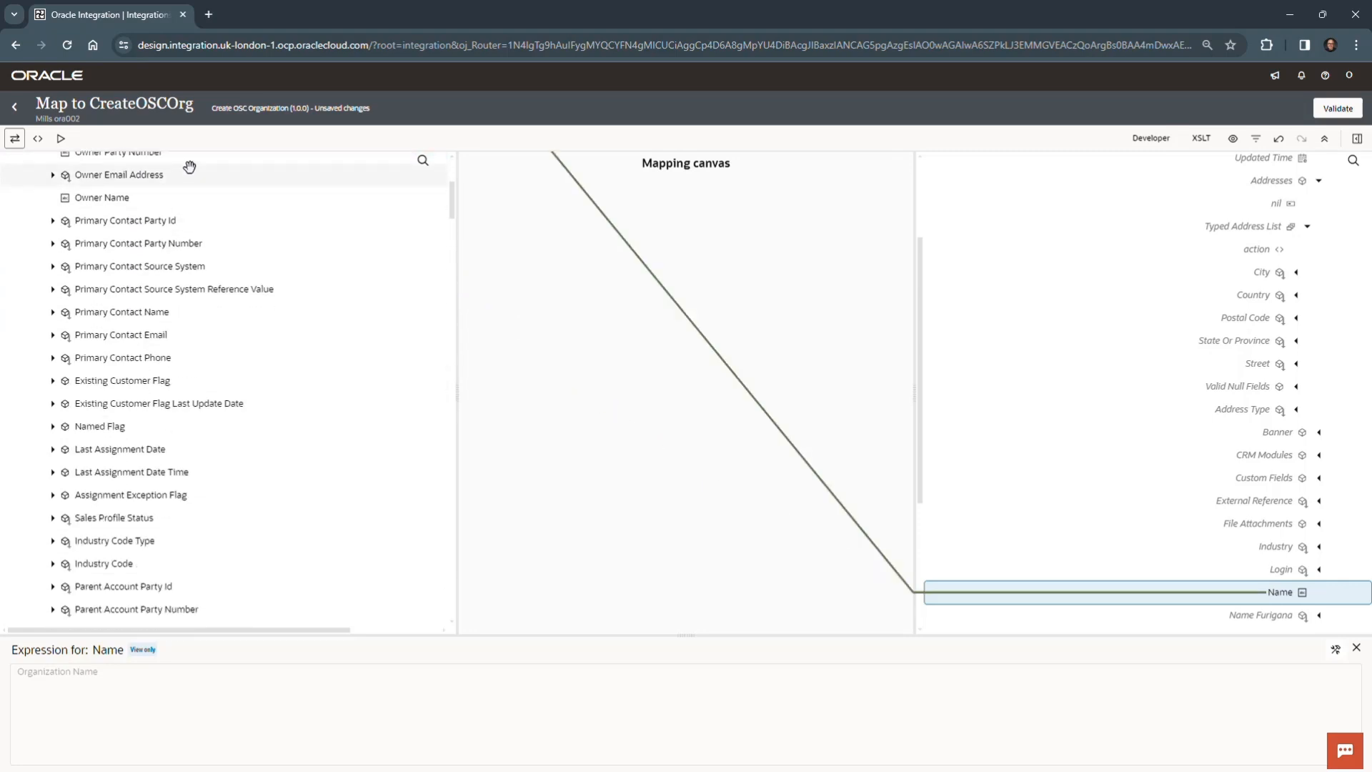
scroll(255, 448, down, 10)
scroll(229, 430, down, 20)
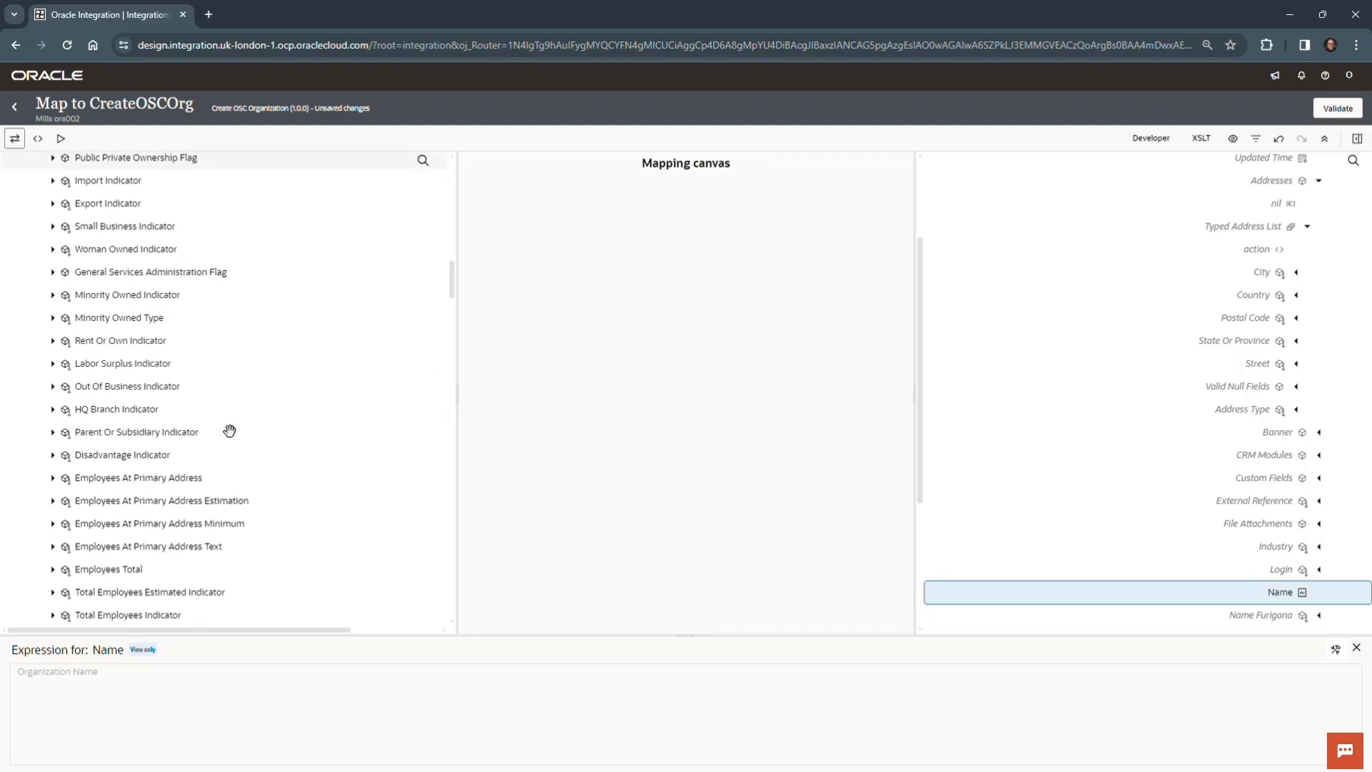
scroll(228, 430, down, 10)
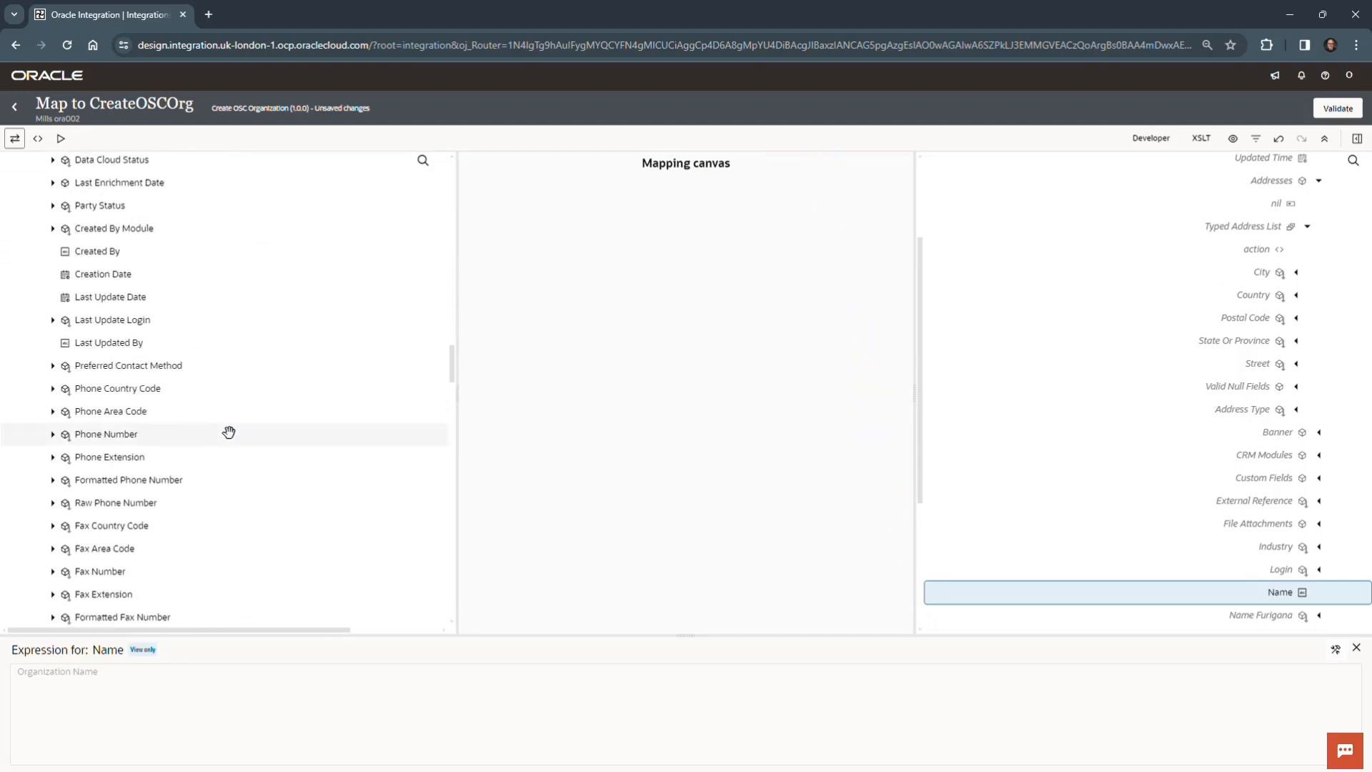
scroll(178, 478, down, 1)
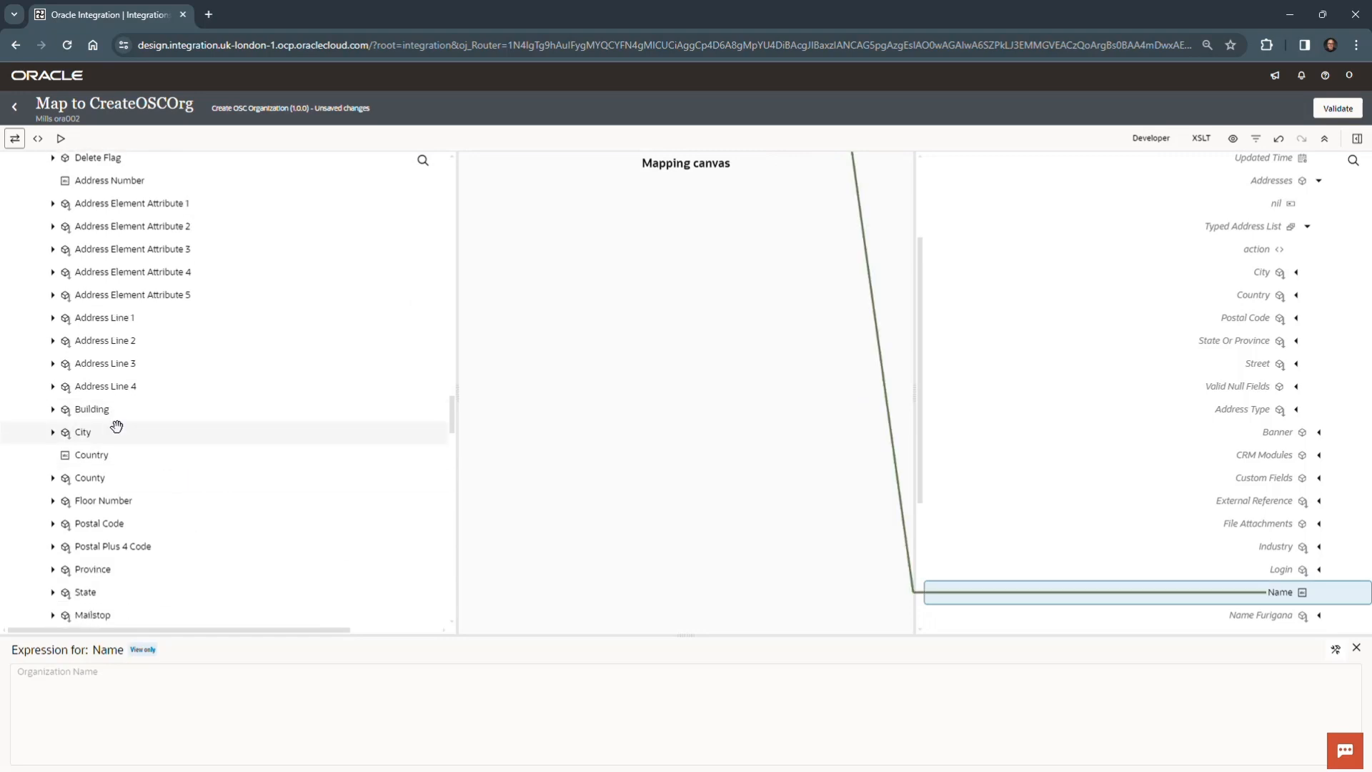
drag(104, 434, 1207, 278)
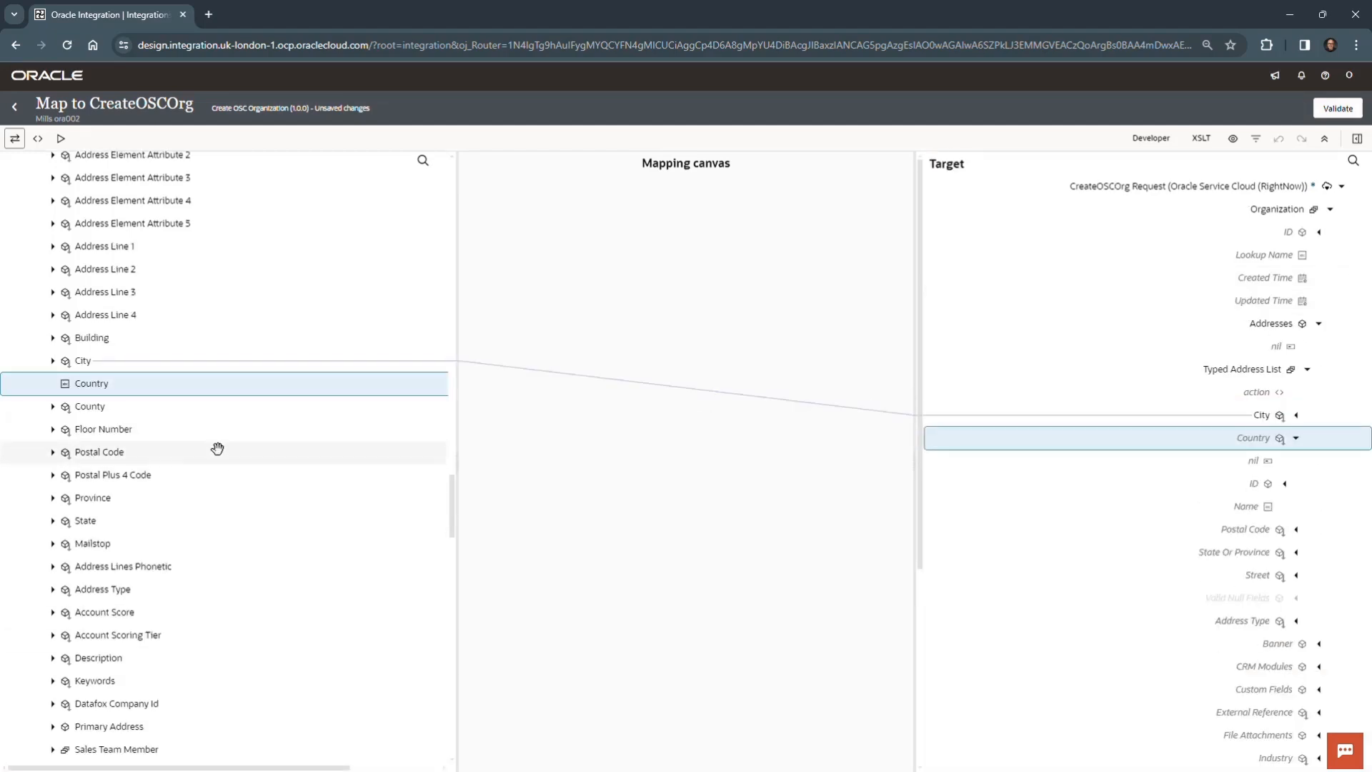
drag(107, 384, 1250, 461)
mouse_move(1271, 509)
mouse_down()
mouse_move(1219, 447)
mouse_move(1265, 441)
mouse_move(1240, 456)
mouse_move(1259, 438)
mouse_move(1247, 507)
mouse_up()
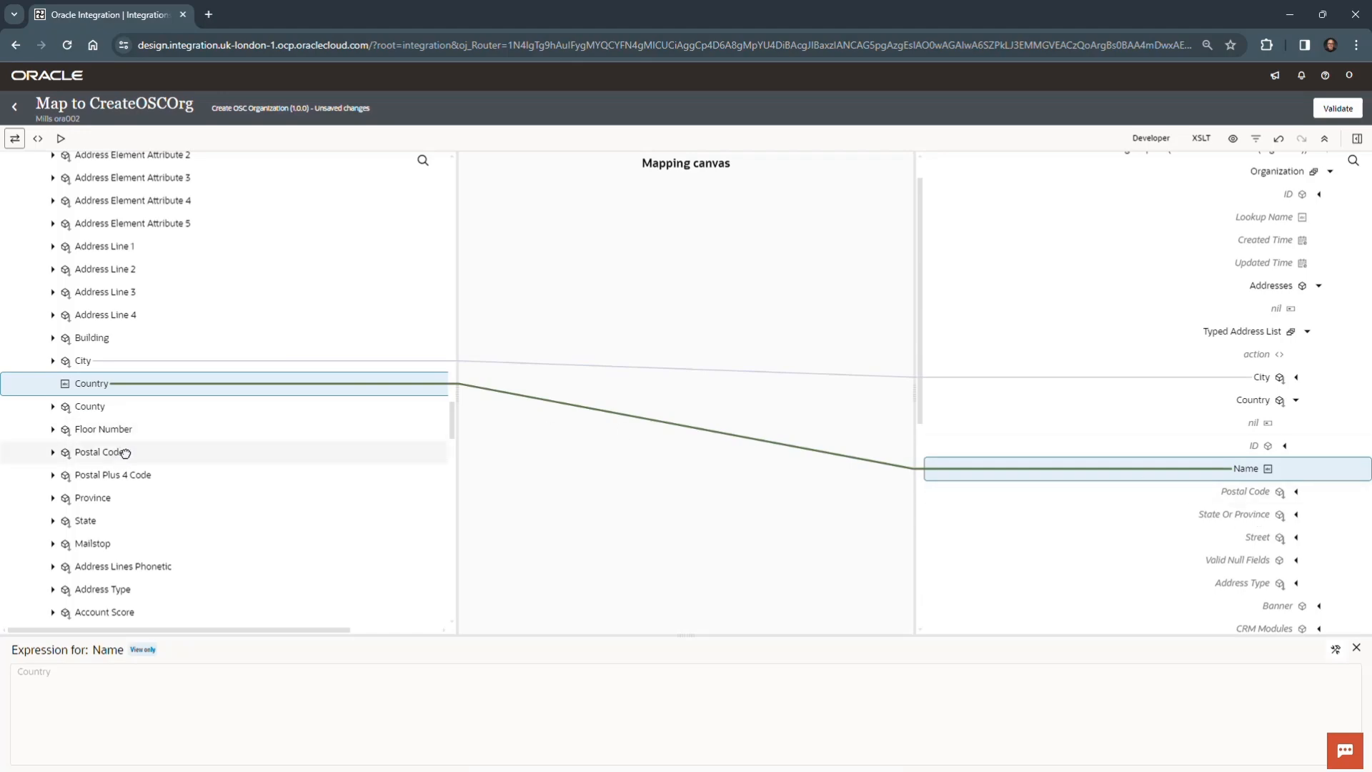
- Map the source Postal Code to Postal Code and Address Line 1 to Street in the target's Typed Address List
drag(125, 453, 1224, 492)
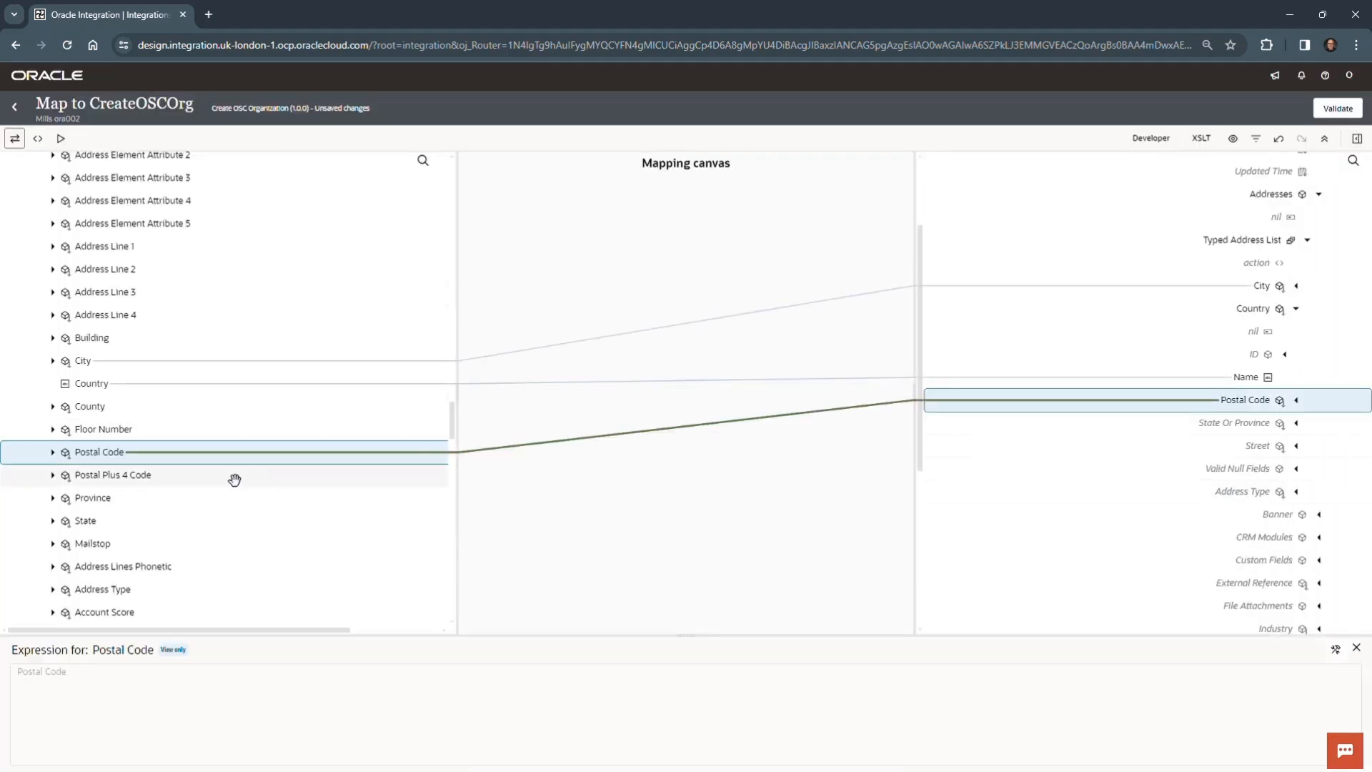
click(155, 246)
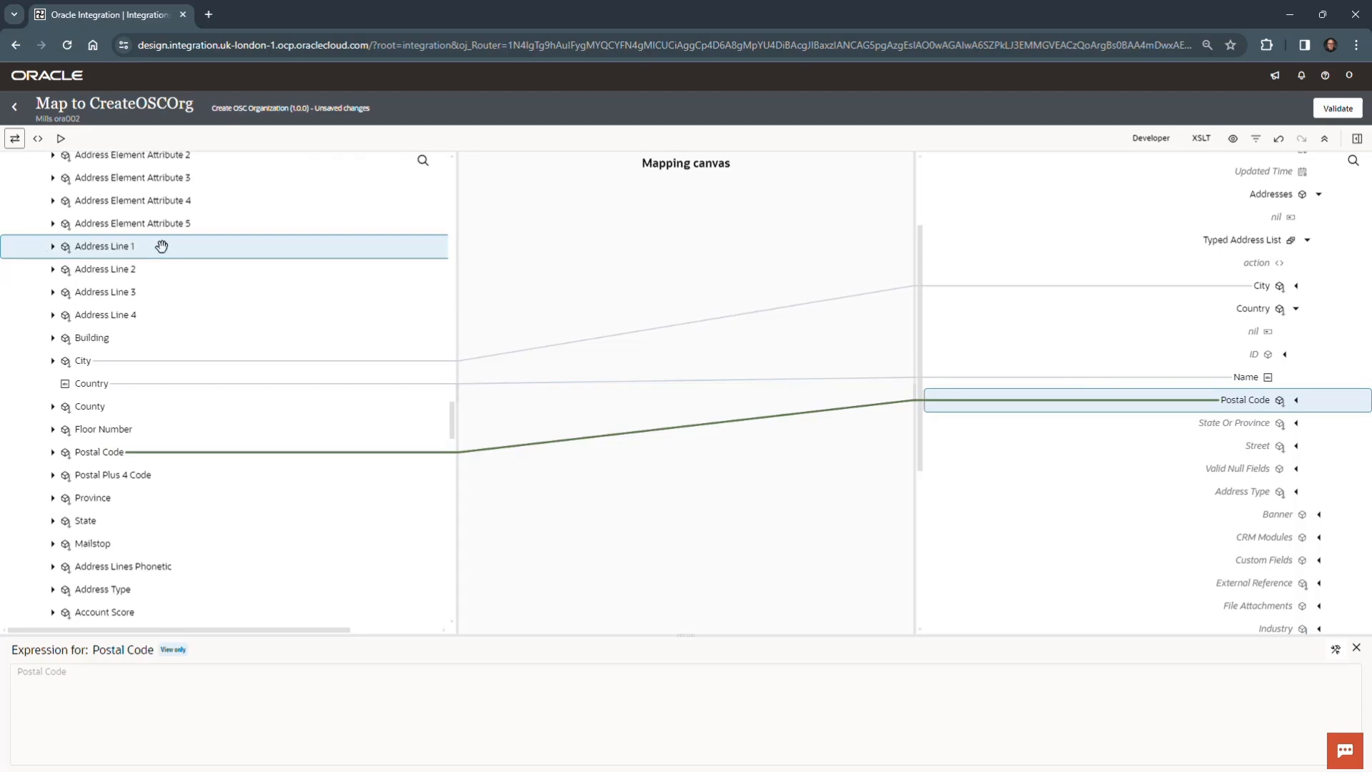
drag(161, 246, 1256, 451)
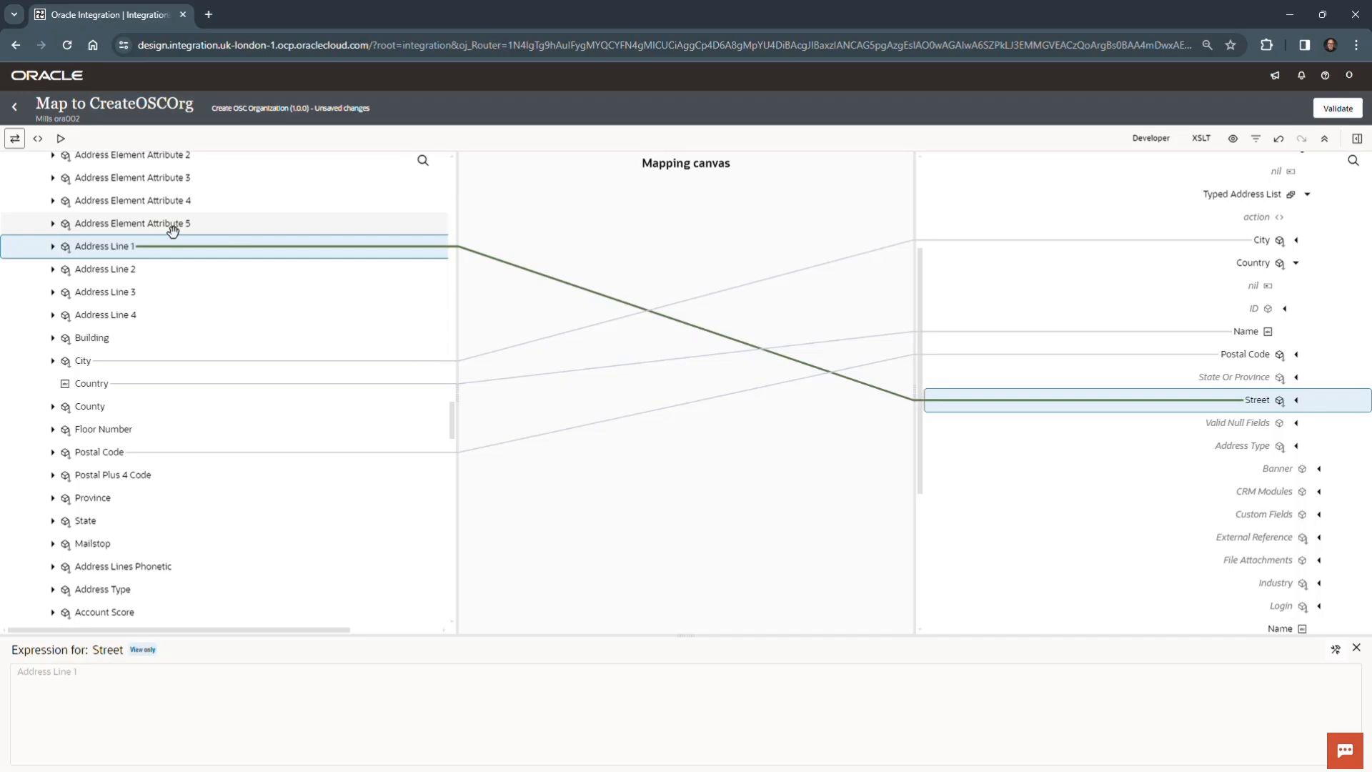
- Look through the source Account fields, including the Primary Address group, for address data relevant to the mapping
scroll(168, 227, up, 15)
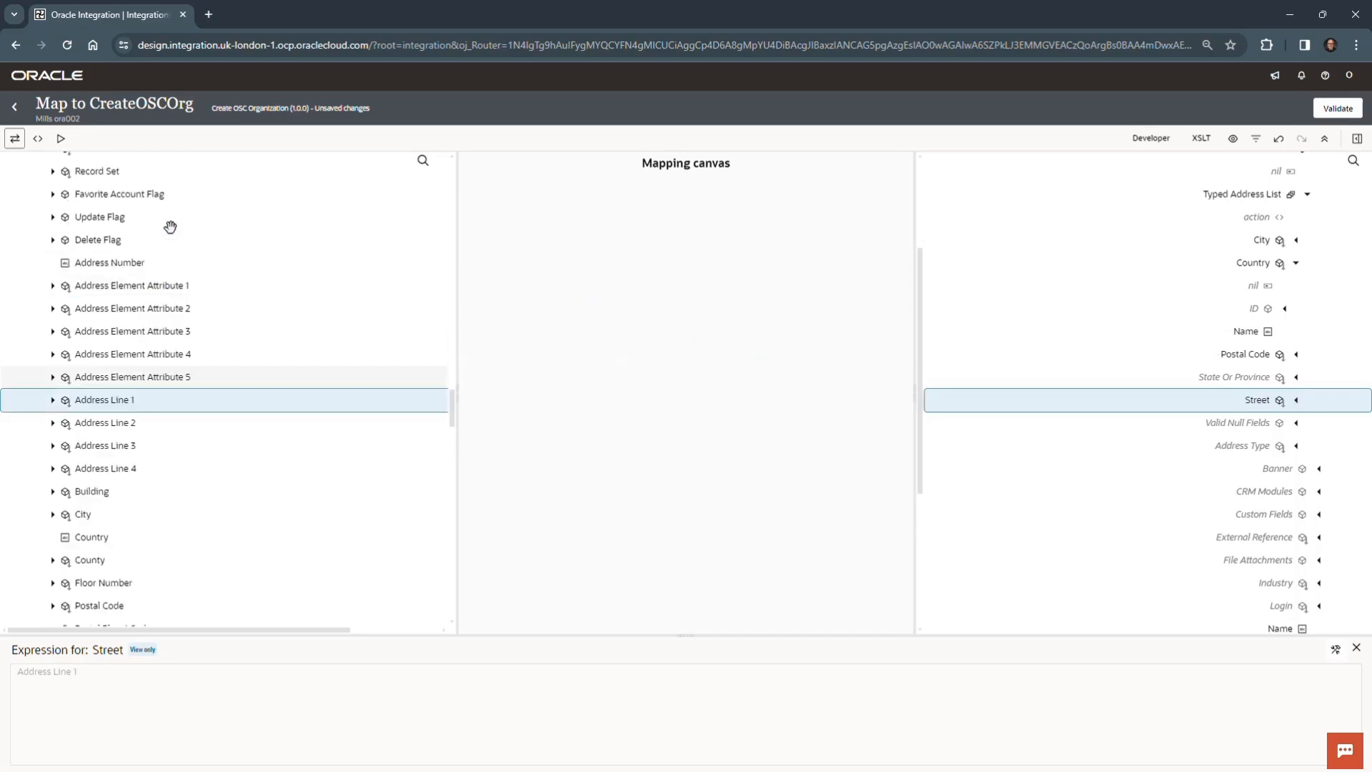
scroll(158, 252, up, 10)
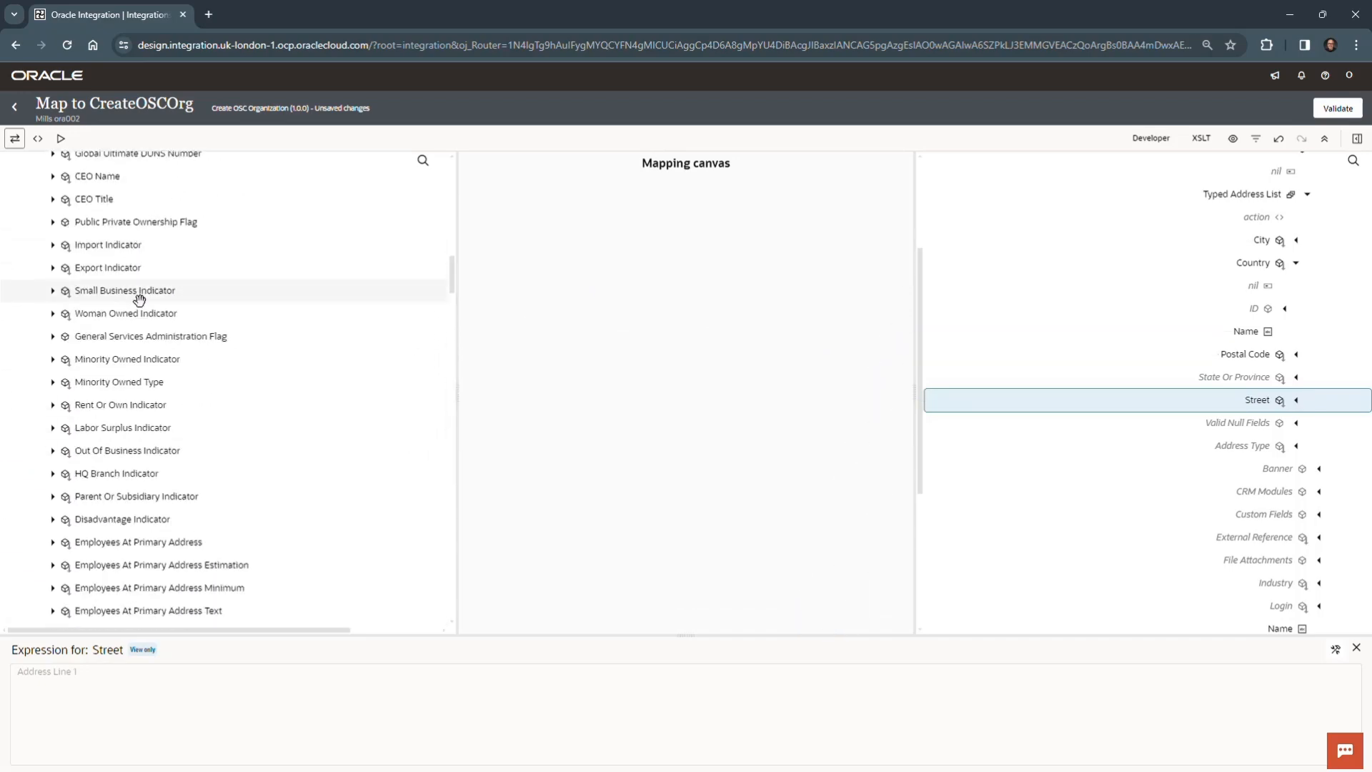
scroll(154, 286, down, 20)
scroll(146, 325, down, 6)
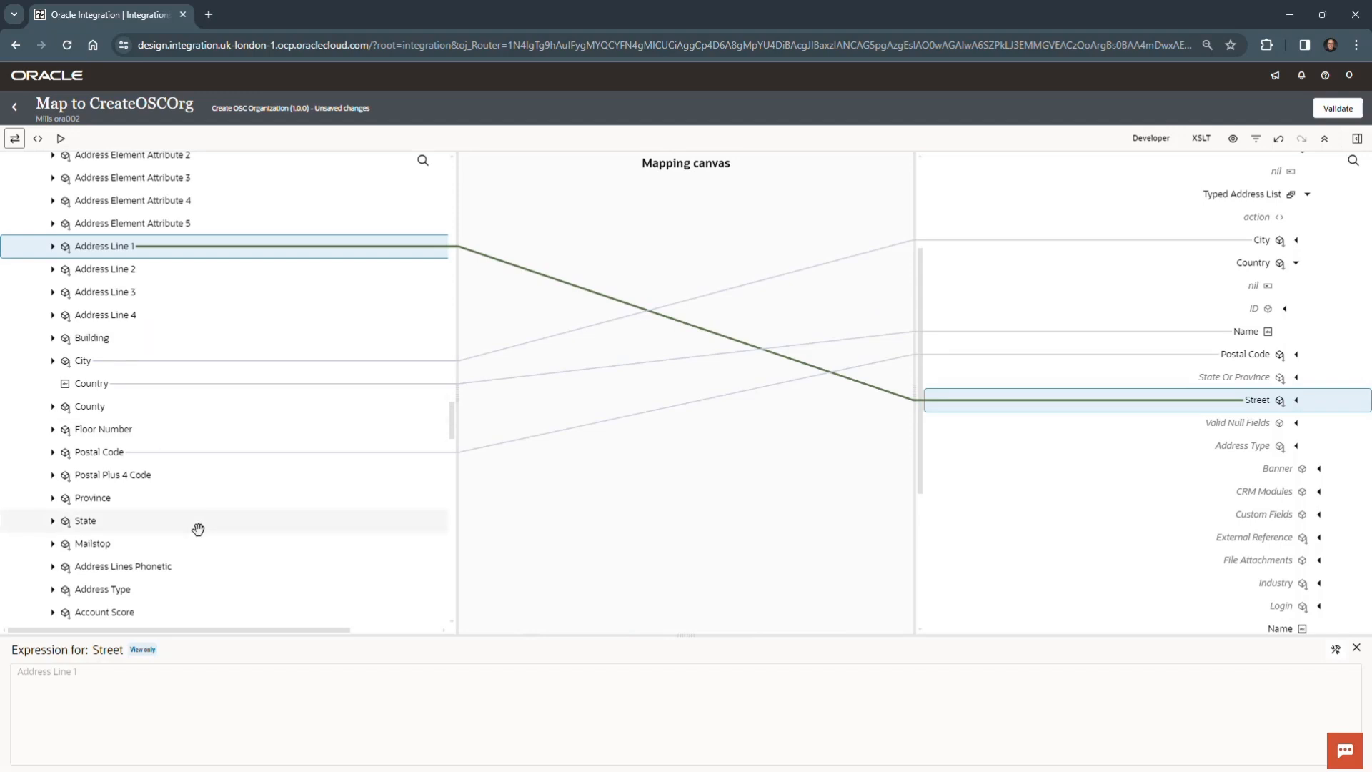
scroll(198, 529, down, 15)
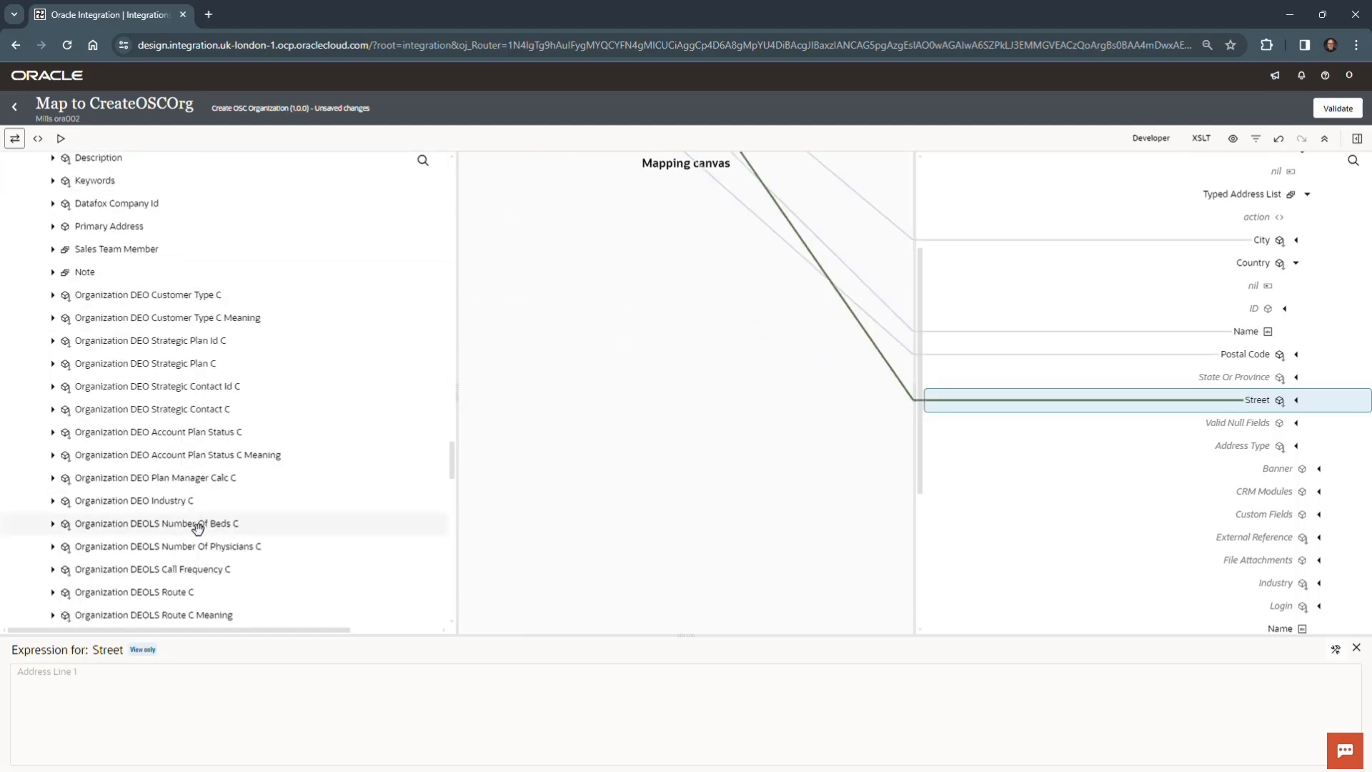
scroll(197, 529, down, 15)
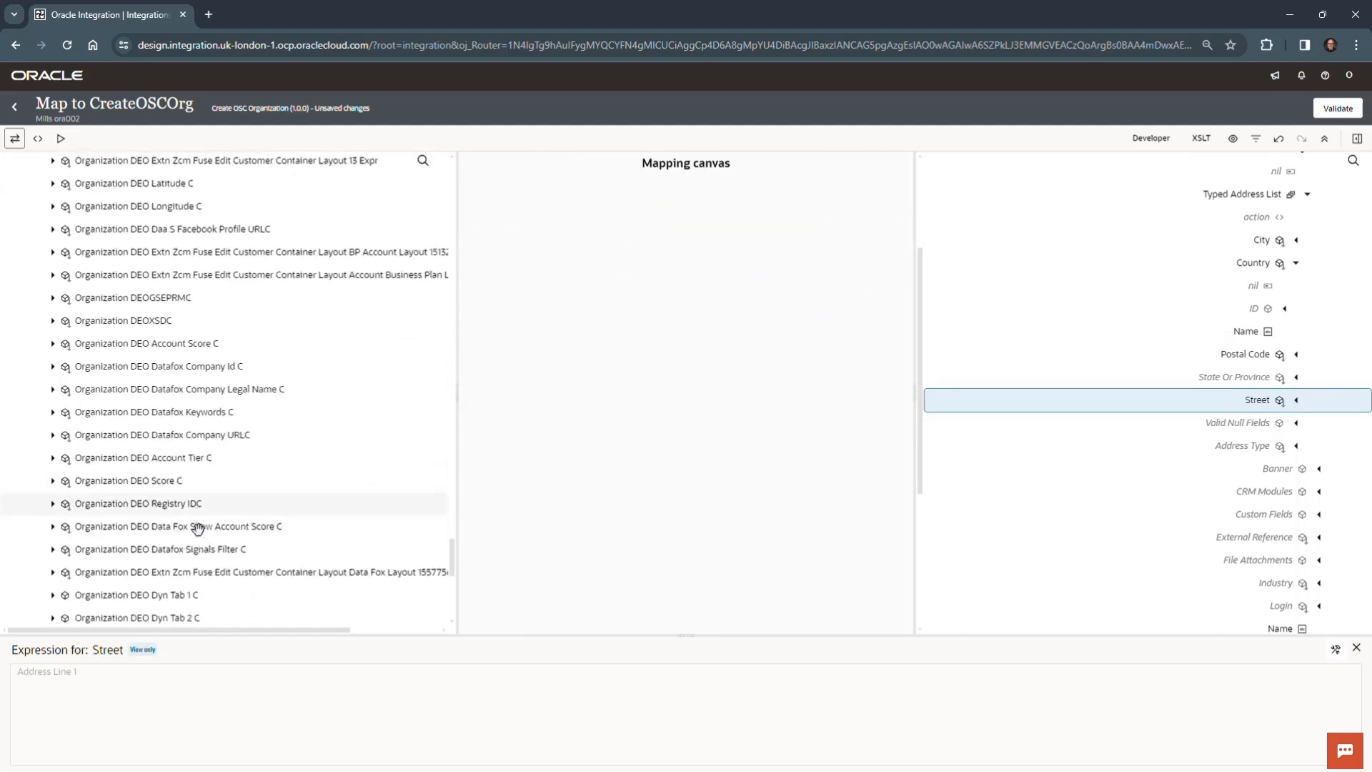
scroll(198, 529, down, 2)
scroll(198, 528, up, 15)
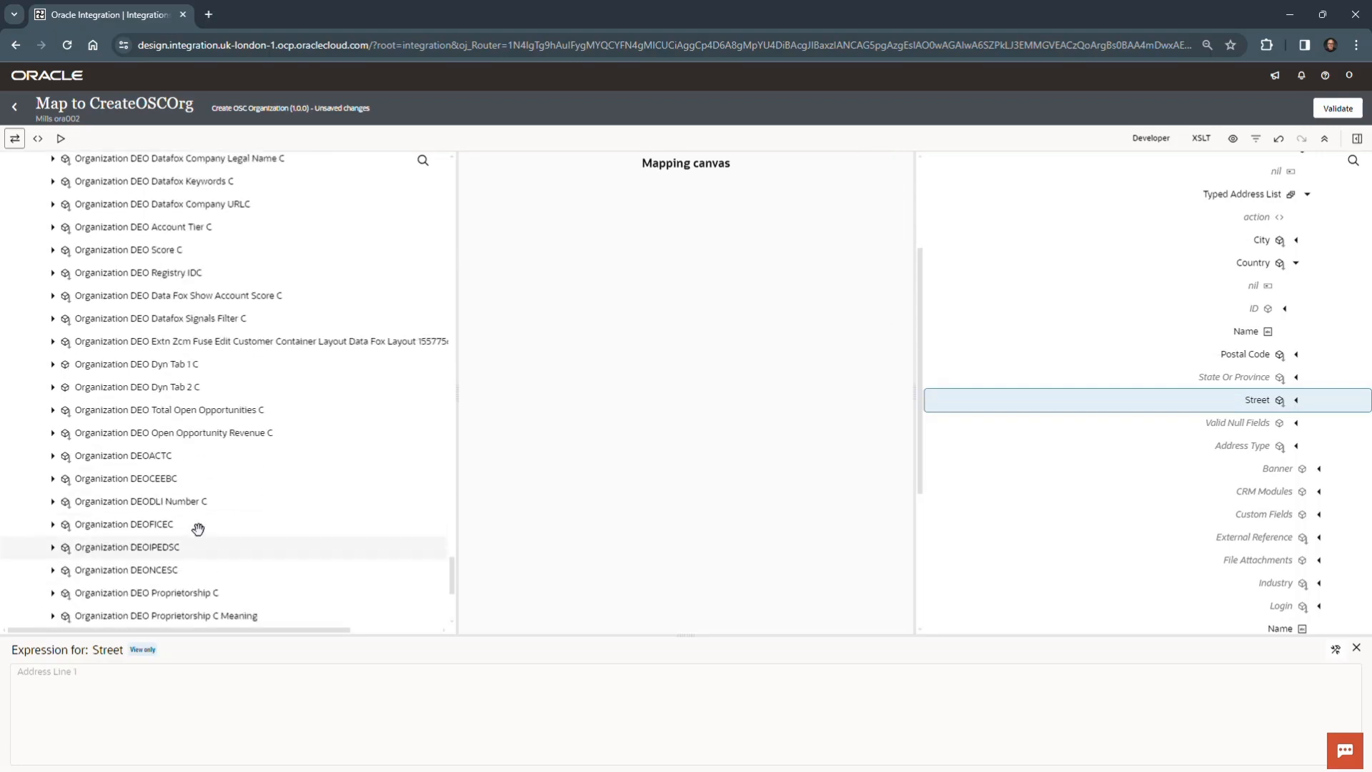
scroll(198, 527, up, 5)
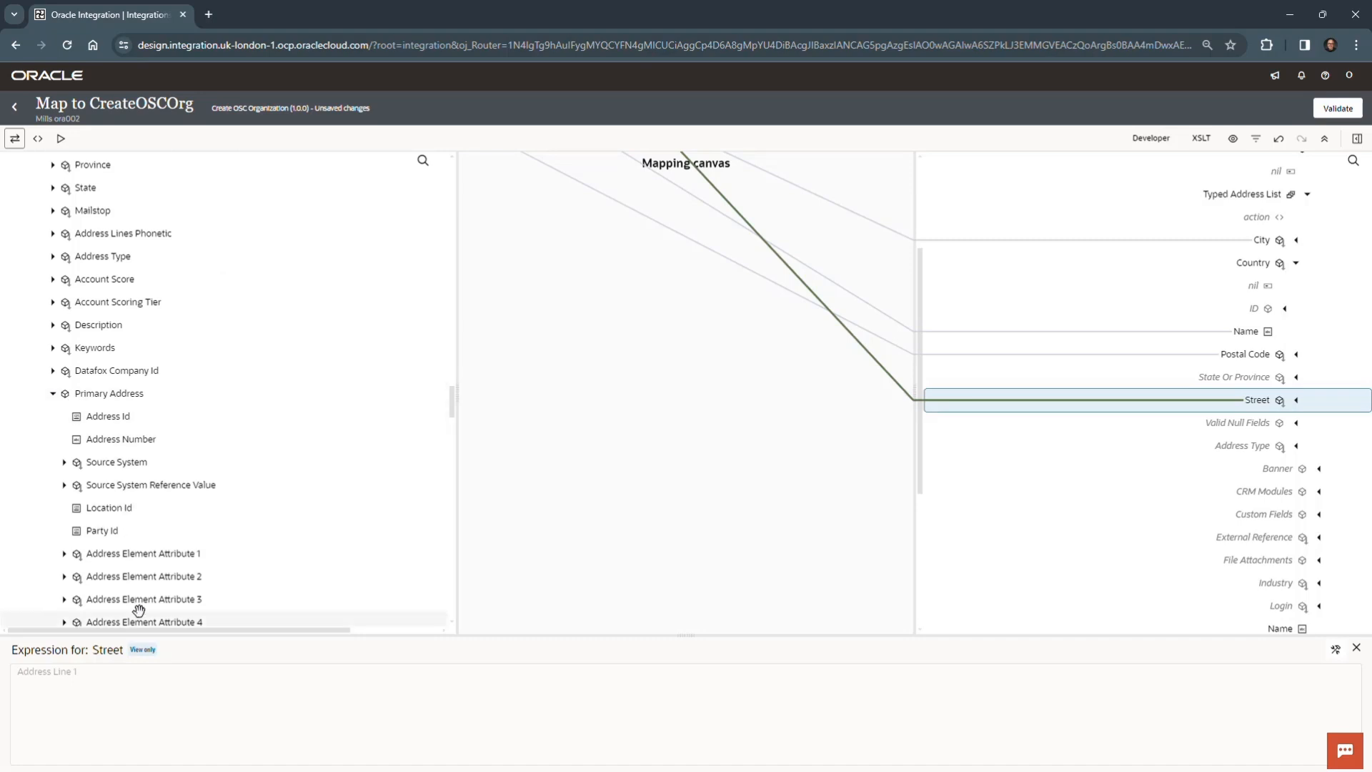
scroll(170, 564, down, 2)
scroll(135, 372, down, 1)
scroll(143, 400, up, 4)
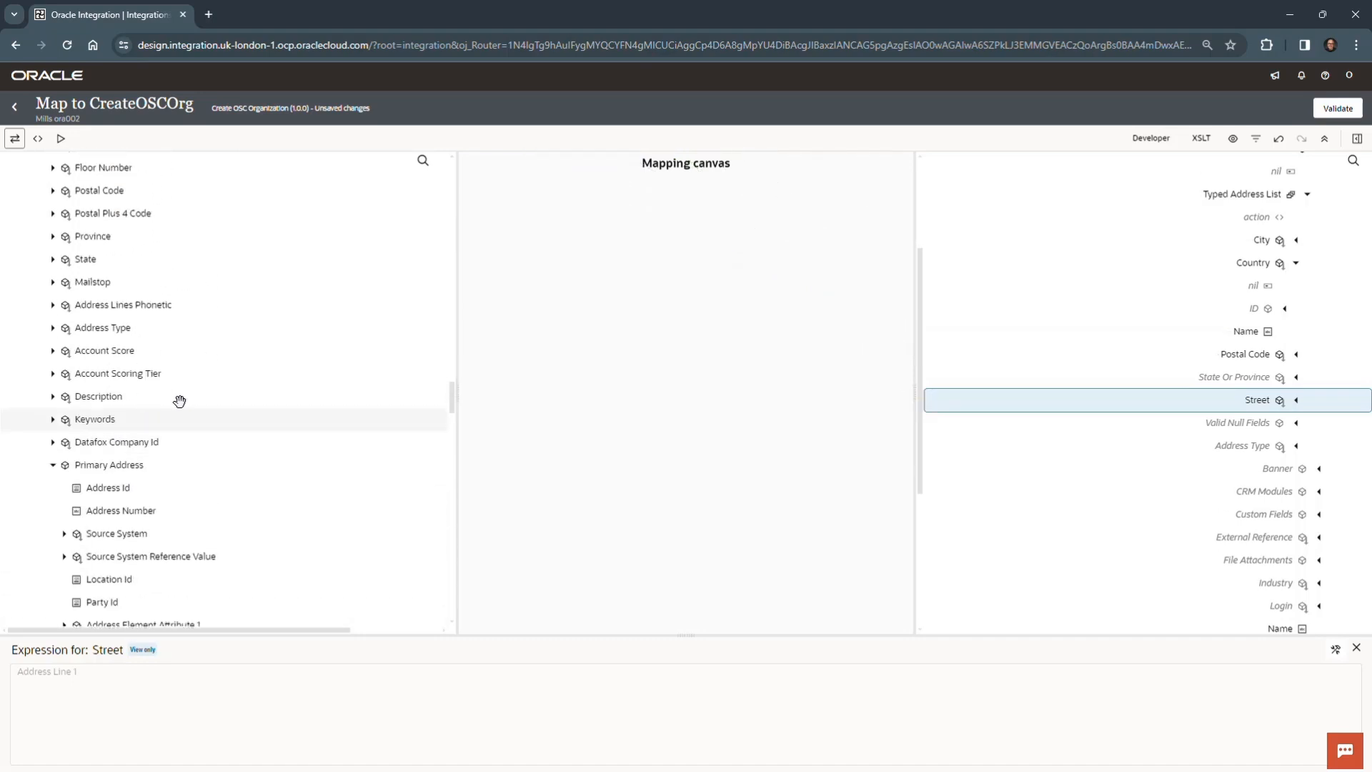
click(53, 468)
scroll(190, 450, up, 5)
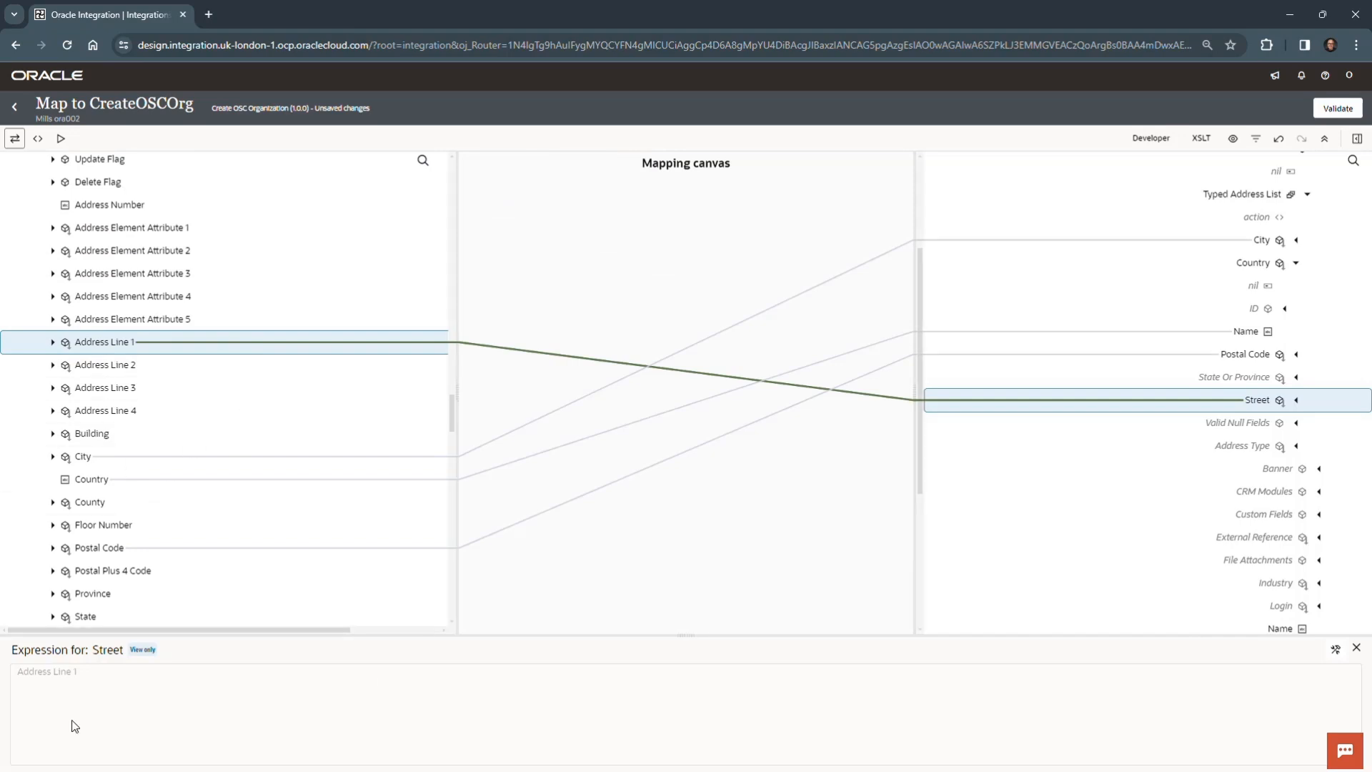
- Apply the Integration Cloud lookupValue function to the Name under Address Type in the target's Typed Address List
click(1236, 446)
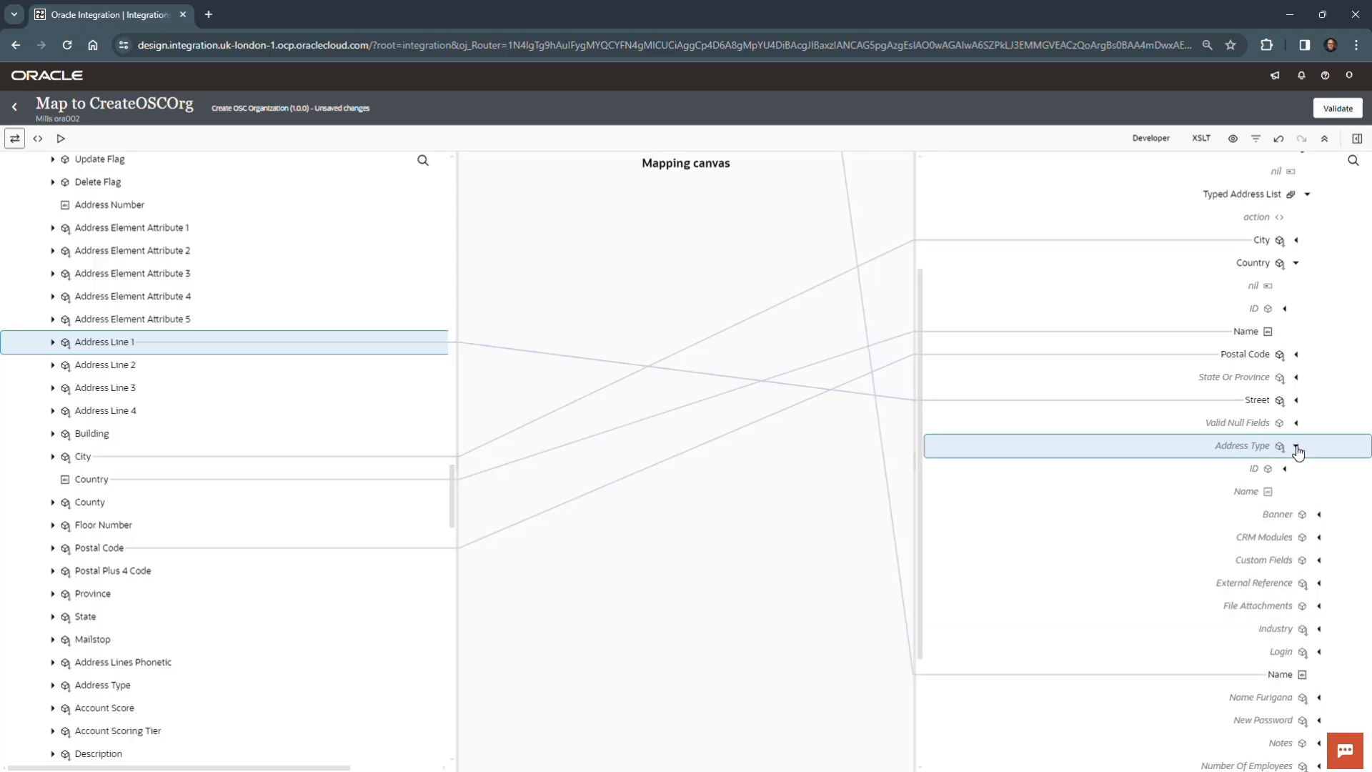
click(1246, 492)
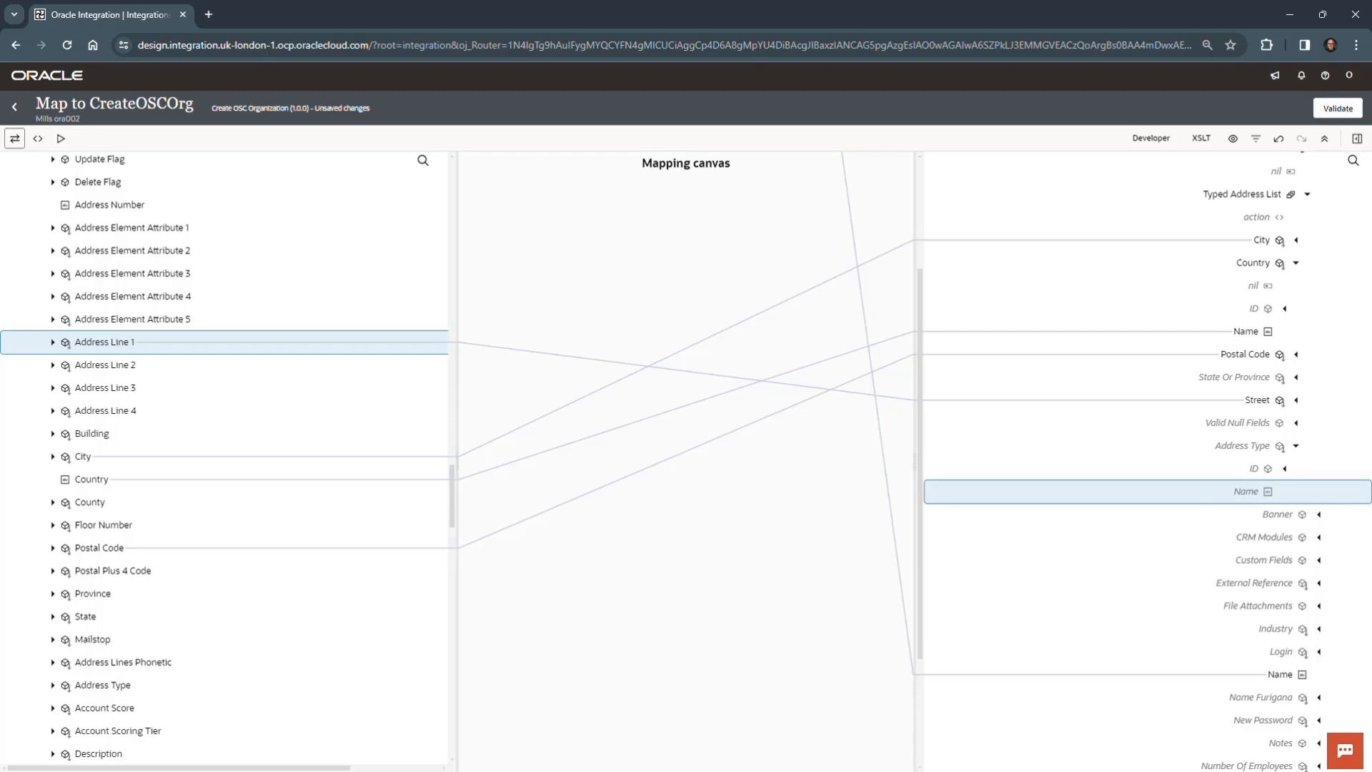
click(1357, 140)
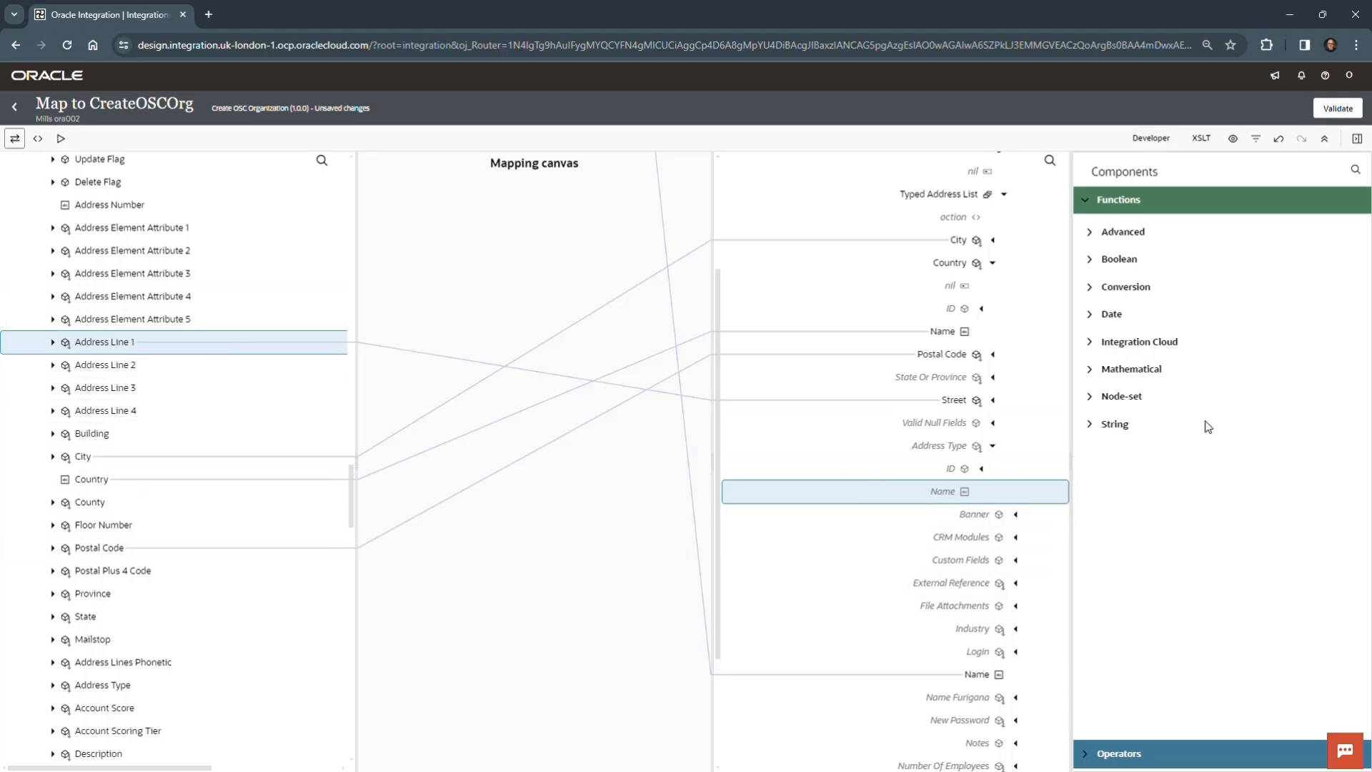
click(1091, 342)
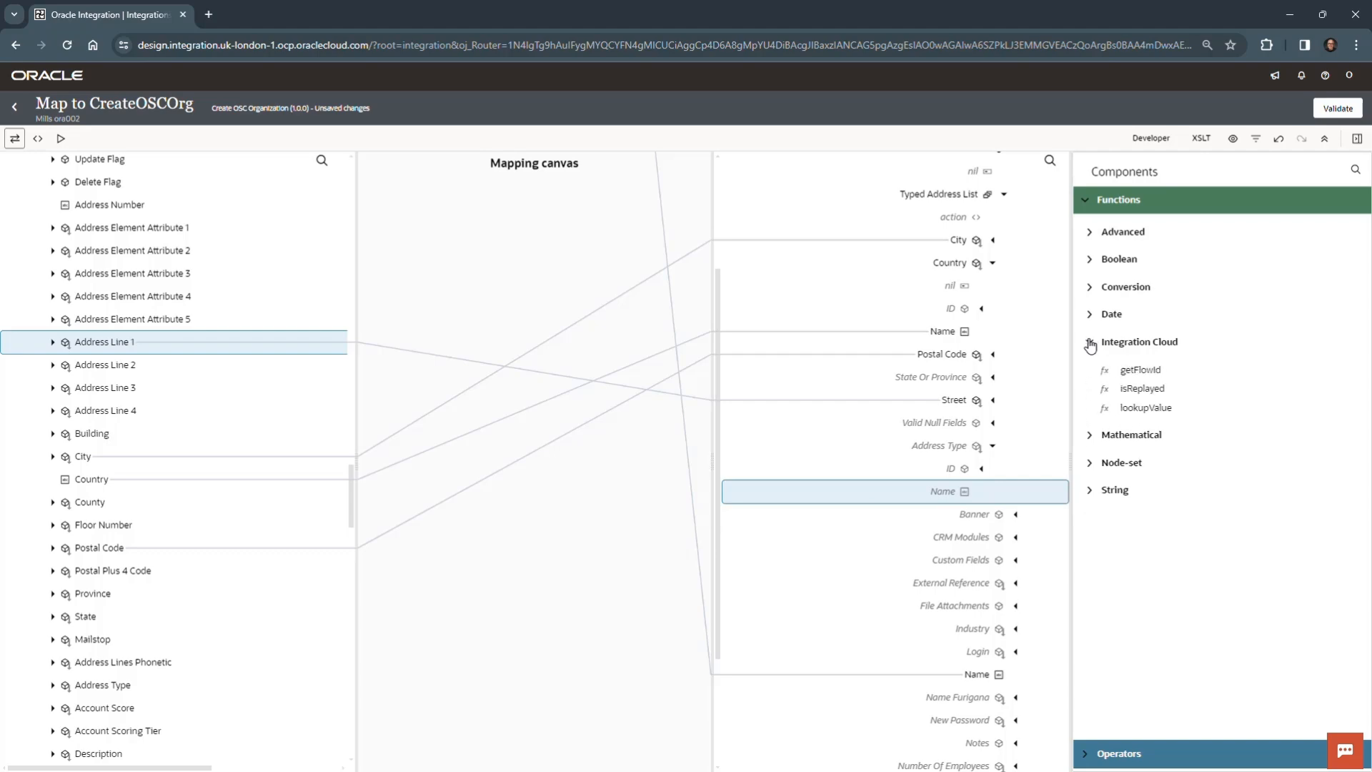
click(1148, 410)
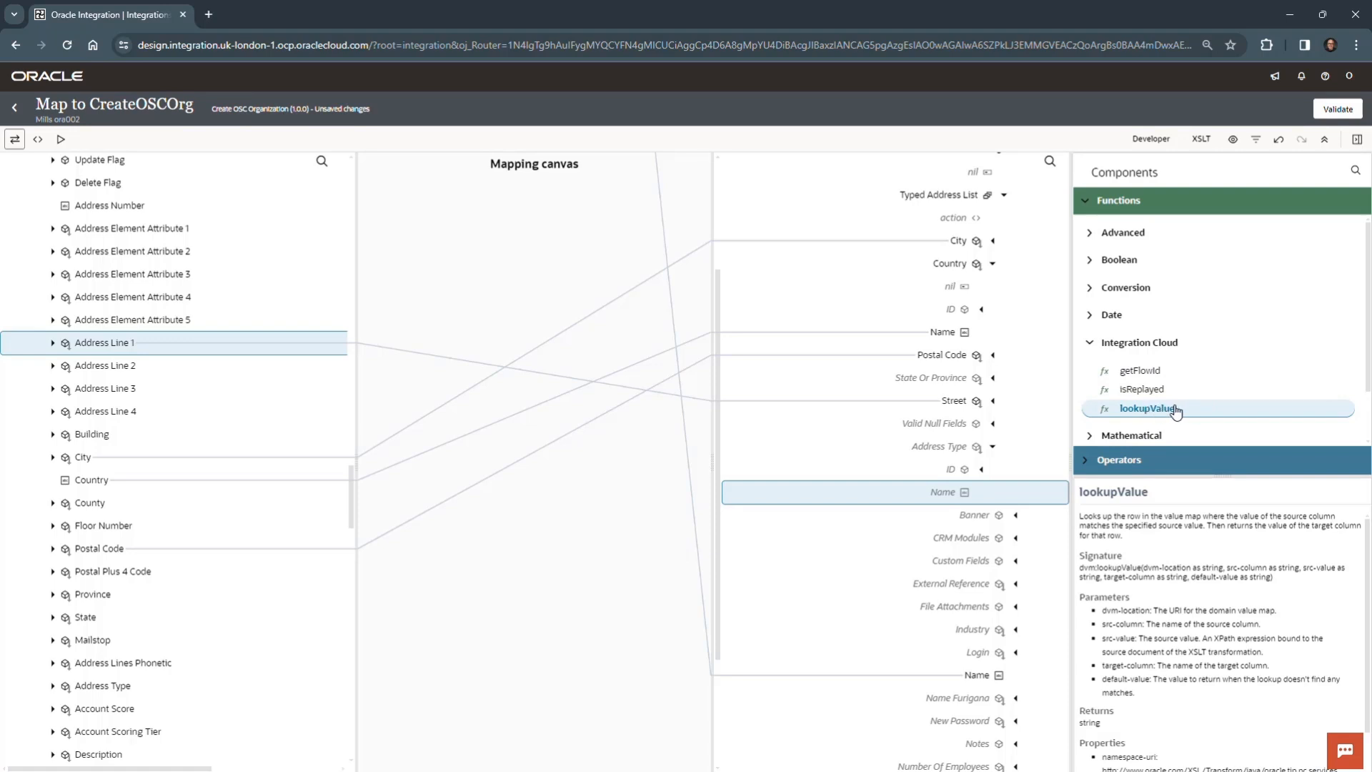
drag(1175, 412, 915, 492)
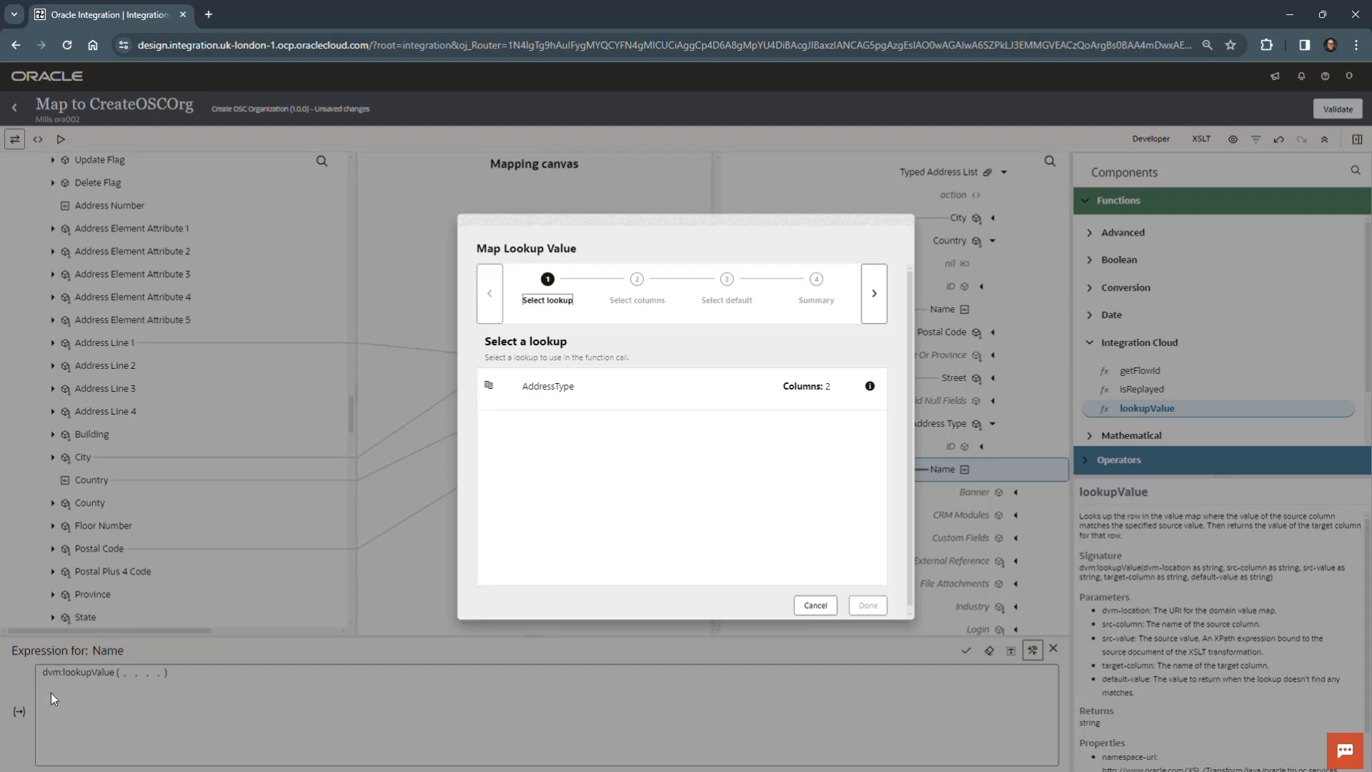
- Choose the AddressType lookup with osc as the source column and rightnow as the target column
click(627, 385)
click(872, 293)
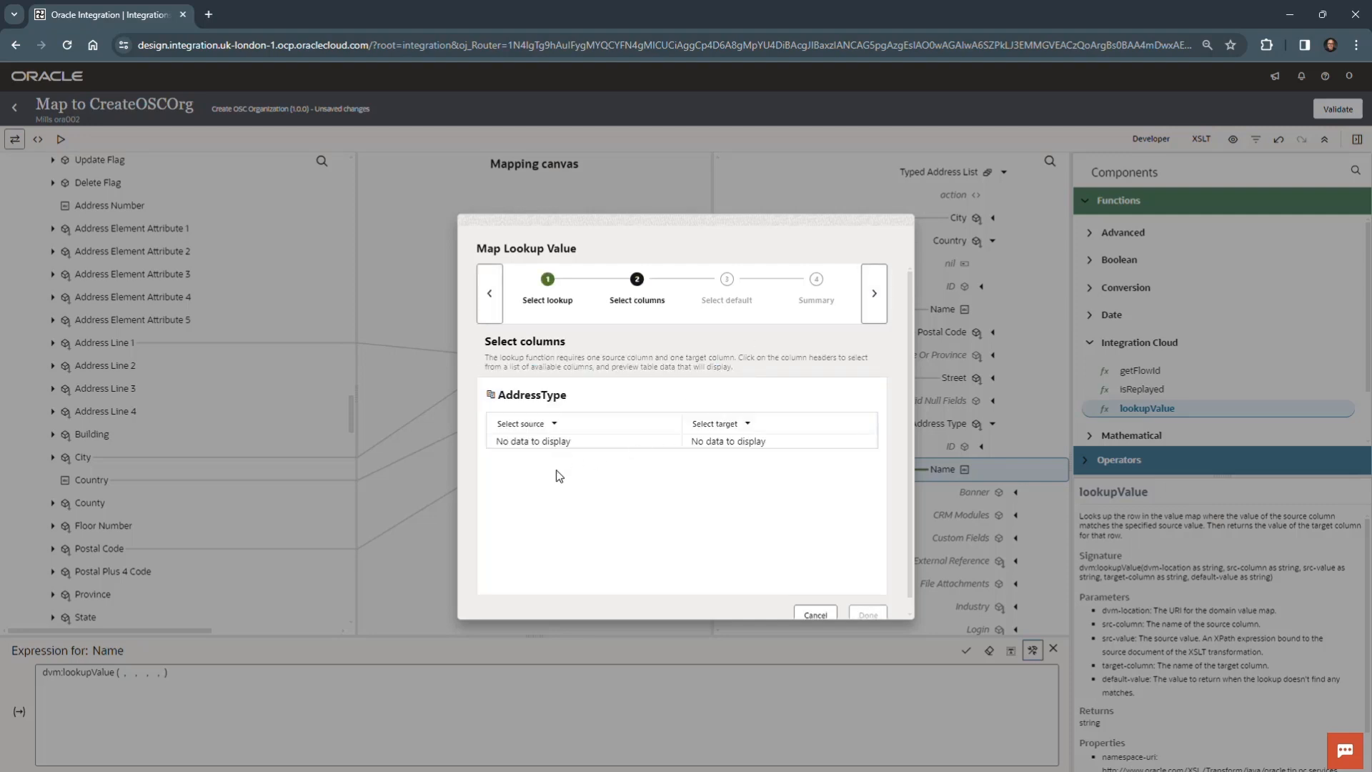
click(748, 424)
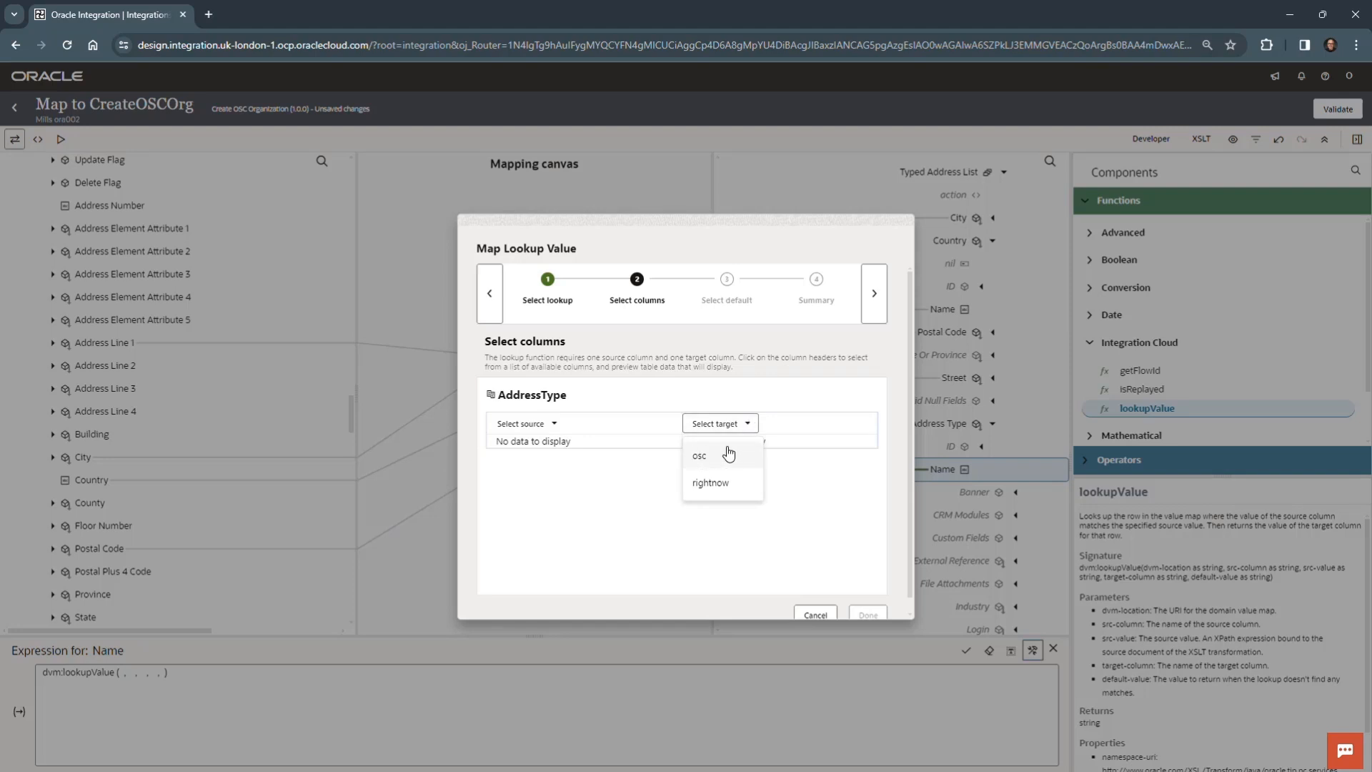
click(724, 483)
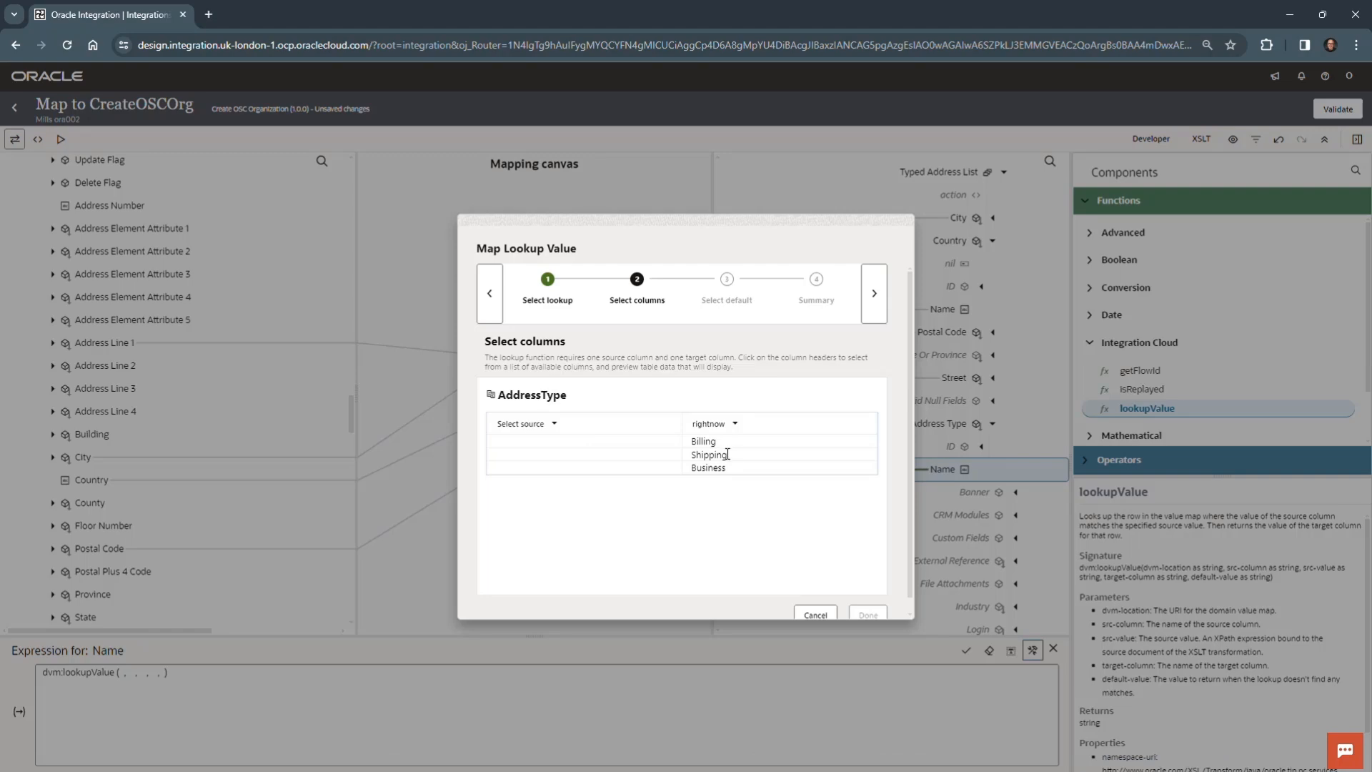
click(555, 424)
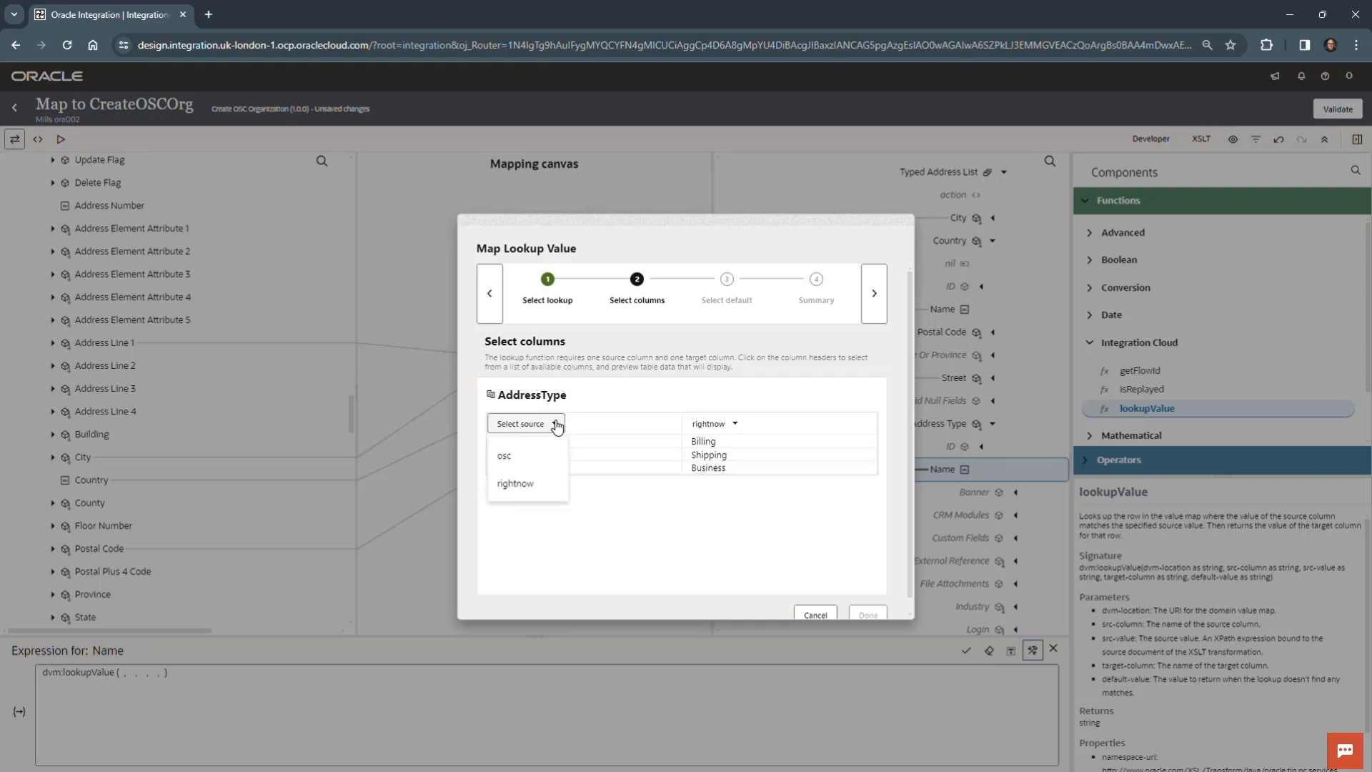
click(504, 455)
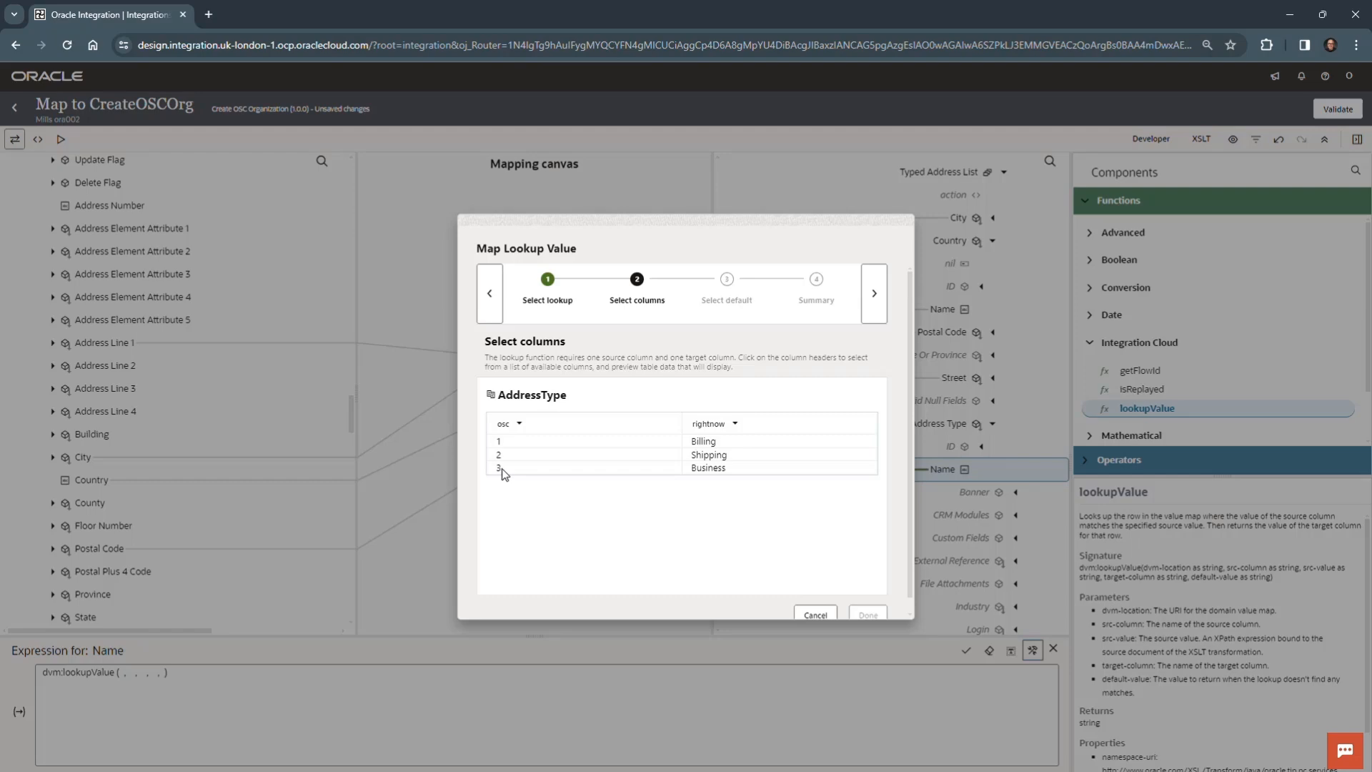
scroll(830, 579, down, 1)
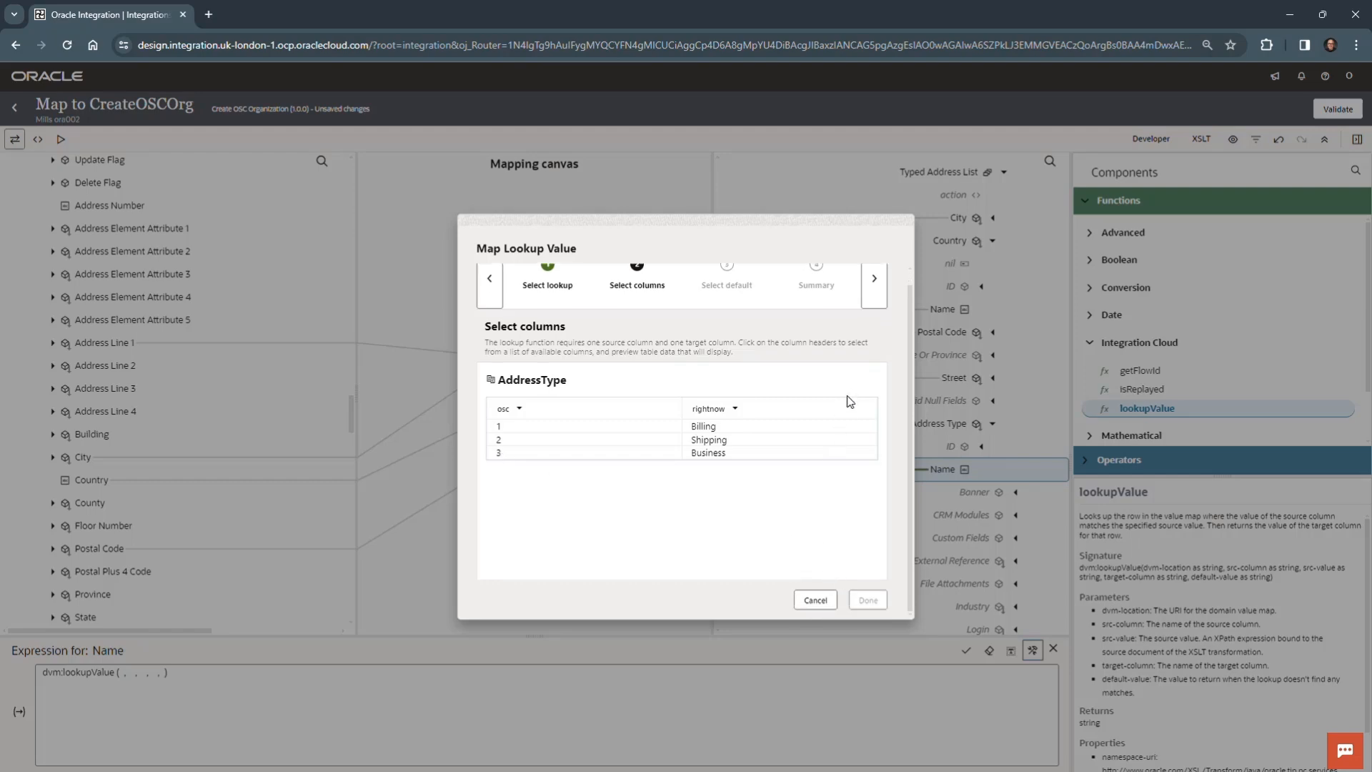
scroll(849, 395, up, 1)
click(874, 293)
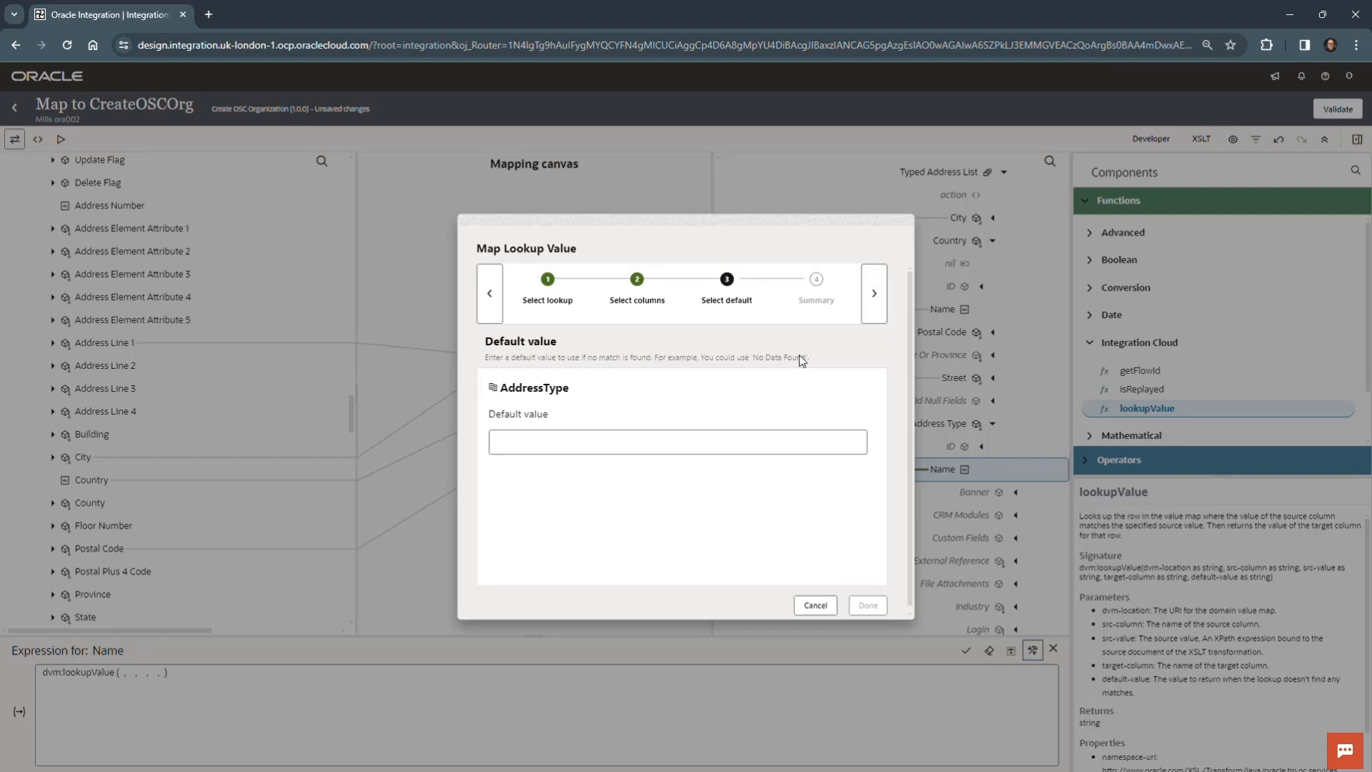
- Set the lookup's default value to Billing and complete the lookup definition
click(670, 442)
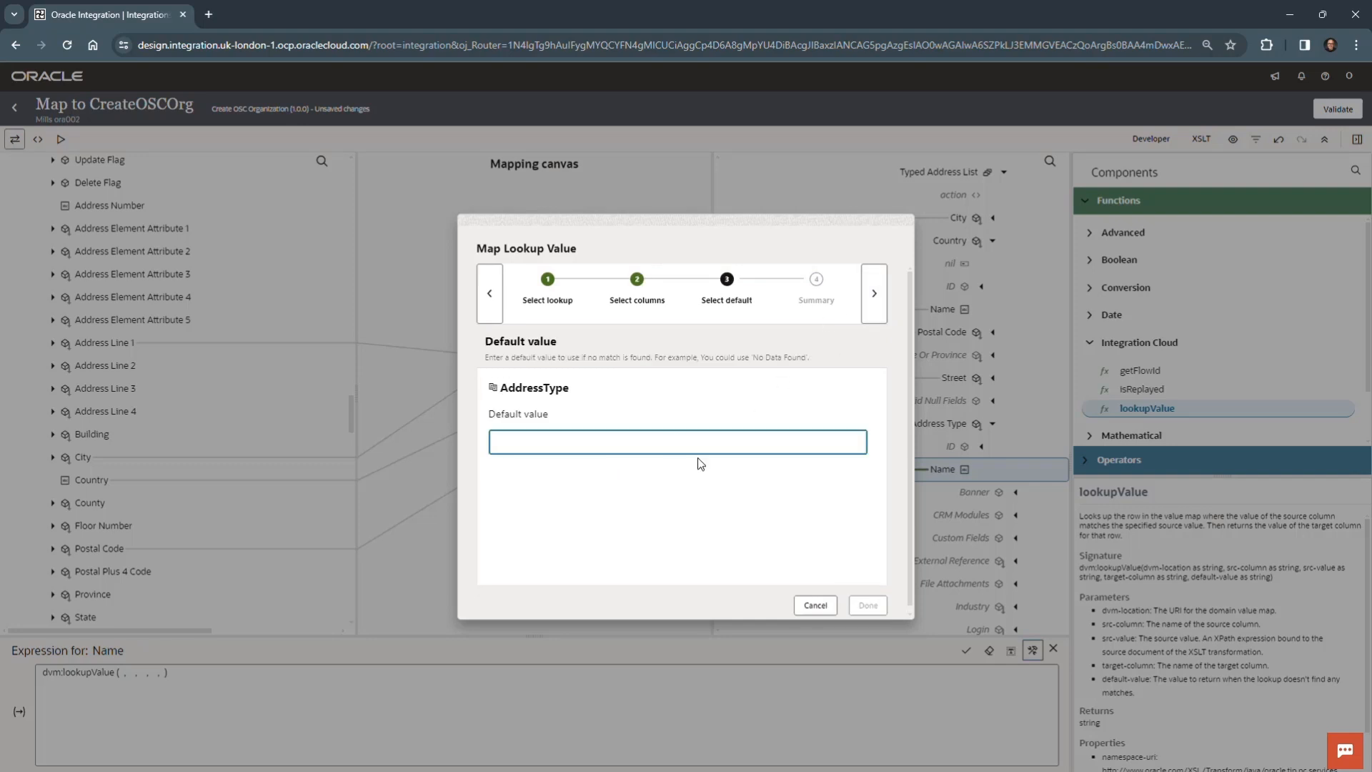
text(Billing)
click(873, 293)
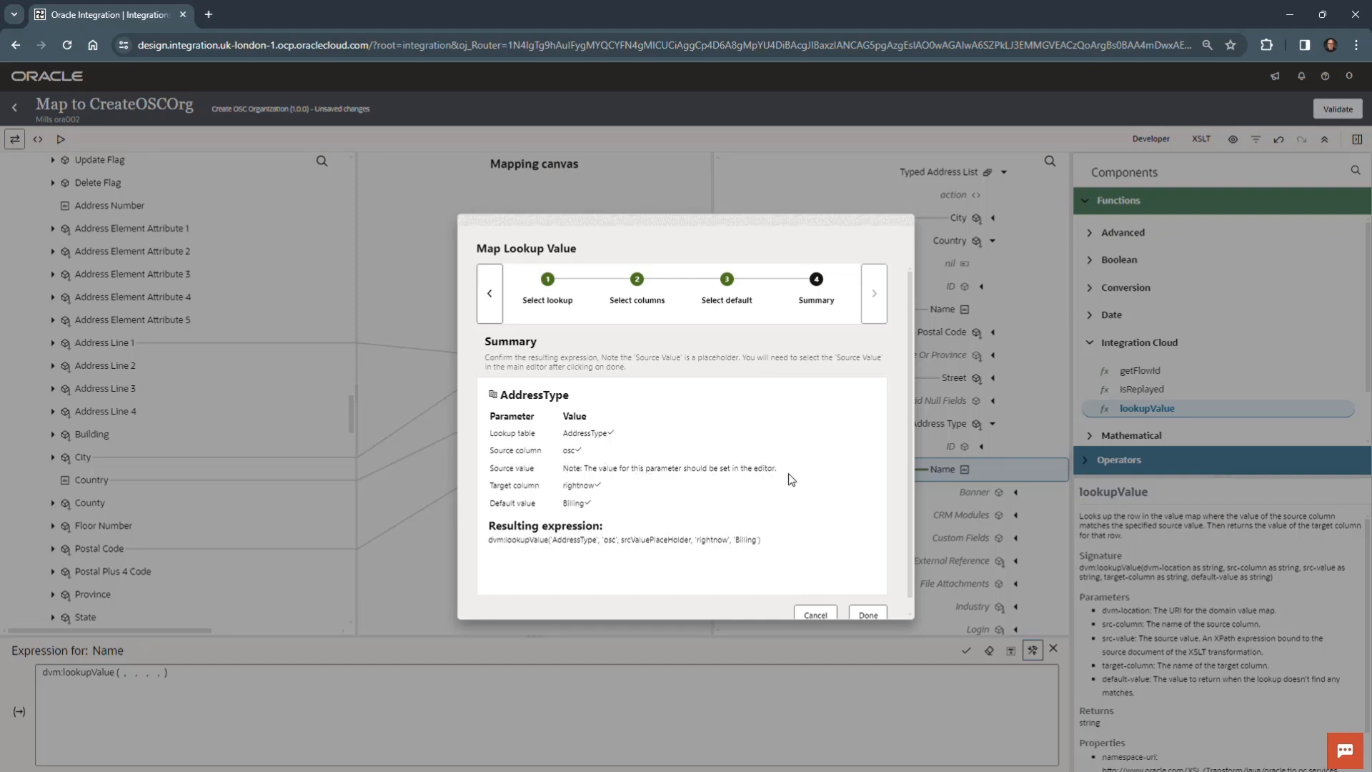
scroll(718, 548, down, 1)
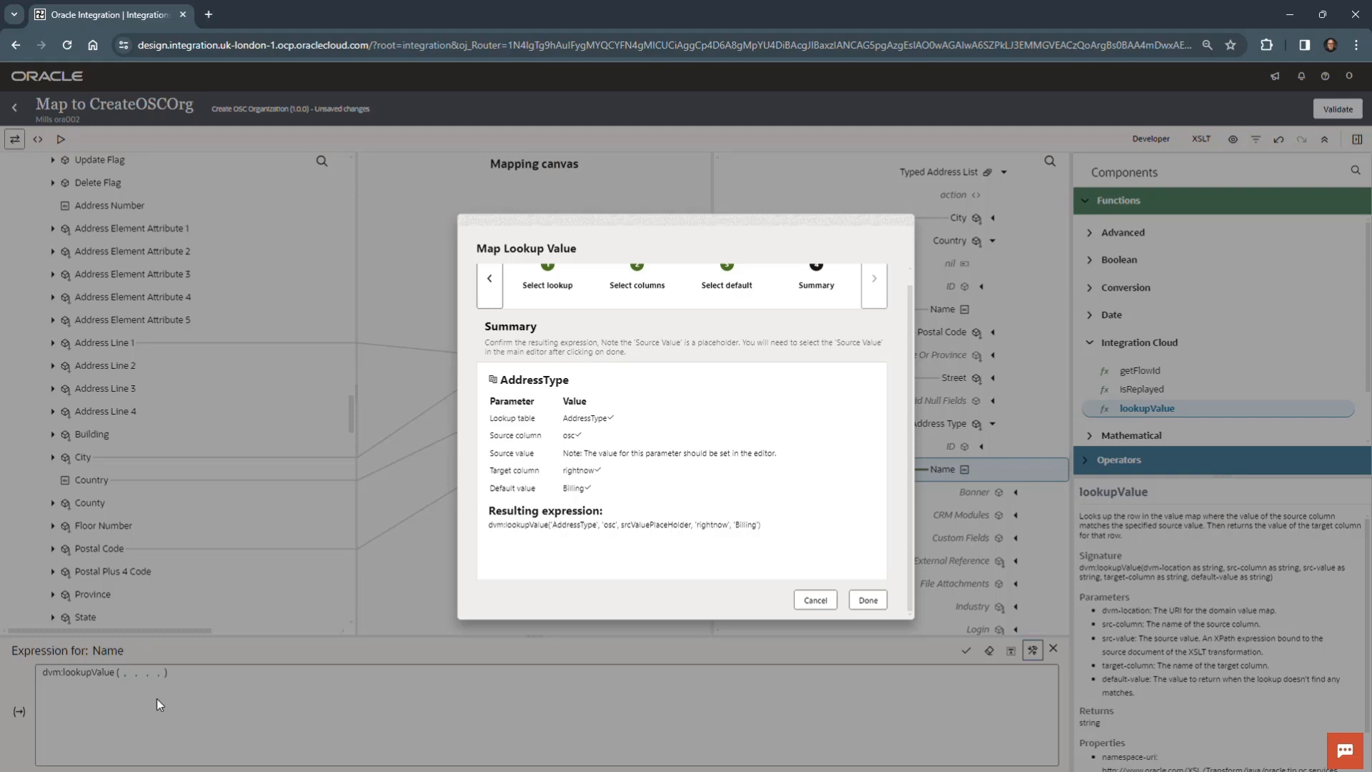
click(870, 601)
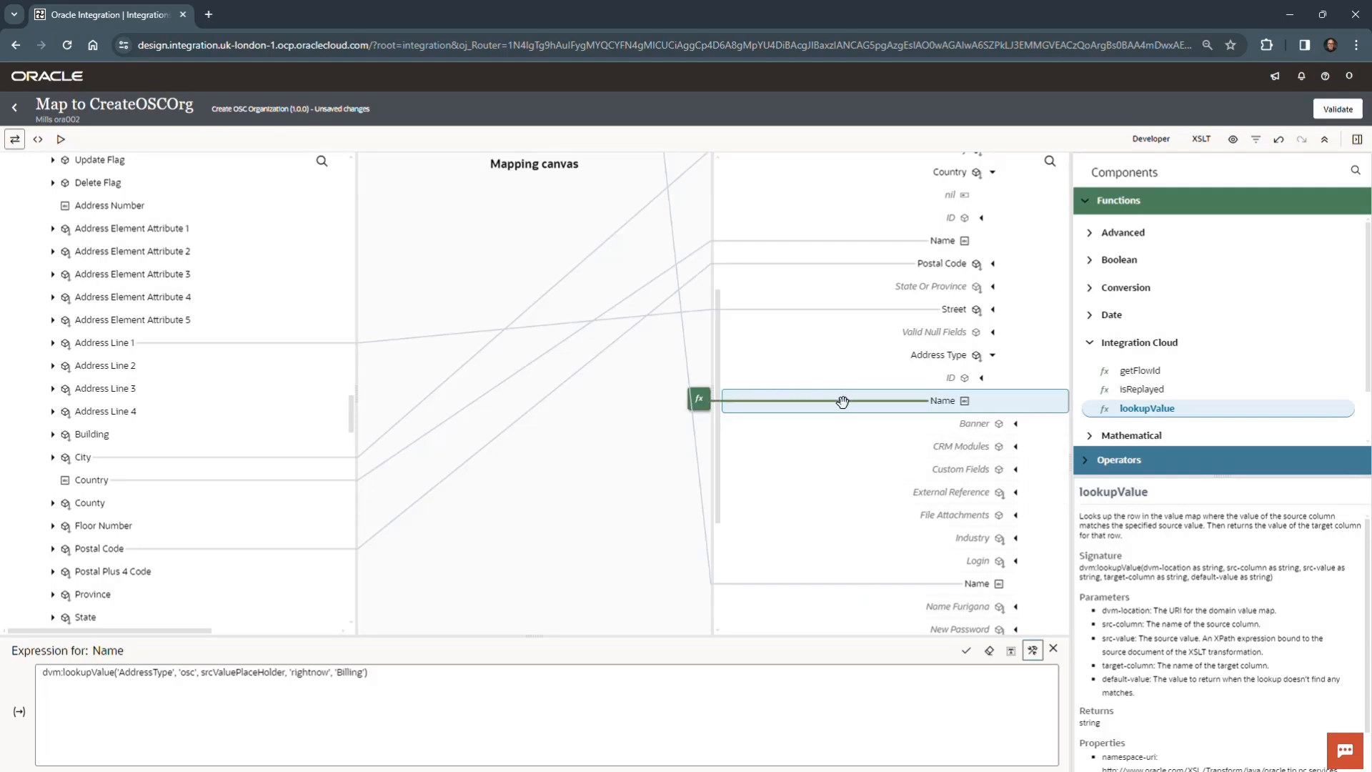
- Replace srcValuePlaceHolder in the lookup expression with the source Address Element Attribute 1, then save and close the expression
click(203, 673)
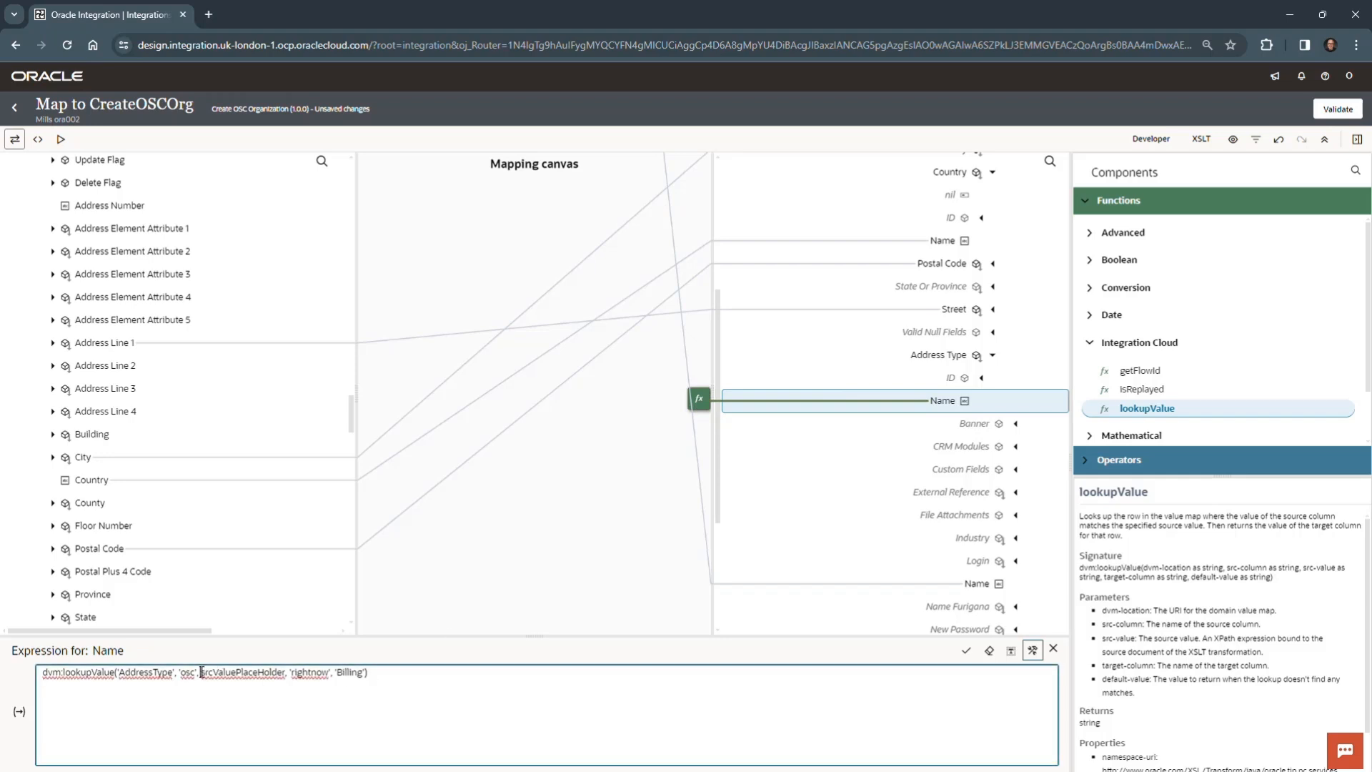
drag(201, 673, 288, 672)
text(r)
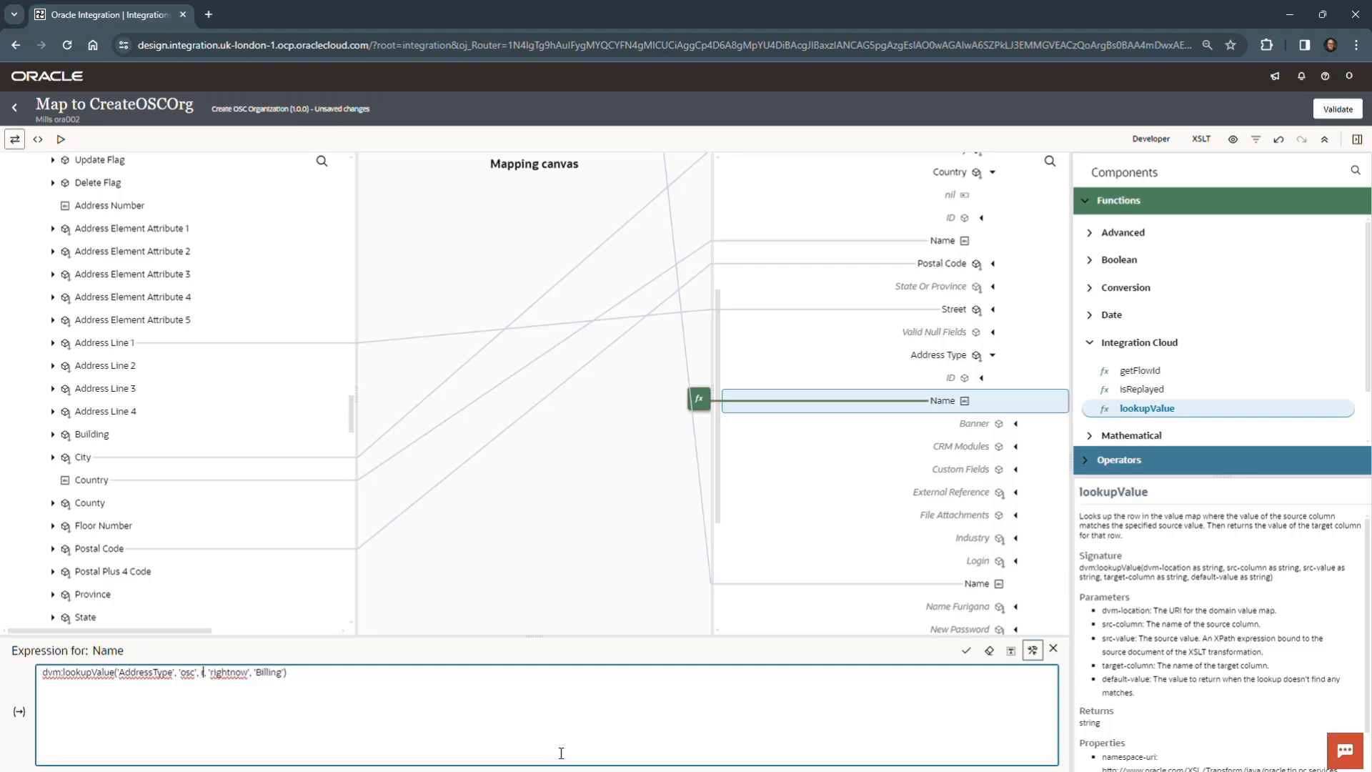
key(BackSpace)
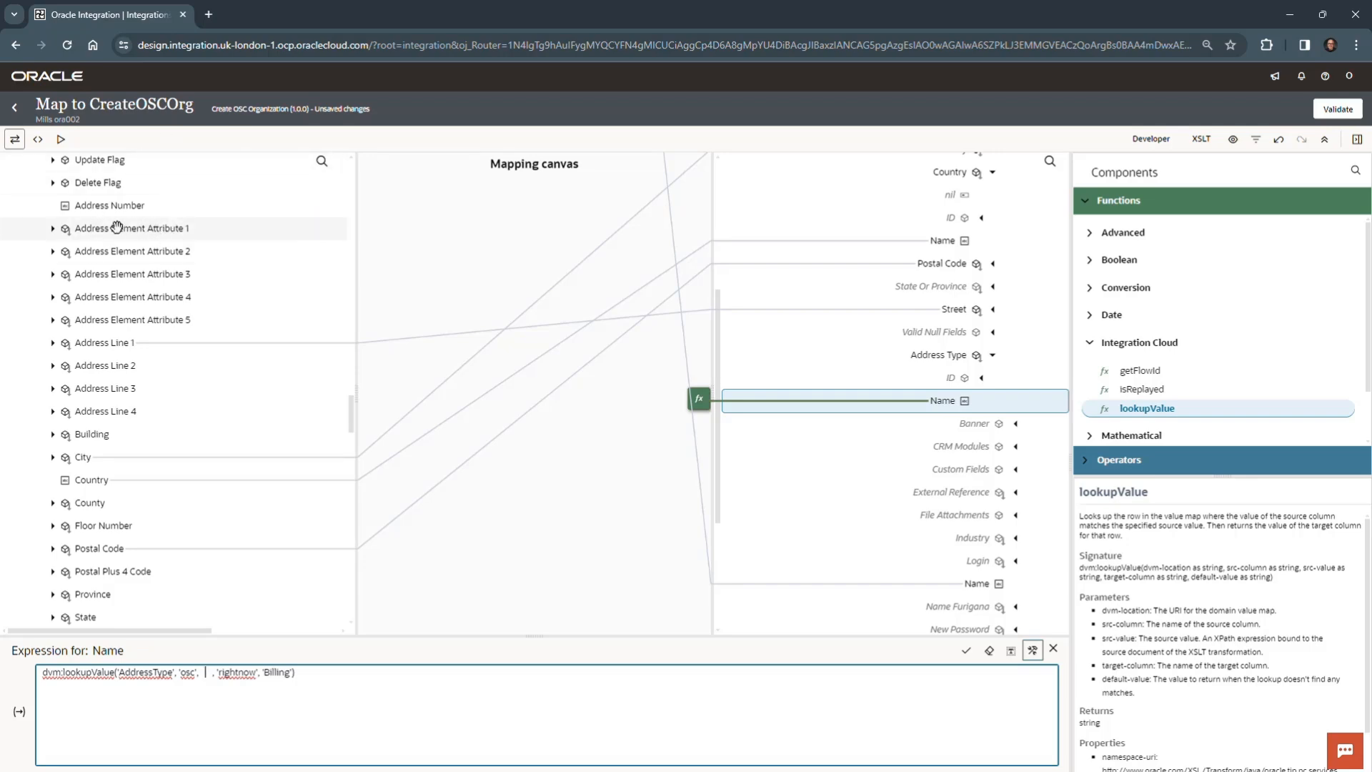
drag(166, 229, 212, 682)
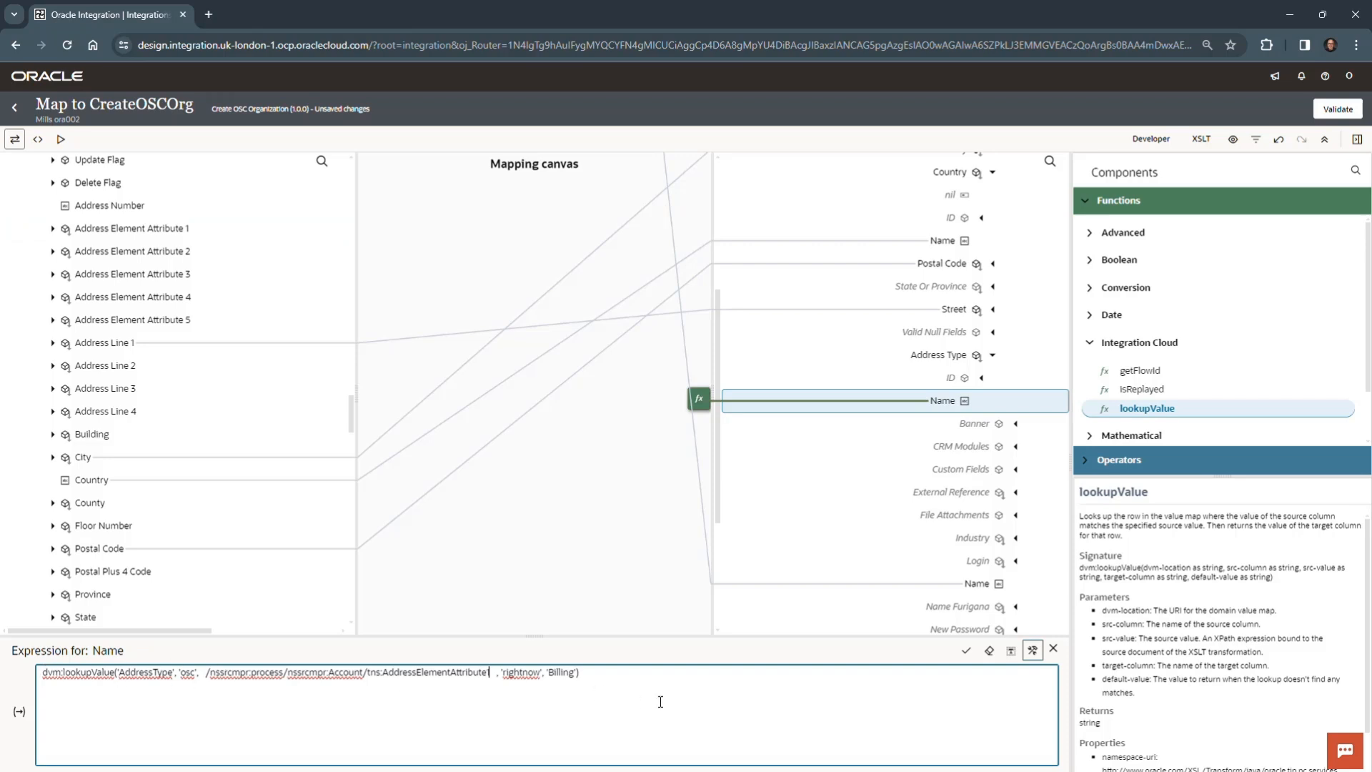
click(967, 650)
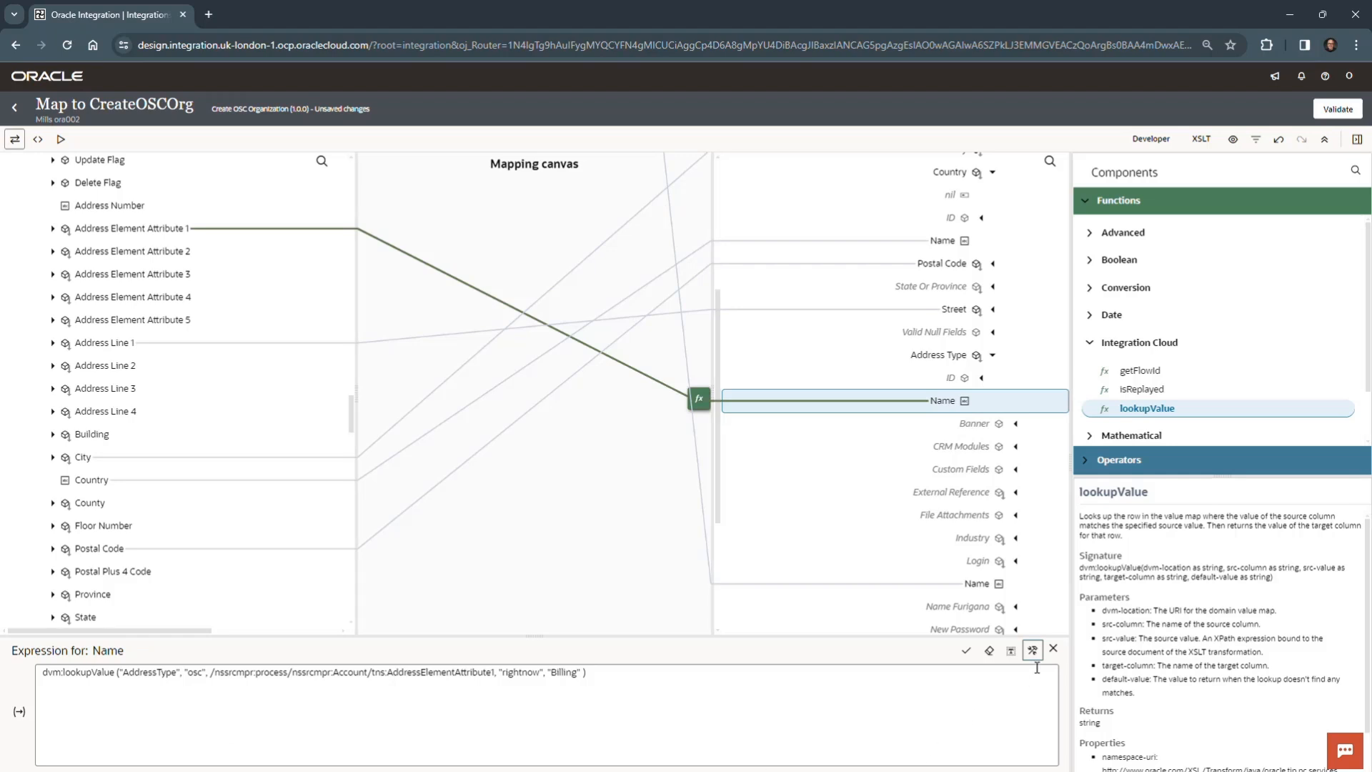
click(1053, 648)
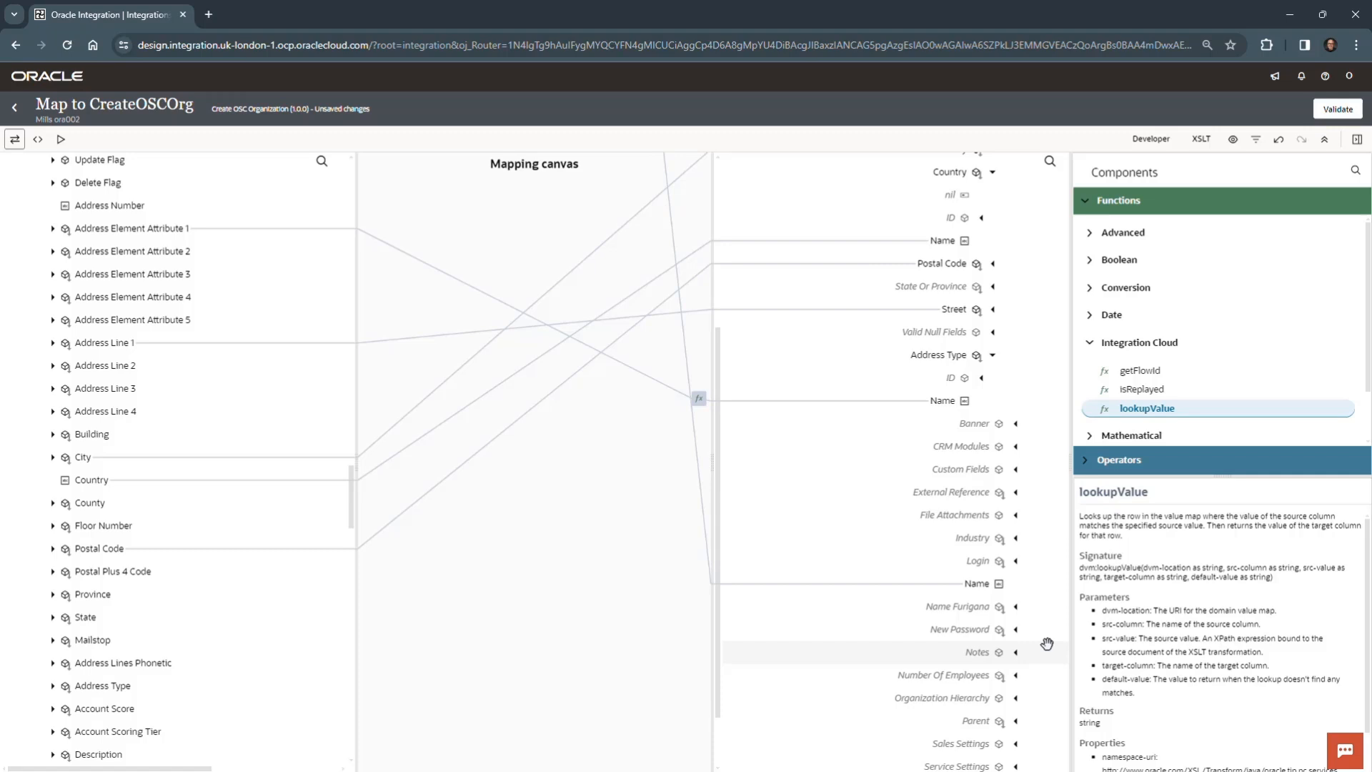
- Create the action attribute under the target's Typed Address List and save its expression as "add"
scroll(1033, 307, up, 2)
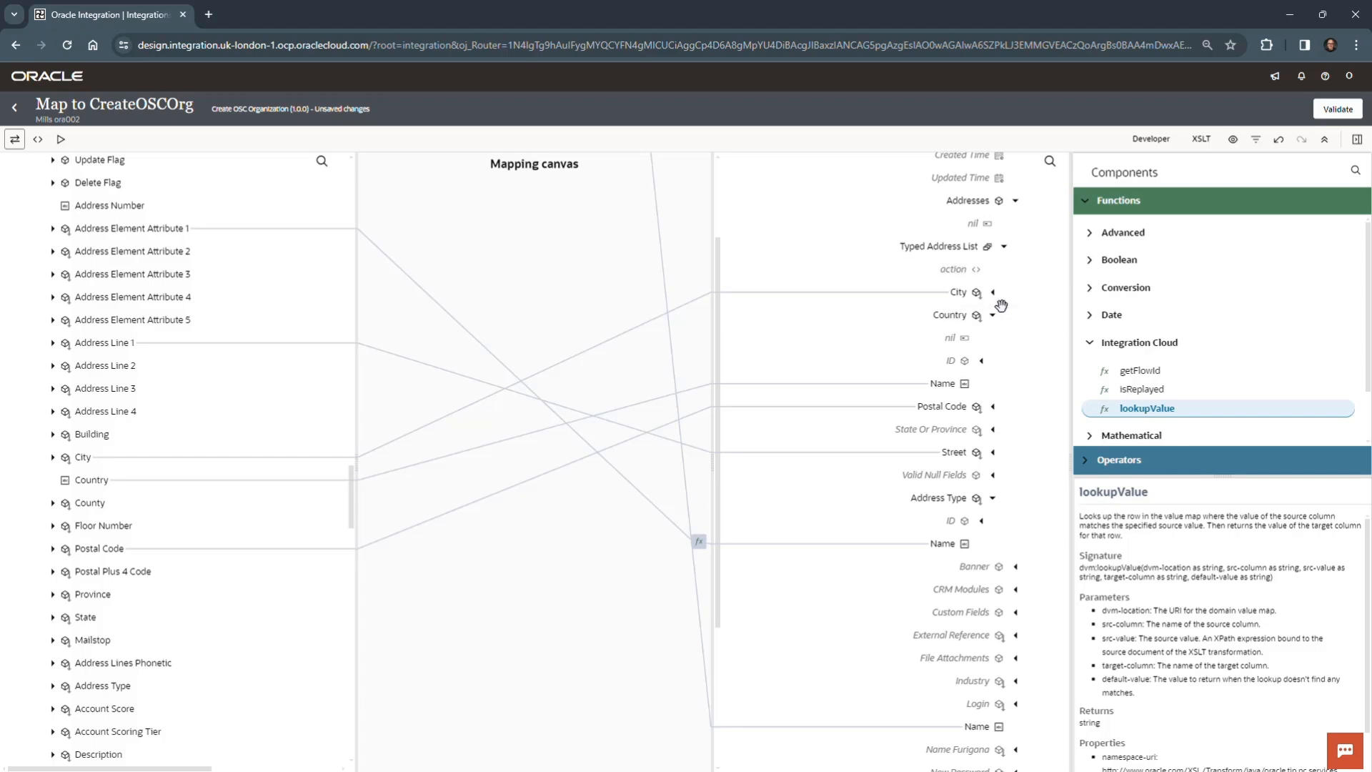
click(961, 270)
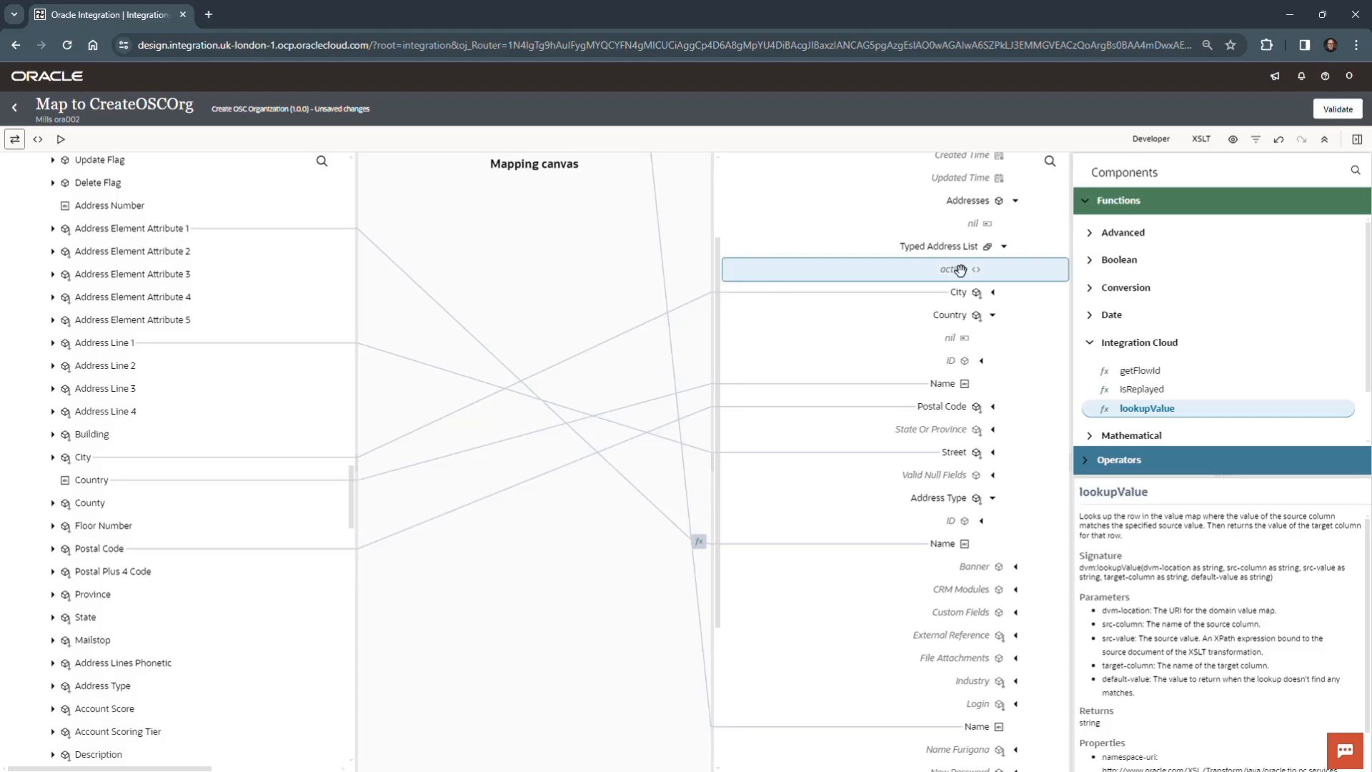
right_click(962, 270)
click(1006, 346)
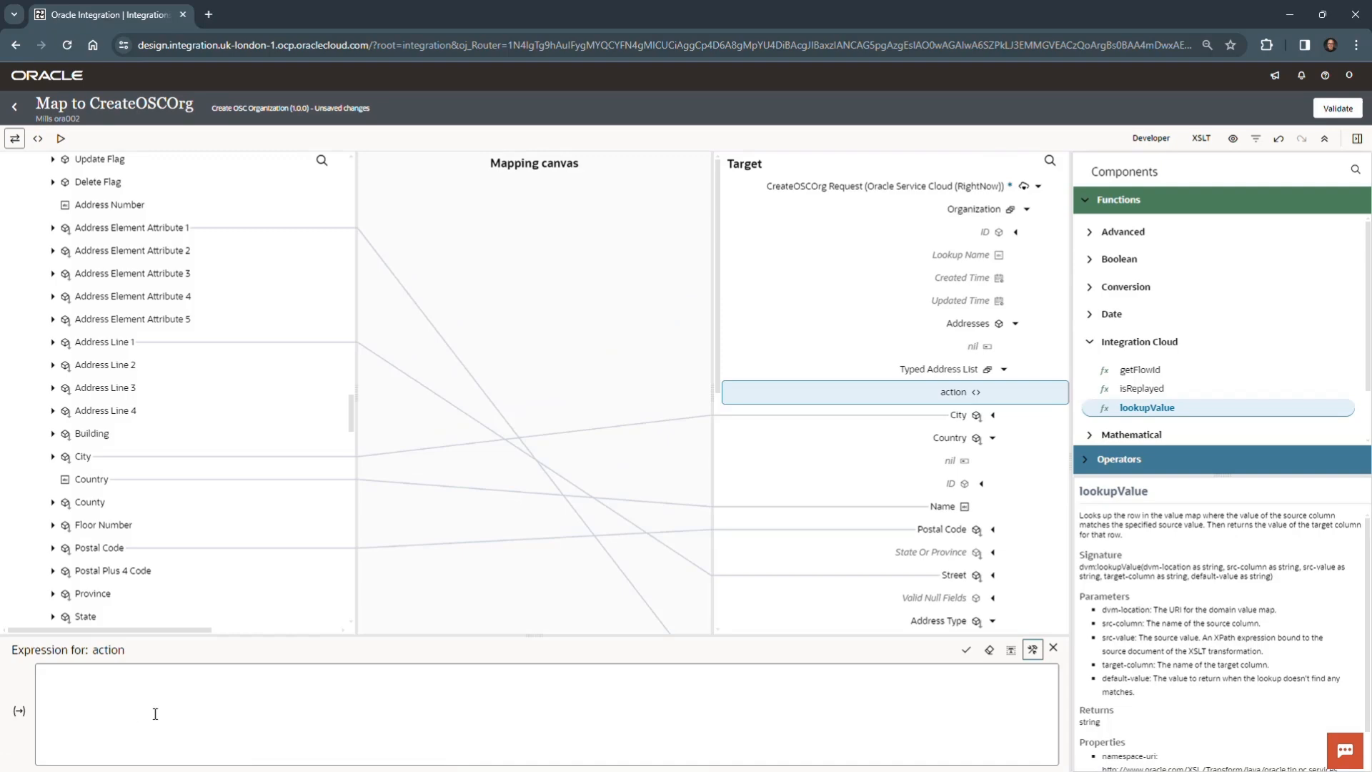
click(440, 689)
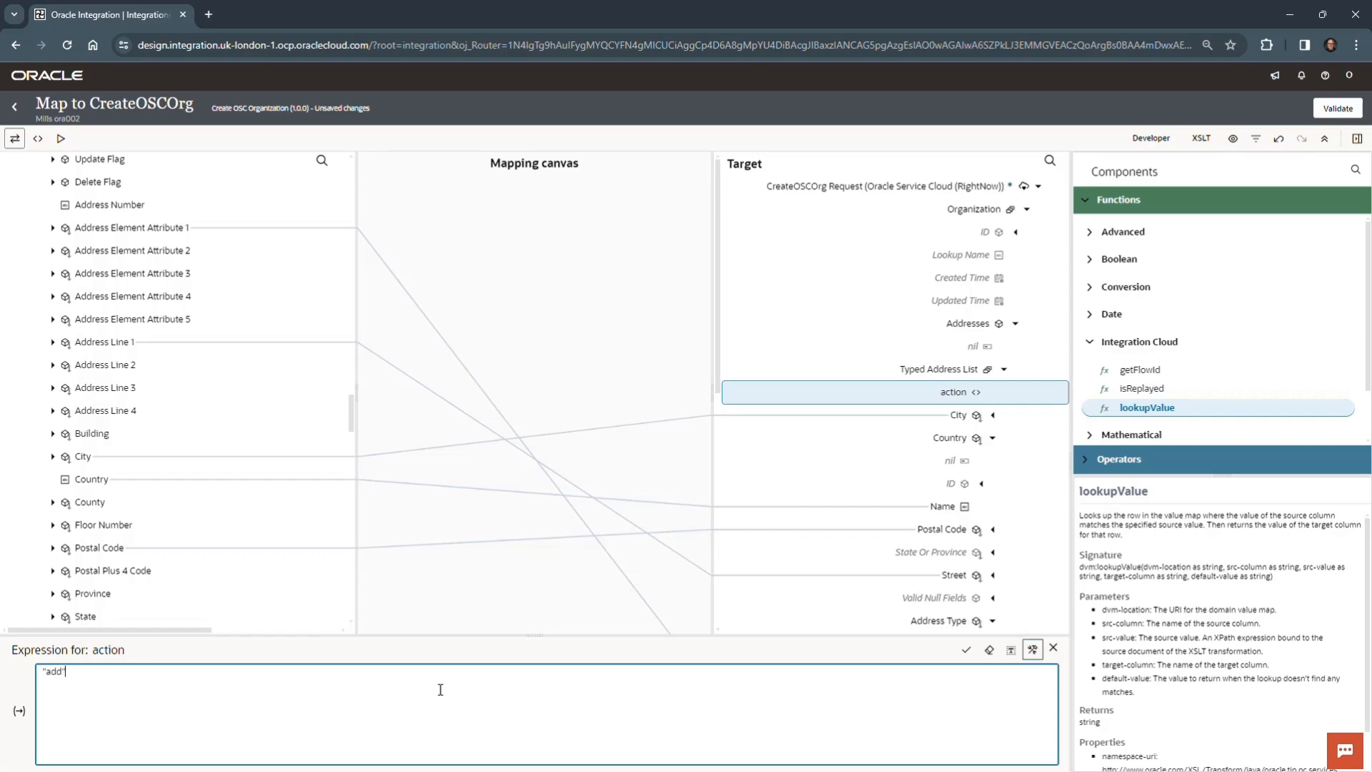
text("add")
click(966, 649)
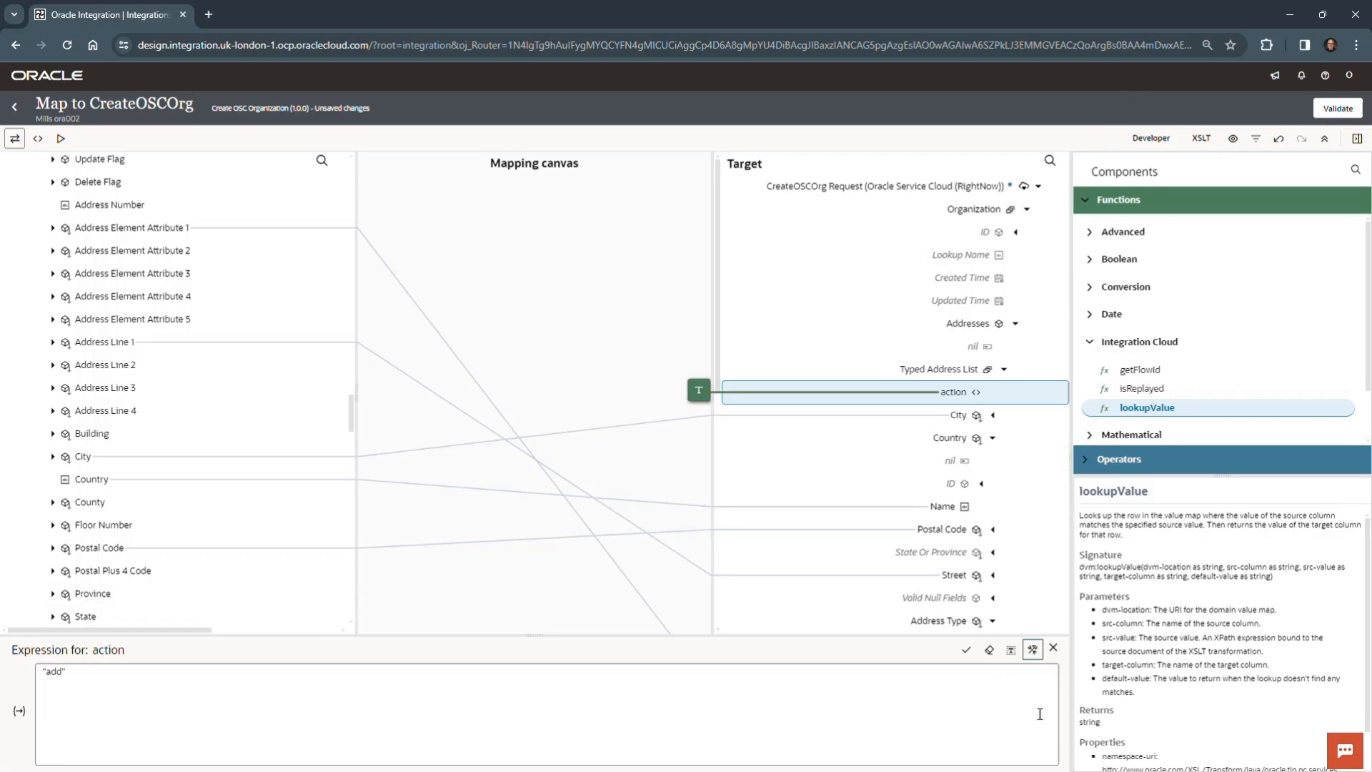
click(1054, 647)
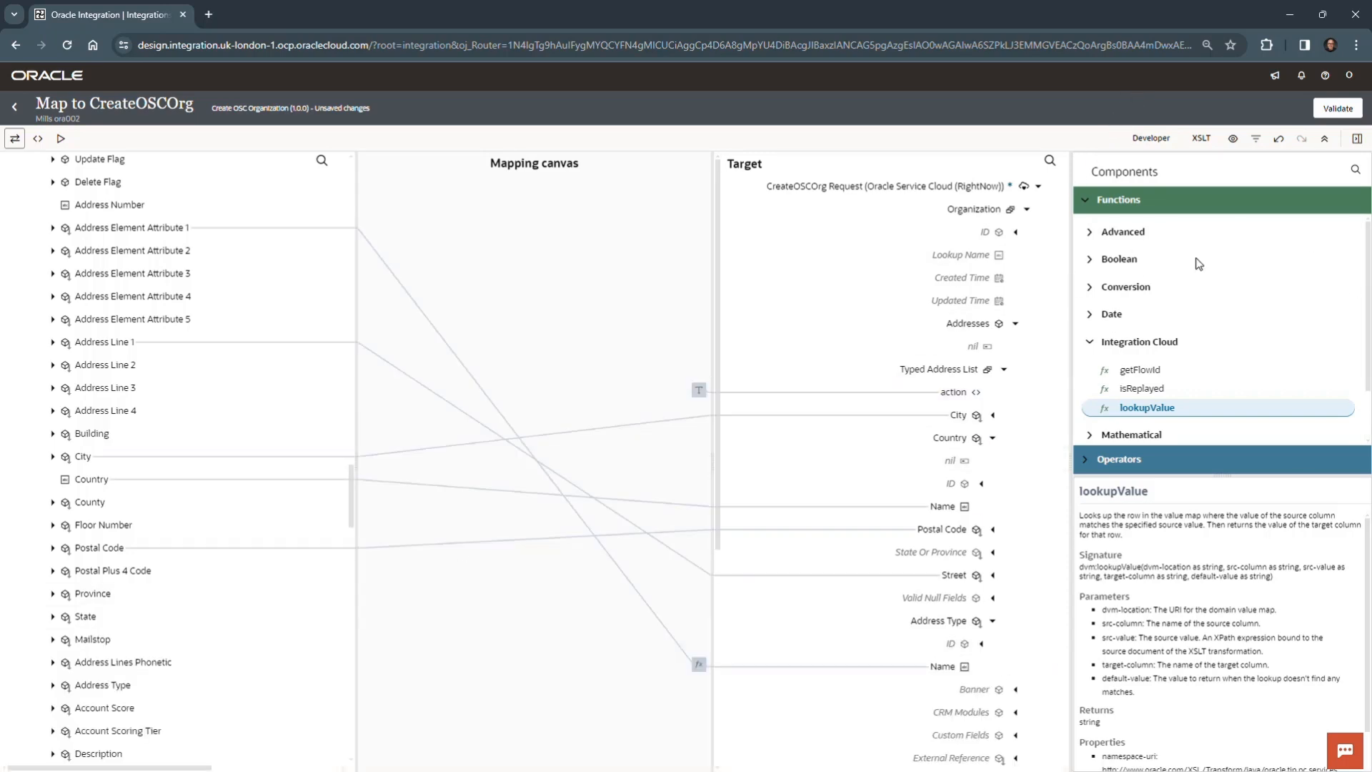
- Hide the function components, filter both source and target to Mapped fields only, and expand the target Organization
click(1358, 141)
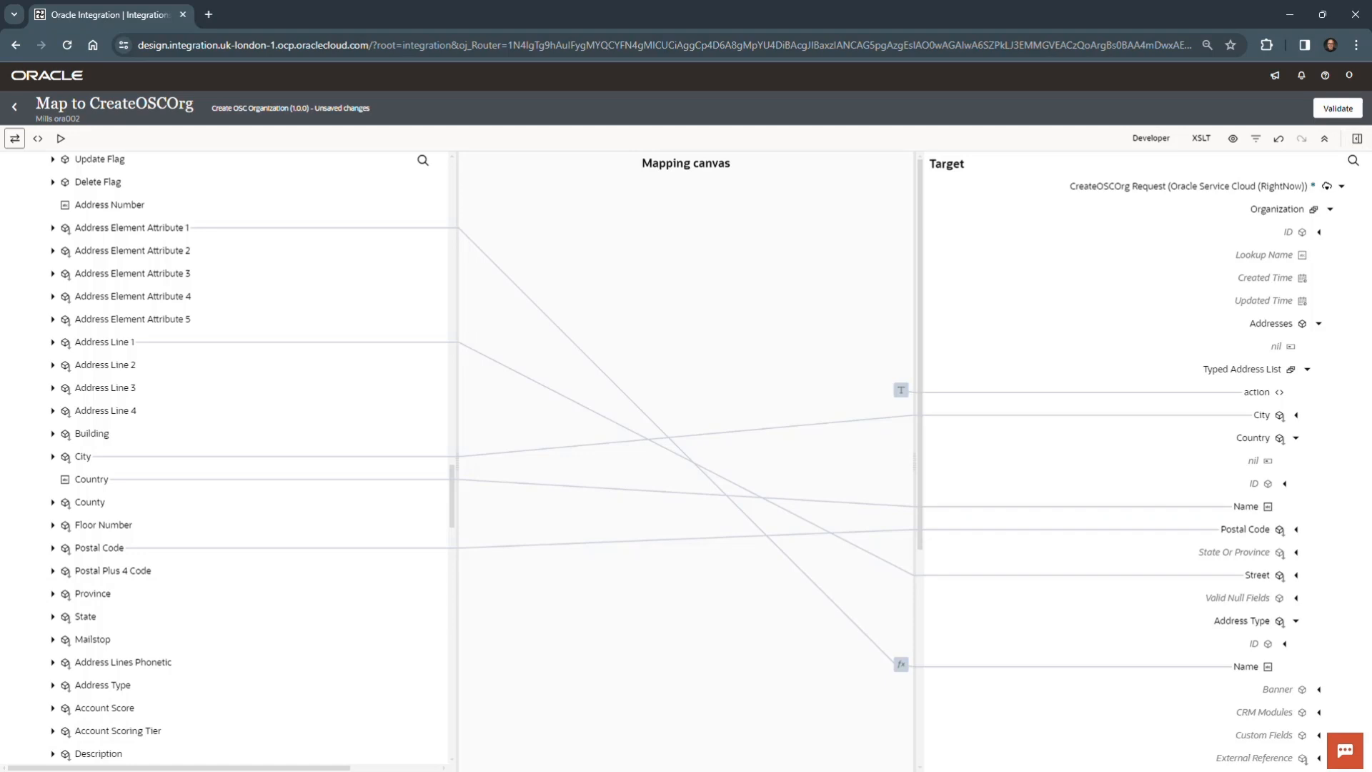
click(1254, 139)
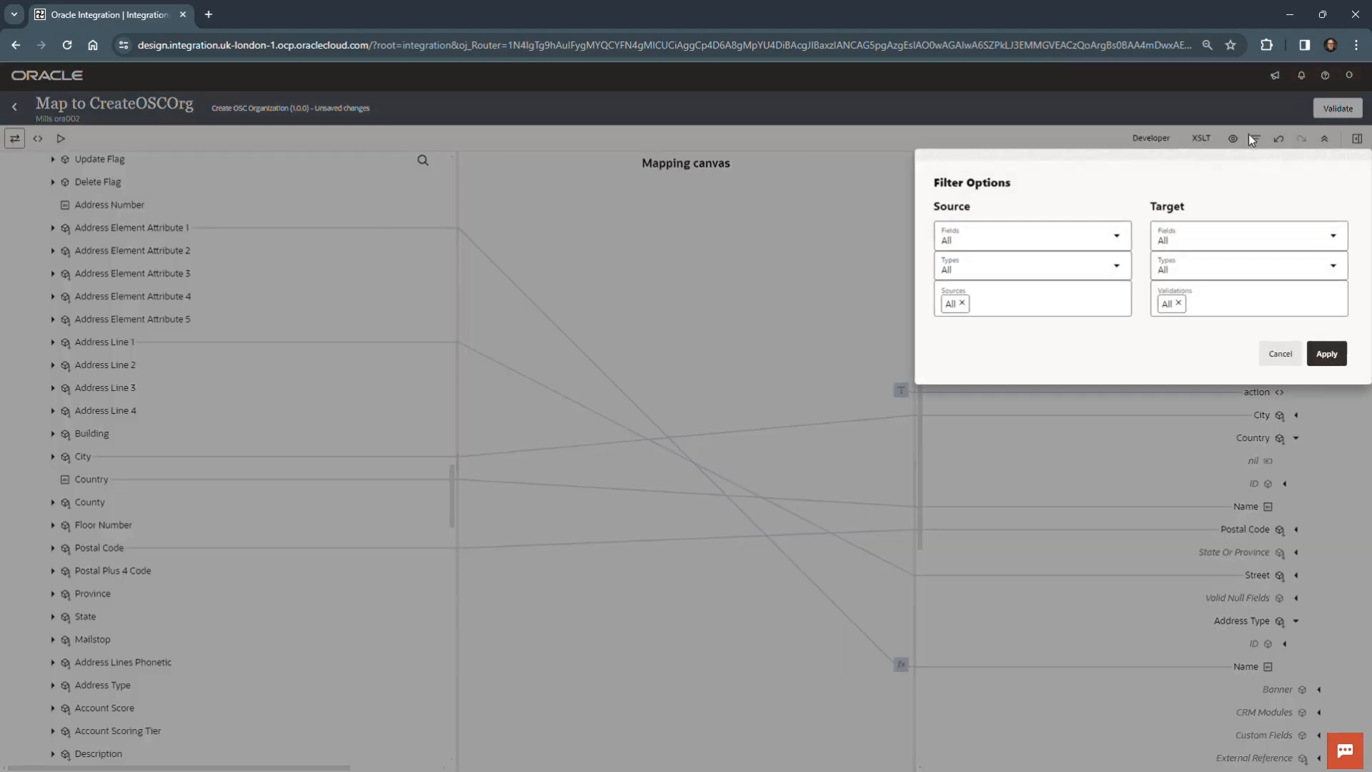
click(1104, 236)
click(1069, 306)
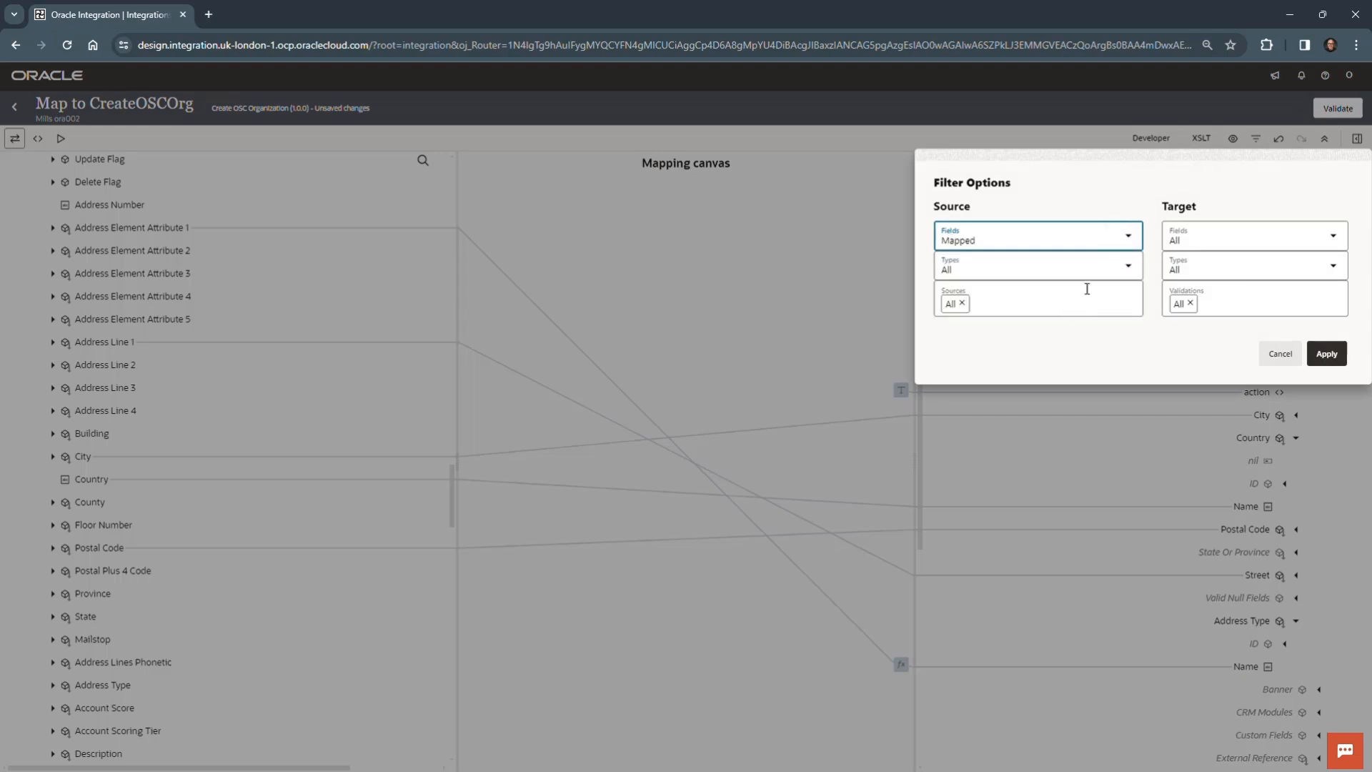
click(1332, 236)
click(1263, 301)
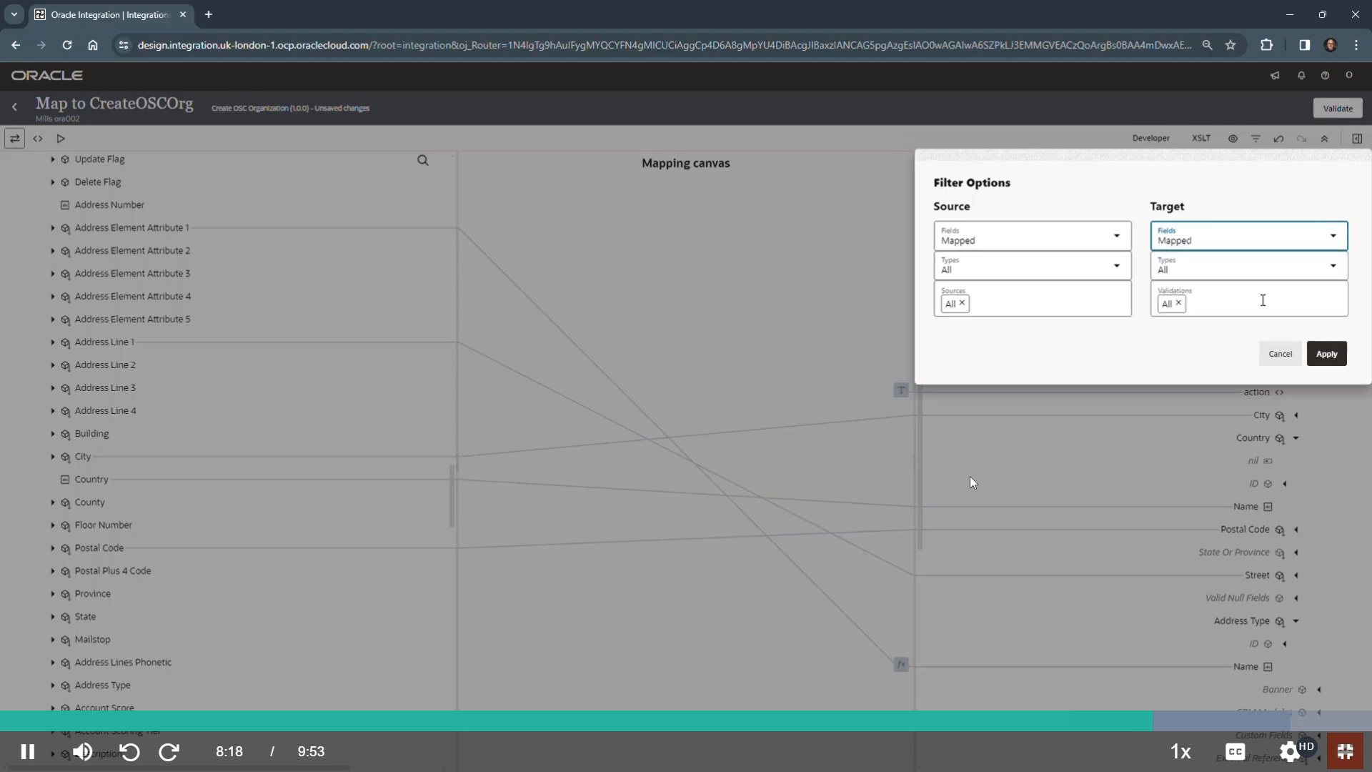
click(1325, 352)
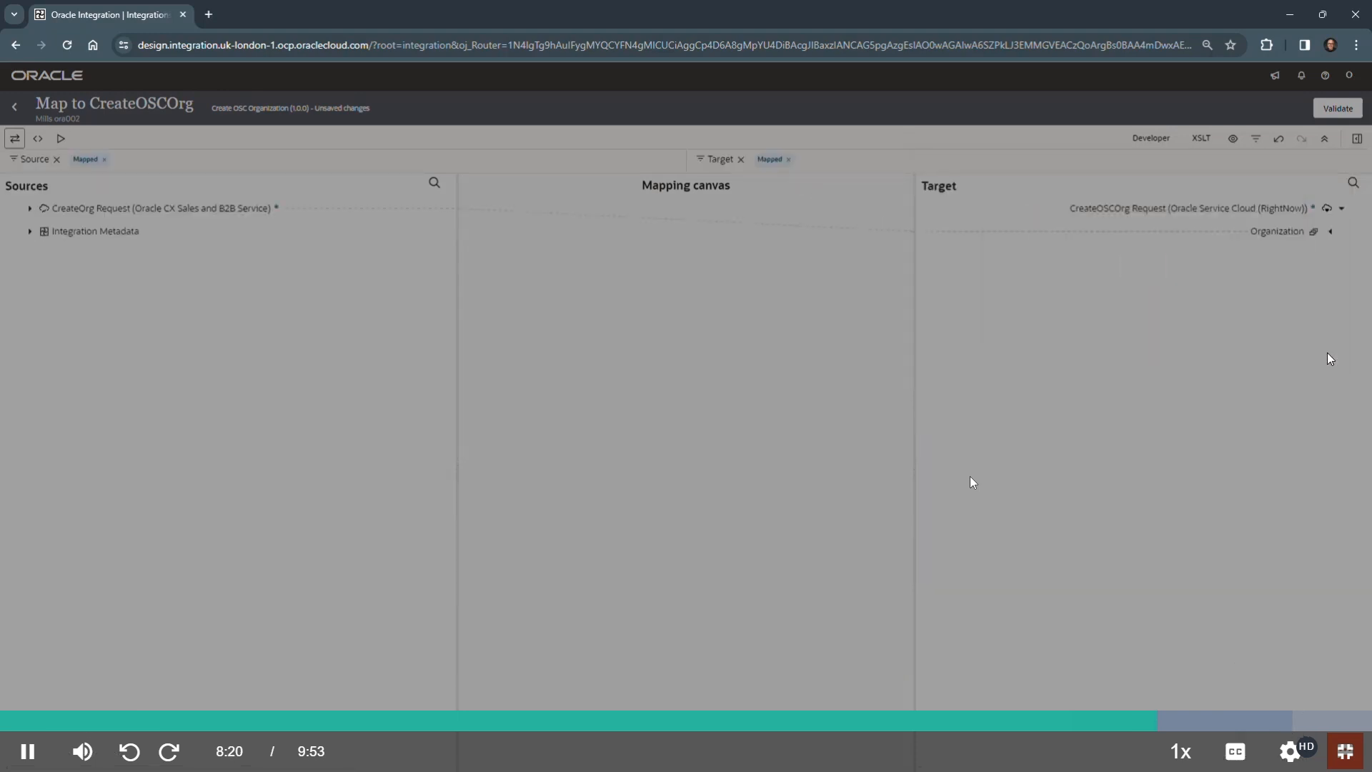
click(1329, 231)
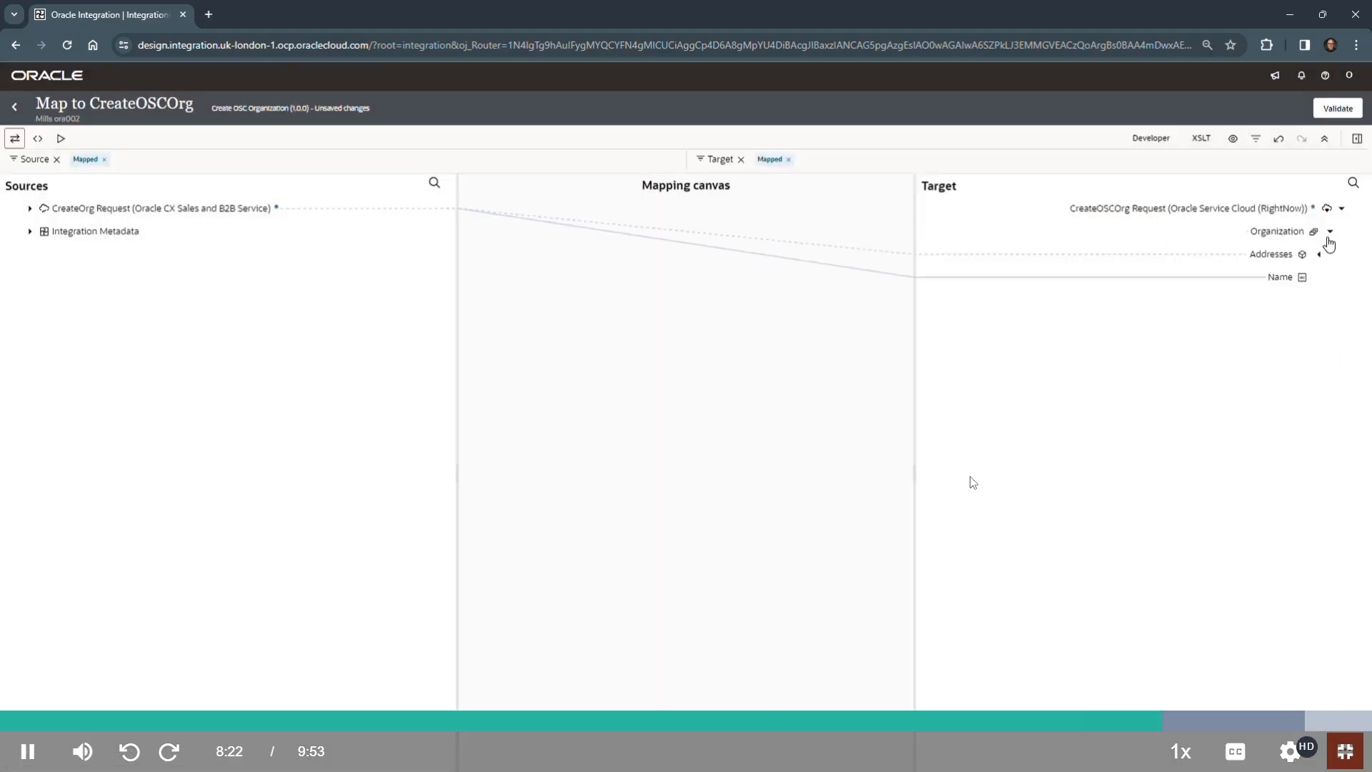
- Expand the target Addresses, Typed Address List, Country and Address Type and the source Account to review the mapped elements
click(1318, 255)
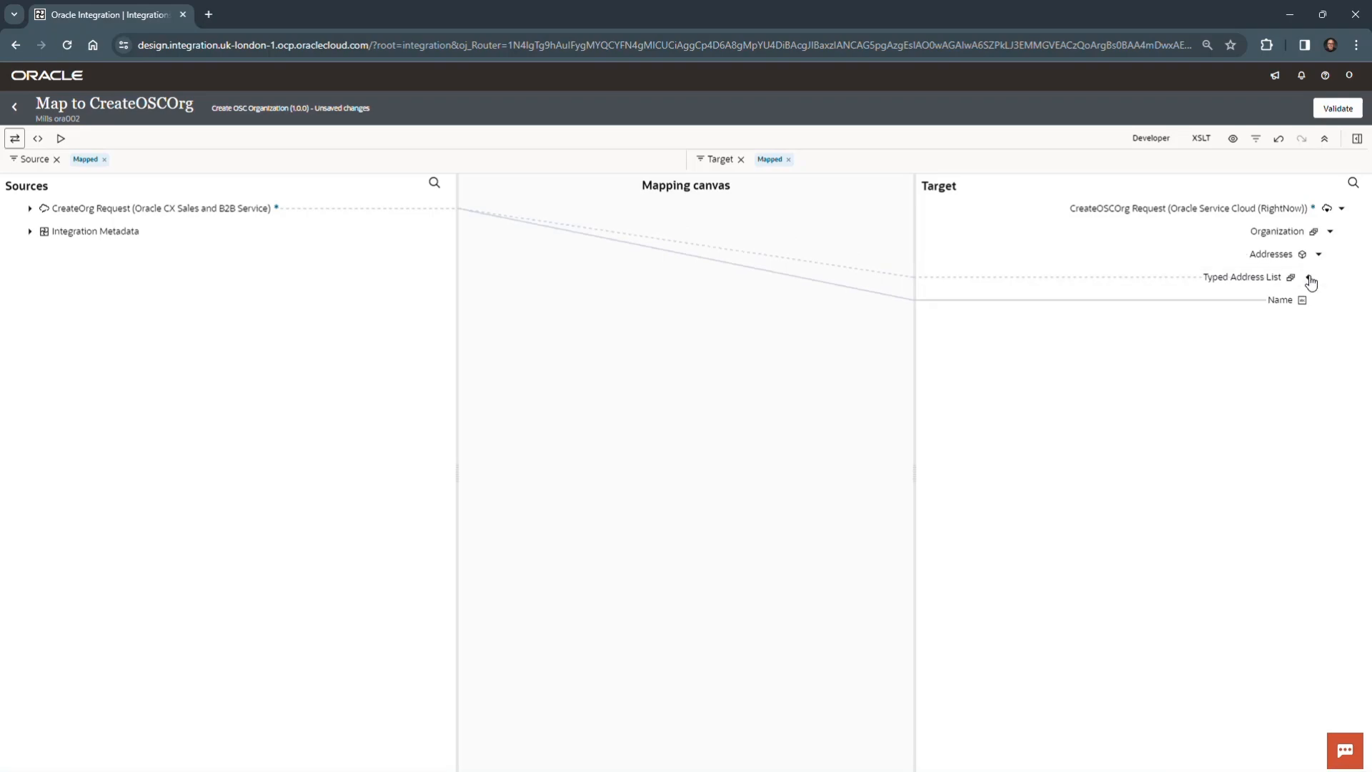
click(1308, 279)
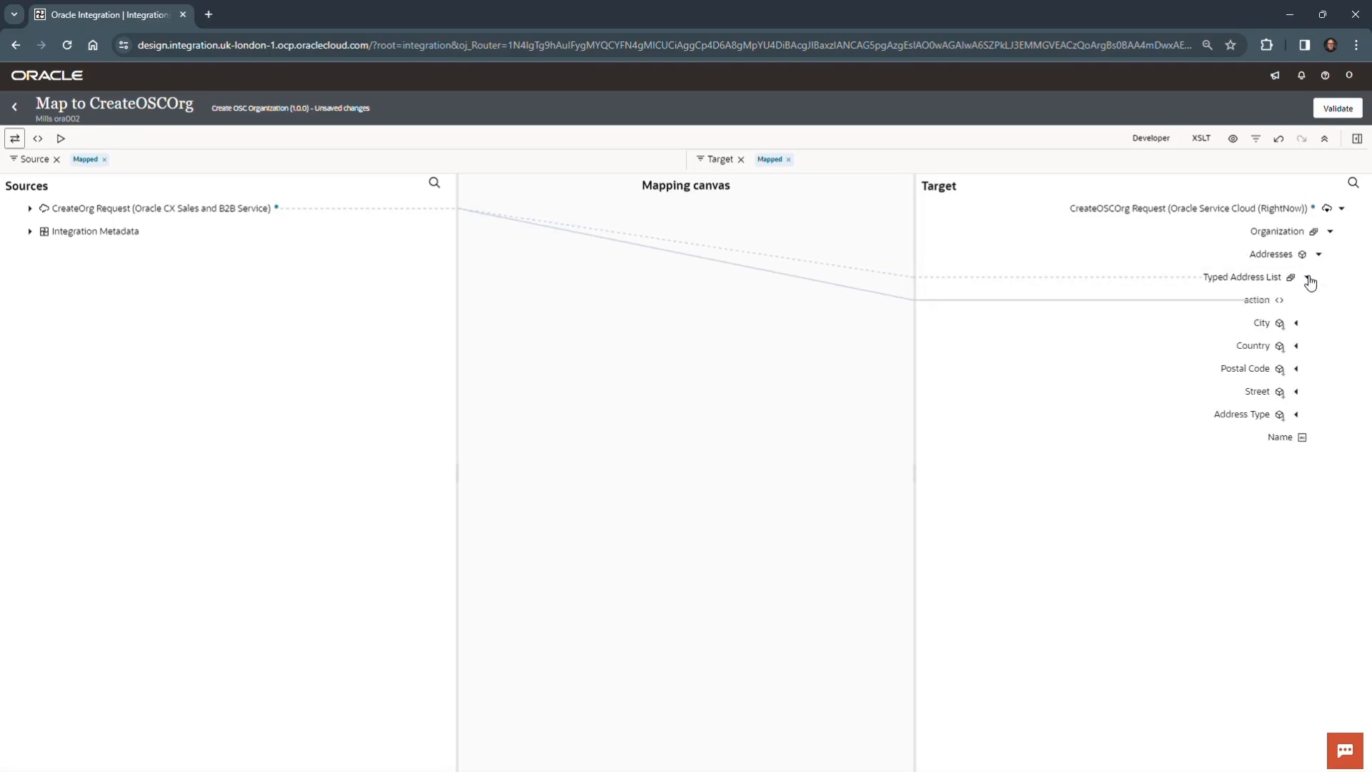
click(1295, 347)
click(1296, 437)
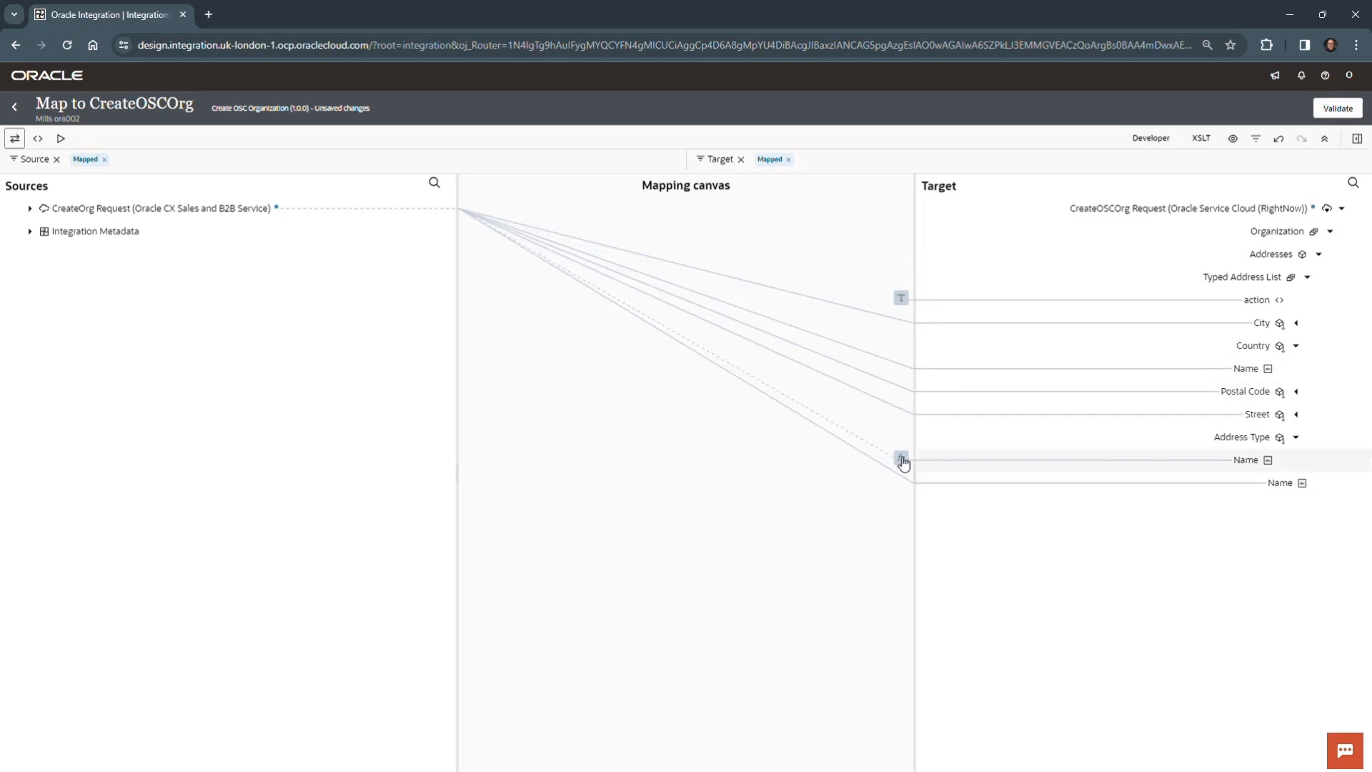
click(31, 208)
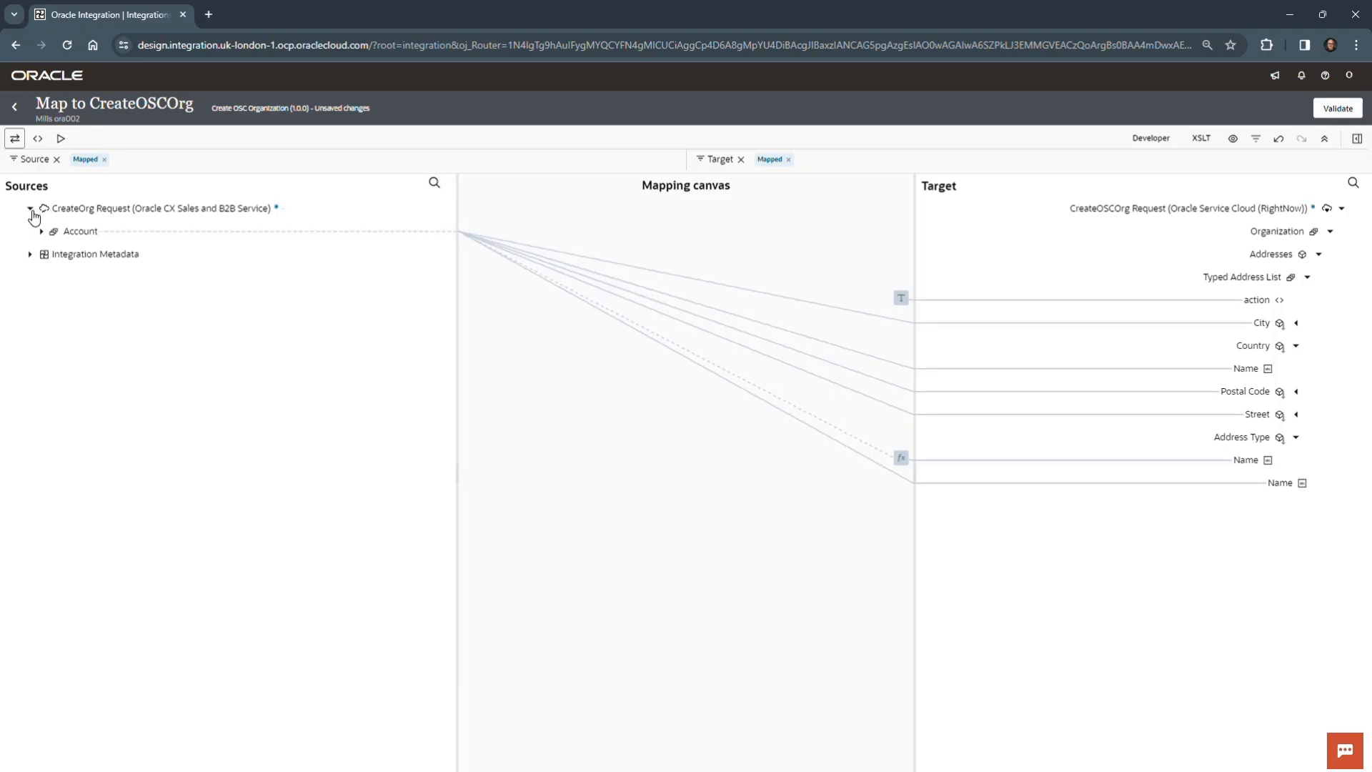
click(41, 231)
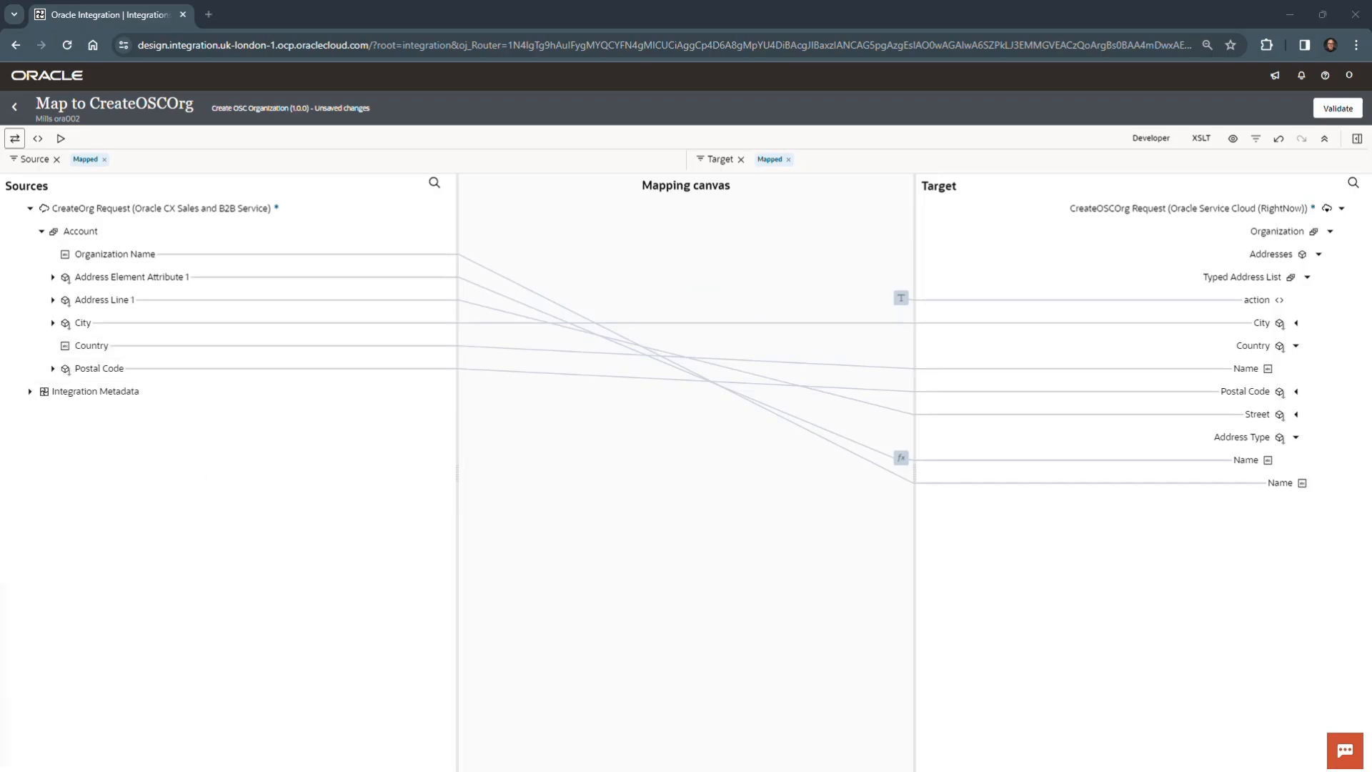
- Switch to the OIC_Lab_08.docx document in Word, compare the mapping with the step 44 image, and read on through step 47
drag(72, 769, 817, 251)
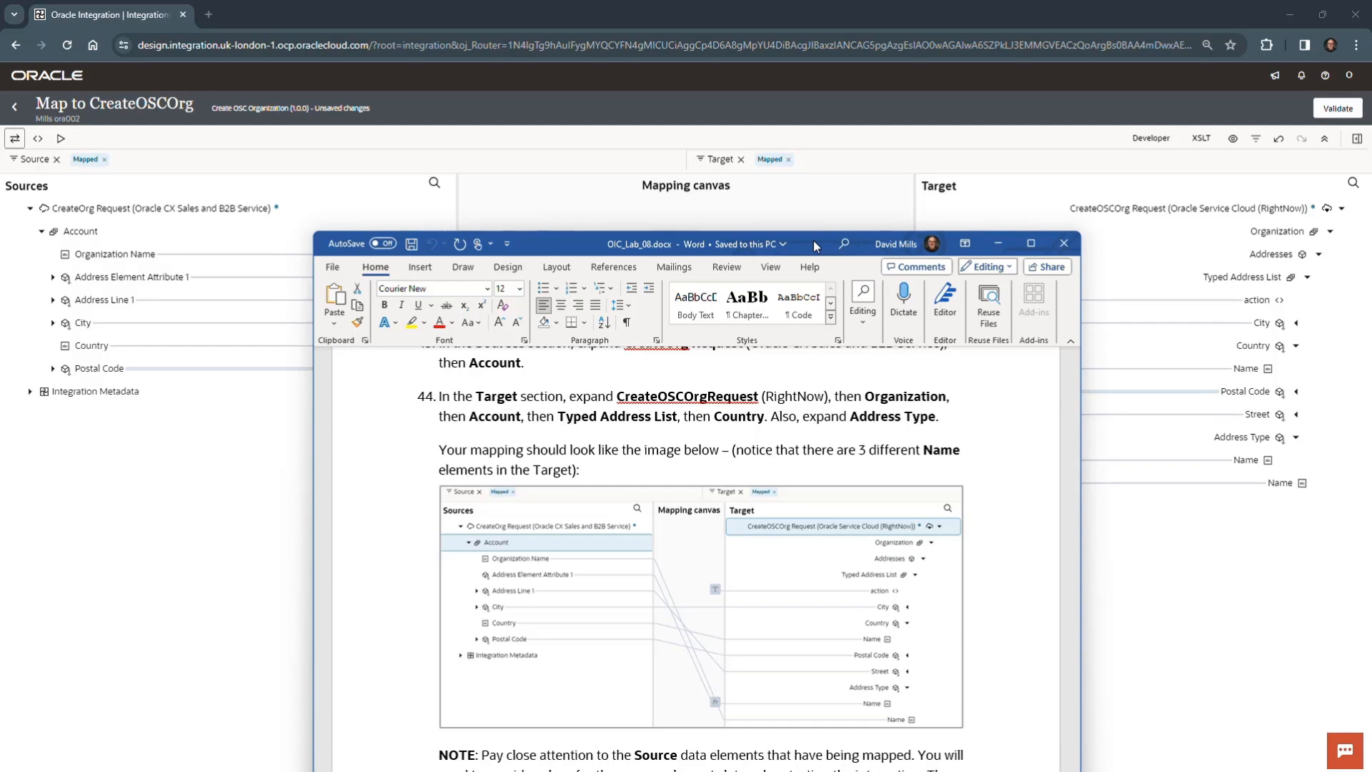
drag(813, 240, 818, 105)
scroll(760, 484, down, 3)
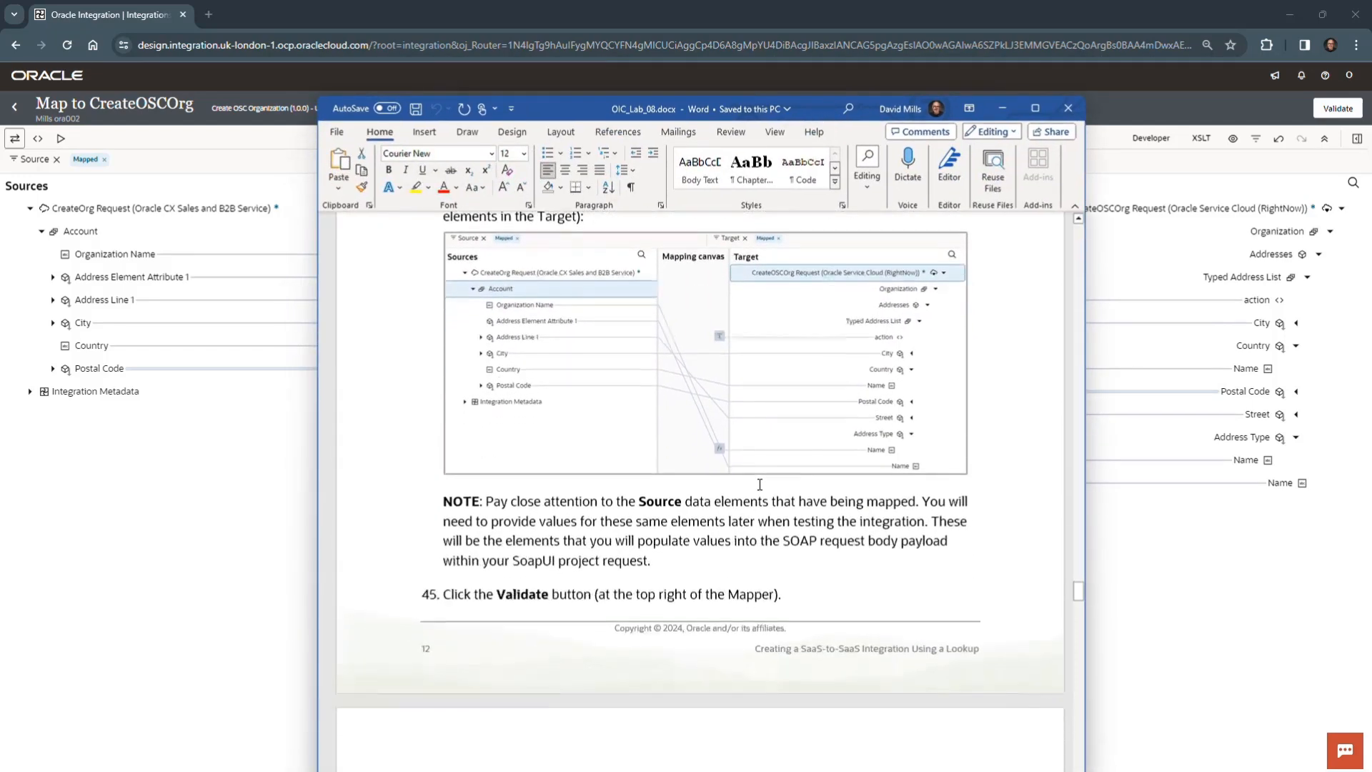
scroll(759, 484, down, 3)
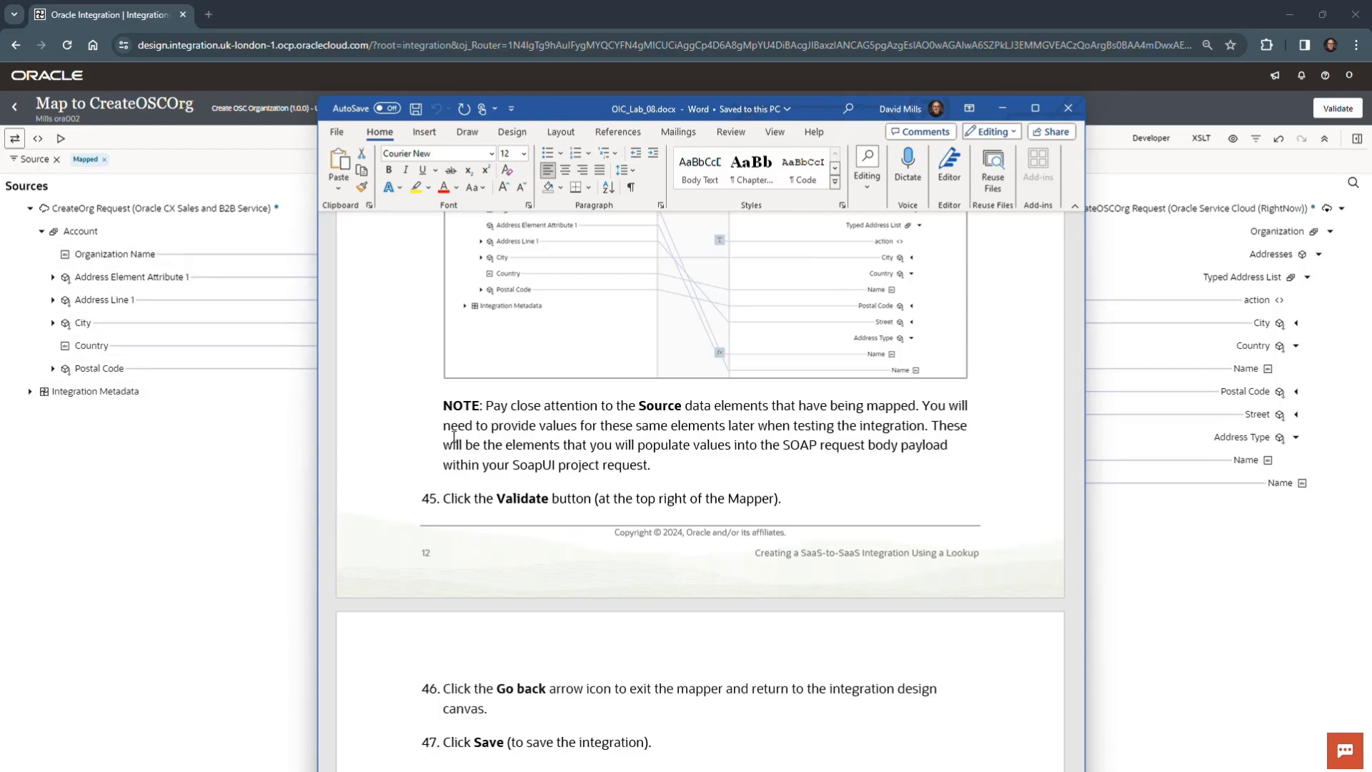
drag(816, 101, 0, 472)
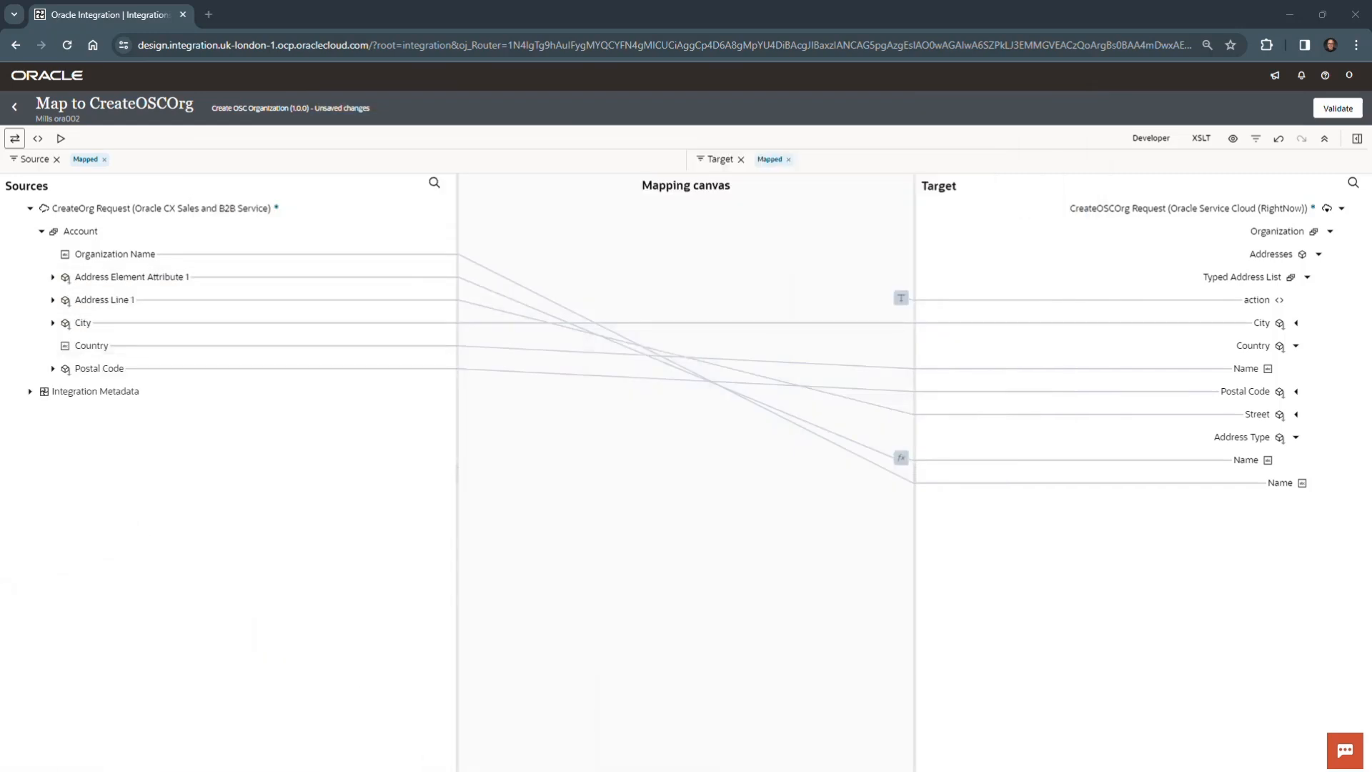
- Validate the CreateOSCOrg mapping, return to the integration canvas and save the integration
click(1347, 113)
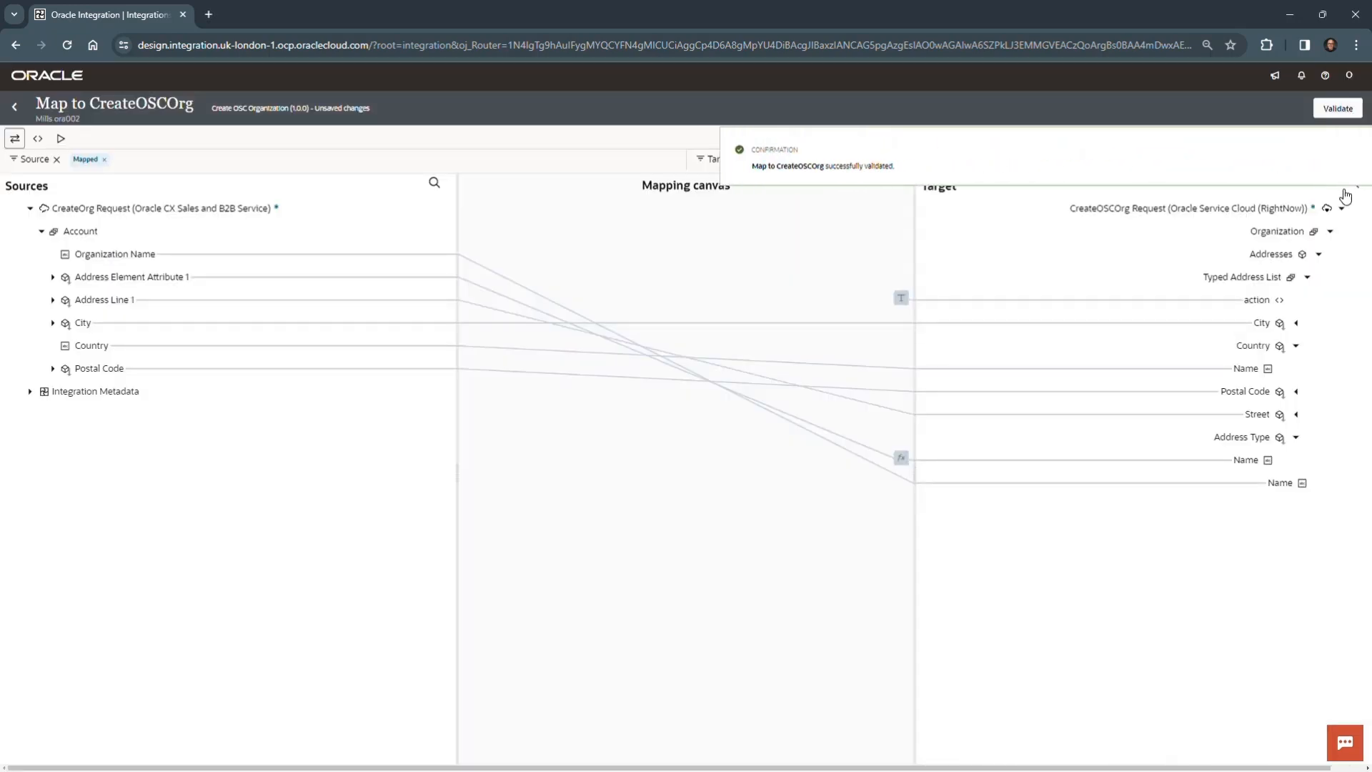
click(1349, 155)
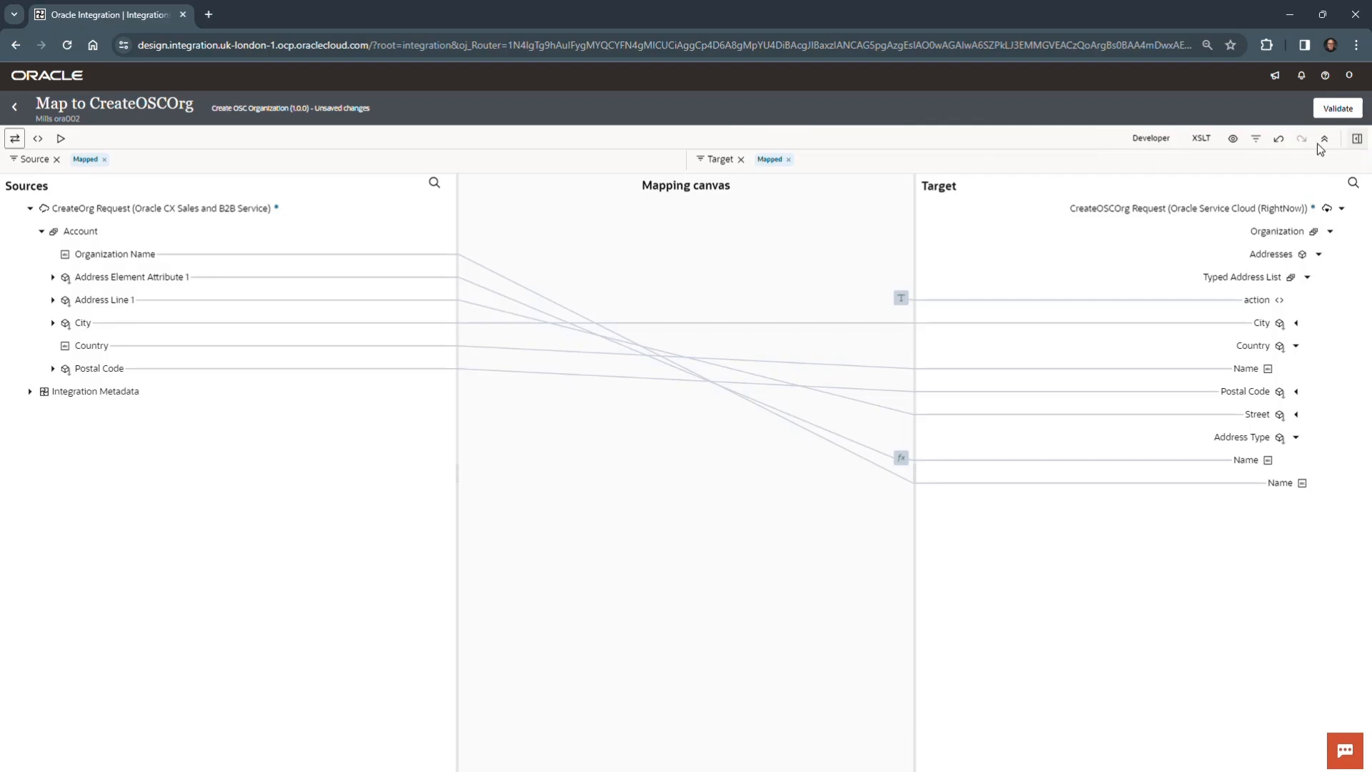
click(13, 109)
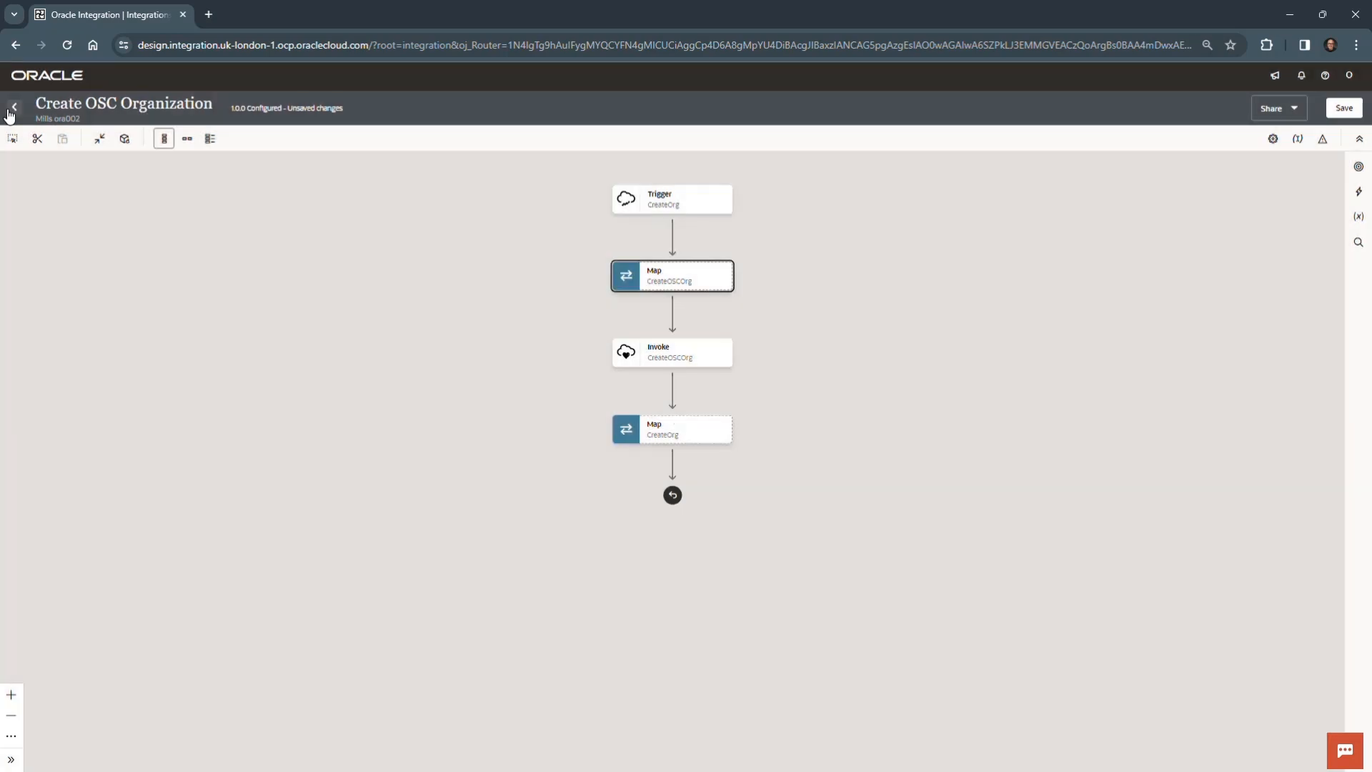
click(1343, 108)
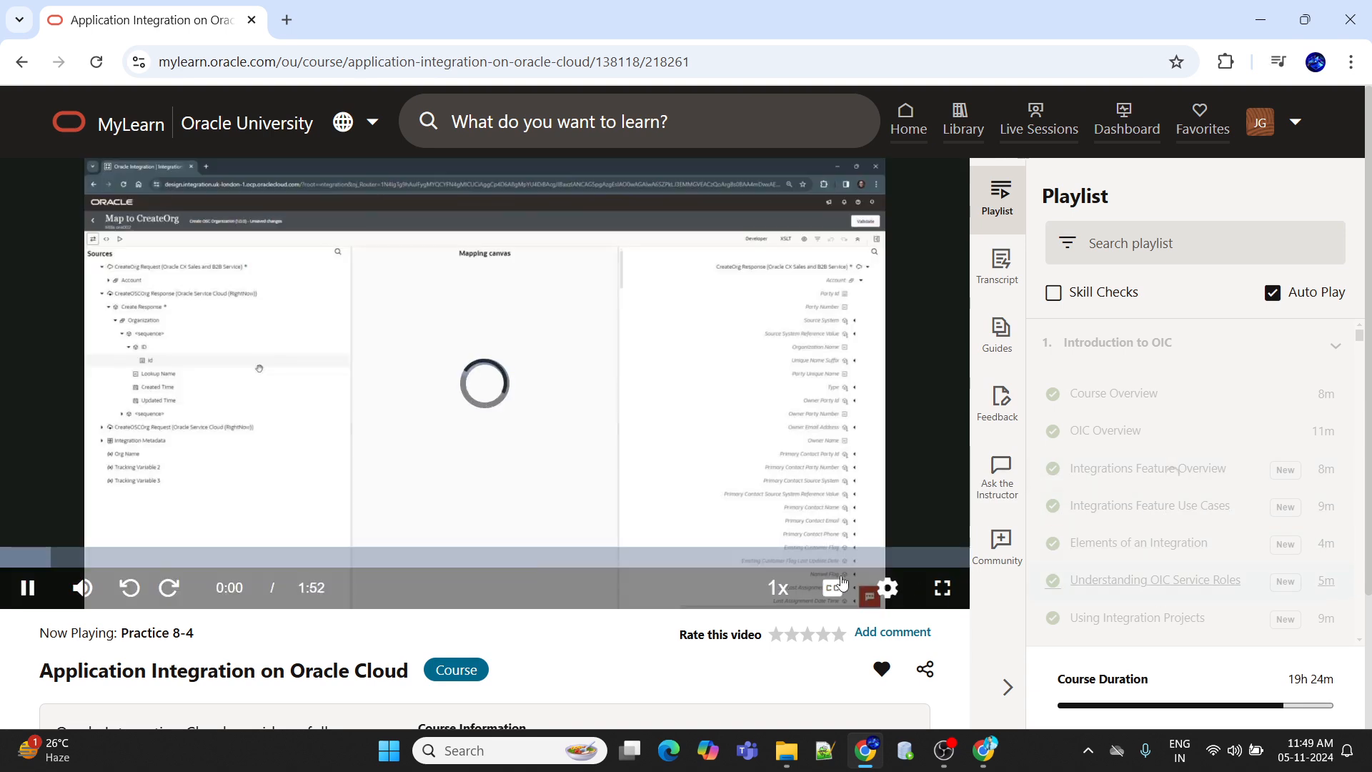
- Show the Practice 8-4 video in full screen at 1080p quality
click(943, 599)
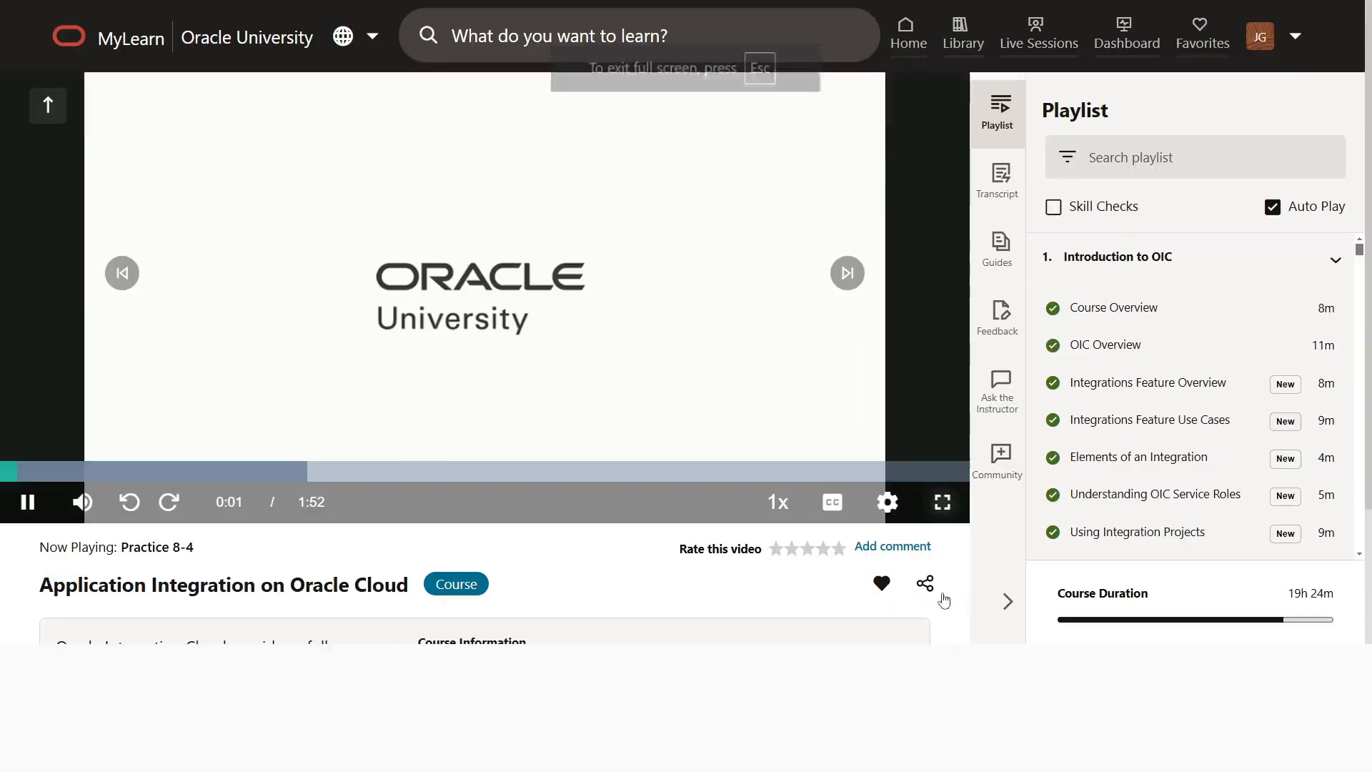
mouse_move(1297, 729)
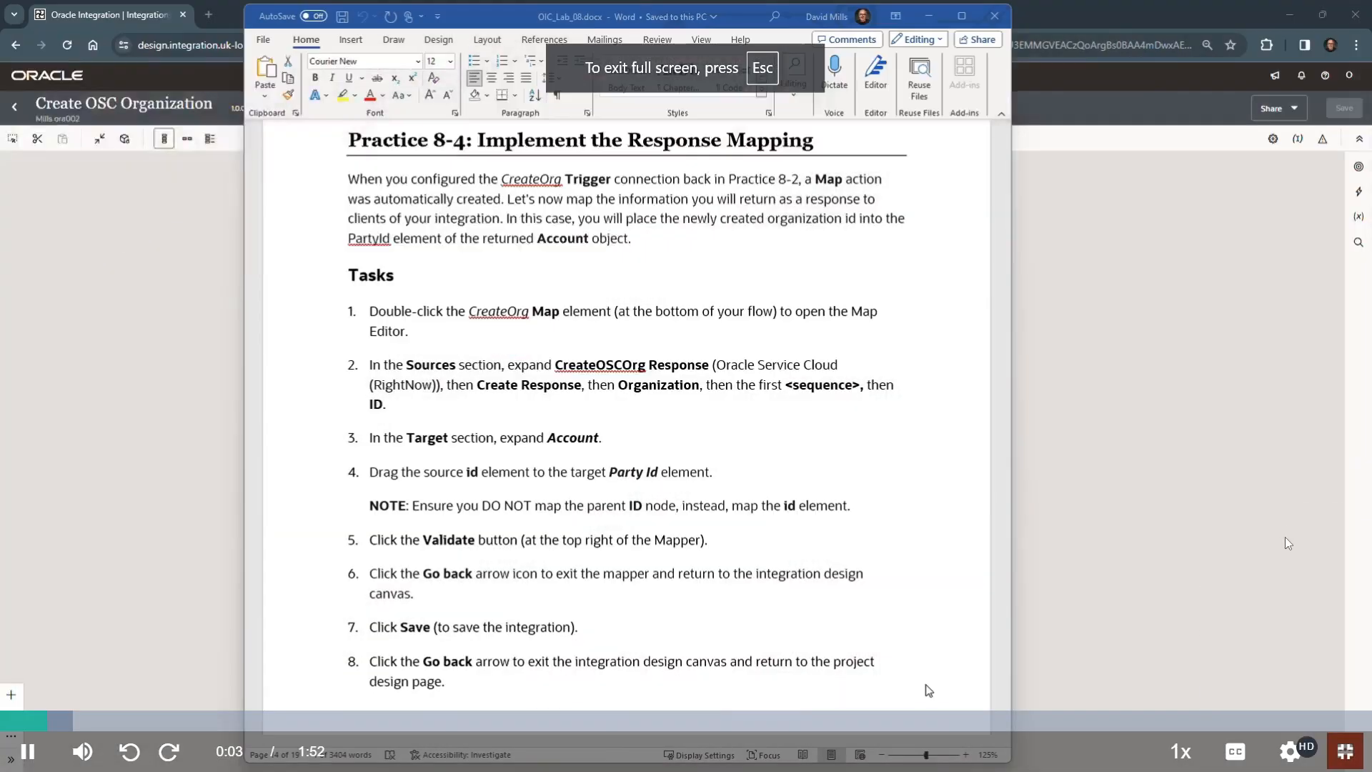
click(1284, 529)
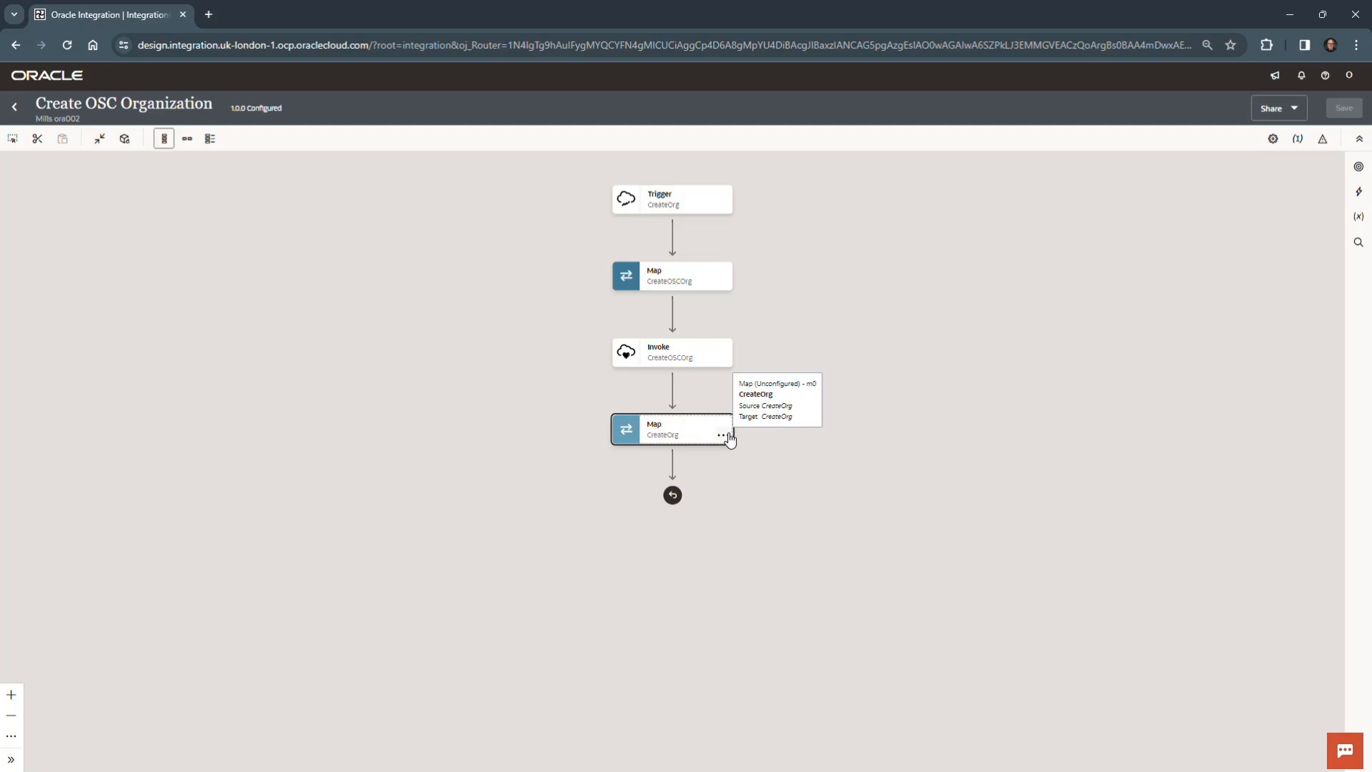
- Edit the CreateOrg response map and map id, under ID in the CreateOSCOrg Response's first sequence, to the target Account's Party Id
click(723, 437)
click(749, 466)
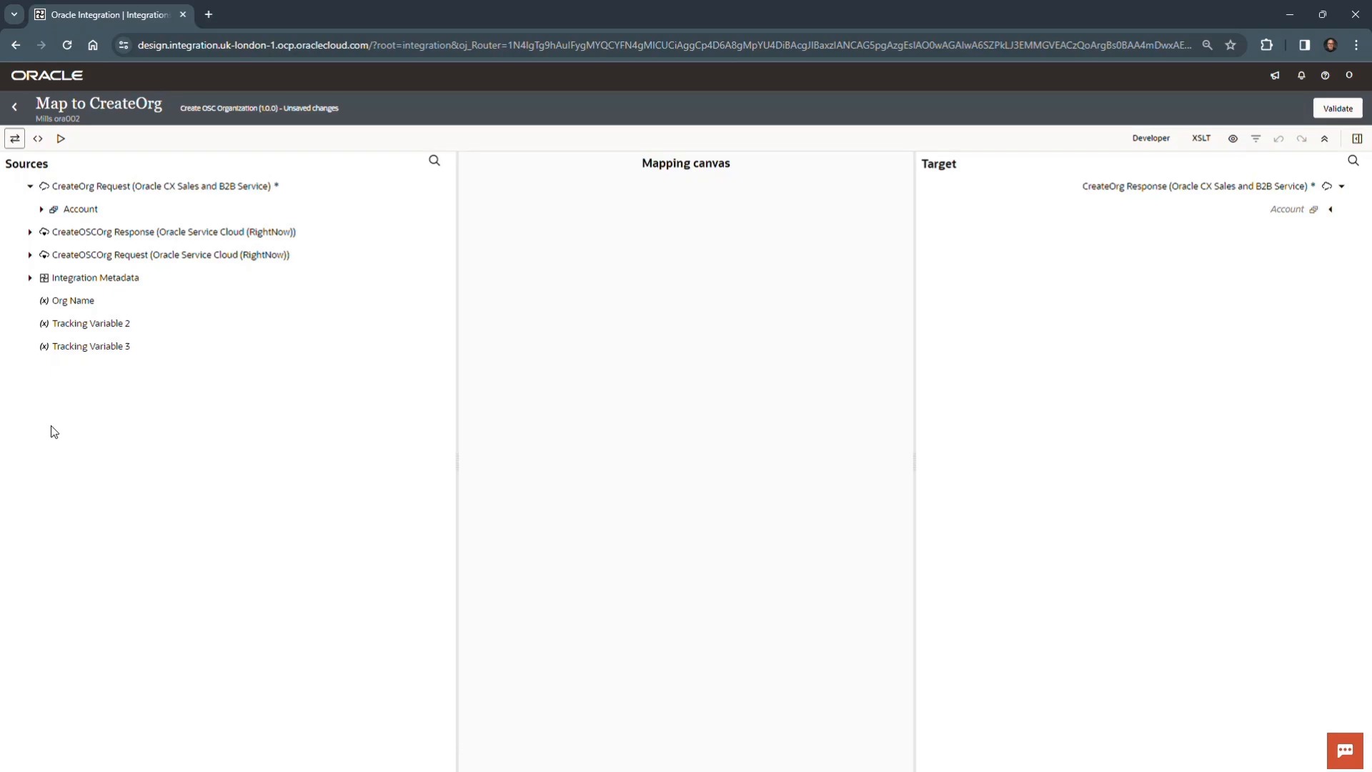
click(30, 233)
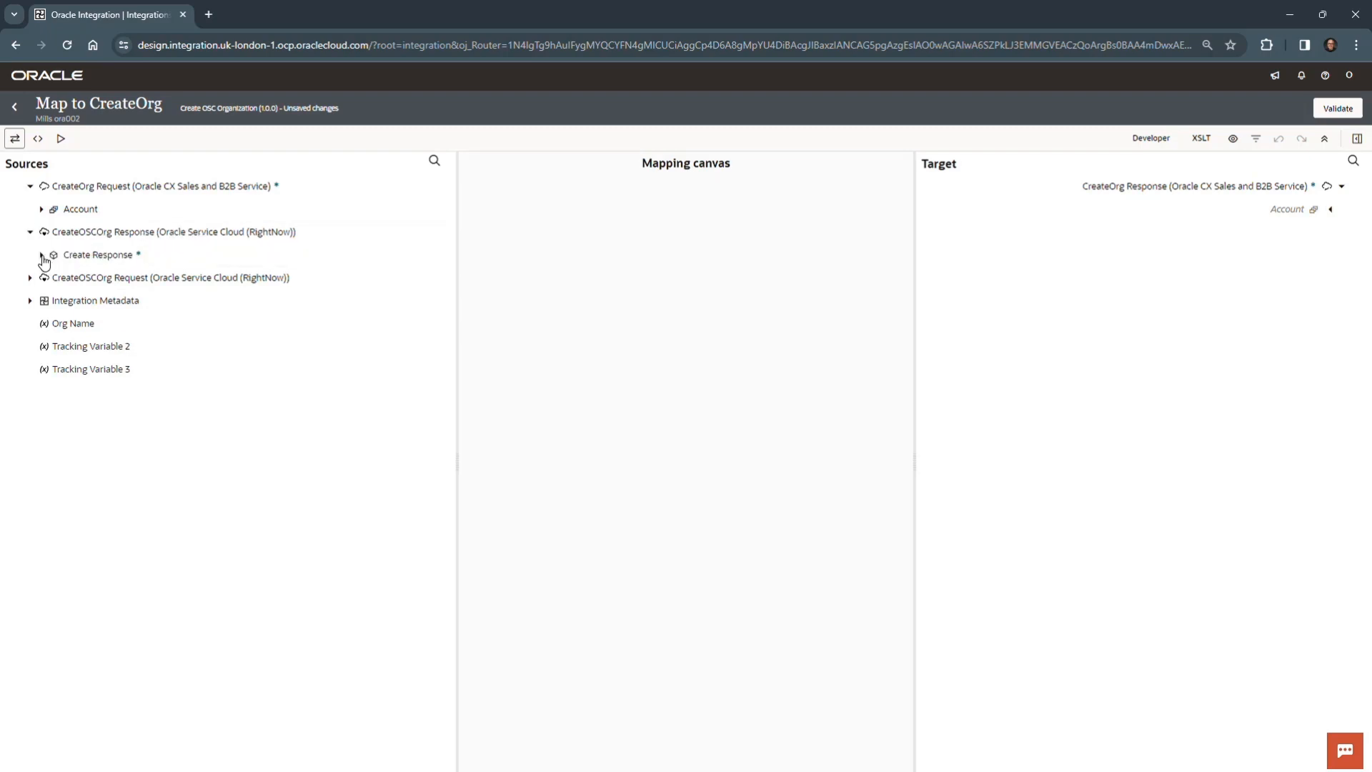
click(41, 255)
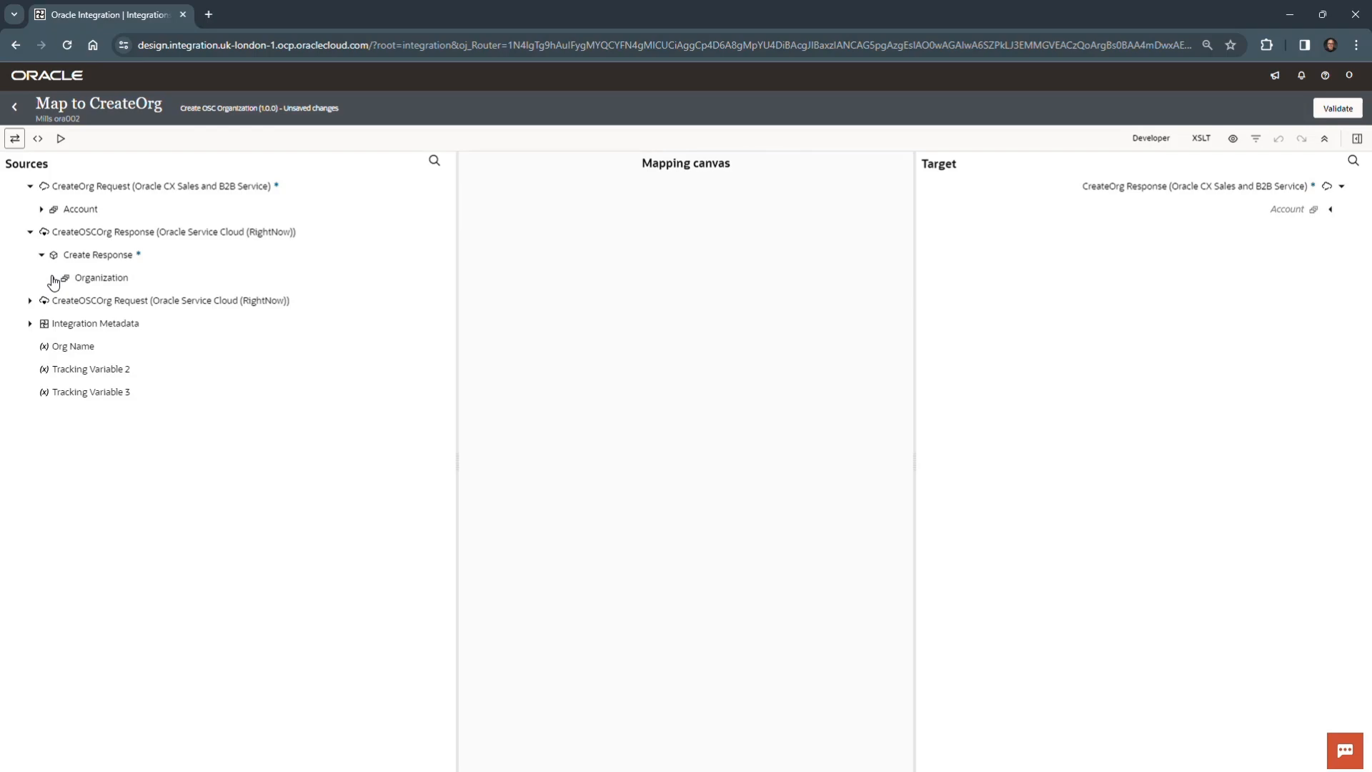
click(53, 278)
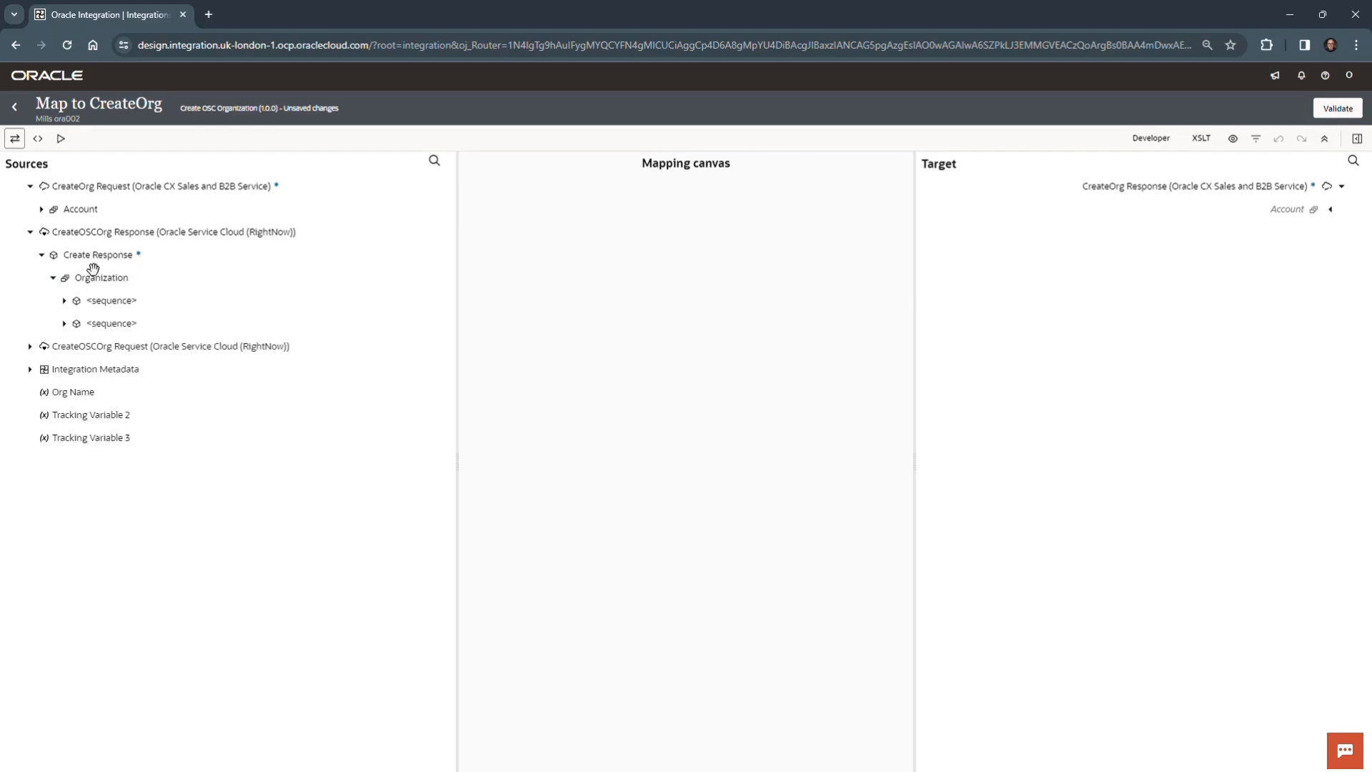
click(65, 302)
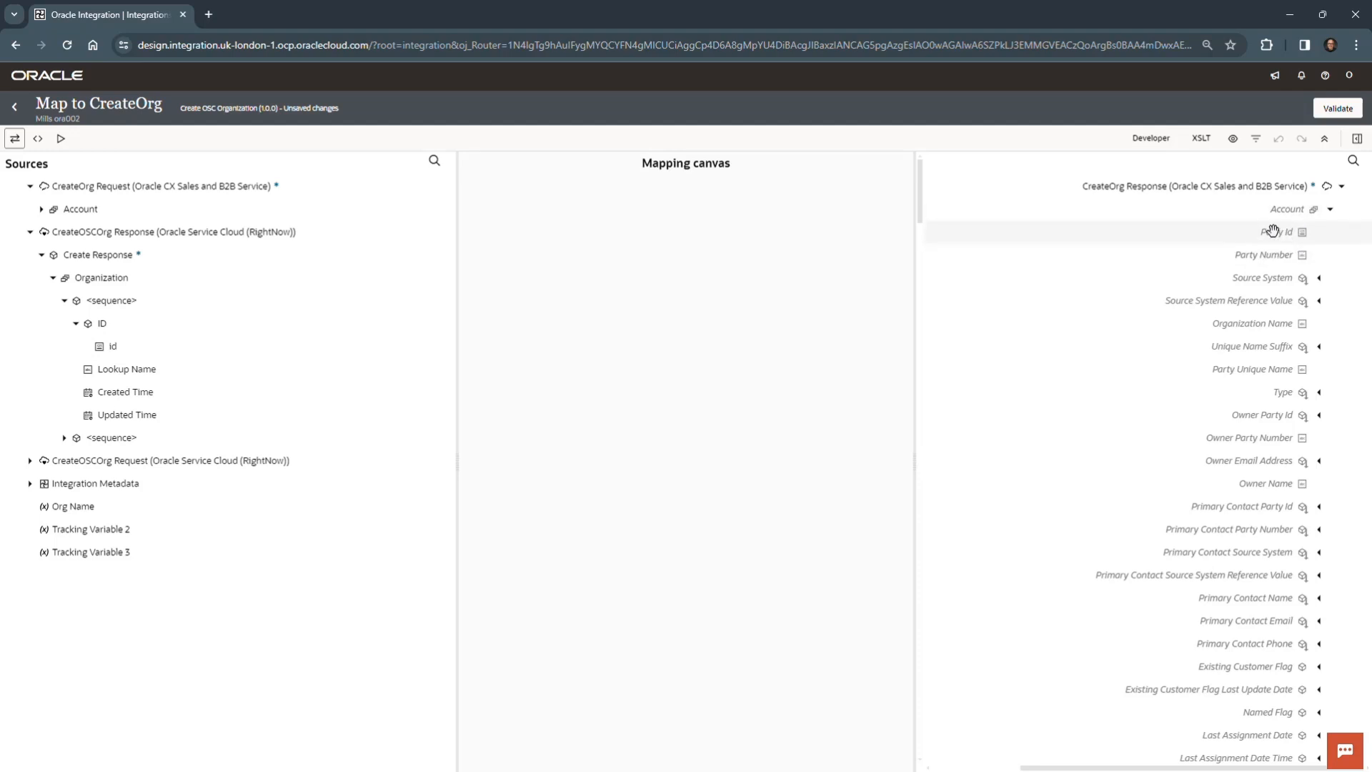
drag(141, 349, 1238, 233)
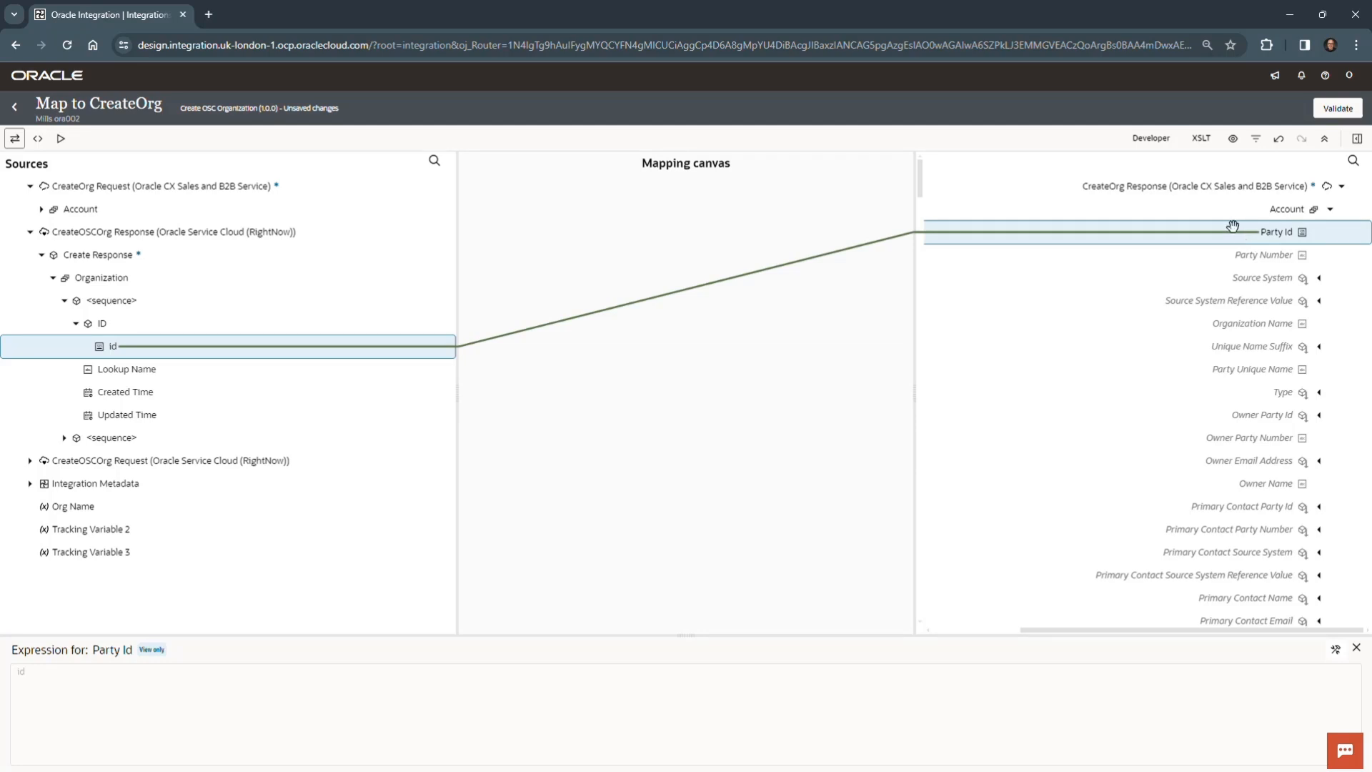
- Validate the CreateOrg response mapping, save the integration from its canvas, and exit to the project design page
click(1344, 108)
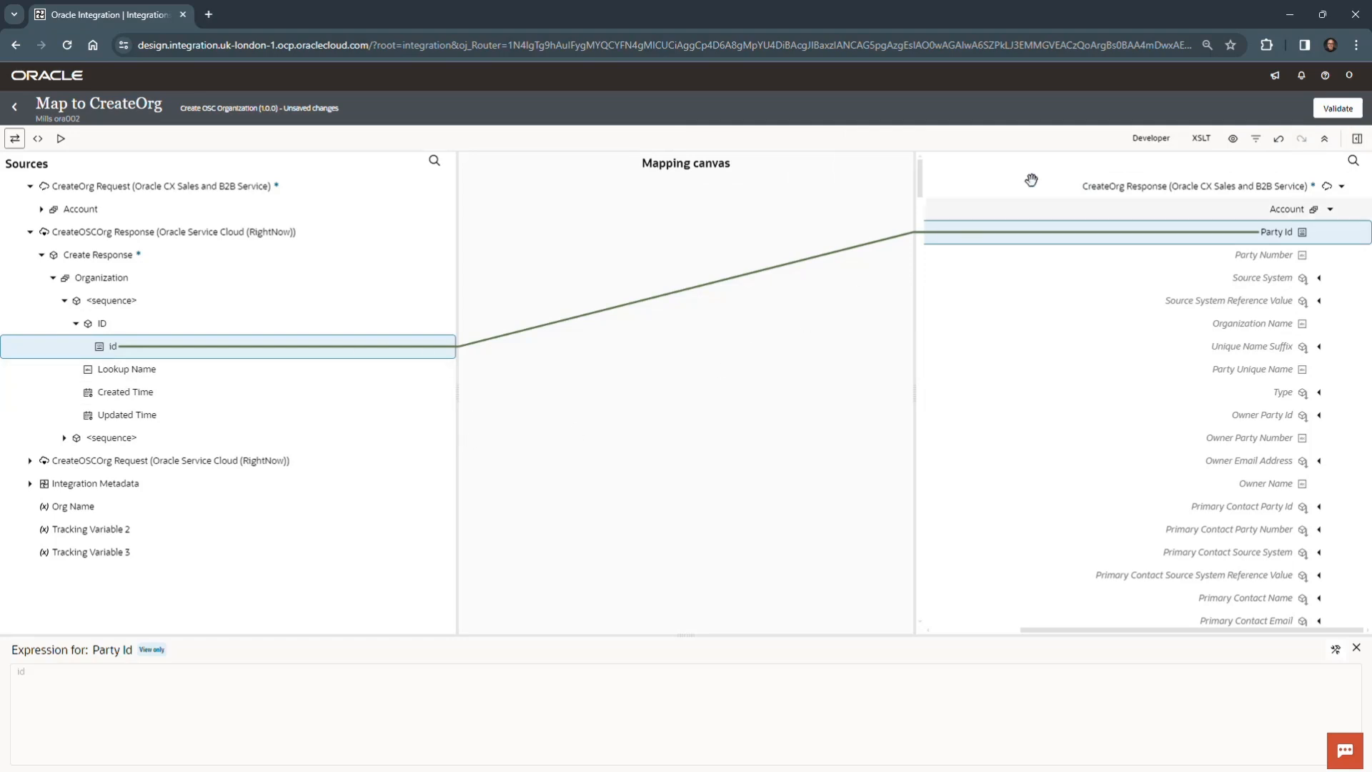
click(1338, 109)
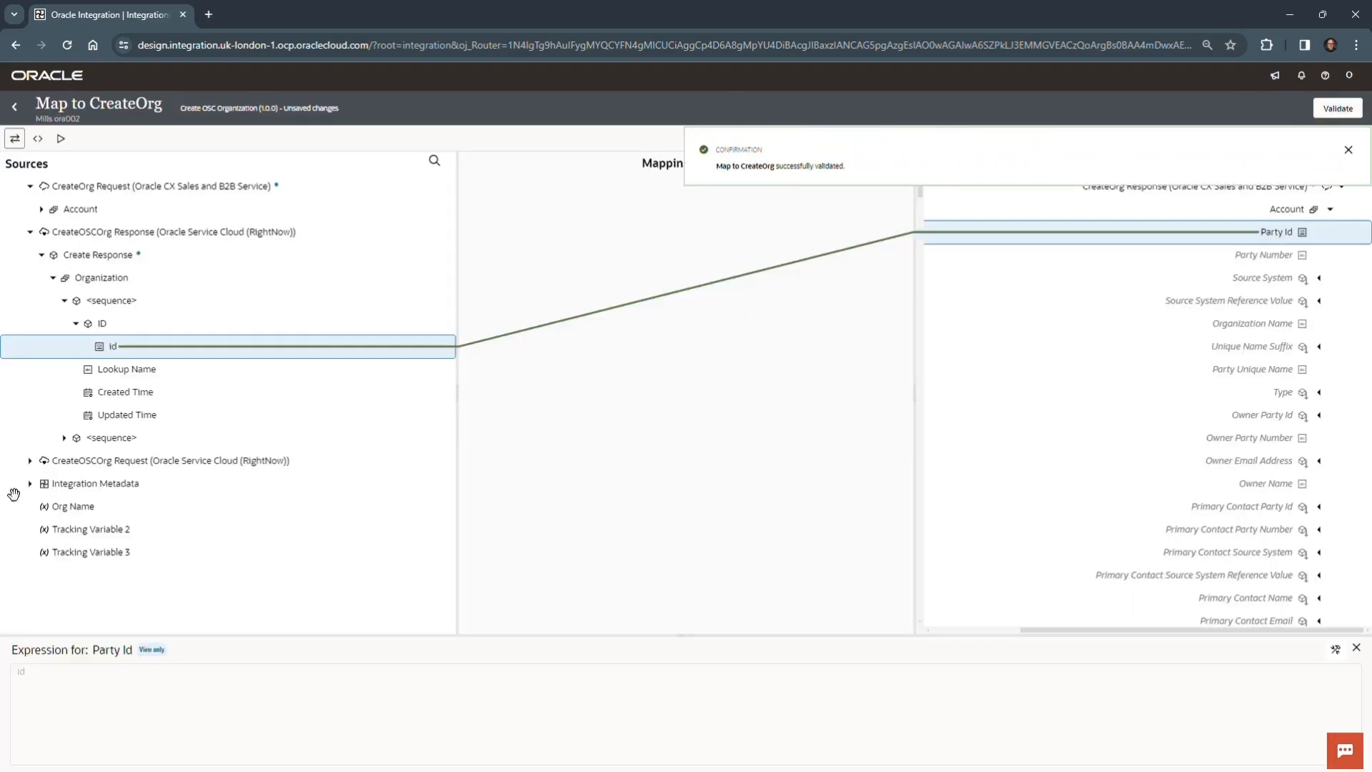
click(12, 109)
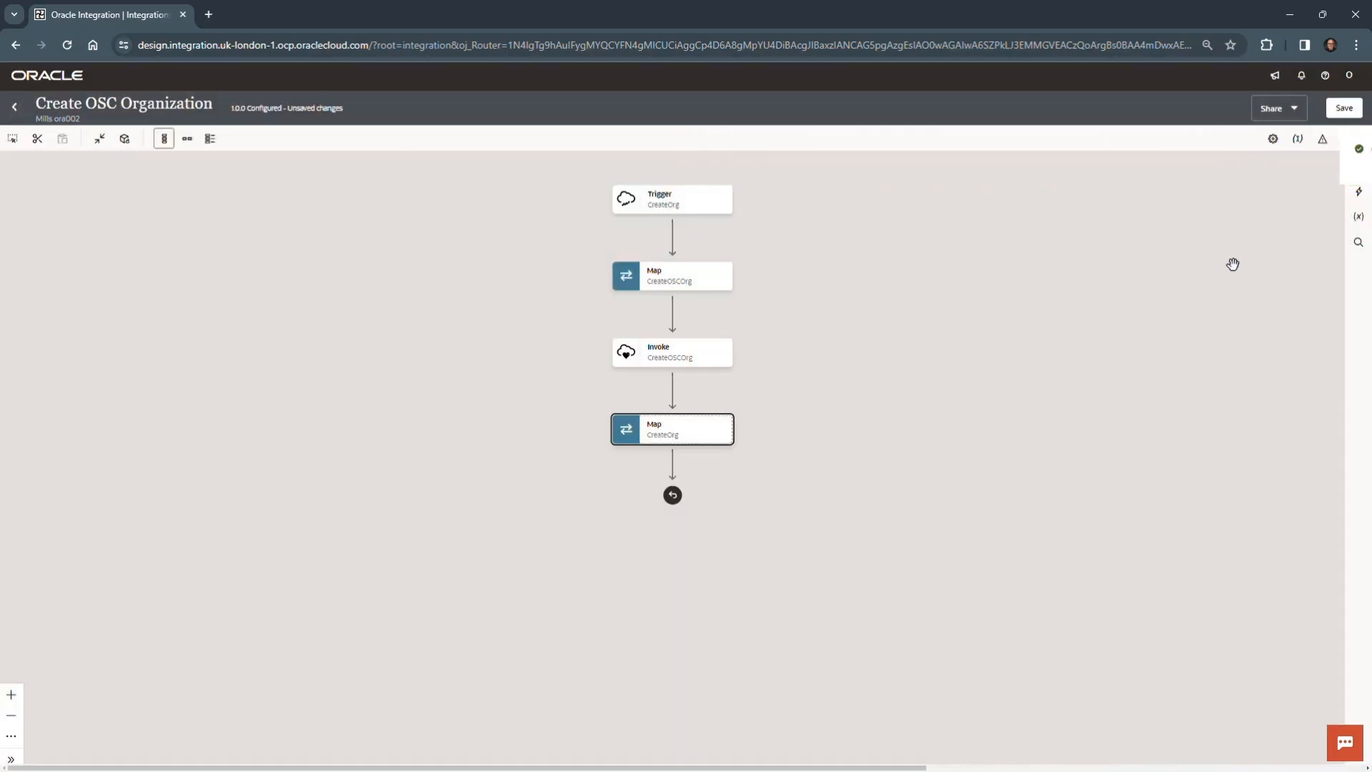
click(1345, 108)
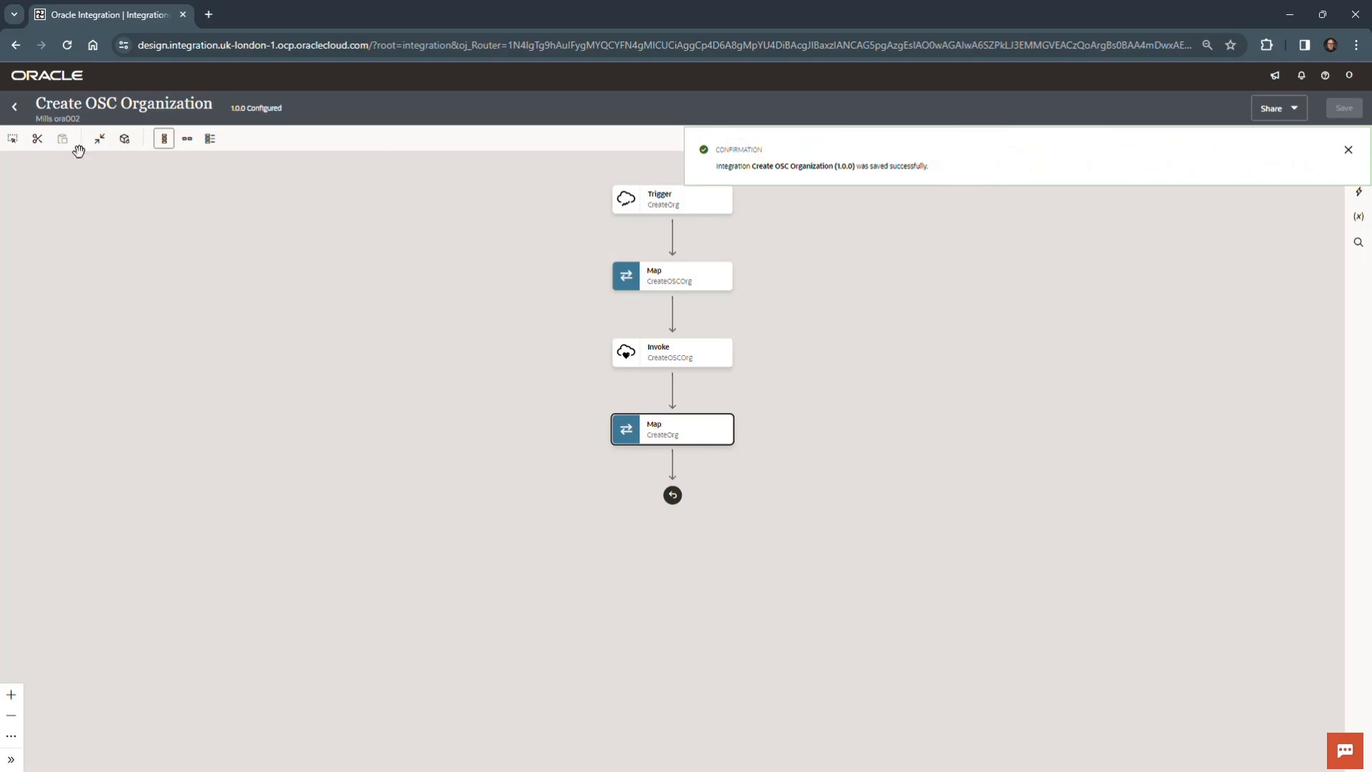
click(15, 110)
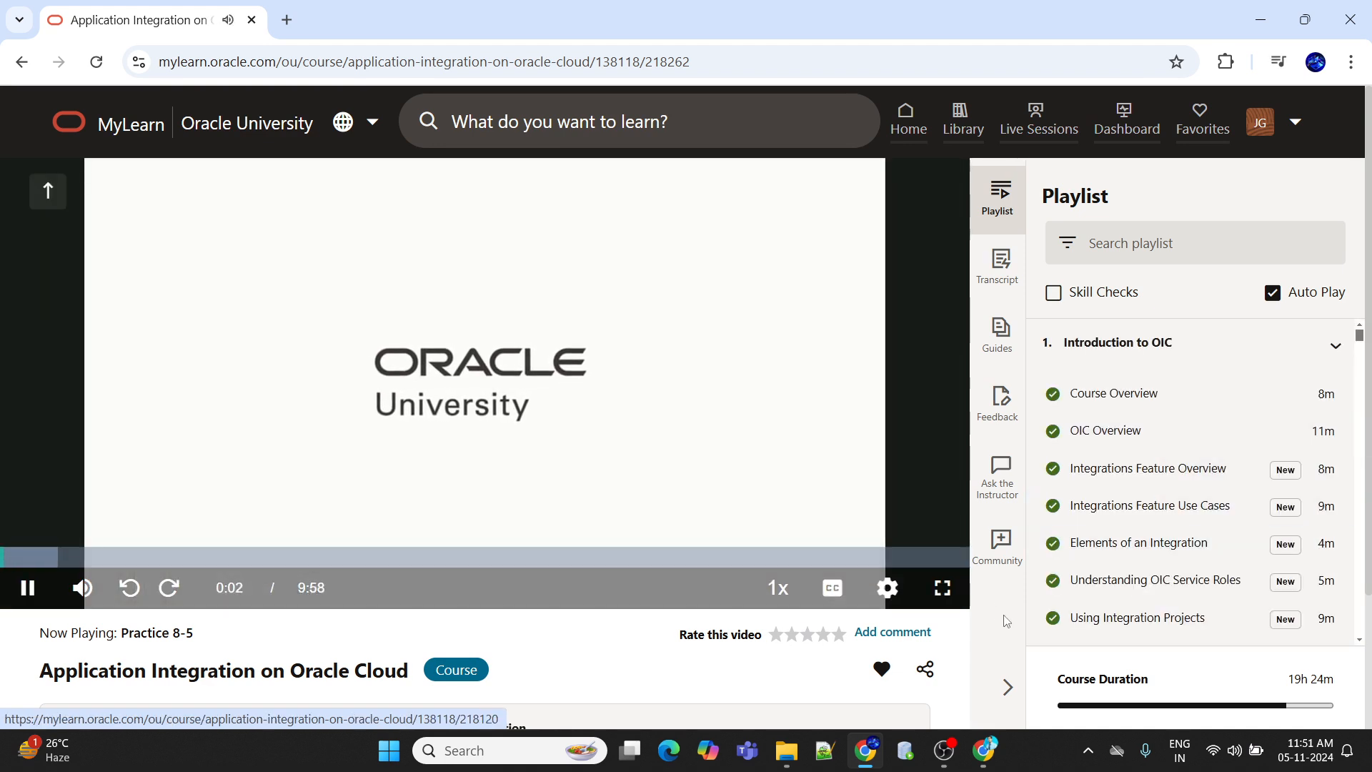
- Show the Practice 8-5 video in full screen at 1080p quality
click(943, 588)
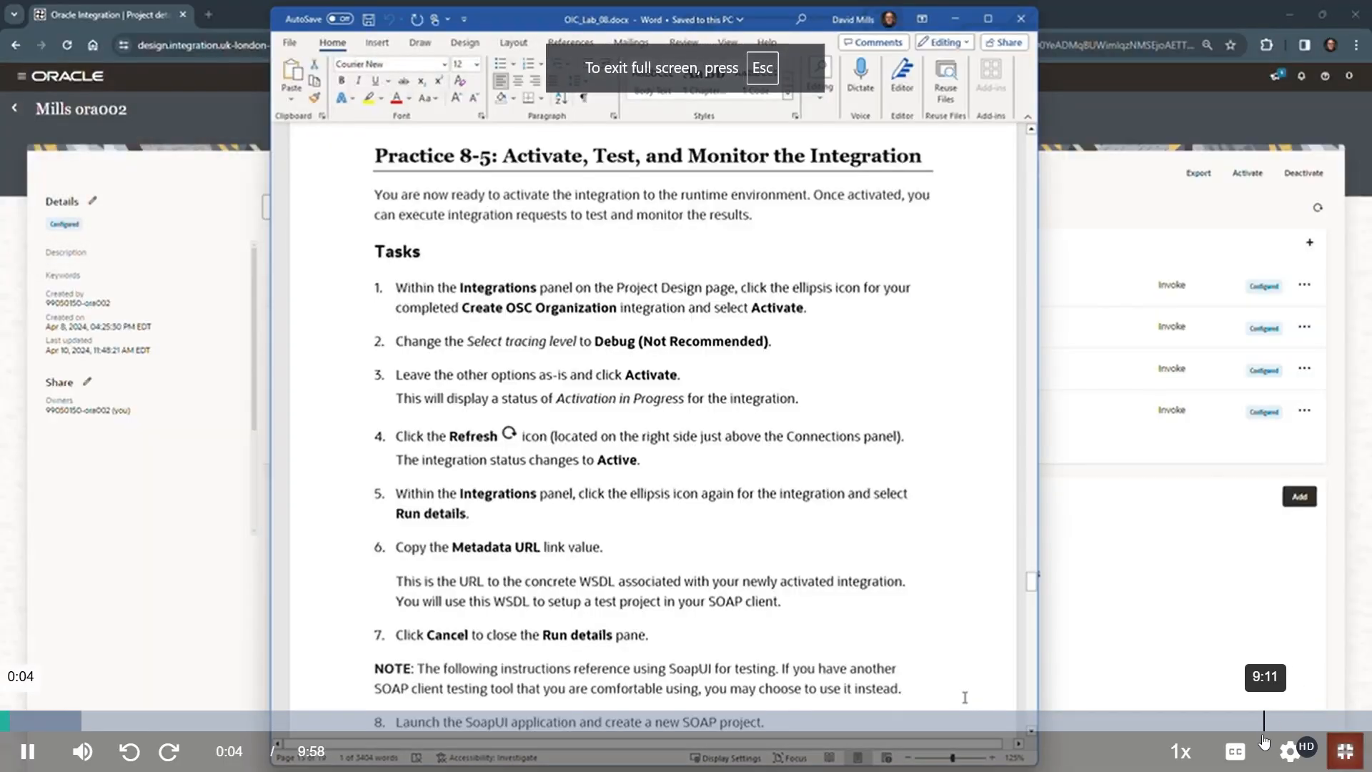
click(1290, 751)
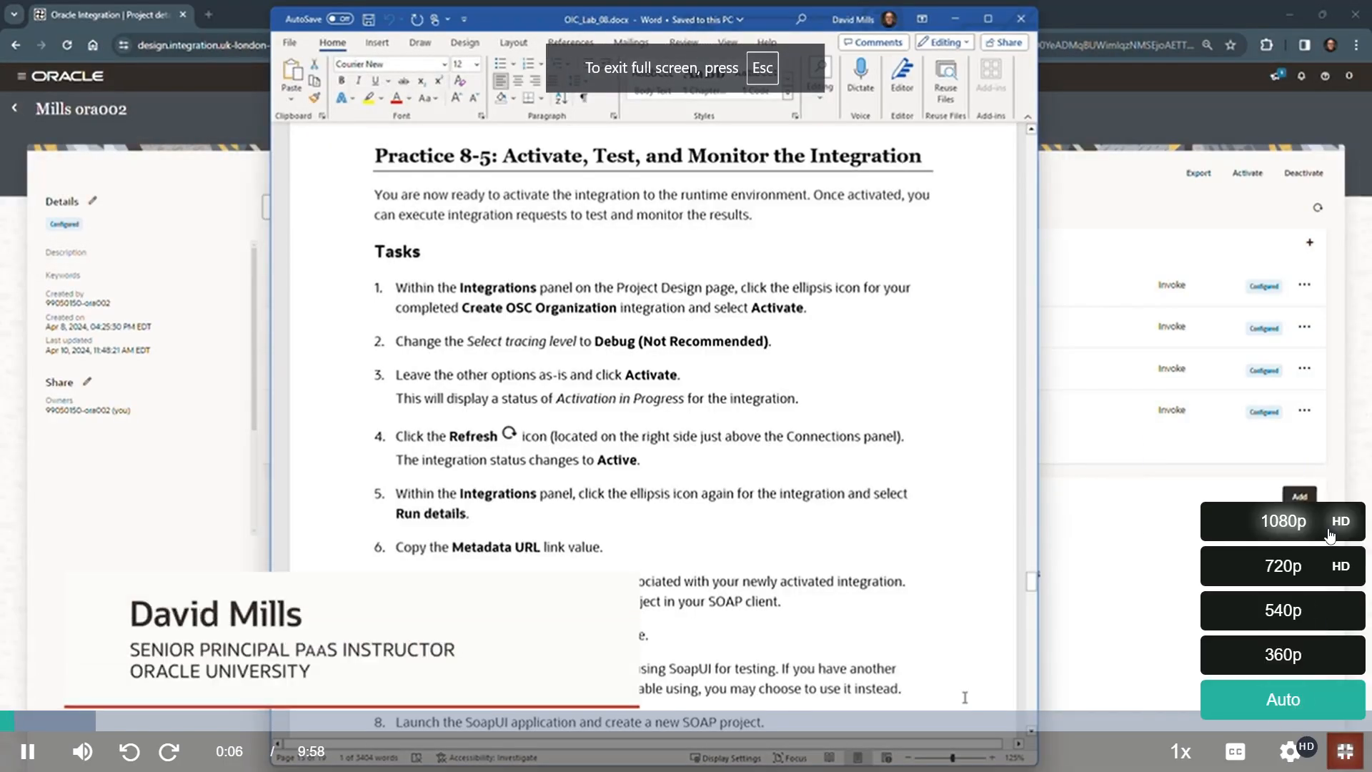
click(1279, 523)
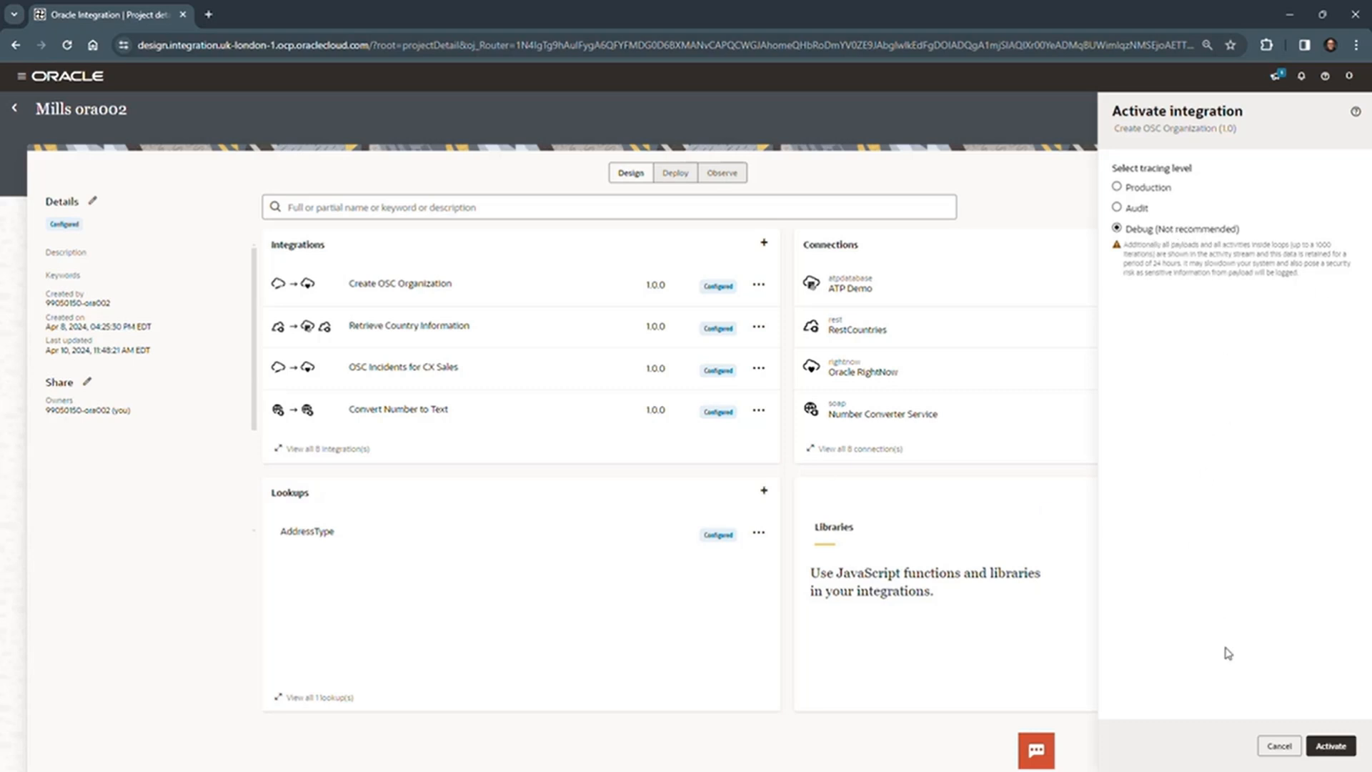
- Activate the Create OSC Organization integration with Debug tracing, dismiss the confirmation and refresh the project page
click(1331, 745)
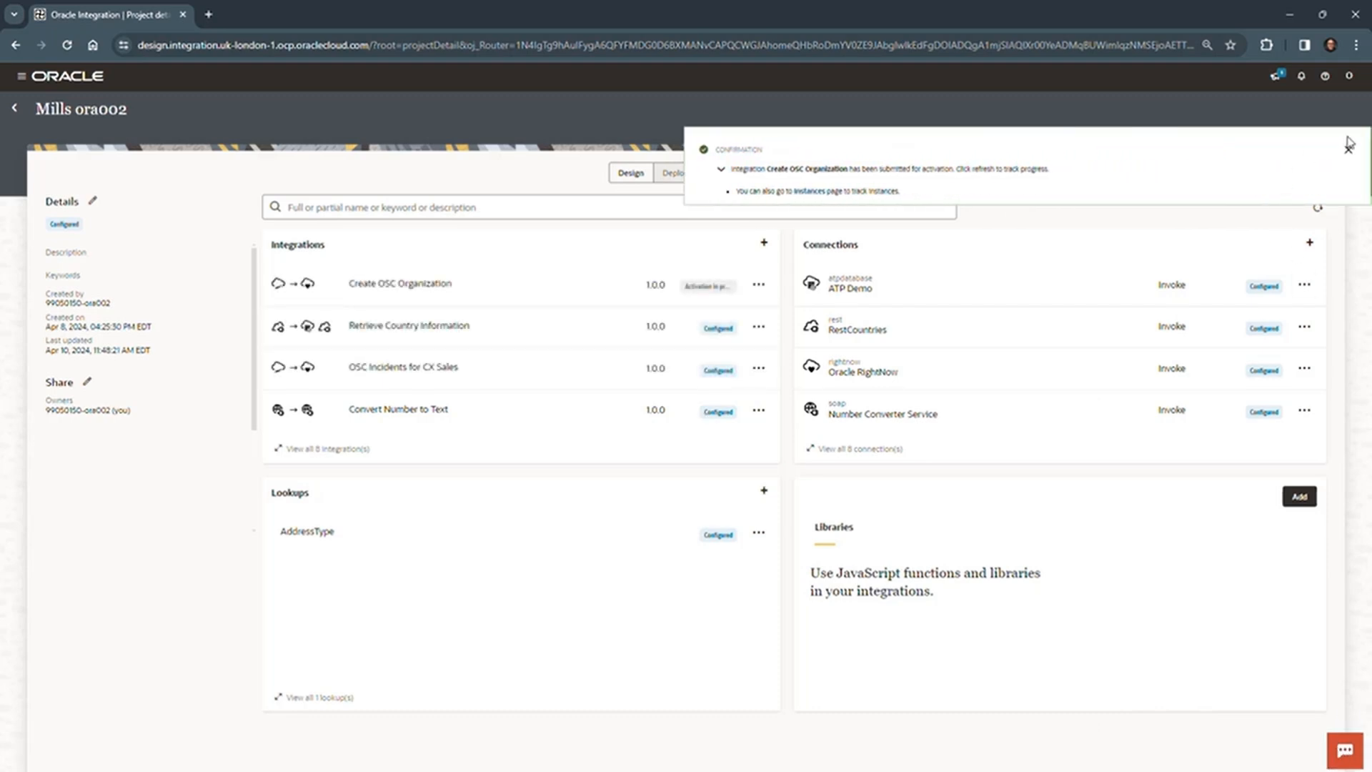
click(1349, 145)
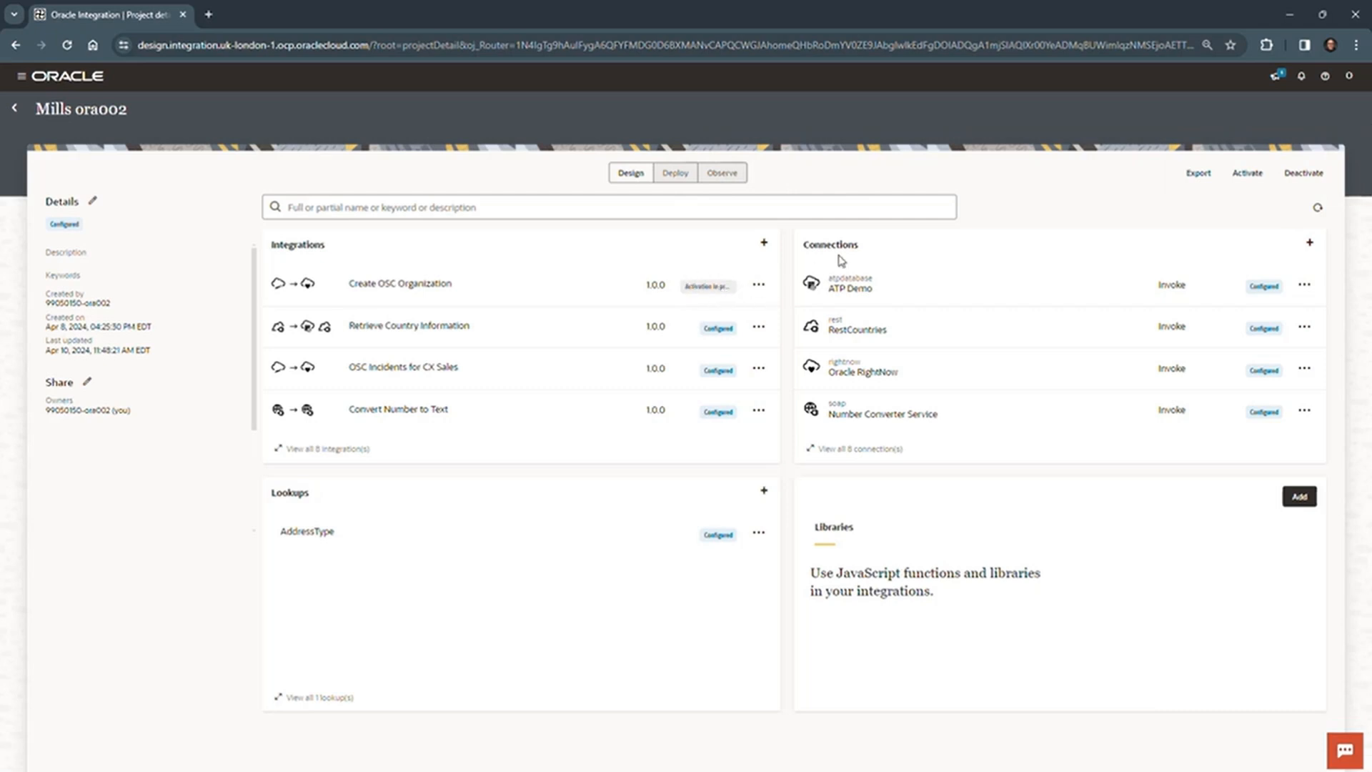
click(1317, 209)
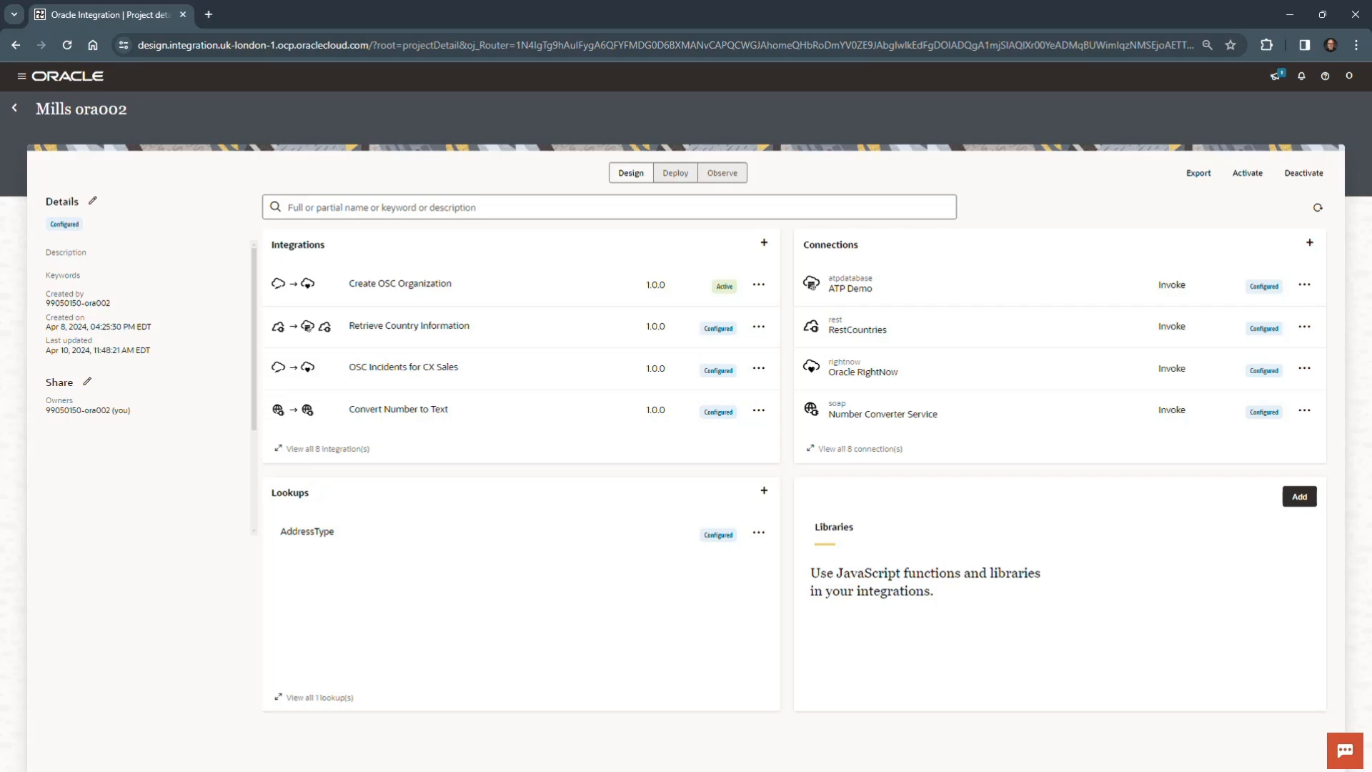
- Open the run details of the Create OSC Organization integration for its Metadata URL, and switch to SoapUI
click(759, 285)
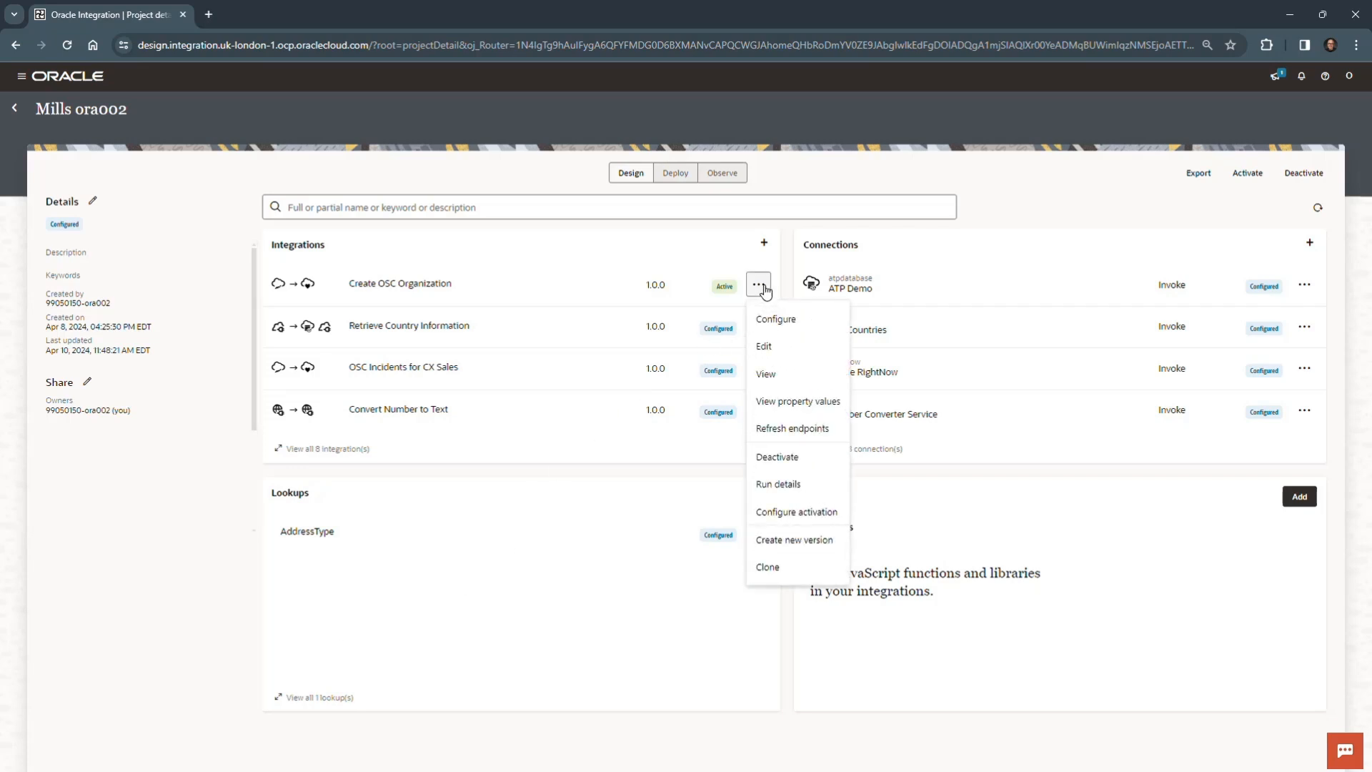
click(817, 486)
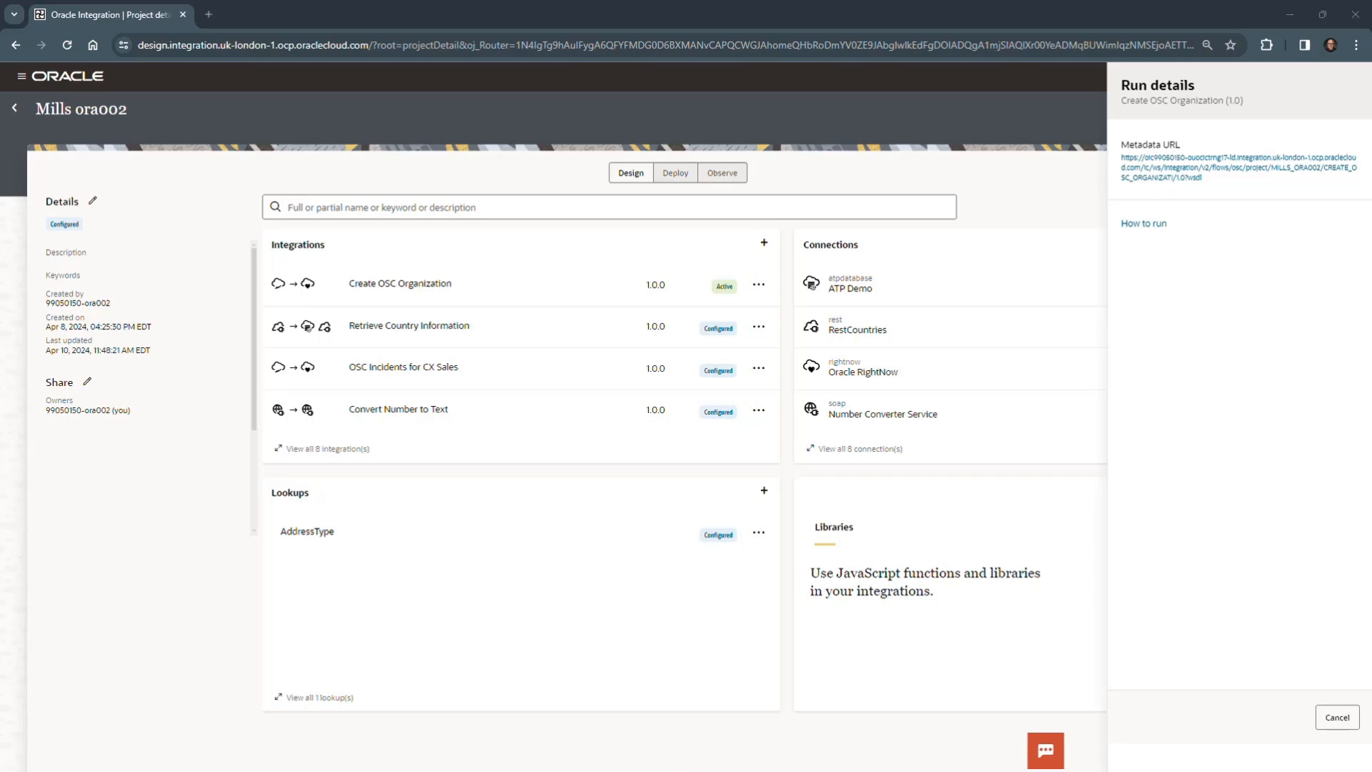
drag(0, 771, 664, 79)
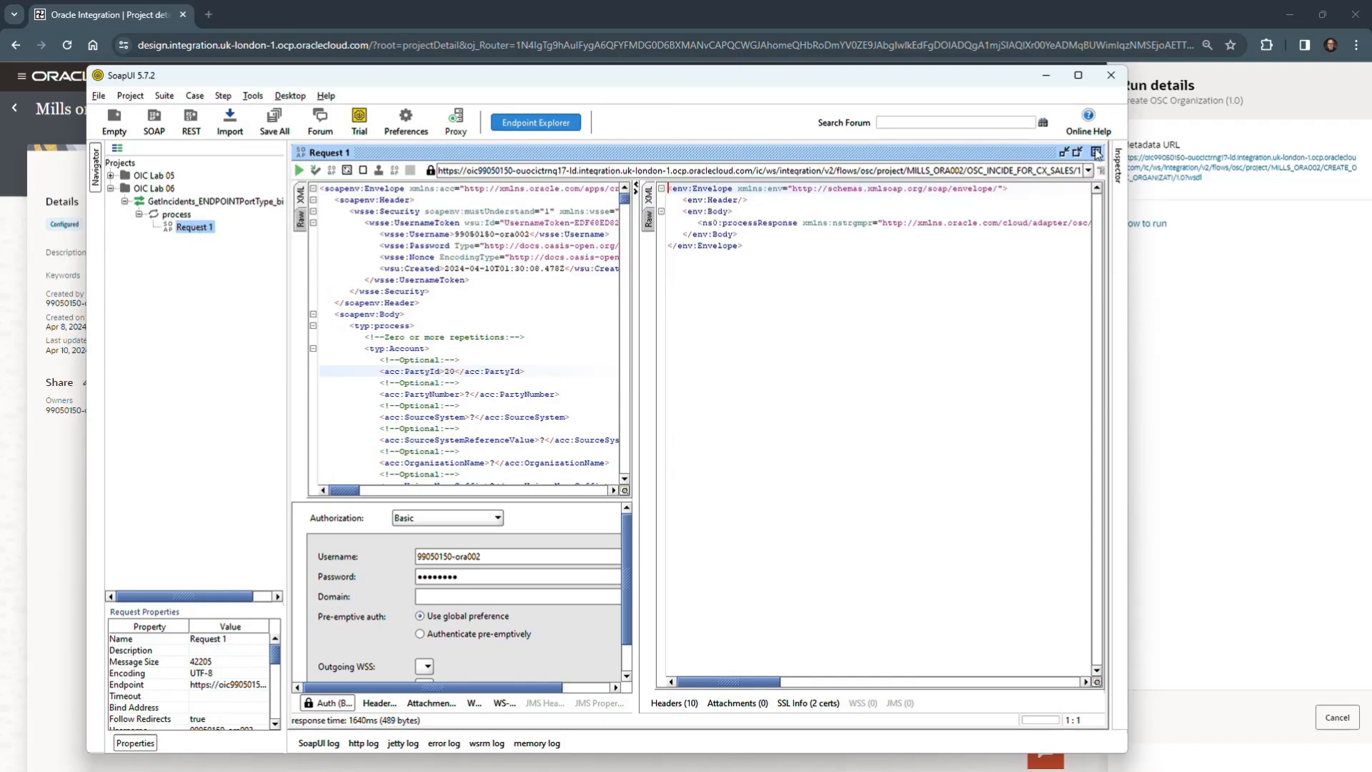
- Close the open Request 1 window and collapse the OIC Lab 06 project
click(1096, 153)
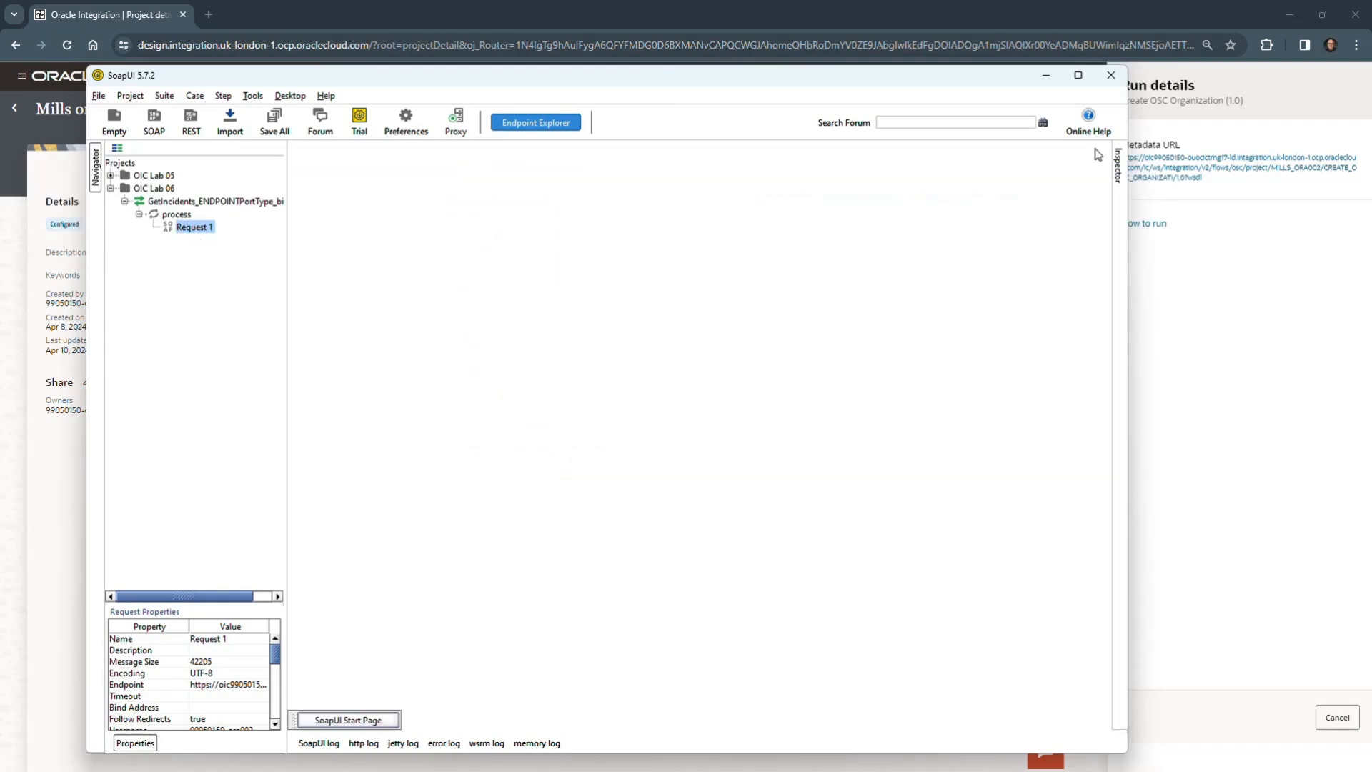
click(110, 188)
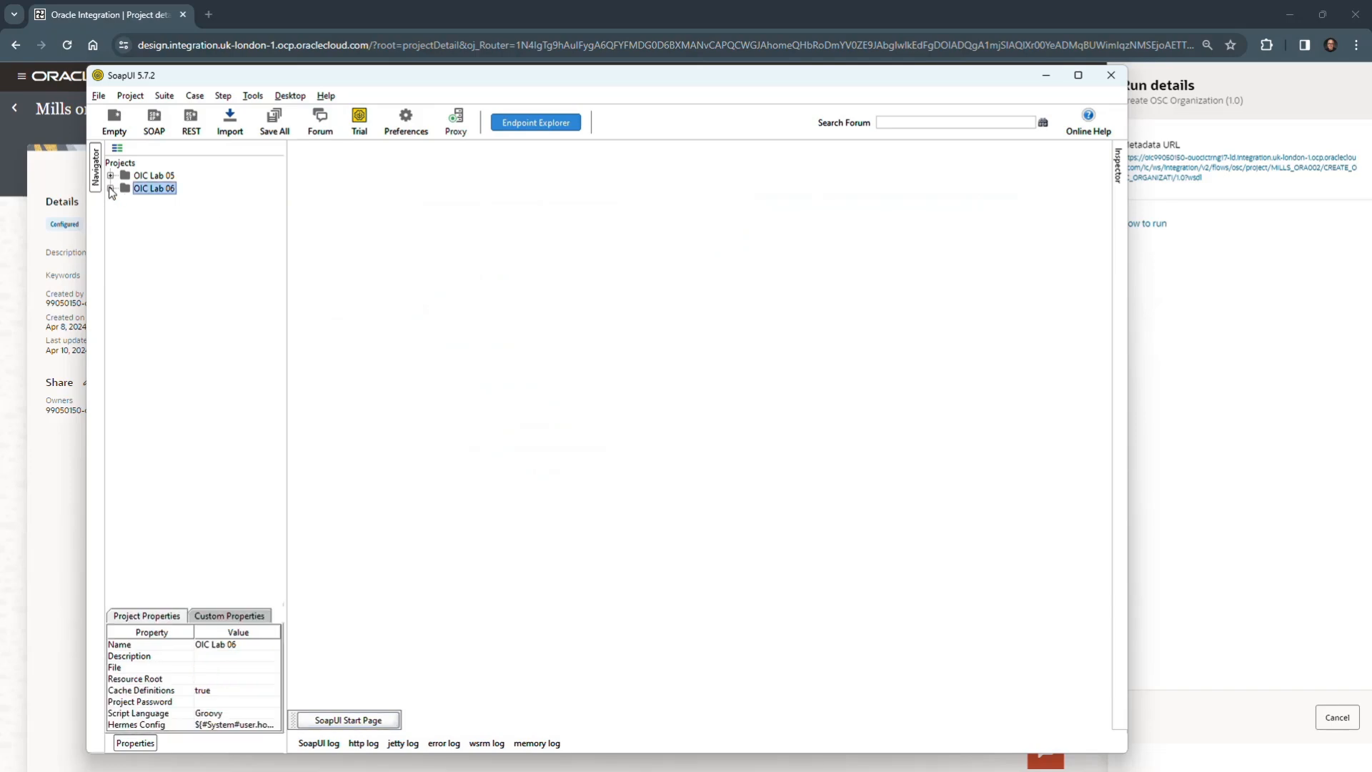
- Create a SOAP project named OIC Lab 08, using the Metadata URL copied from the integration's run details in the browser as the initial WSDL
click(101, 96)
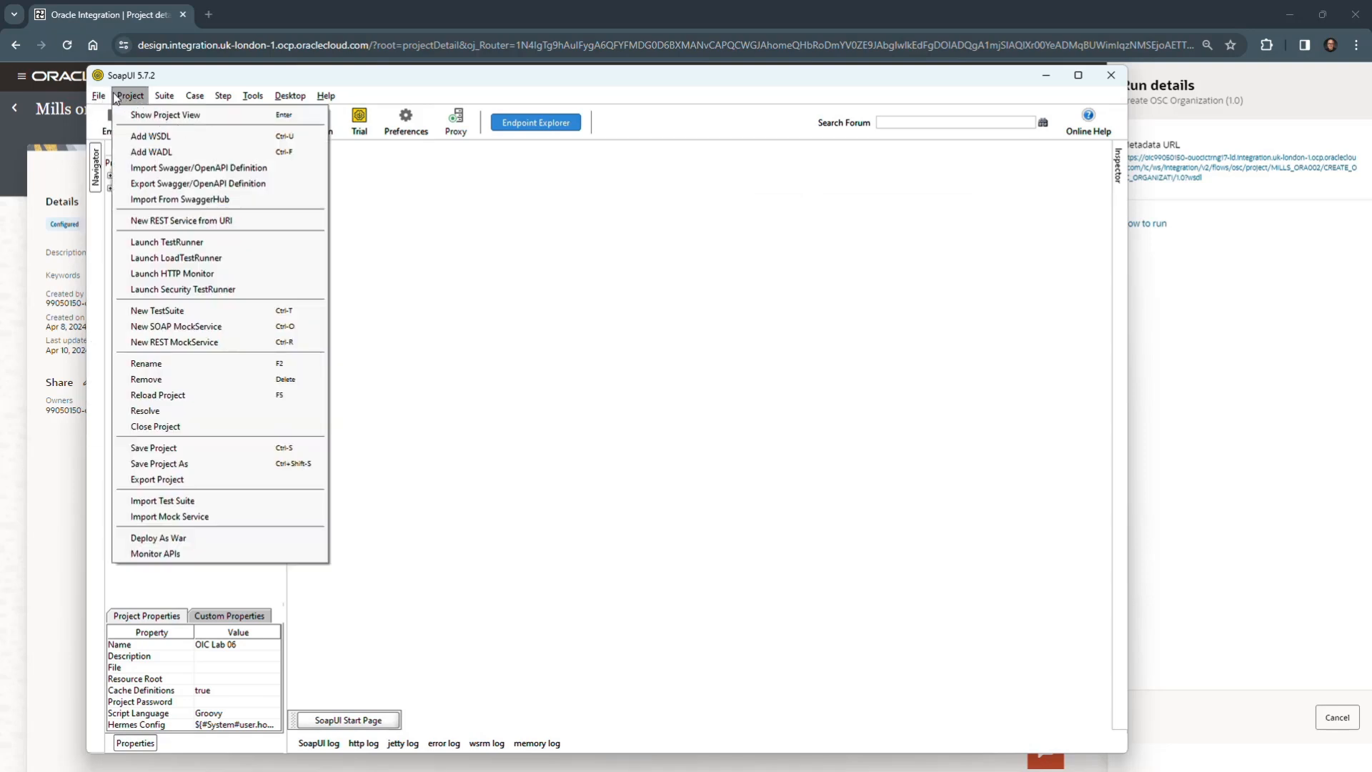
click(142, 133)
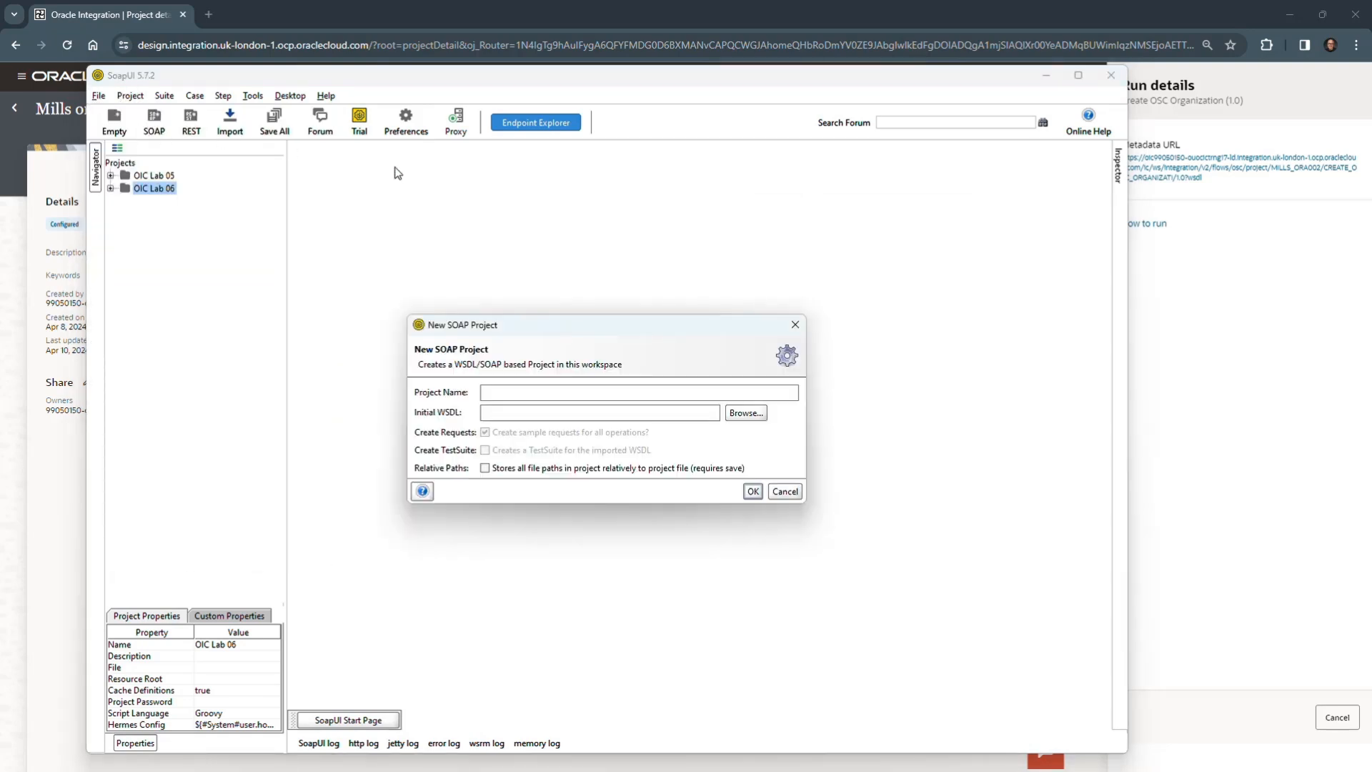
click(1207, 384)
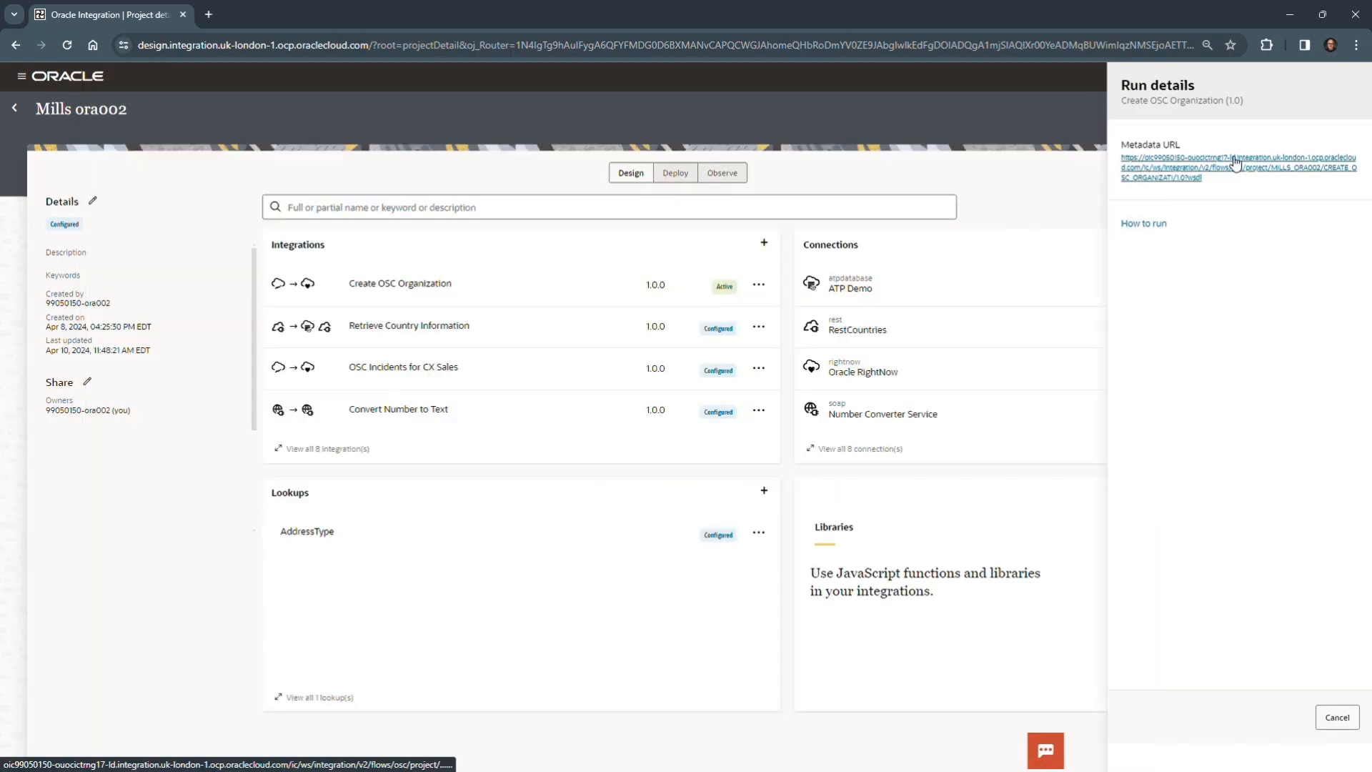
right_click(1233, 164)
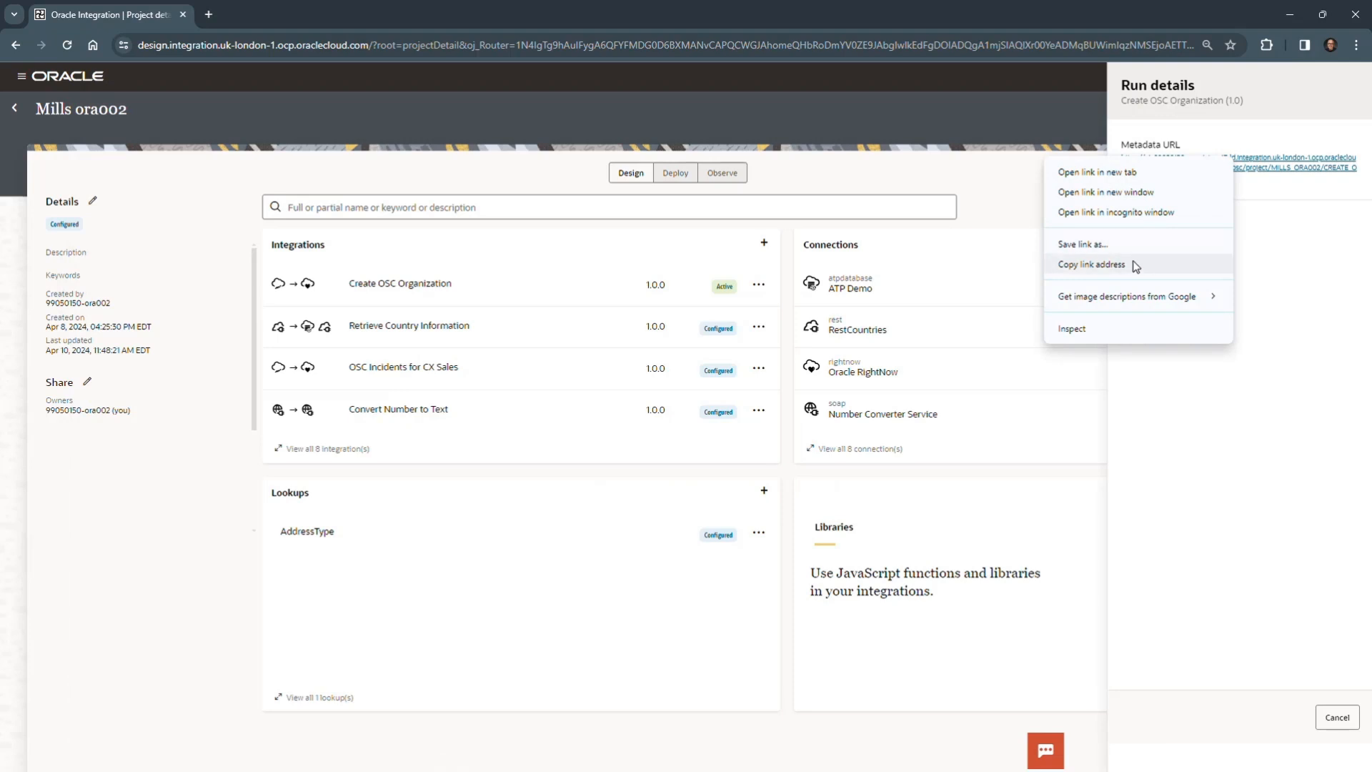
click(1091, 265)
key(alt+Tab)
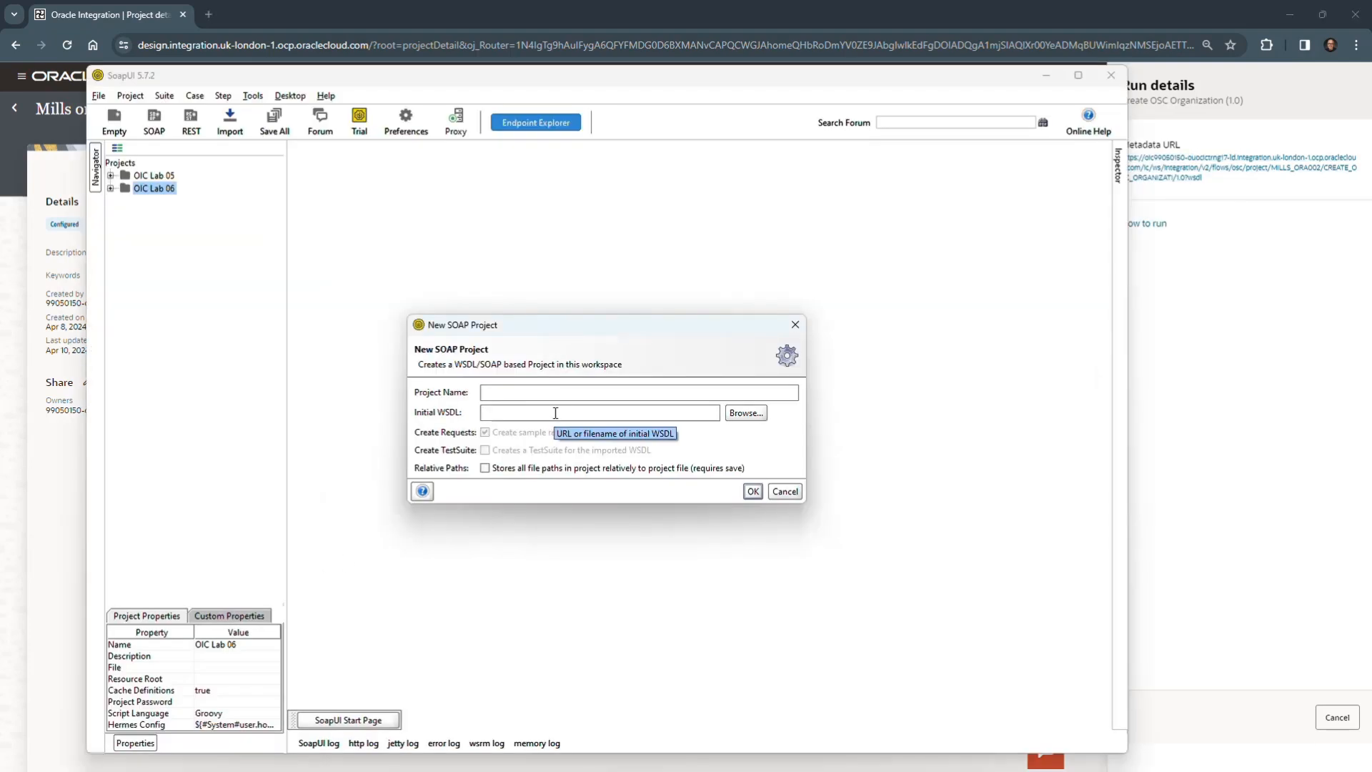
text(https://oic99050150-ouocictrng17-ld.integration.uk-london-1.ocp.oraclecloud.com/ic/ws/integration/v2/flows/osc/project/MILLS_ORA002/CREATE_OSC_ORGANIZATI/1.0?wsdl)
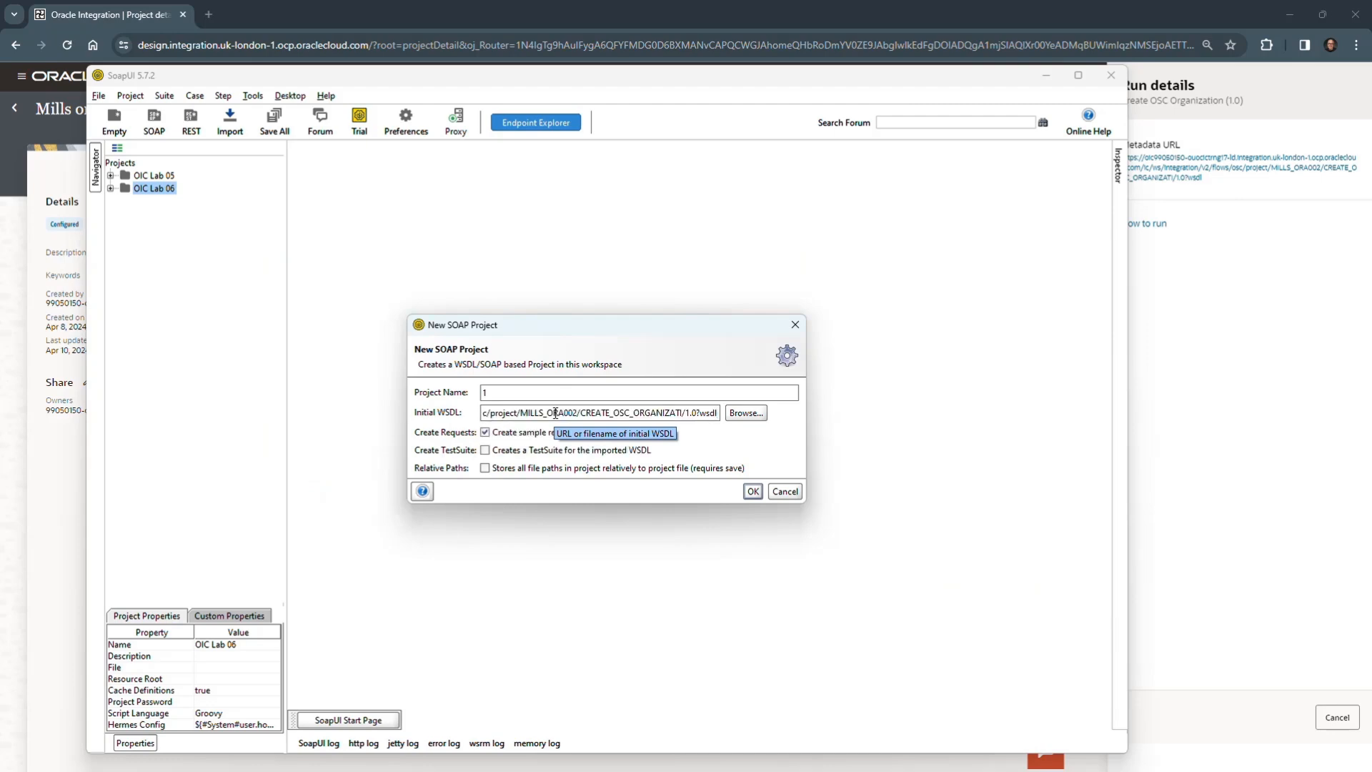
double_click(483, 393)
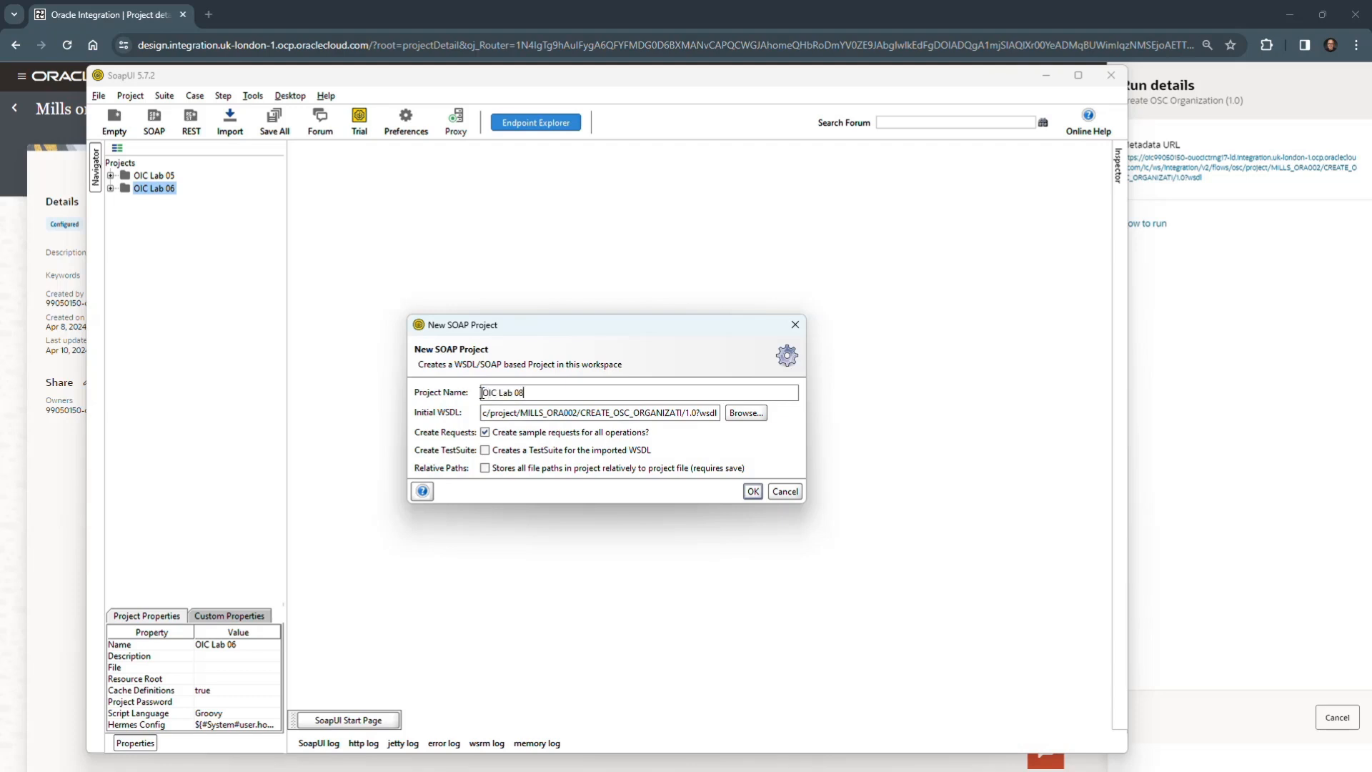
click(752, 491)
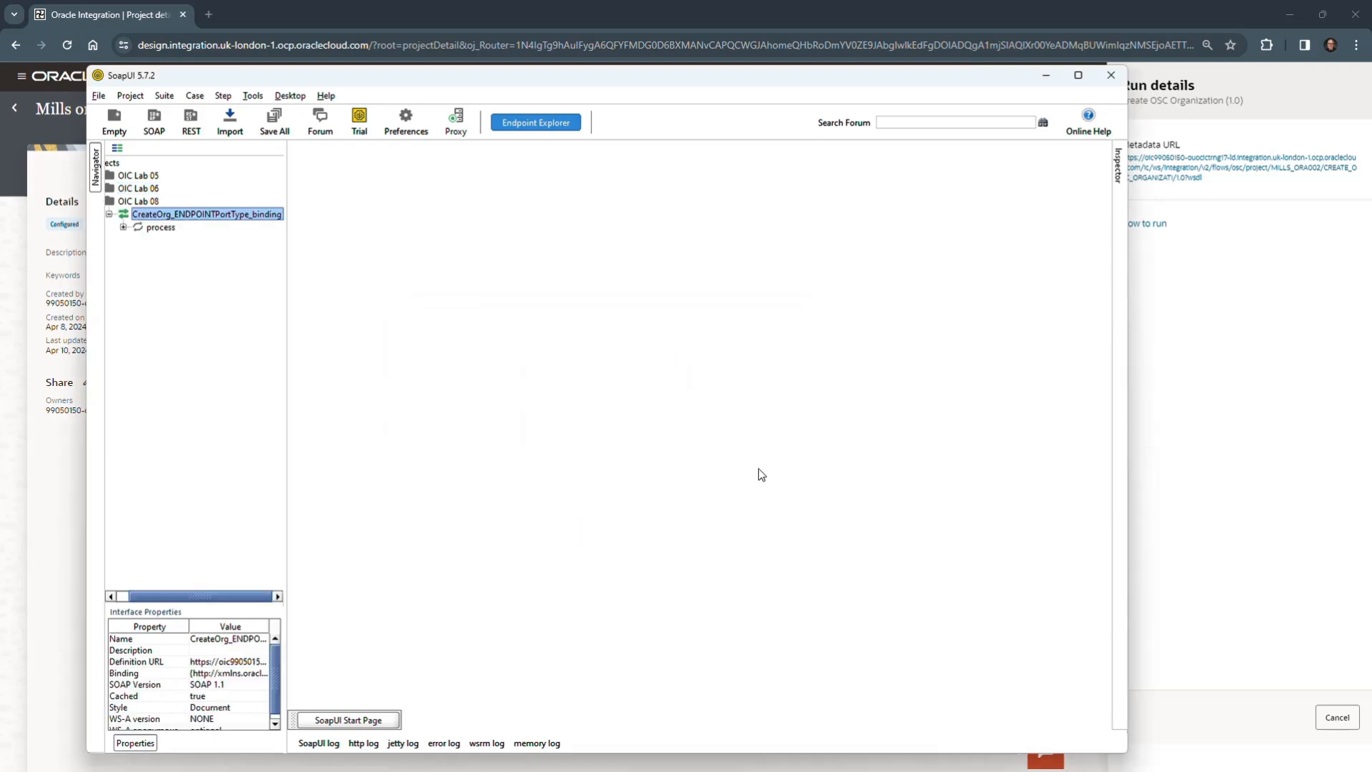
- Widen the project tree, open Request 1 of the CreateOrg process operation maximized, and highlight its typ:Account element
drag(288, 281, 336, 278)
click(138, 228)
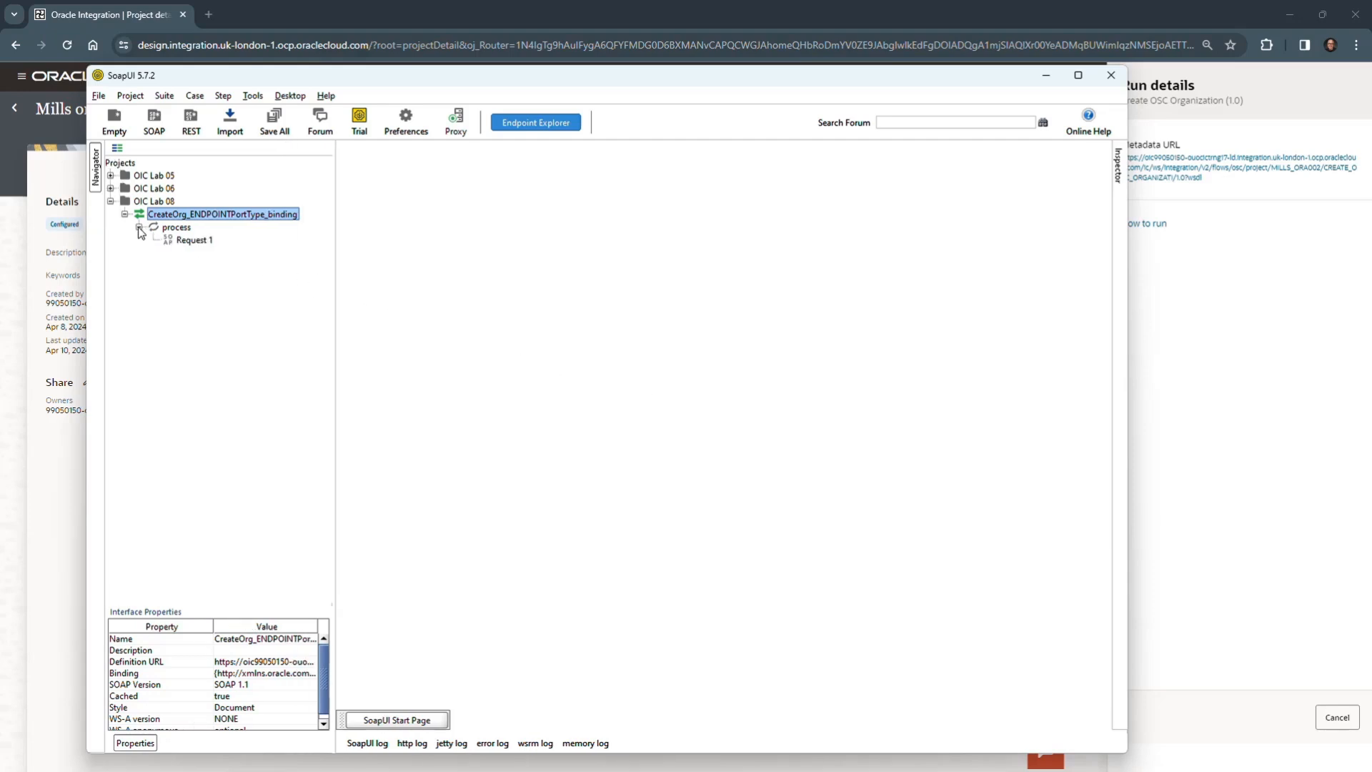
click(203, 242)
double_click(202, 242)
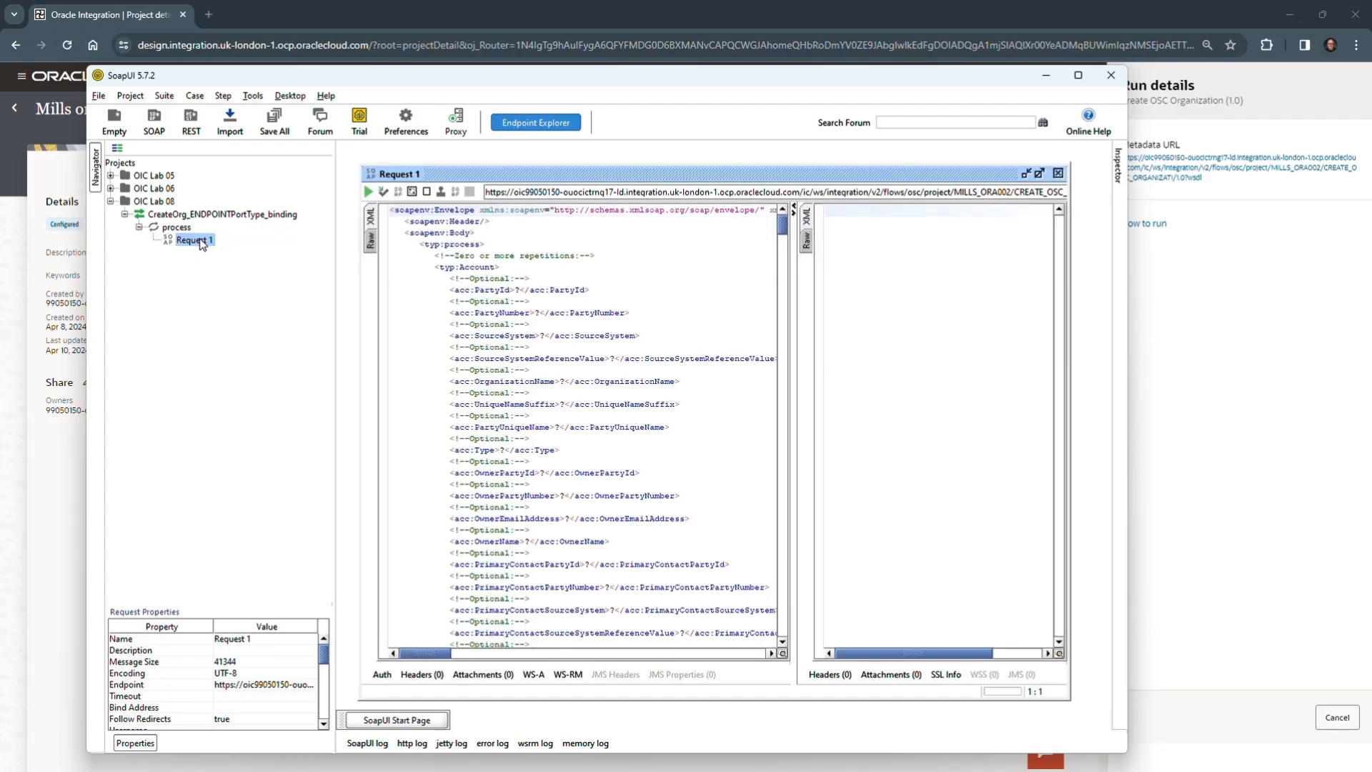
click(1040, 174)
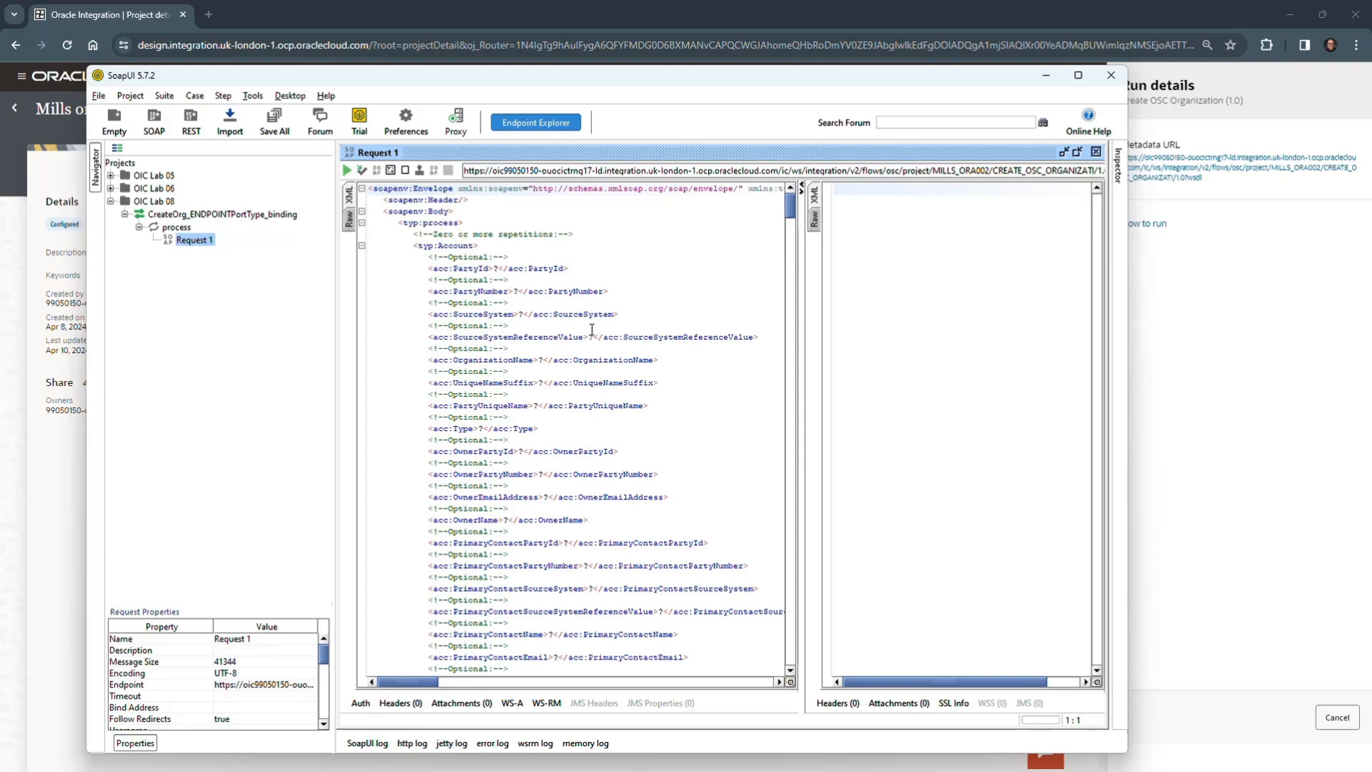
drag(411, 247, 501, 248)
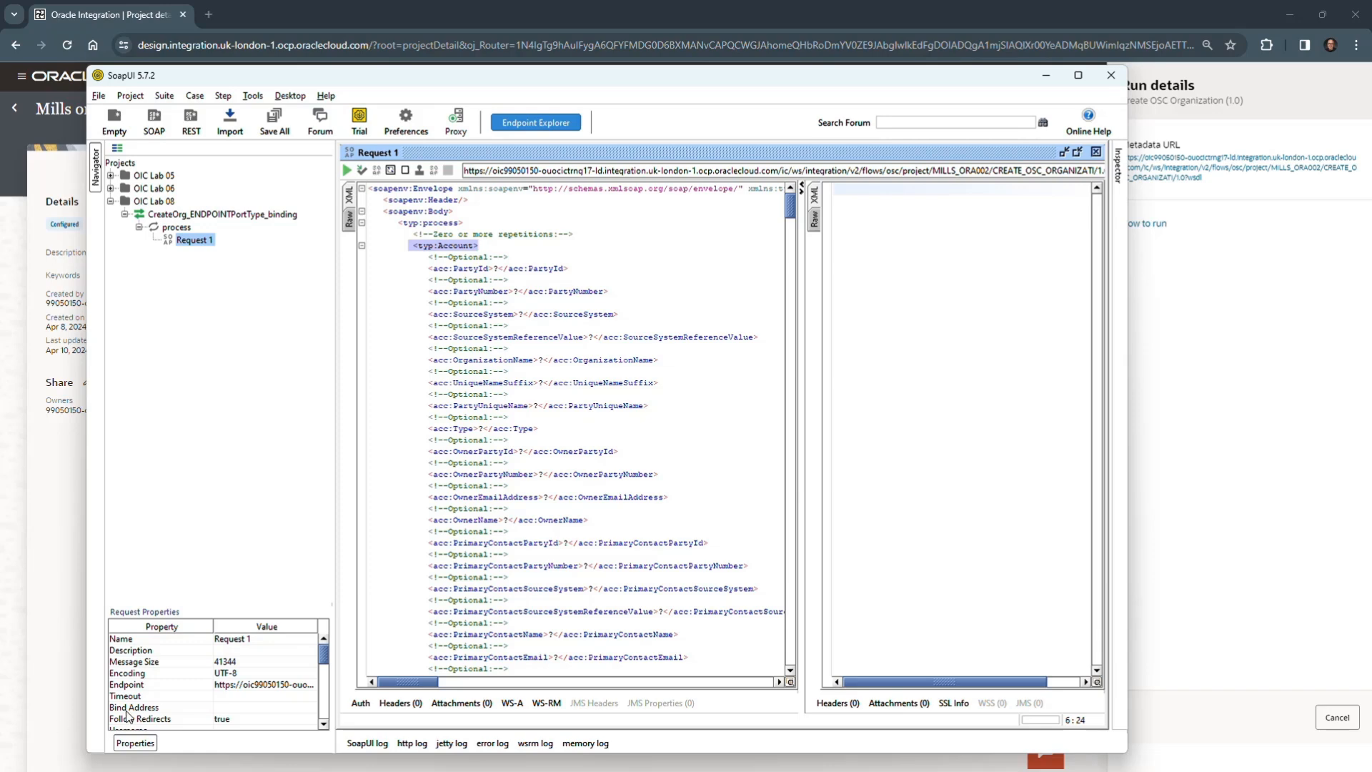
- Add Basic authorization to the request and enter the account username and password
click(361, 704)
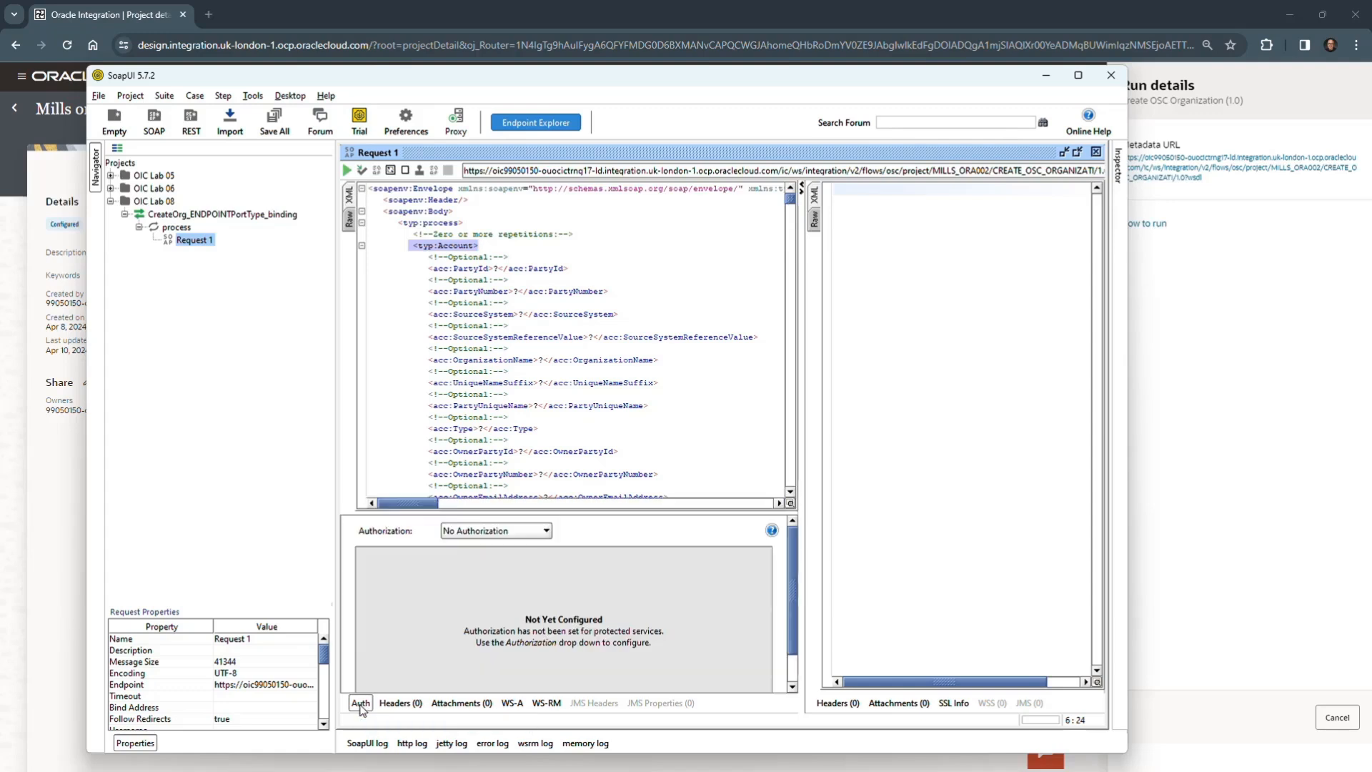
click(546, 532)
click(527, 569)
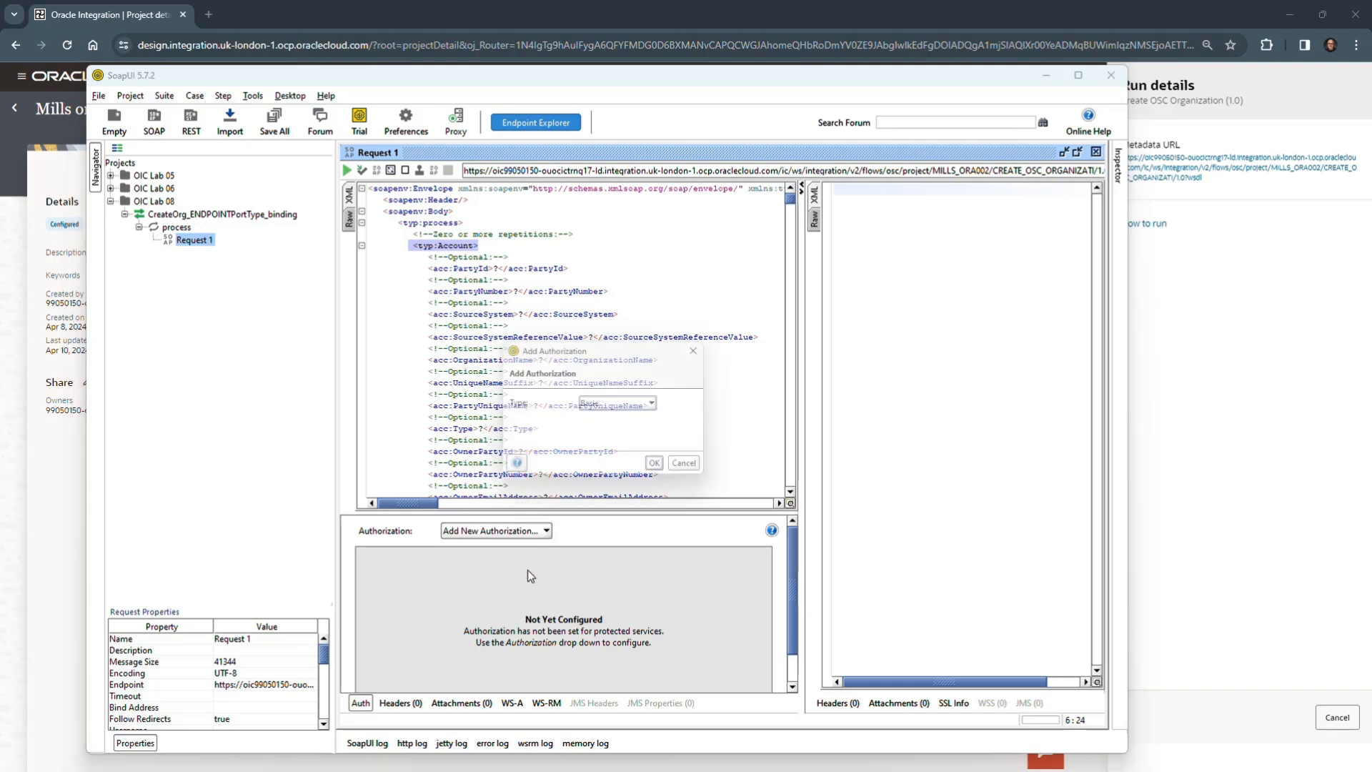
click(663, 469)
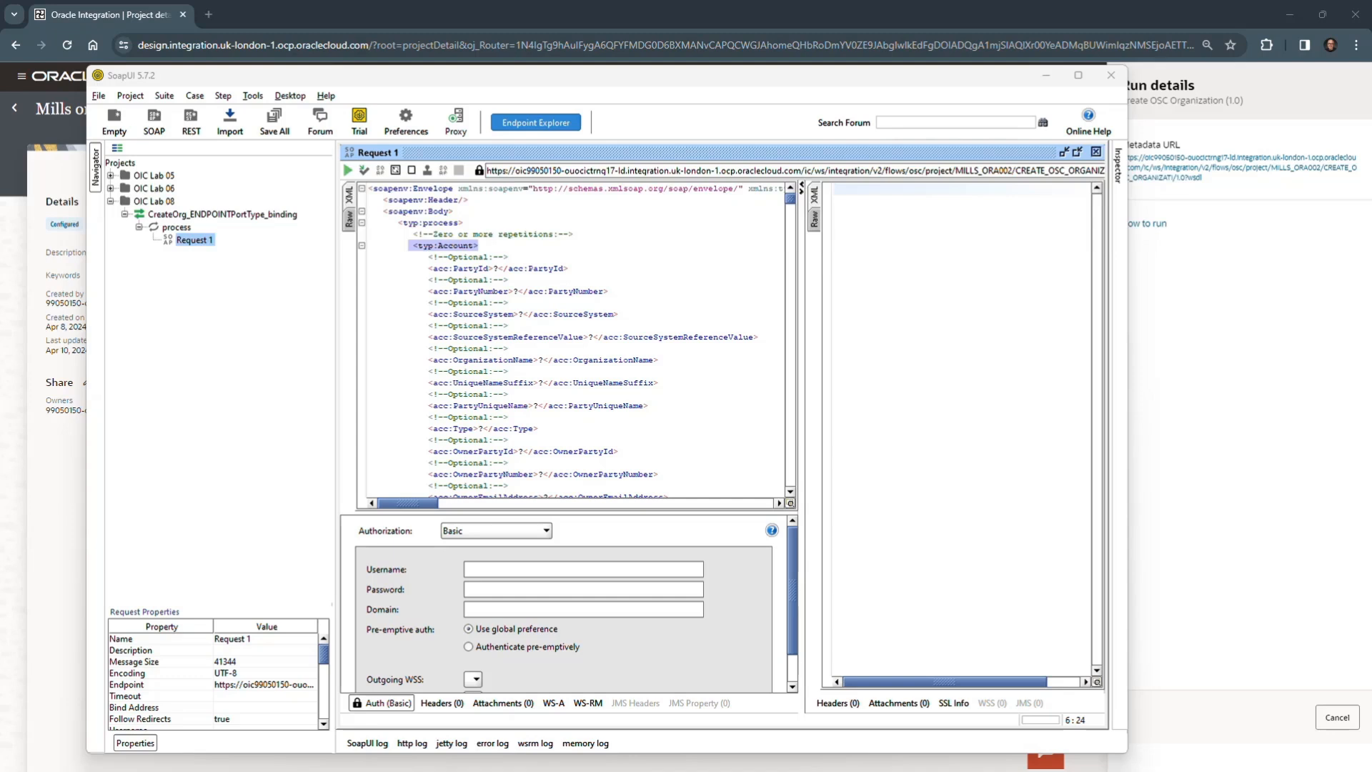
click(563, 565)
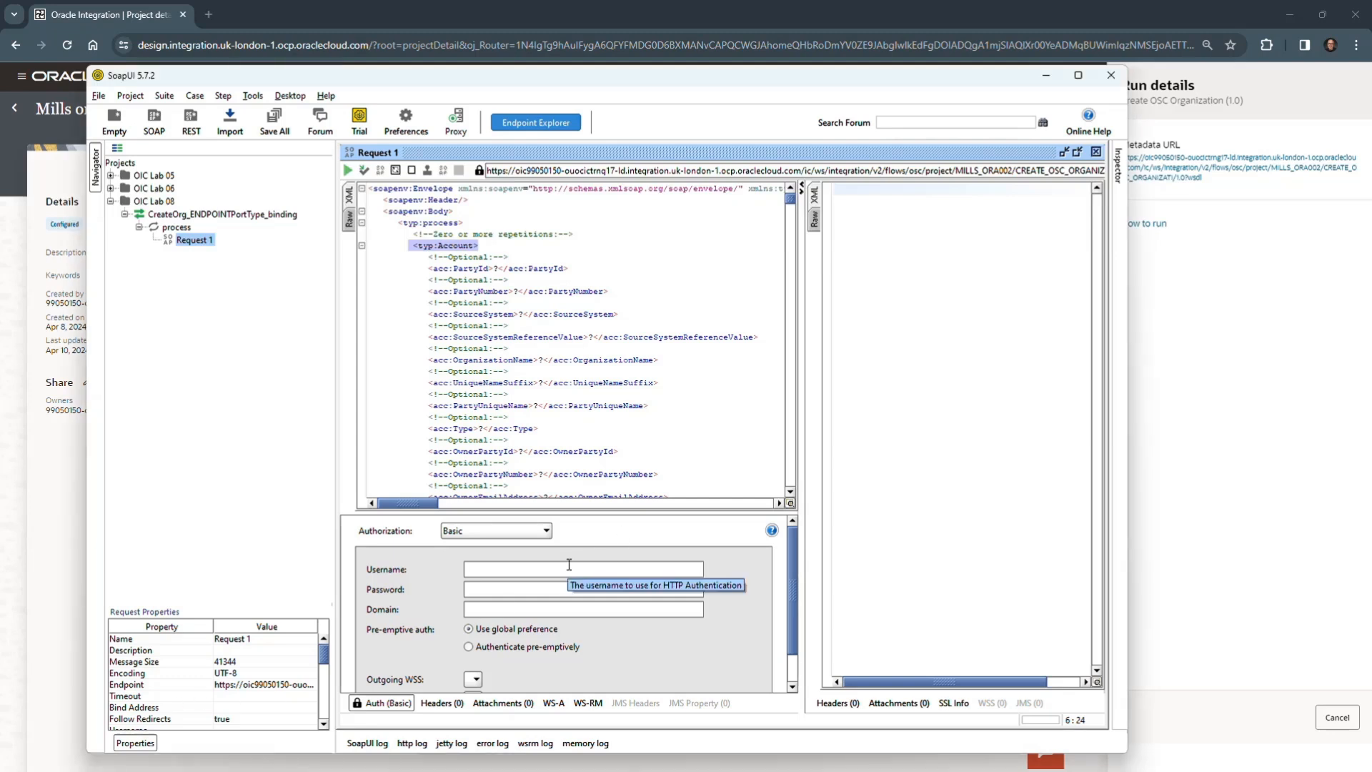
text(99050150-ora002)
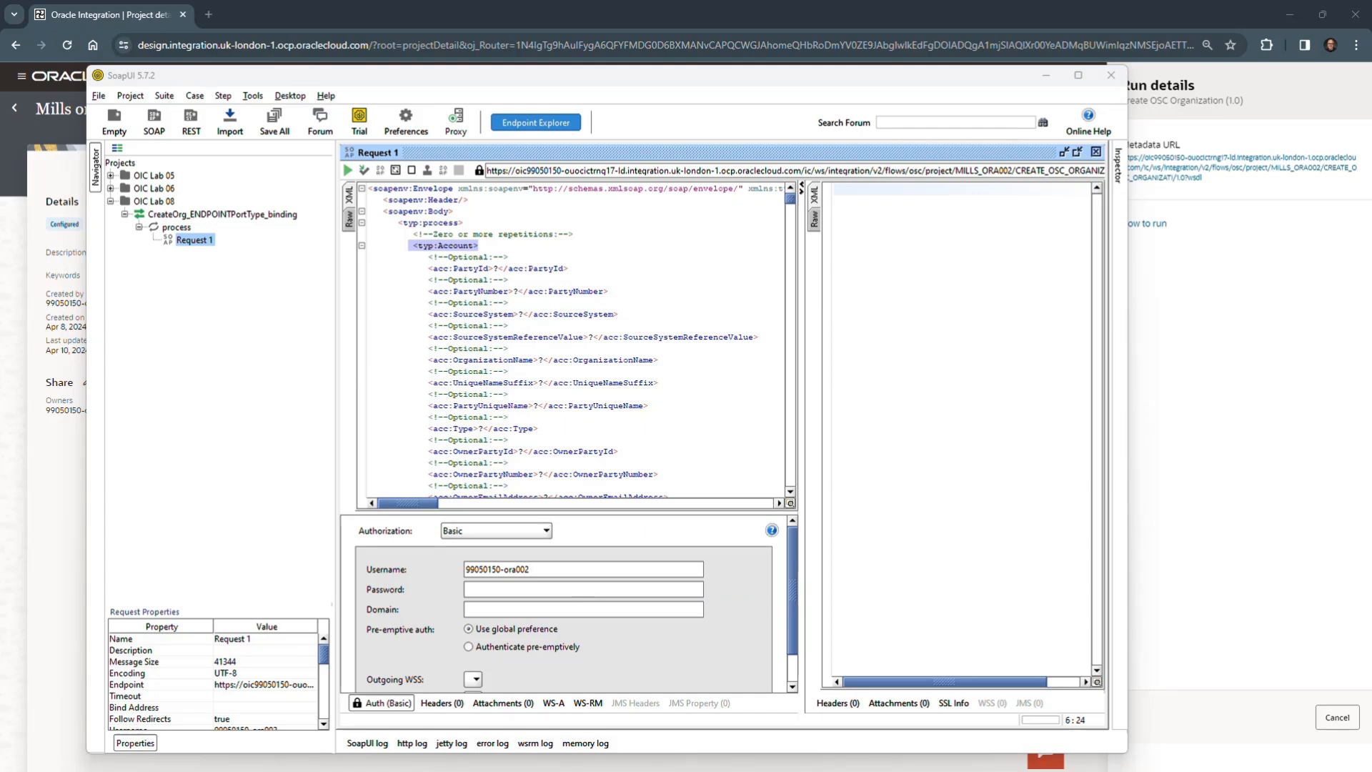
click(525, 586)
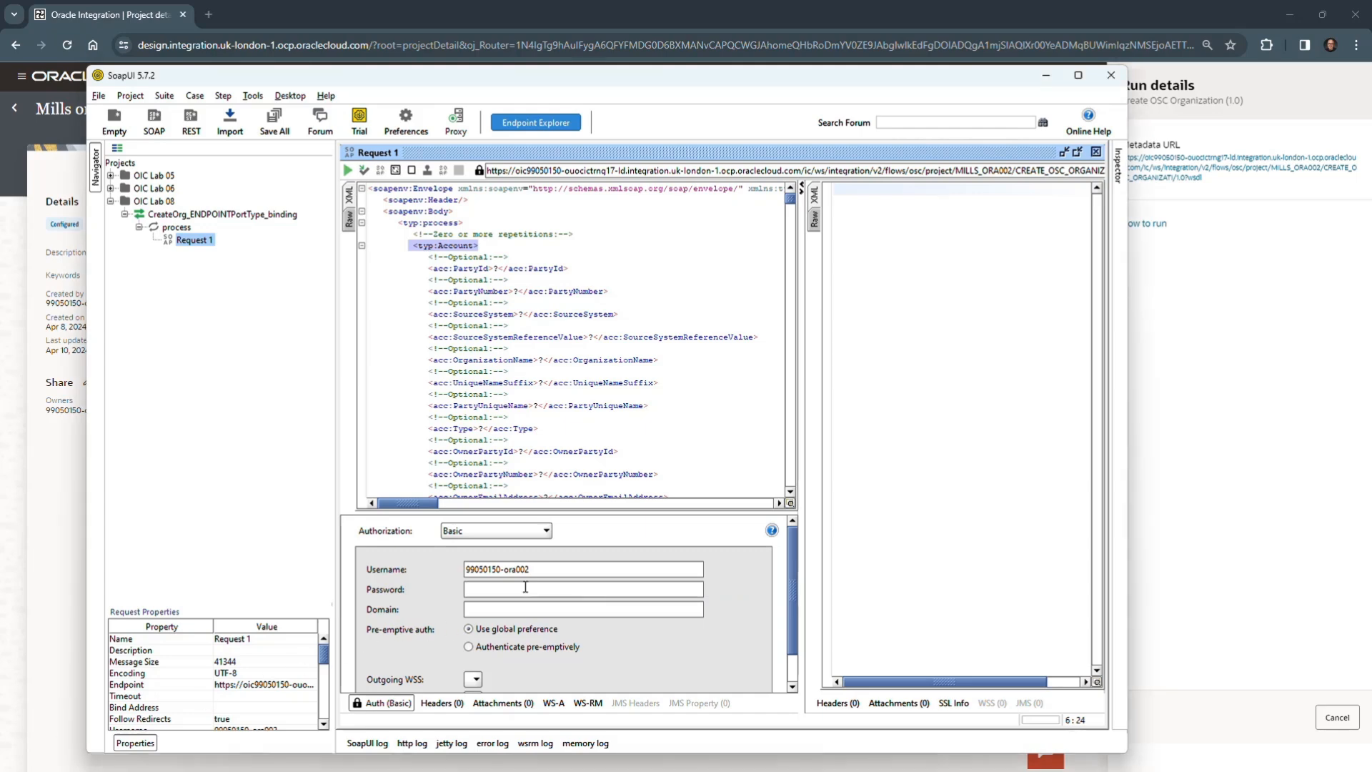
key(ctrl+v)
- Add a WSS Username Token to the request's SOAP header and accept the password type
click(731, 437)
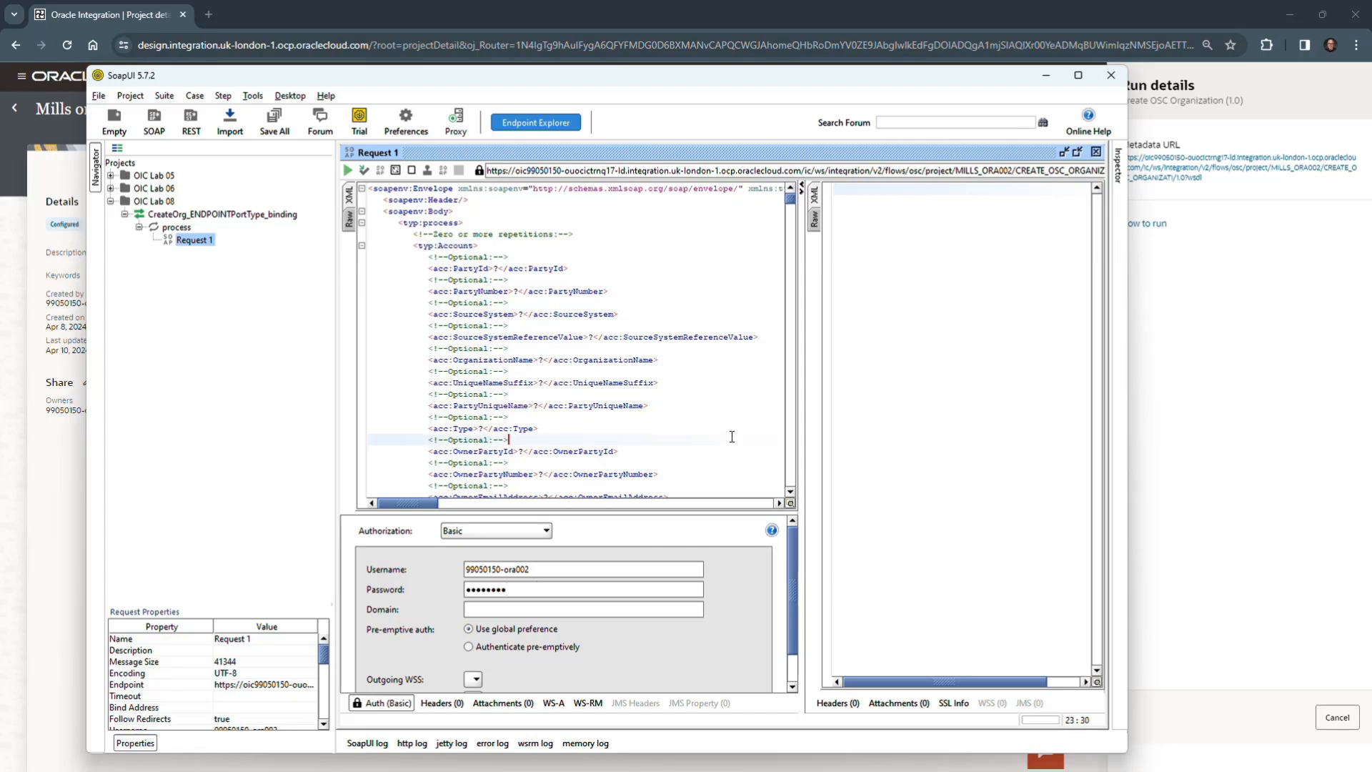
right_click(613, 204)
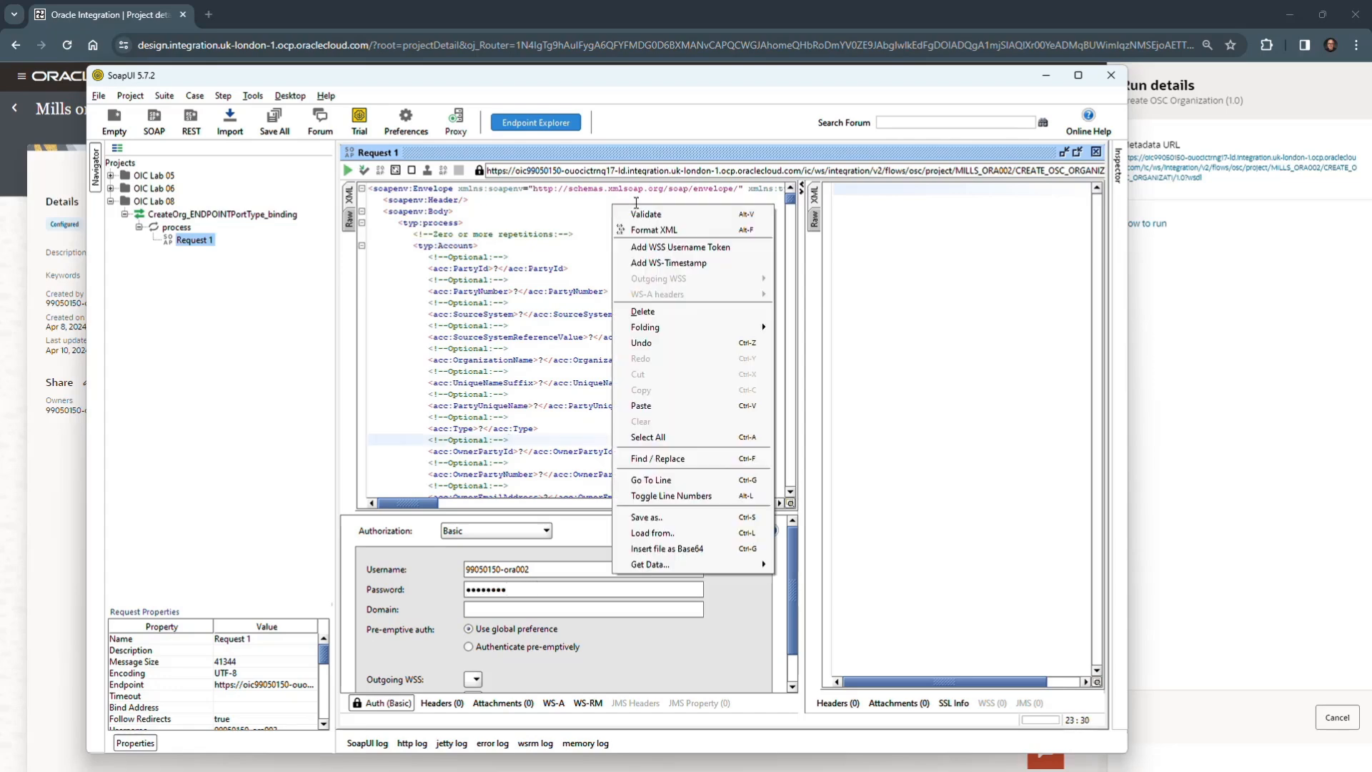
click(672, 246)
click(577, 437)
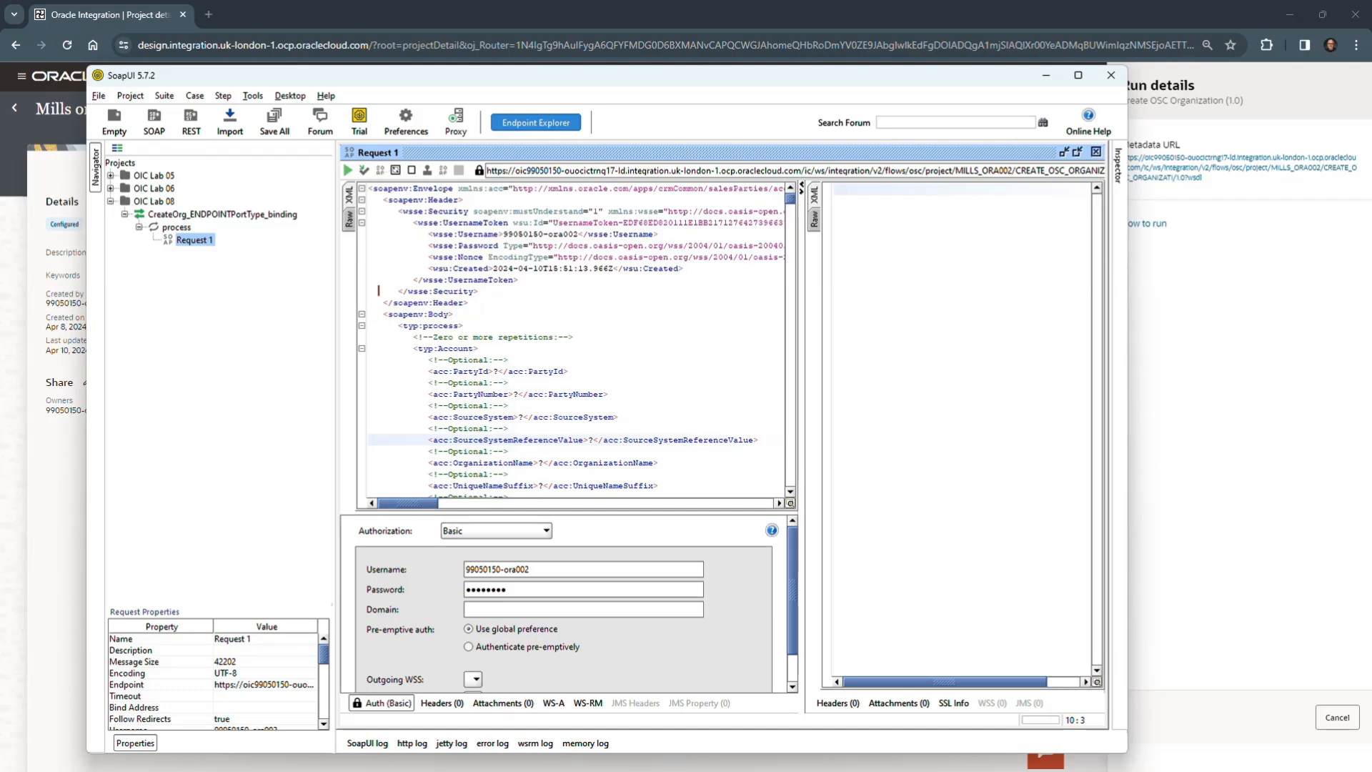
- Set the OrganizationName element of the request's Account to "Demo Mills_ora002 Org1"
key(alt+Tab)
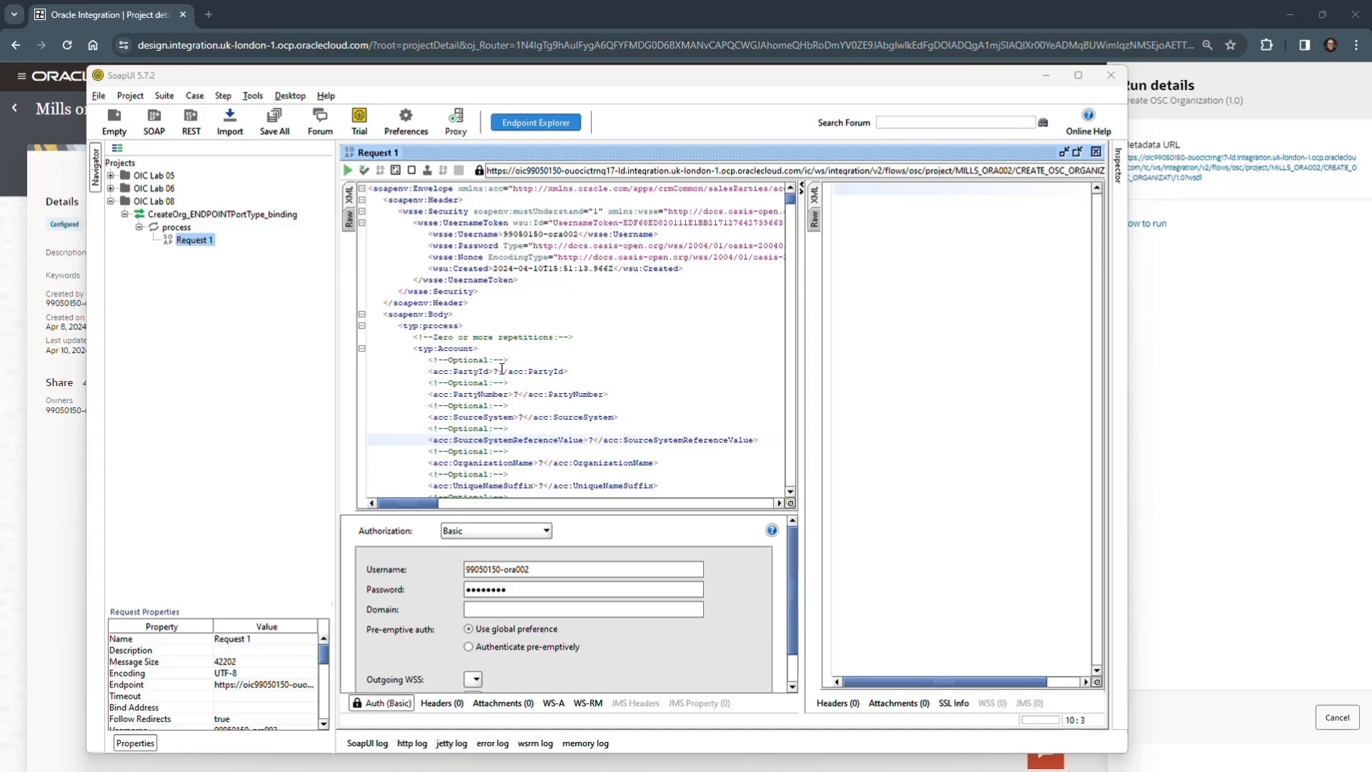
scroll(514, 369, down, 2)
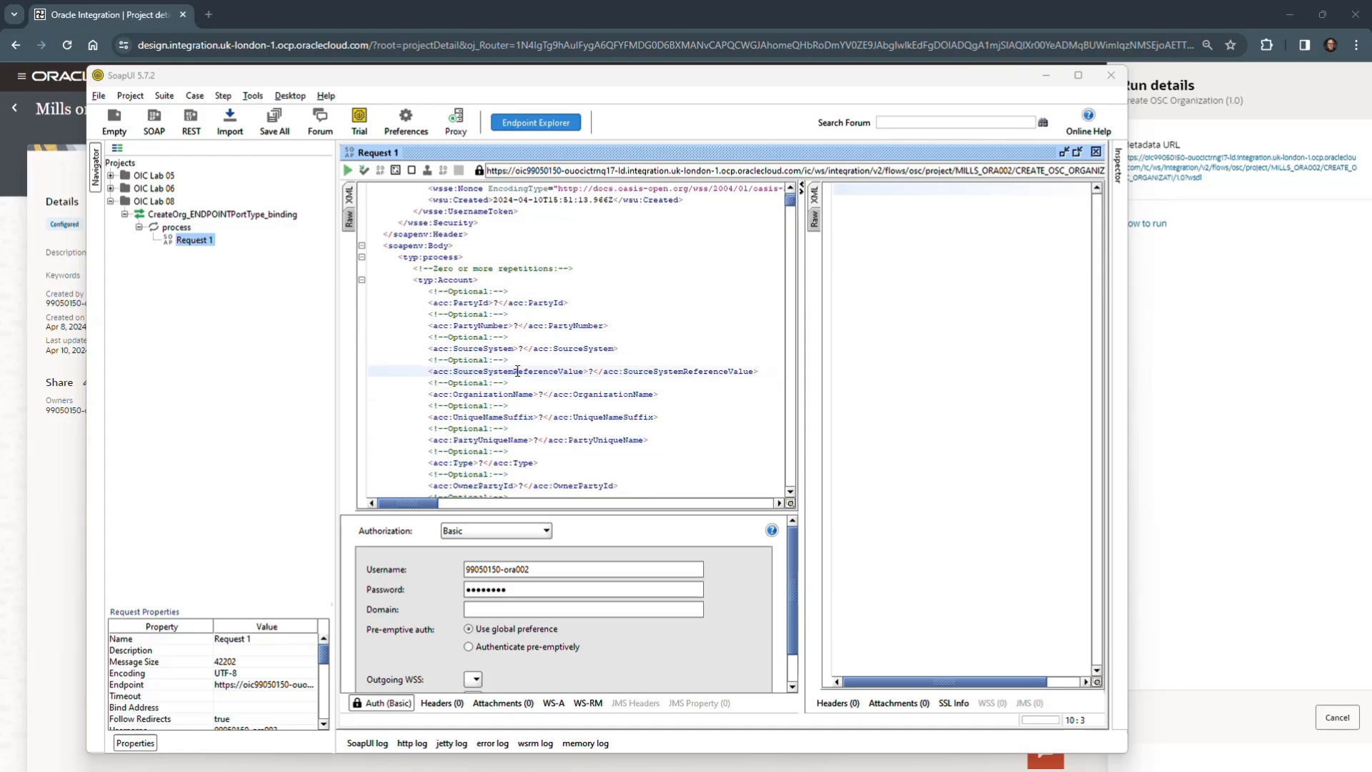
scroll(518, 371, down, 1)
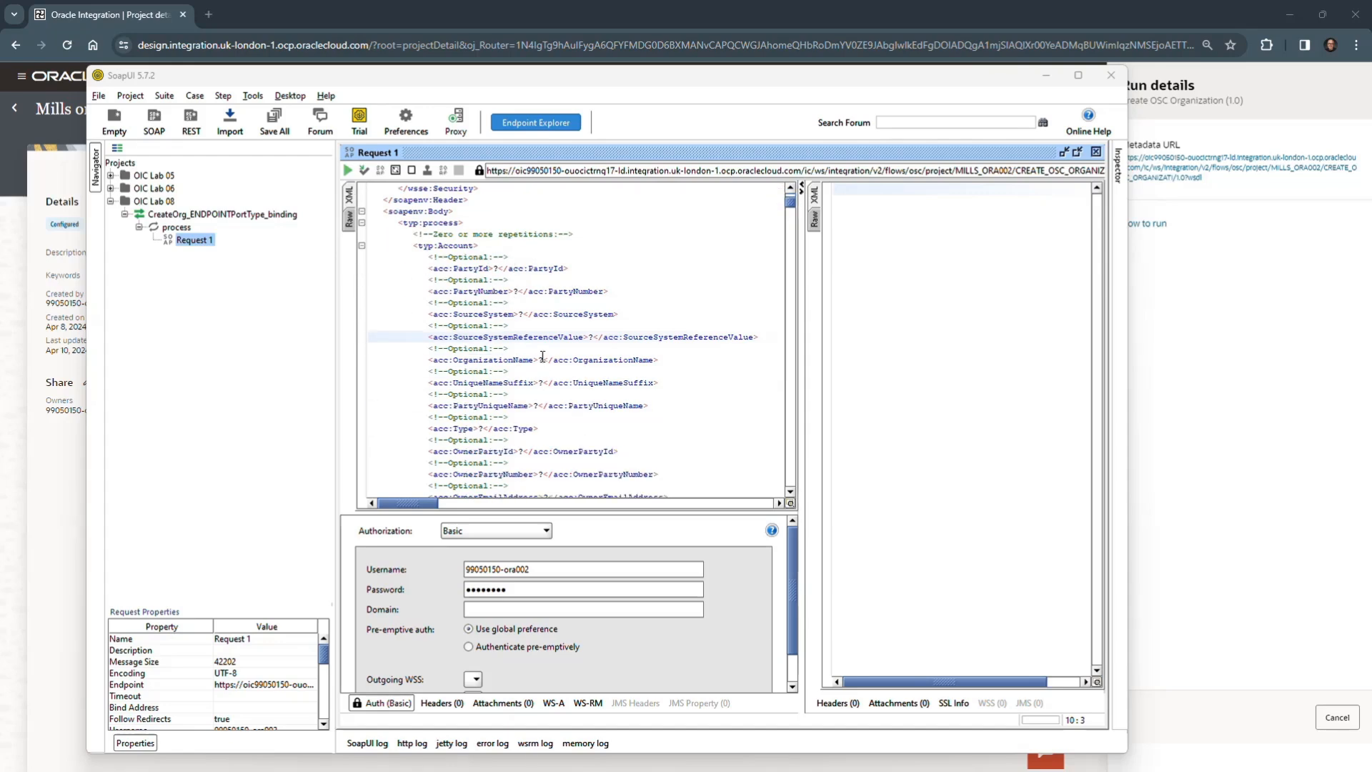
click(542, 359)
double_click(541, 359)
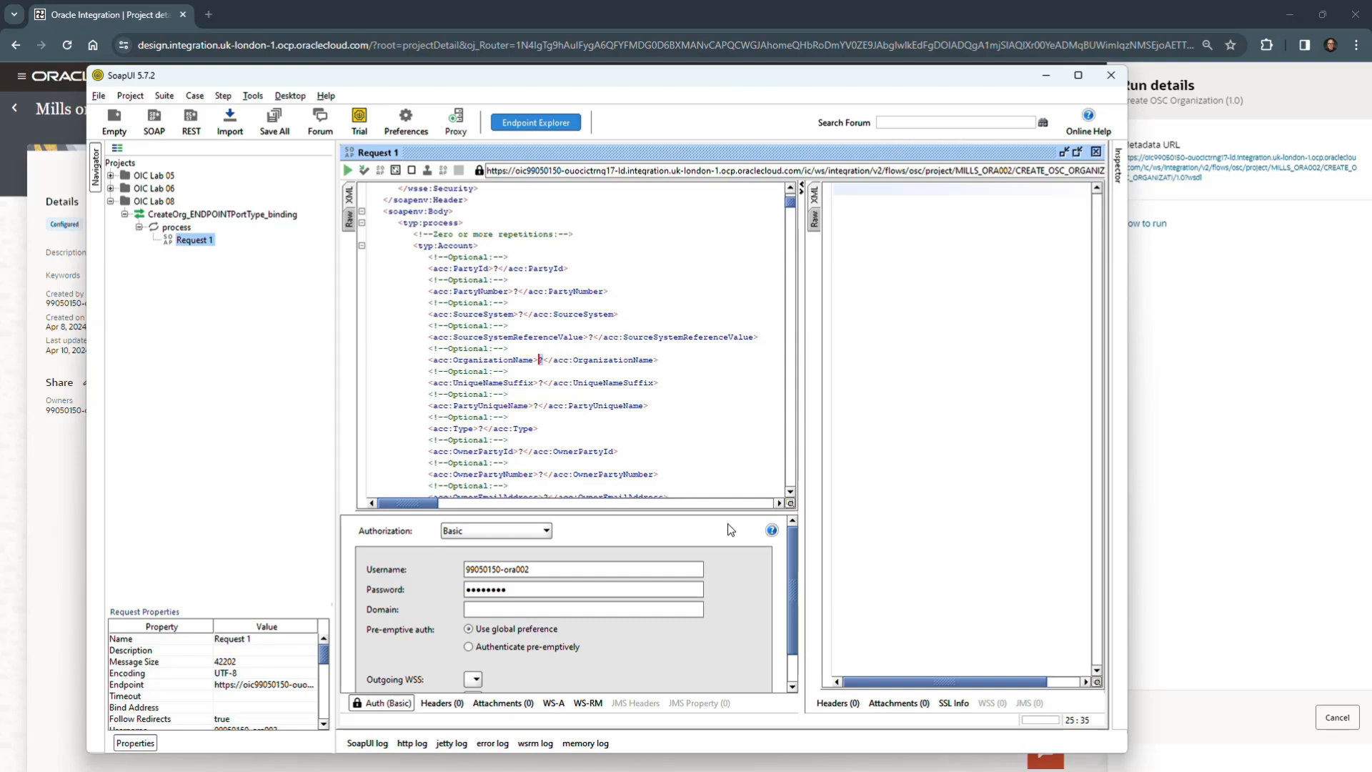
text(Dem)
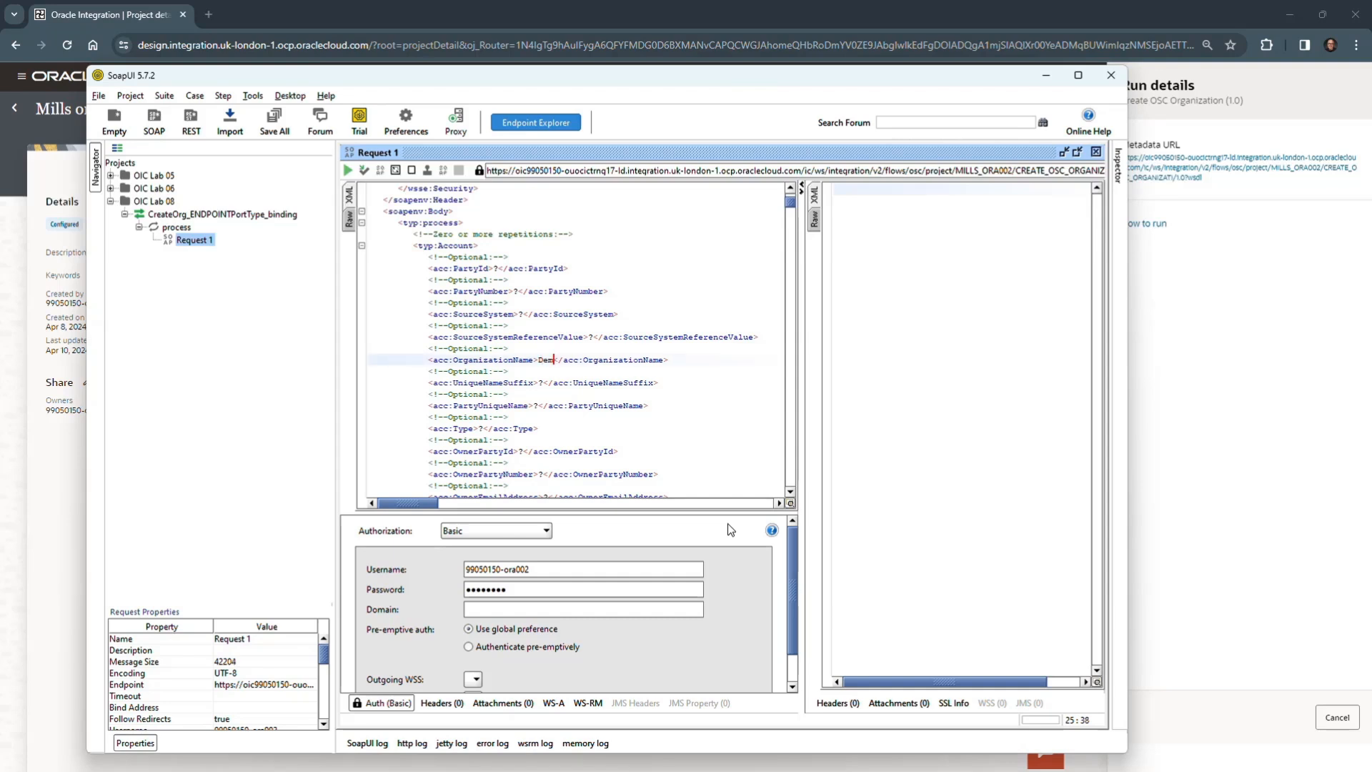
text(o Mills_ ora002 Org1)
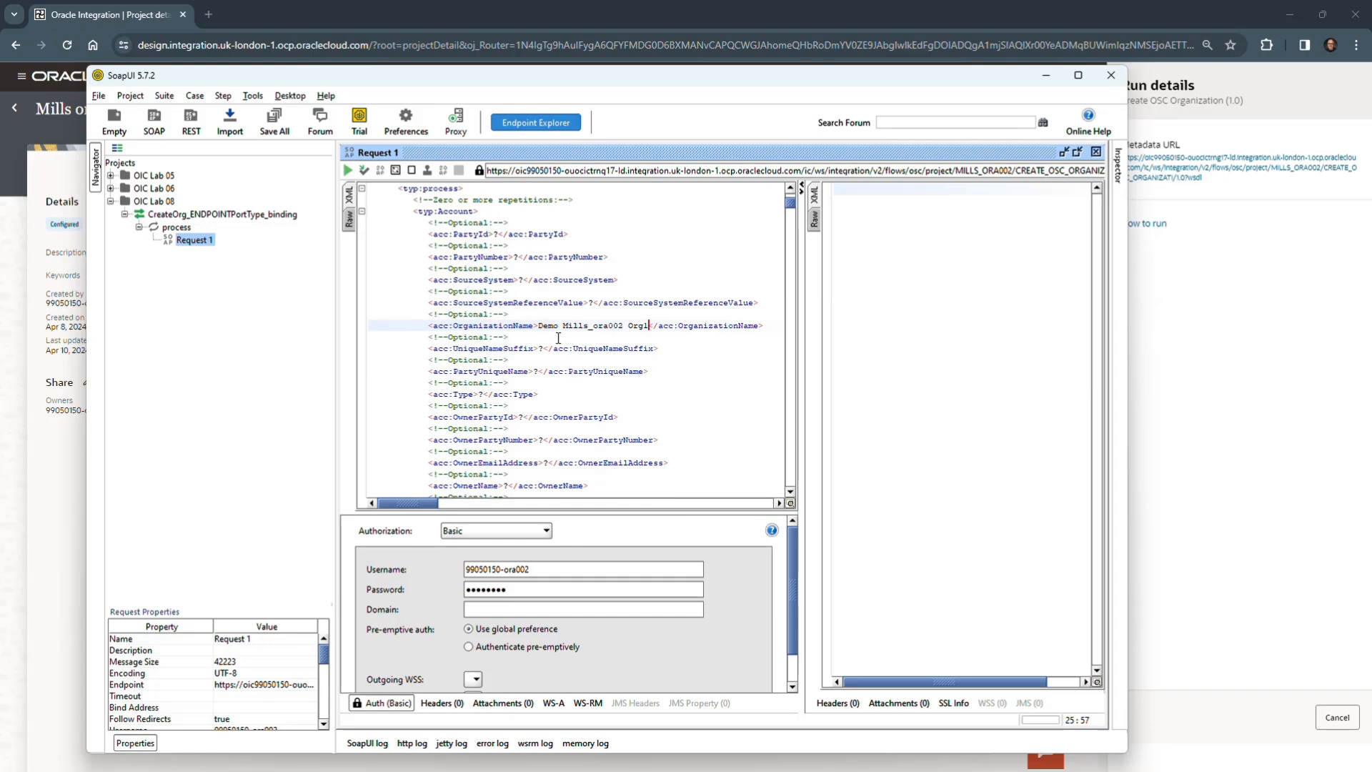
- Set the Account's AddressElementAttribute1 element to 2 in the request
scroll(558, 337, down, 5)
scroll(558, 337, down, 10)
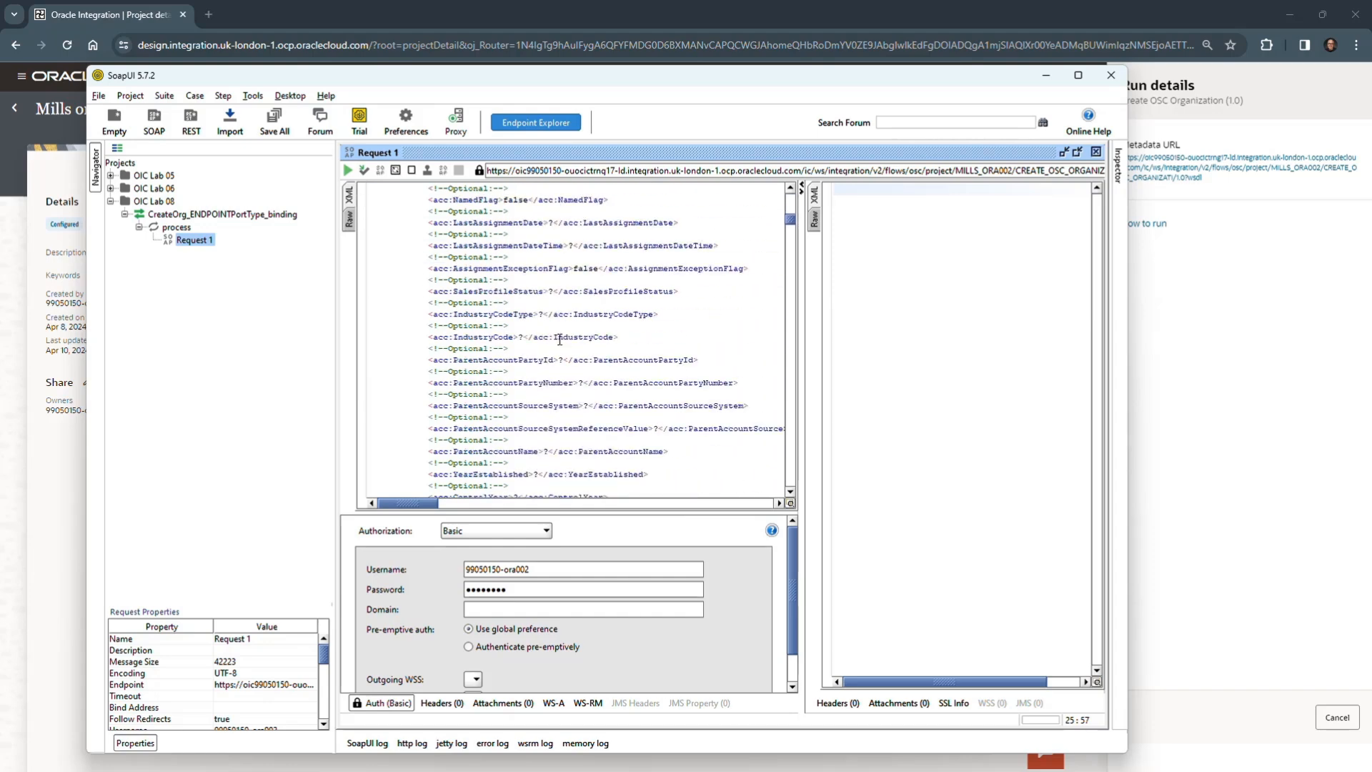
scroll(555, 353, down, 10)
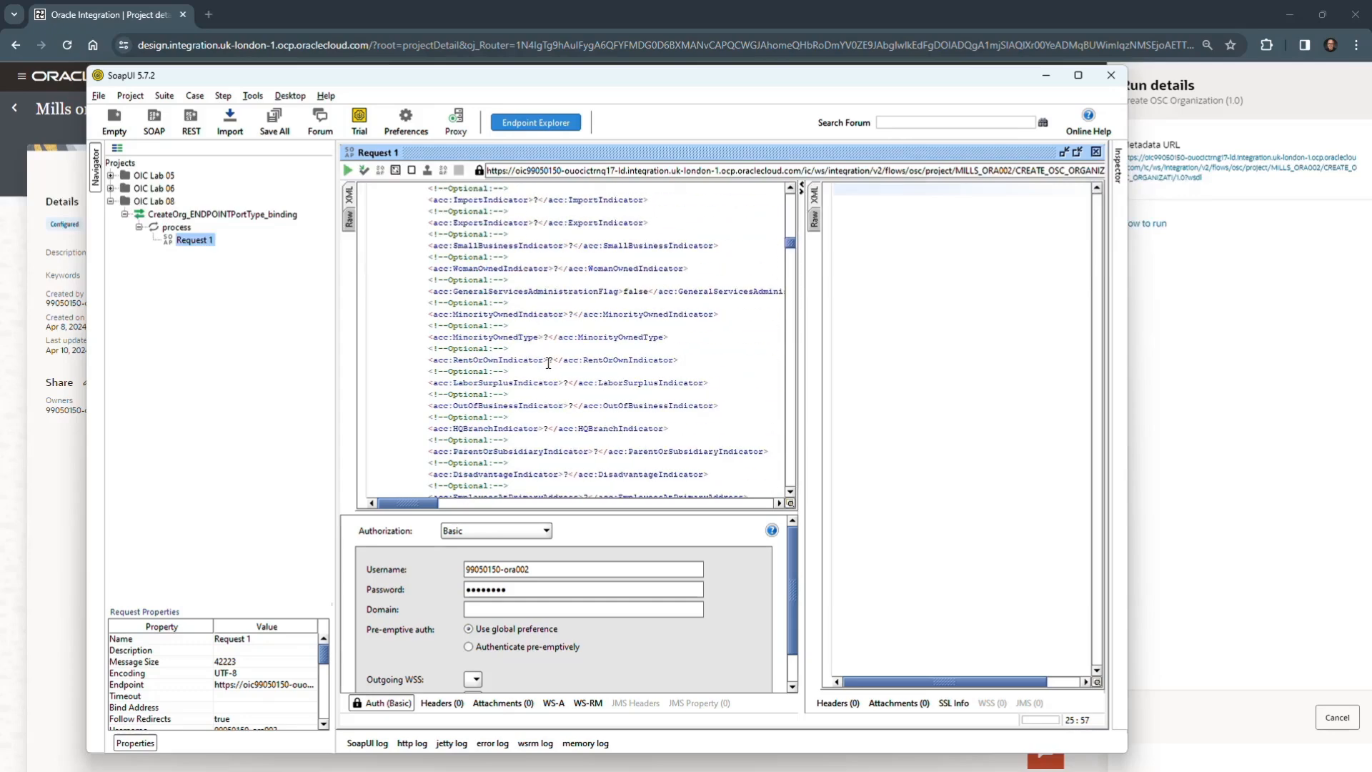
scroll(545, 368, down, 10)
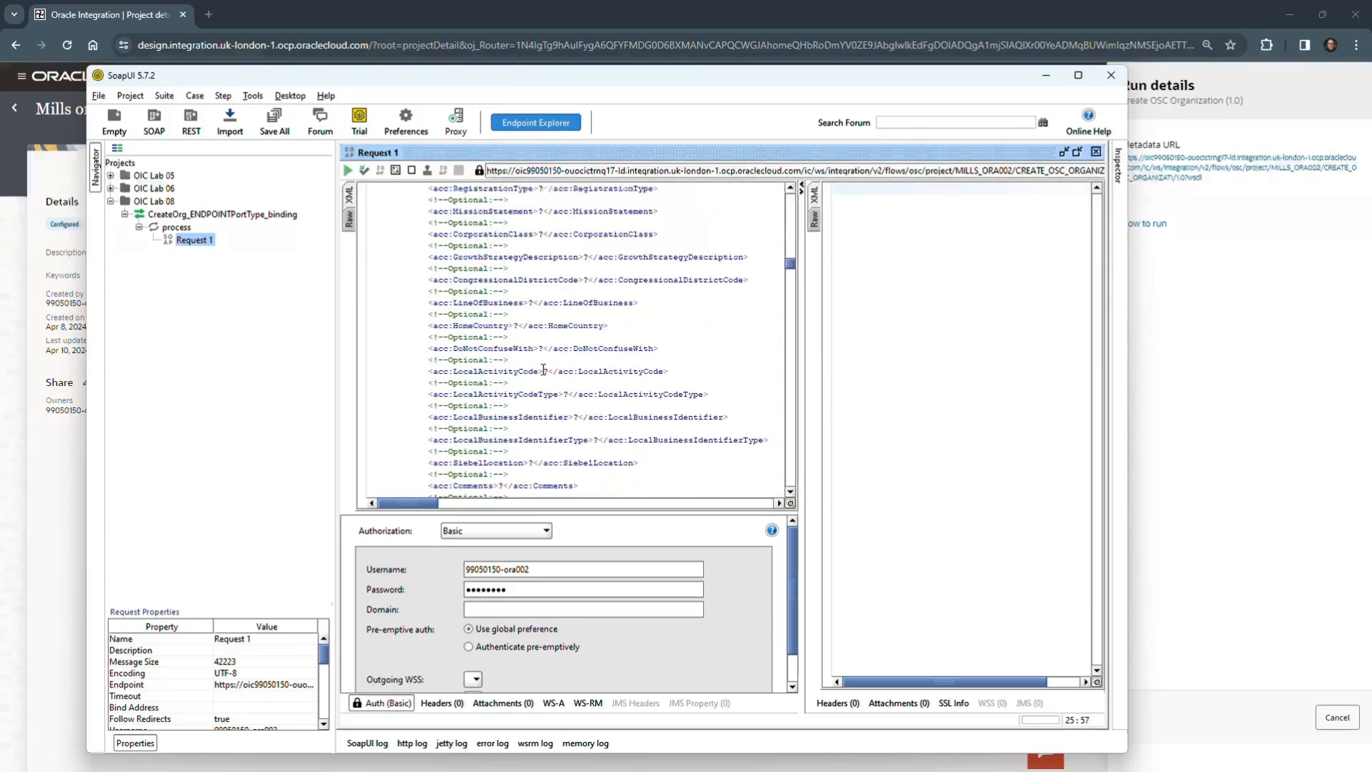
scroll(543, 370, down, 10)
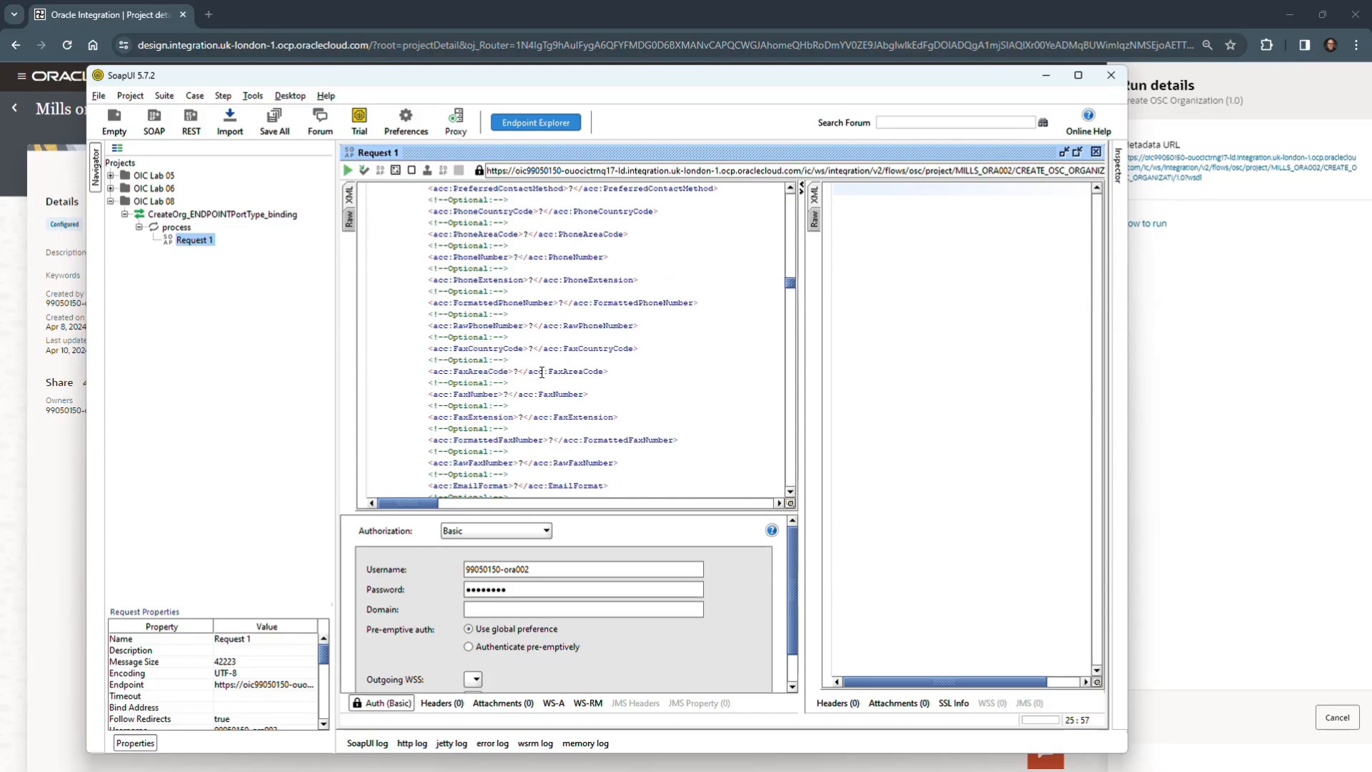
scroll(542, 372, down, 5)
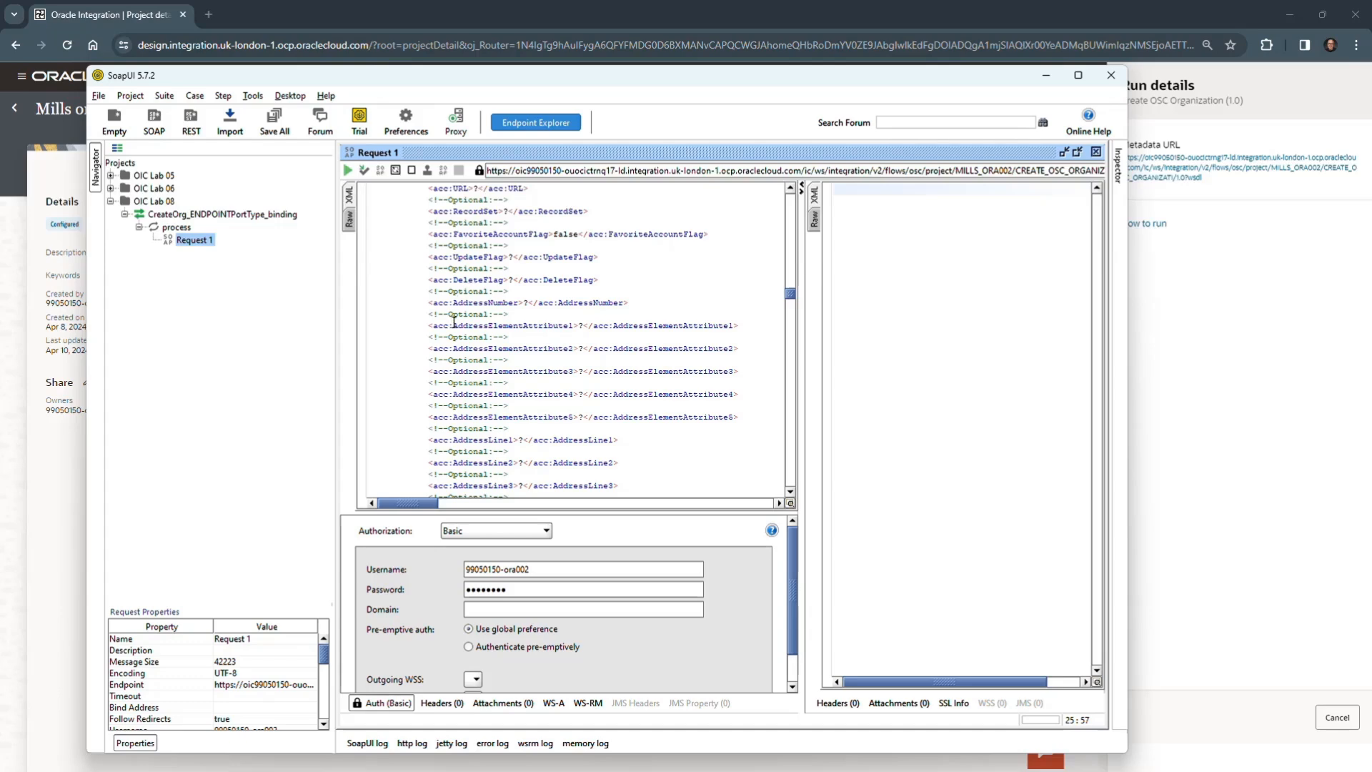
click(583, 324)
drag(583, 322, 580, 322)
text(2)
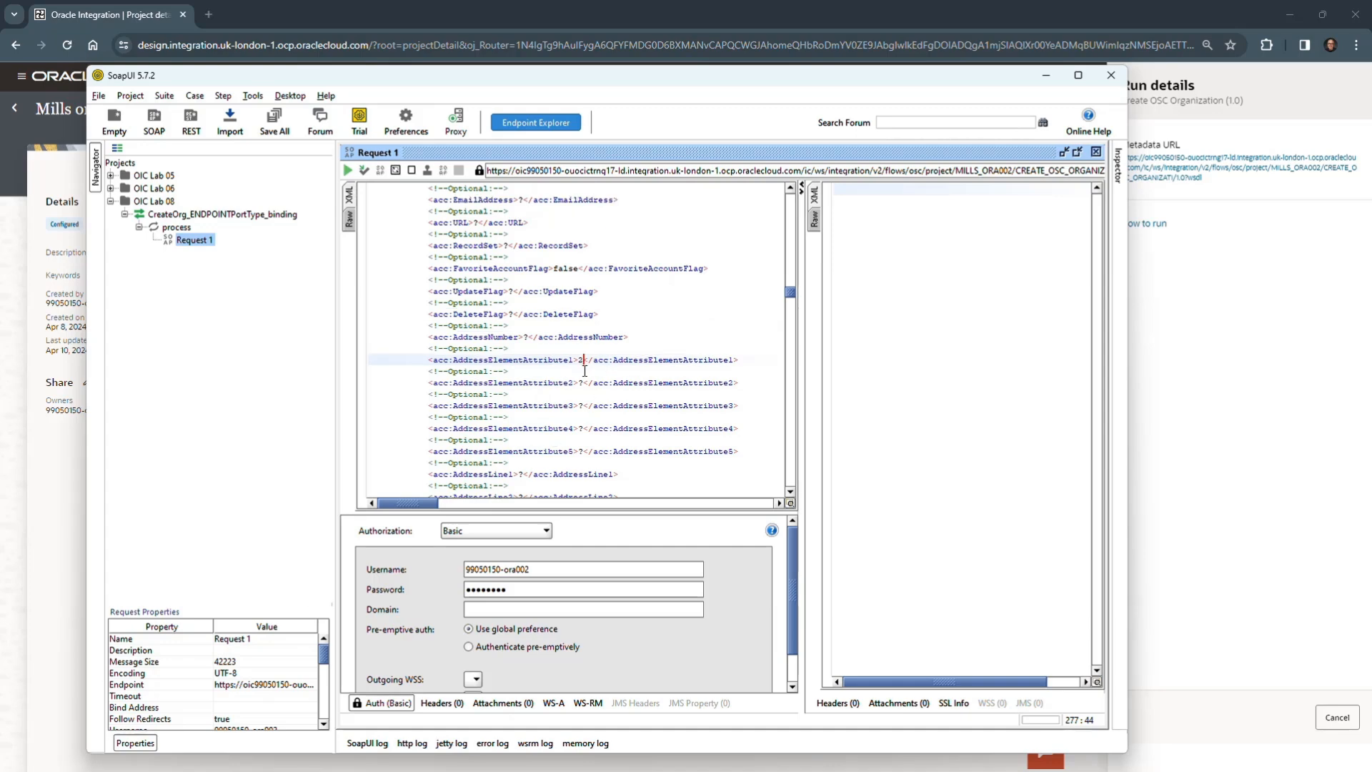
- Enter the street address in the Account's AddressLine1 element and set its City element to Tampa
scroll(584, 371, down, 2)
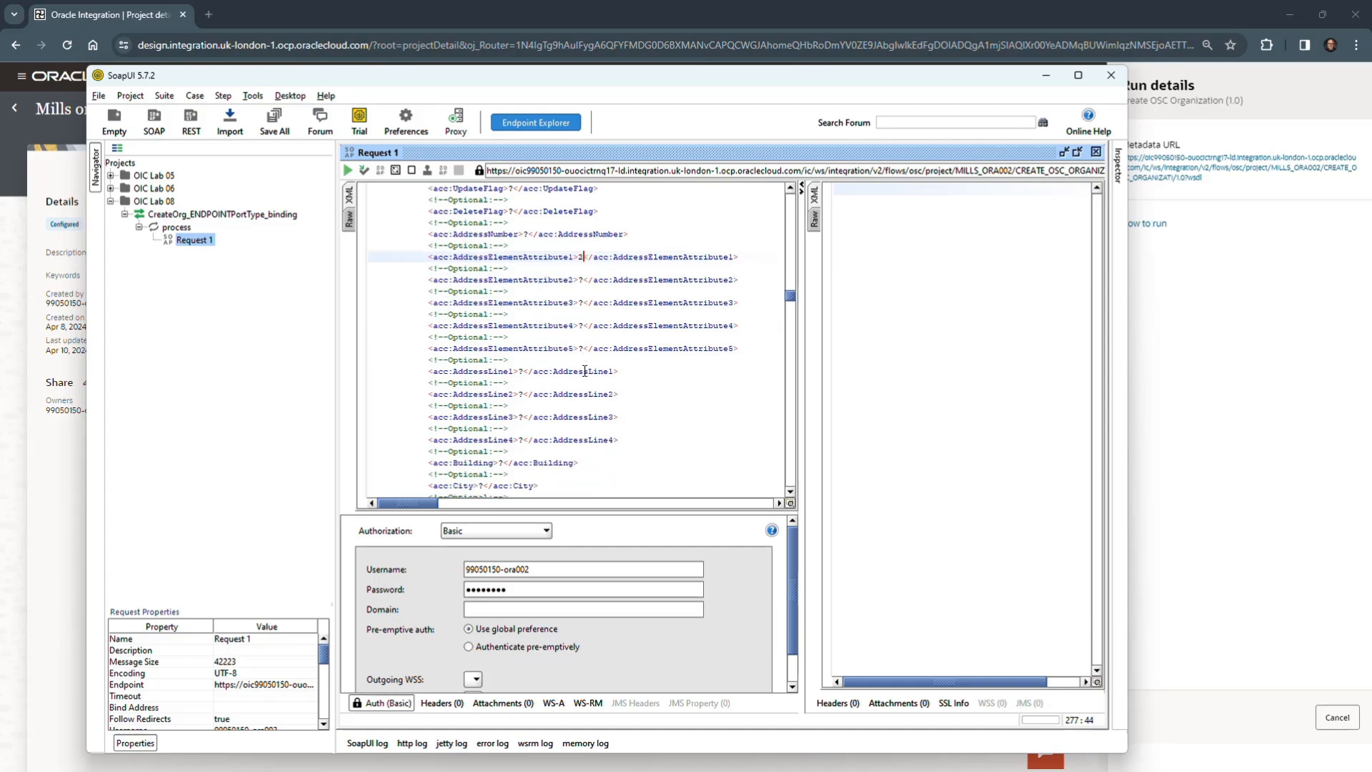
click(524, 369)
key(shift+Left)
text(101 Main)
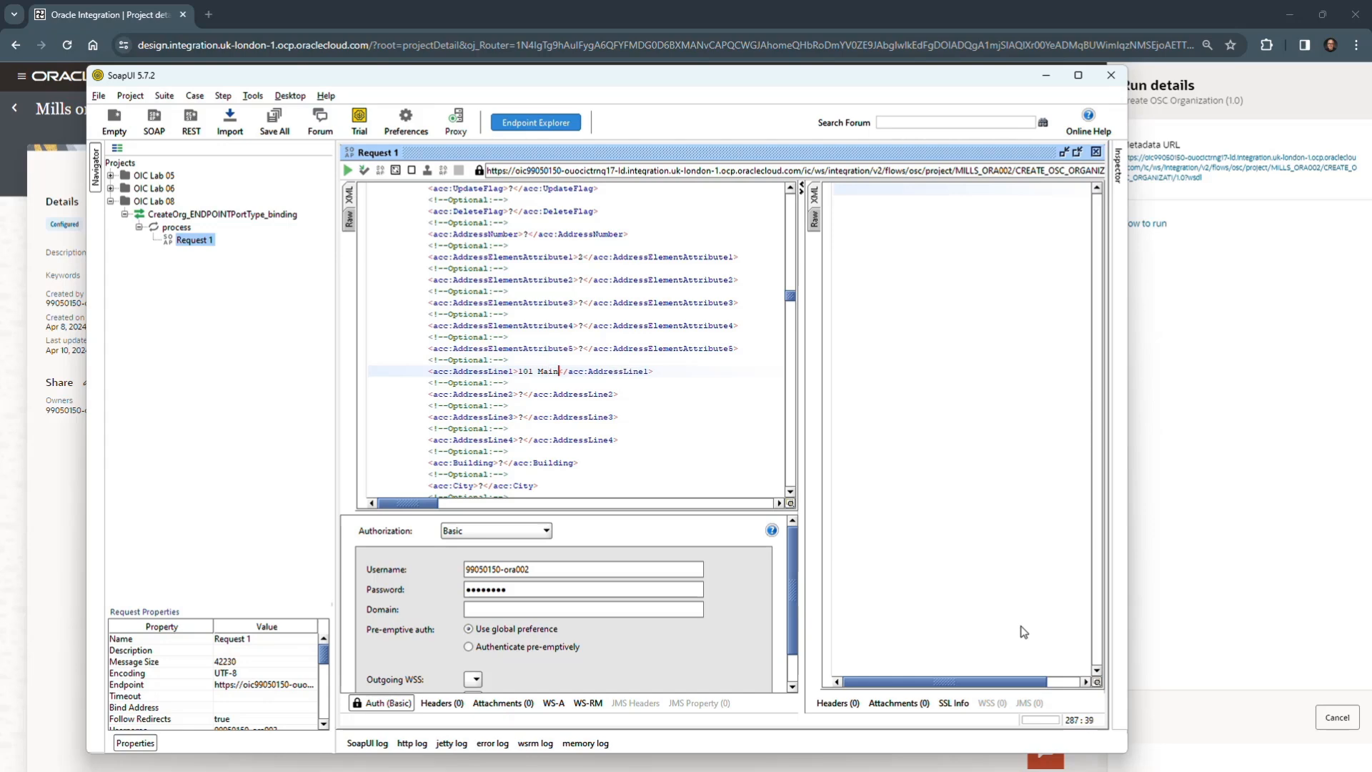
text( Street)
scroll(522, 437, down, 1)
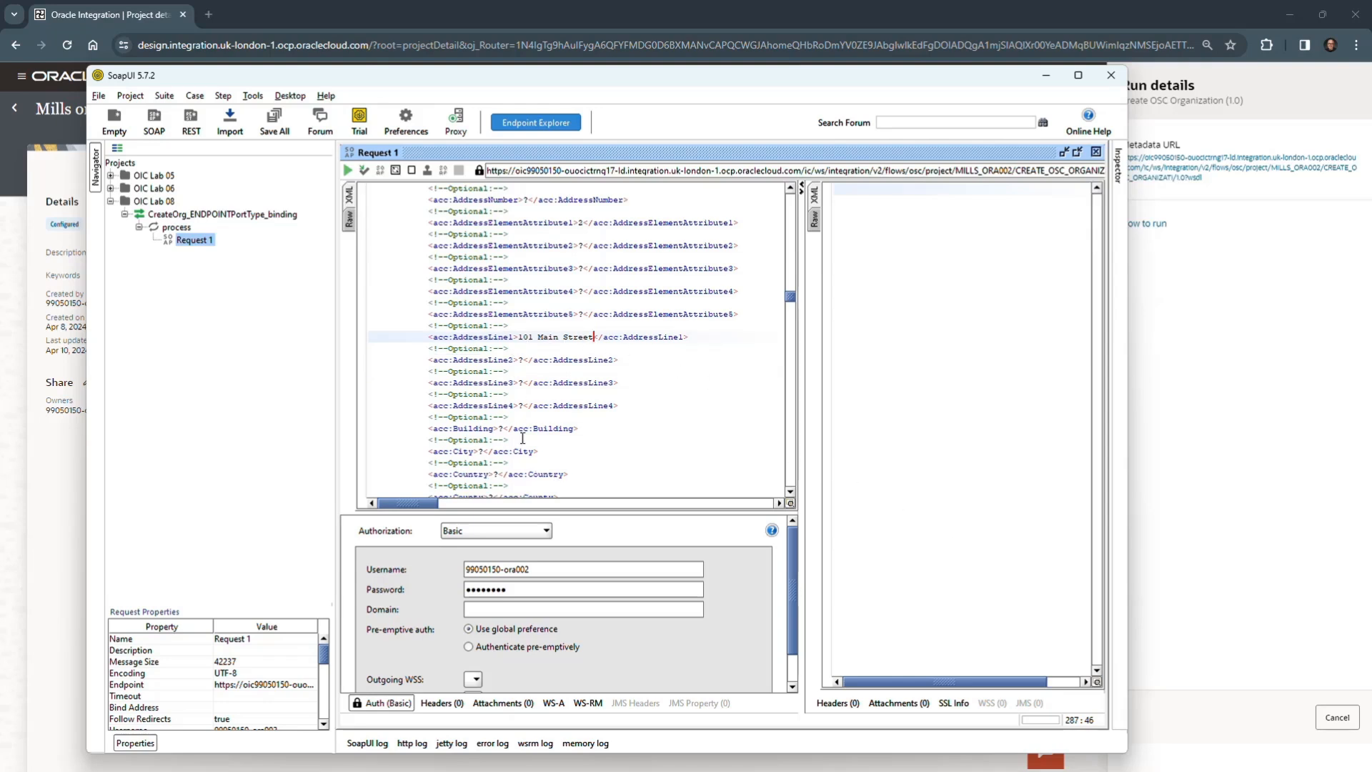
click(481, 451)
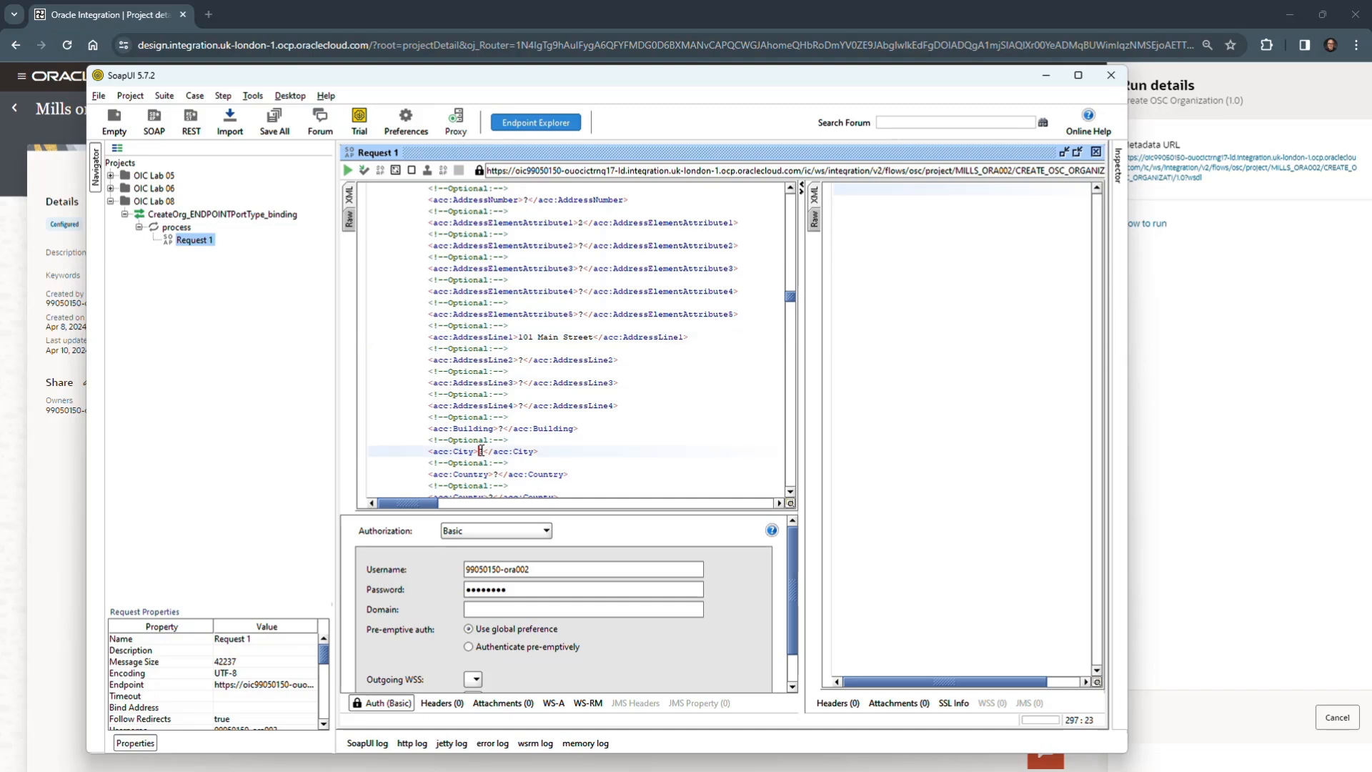
double_click(481, 451)
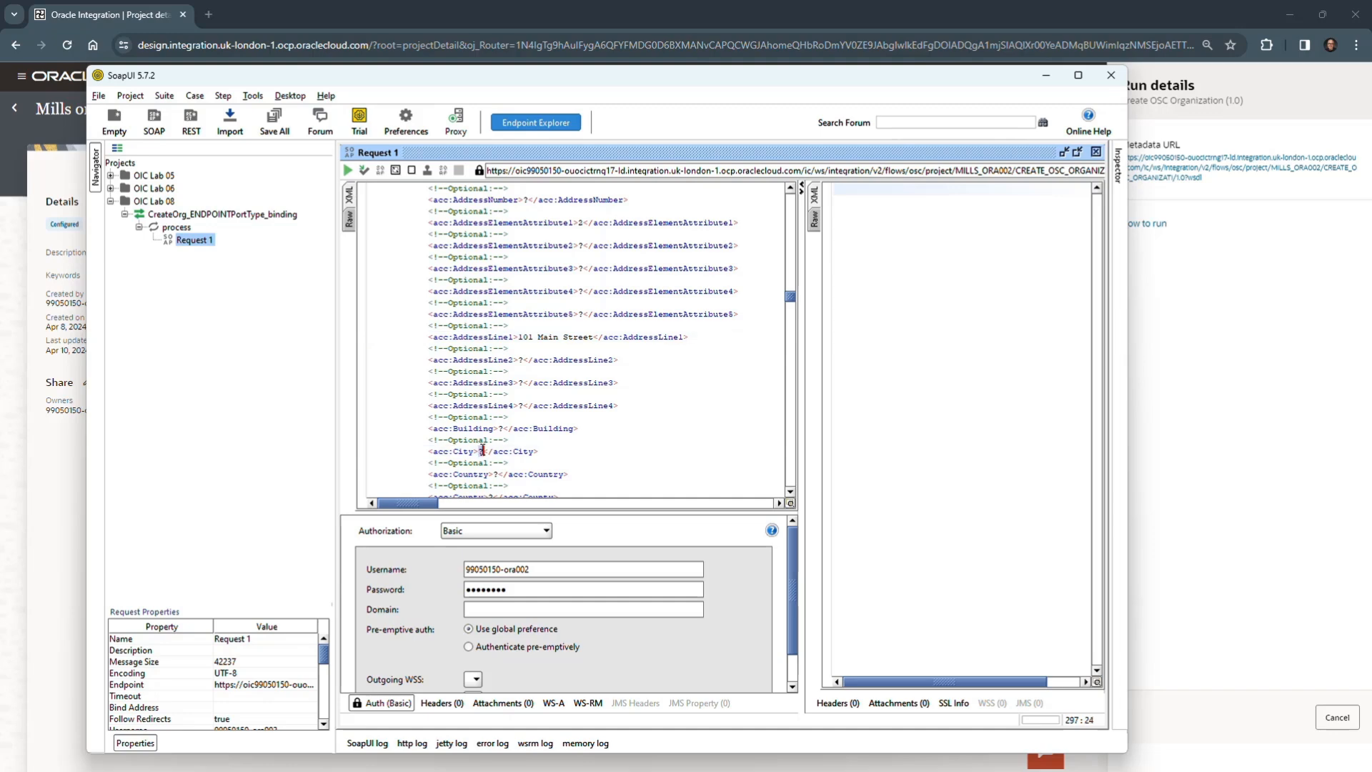
text(Tampa)
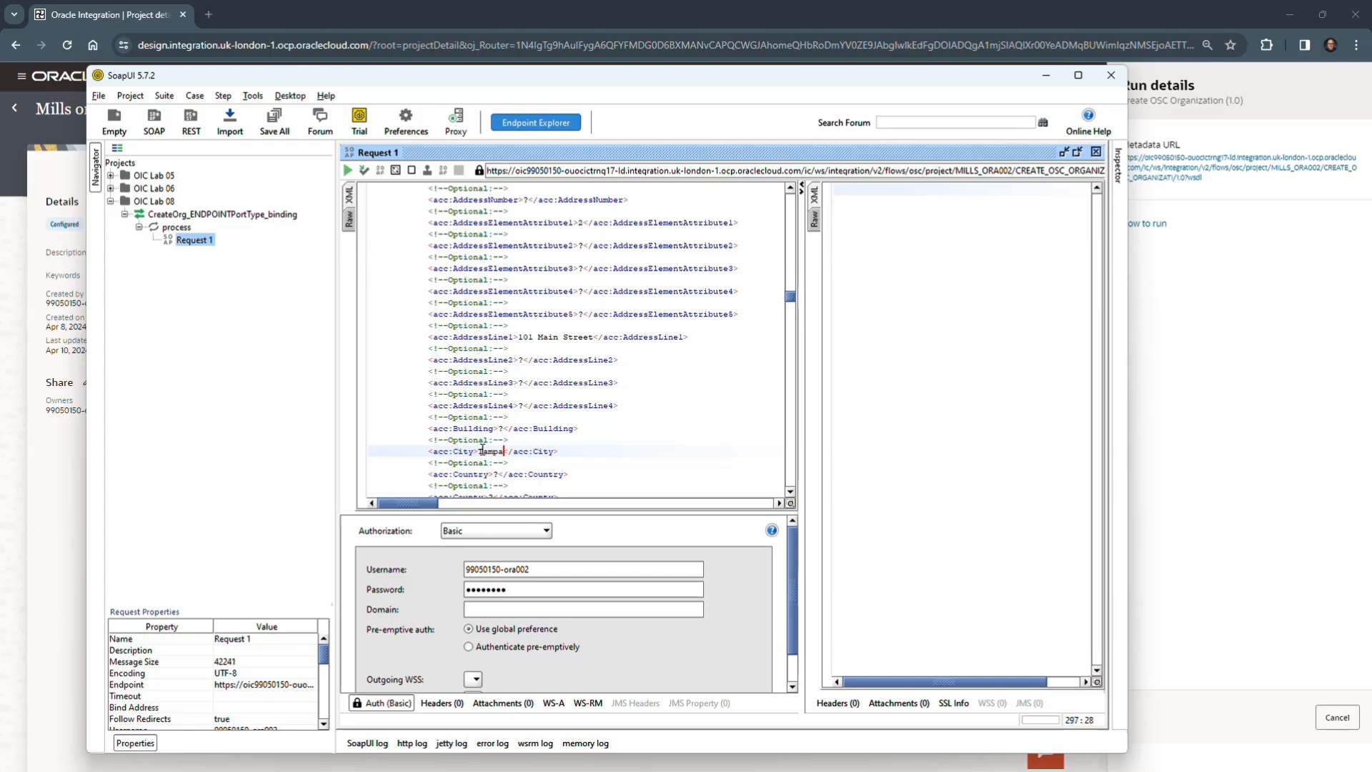
- Set the Account's Country element to US and enter the postal code in its PostalCode element
scroll(549, 391, down, 2)
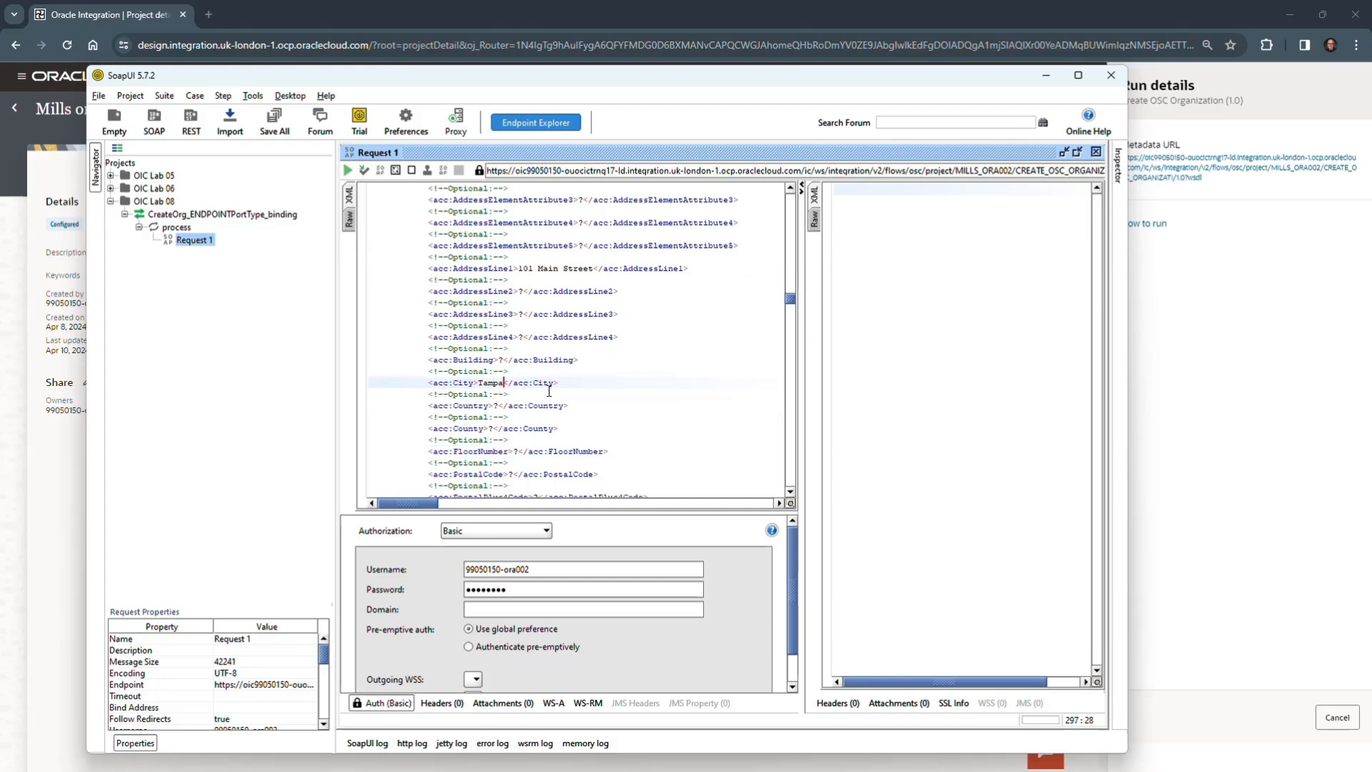
double_click(498, 405)
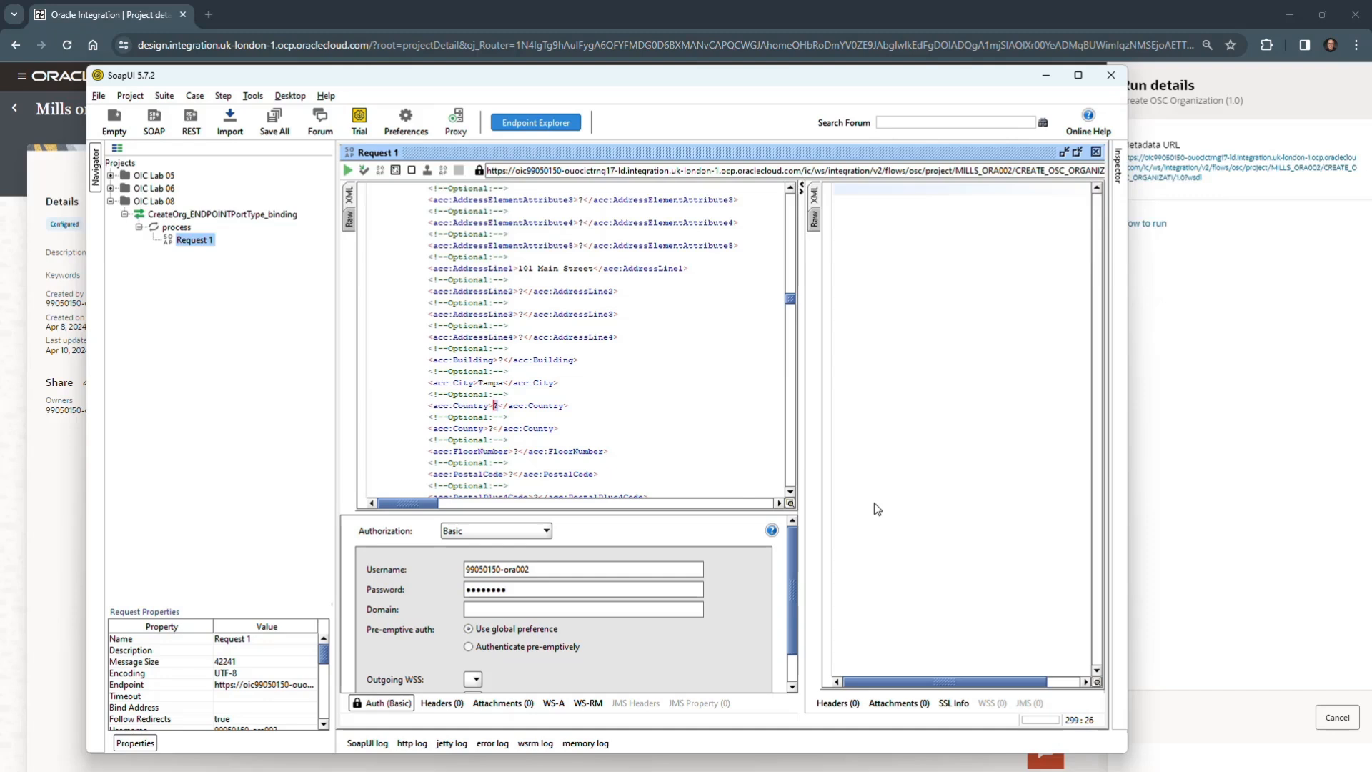
text(US)
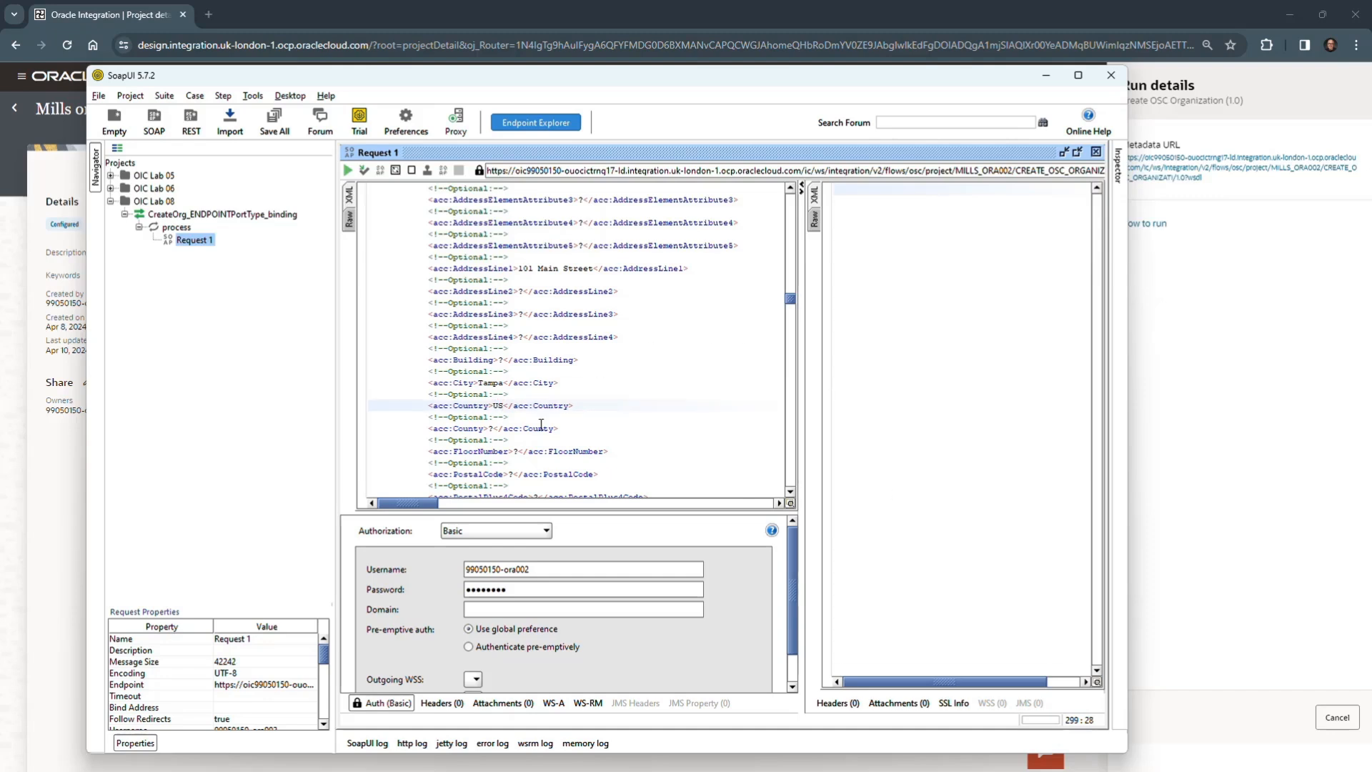
double_click(512, 472)
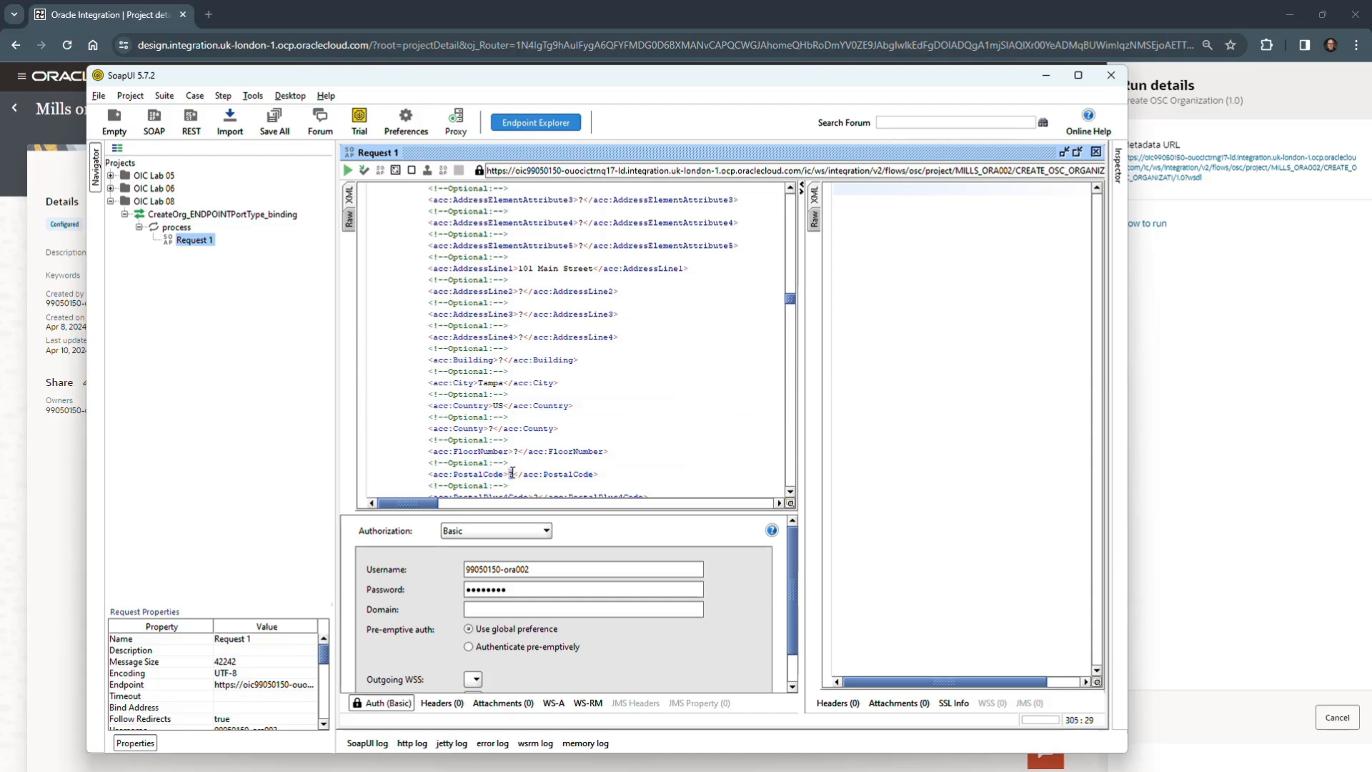
text(33636)
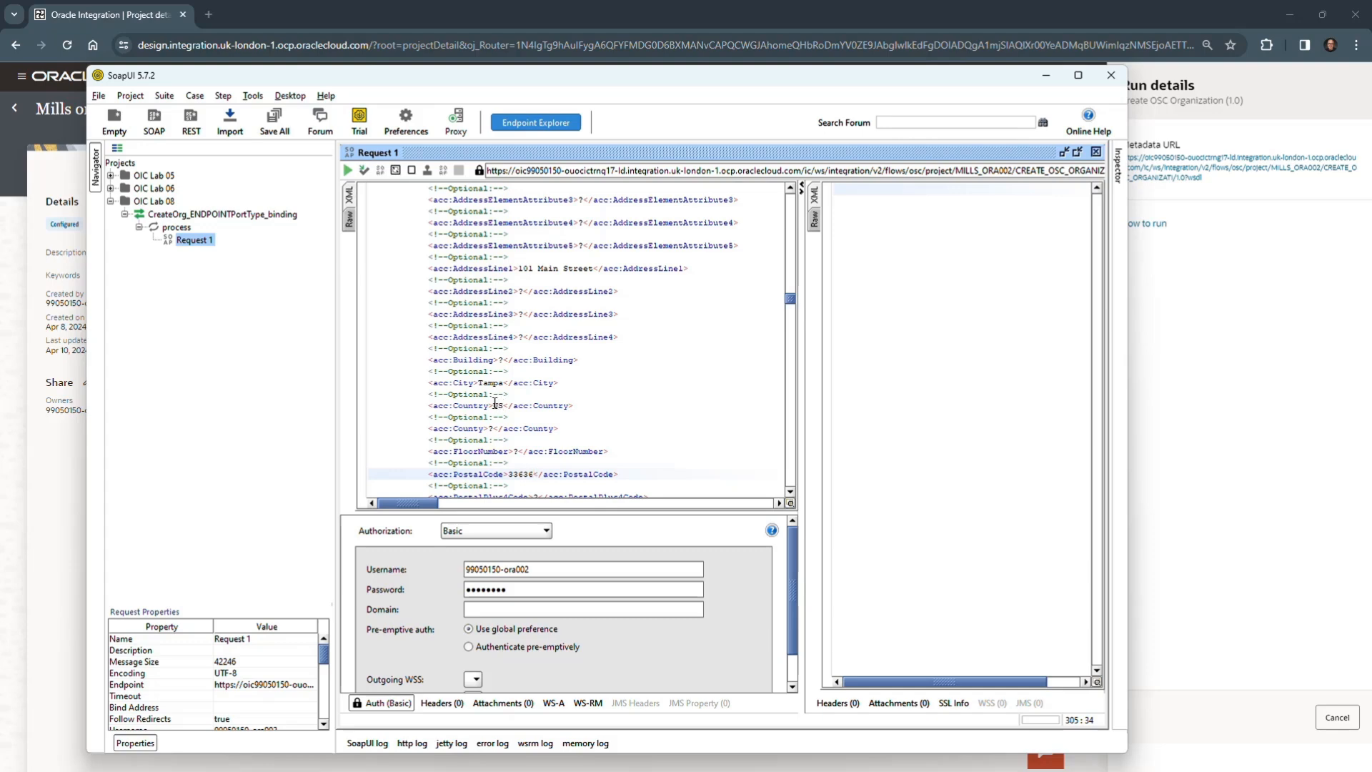
- Compare the request's Country and other address values with the example in the OIC_Lab_08 Word document, then return to the request
drag(495, 405, 503, 404)
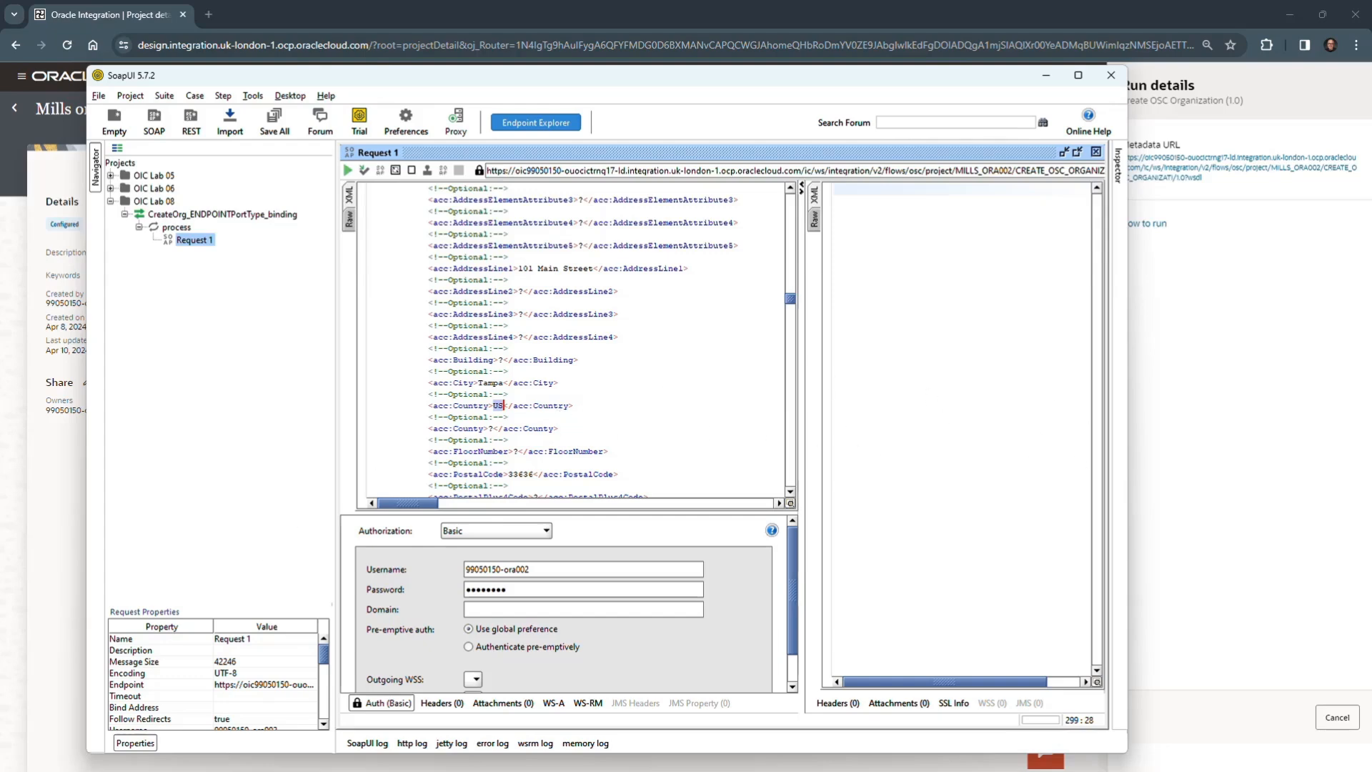
drag(0, 615, 1091, 95)
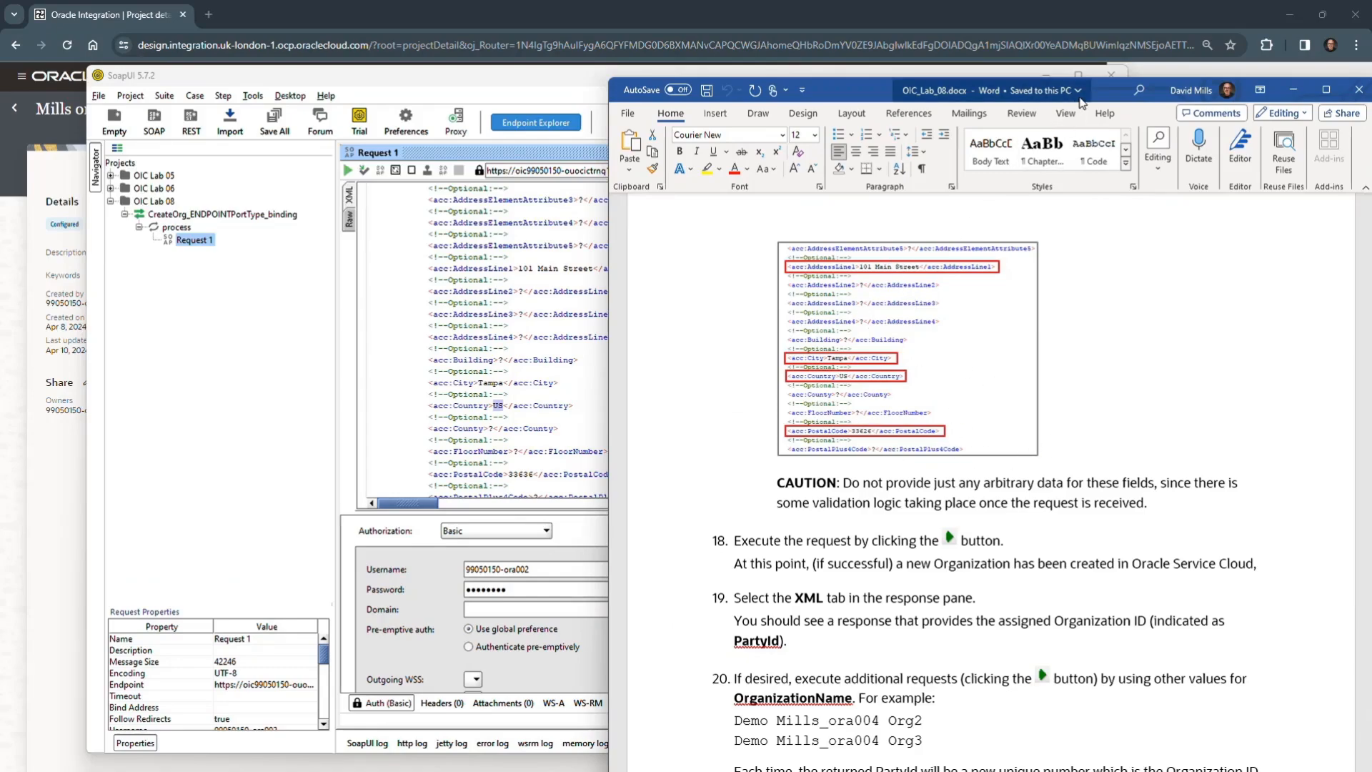
drag(1109, 87, 0, 615)
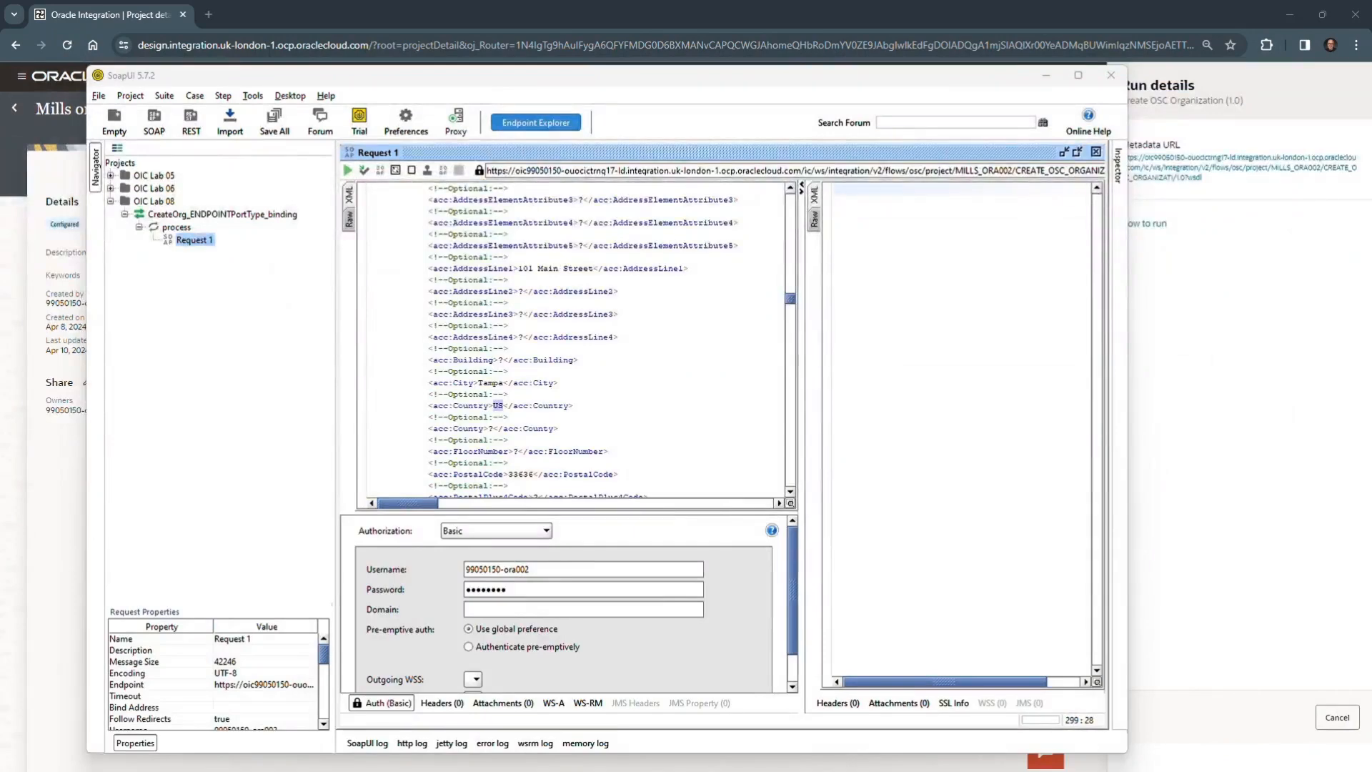
click(571, 428)
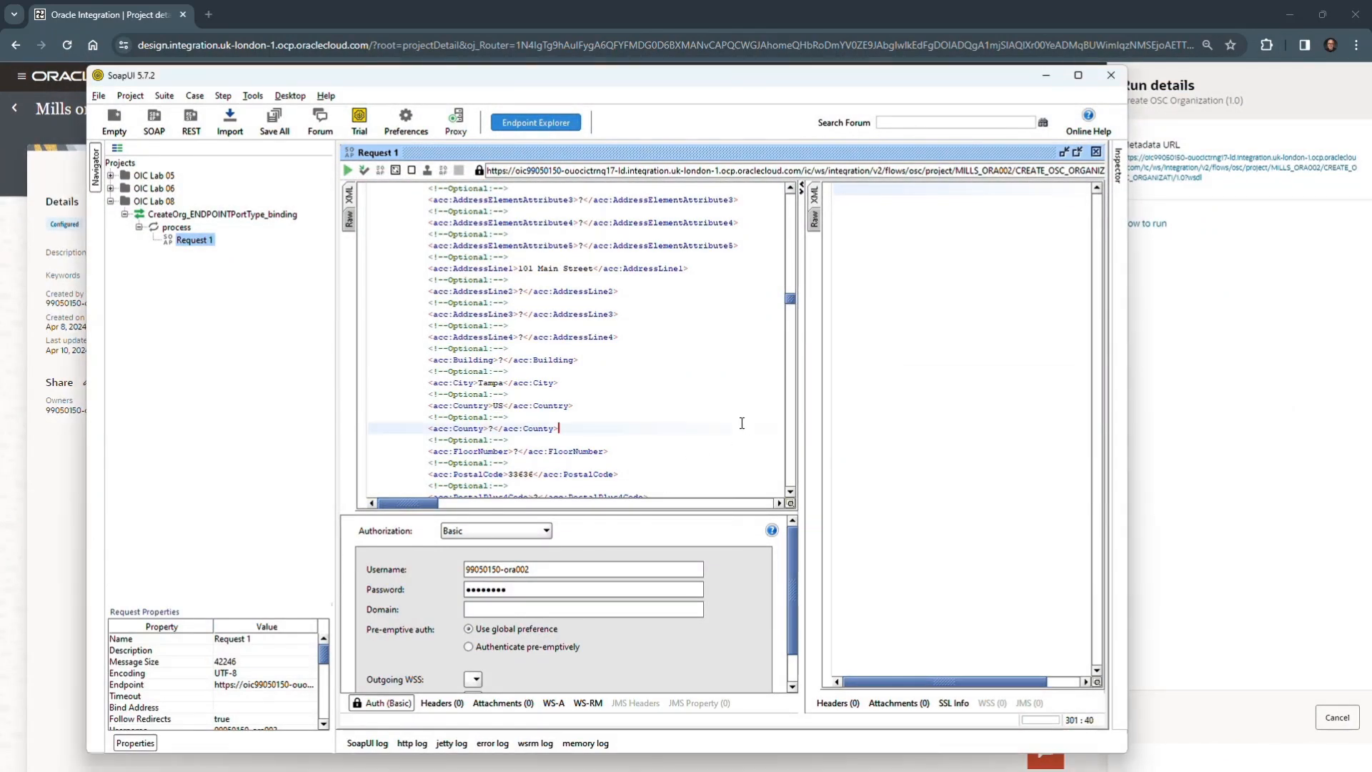
- Submit the request and inspect the PartyId in the XML view of its response
click(348, 170)
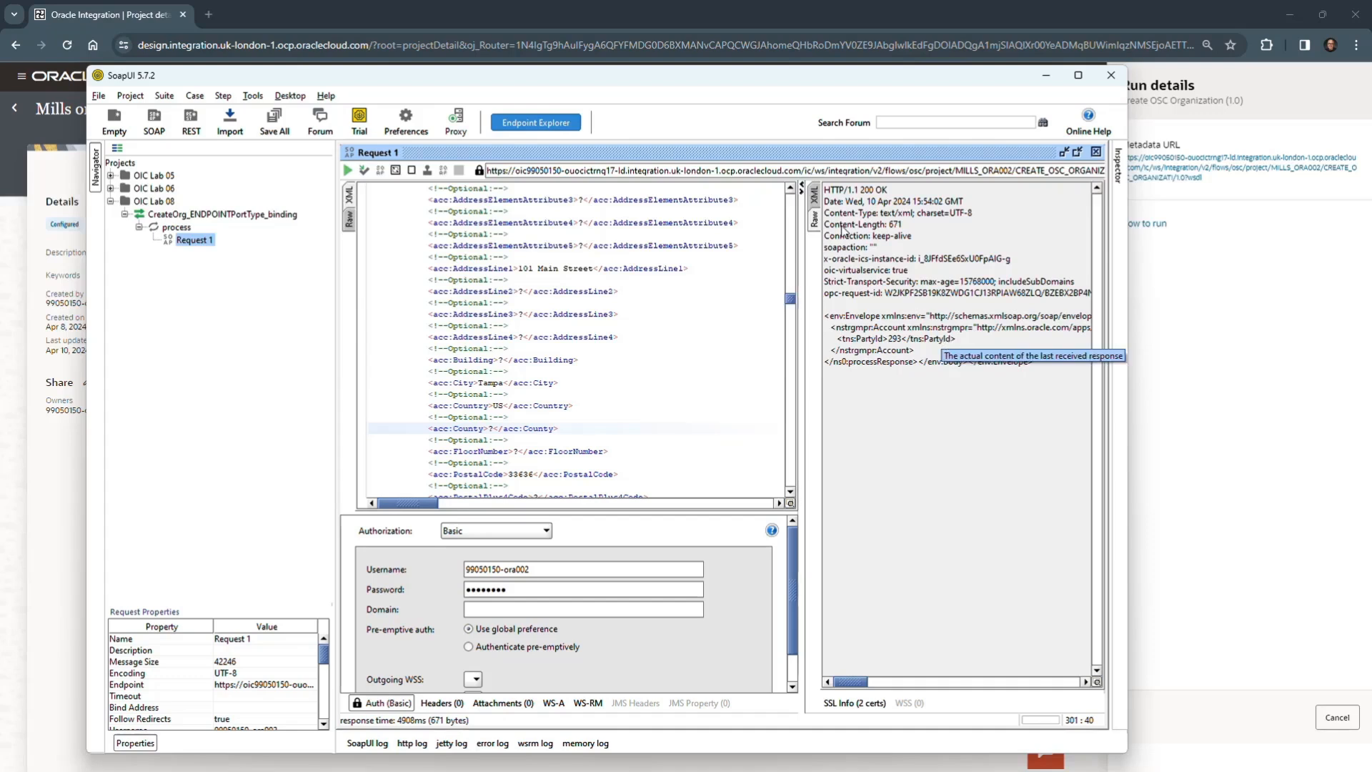
click(813, 195)
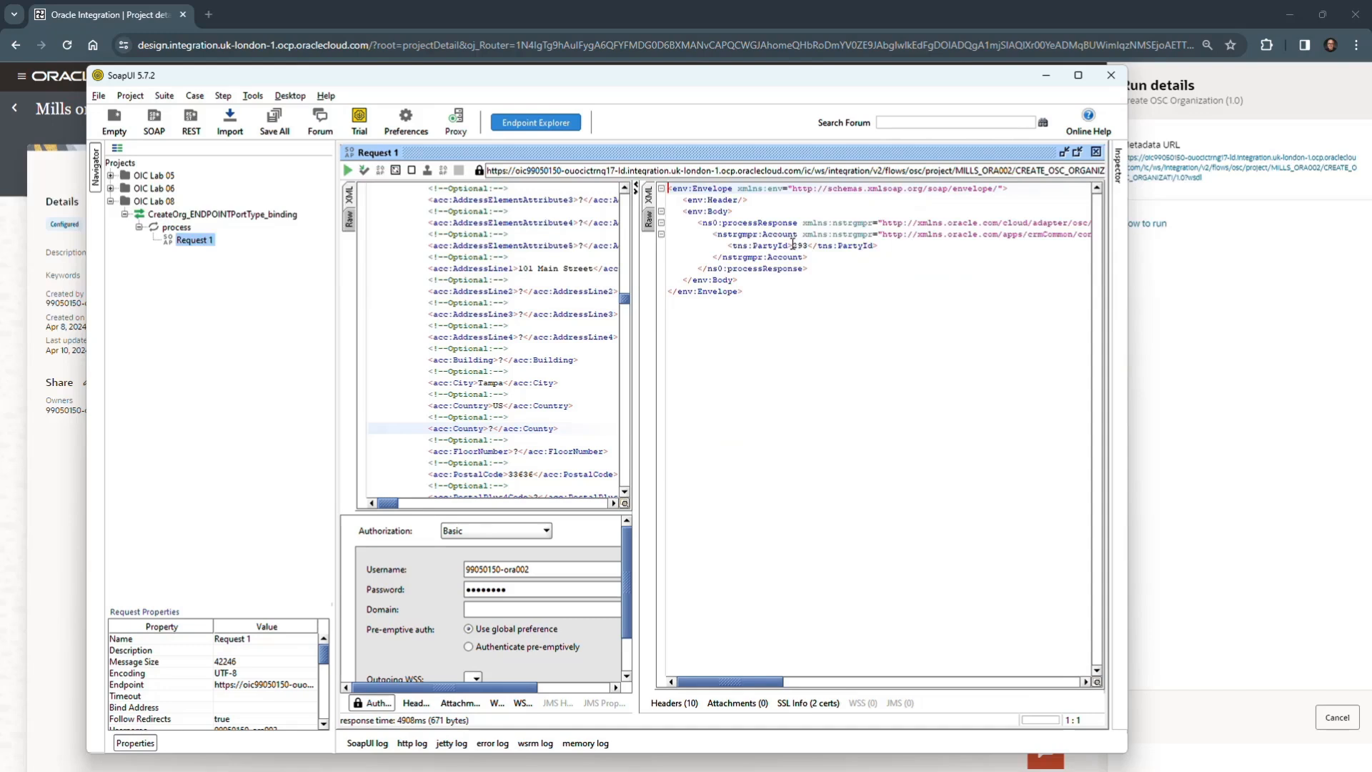
drag(792, 245, 808, 246)
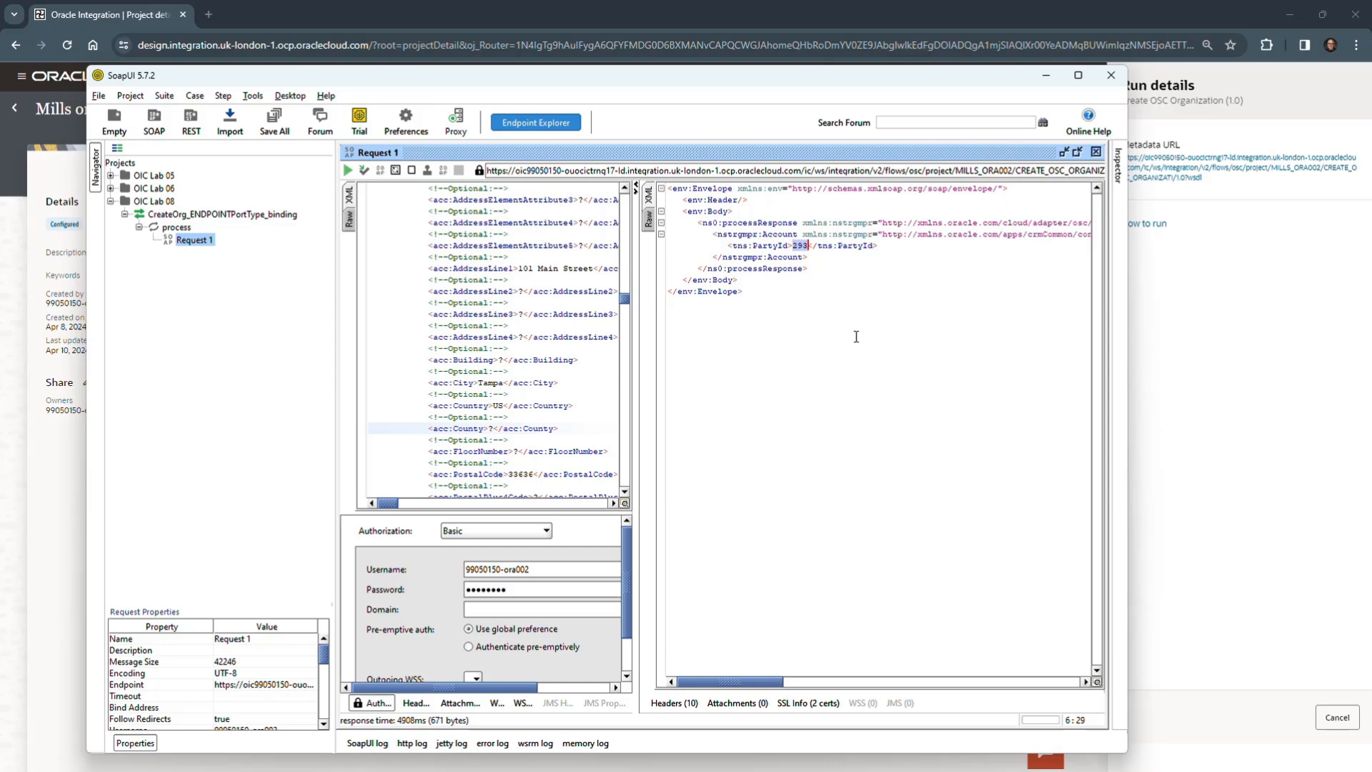
click(856, 267)
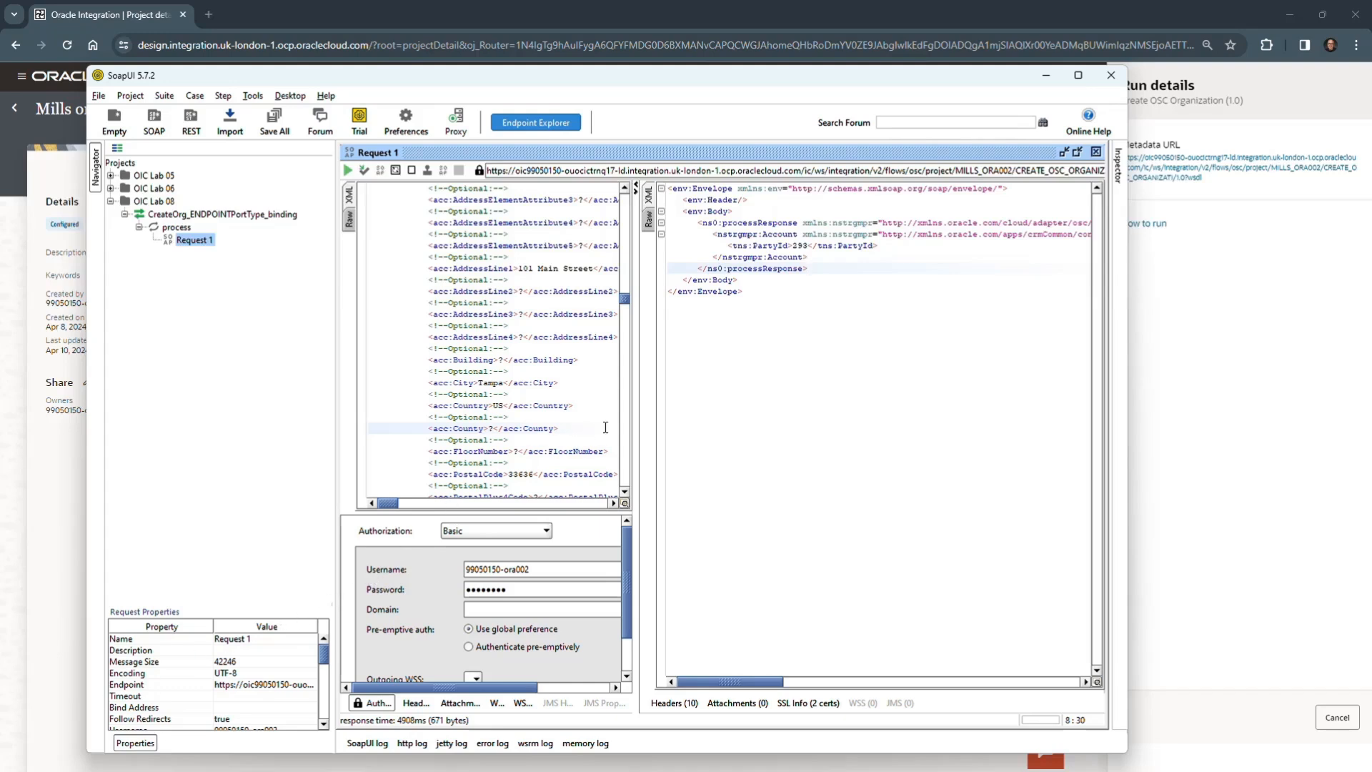
- Change the OrganizationName to "Demo Mills_ora002 Org2", resubmit the request and view the response as XML
drag(636, 414, 754, 414)
scroll(564, 420, up, 10)
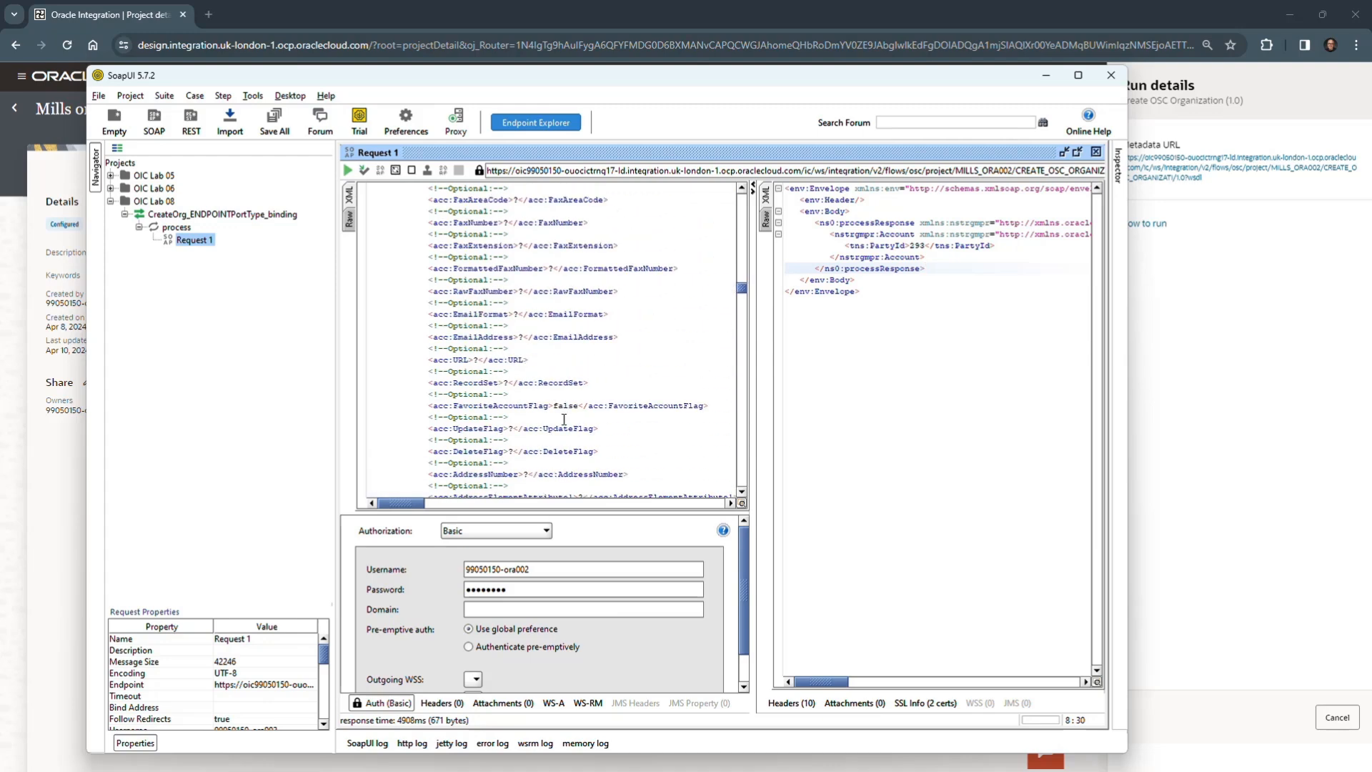
scroll(714, 271, up, 10)
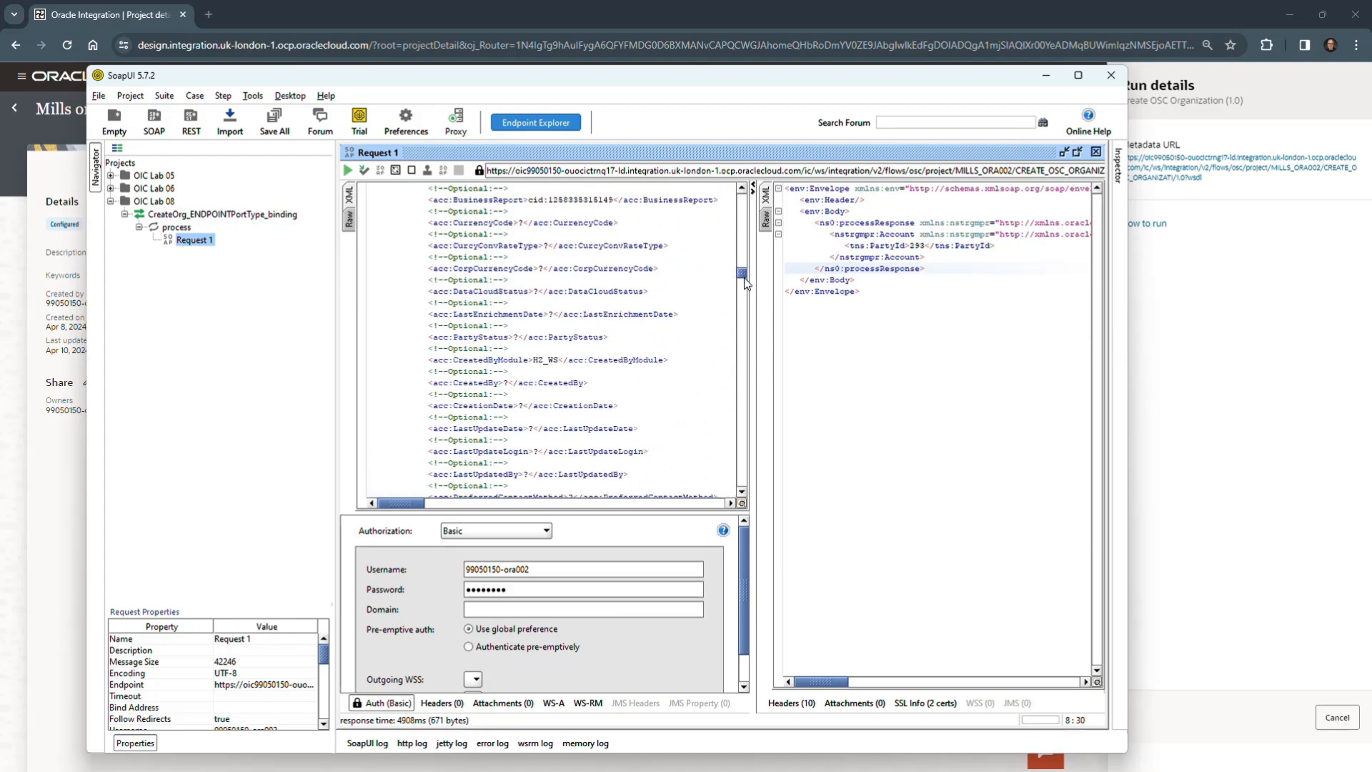
drag(744, 283, 744, 202)
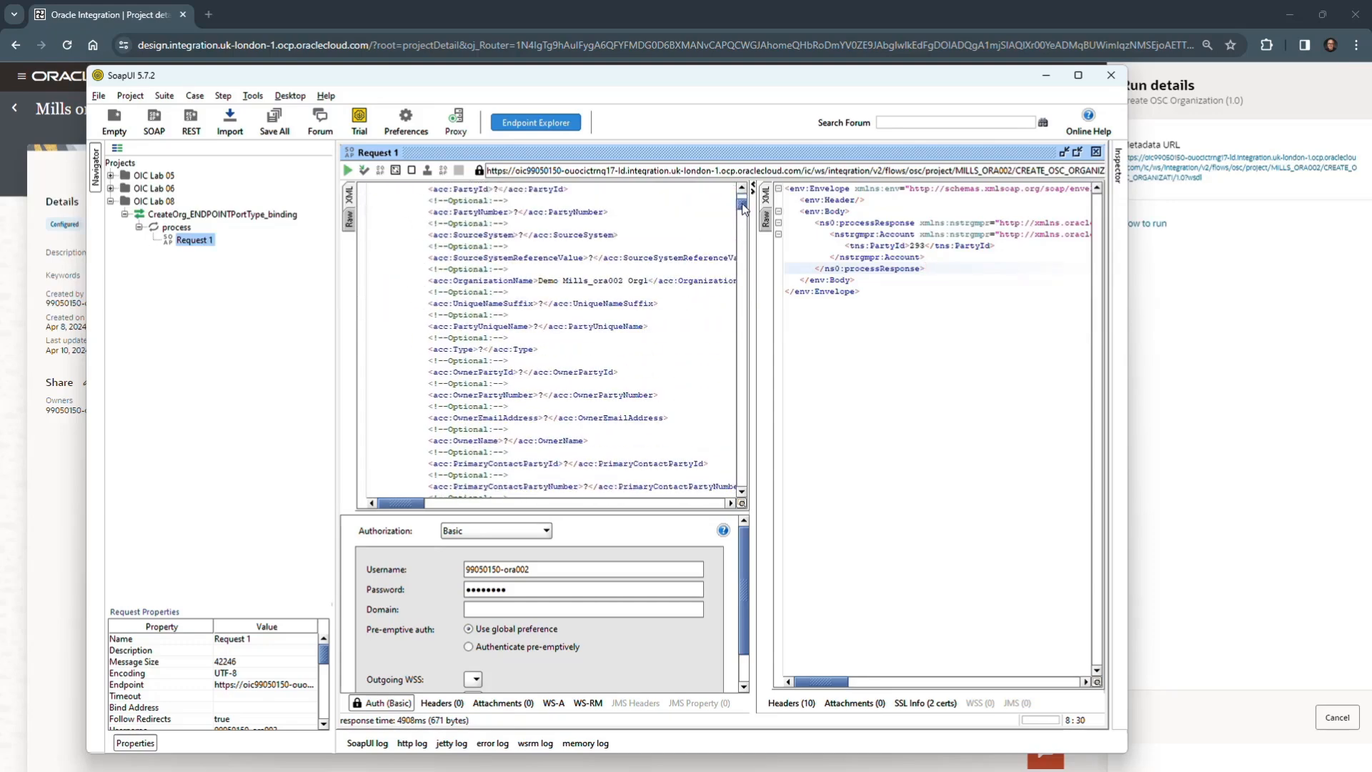
click(647, 280)
key(BackSpace)
text(2)
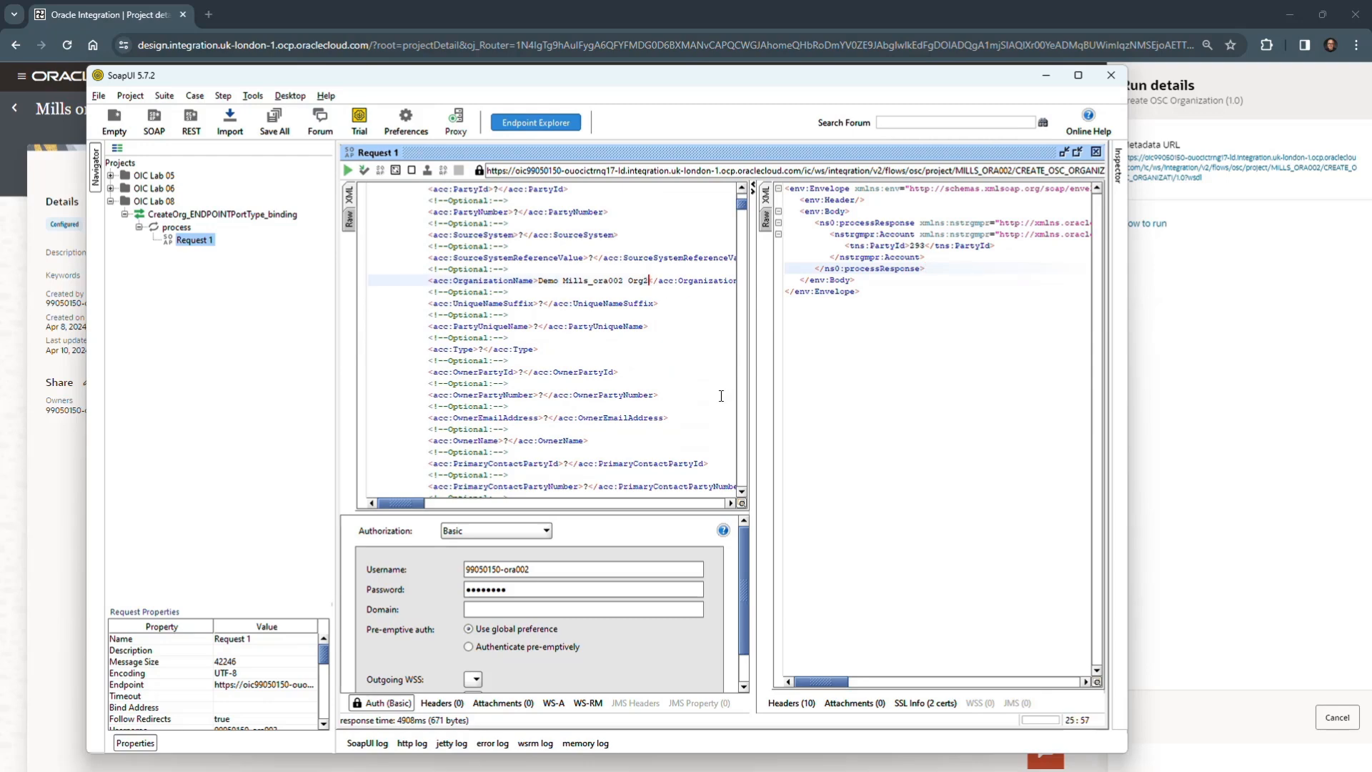
click(349, 170)
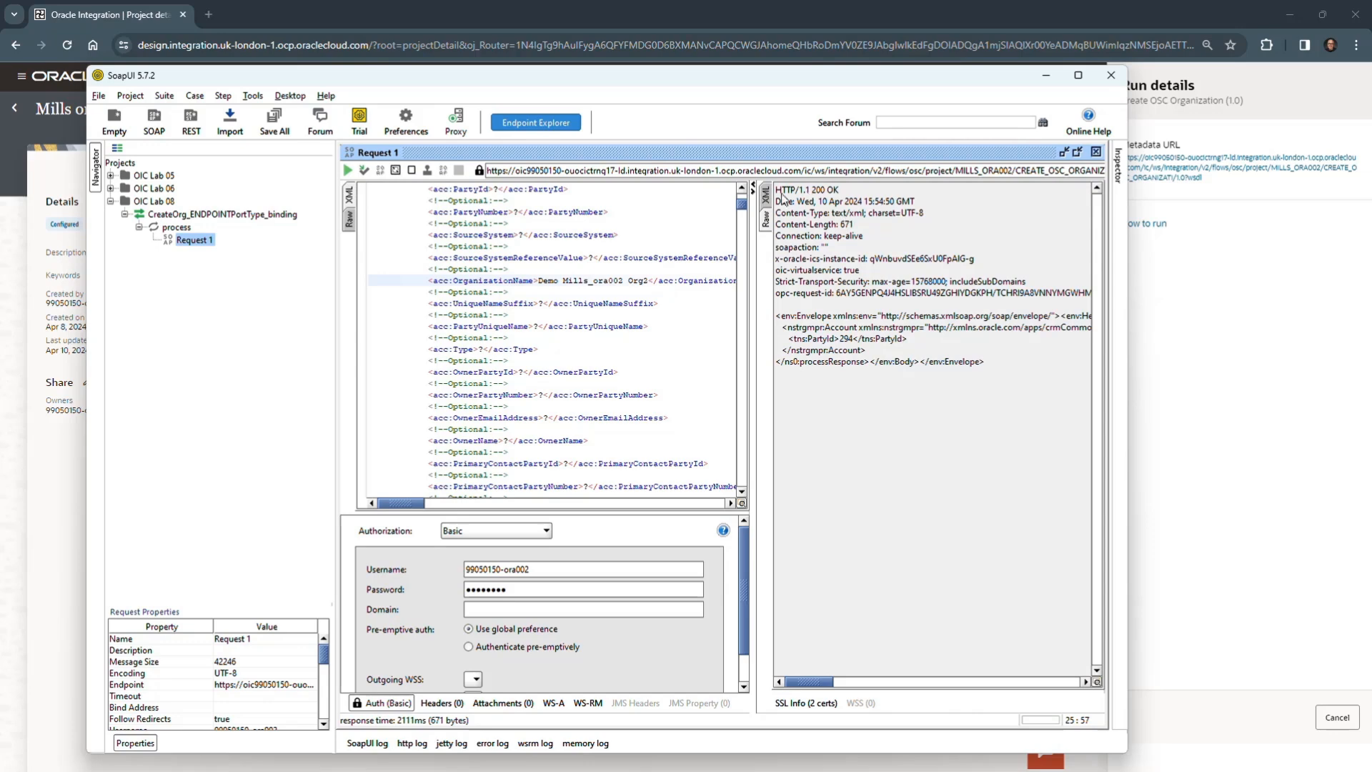
click(766, 195)
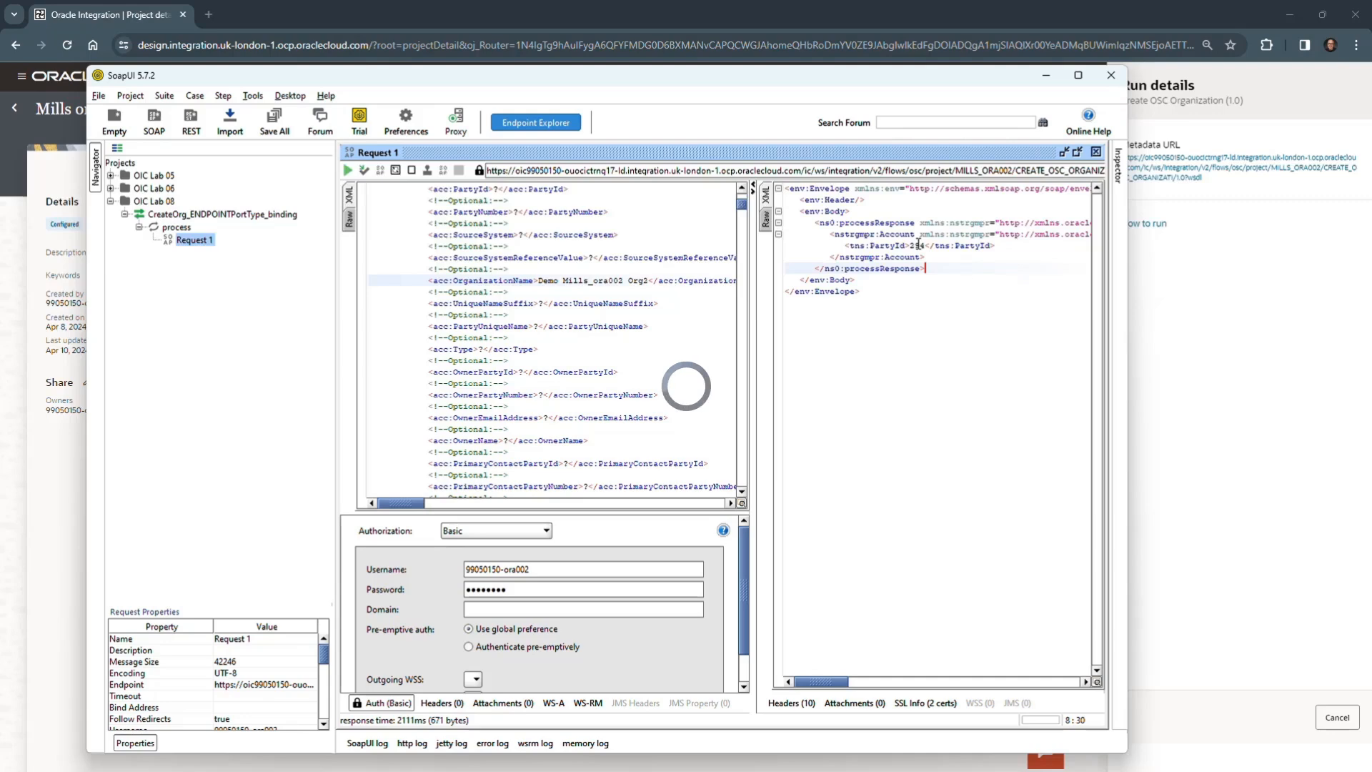
mouse_move(1291, 756)
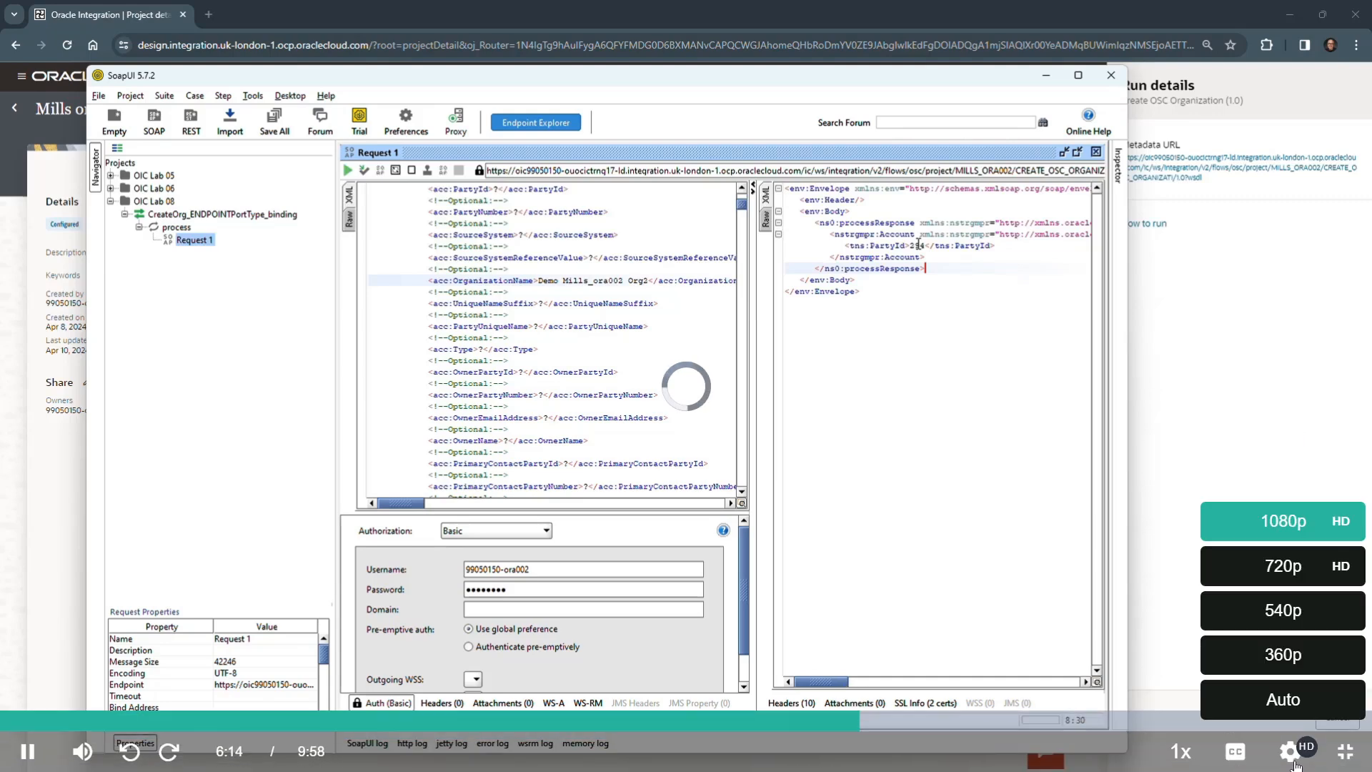
click(1292, 566)
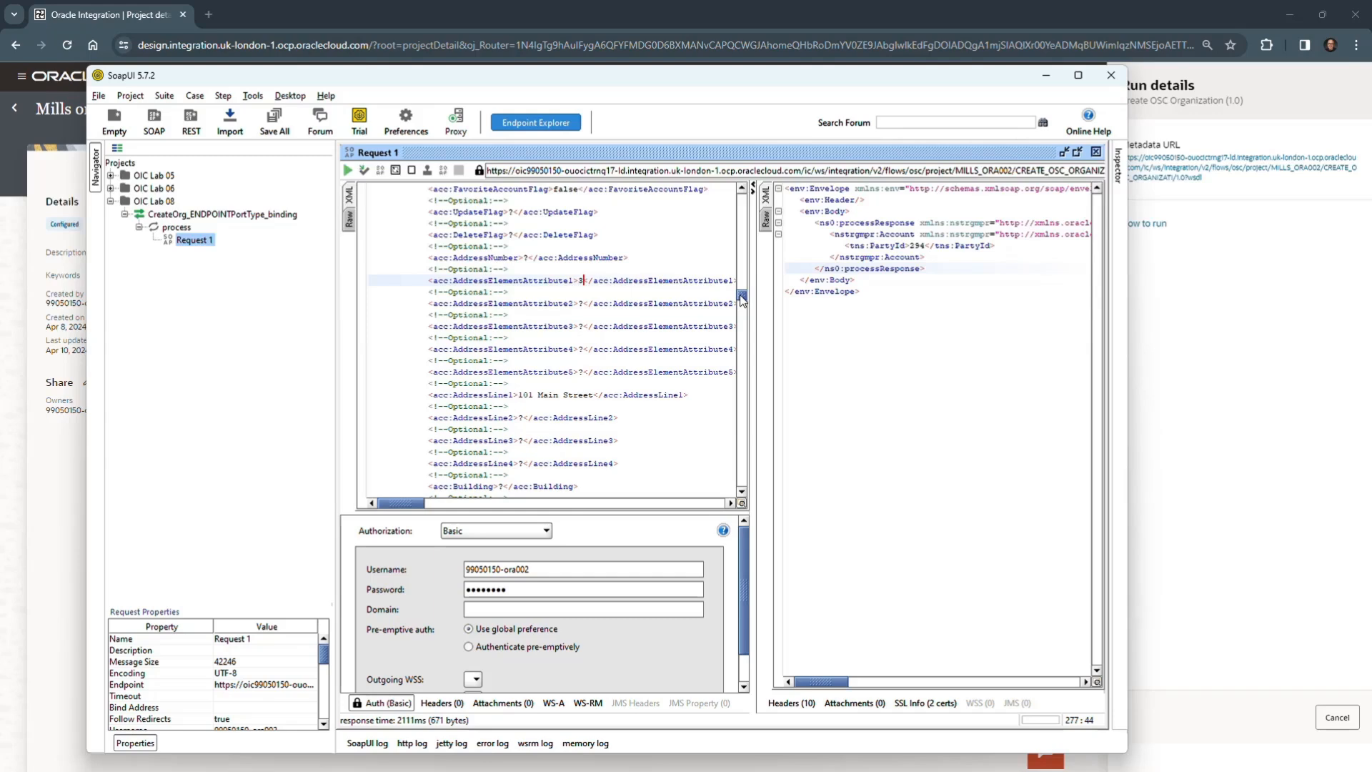
- Change the request's OrganizationName to "Demo Mills_ora002 Org3" and submit the request again
drag(741, 300, 747, 212)
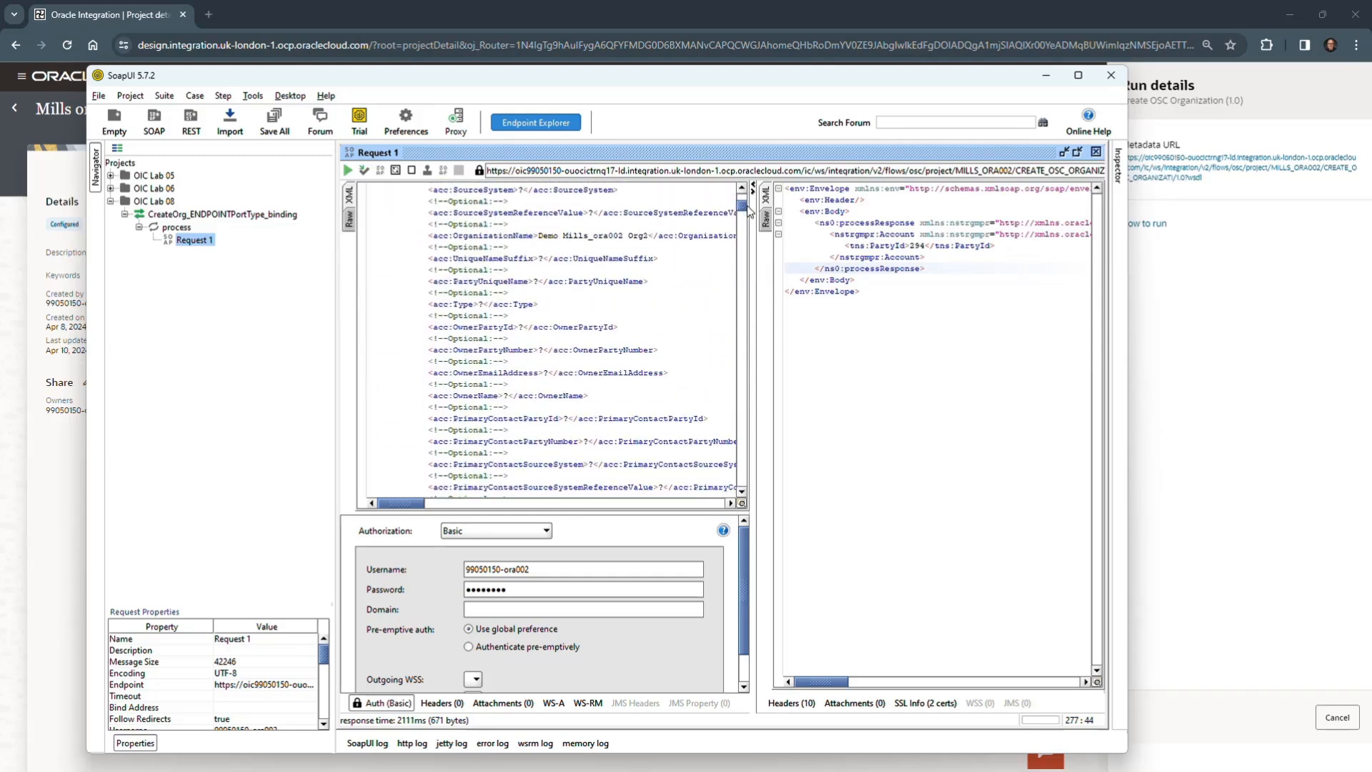
click(646, 234)
text(3)
drag(743, 207, 744, 319)
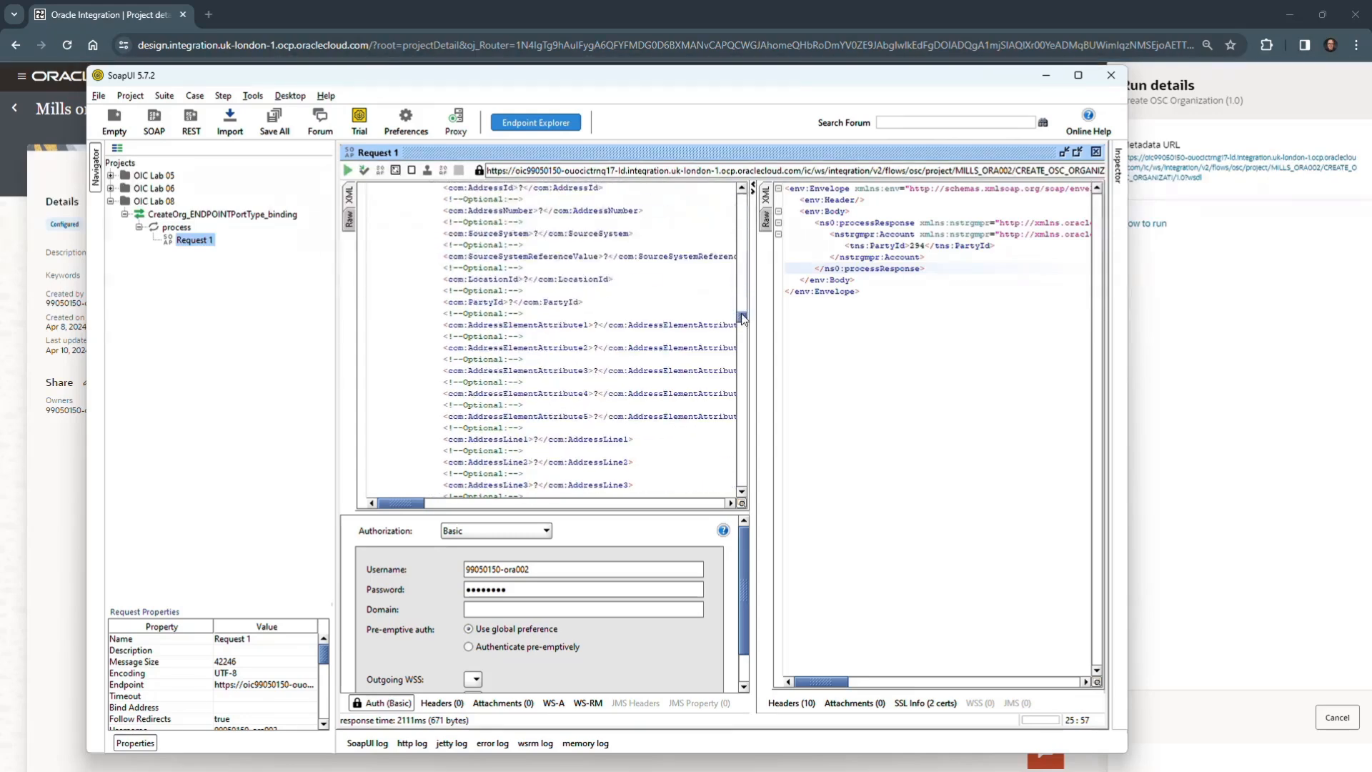
click(348, 170)
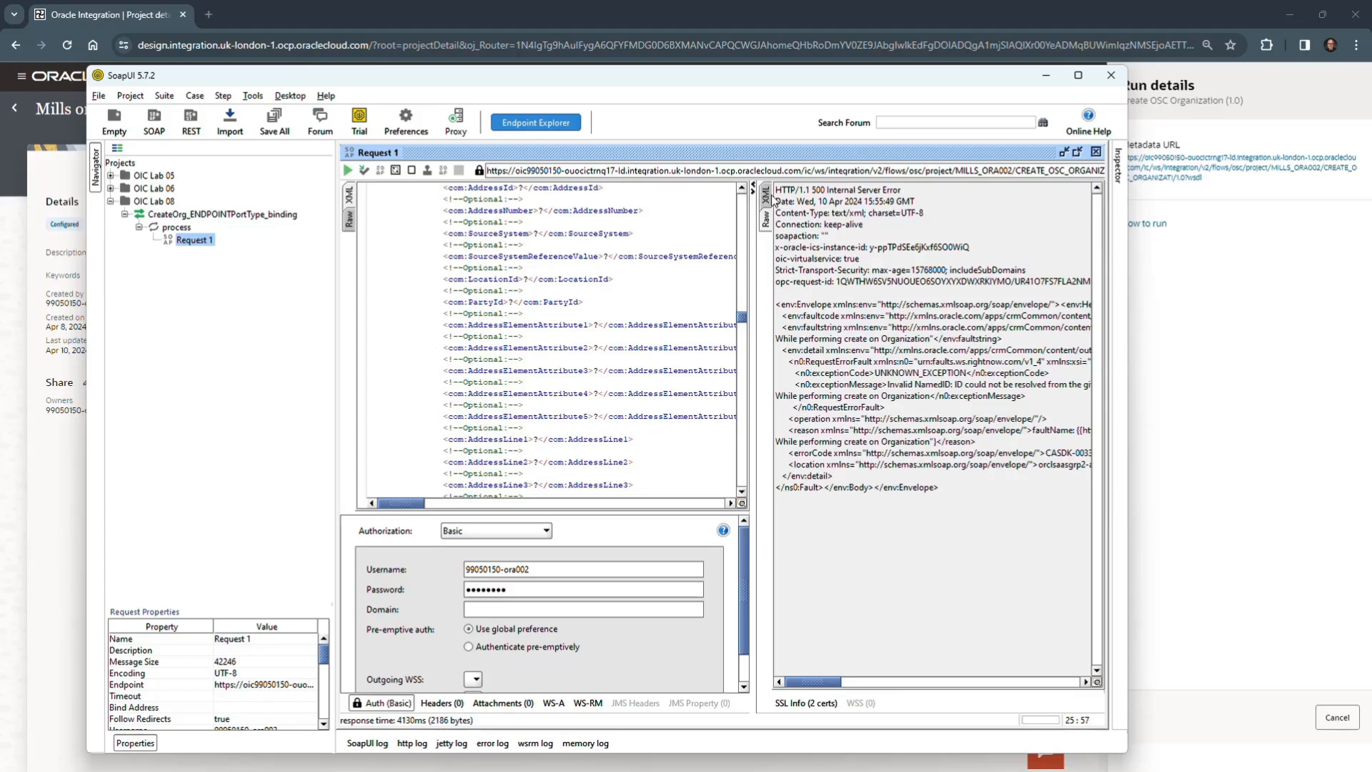
- View the latest response as XML and read the full text of its faultstring line
click(768, 198)
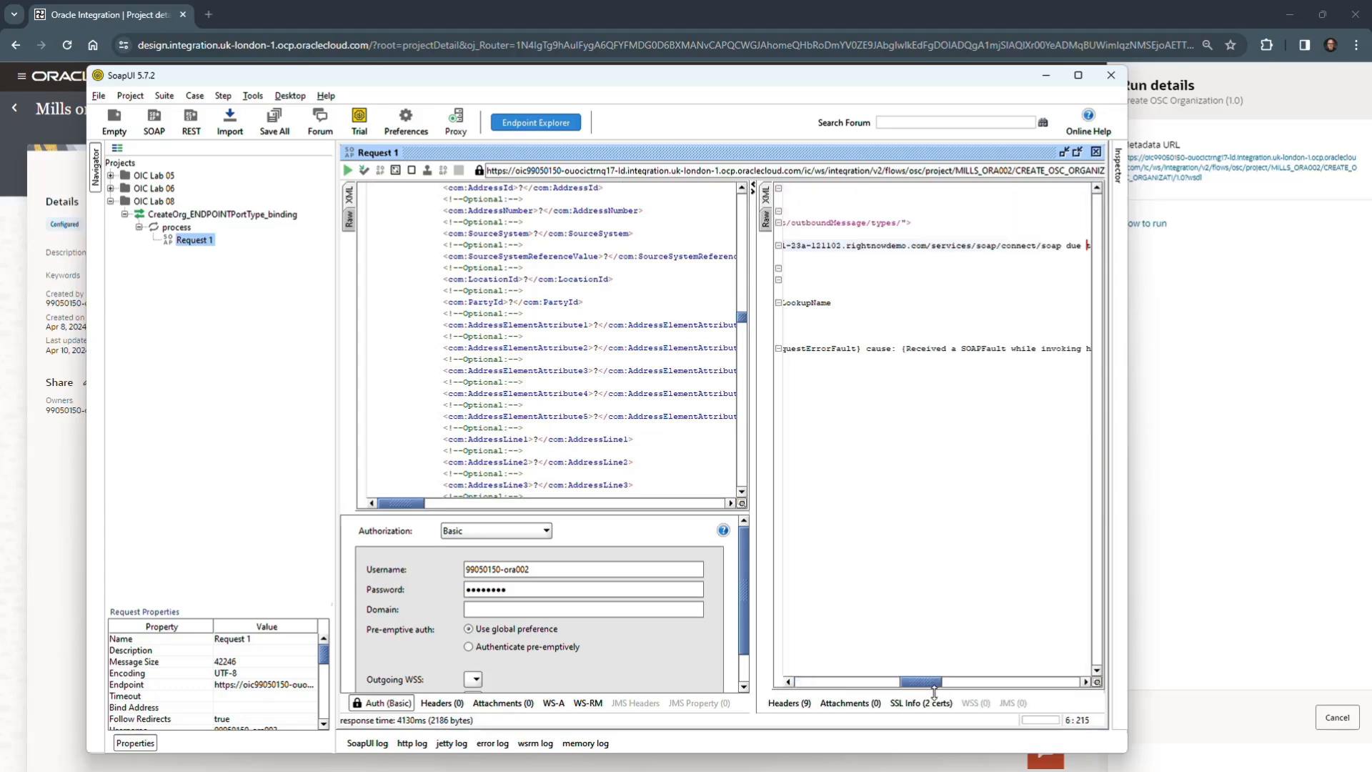
drag(931, 688, 1016, 703)
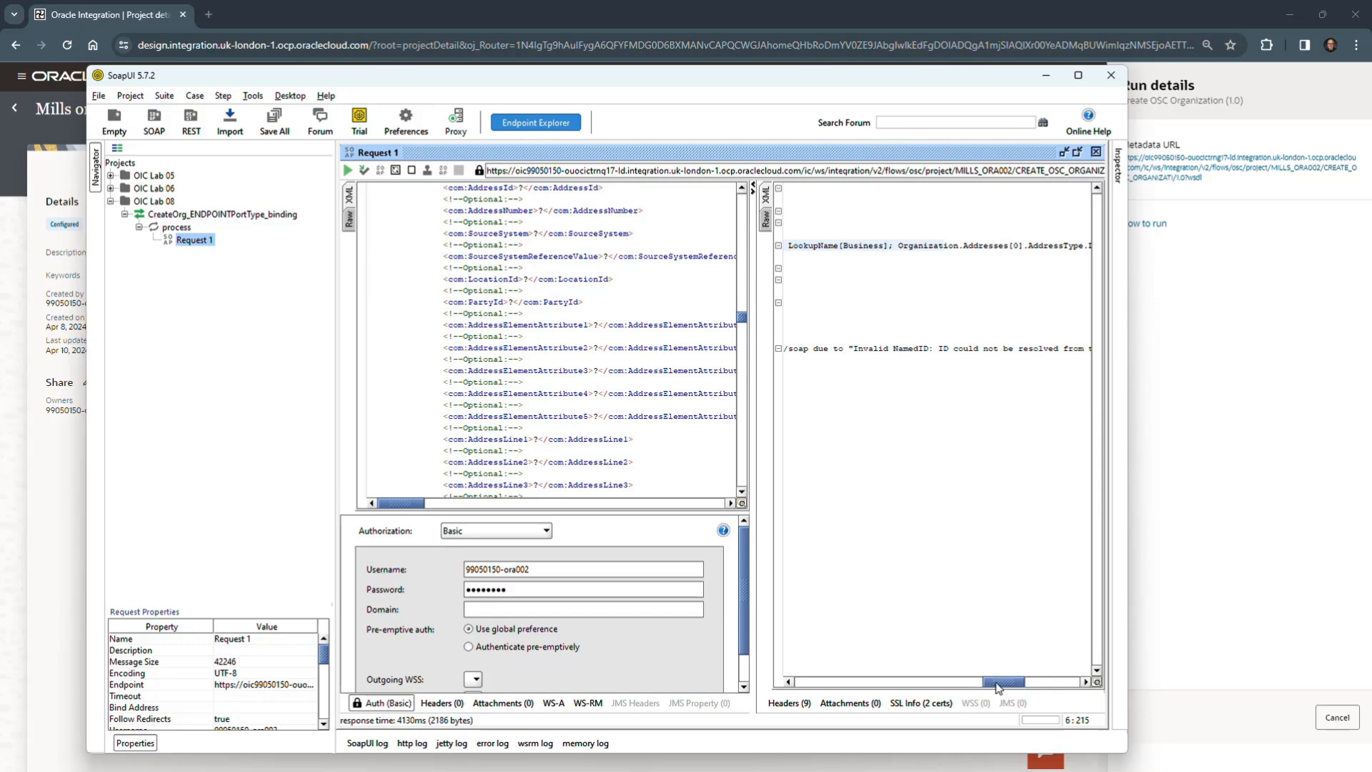
drag(998, 687, 793, 666)
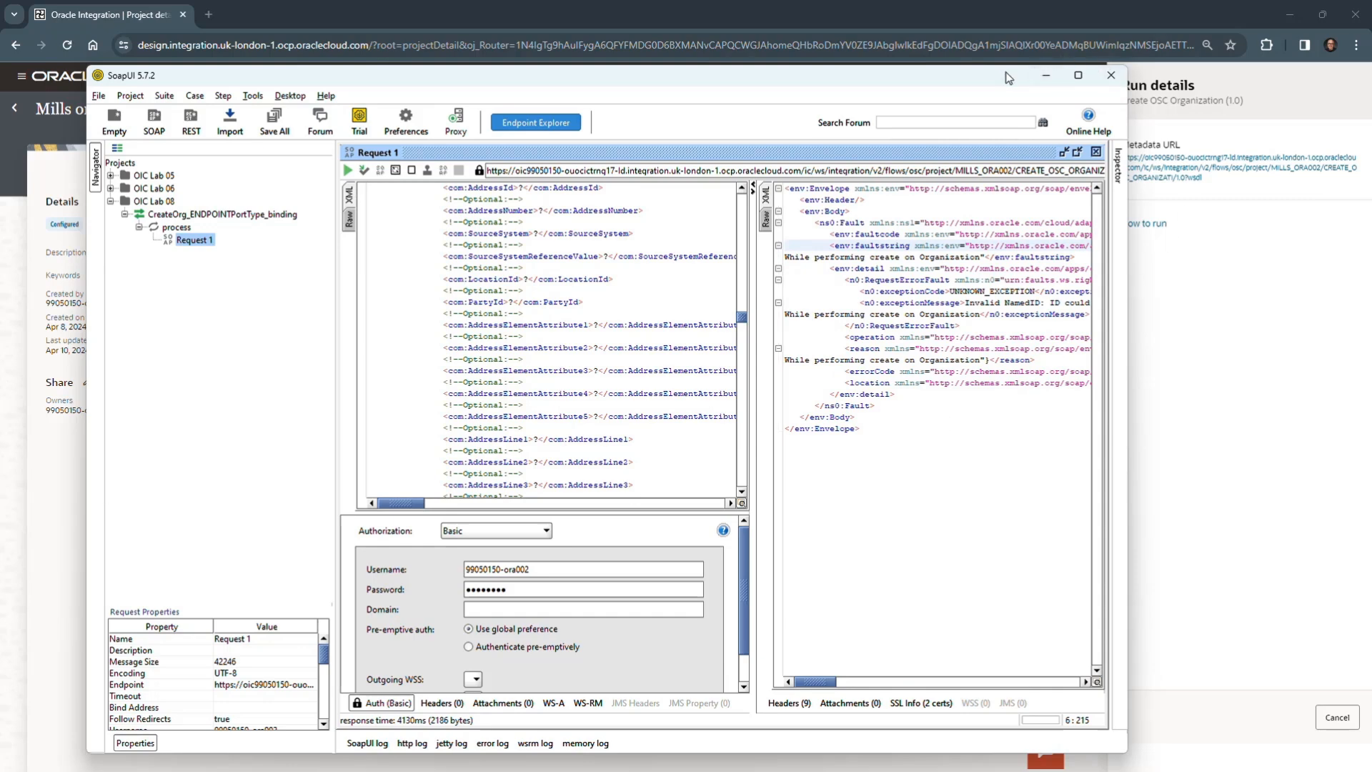
- Return to the Mills ora002 project in Oracle Integration and close the run details of Create OSC Organization
drag(1009, 76, 0, 596)
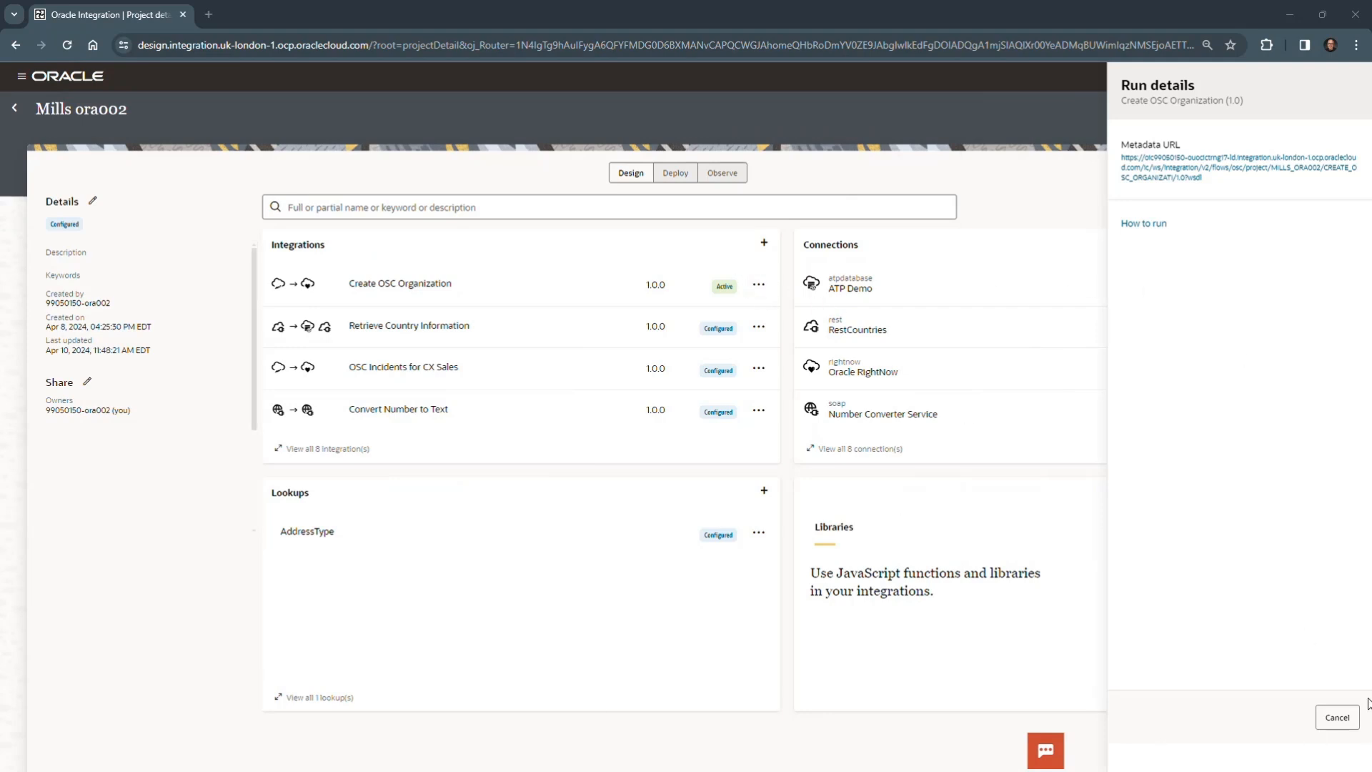
click(1336, 716)
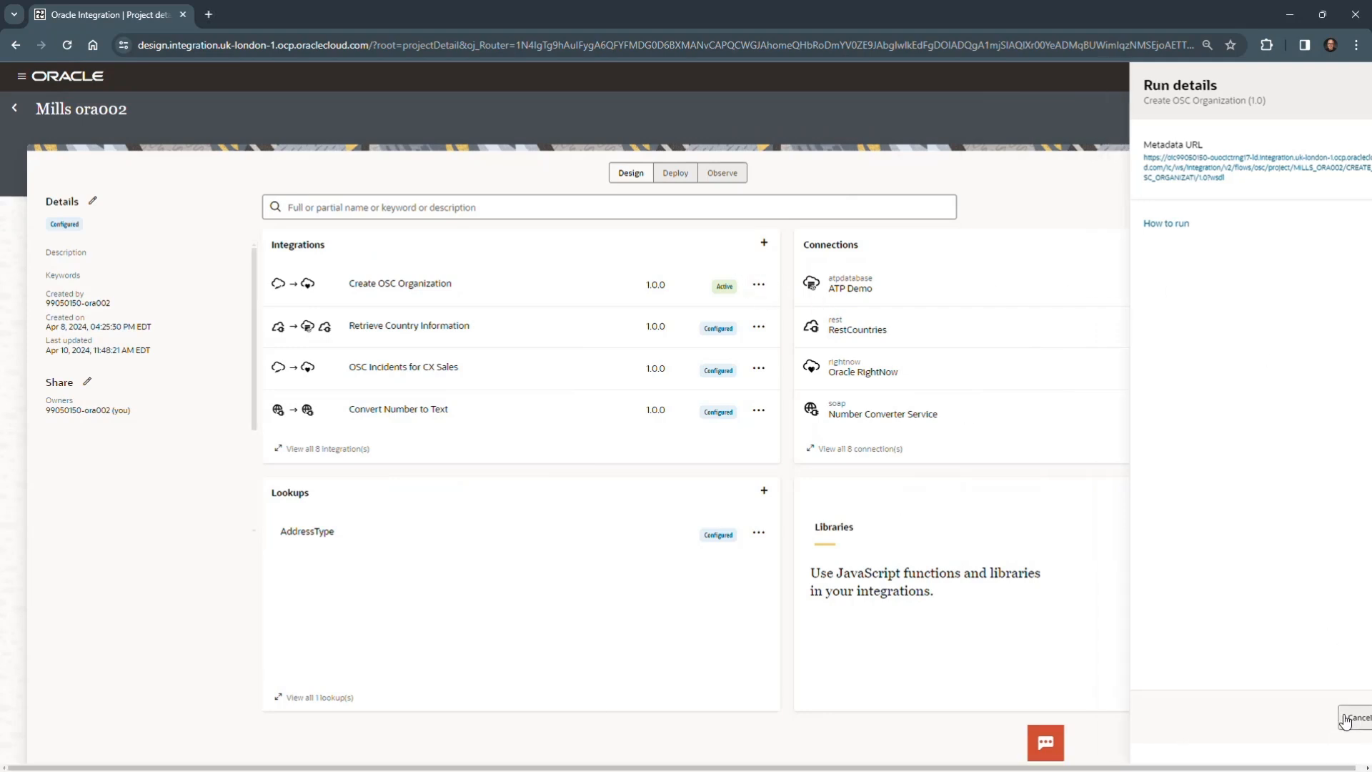
- From the project's observed instances, inspect the Org2 run's wire message received by Invoke CreateOSCOrg, and return to the instance list
click(716, 177)
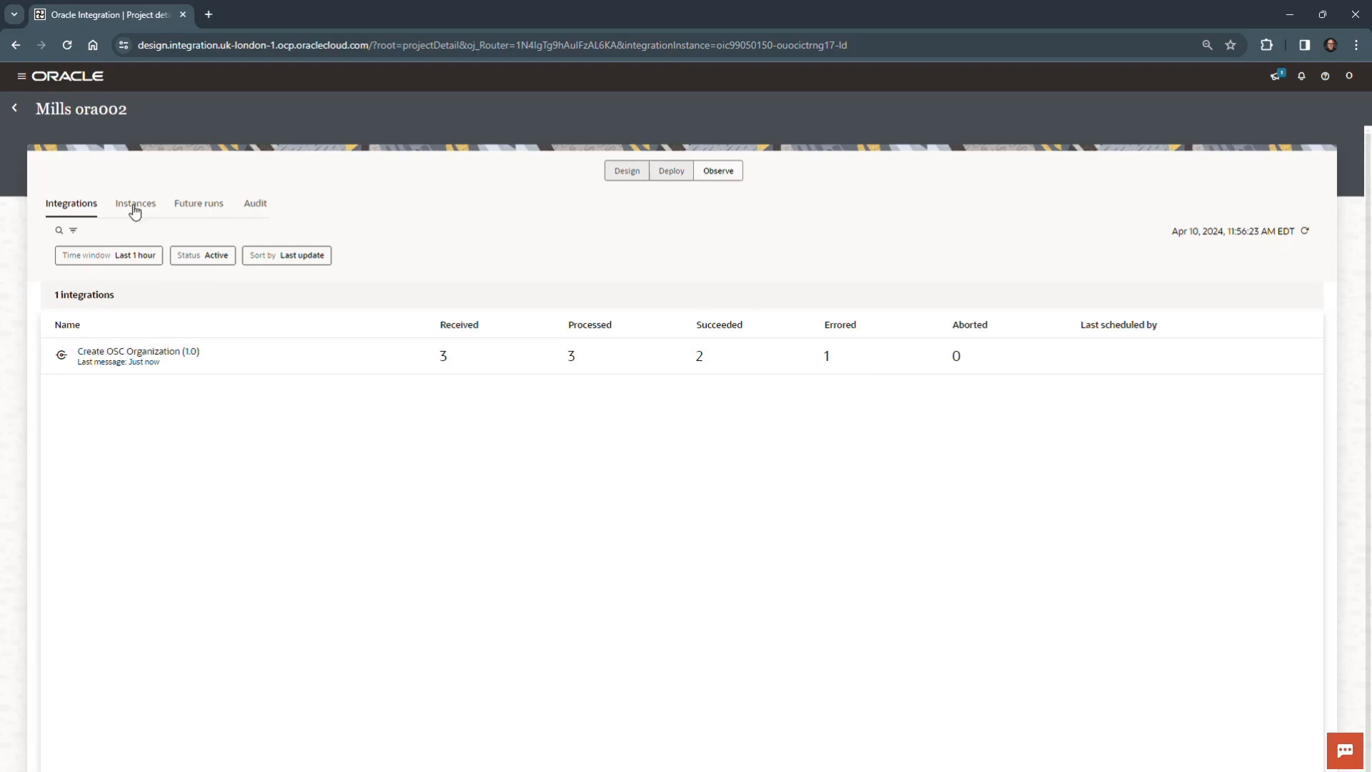
click(155, 214)
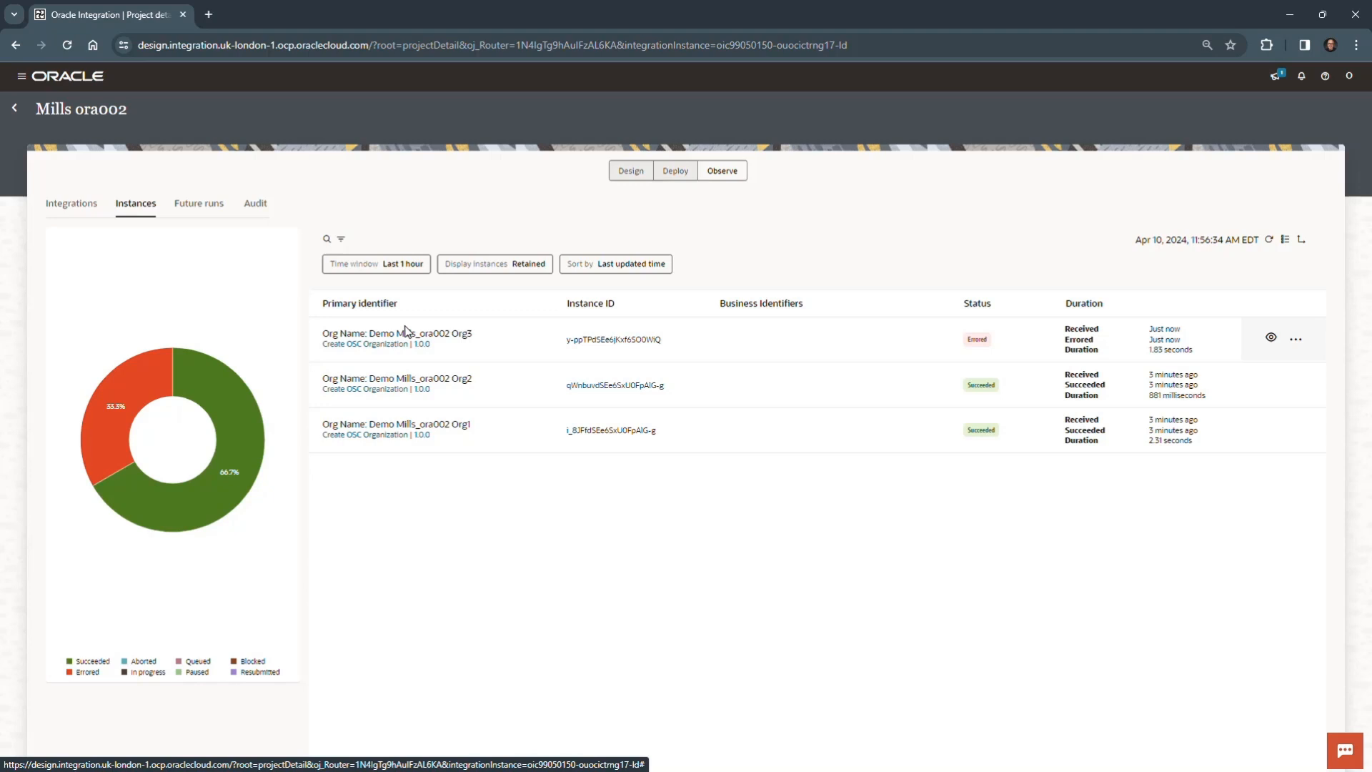
click(418, 388)
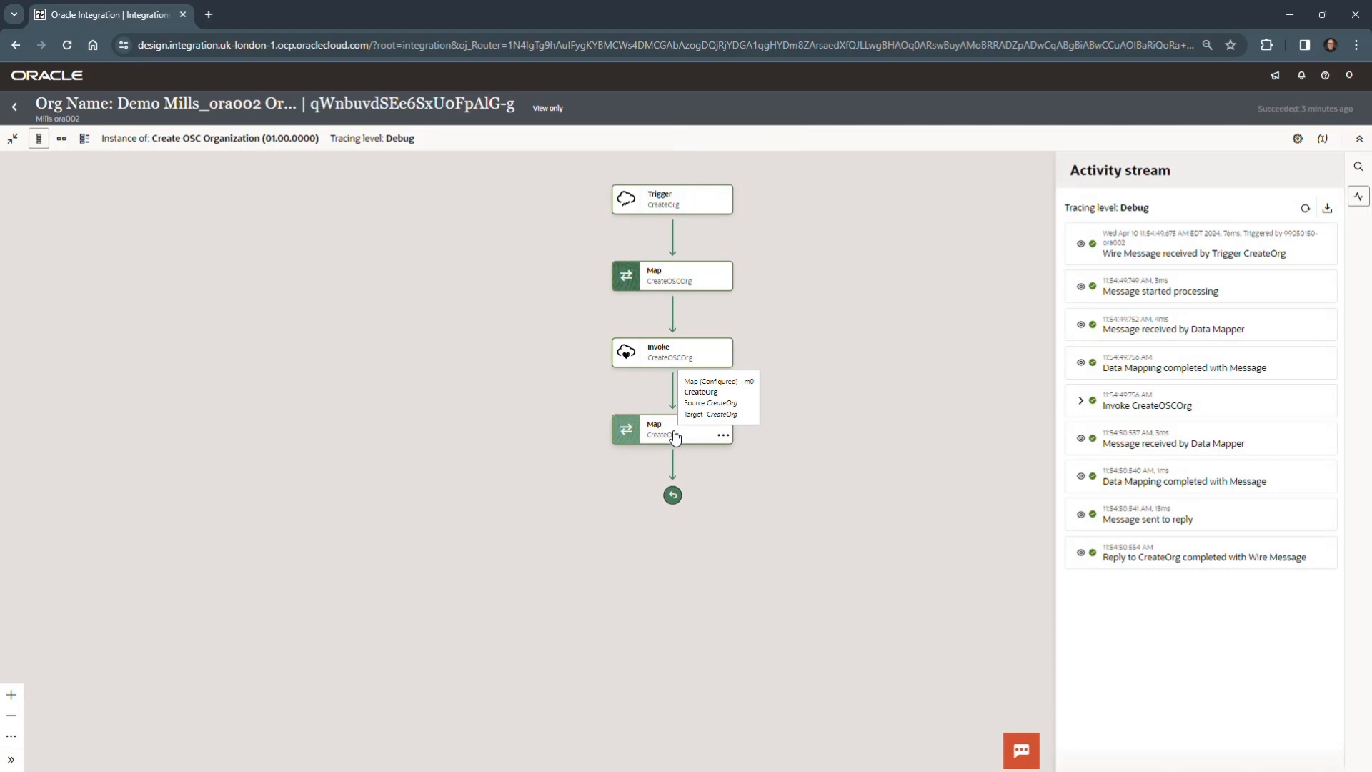
click(1081, 402)
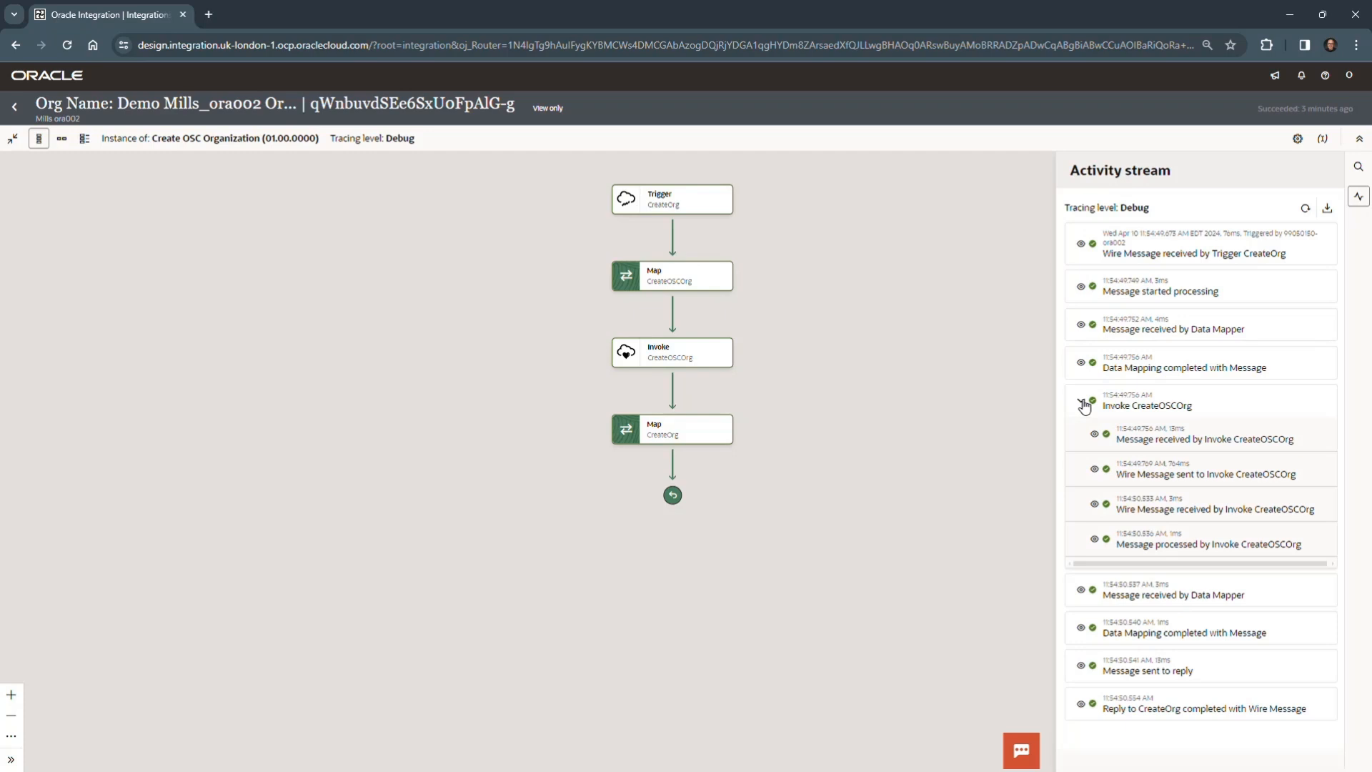
click(1094, 505)
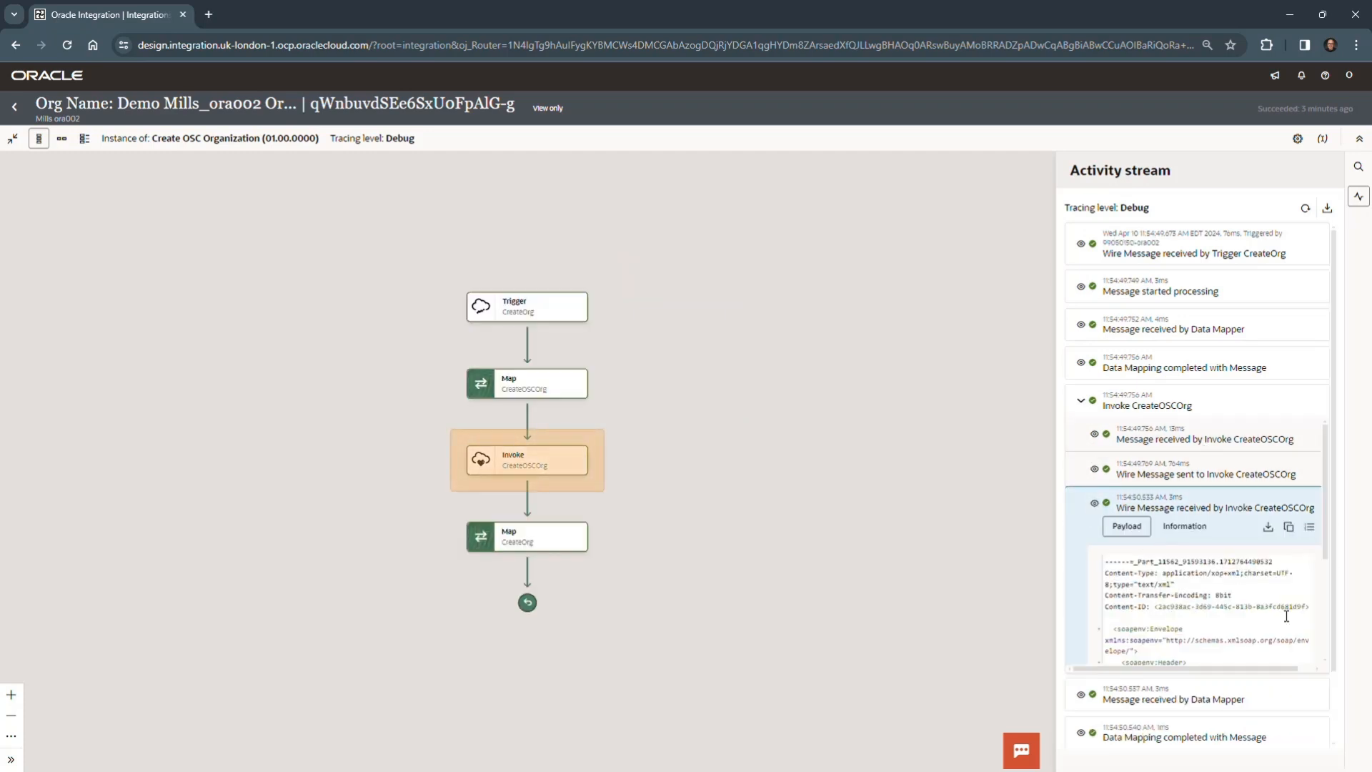
scroll(1286, 616, down, 3)
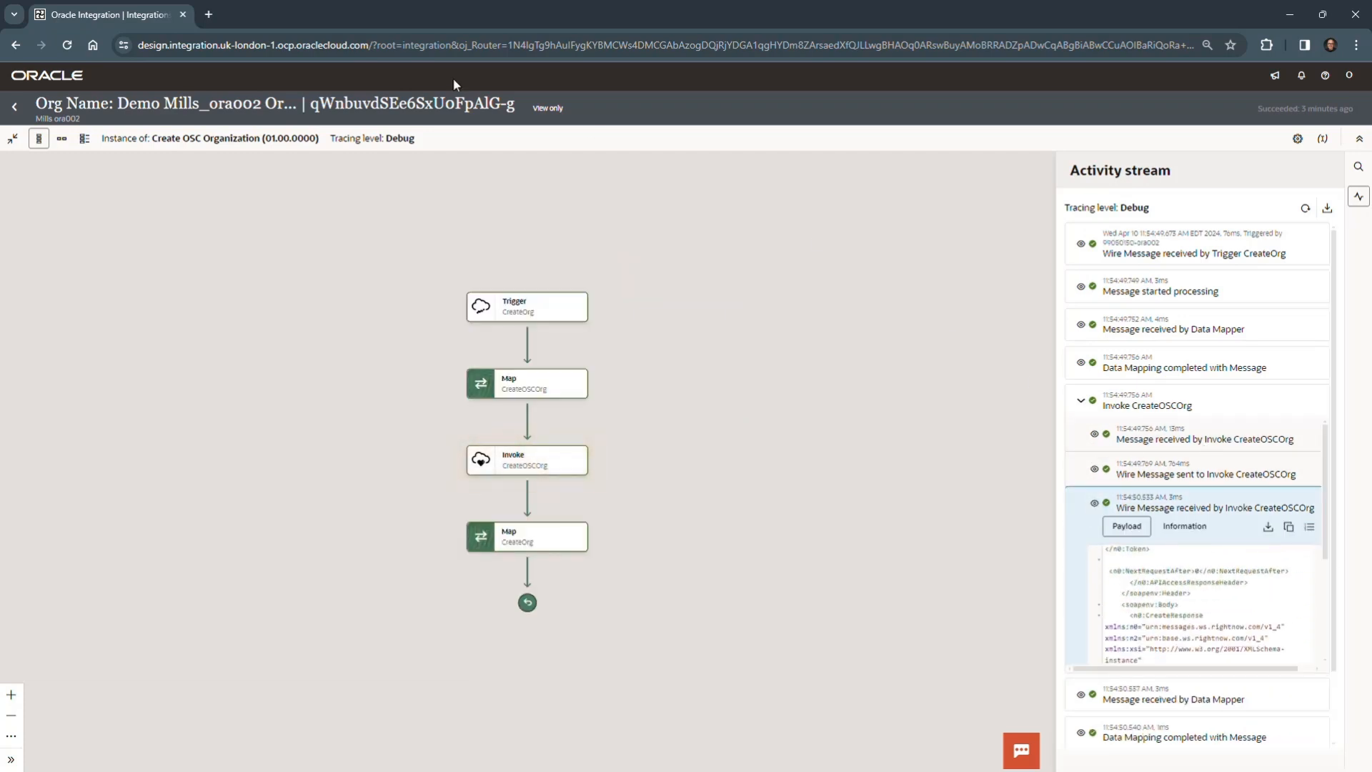
click(15, 107)
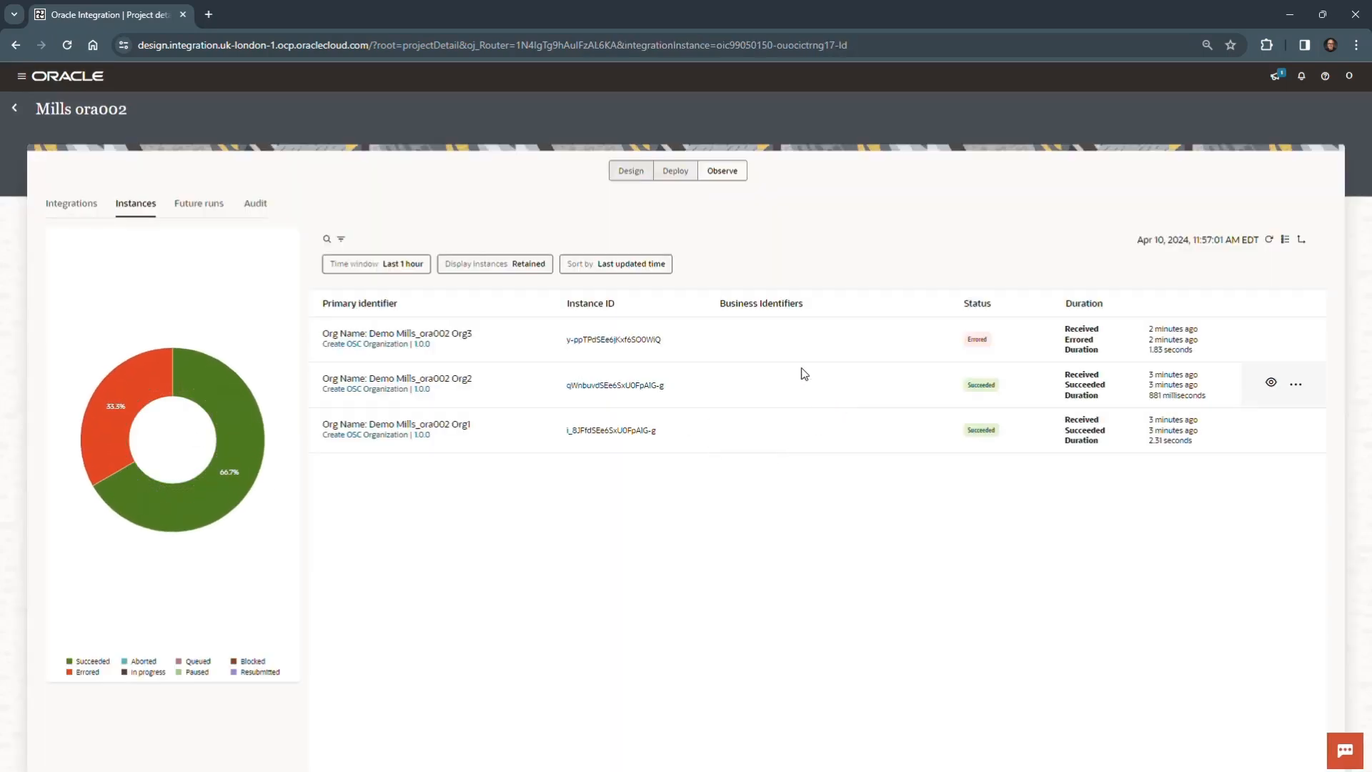
- Open the Org3 instance and read the error summary recorded under Invoke CreateOSCOrg in its activity stream
click(414, 333)
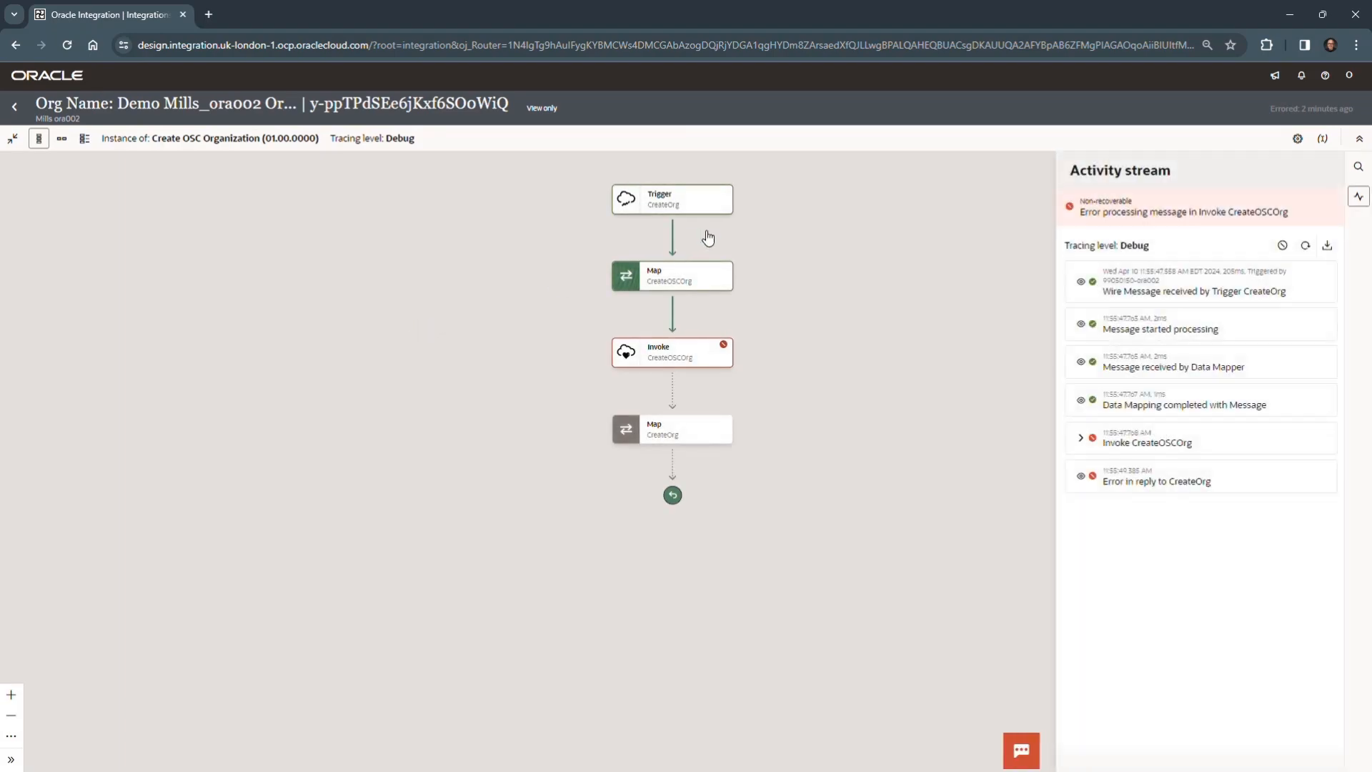
mouse_move(723, 358)
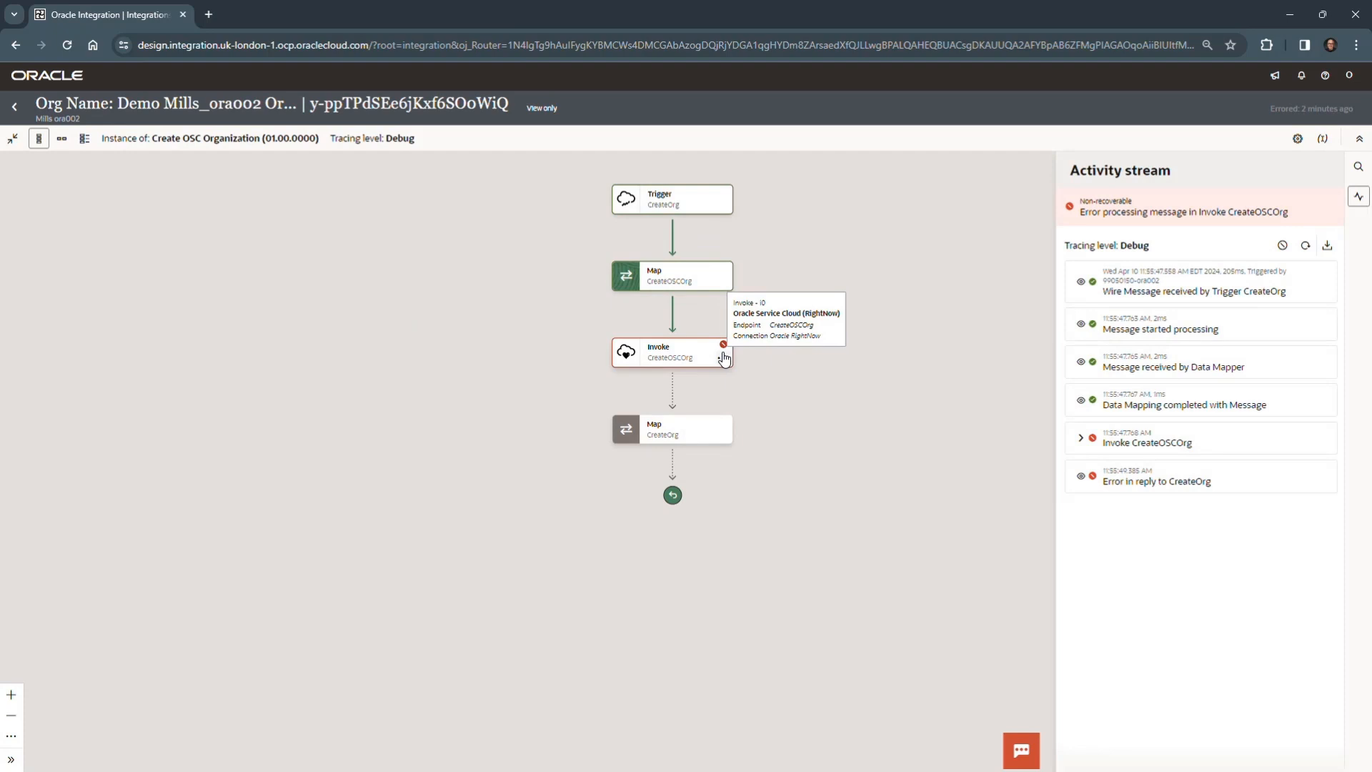
click(1080, 438)
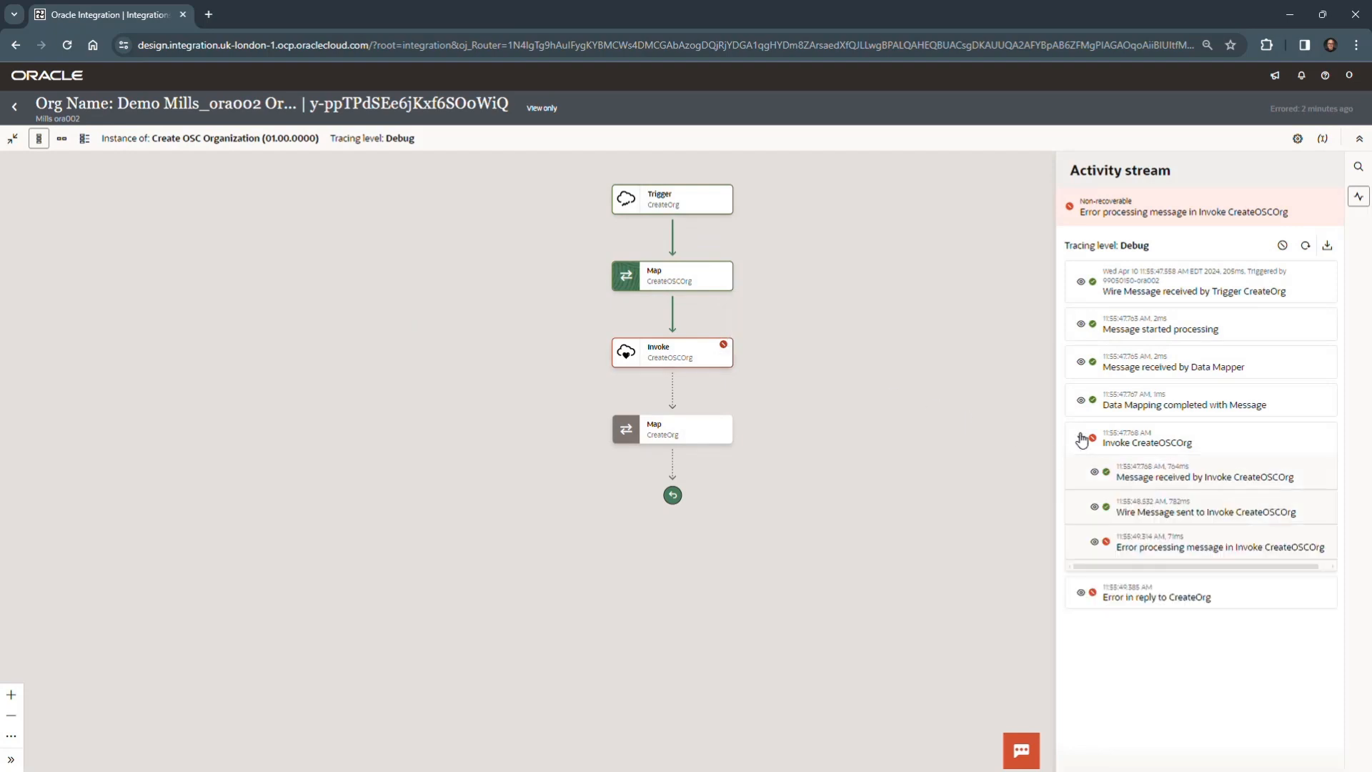
click(1094, 542)
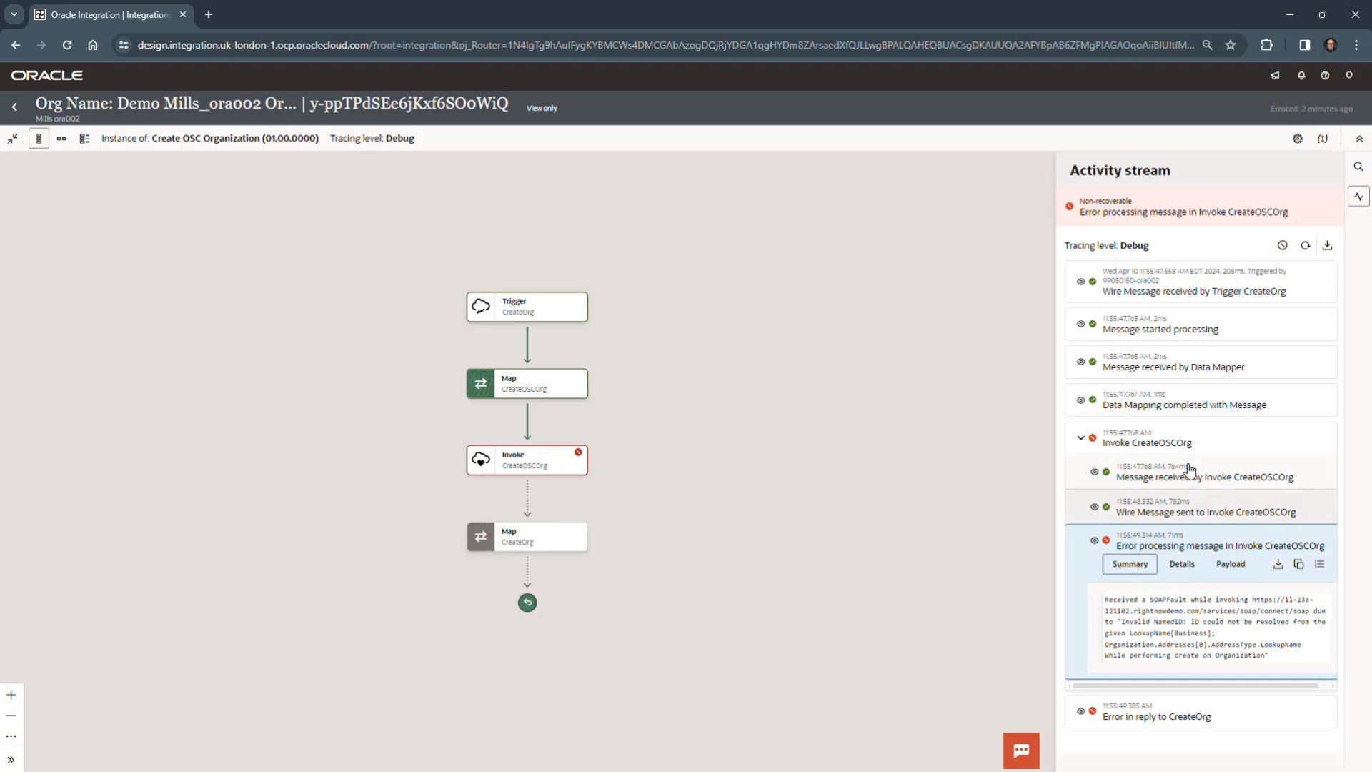
- Examine the AddressType name in the Org3 instance's completed data mapping message, and return to the instance list
click(1082, 401)
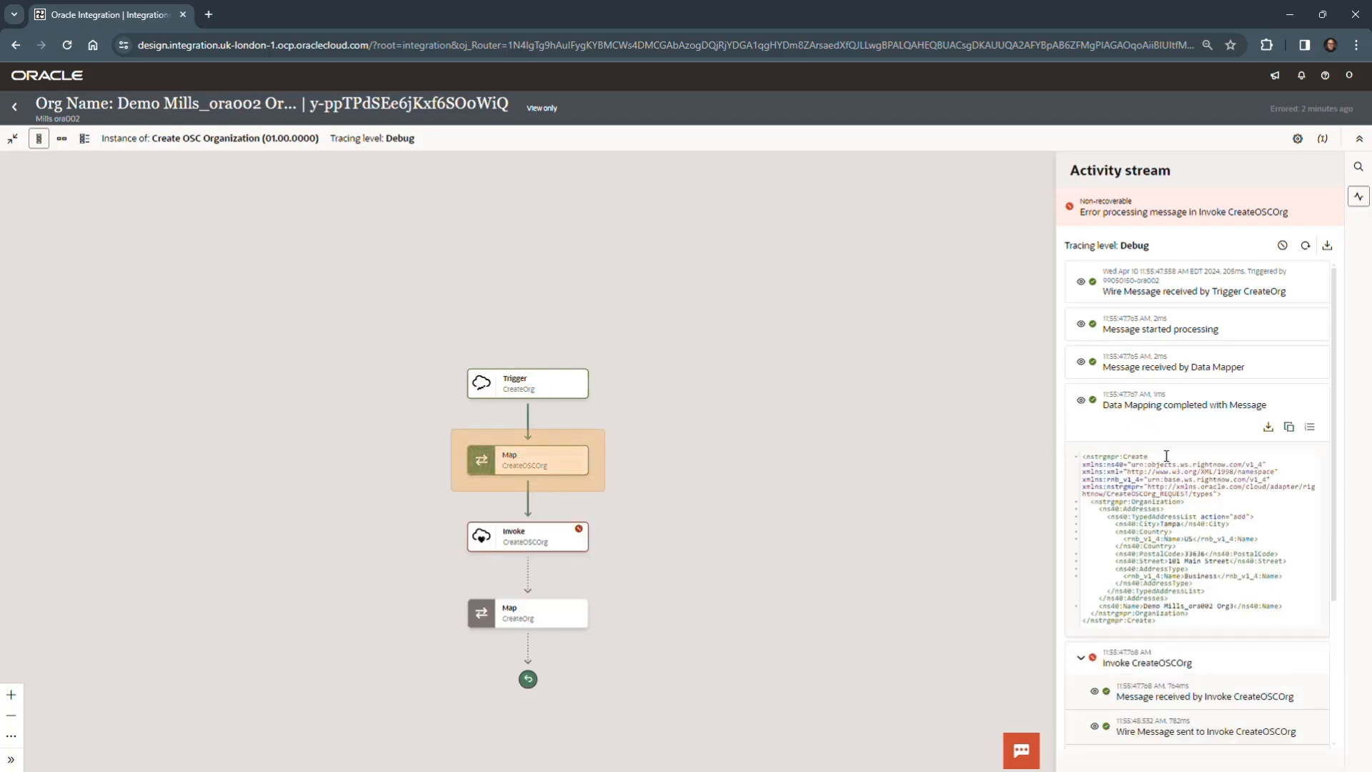
drag(1164, 575, 1228, 576)
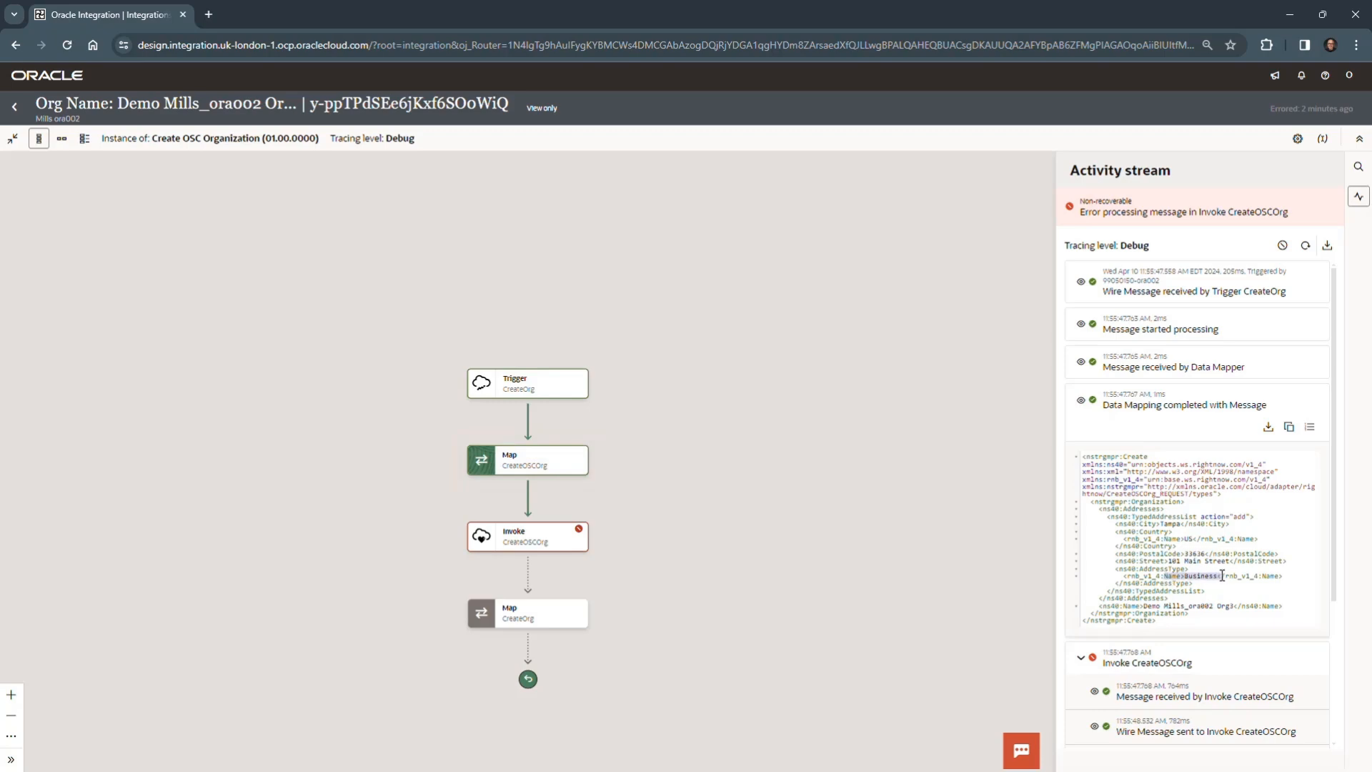
click(1221, 576)
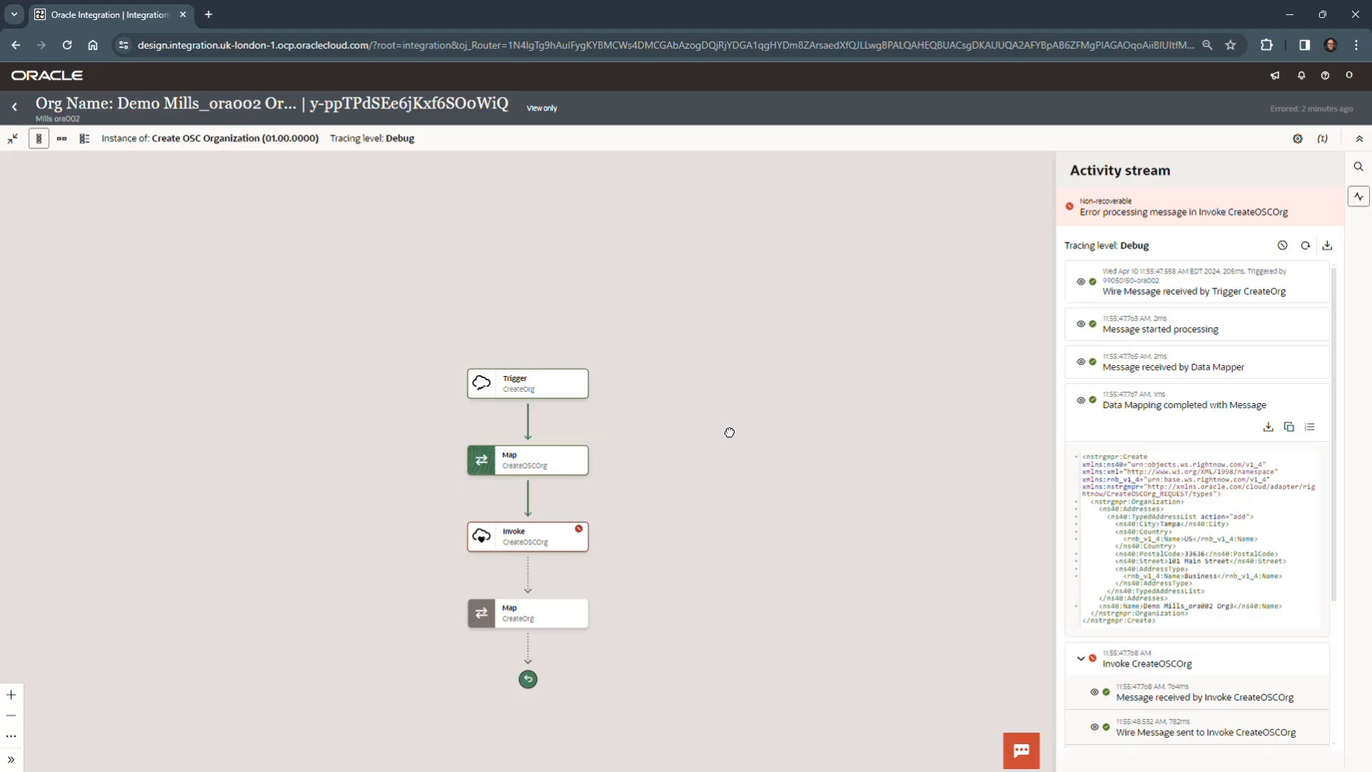
drag(730, 432, 733, 430)
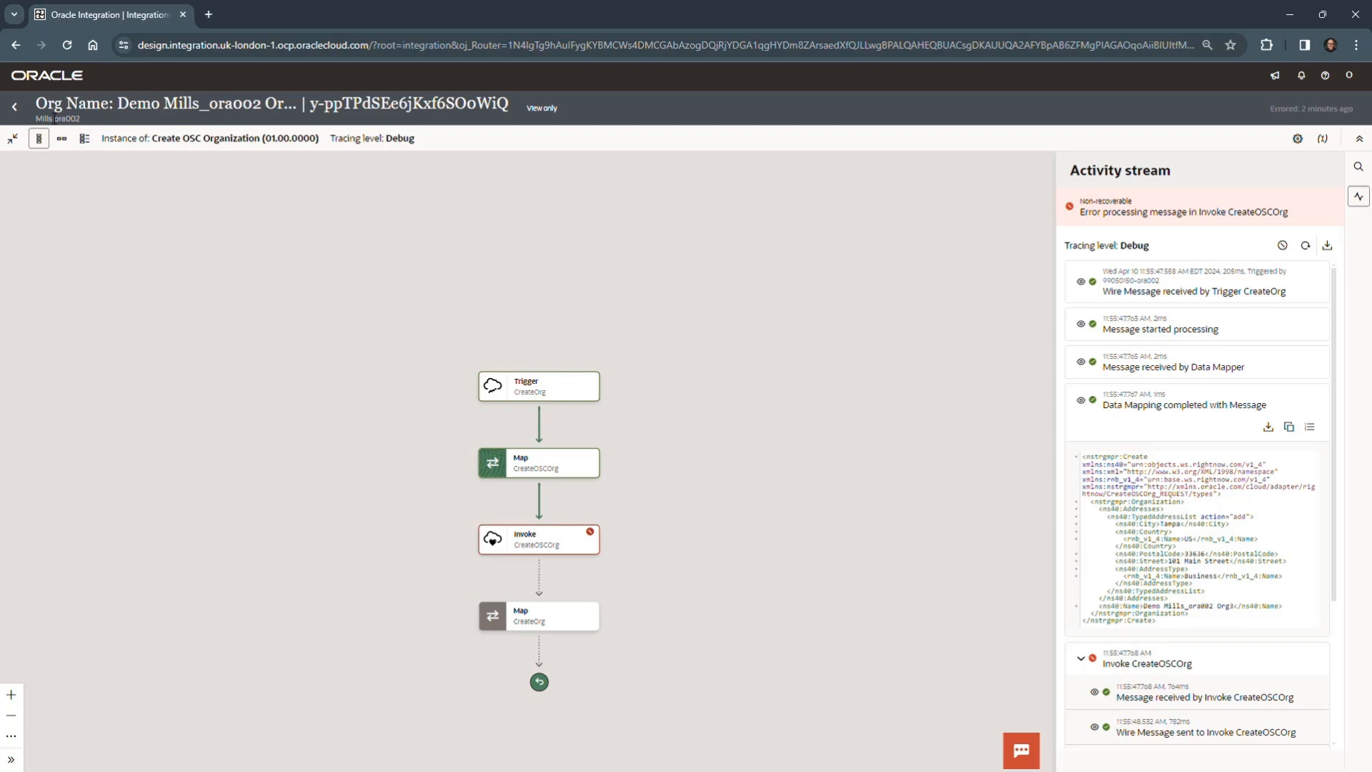
click(15, 107)
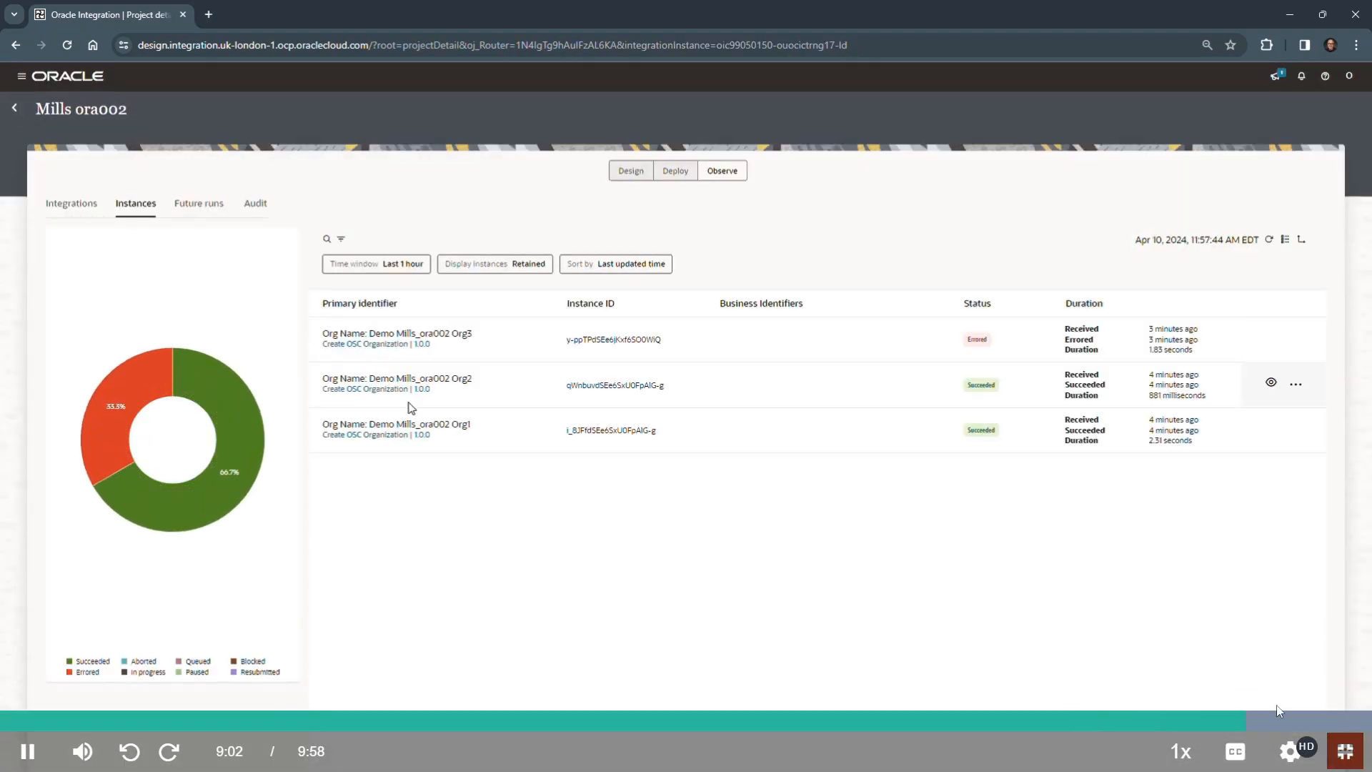
- Open the Org1 instance, check the AddressType name in its completed request data mapping, and return to the instance list
click(412, 428)
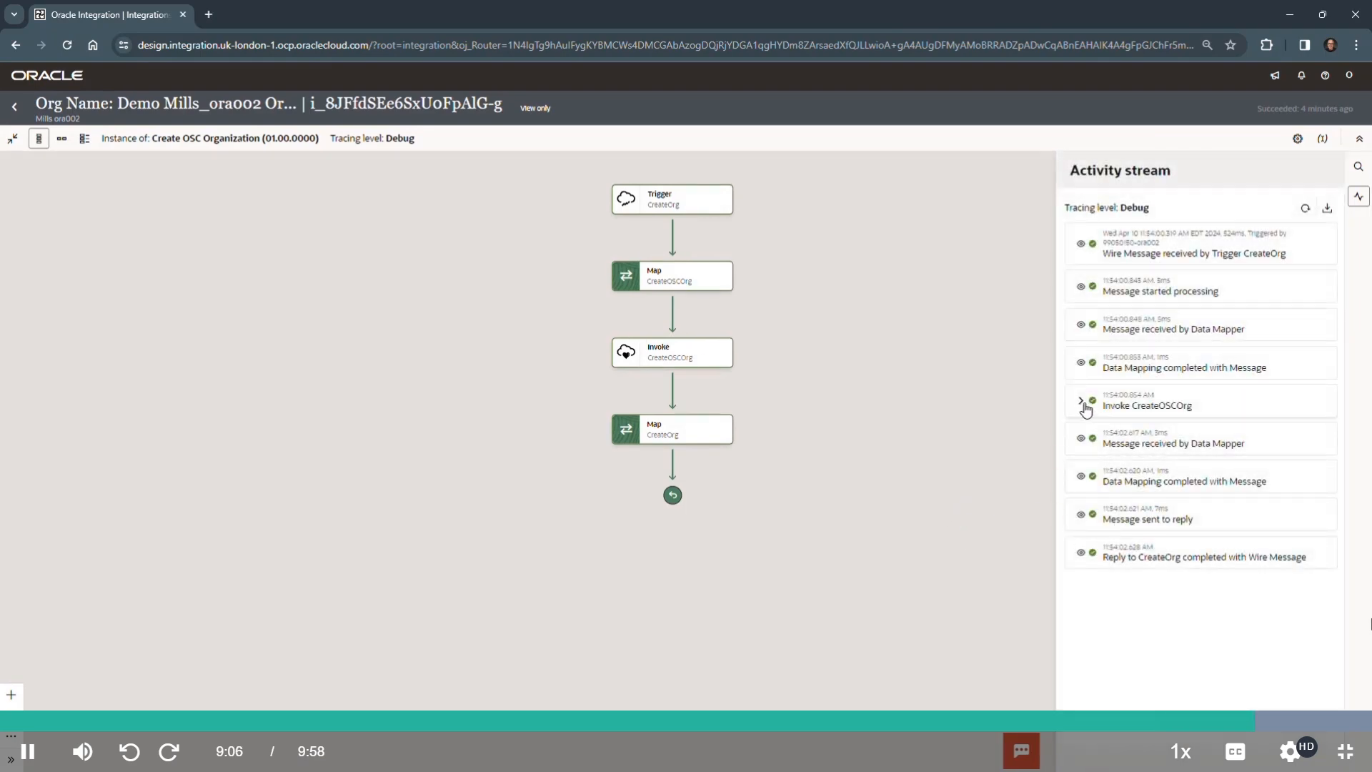
click(1080, 363)
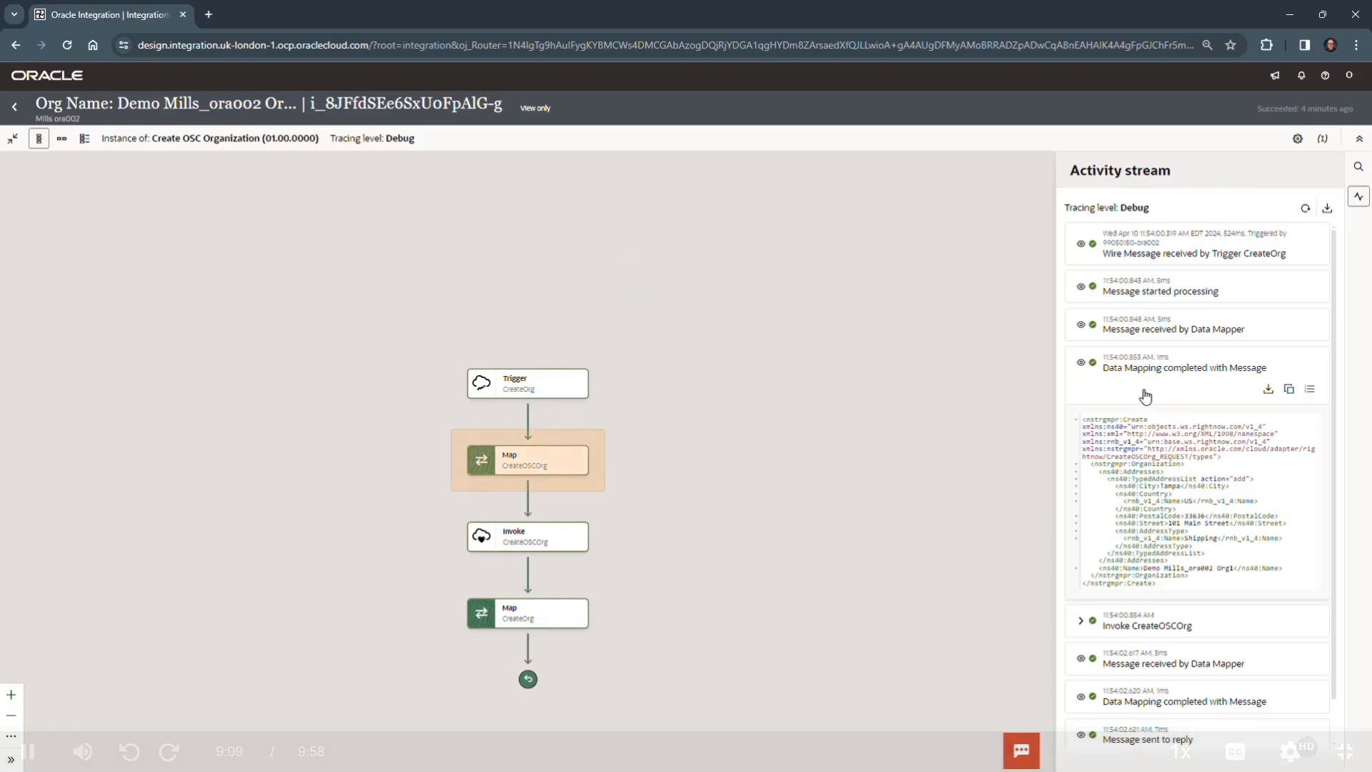
click(1214, 534)
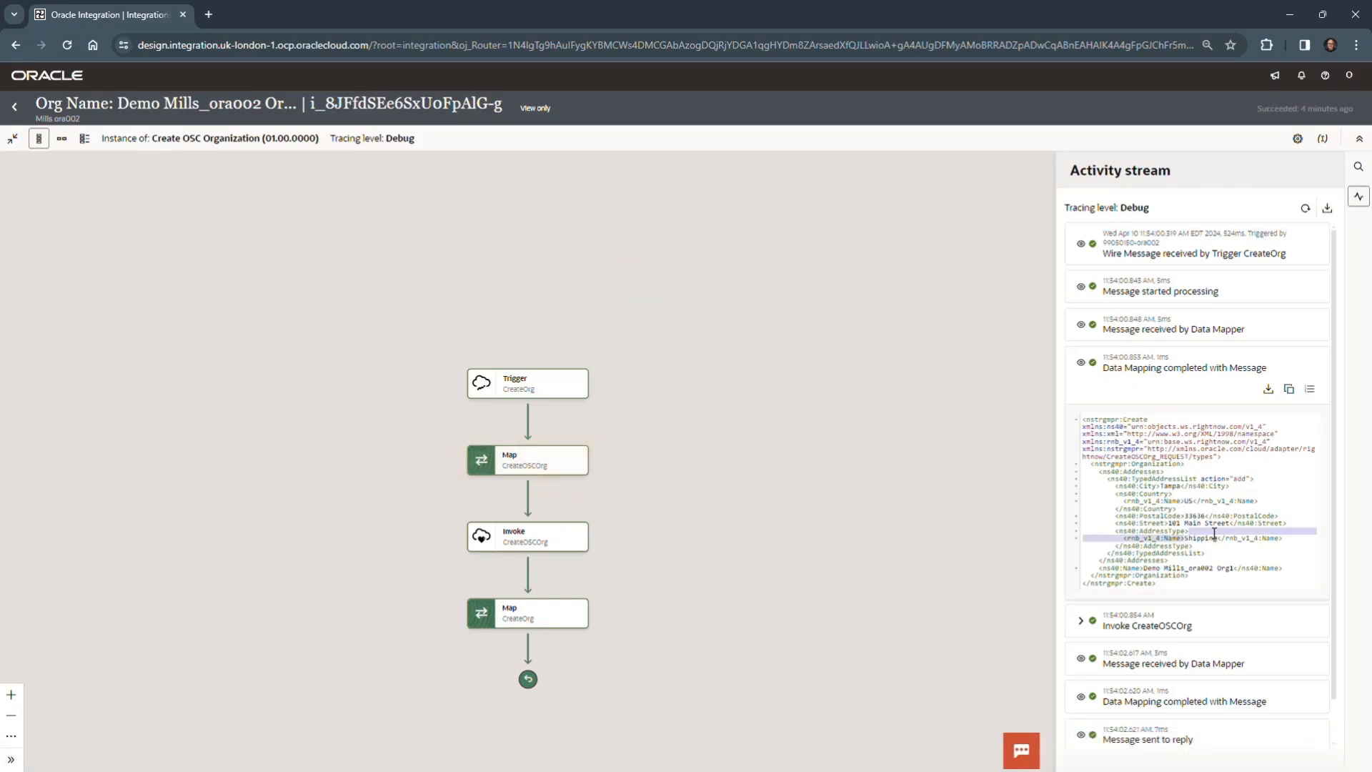
click(1214, 536)
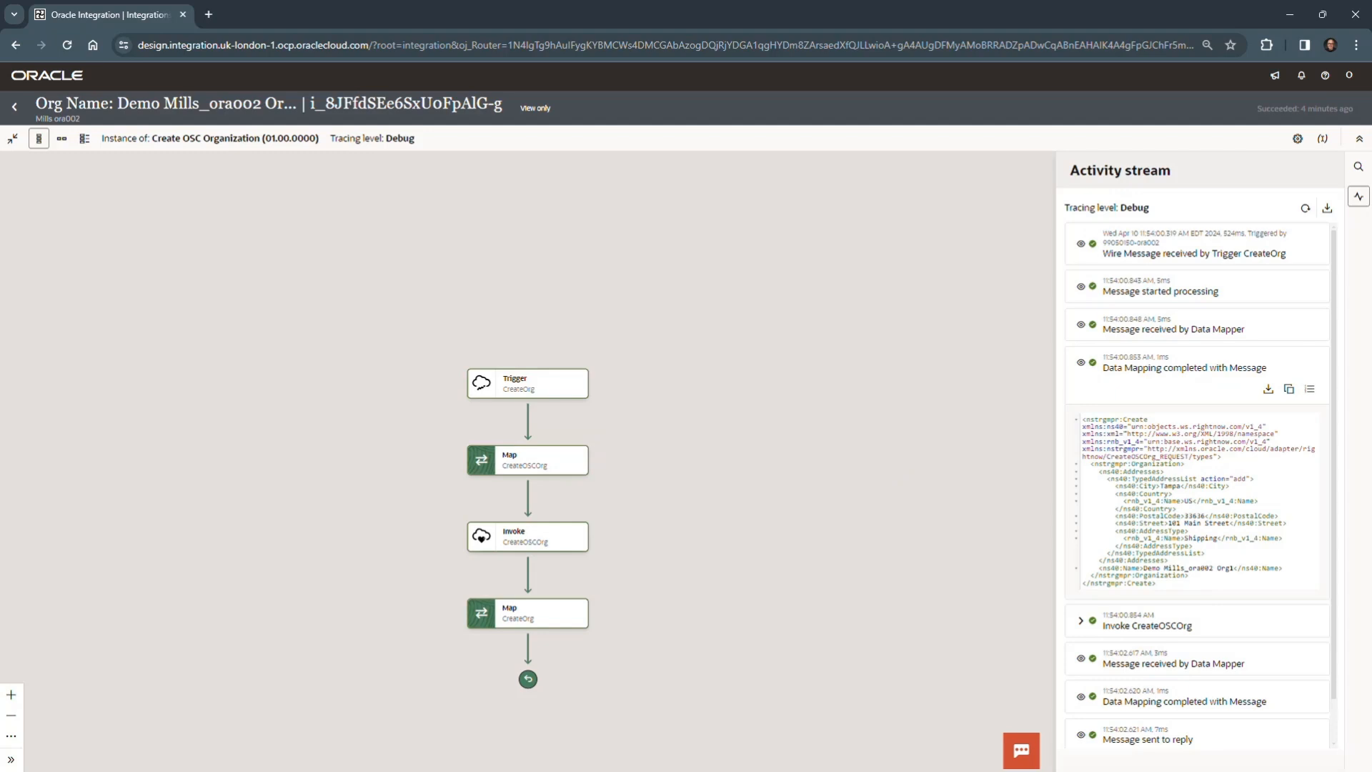
click(14, 106)
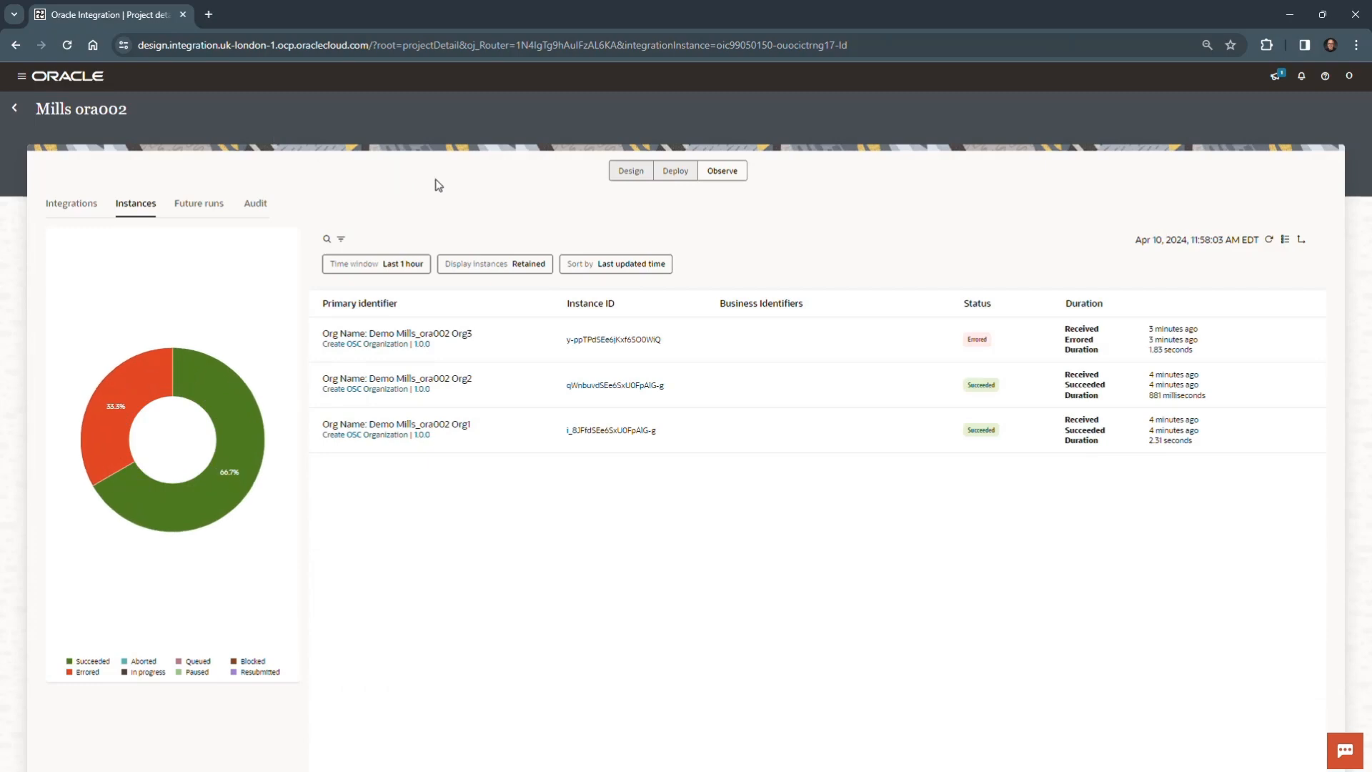
- Deactivate the Create OSC Organization integration from the project's design view and refresh its status
click(631, 172)
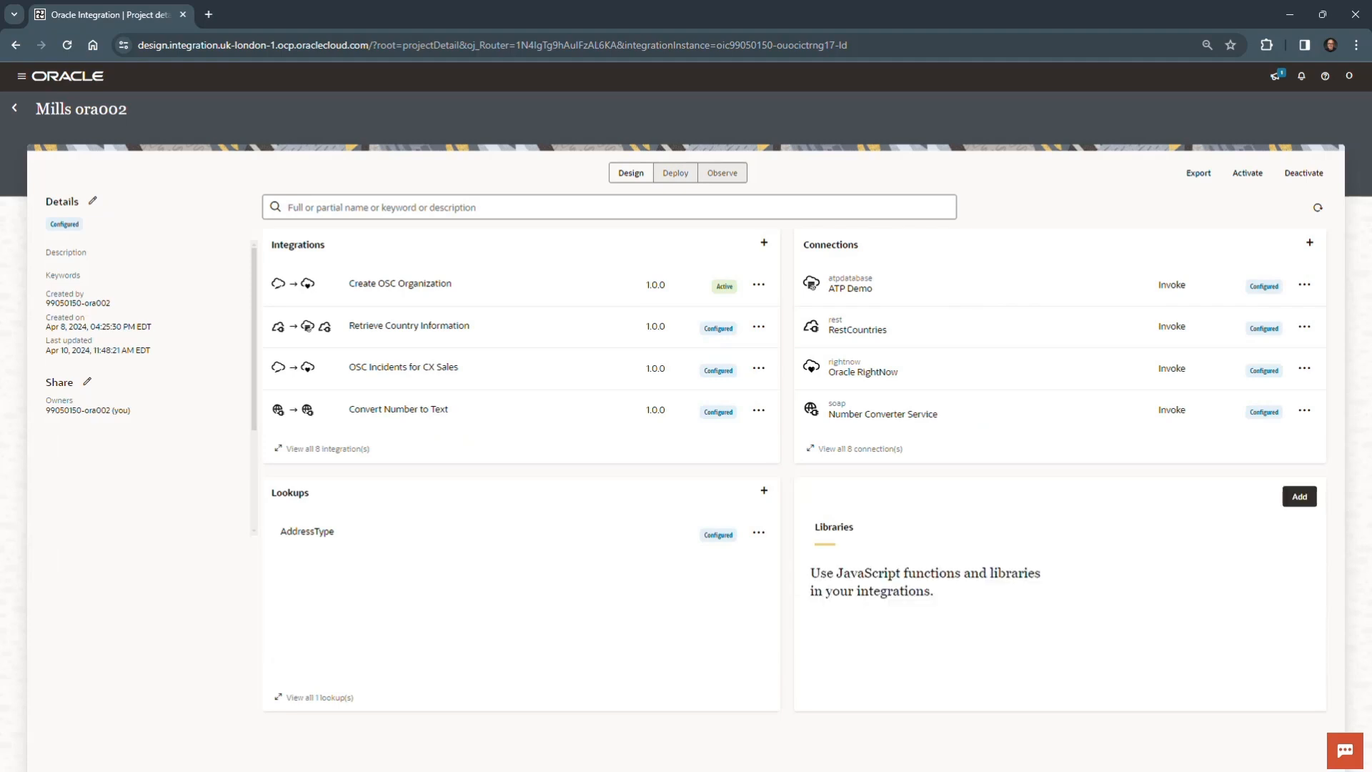
click(761, 285)
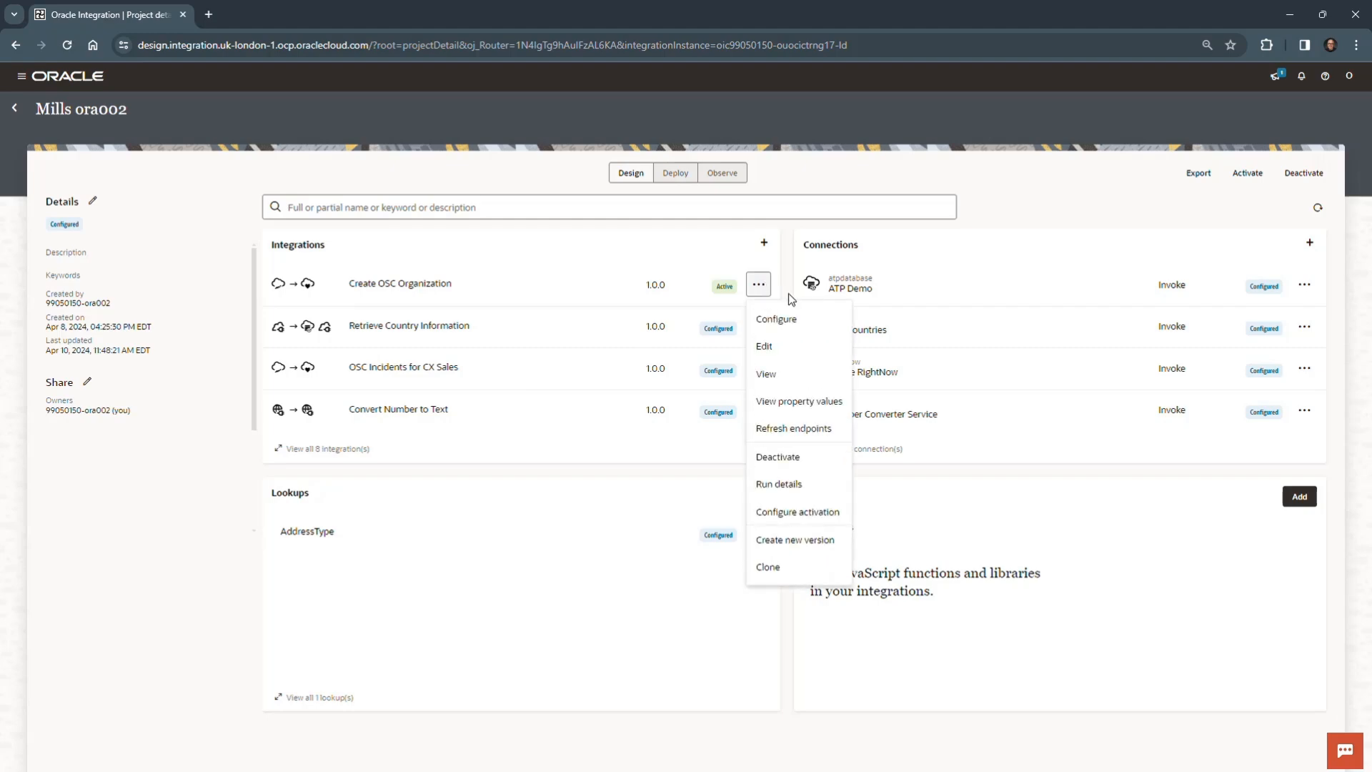
click(782, 458)
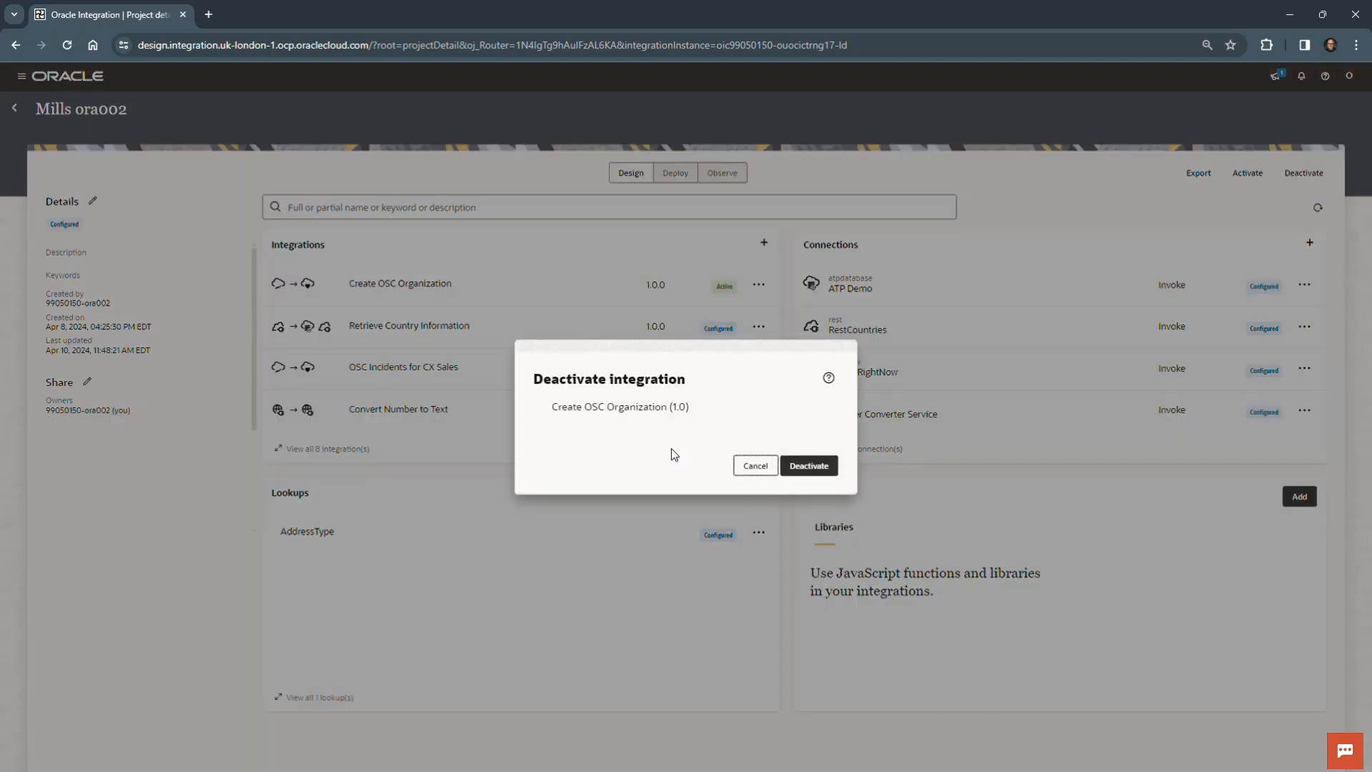
click(825, 466)
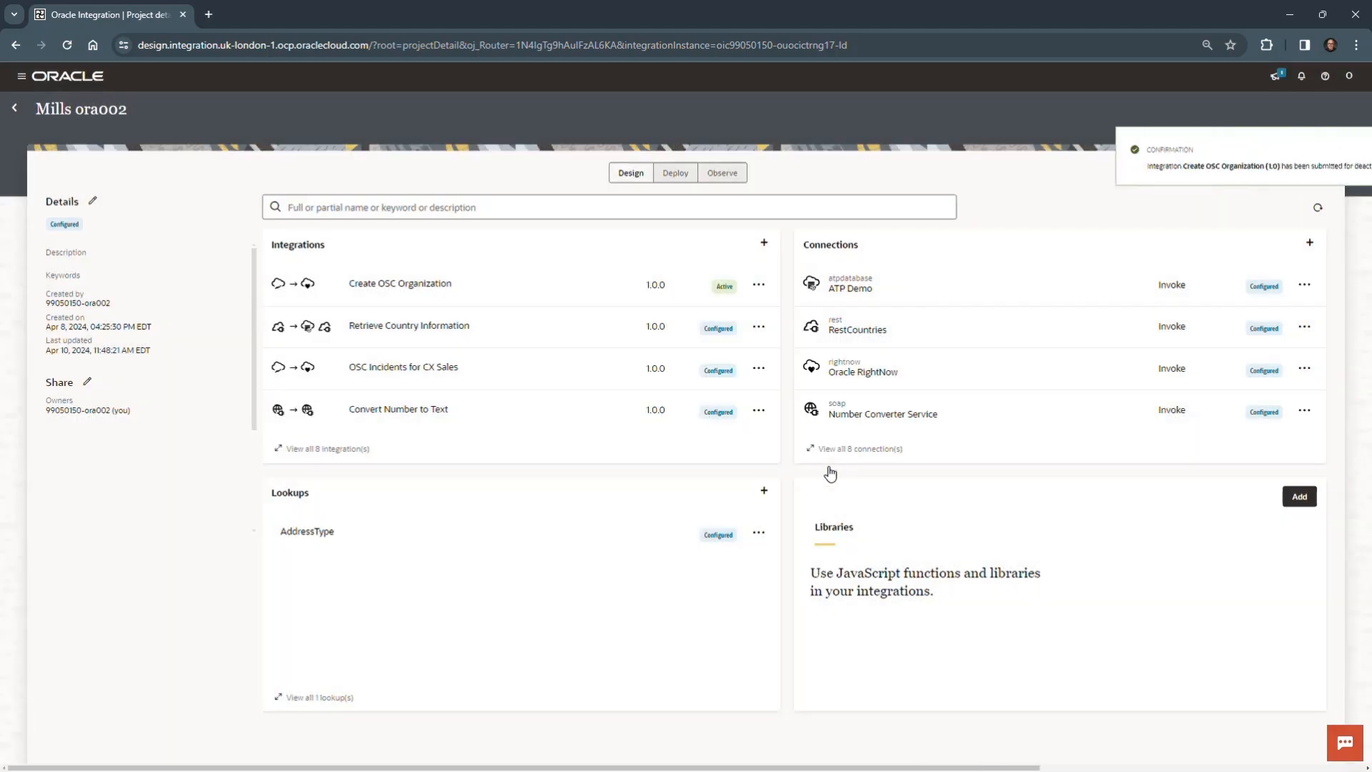
click(1352, 156)
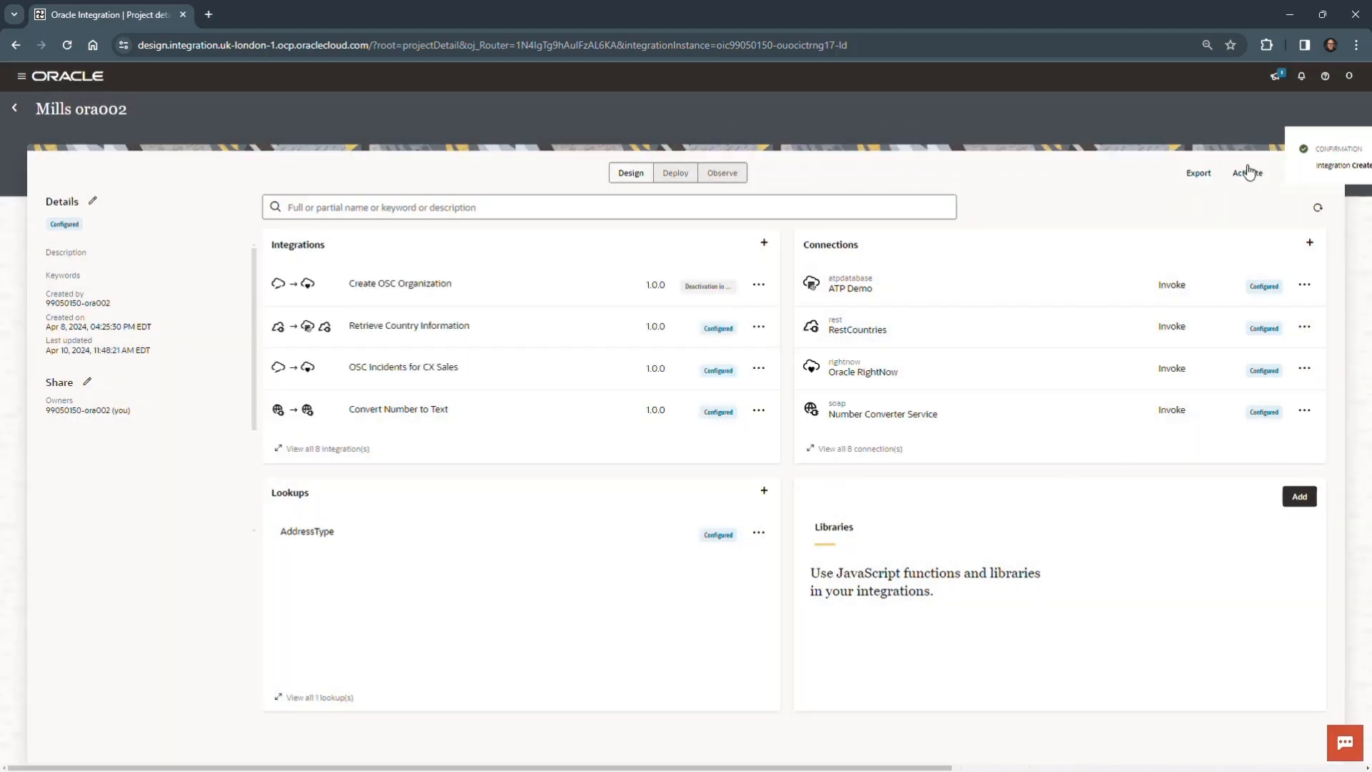
click(1318, 208)
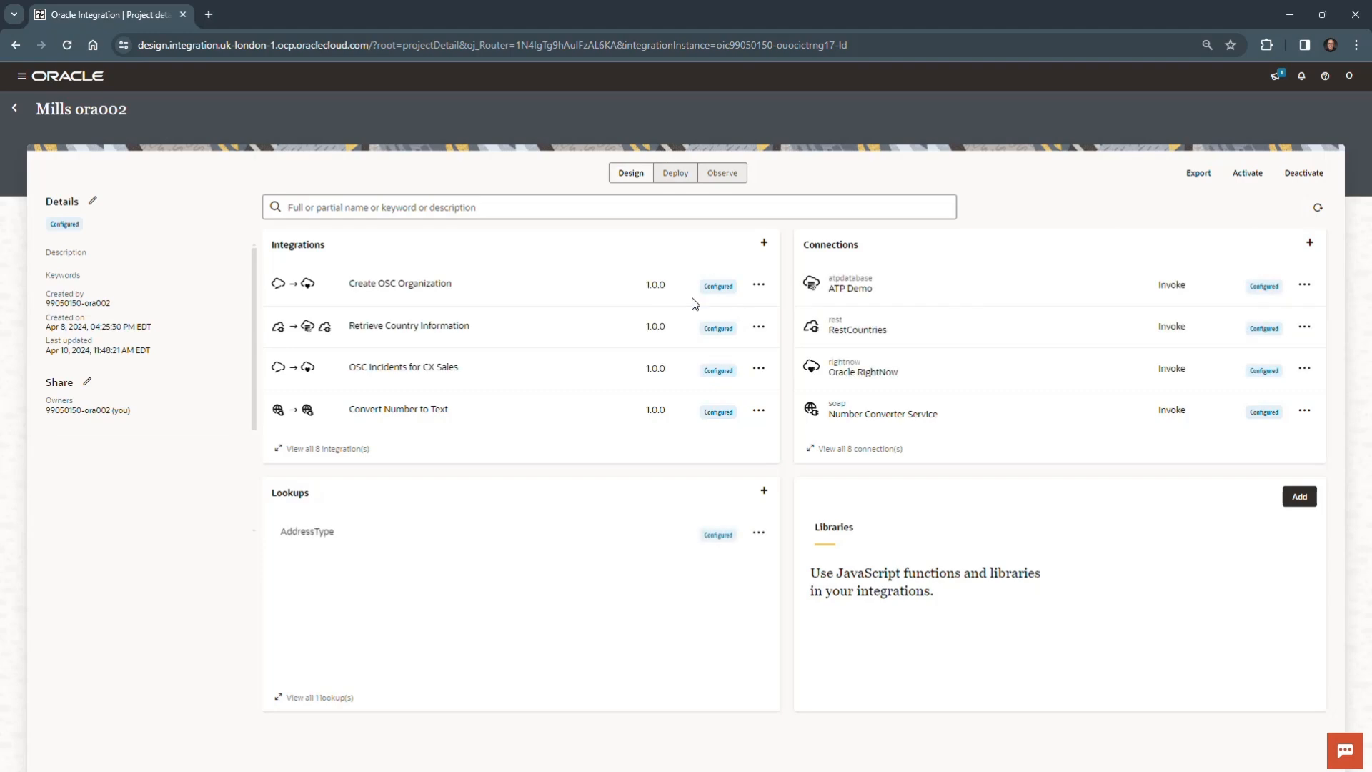
- Switch to the OIC_Lab_08.docx document in Word and read its final steps and Summary section
drag(0, 609, 494, 22)
scroll(596, 452, down, 4)
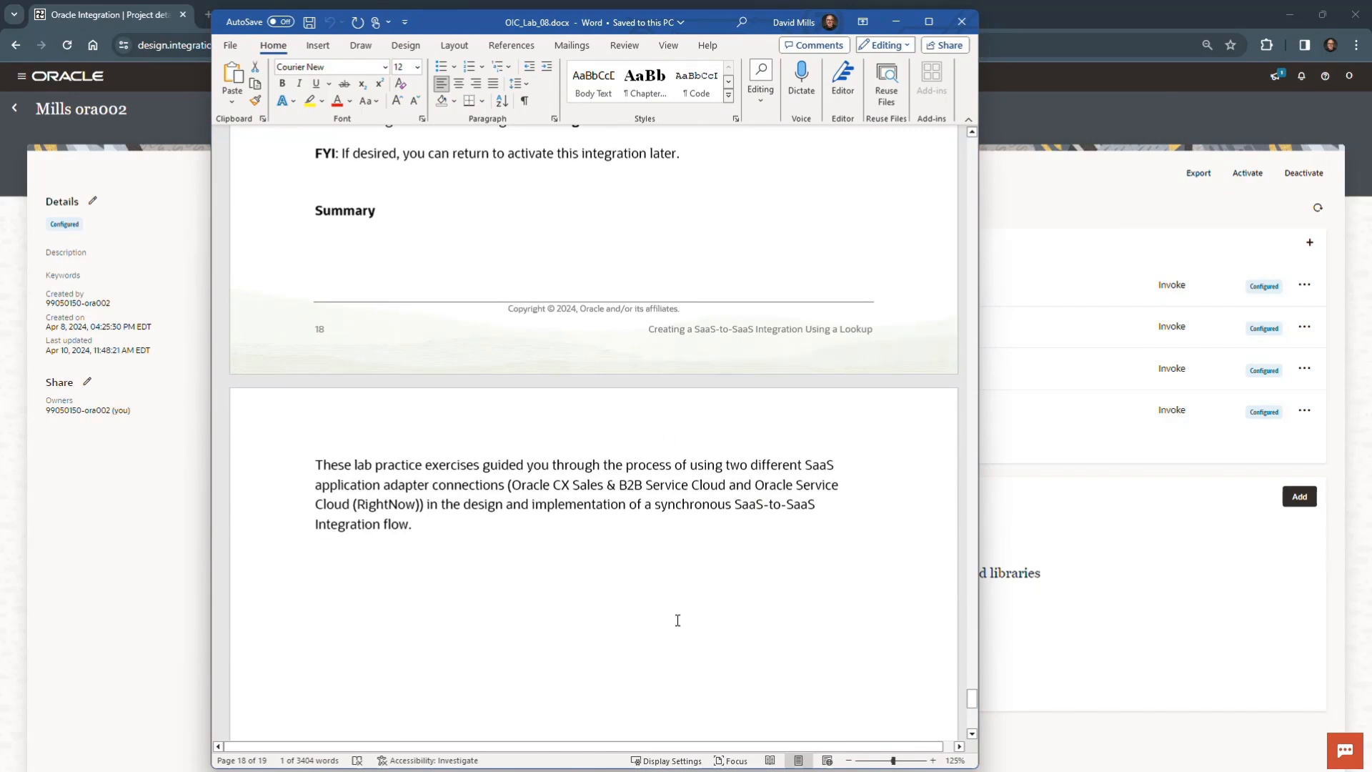
scroll(677, 621, up, 1)
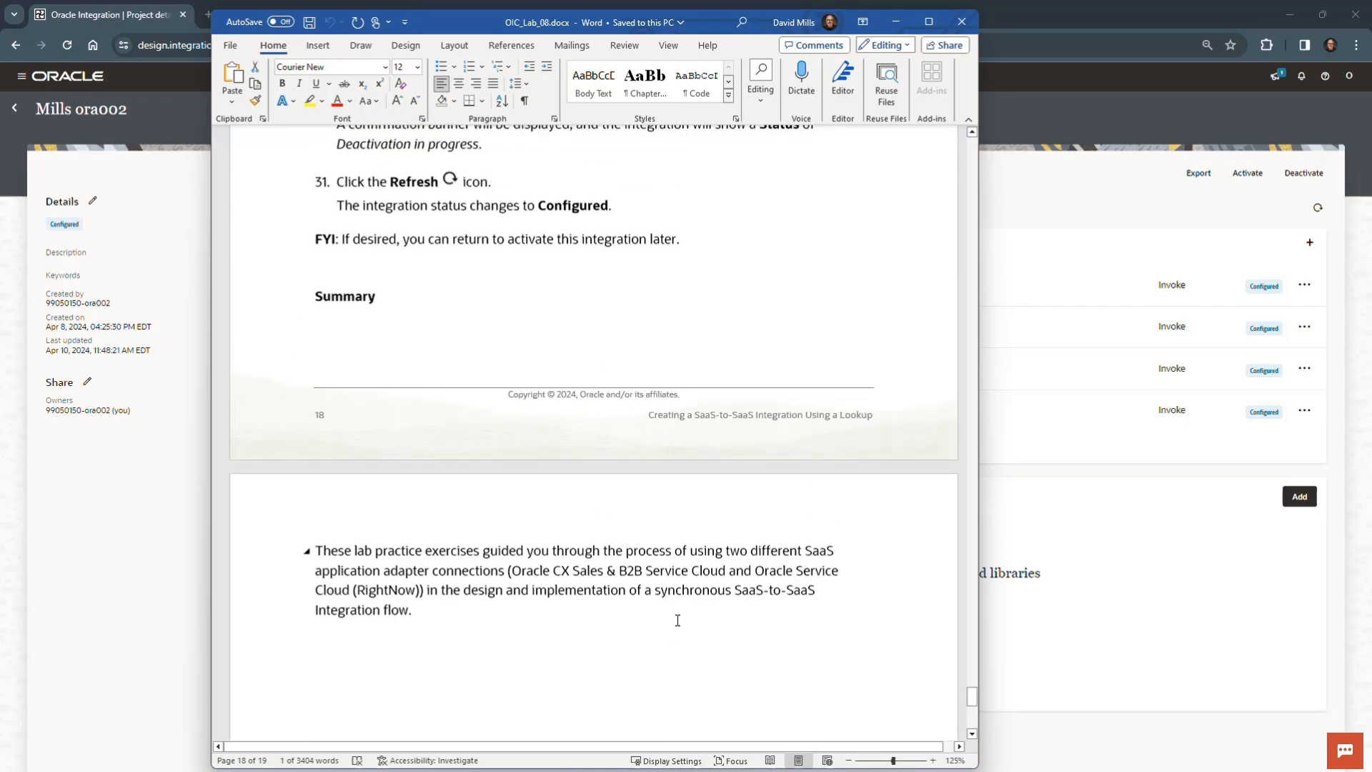